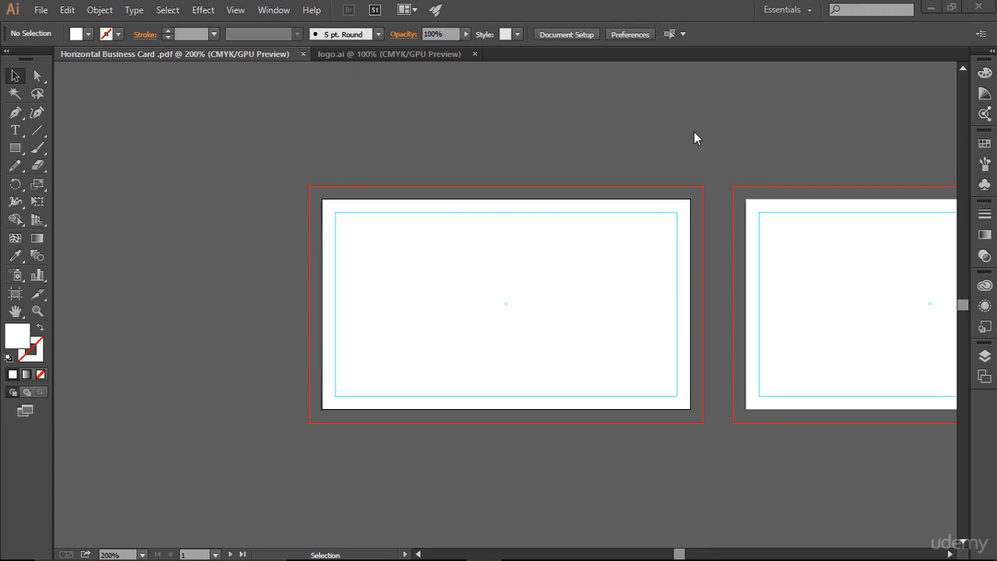
Switch to the logo document and select the entire JS logo artwork.
left_click(380, 53)
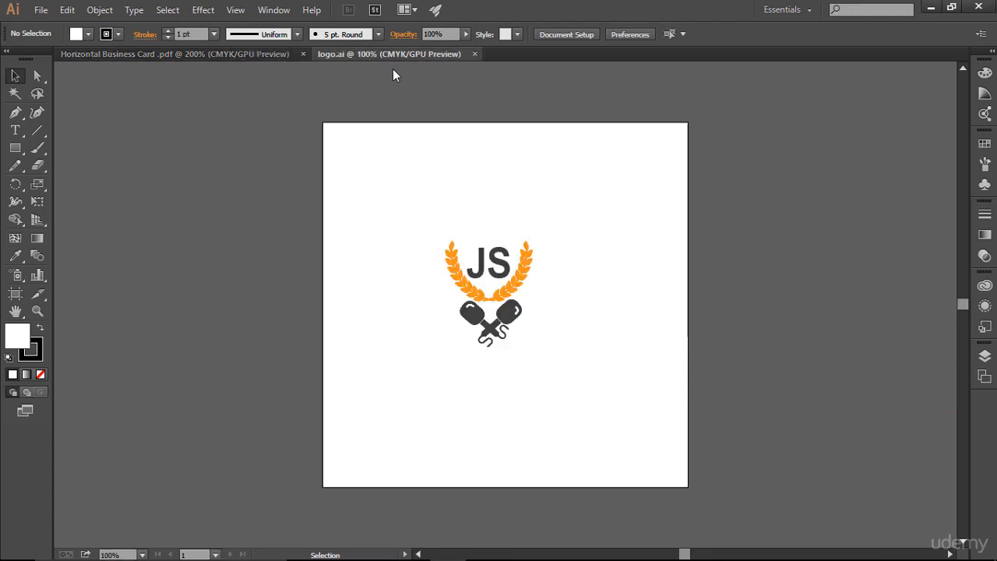
left_click_drag(404, 189, 562, 369)
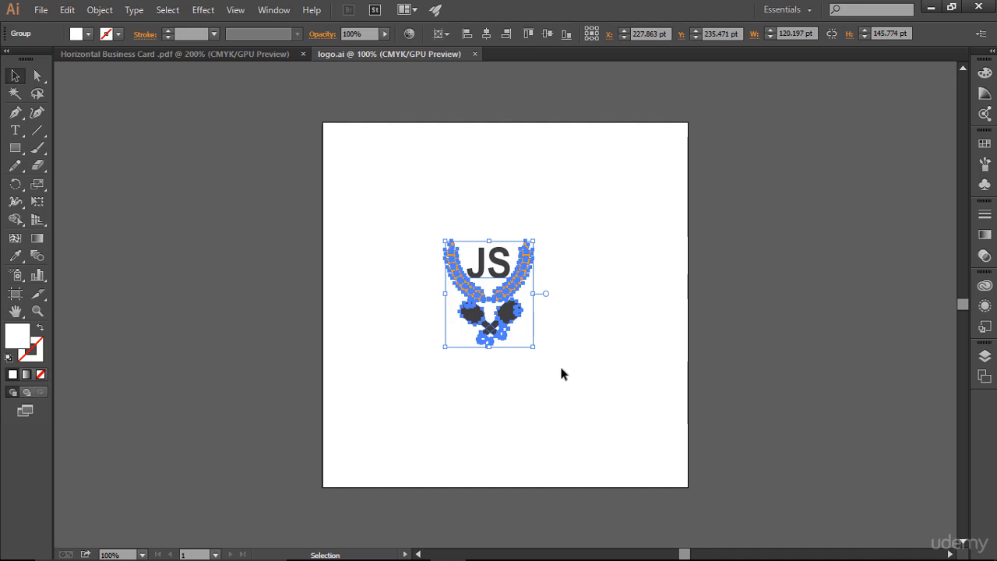
key("ctrl+plus")
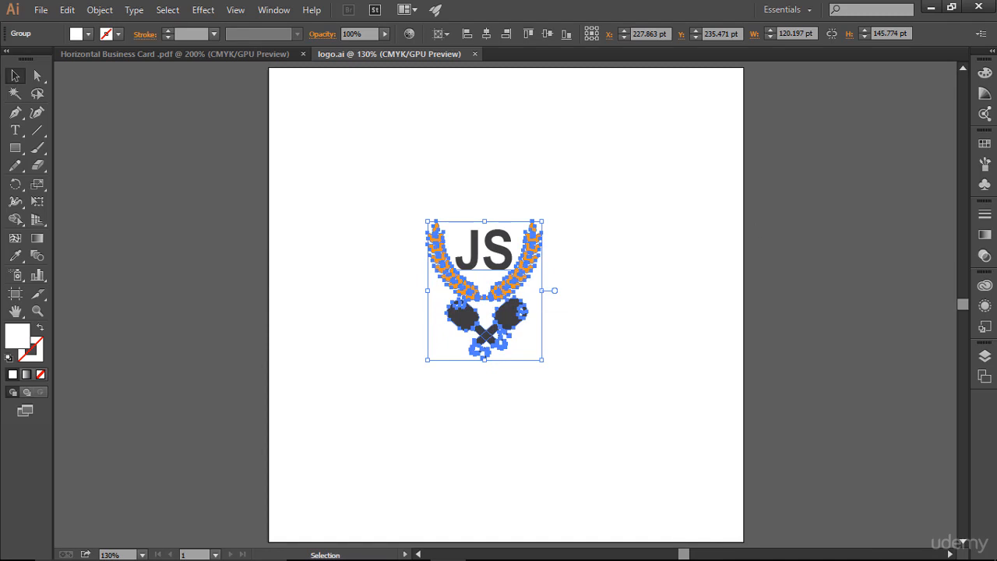
Examine the document swatches and the Color Books swatch libraries, then collapse the swatches panel.
left_click(985, 143)
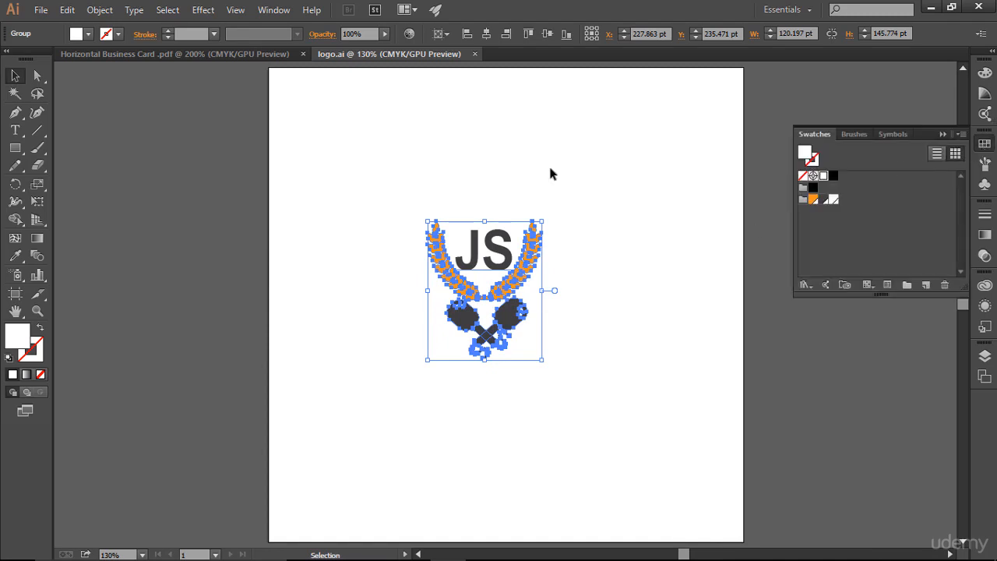
left_click(268, 13)
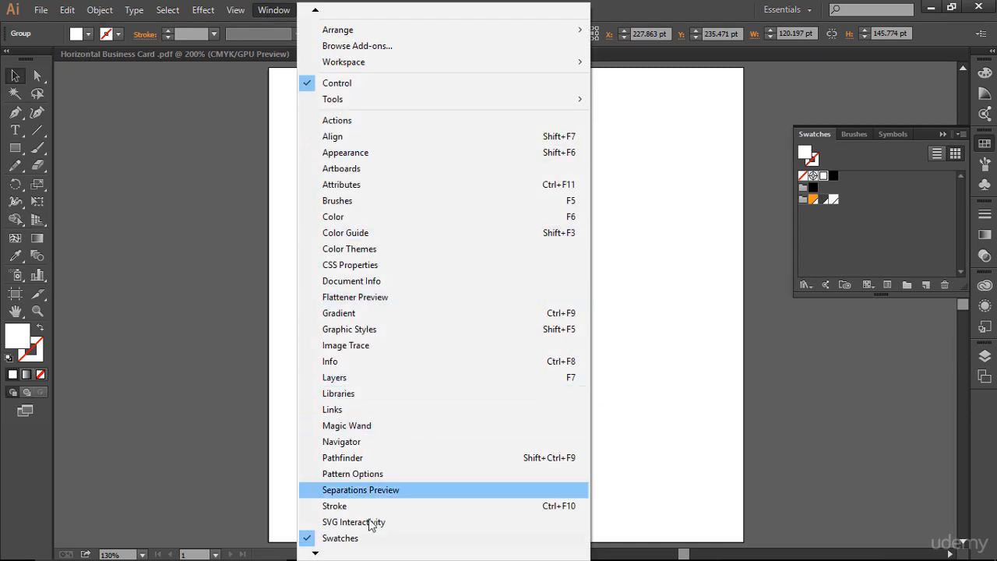
left_click(873, 239)
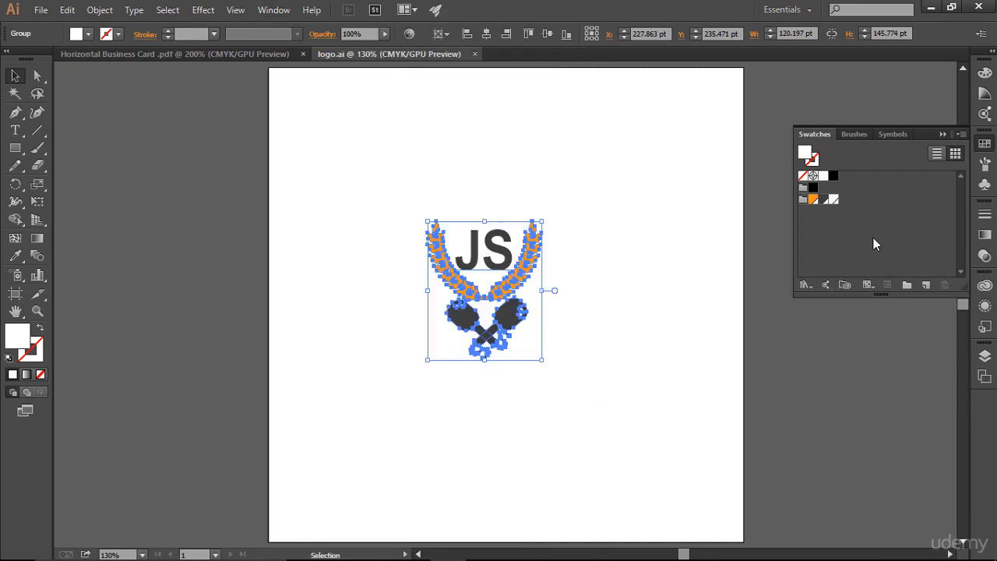
left_click(806, 286)
mouse_move(864, 224)
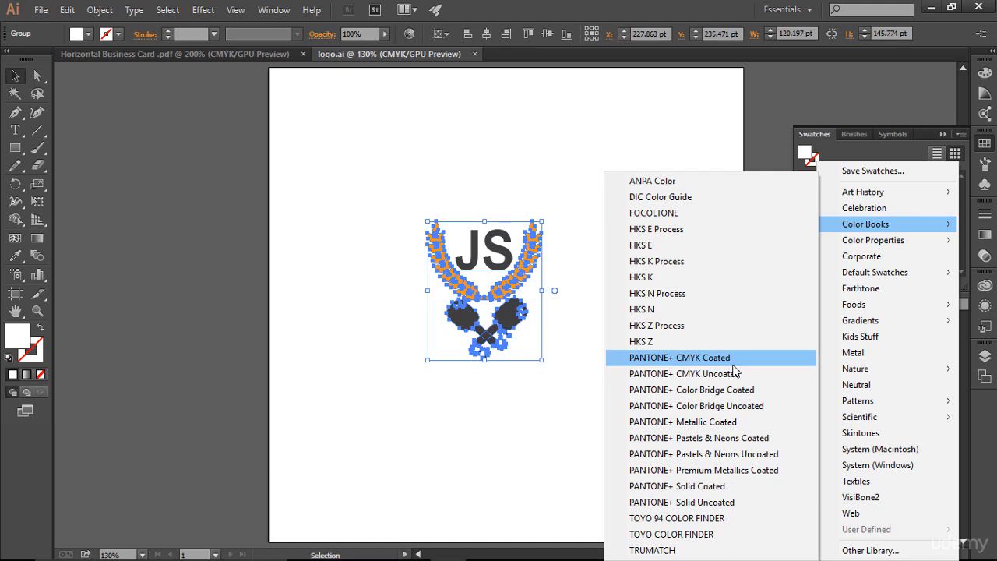
left_click(646, 136)
left_click(647, 137)
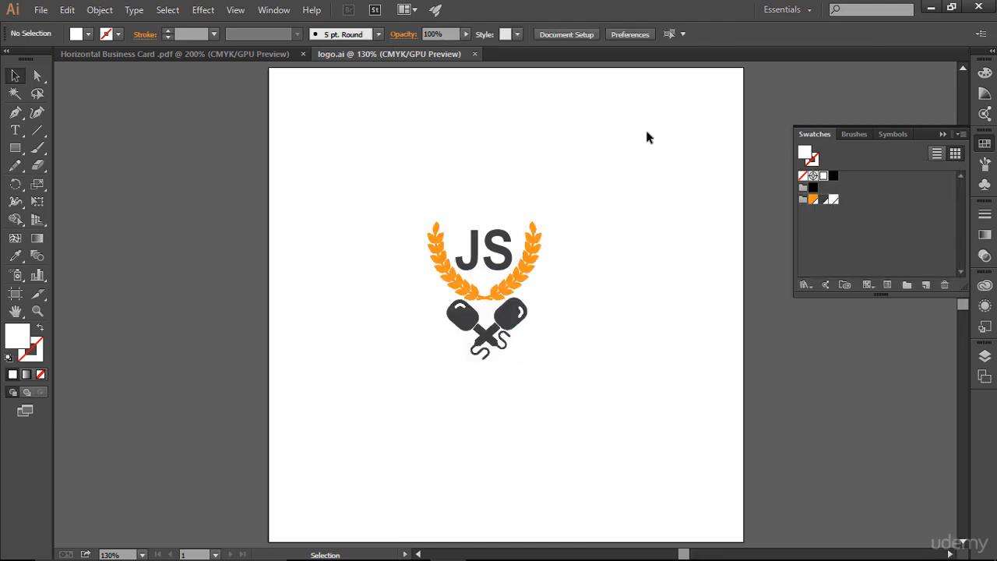
left_click(857, 196)
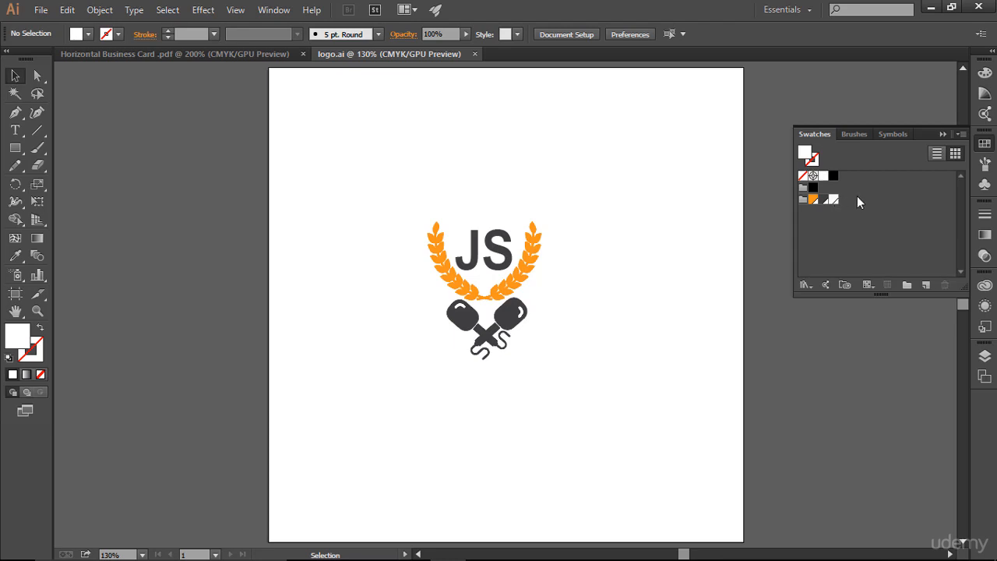
left_click(943, 135)
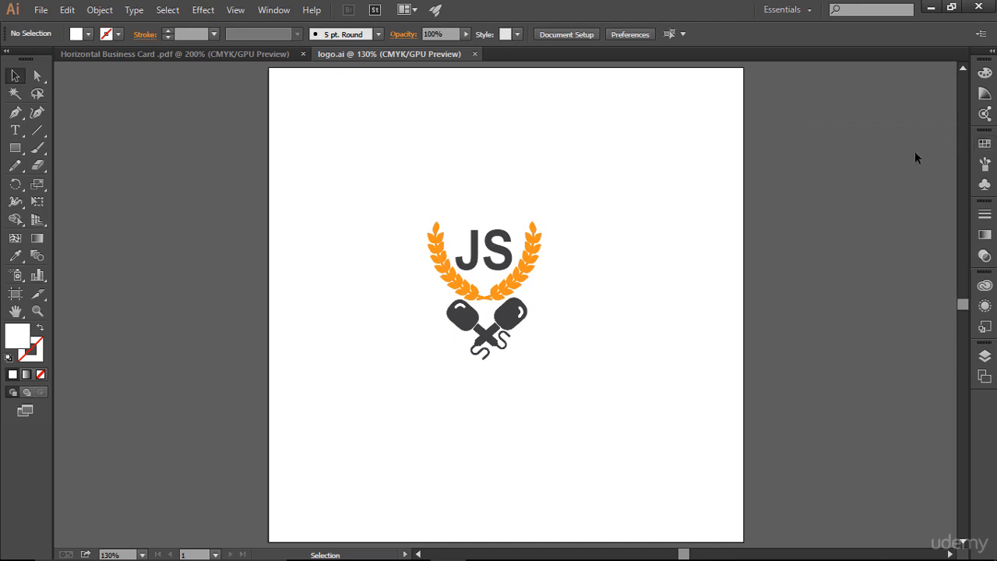
Return to the business card document and draw a rectangle covering the card's trim area.
left_click(240, 56)
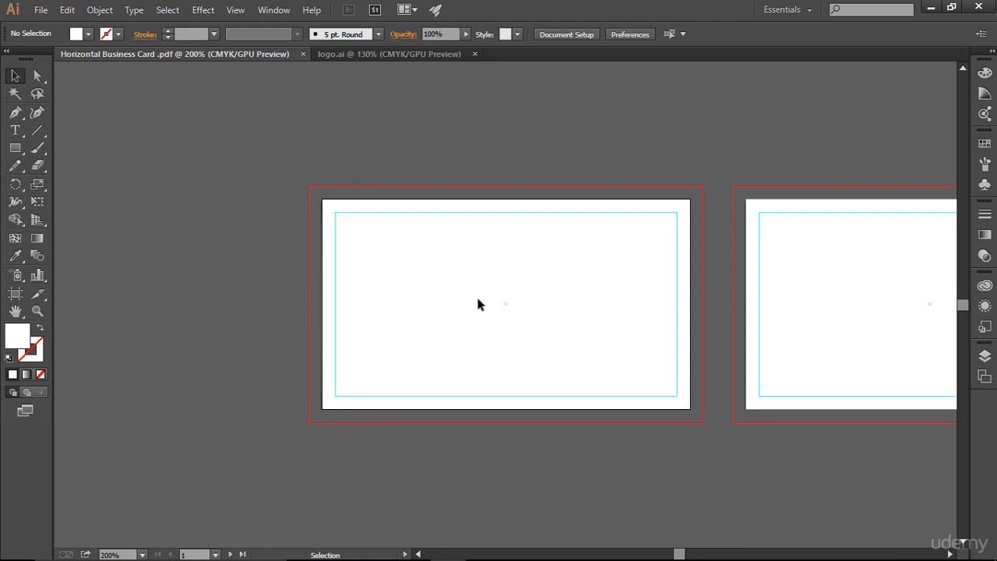
key("ctrl+0")
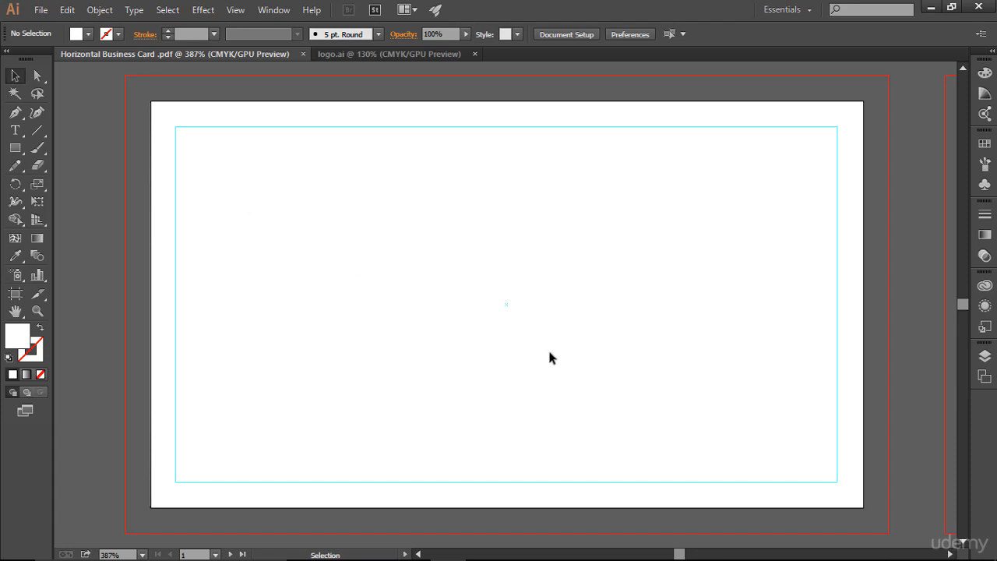
left_click(14, 151)
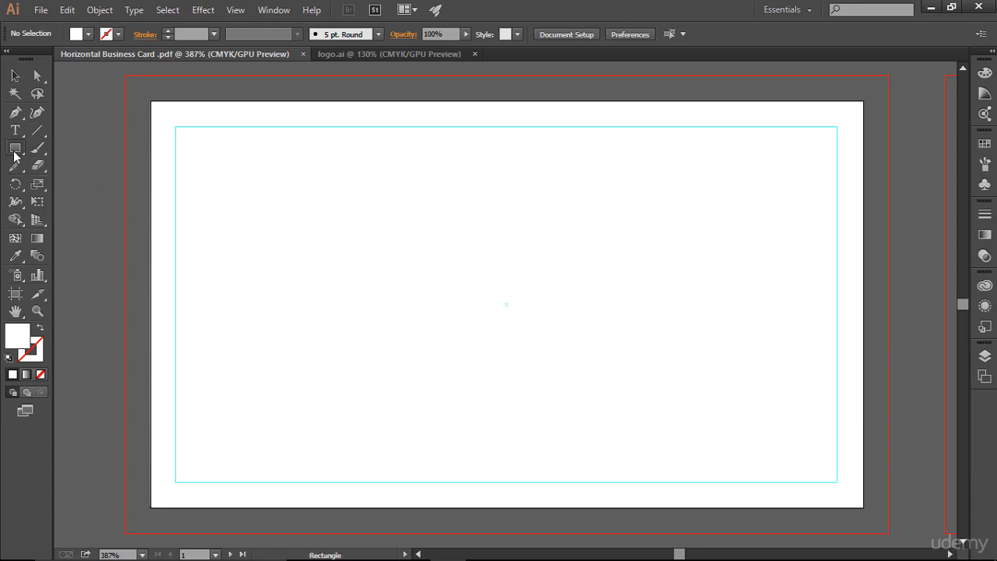
left_click_drag(14, 152, 59, 150)
left_click_drag(153, 104, 862, 510)
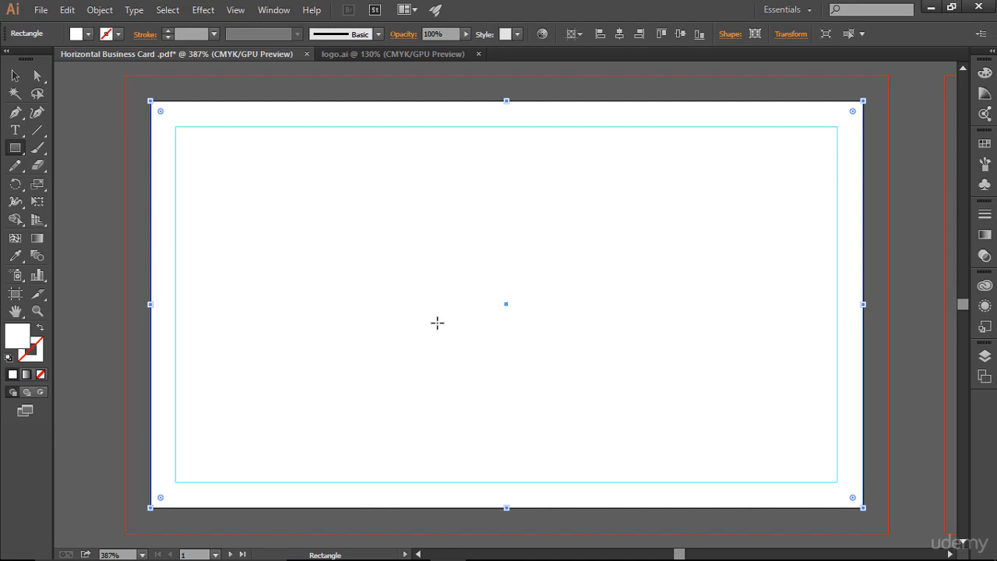
Fill the rectangle with the PANTONE P 20-8 C swatch, then undo the fill.
left_click(90, 35)
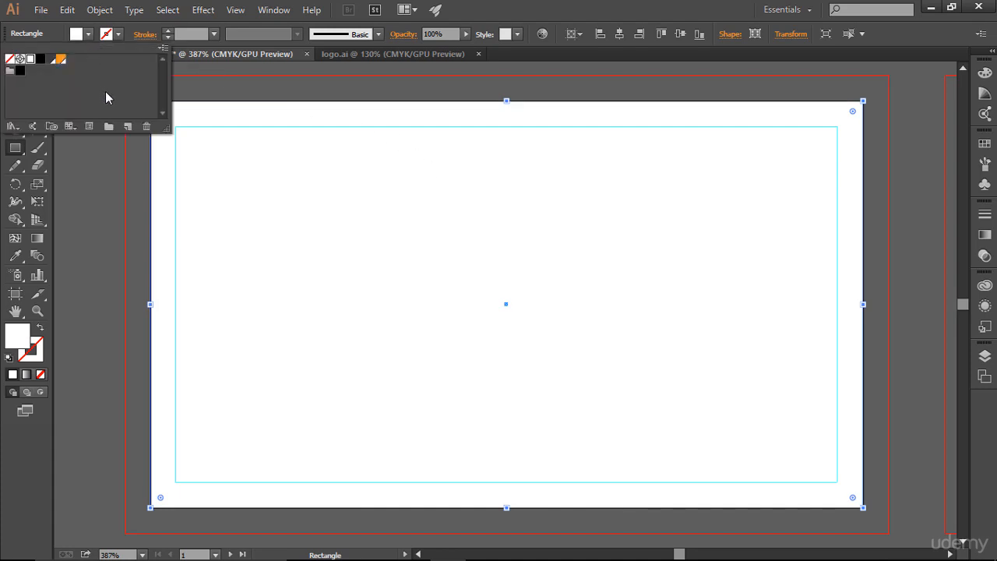
left_click(61, 62)
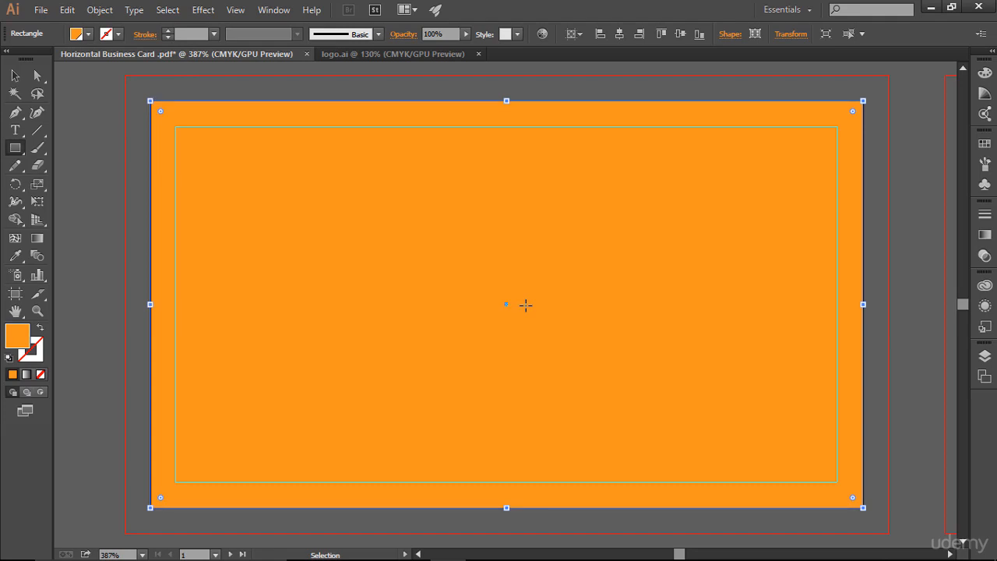
key("ctrl+z")
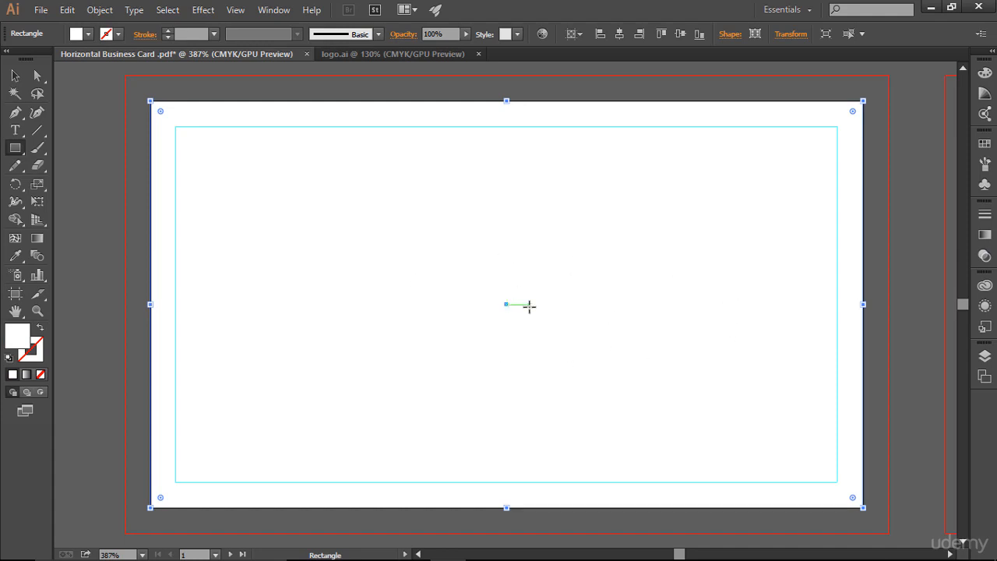
Lock the background rectangle in the layers list and return to the Selection tool.
left_click(986, 358)
left_click(987, 357)
left_click(986, 357)
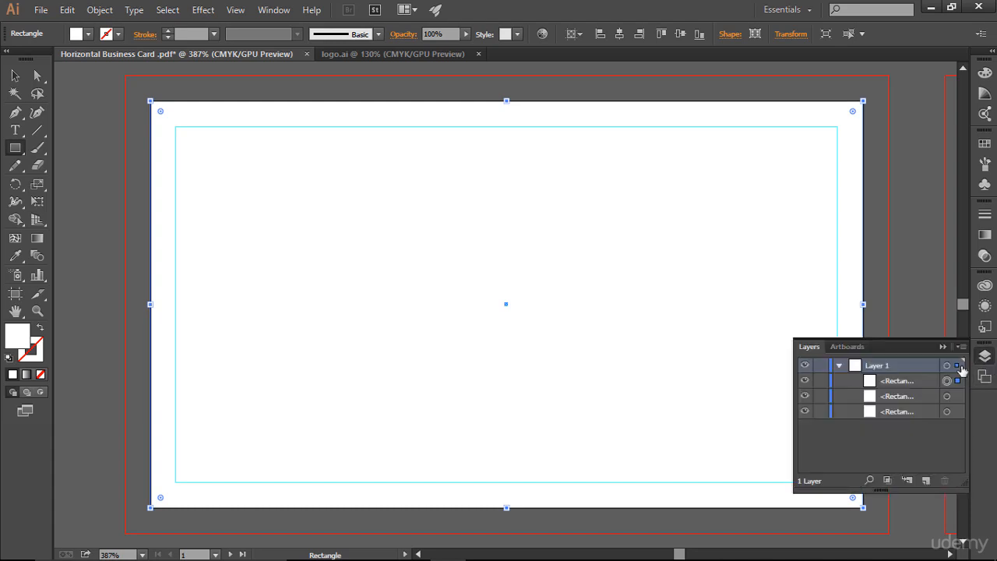
left_click(822, 381)
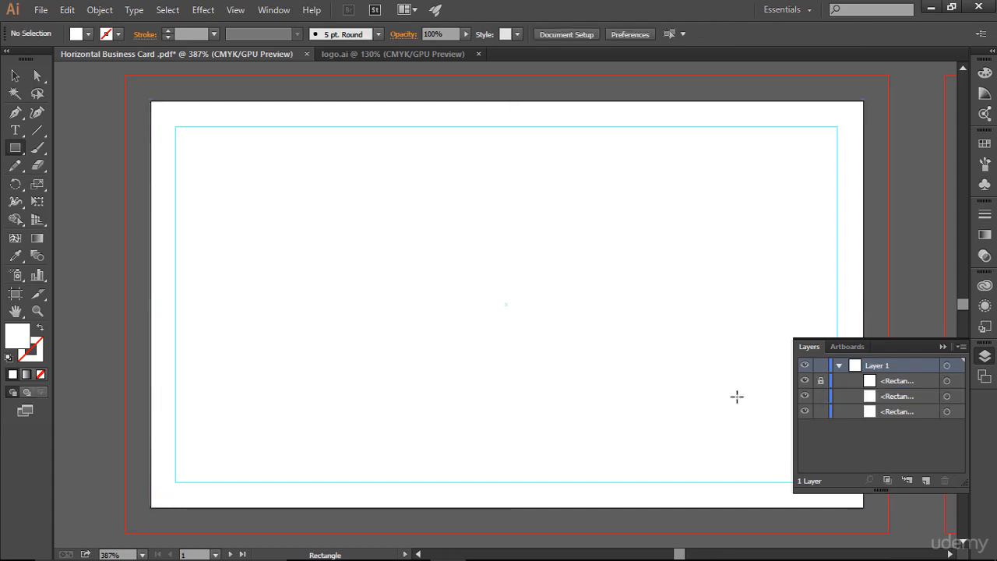
left_click(14, 75)
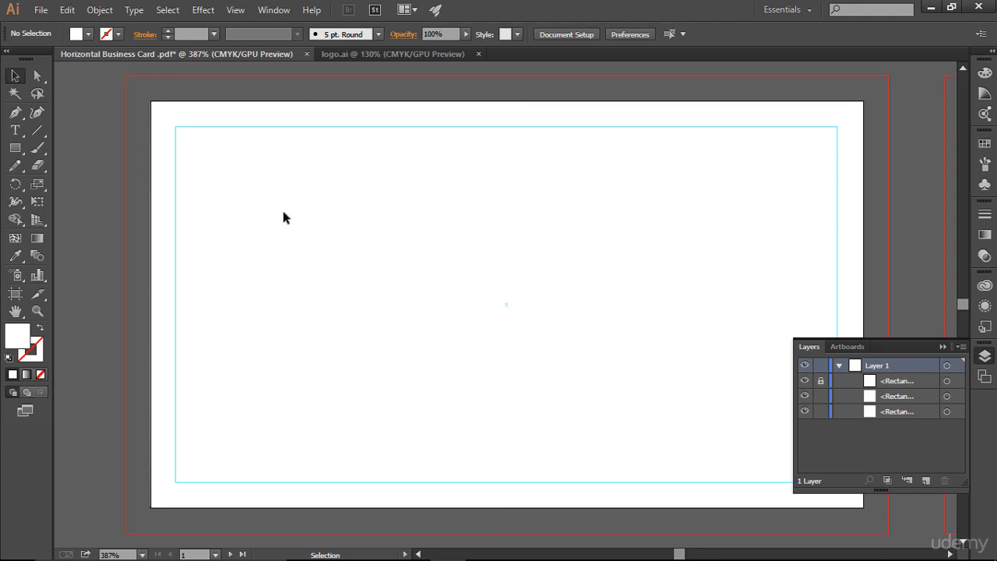
left_click(942, 346)
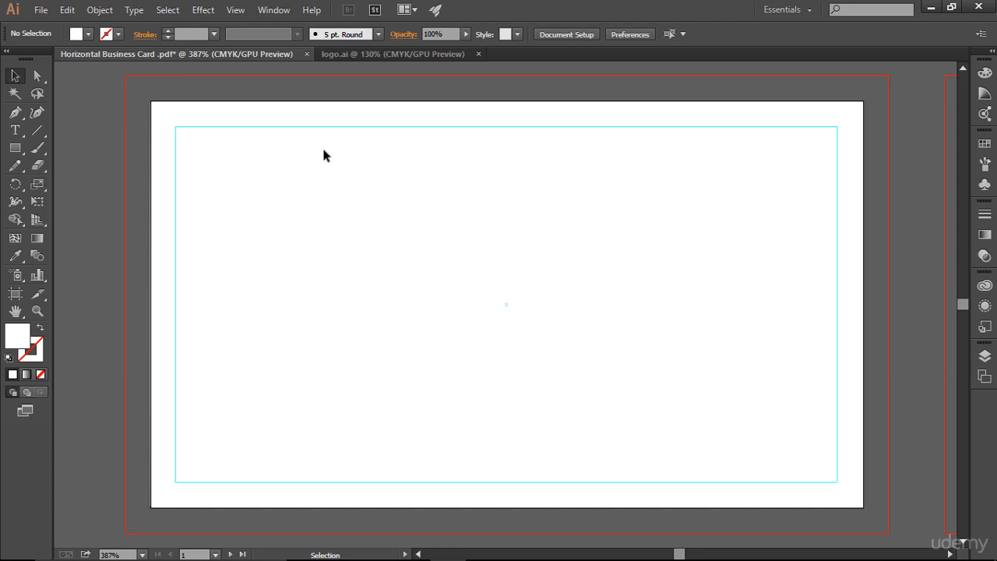
Draw seven vertical lines across the card with the Line Segment tool, each spanning the bleed from top to bottom.
left_click_drag(43, 135, 84, 137)
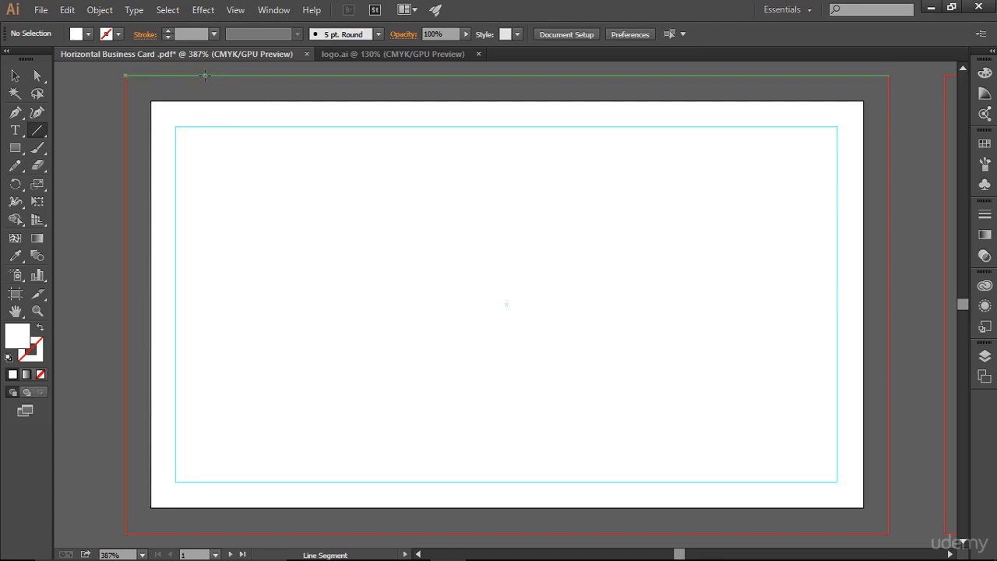
left_click_drag(205, 75, 263, 273)
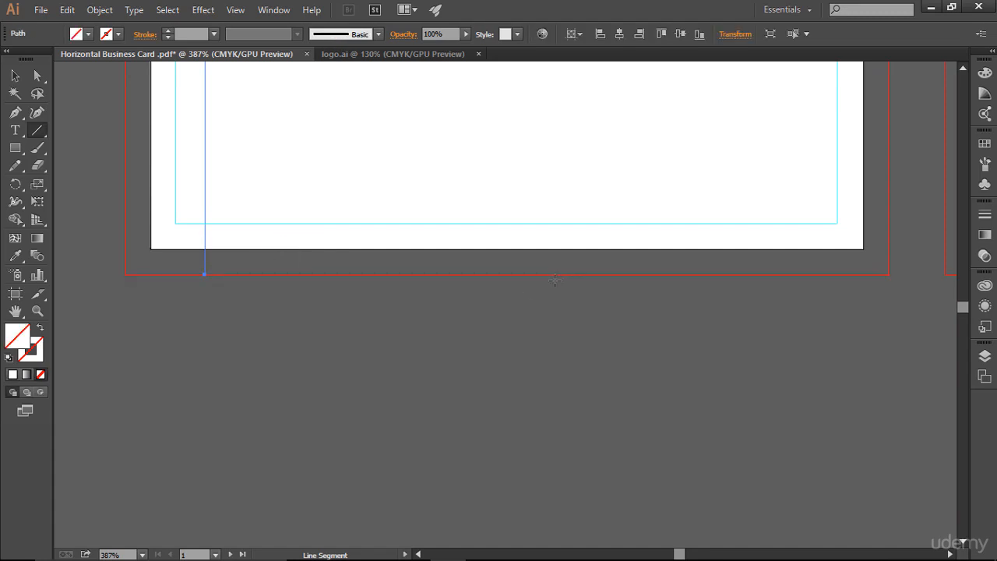
key("ctrl+0")
left_click_drag(315, 76, 320, 536)
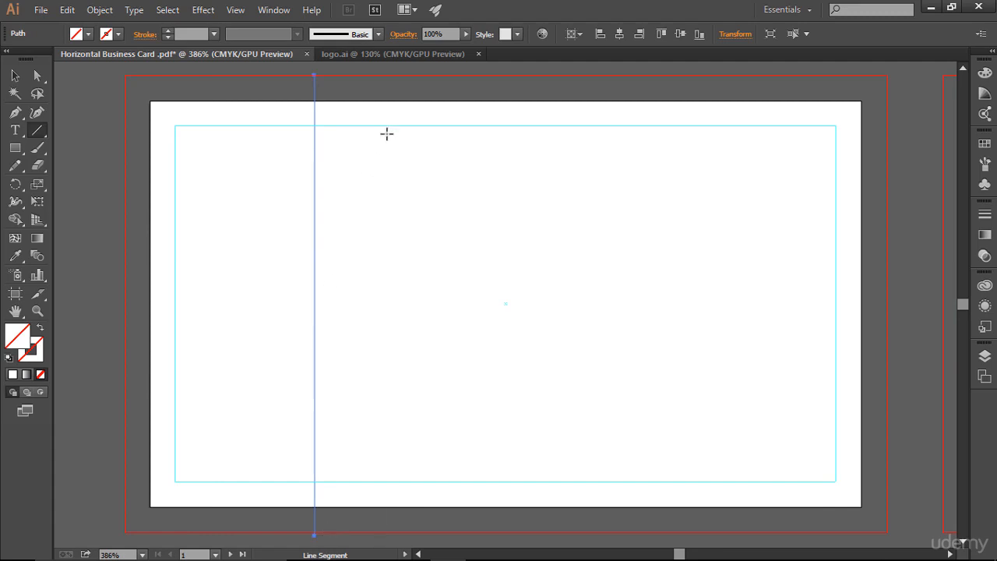
key("ctrl+z")
left_click_drag(411, 75, 423, 533)
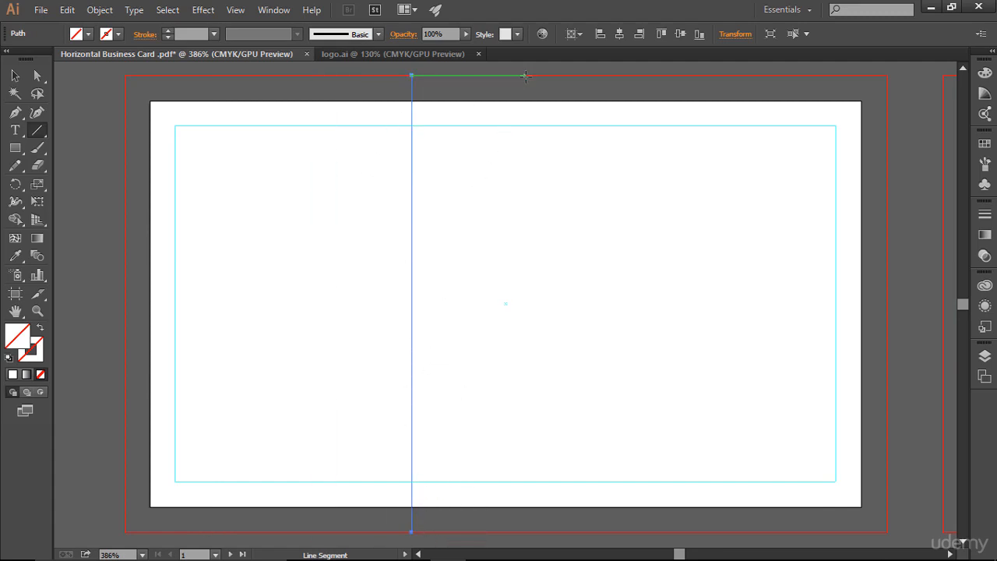
left_click_drag(526, 76, 526, 533)
key("ctrl+z")
left_click_drag(449, 76, 478, 537)
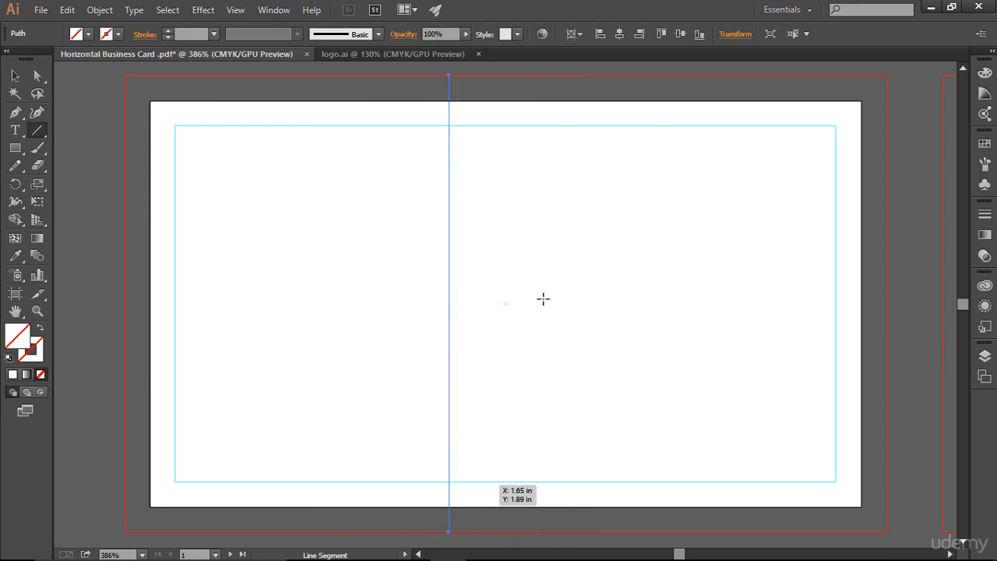
left_click_drag(604, 76, 637, 533)
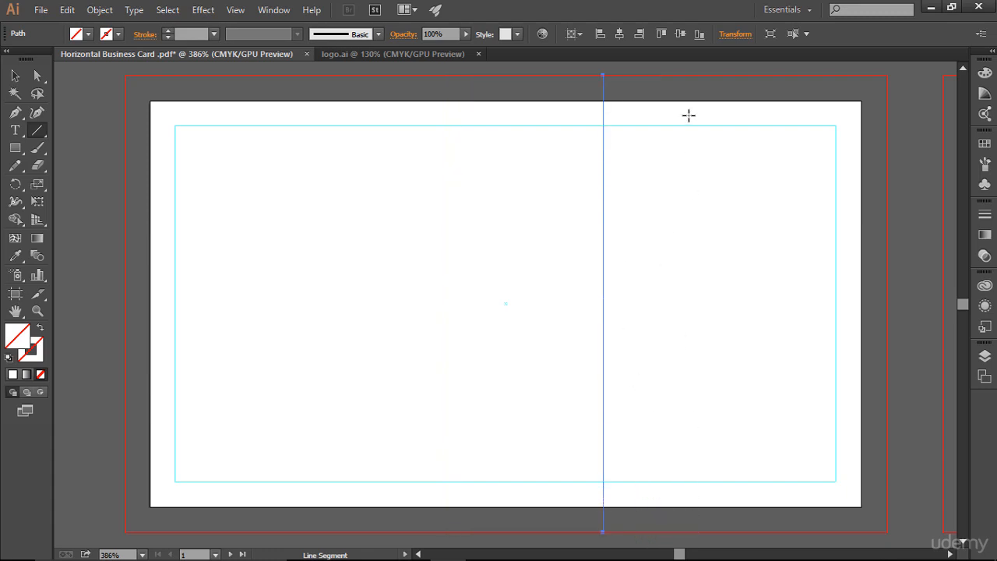
left_click_drag(672, 76, 689, 533)
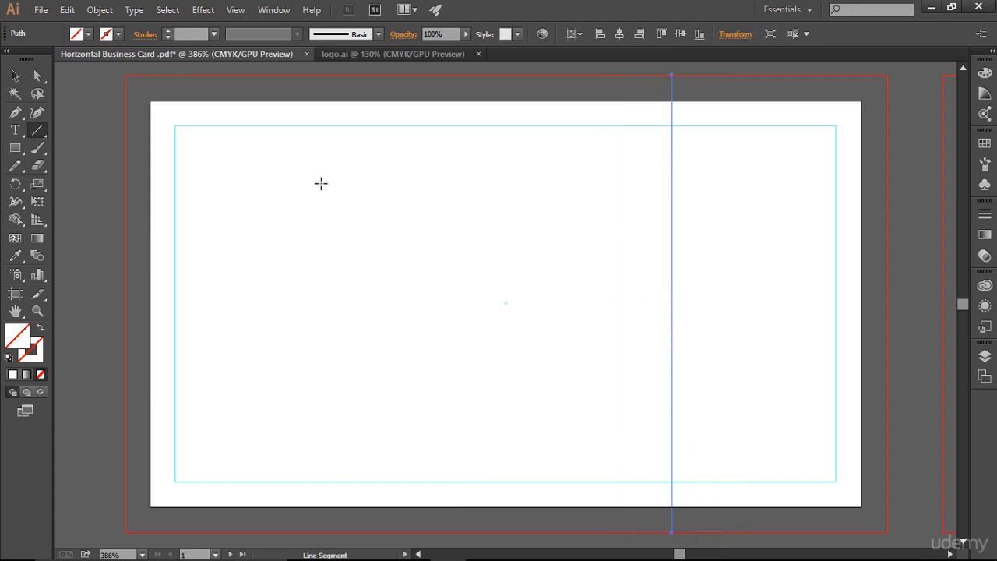
Select all seven lines, give them a 1 pt stroke, and distribute their centers evenly across the card.
left_click(17, 72)
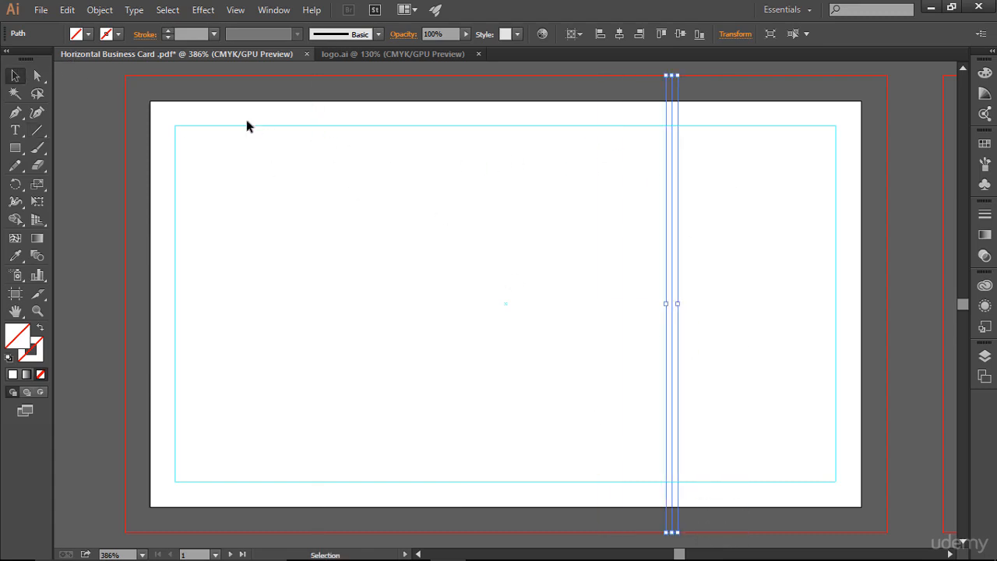
left_click_drag(144, 92, 719, 100)
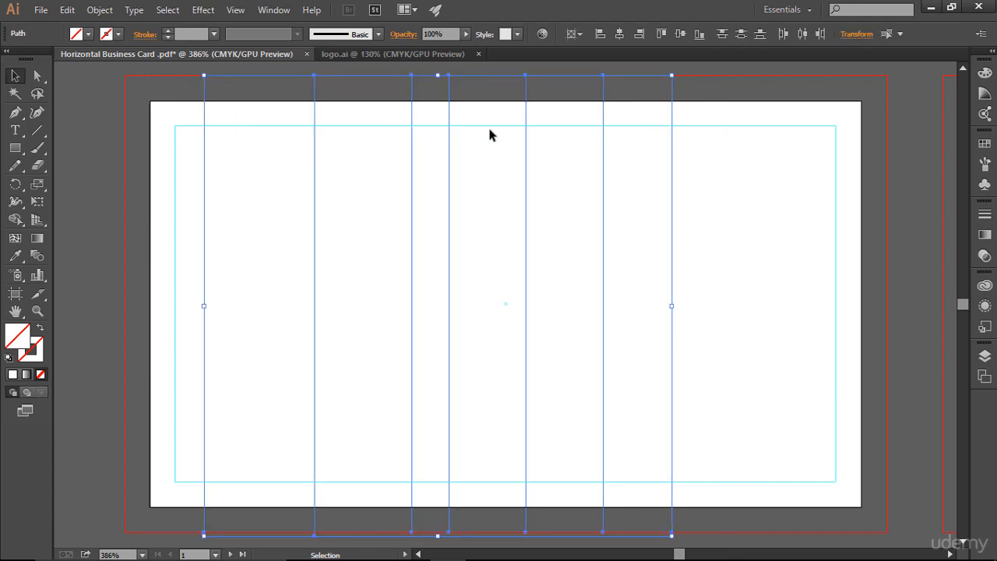
left_click(170, 30)
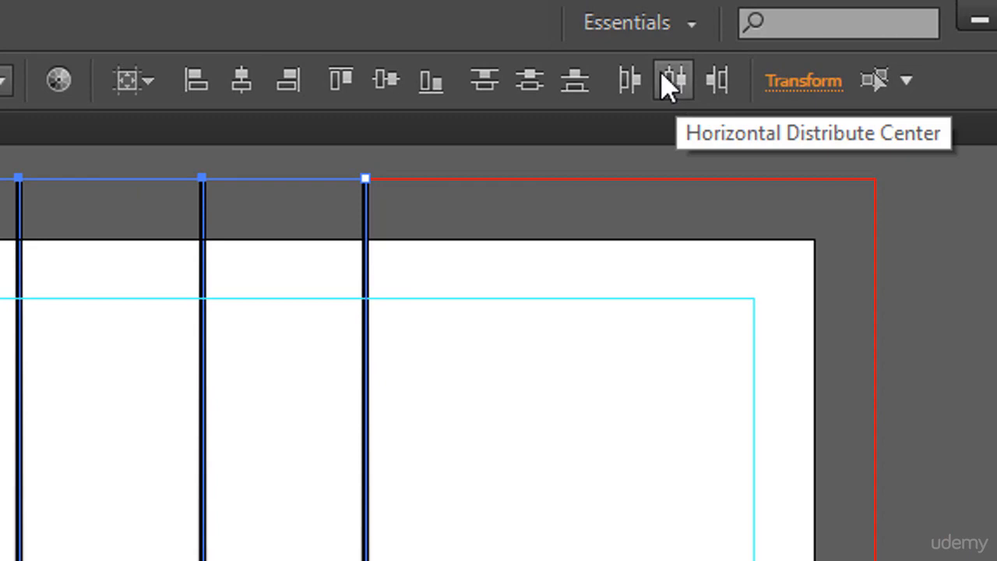
left_click(684, 88)
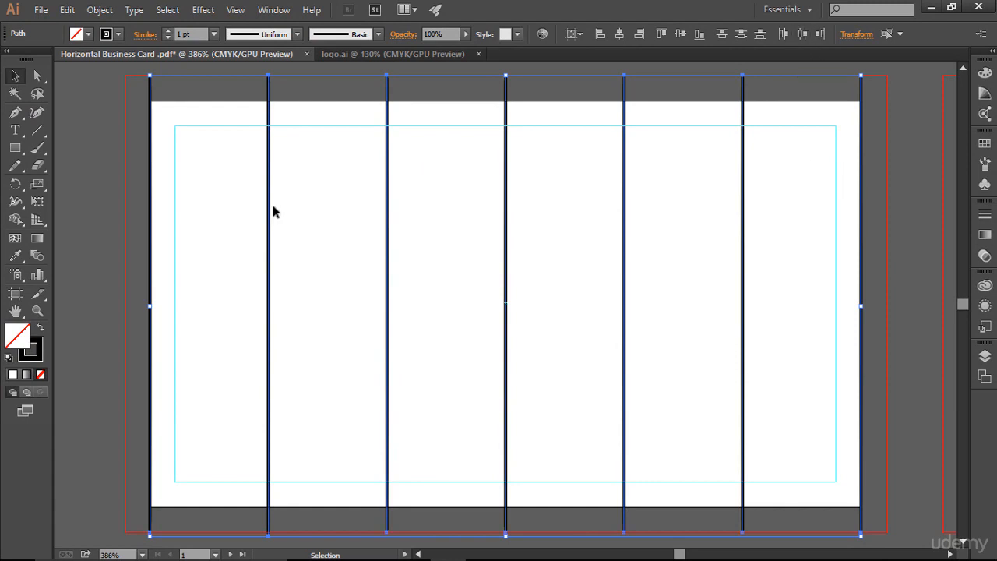
Delete the leftmost vertical line at the card's left edge.
left_click(70, 103)
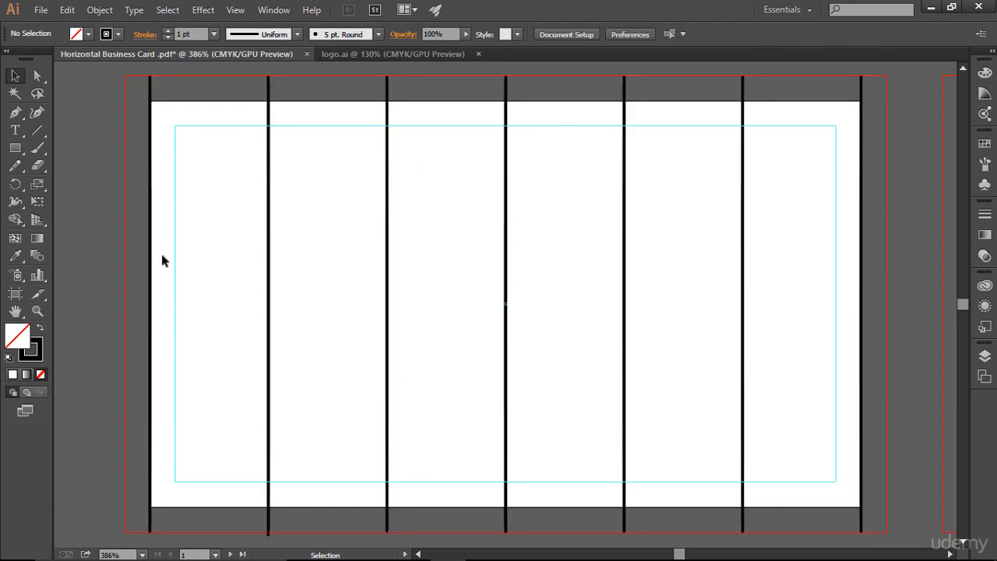
left_click_drag(166, 110, 167, 111)
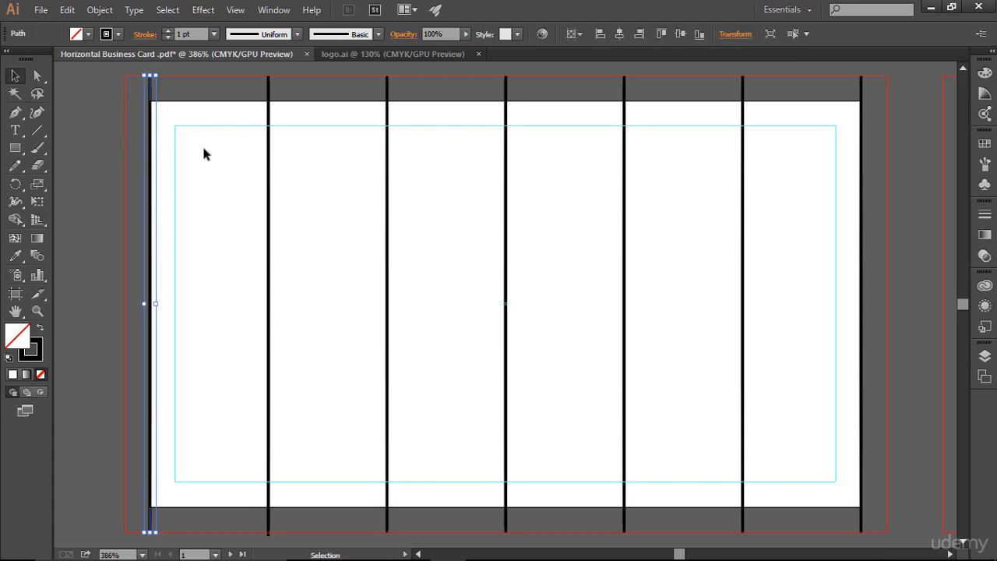
key("Delete")
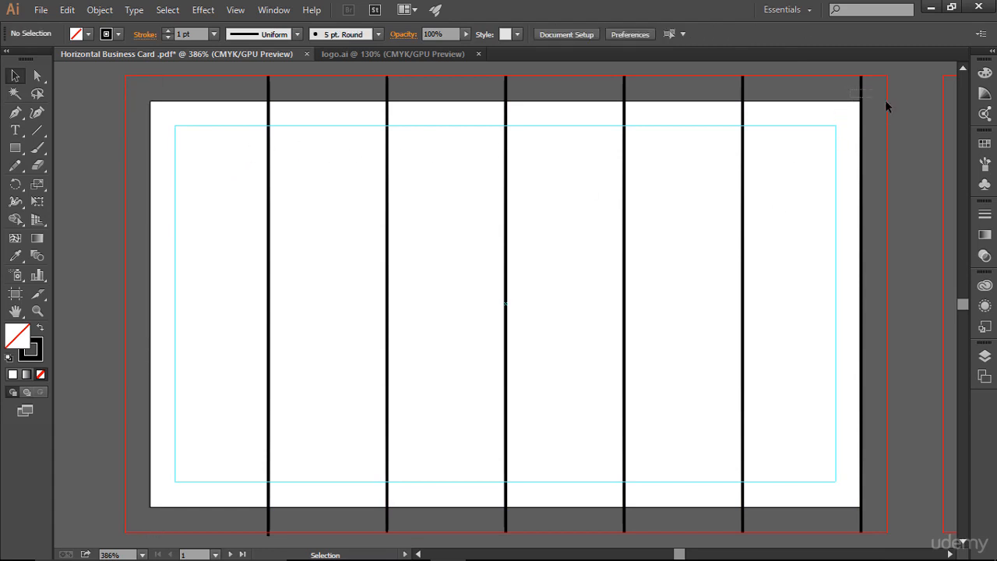
Delete the rightmost vertical line at the card's right edge.
left_click_drag(886, 100, 851, 105)
key("Delete")
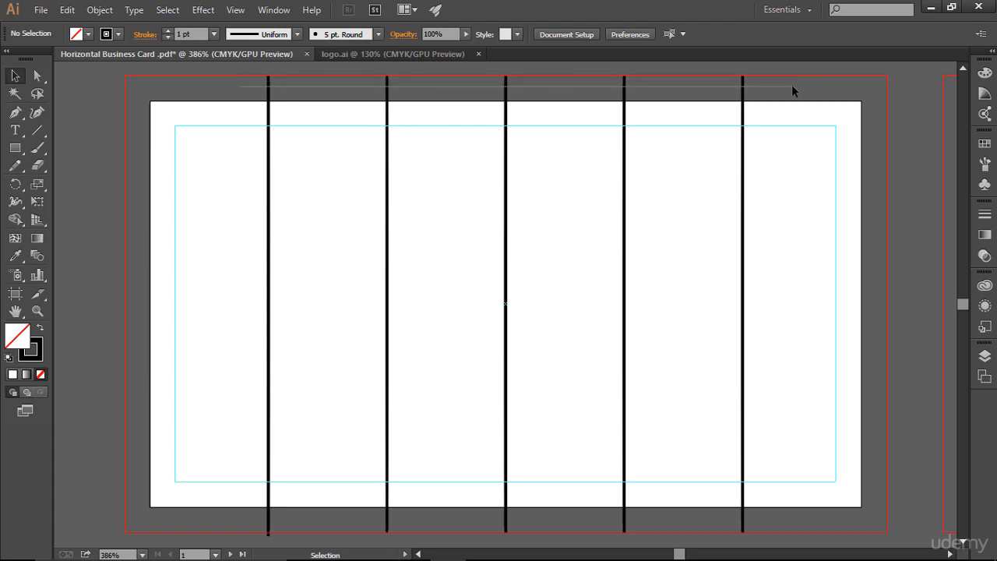
Try converting the five remaining lines into guides, then release them back into lines.
left_click_drag(253, 89, 750, 141)
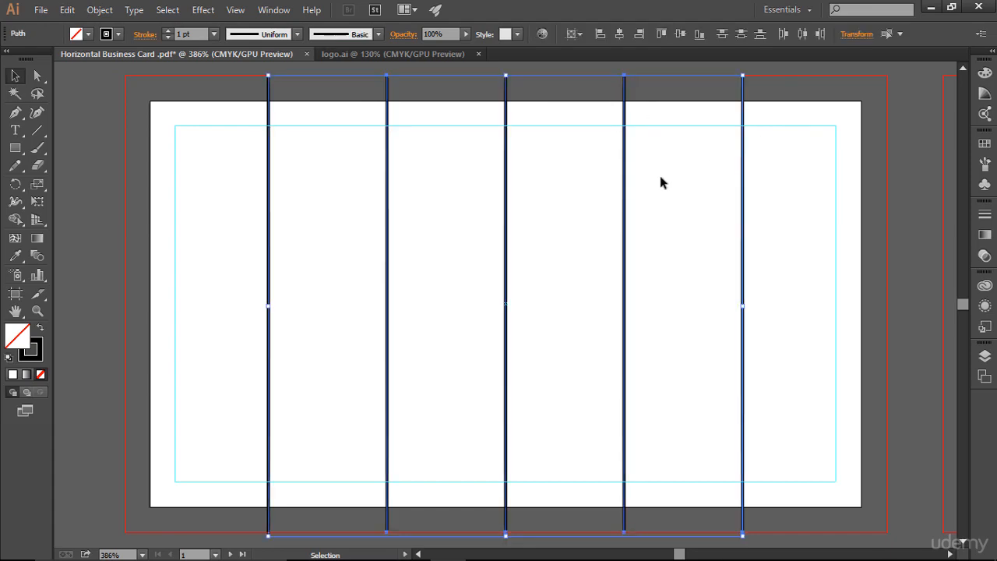
left_click(236, 10)
mouse_move(381, 463)
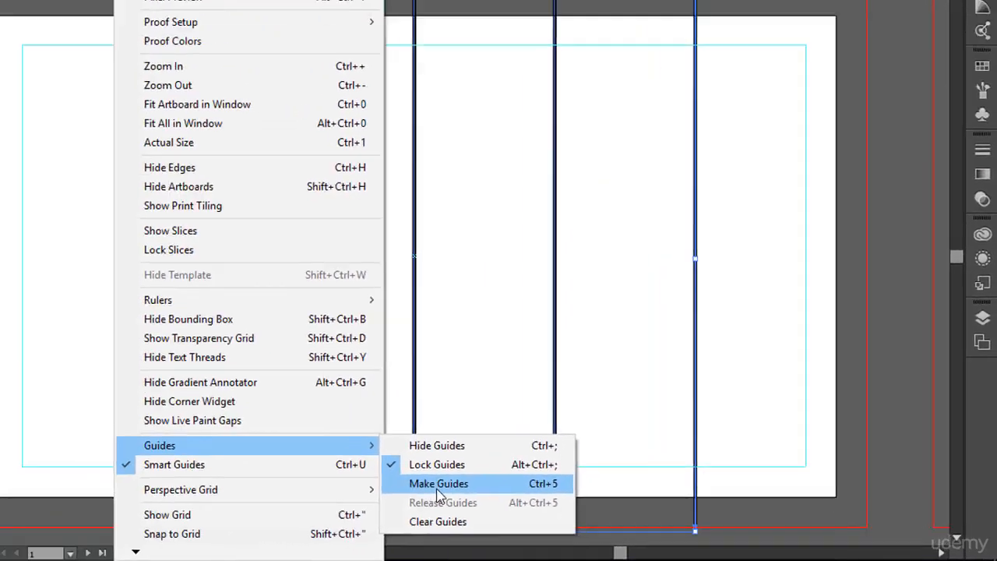
left_click(199, 457)
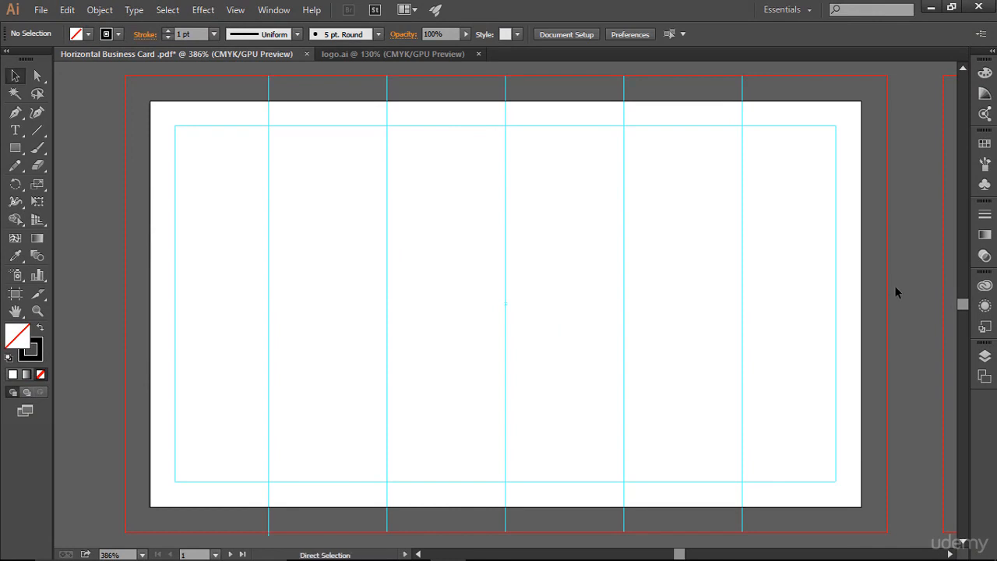
key("ctrl+alt+5")
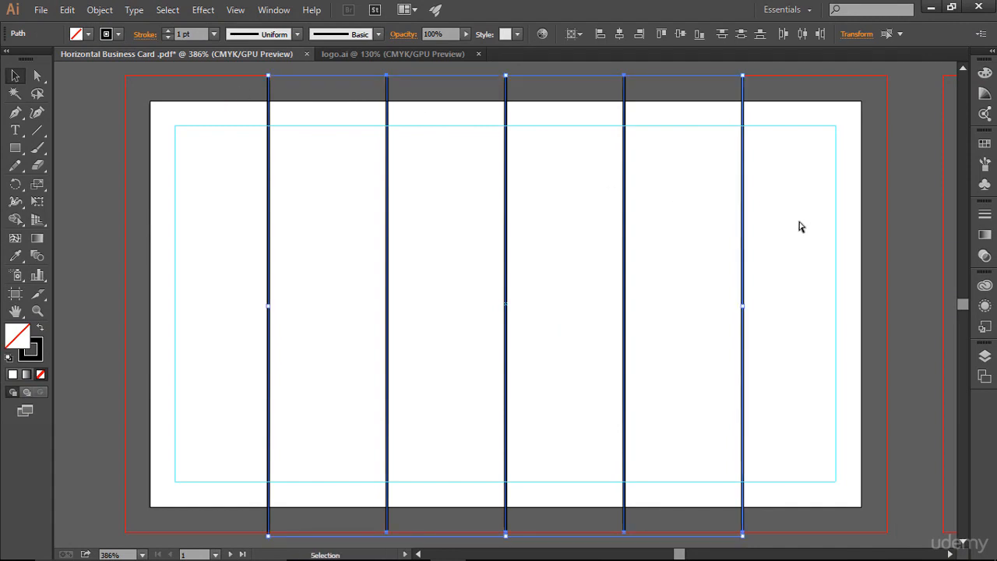
Paste the five lines onto the second artboard and convert them into guides.
key("space")
left_click_drag(772, 205, 70, 211)
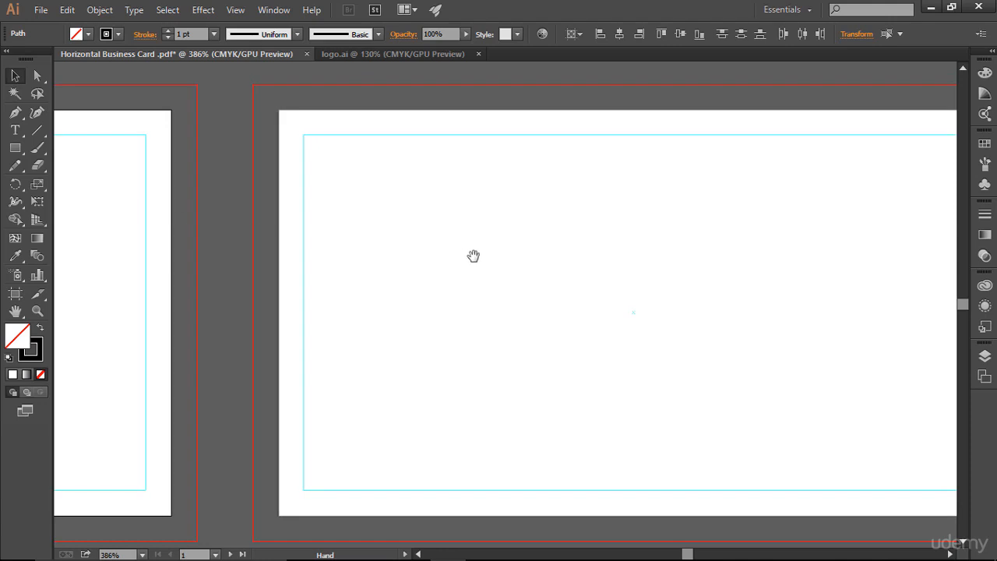
left_click(543, 261)
key("ctrl+0")
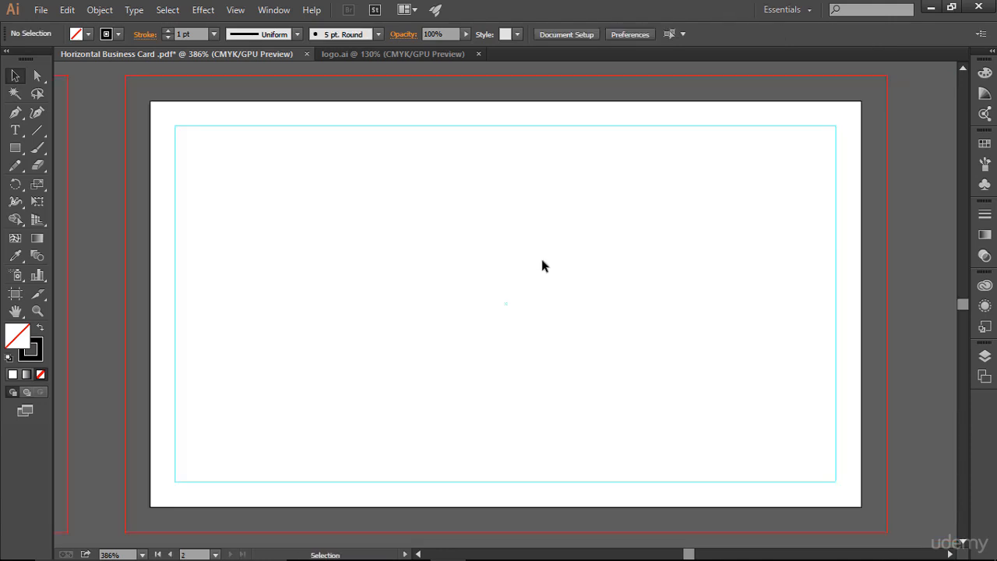
key("ctrl+v")
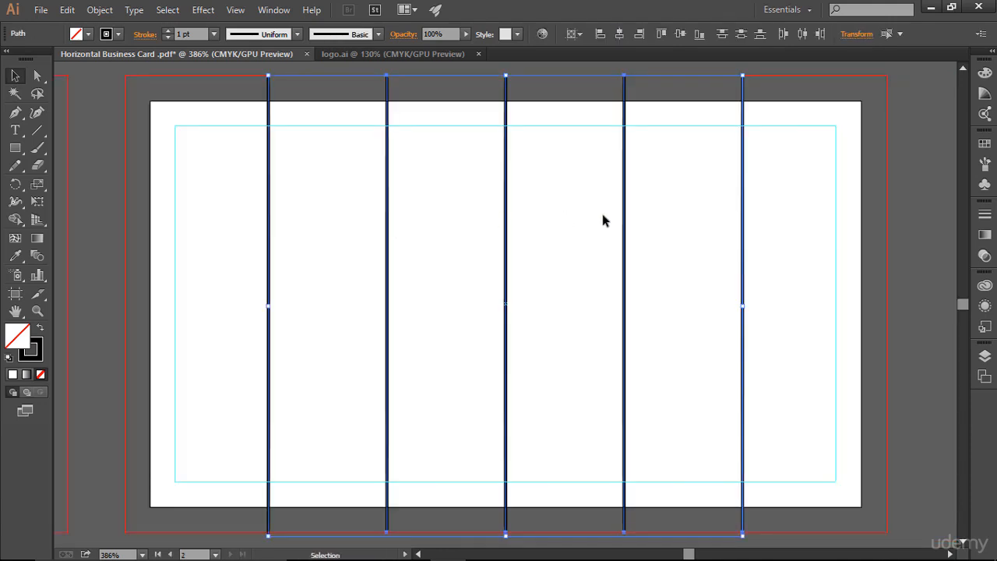
key("ctrl")
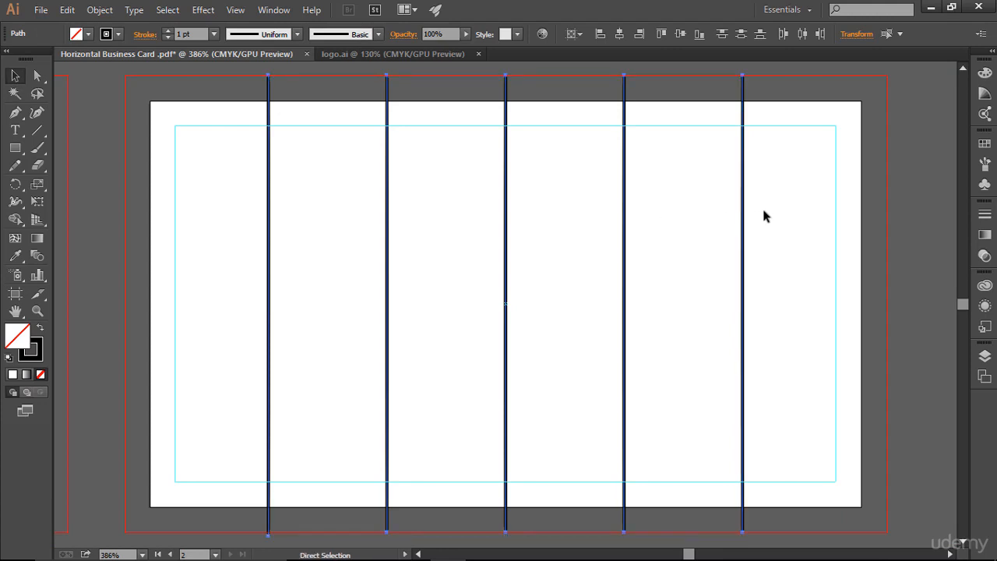
key("ctrl+5")
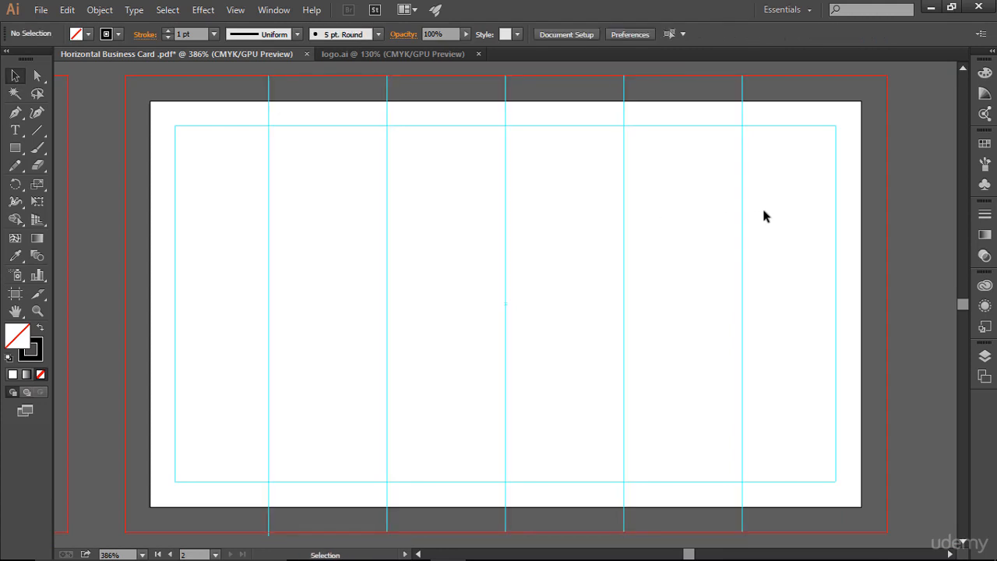
Select the five lines on the first artboard and convert them into guides.
key("space")
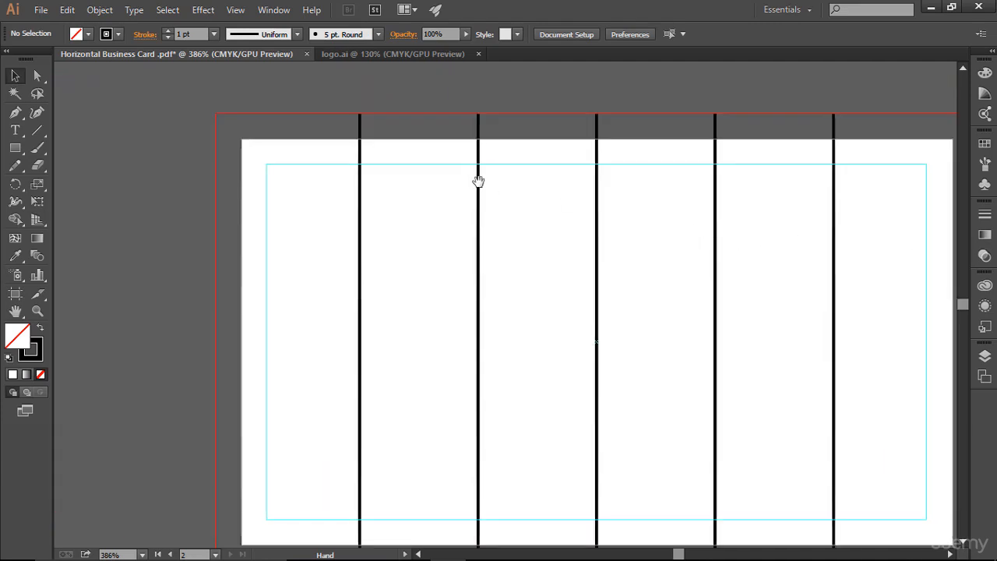
left_click_drag(478, 181, 180, 158)
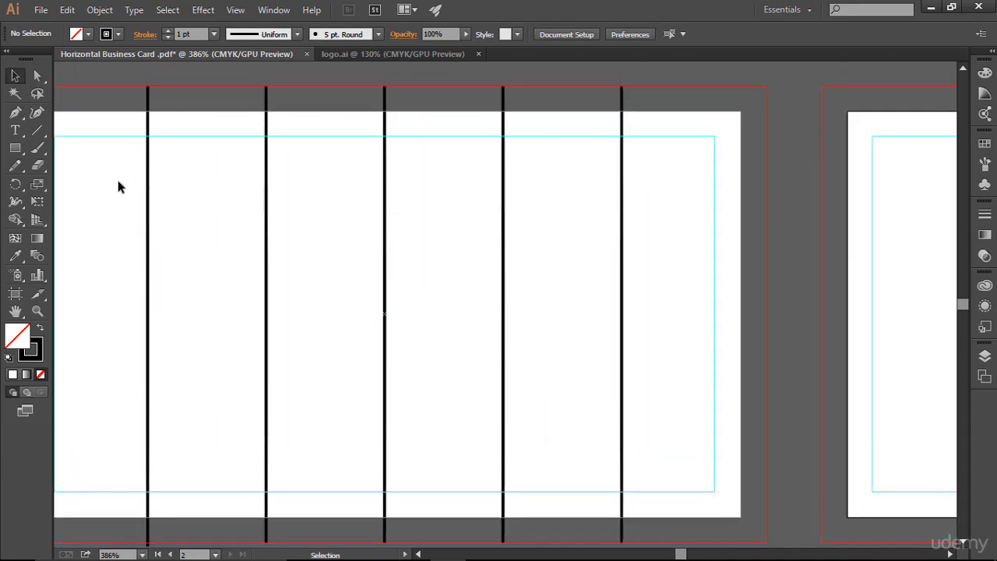
left_click_drag(118, 182, 661, 258)
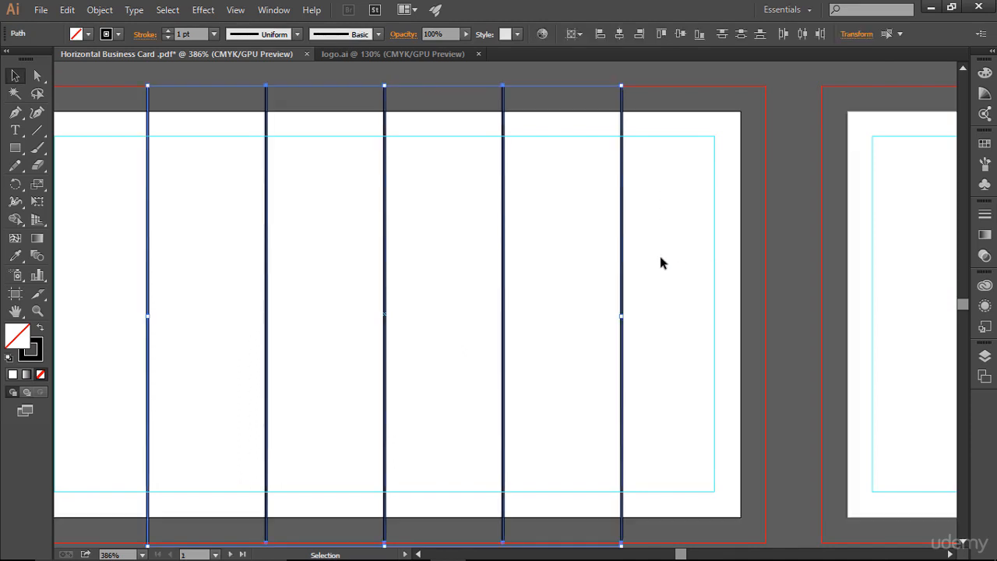
key("ctrl+5")
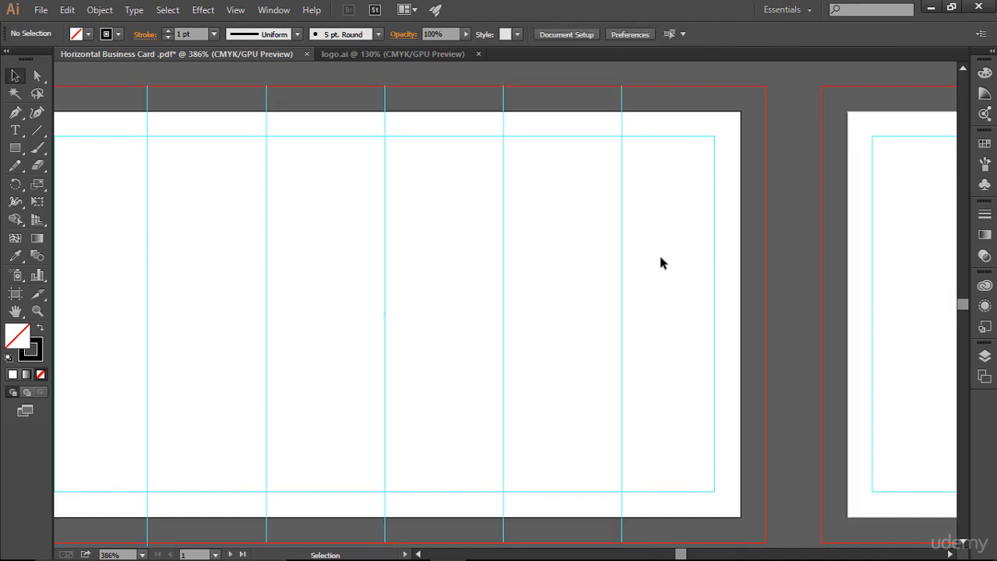
key("space")
left_click_drag(579, 226, 735, 231)
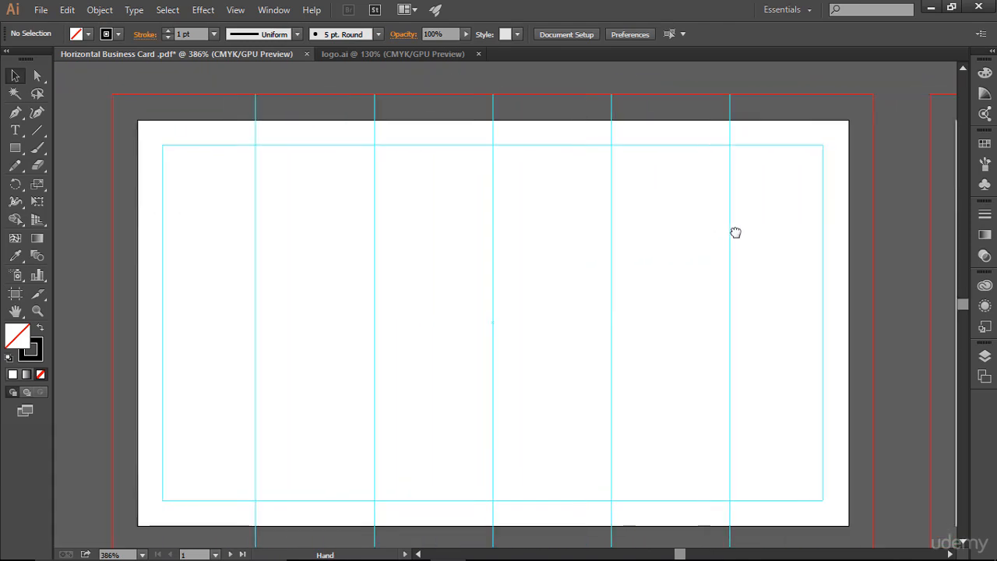
key("ctrl+0")
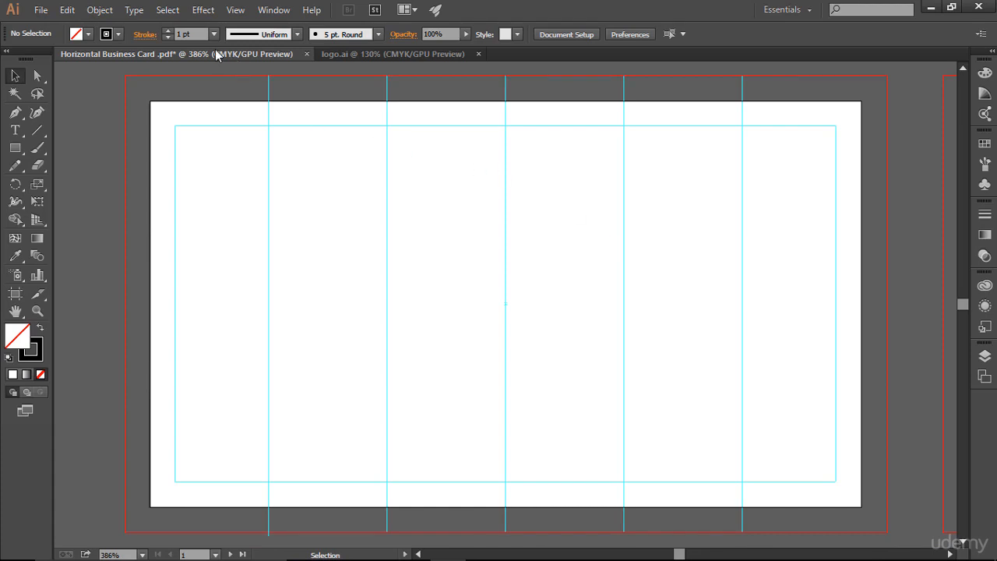
Bring the JS logo from logo.ai onto the card, scale it to about 0.64 × 0.77 in, and place it near the top center.
left_click(374, 53)
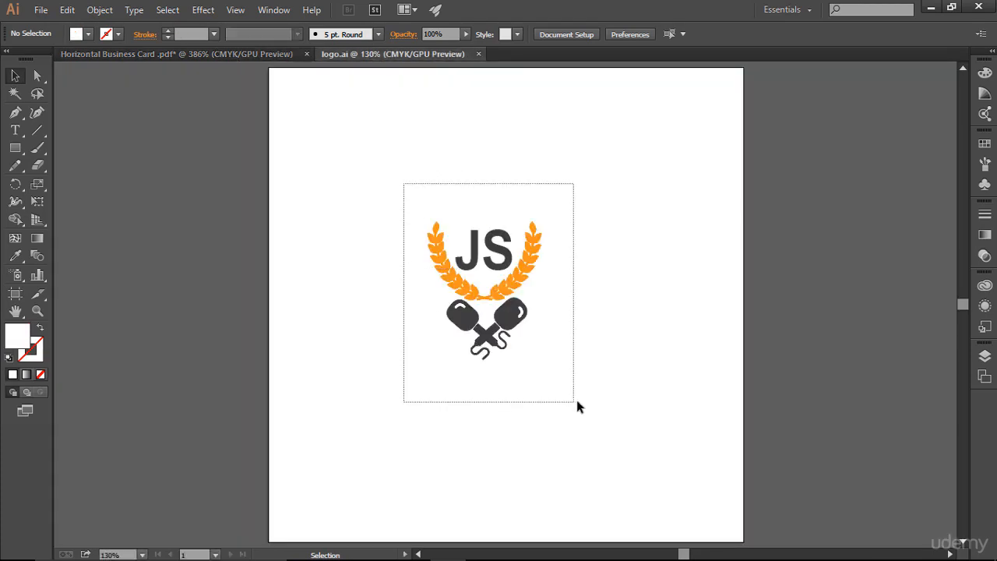
left_click_drag(468, 257, 534, 251)
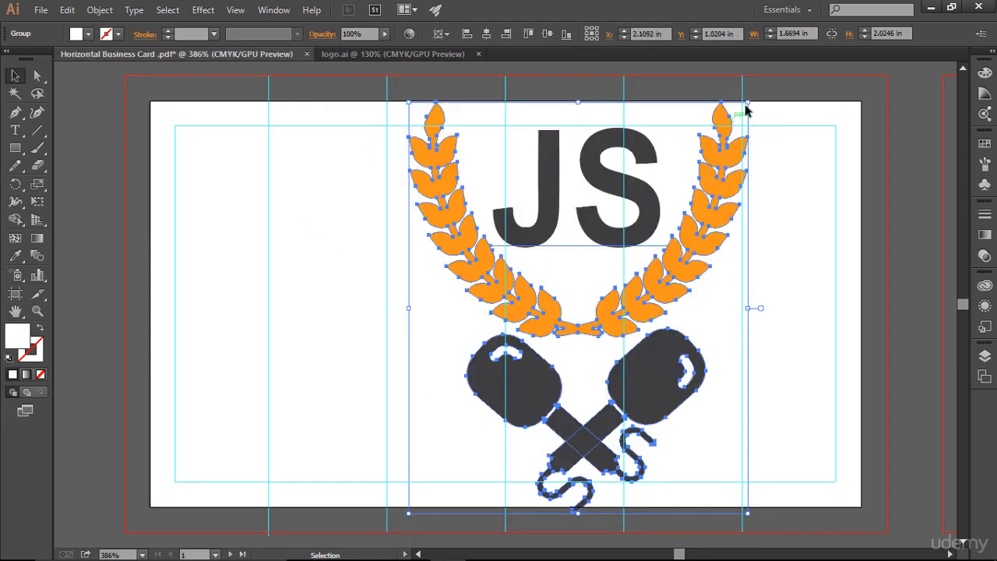
left_click_drag(747, 102, 645, 221)
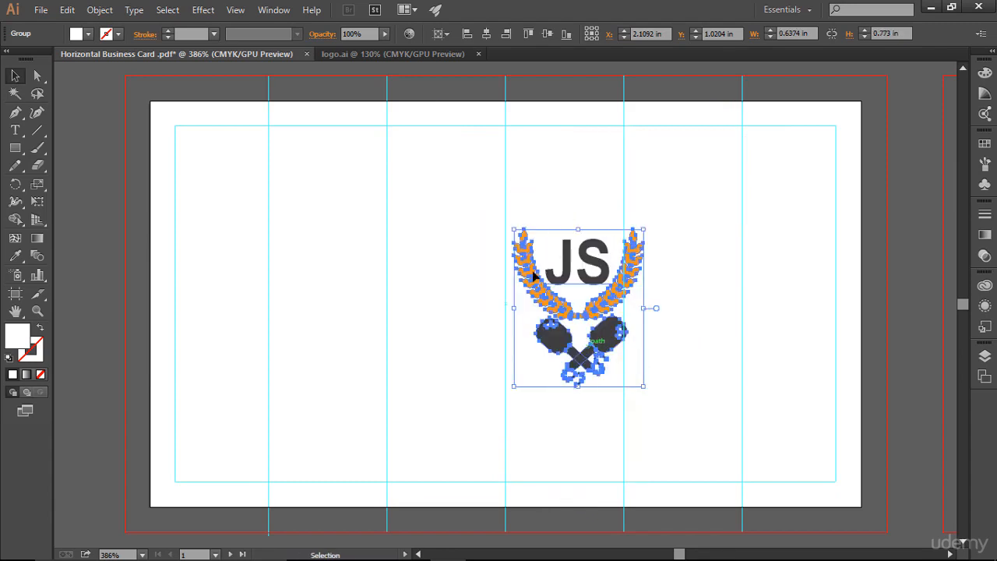
left_click_drag(568, 270, 493, 178)
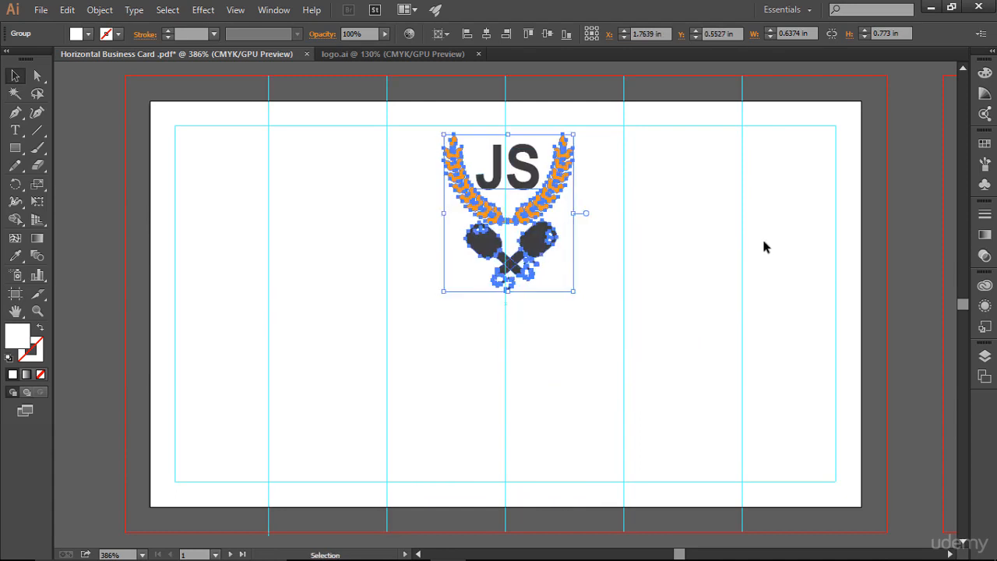
left_click(729, 225)
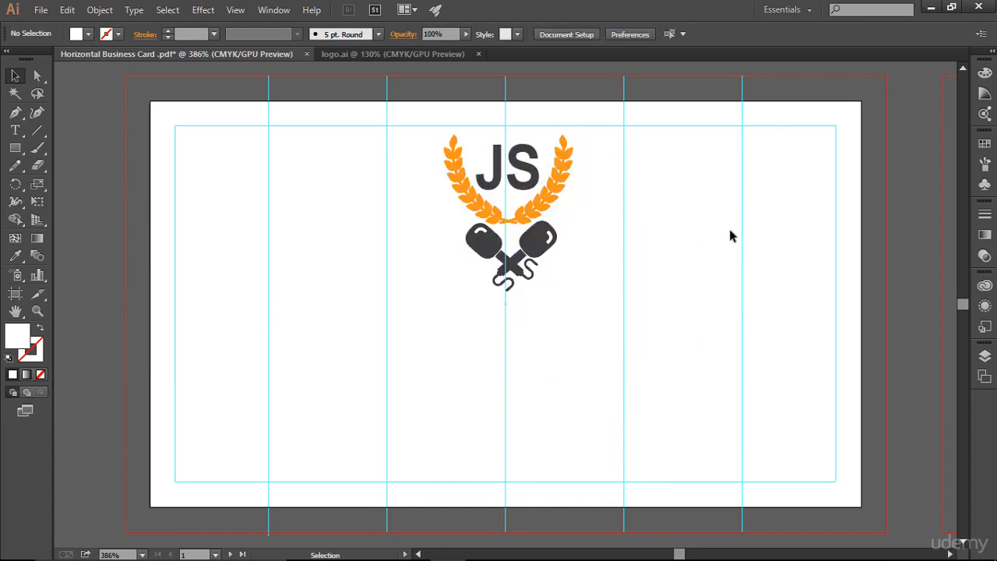
Shrink the logo further to about 0.46 × 0.55 in and nudge it to center at the card's top.
left_click_drag(430, 134, 708, 318)
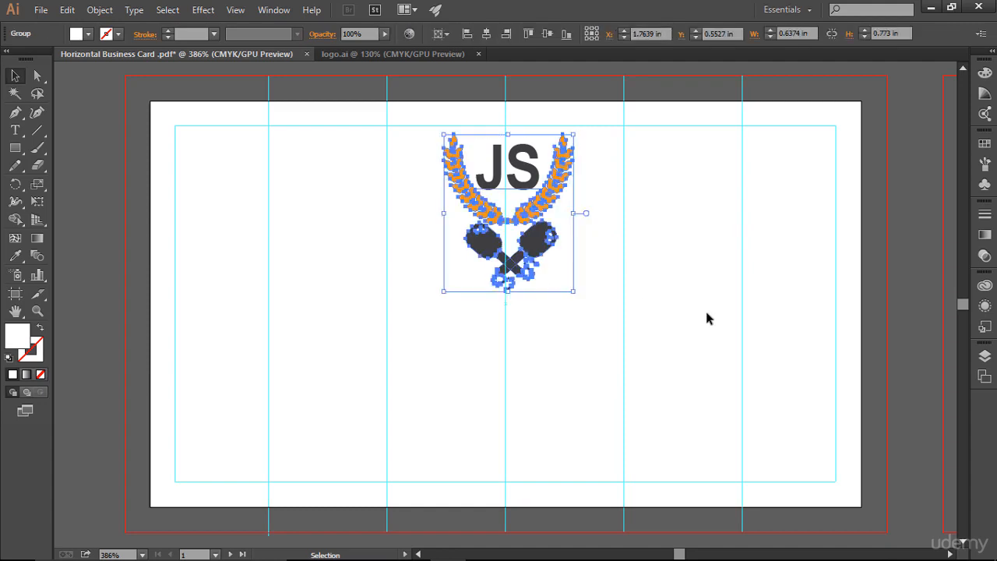
key("Down")
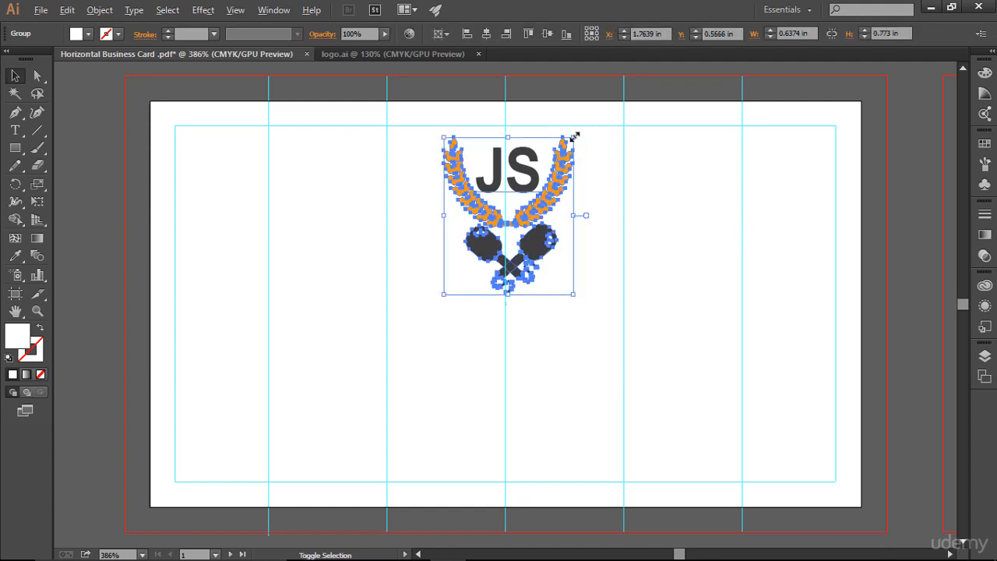
left_click_drag(574, 136, 555, 162)
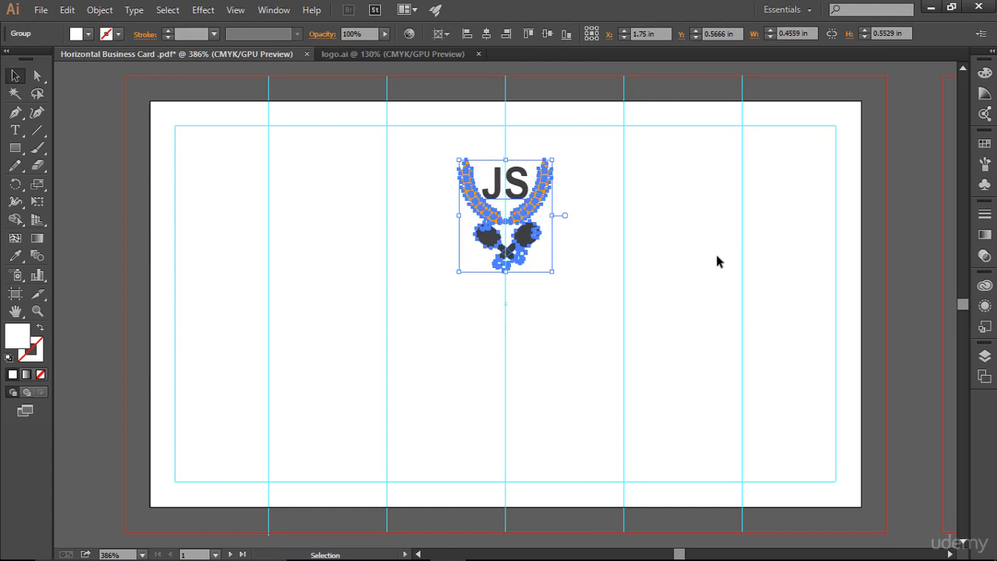
key("Right")
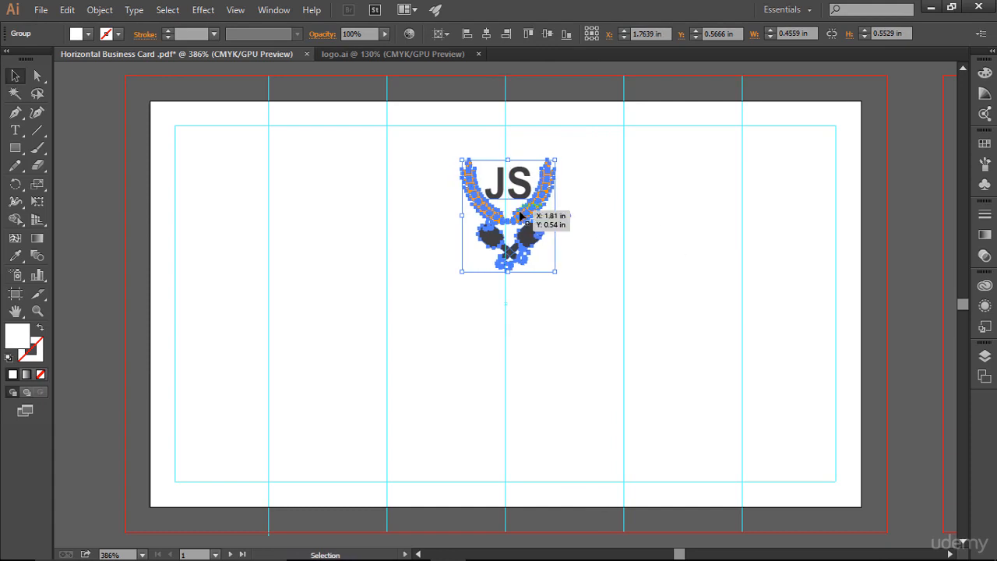
left_click_drag(518, 217, 518, 217)
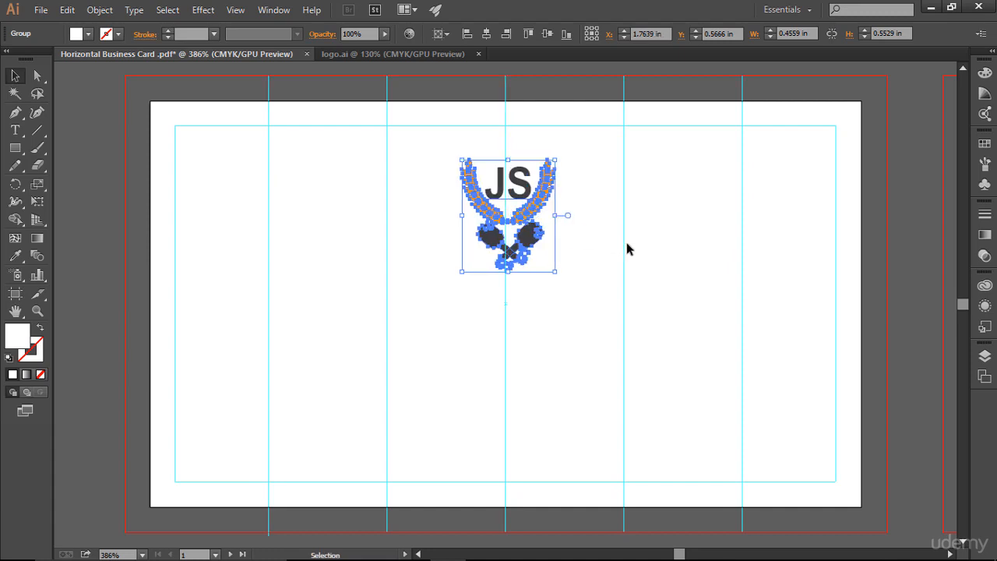
left_click(627, 244)
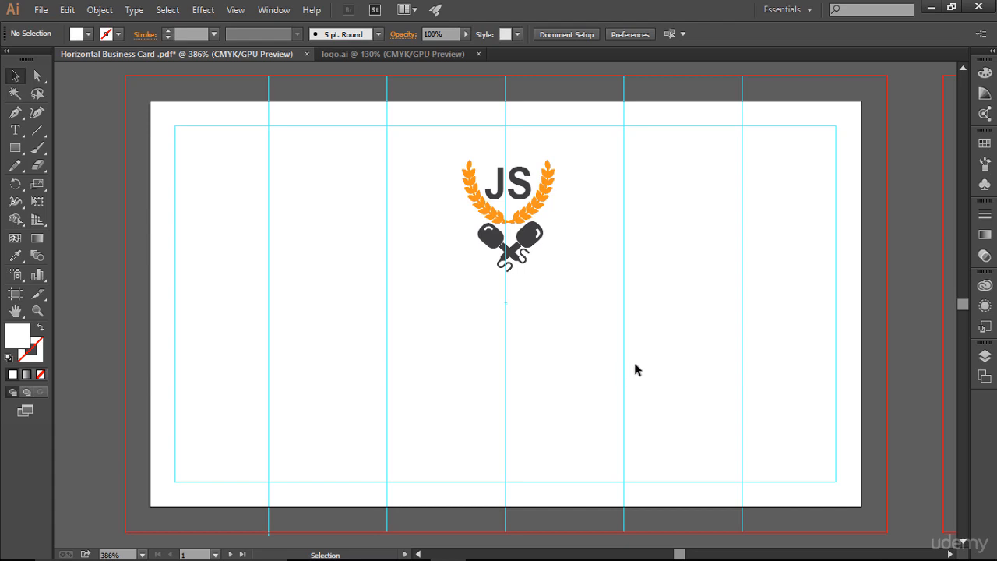
Add the text line "An interview based javascript course" below the logo with the Type tool.
left_click(16, 130)
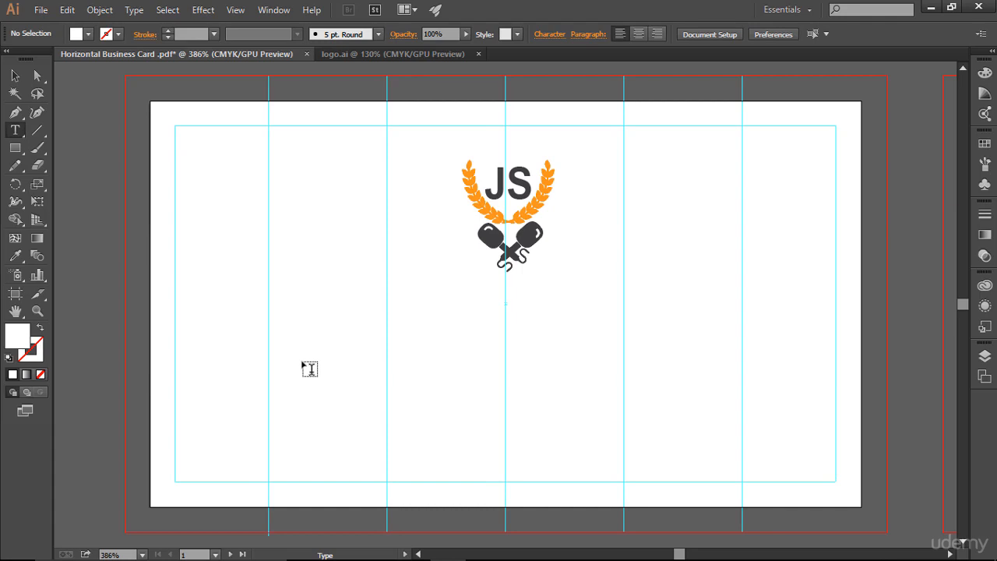
left_click(310, 369)
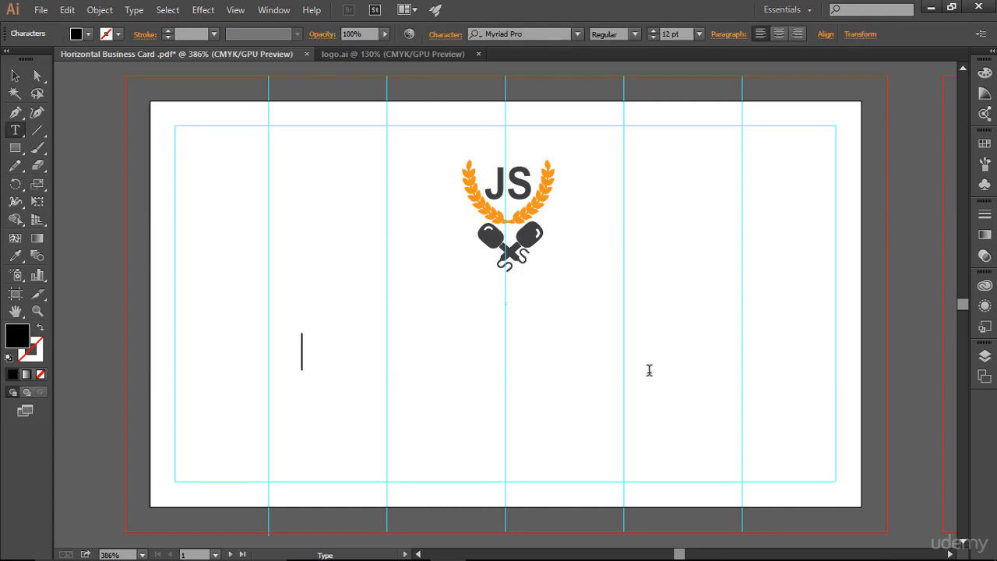
type("An i")
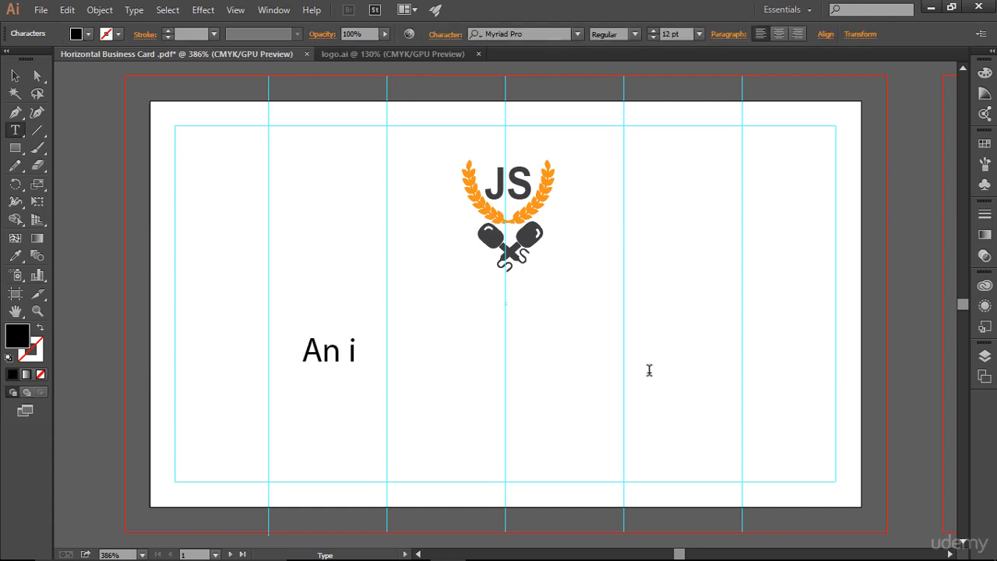
type("nterview ba")
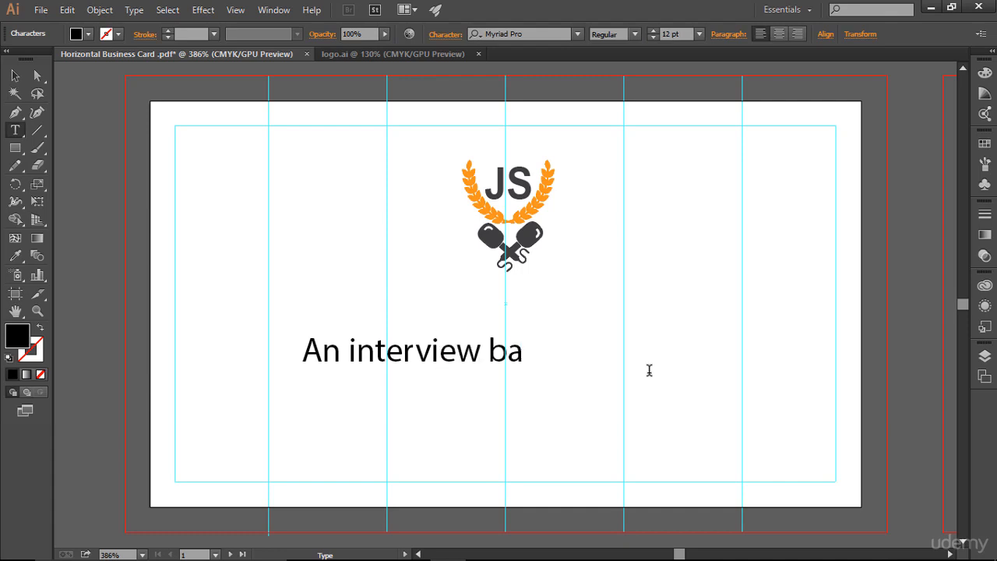
type("sed javascri")
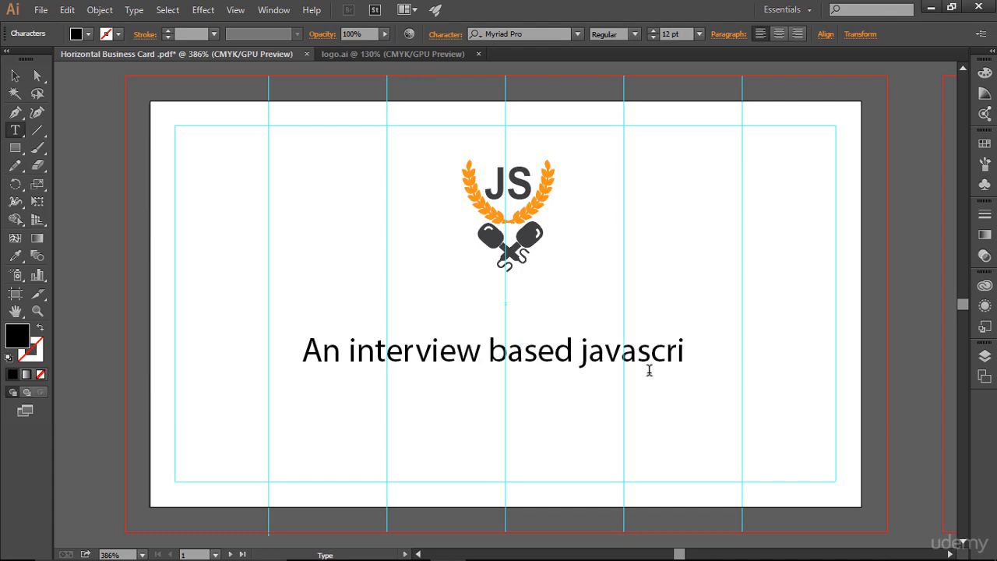
type("pt course")
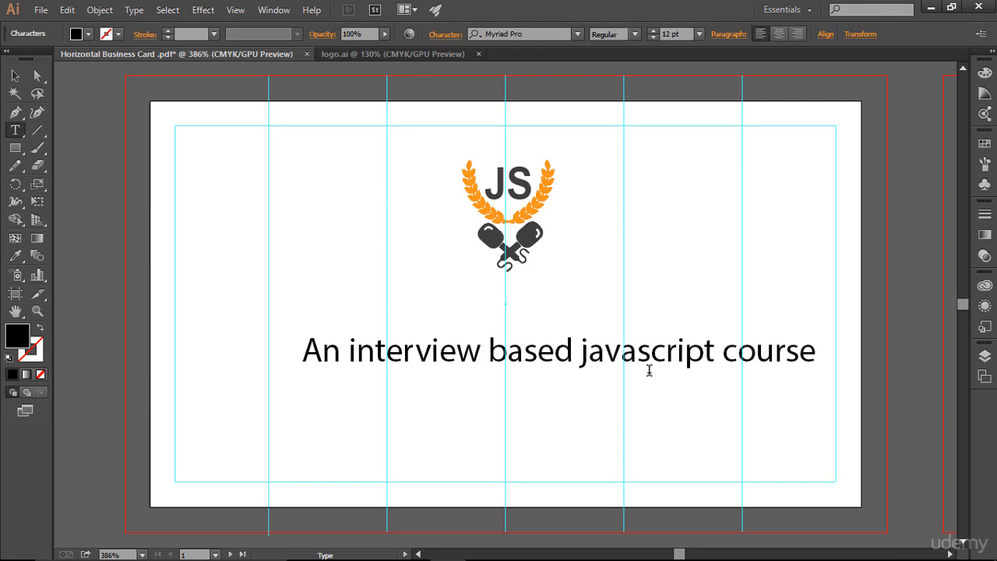
key("Escape")
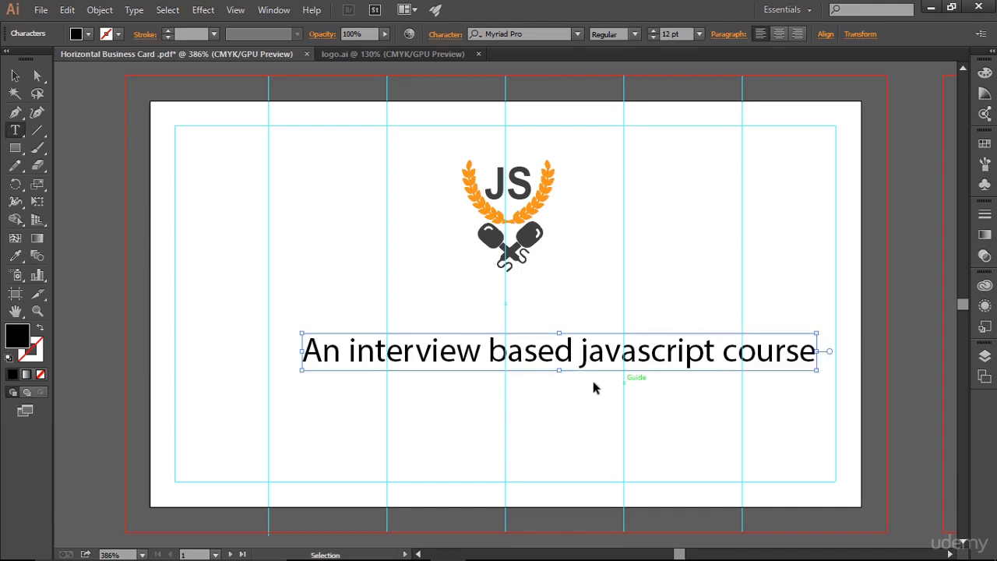
Move the text line slightly left so it sits centered under the logo.
key("ctrl+a")
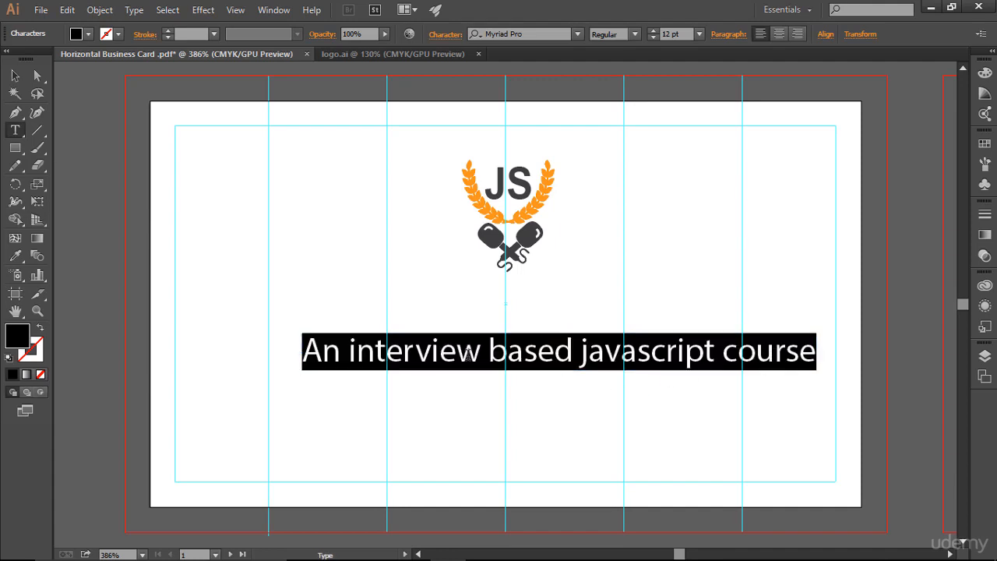
key("Escape")
mouse_move(481, 350)
left_mouse_down()
mouse_move(454, 347)
mouse_move(468, 345)
left_mouse_up()
left_click(660, 281)
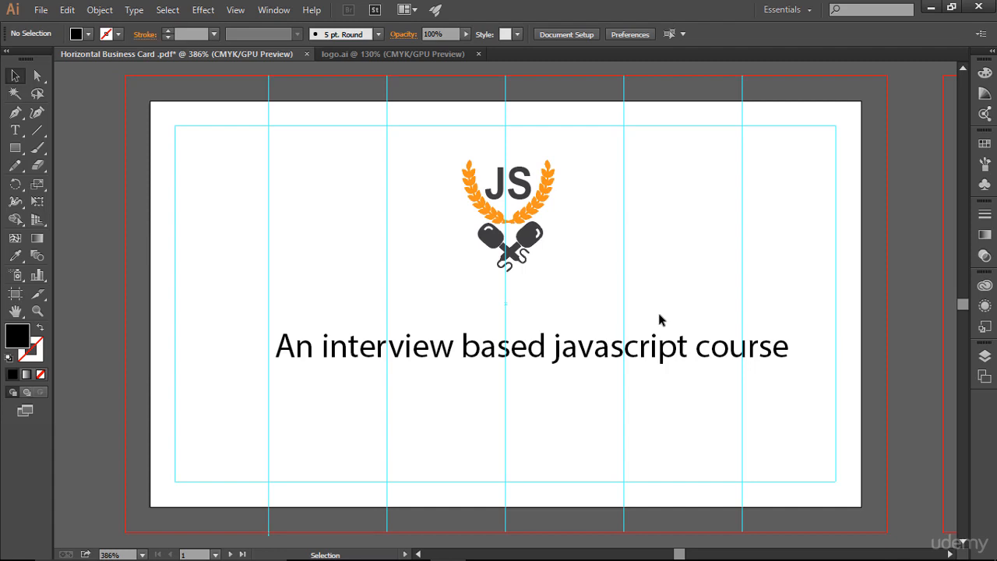
Change the tagline's font to Arial.
left_click(543, 350)
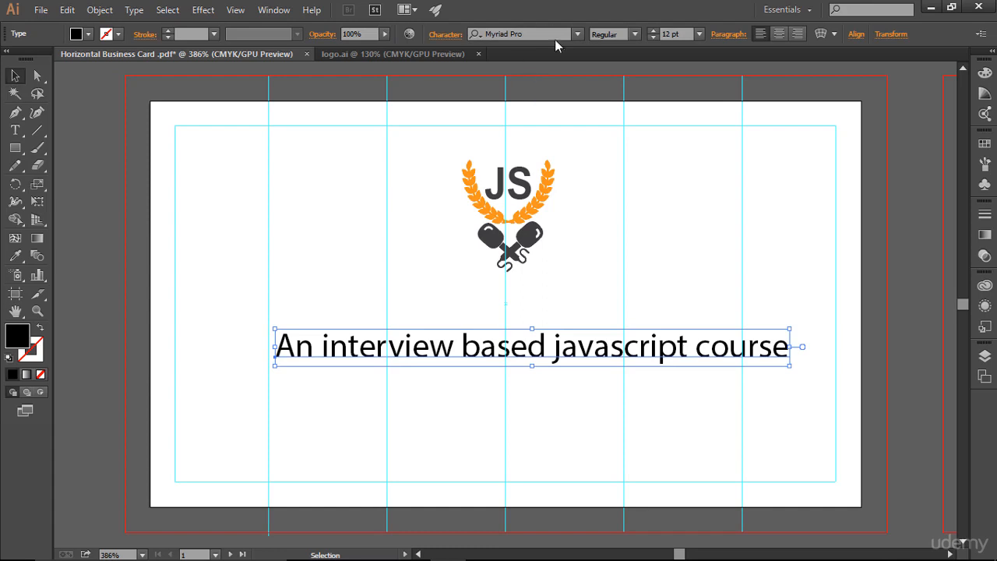
left_click(546, 34)
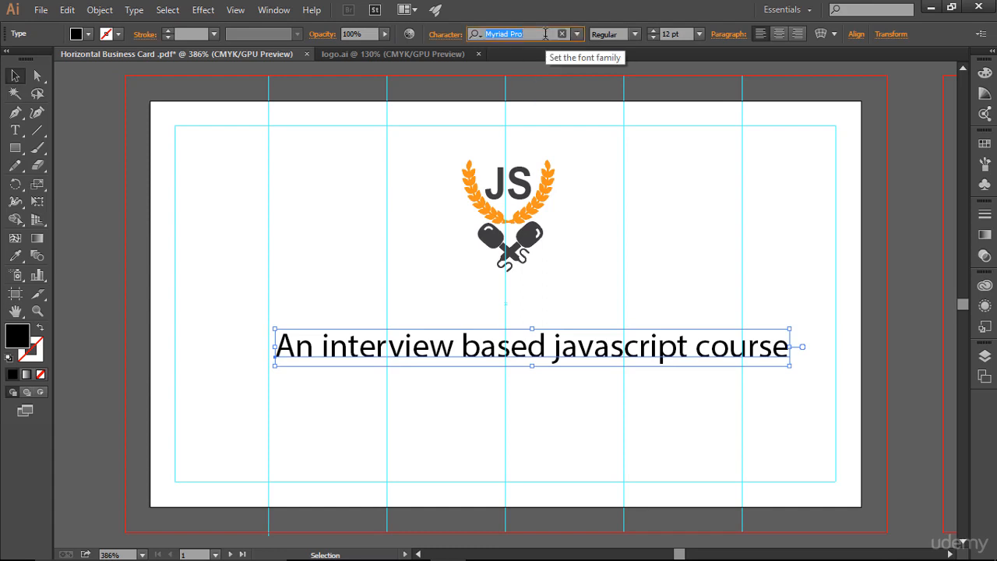
type("Arial")
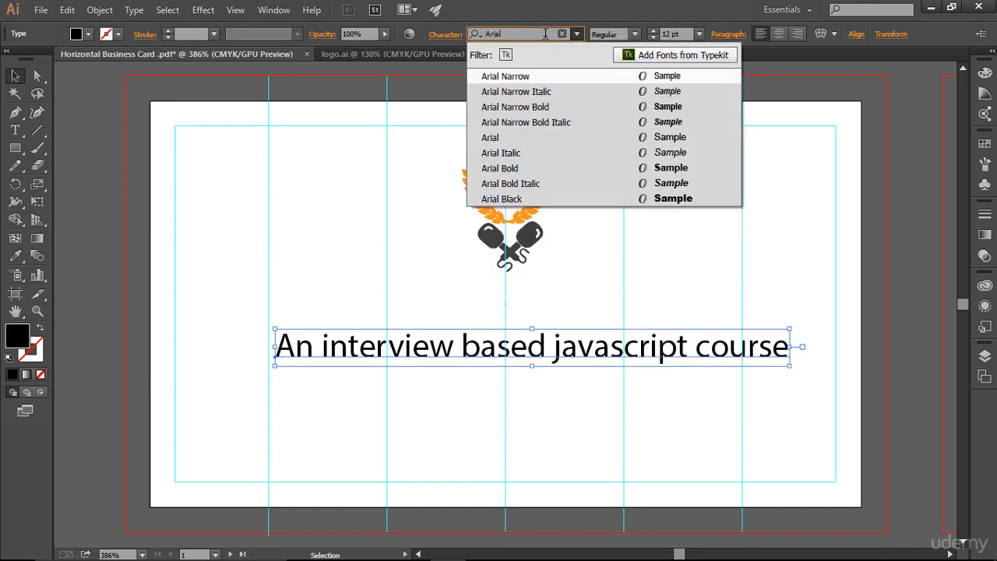
left_click(538, 137)
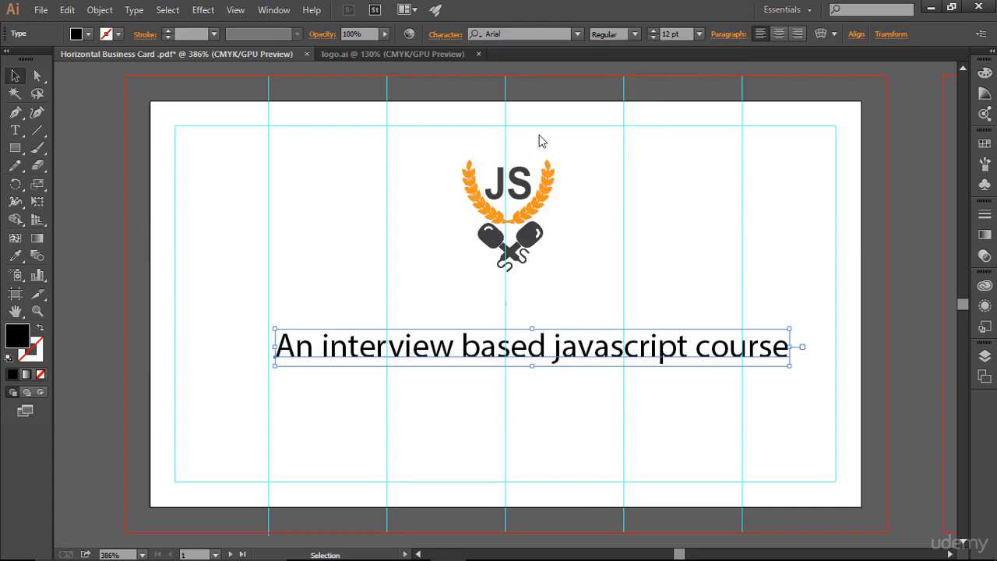
left_click(592, 391)
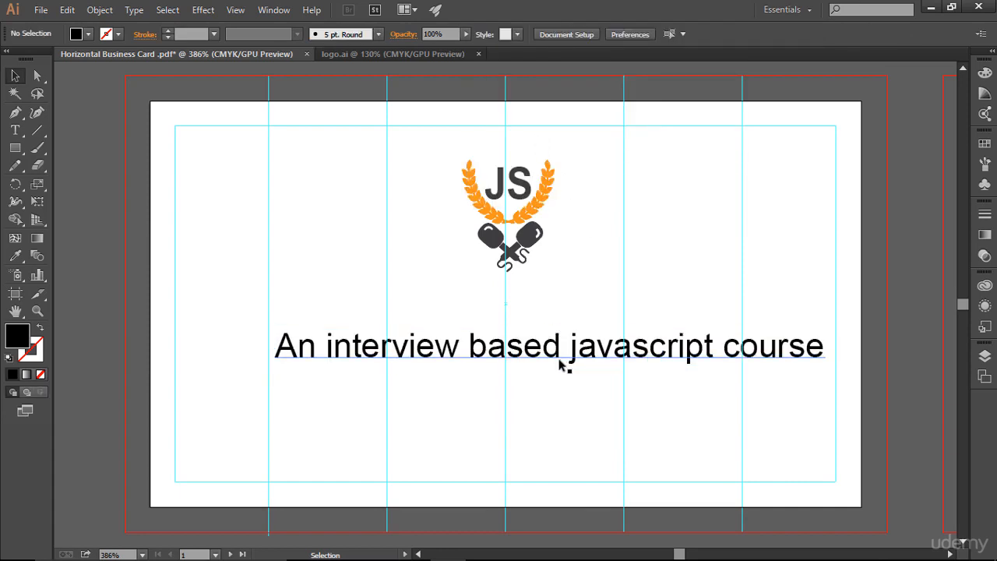
Nudge the tagline left and change its font to Segoe Script.
left_click(562, 366)
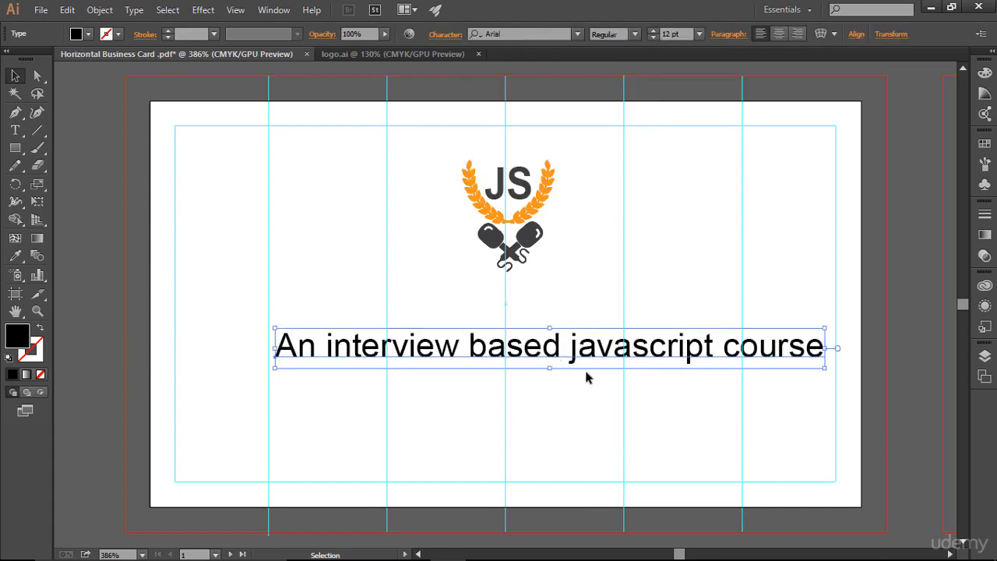
key("Left")
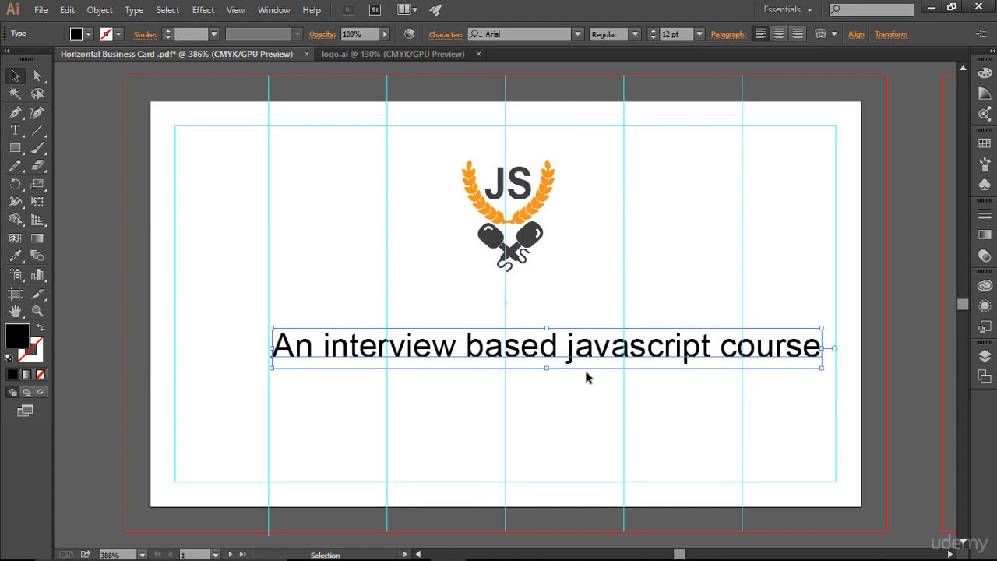
left_click(577, 33)
scroll(608, 258, "down", 15)
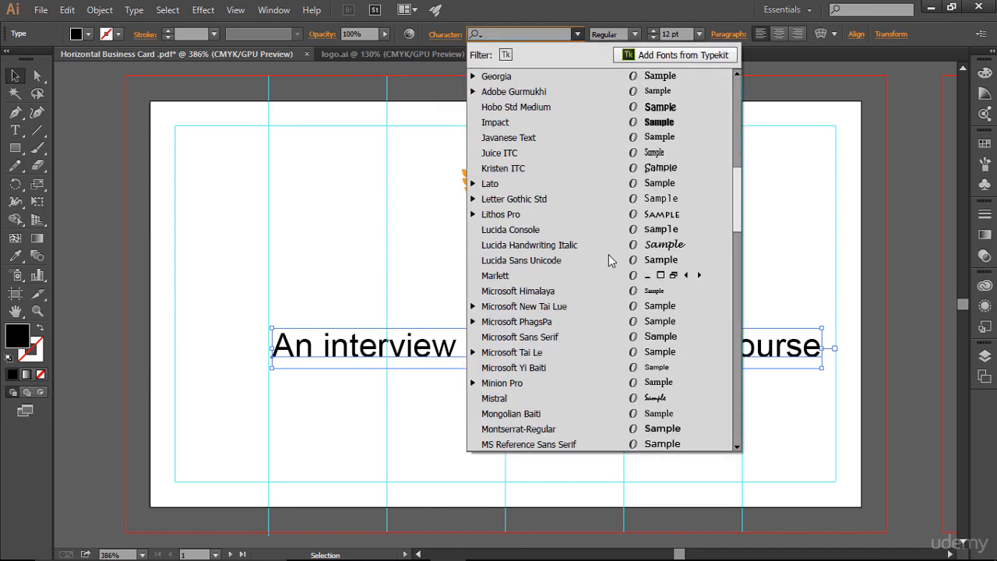
scroll(608, 255, "down", 12)
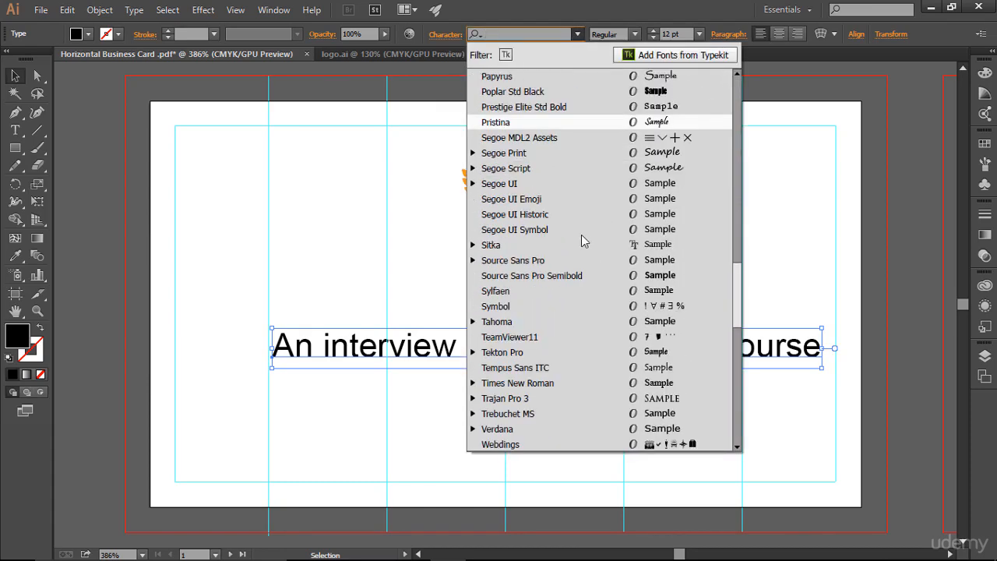
left_click(548, 173)
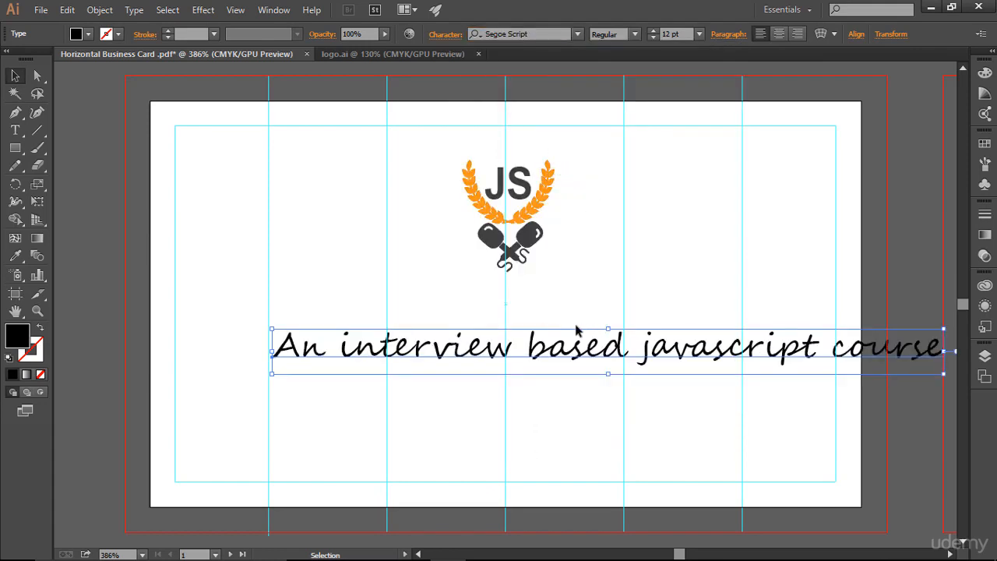
Move the tagline left and set its font style to Bold.
left_click(520, 331)
left_click_drag(499, 345, 398, 352)
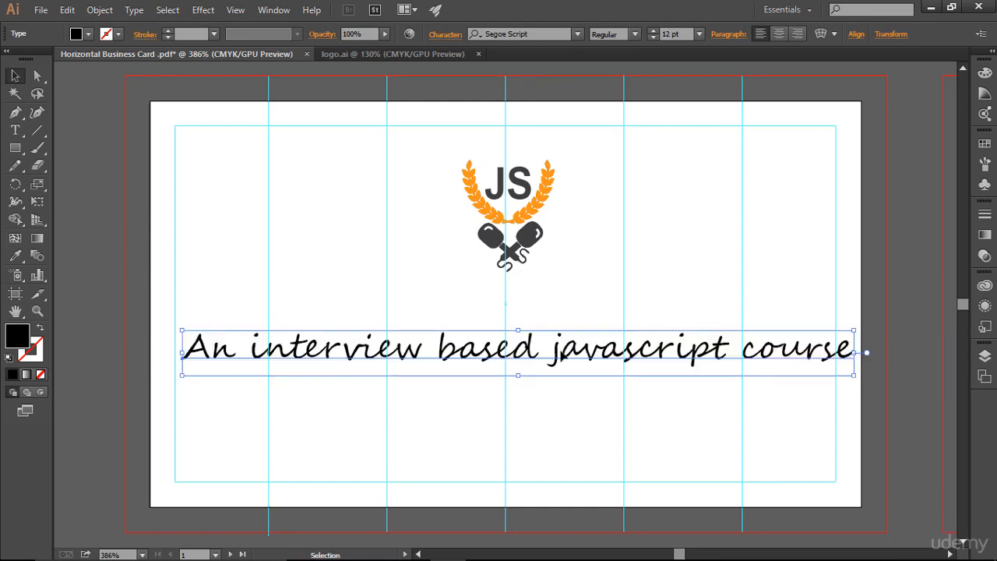
left_click(633, 38)
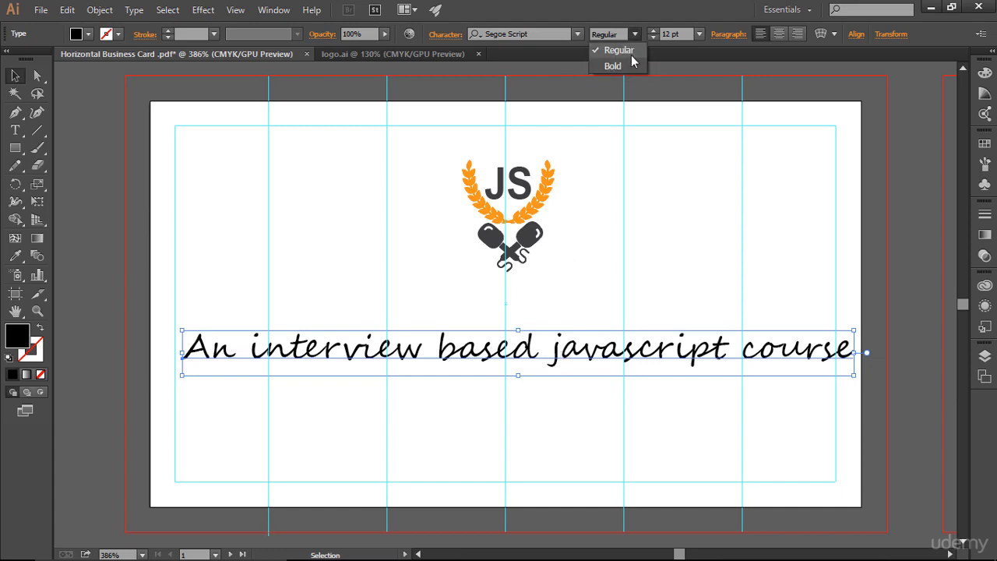
left_click(623, 66)
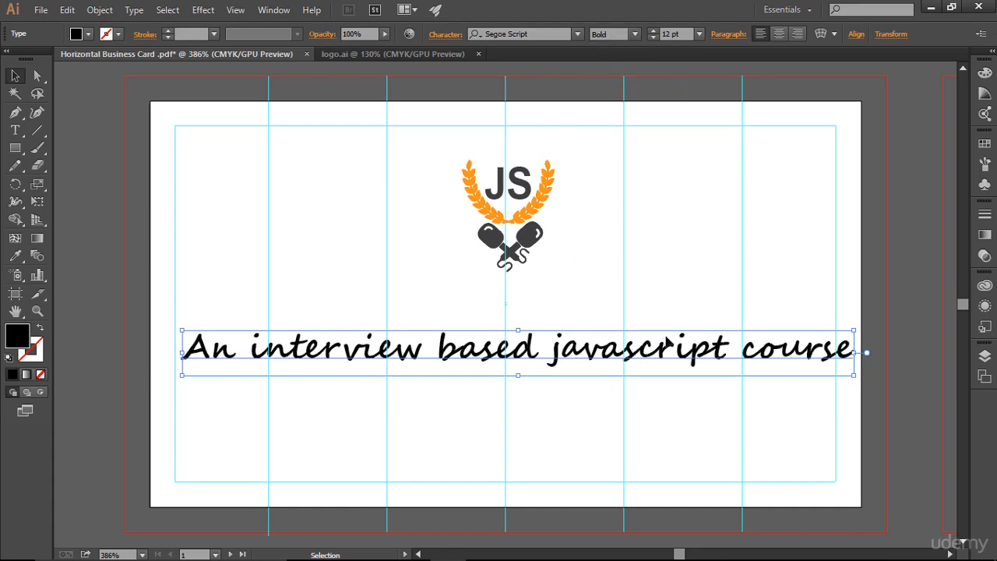
Select all the tagline's text and reduce its size to 9 pt.
left_click(14, 130)
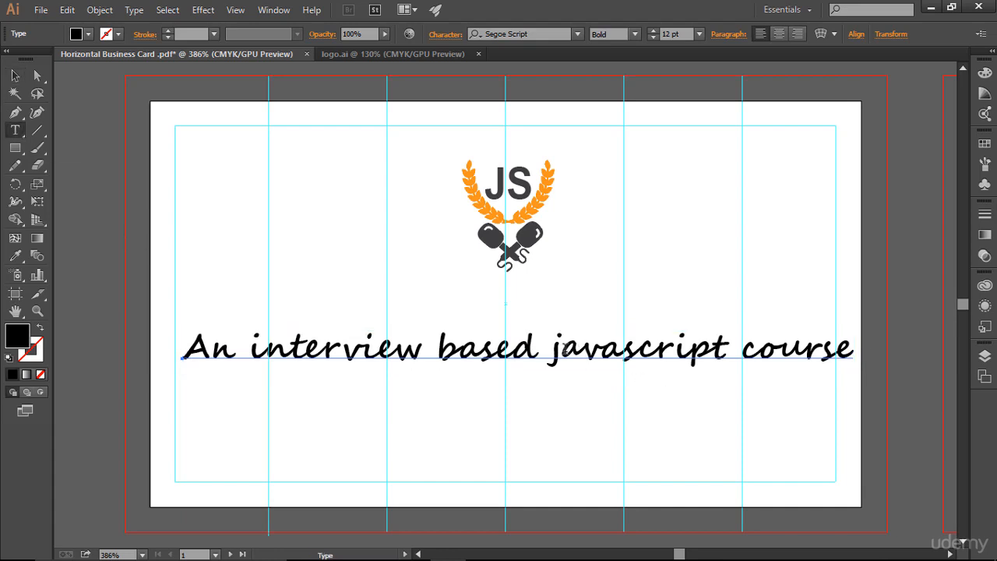
left_click(426, 348)
key("ctrl+a")
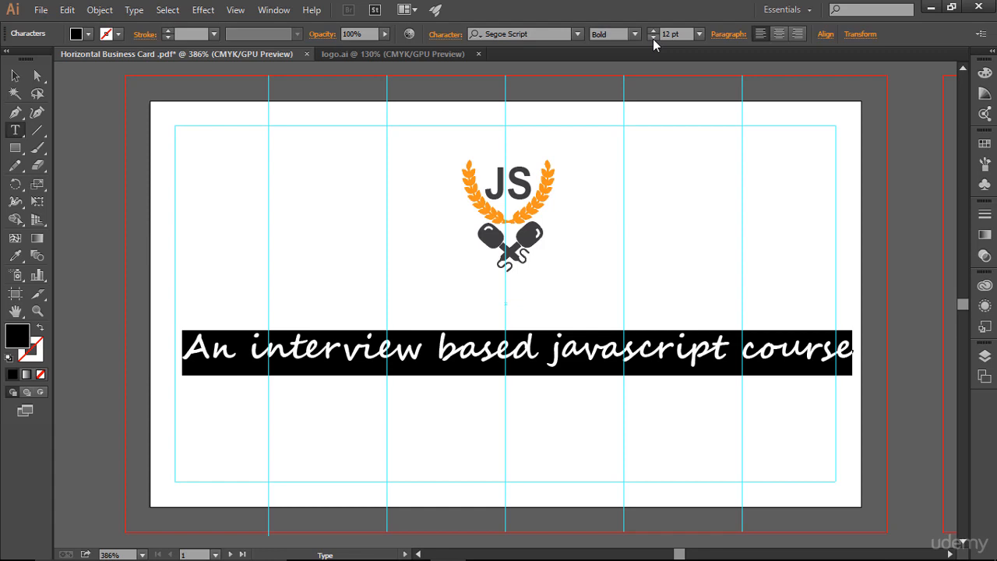
left_click(653, 39)
left_click(653, 39)
left_click(653, 39)
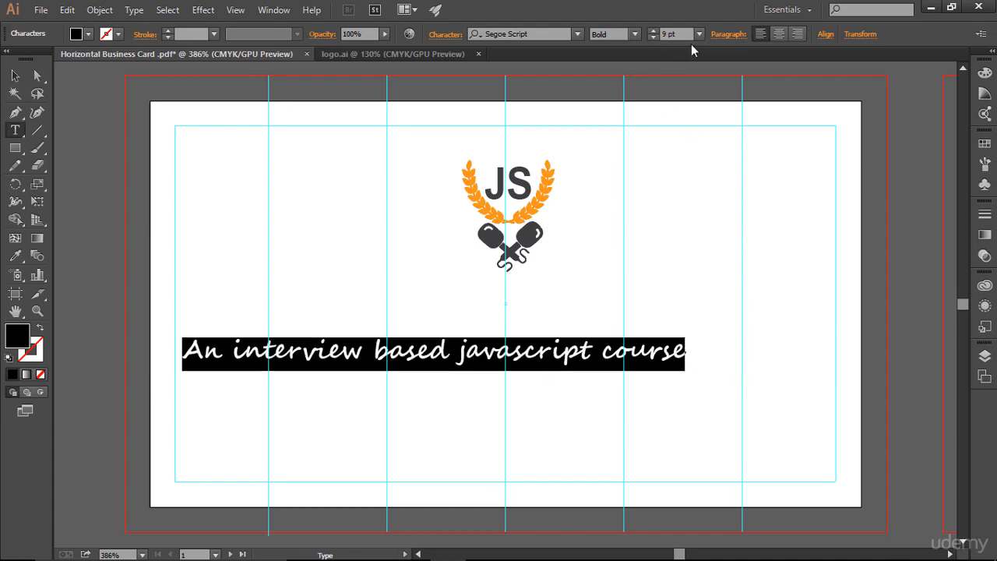
Move the tagline to center under the logo and nudge it up slightly.
left_click(14, 76)
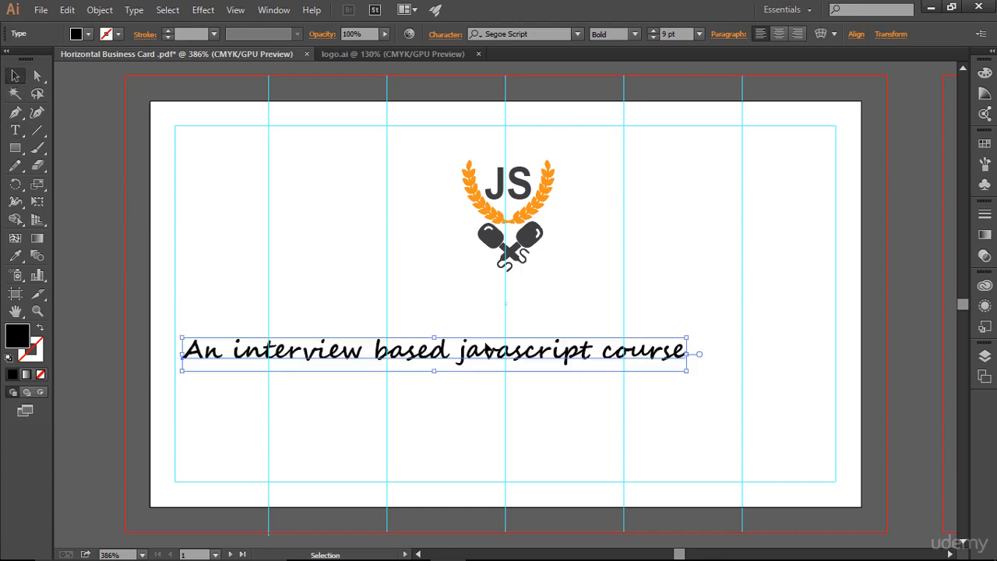
left_click_drag(489, 355, 564, 360)
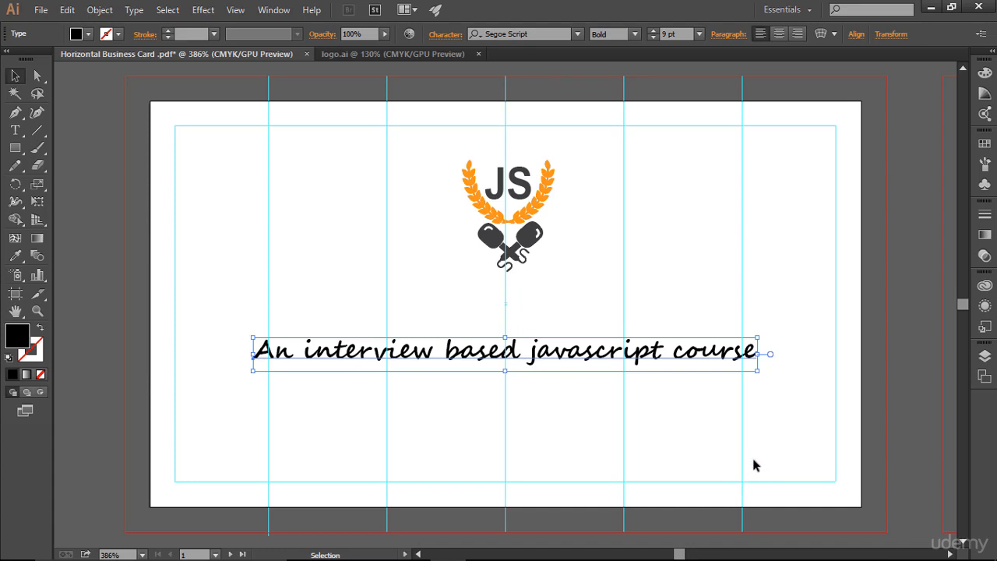
key("Up")
key("Up")
key("Up")
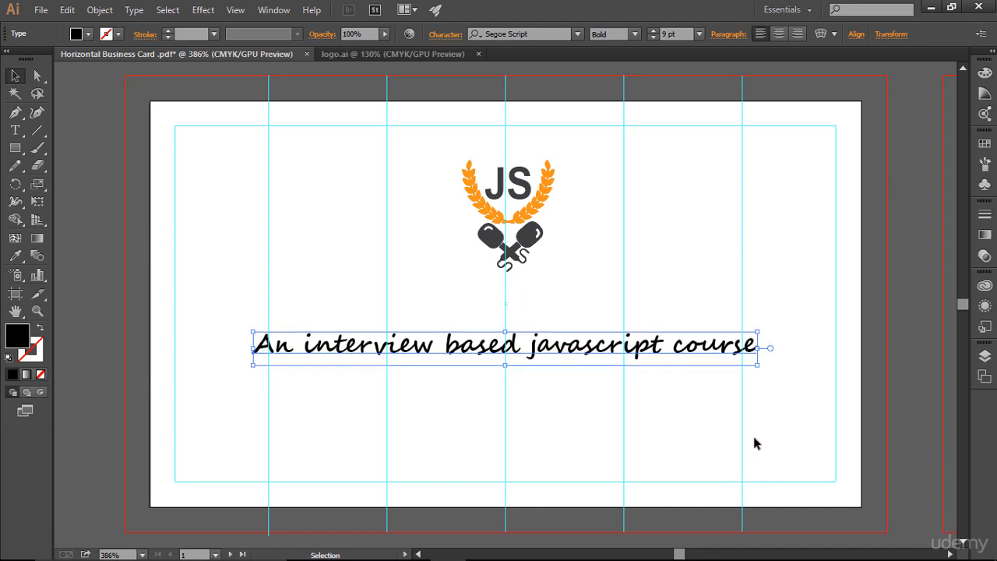
left_click(754, 442)
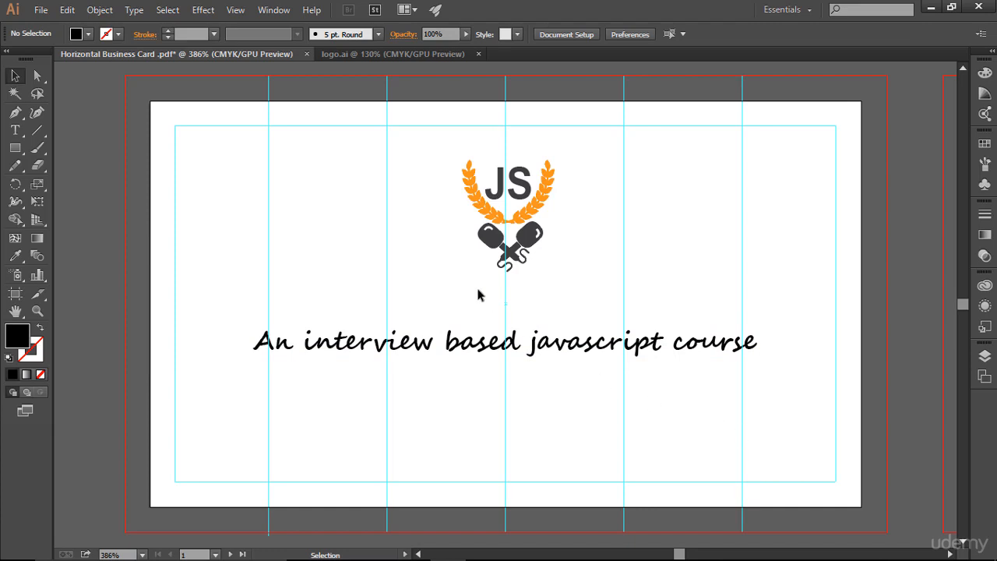
Select the whole logo and nudge it down slightly.
left_click_drag(450, 154, 598, 283)
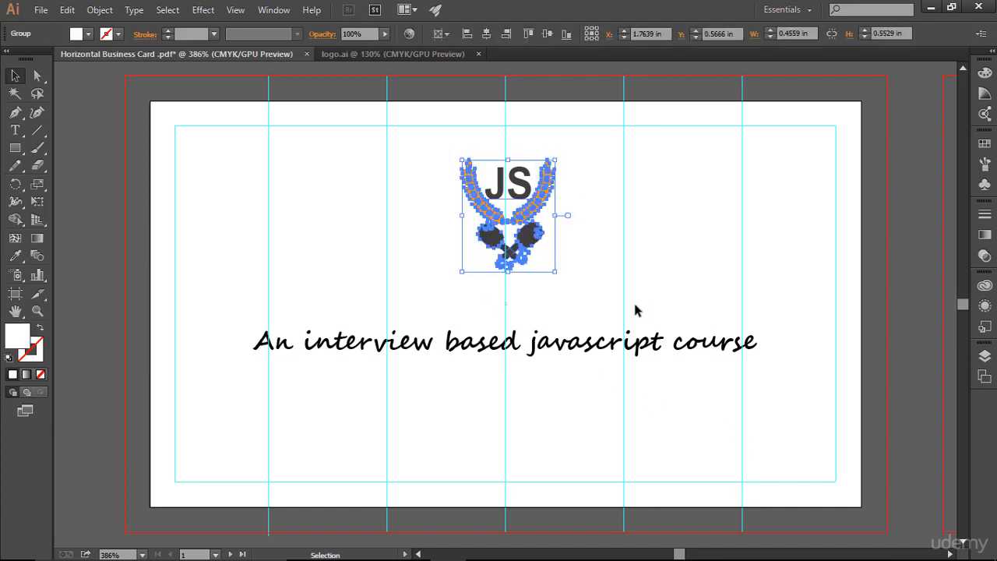
key("Down")
key("Down")
key("Down")
key("Down")
left_click(671, 285)
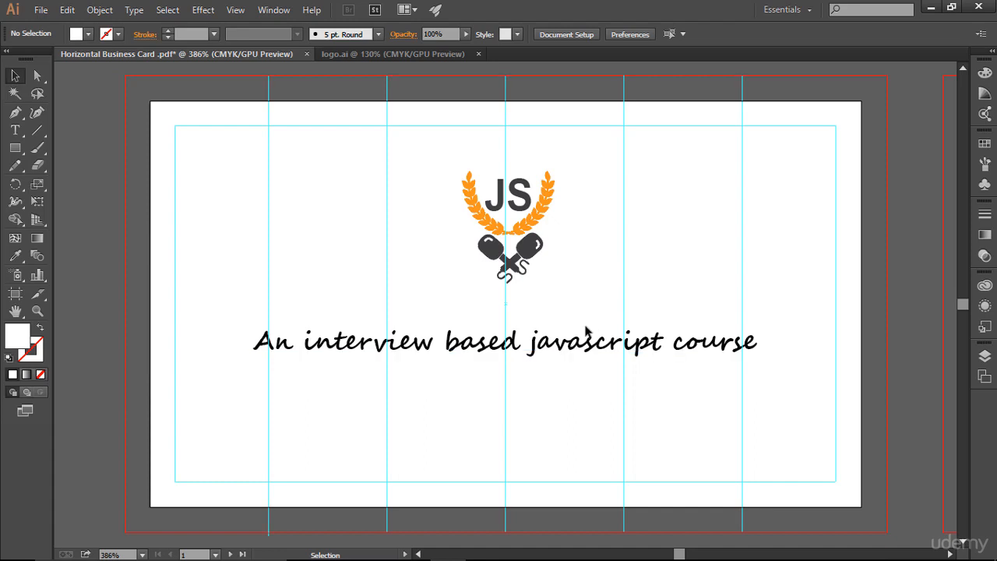
Nudge the tagline up slightly toward the logo.
left_click(573, 351)
key("Up")
key("Up")
key("Up")
key("Up")
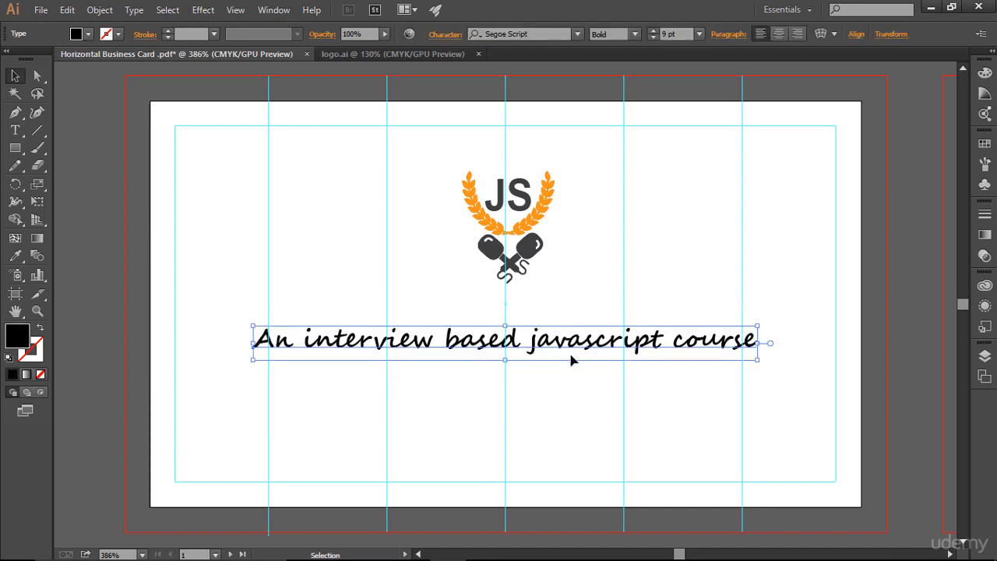
left_click(577, 384)
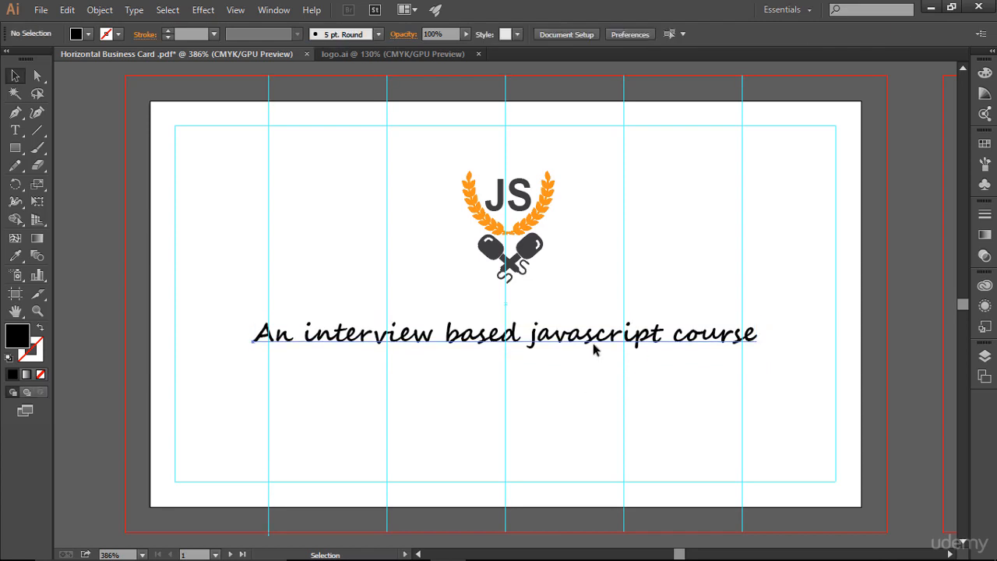
Color the tagline with the dark gray swatch.
left_click(595, 350)
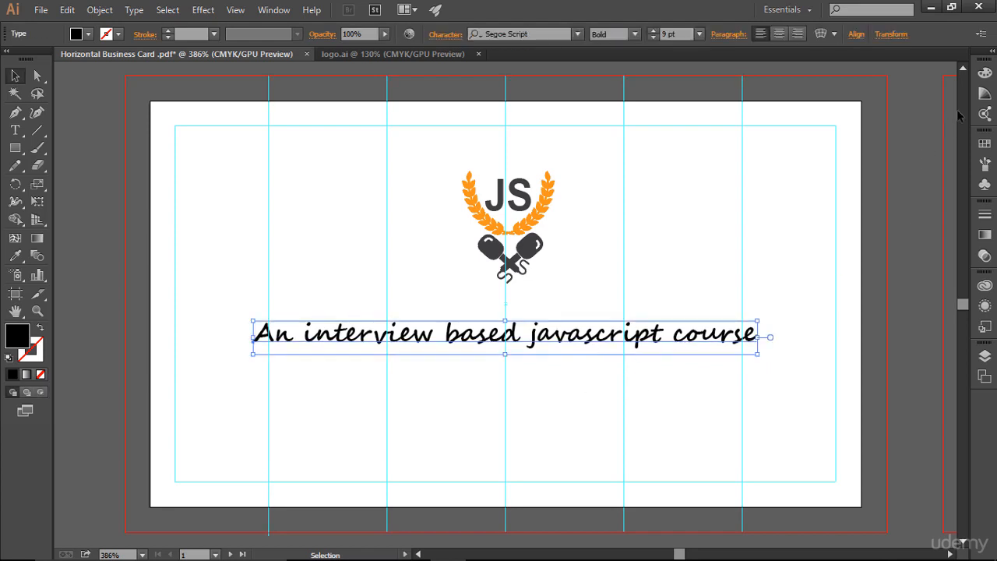
left_click(984, 143)
left_click(845, 179)
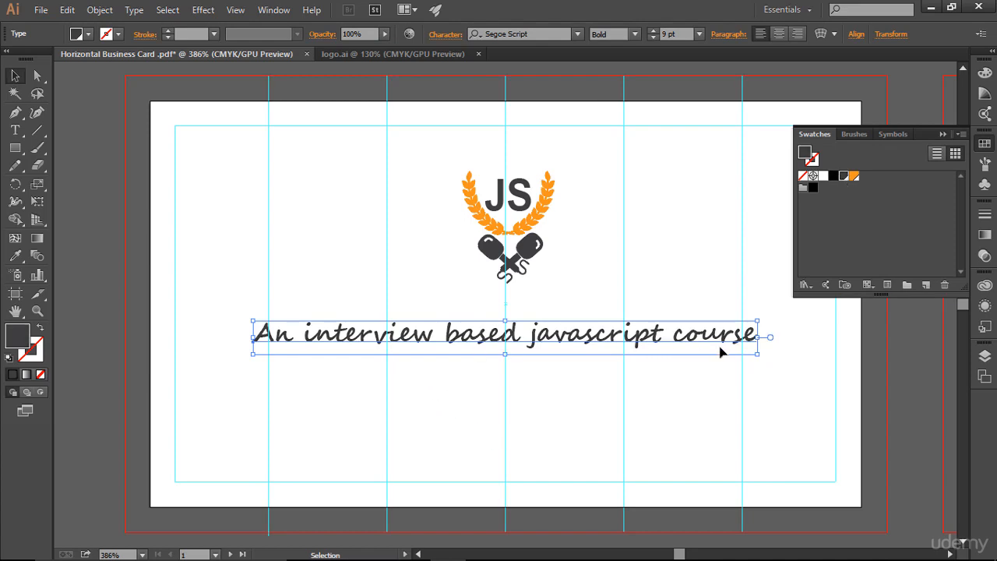
left_click(944, 136)
left_click(852, 328)
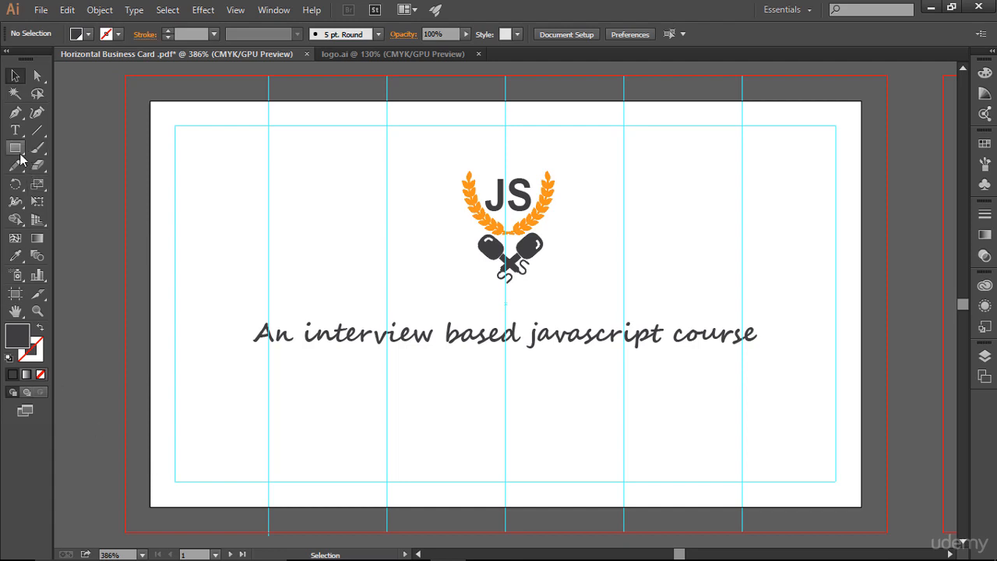
Draw a dark full-width strip about 3.5 in wide along the card's bottom edge and raise its top edge slightly.
left_click_drag(17, 149, 122, 146)
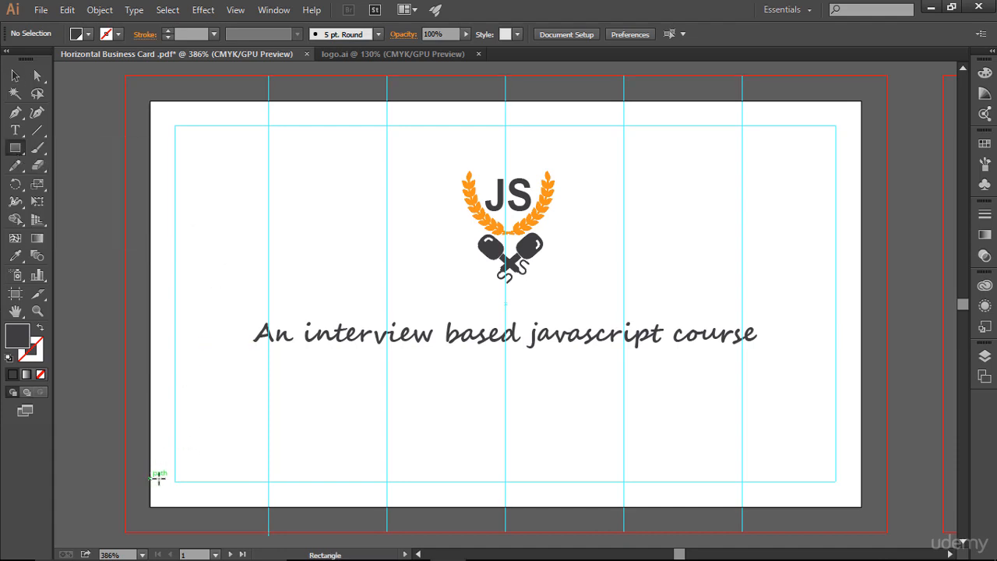
left_click_drag(154, 477, 861, 506)
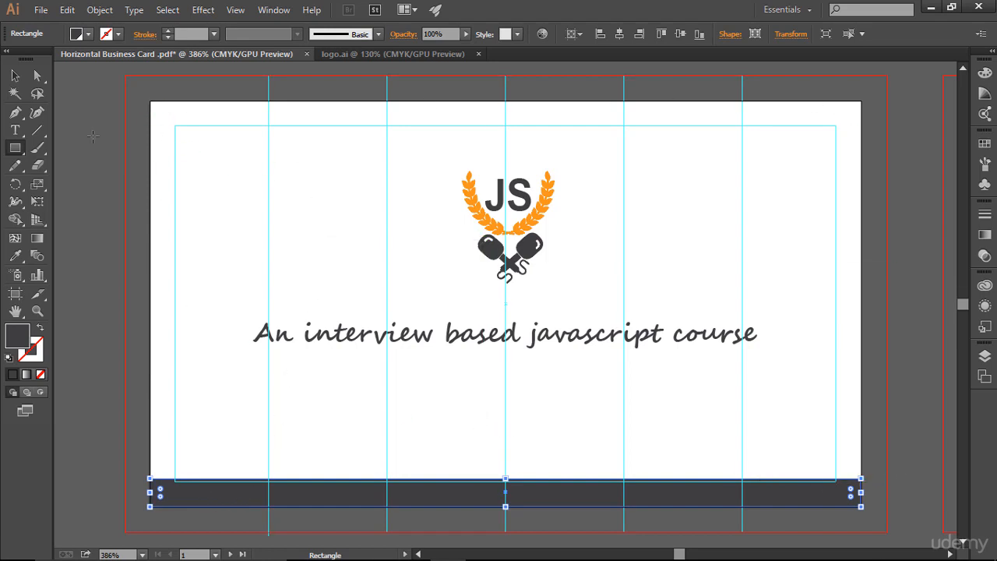
left_click(15, 75)
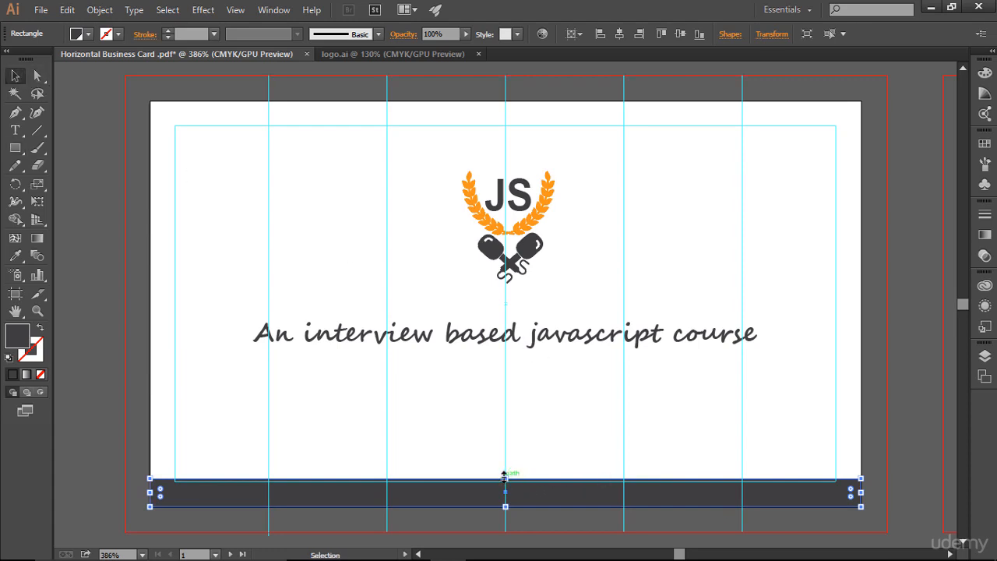
left_click_drag(504, 476, 505, 473)
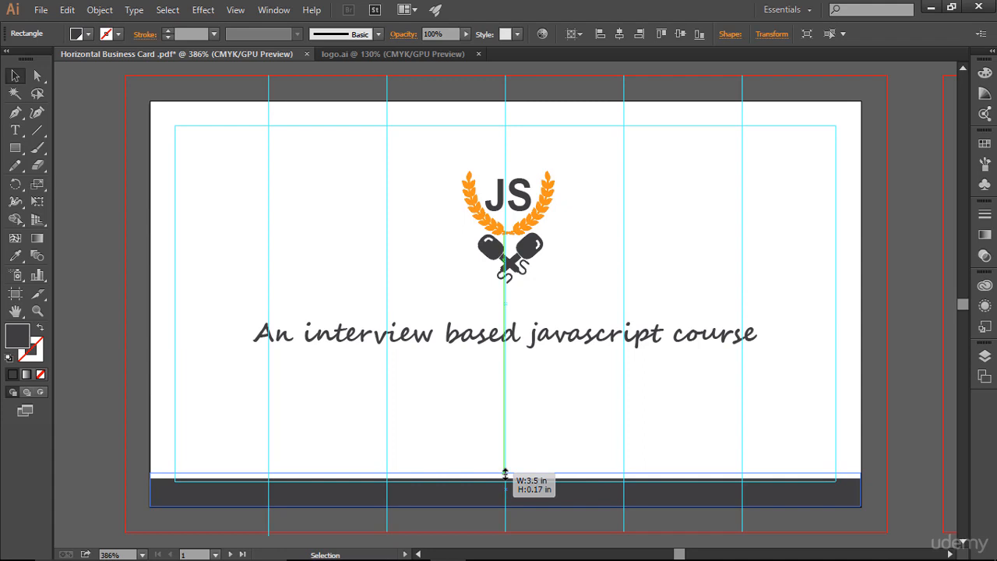
left_click_drag(505, 473, 506, 472)
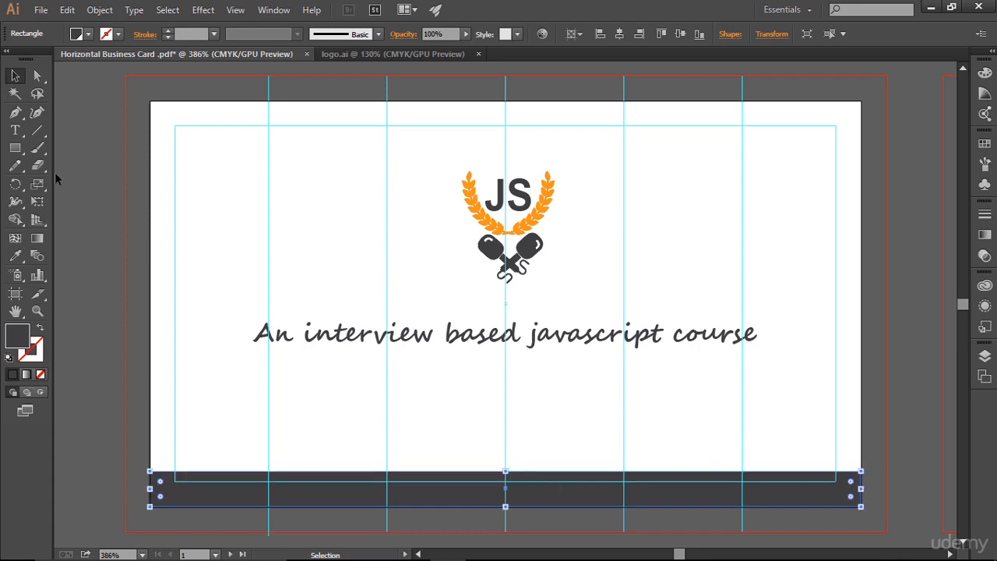
left_click(148, 158)
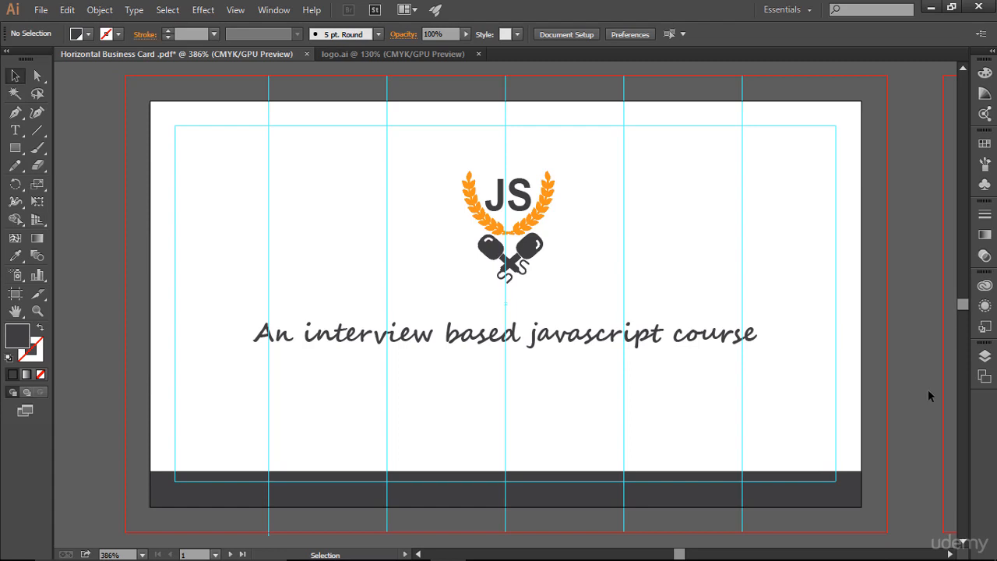
Hide and show the guides to preview the card.
key("ctrl")
key("ctrl+semicolon")
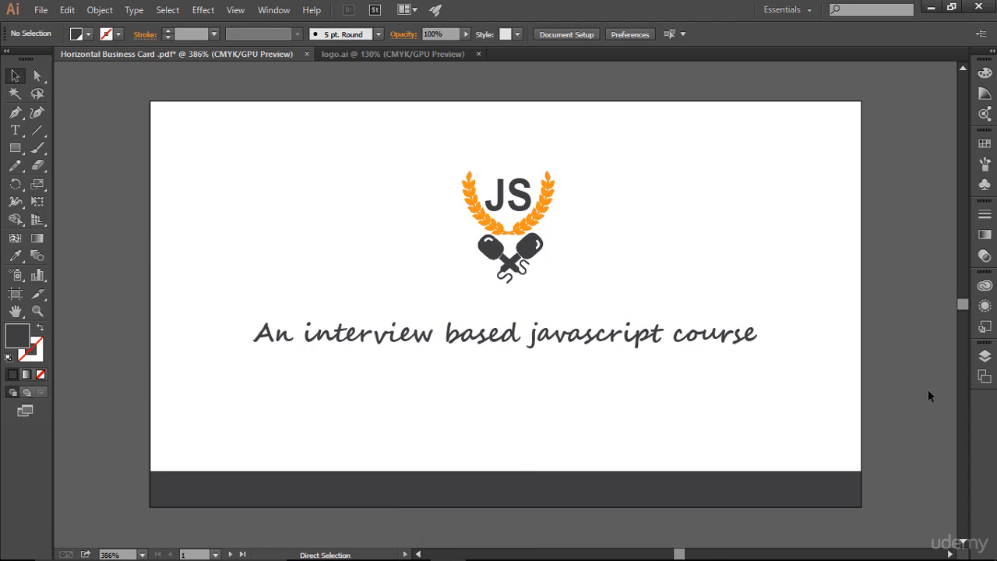
key("ctrl+semicolon")
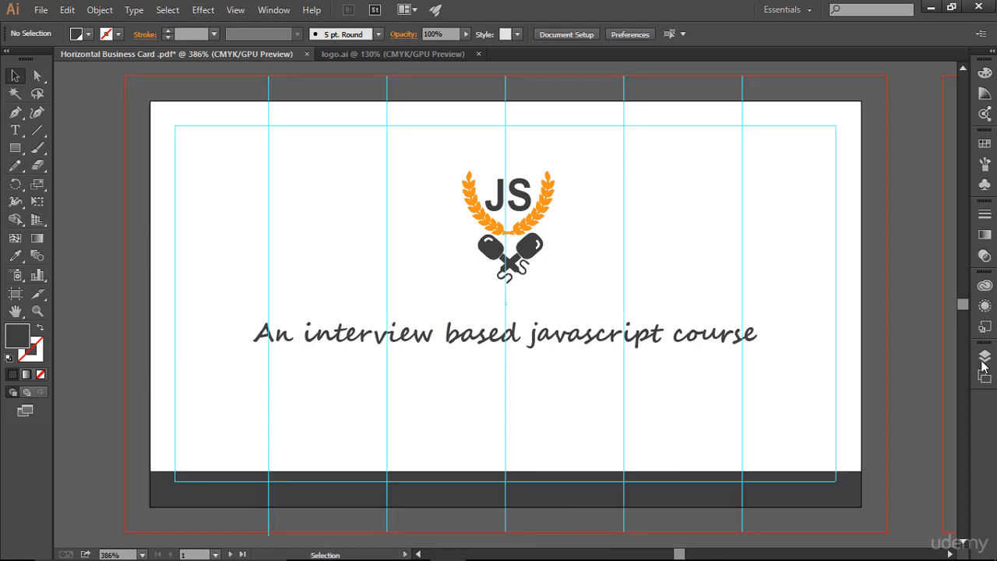
Lock the dark bottom strip rectangle so it can no longer be selected.
left_click(818, 485)
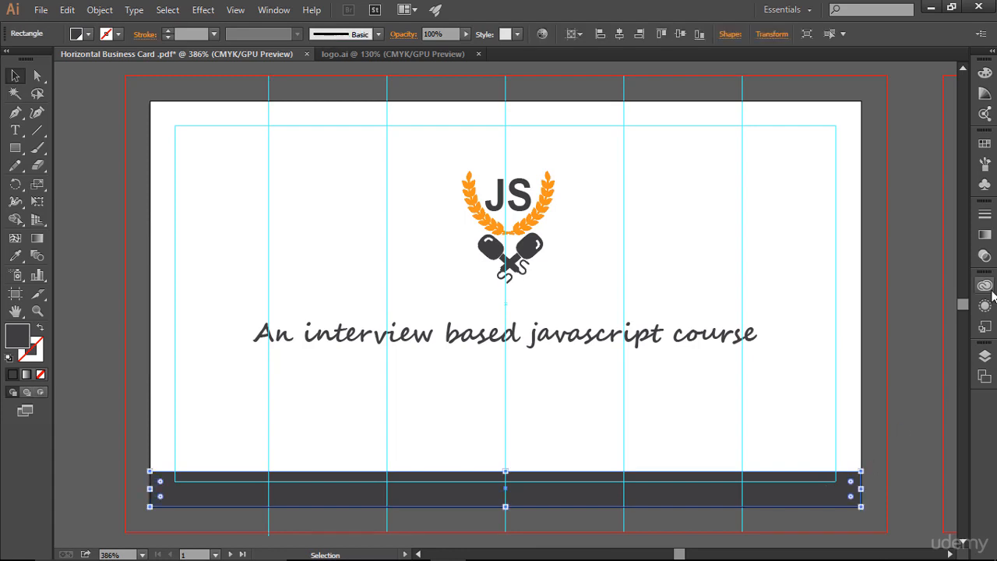
left_click(985, 355)
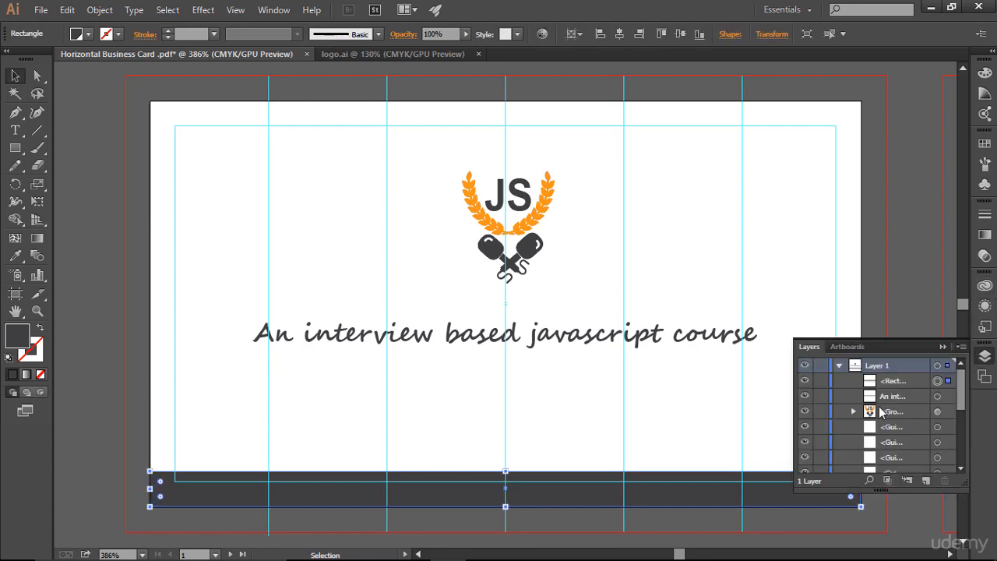
left_click(804, 382)
left_click(804, 382)
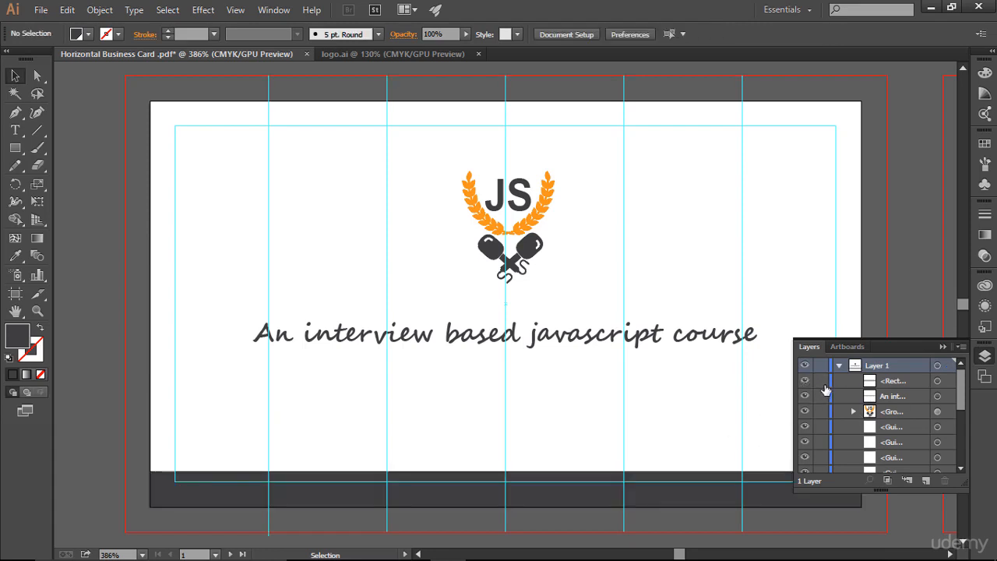
left_click(822, 382)
left_click(943, 346)
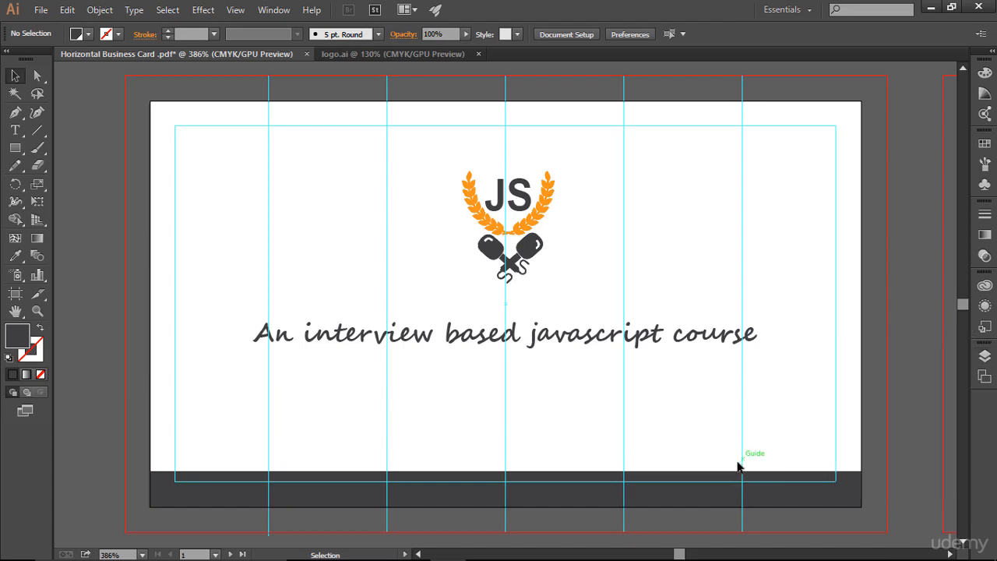
Add a text line reading "PREMIUM EDITION" below the tagline, inserting the missing I.
left_click(15, 130)
left_click(434, 411)
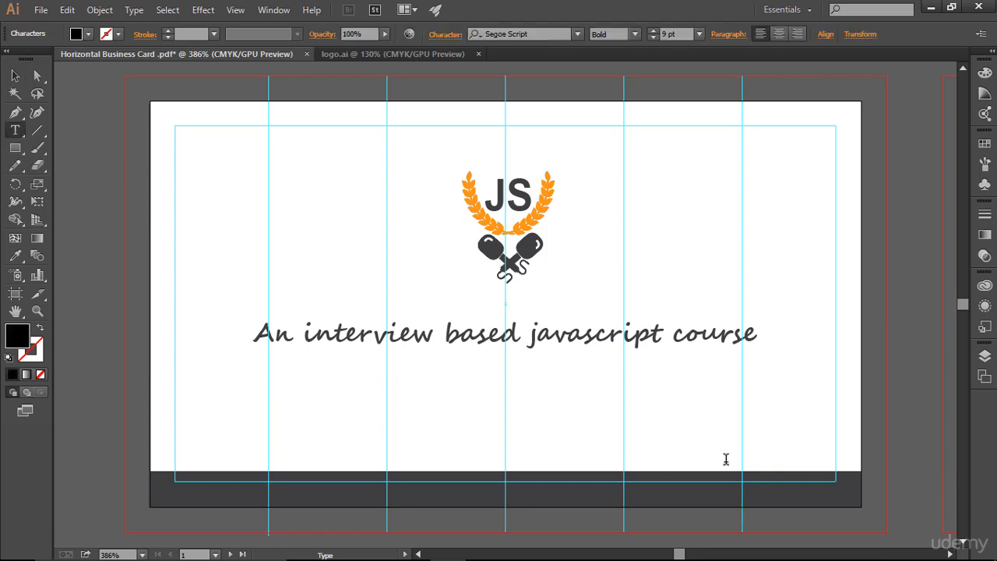
type("PRE")
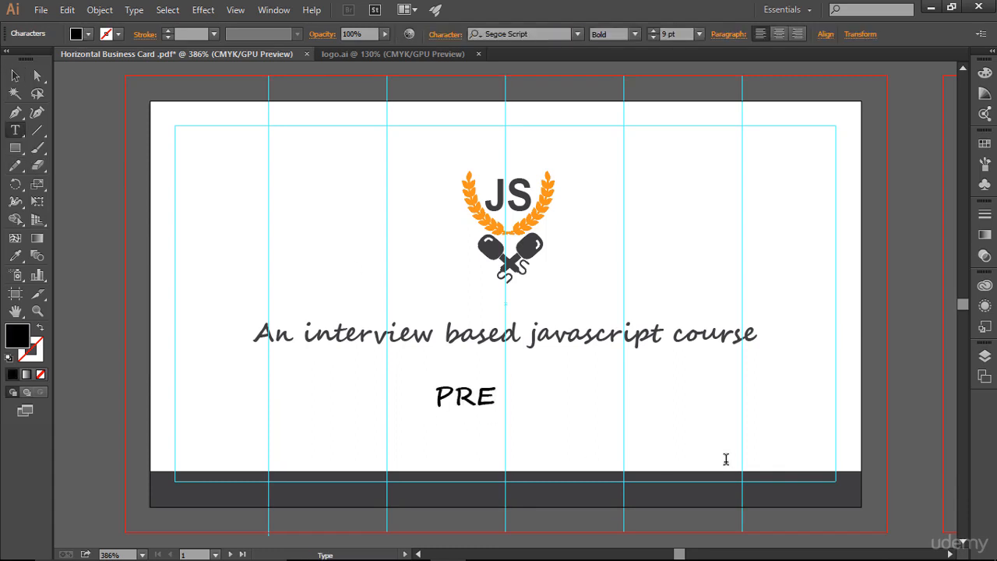
type("MUM EDITION")
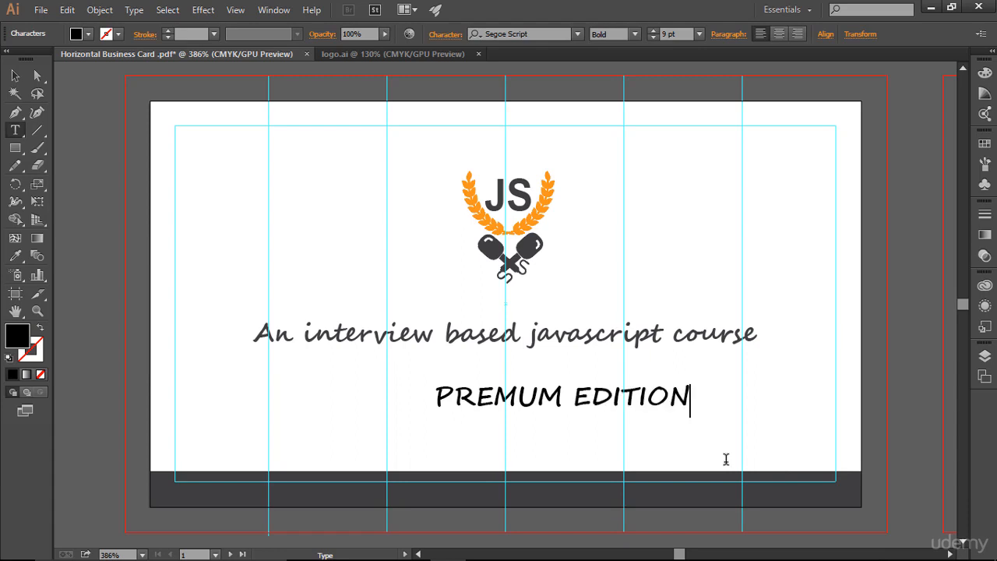
key("Left")
key("Left")
key("Left")
key("Left")
key("Left")
key("Left")
key("Left")
key("Left")
key("Left")
type("I")
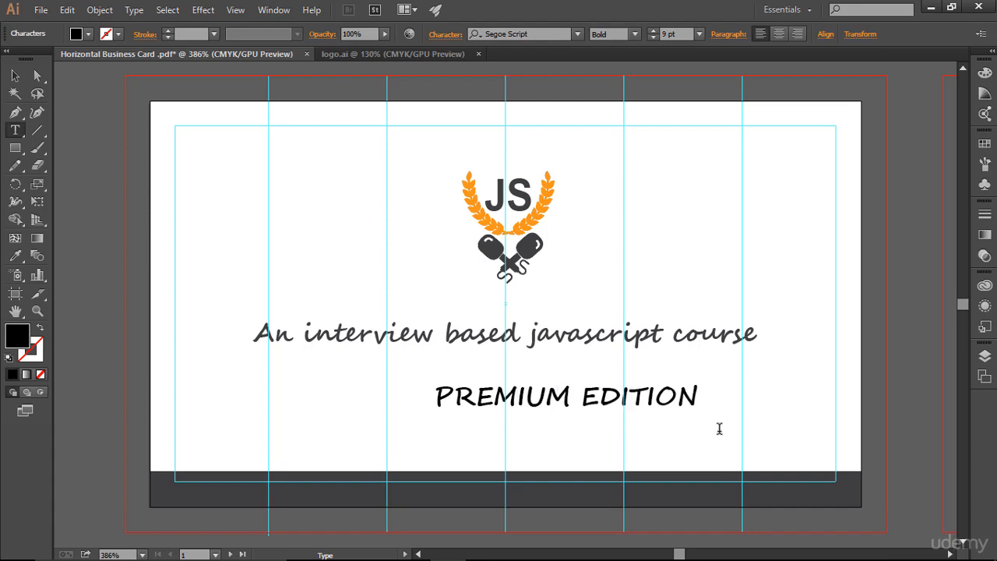
Change the PREMIUM EDITION text's font to Arial.
left_click(678, 395)
key("ctrl")
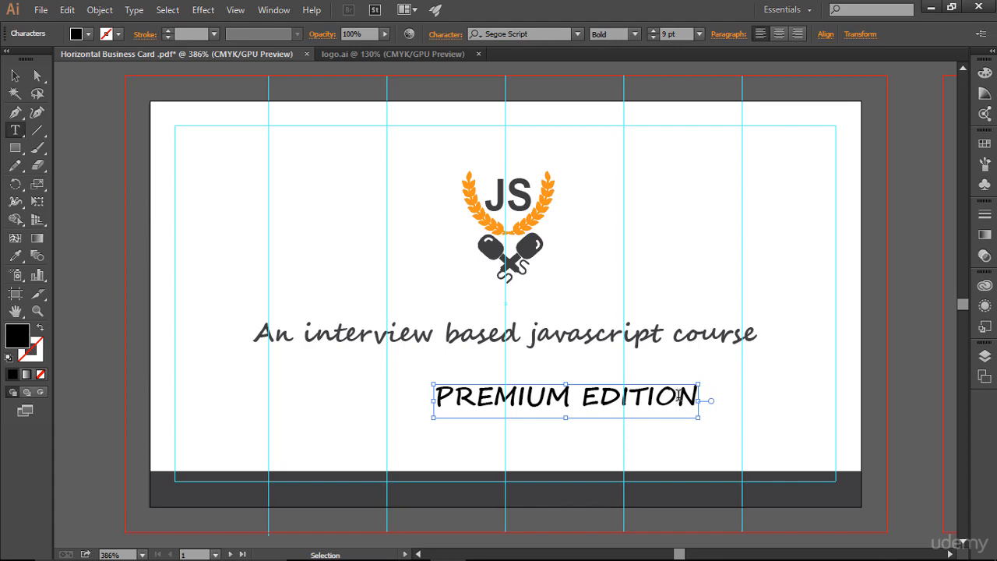
key("ctrl+a")
left_click(549, 37)
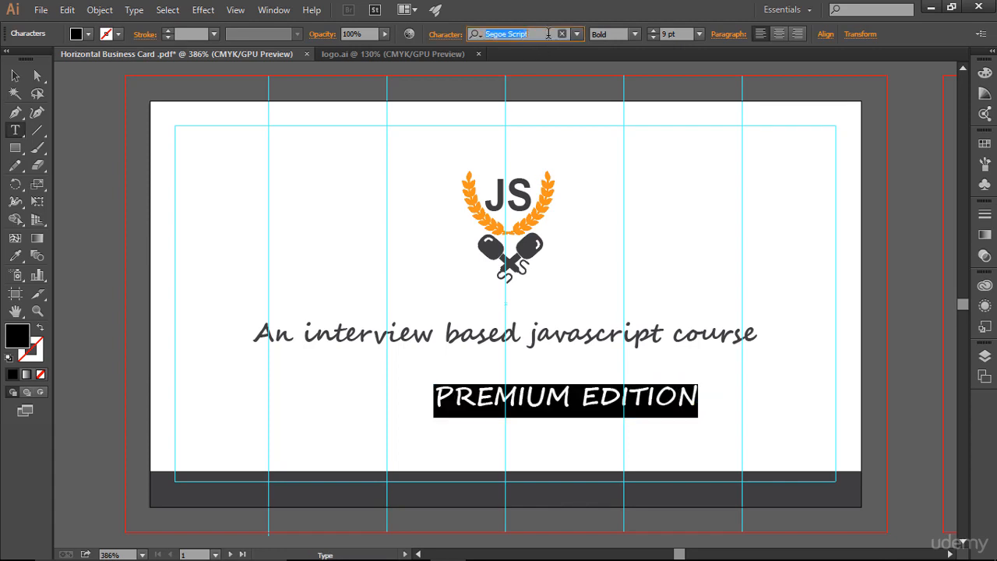
type("Arial")
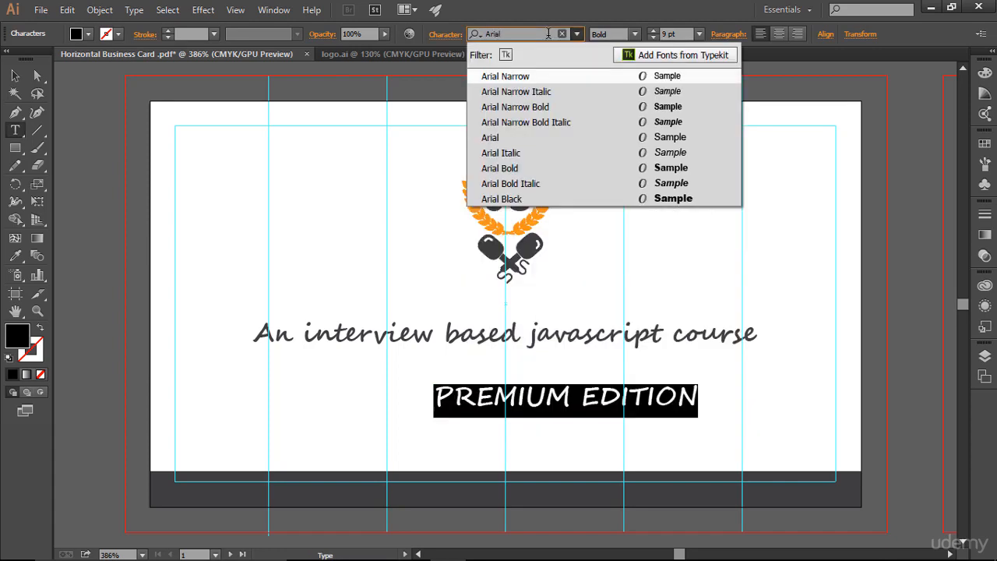
left_click(501, 140)
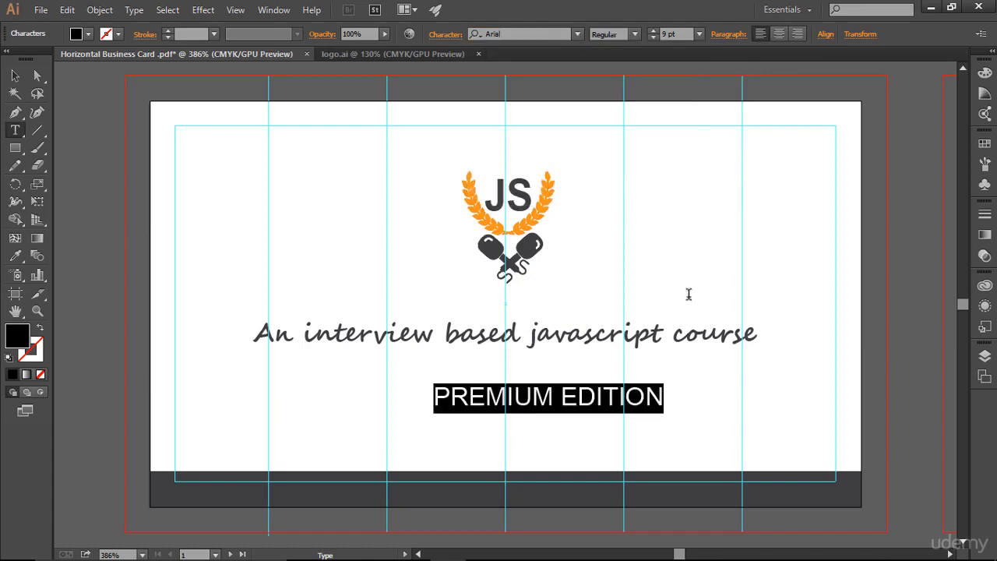
Reduce the PREMIUM EDITION text size to 6 pt.
left_click(644, 411)
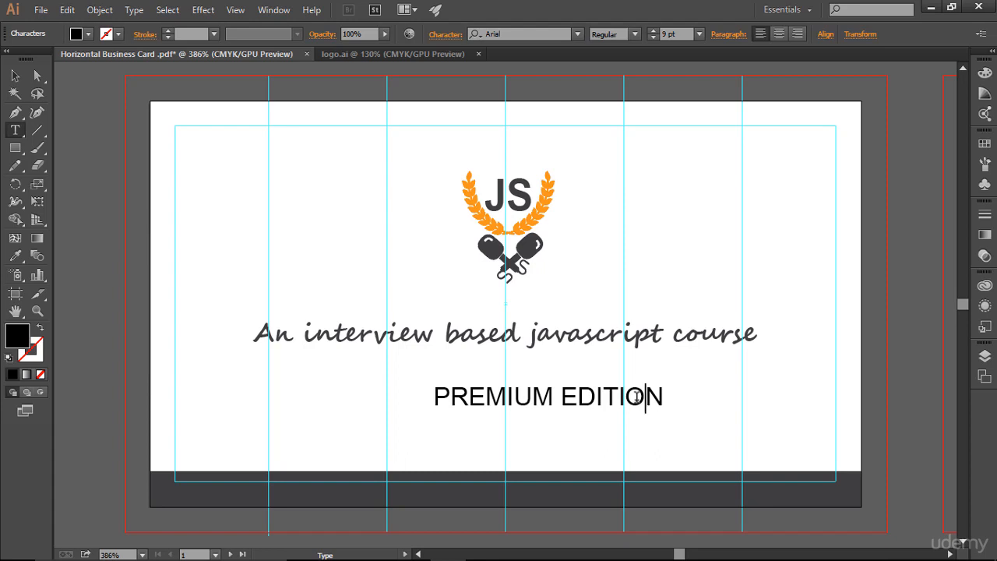
key("Escape")
triple_click(625, 375)
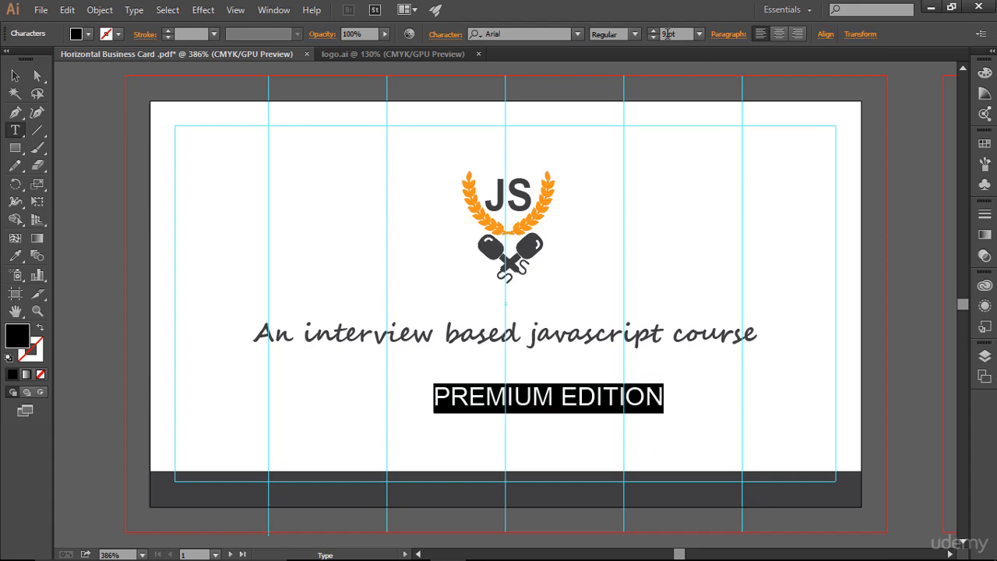
left_click(652, 37)
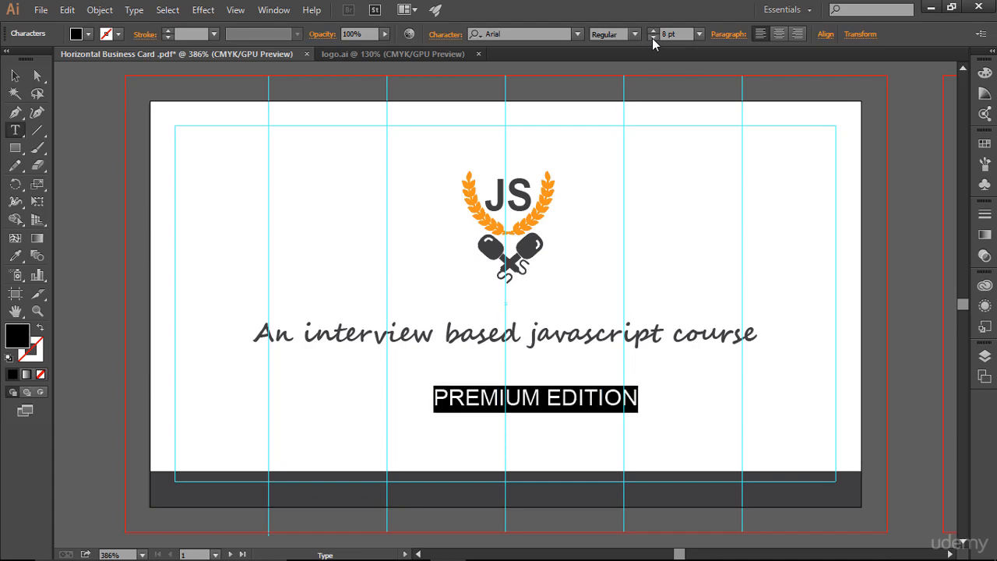
left_click(652, 37)
left_click(653, 38)
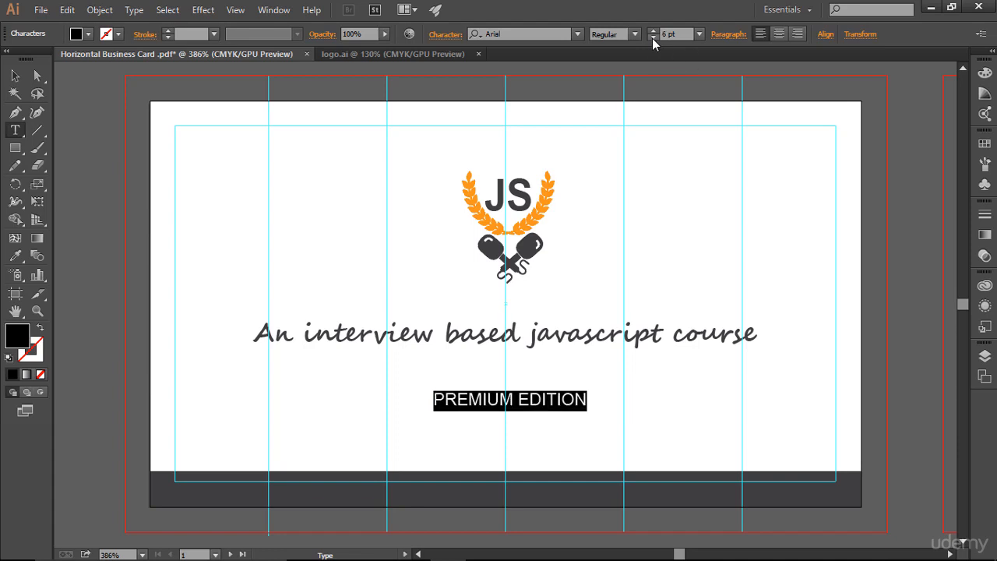
left_click(598, 397)
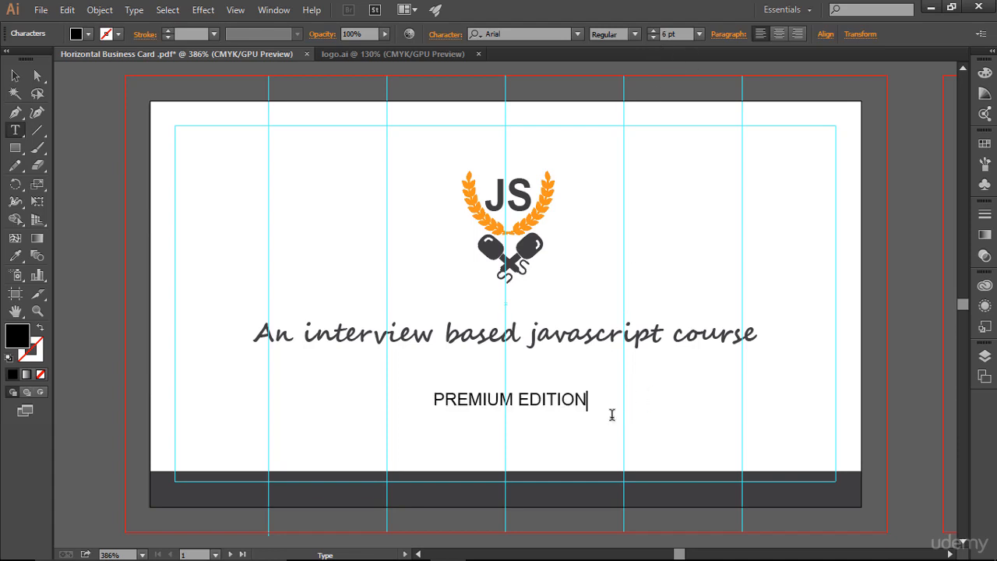
Move the PREMIUM EDITION text down onto the dark bottom strip.
left_click_drag(434, 406, 668, 416)
key("Right")
left_click(15, 78)
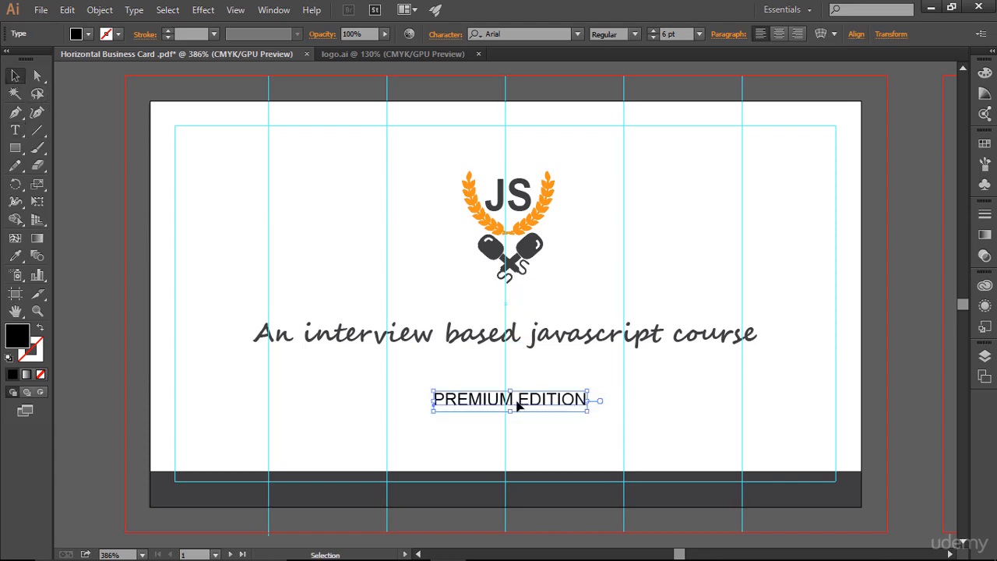
left_click_drag(515, 405, 504, 496)
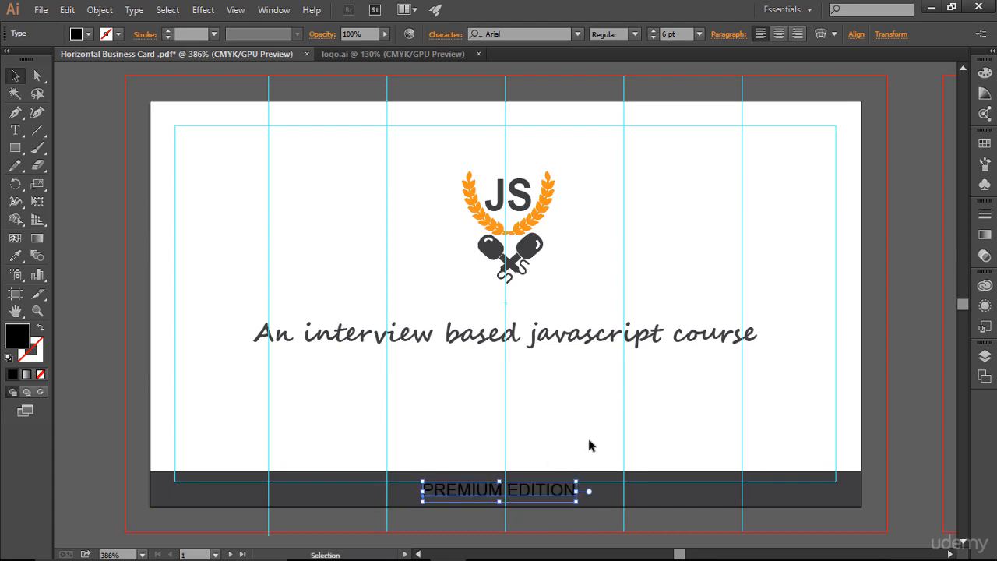
Color the PREMIUM EDITION text with the white swatch.
left_click(672, 408)
left_click(561, 496)
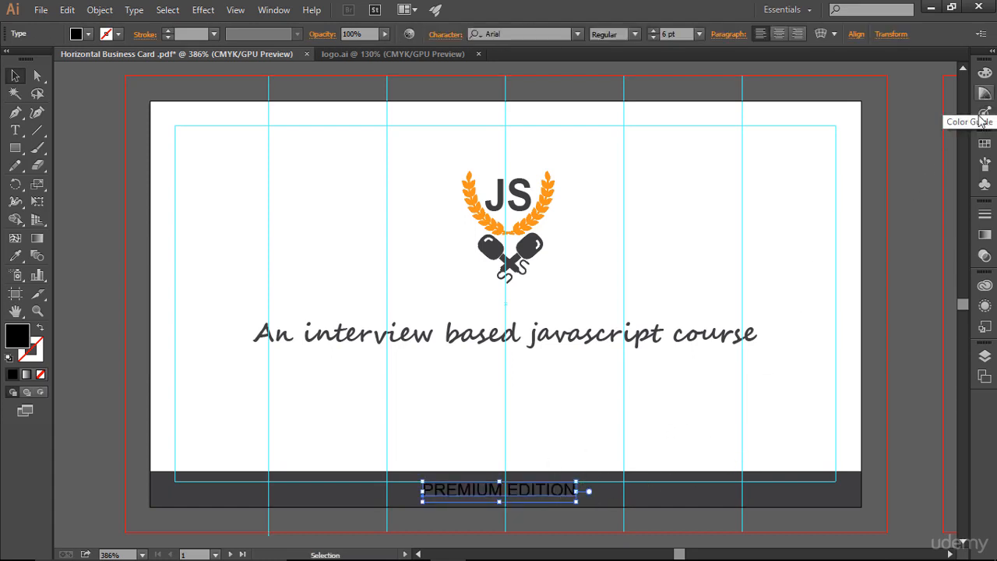
left_click(985, 146)
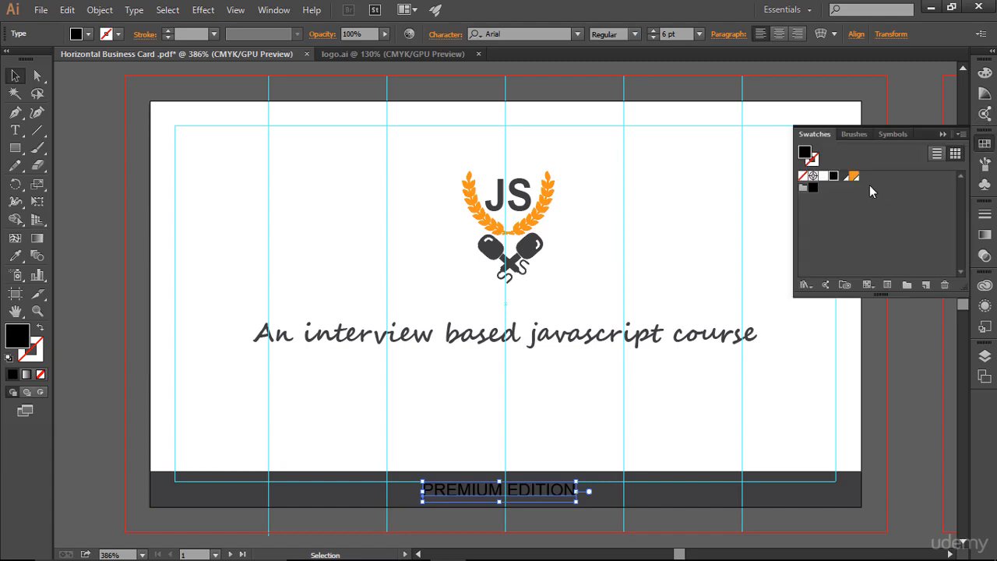
left_click(823, 176)
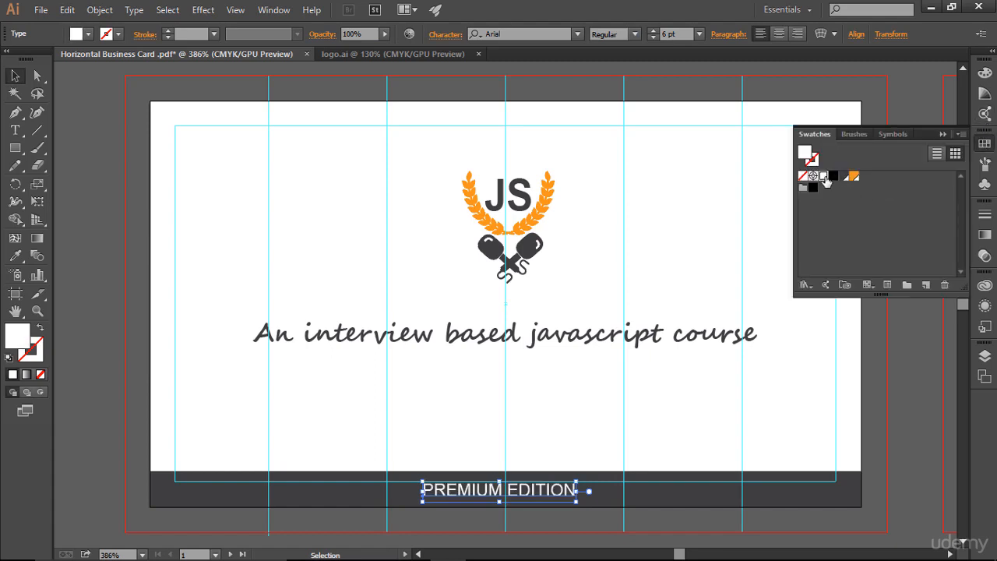
left_click(942, 134)
left_click(705, 421)
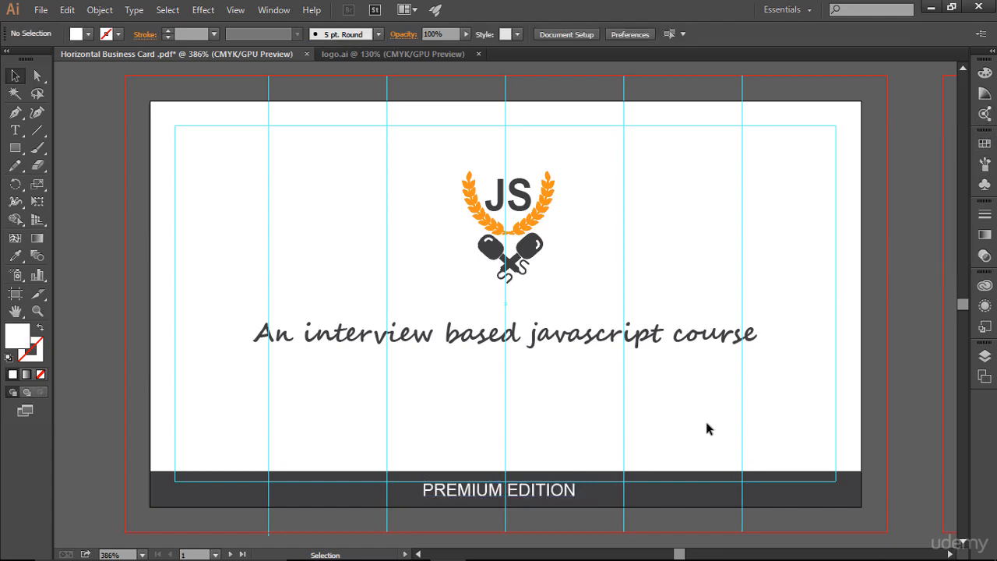
Set the PREMIUM EDITION text's tracking to 200.
left_click(519, 497)
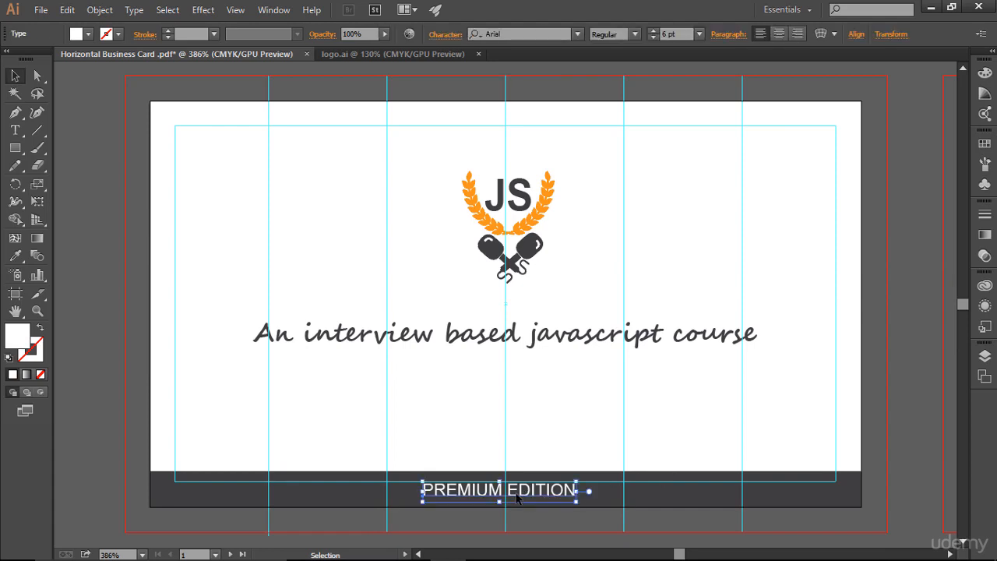
left_click(446, 35)
left_click(424, 143)
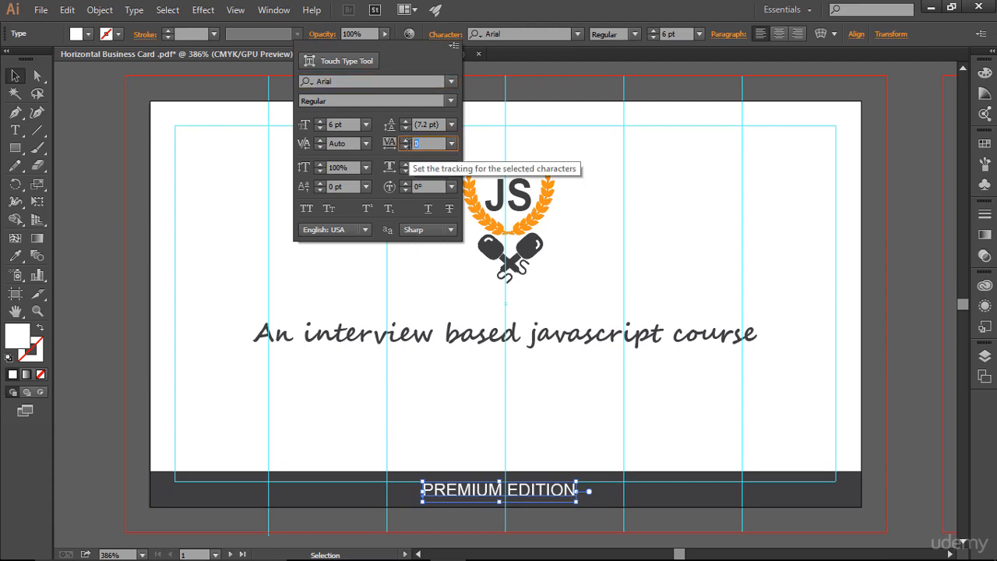
type("200")
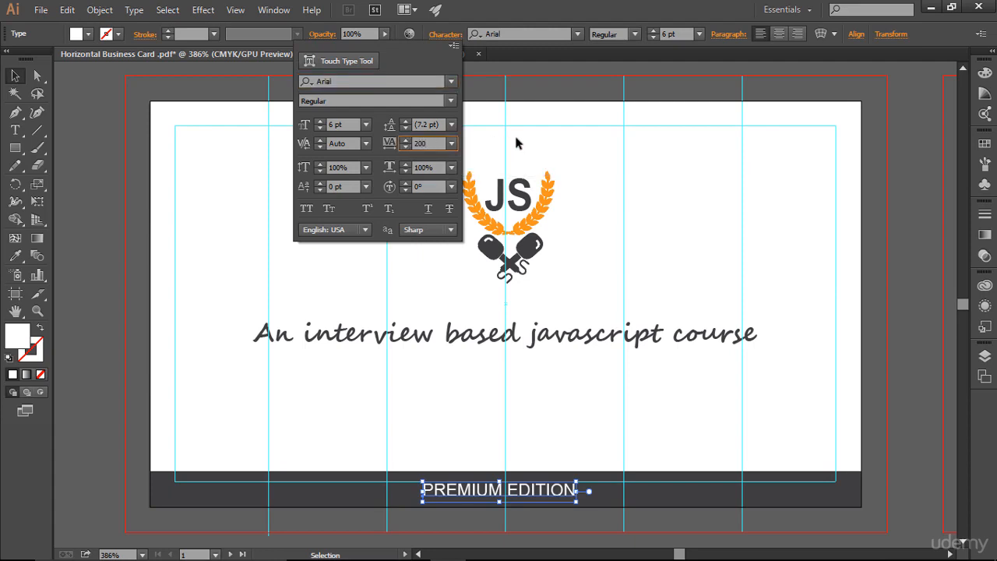
key("Return")
left_click(793, 425)
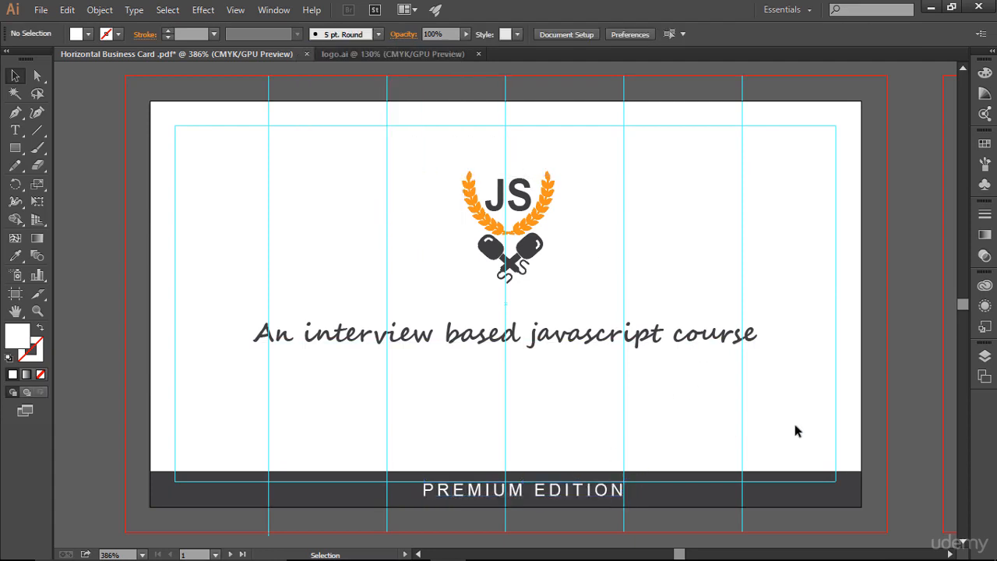
Set the PREMIUM EDITION text's tracking to 500.
key("ctrl+semicolon")
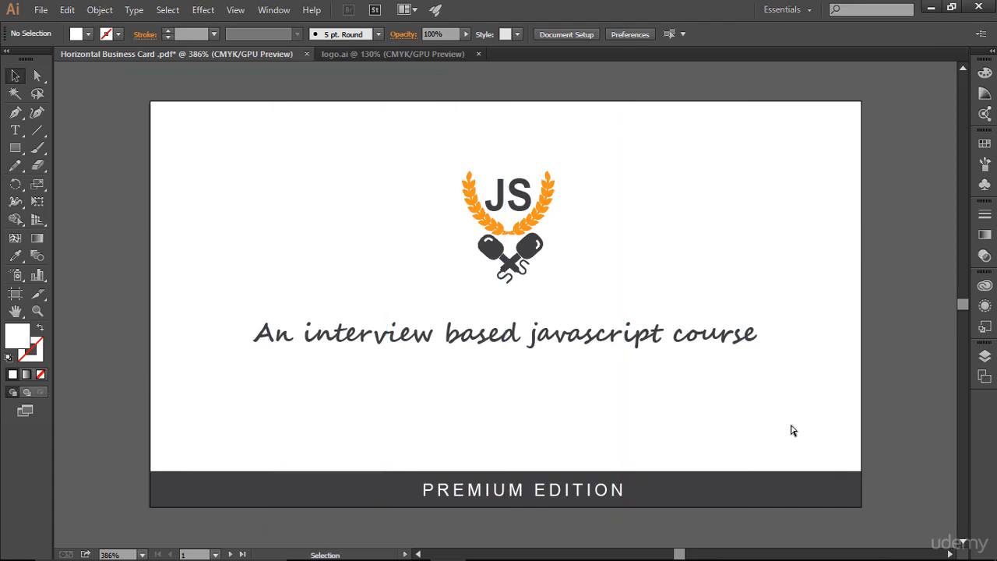
key("ctrl+semicolon")
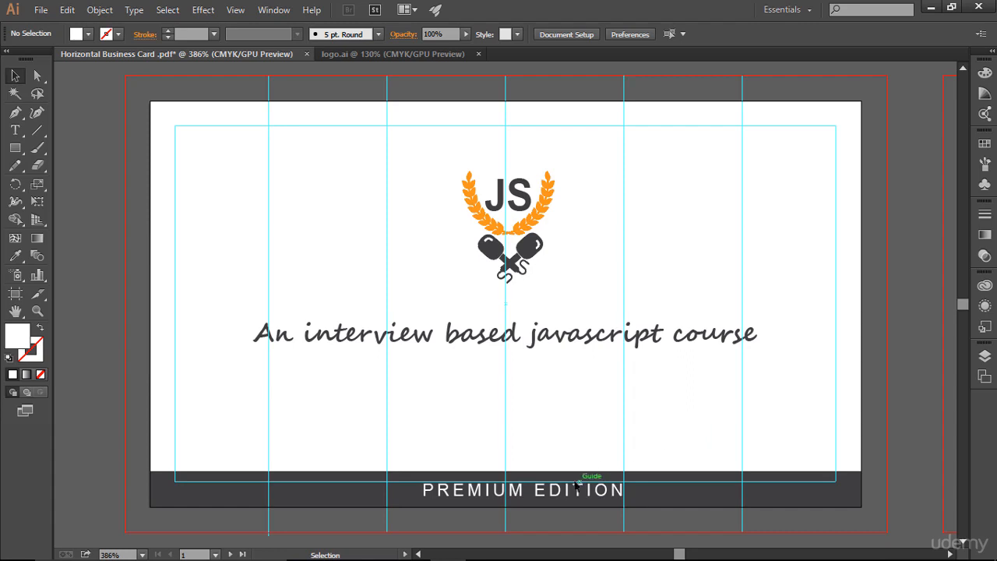
left_click(576, 484)
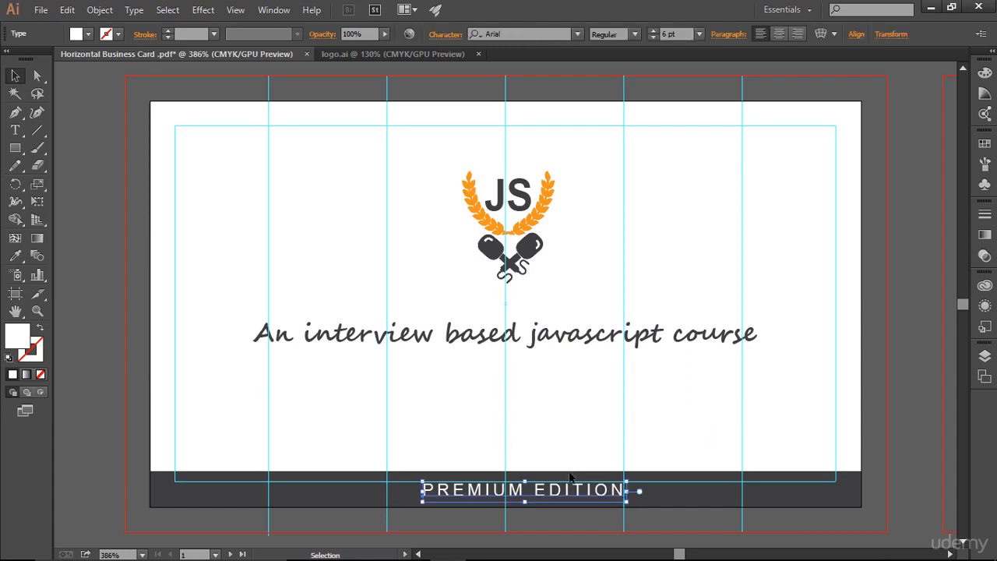
left_click(445, 35)
left_click(388, 143)
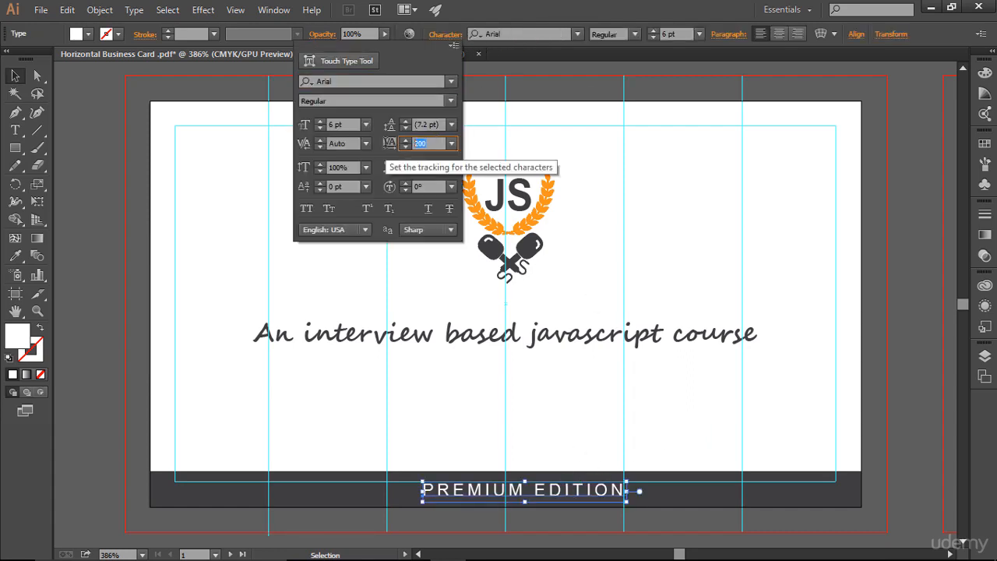
type("500")
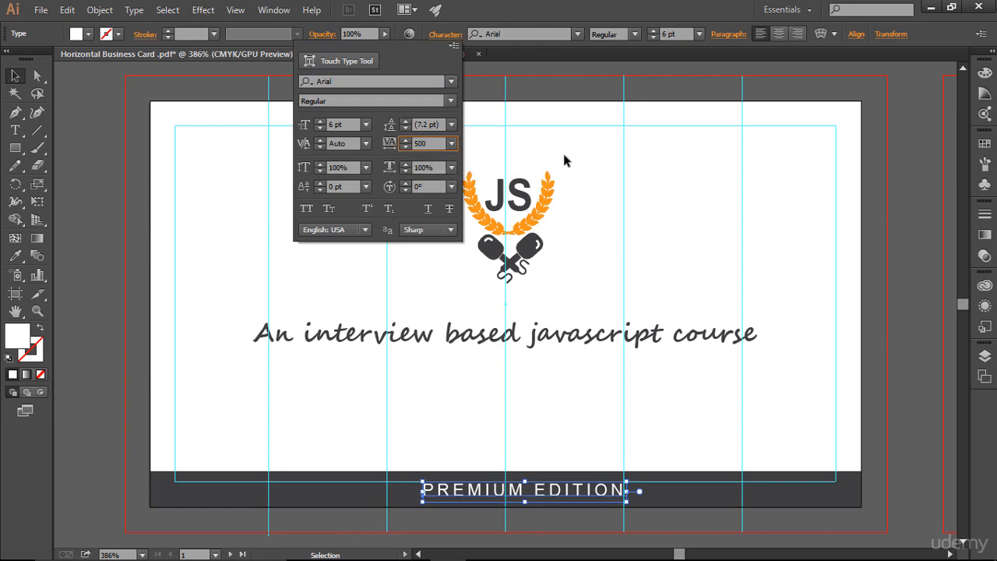
left_click(595, 170)
Re-center the spaced PREMIUM EDITION text on the strip and hide the guides to preview.
left_click(712, 346)
left_click_drag(575, 494, 520, 502)
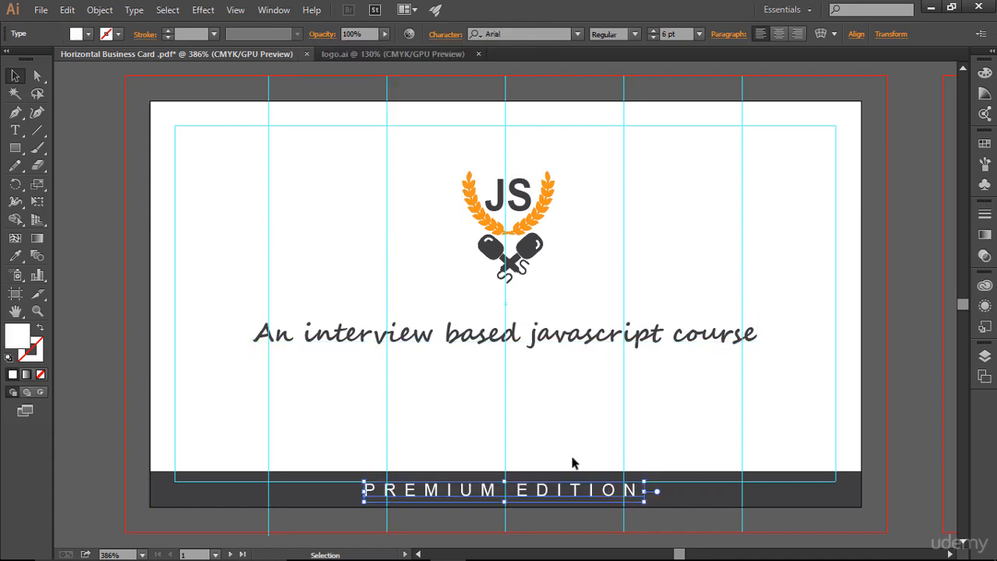
left_click(586, 413)
key("ctrl+;")
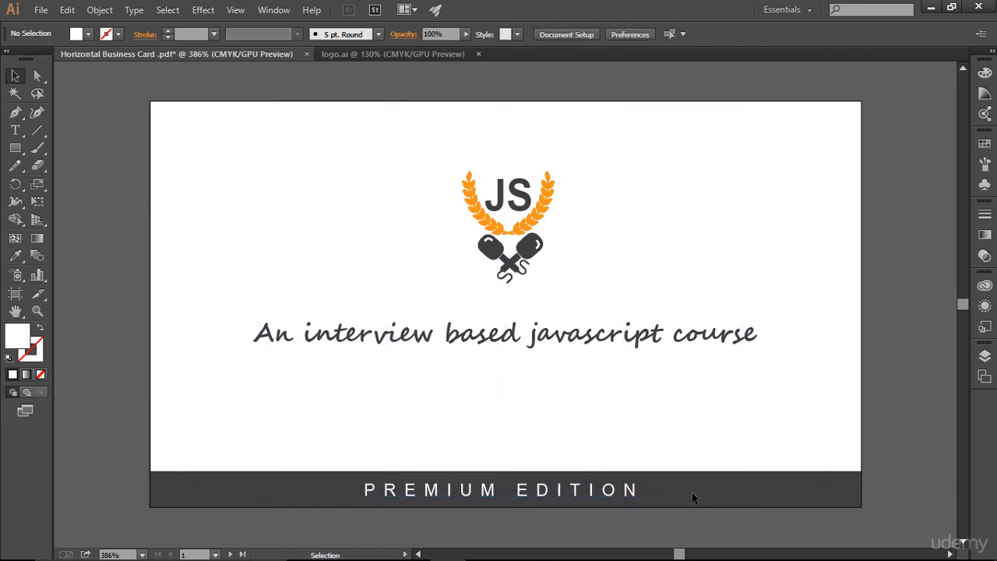
left_click(610, 496)
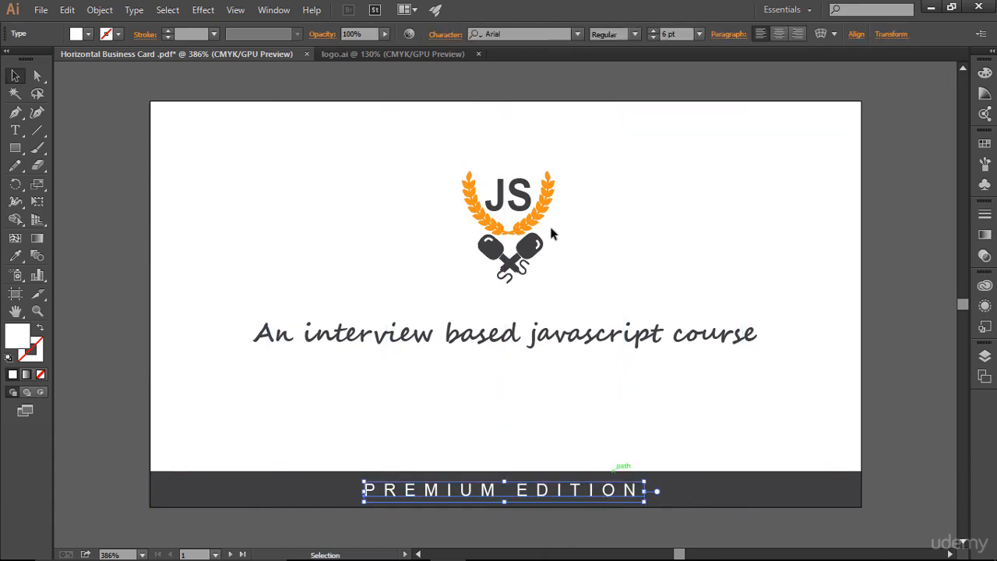
Change the PREMIUM EDITION text's font style to Bold.
left_click(637, 35)
left_click(630, 146)
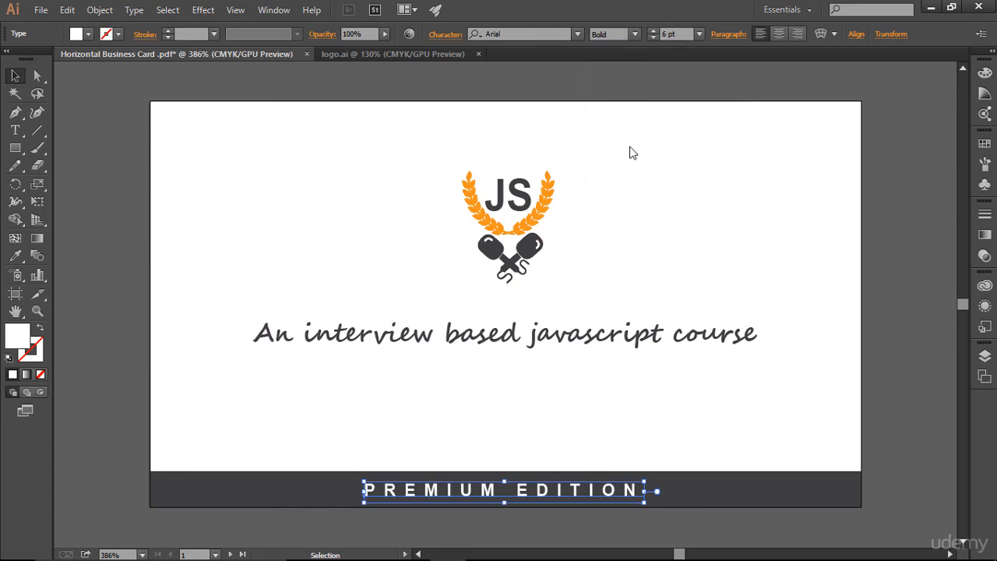
left_click(762, 368)
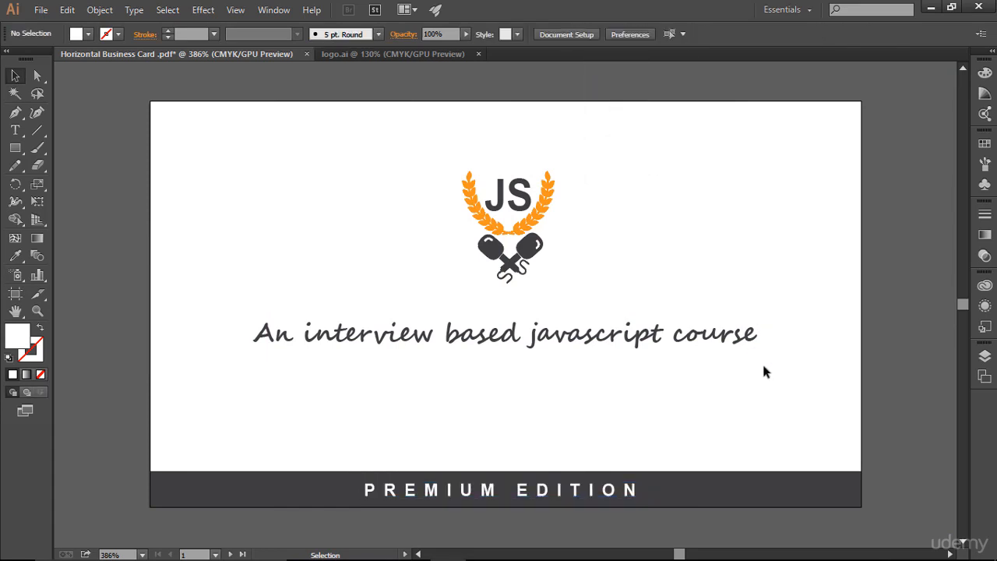
Set the PREMIUM EDITION text's tracking to 800.
left_click(592, 494)
left_click(450, 42)
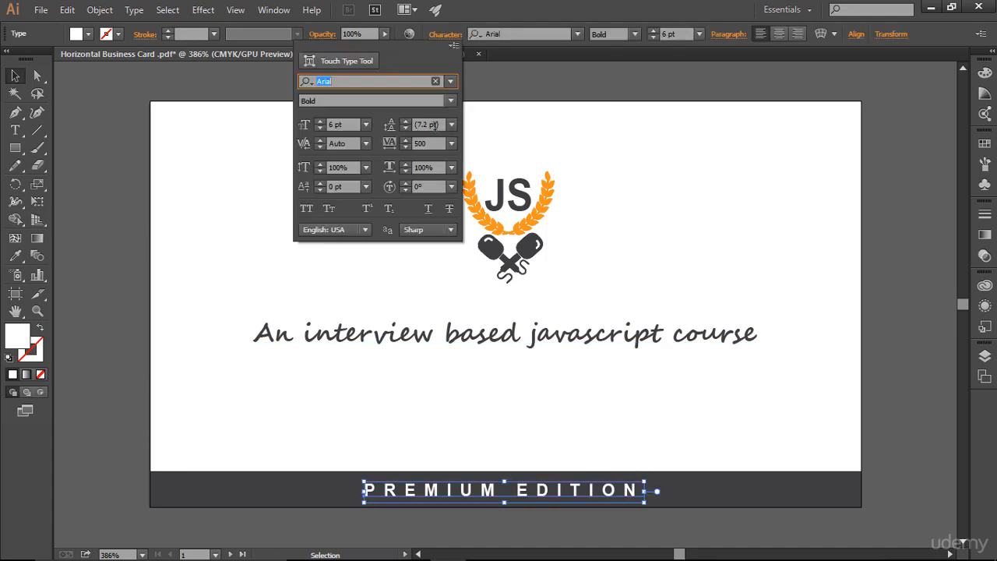
left_click(434, 142)
type("800")
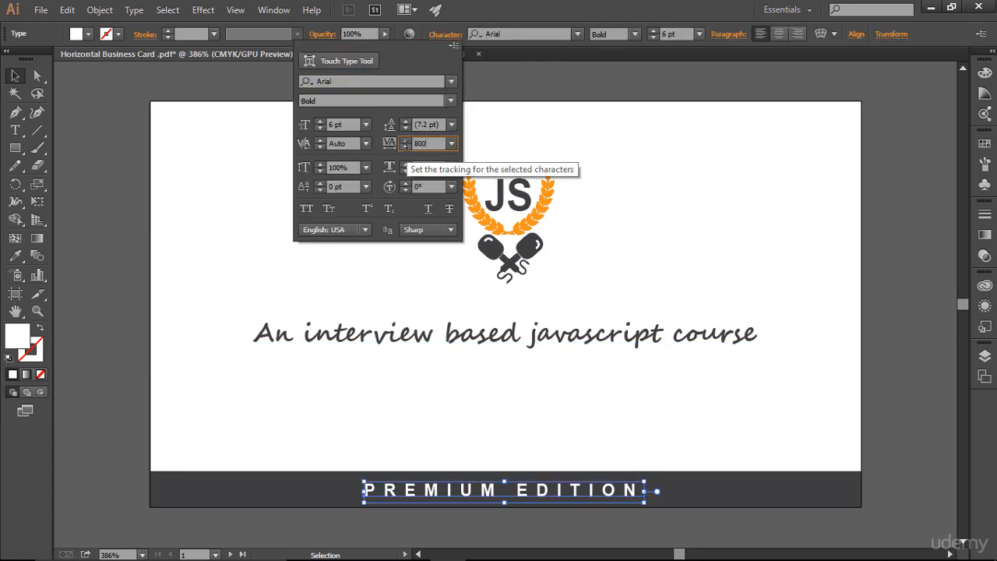
key("Return")
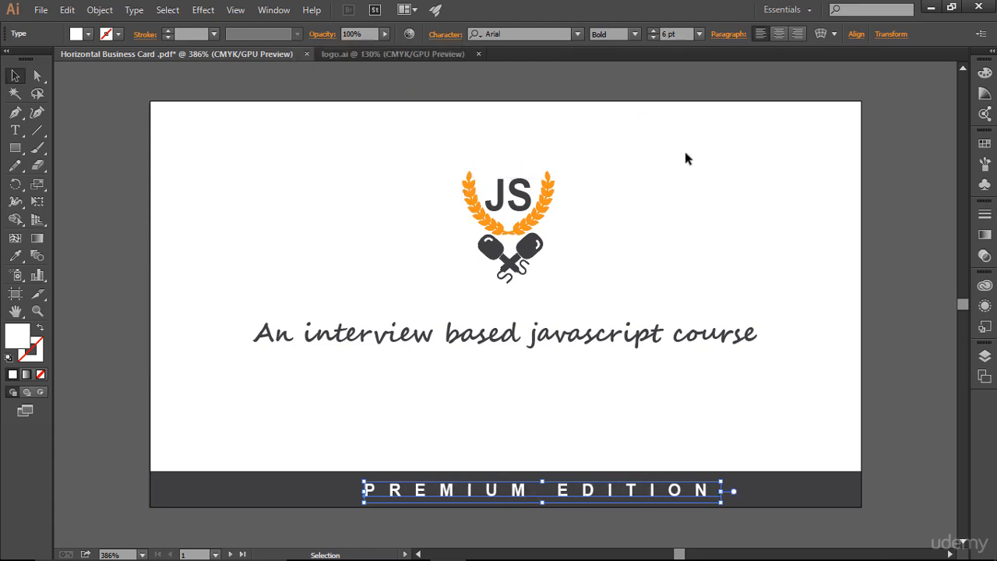
left_click(688, 148)
Re-center the wider PREMIUM EDITION text horizontally and nudge it up slightly on the dark strip.
left_click_drag(603, 492, 578, 493)
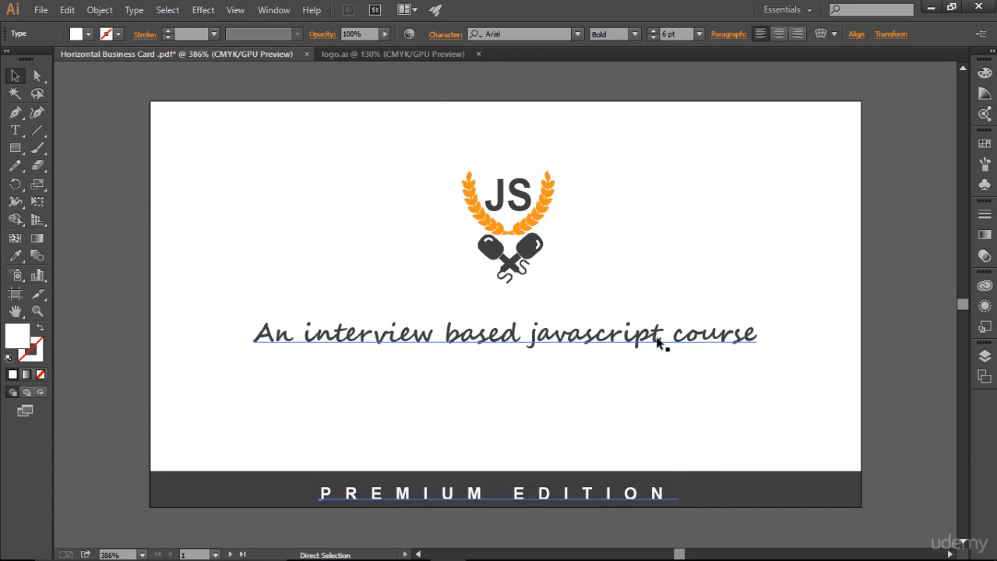
key("ctrl+semicolon")
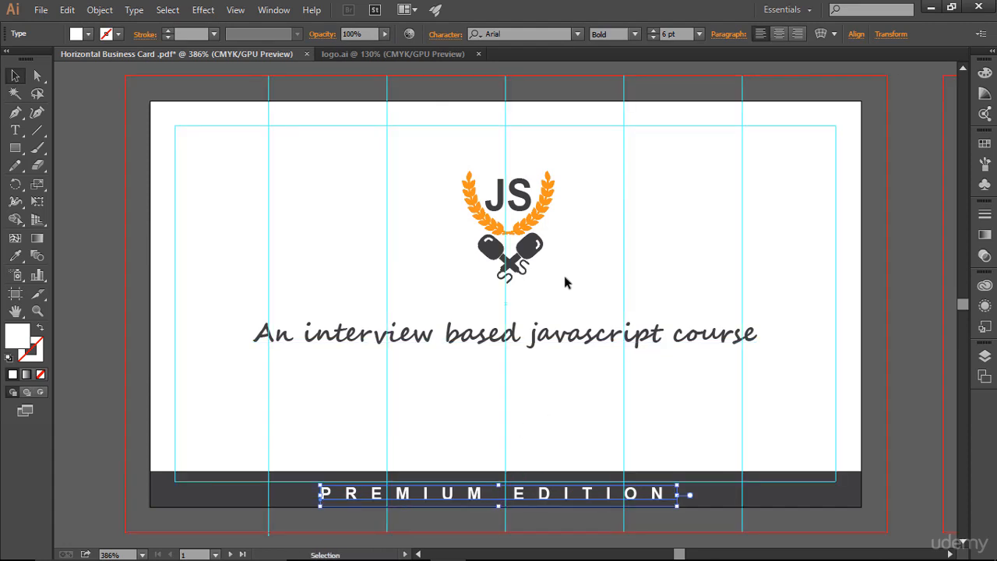
key("Up")
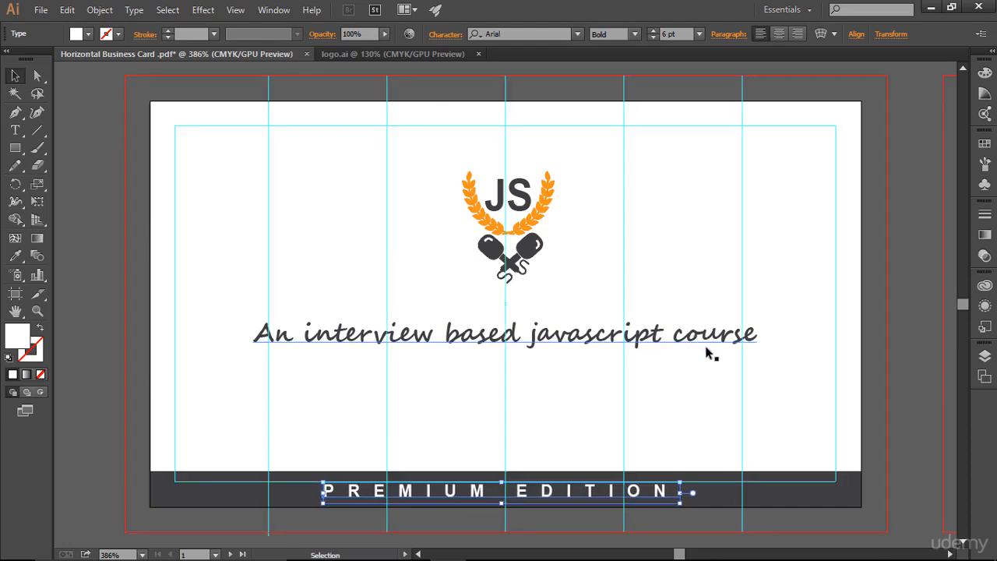
left_click(812, 395)
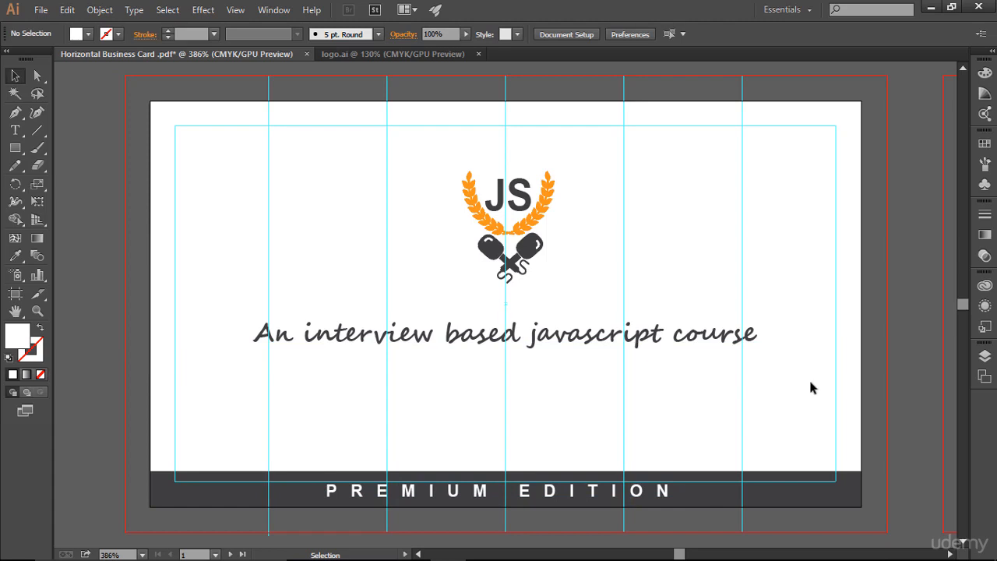
Preview the card layout by toggling the guides off and on.
key("ctrl")
key("ctrl+semicolon")
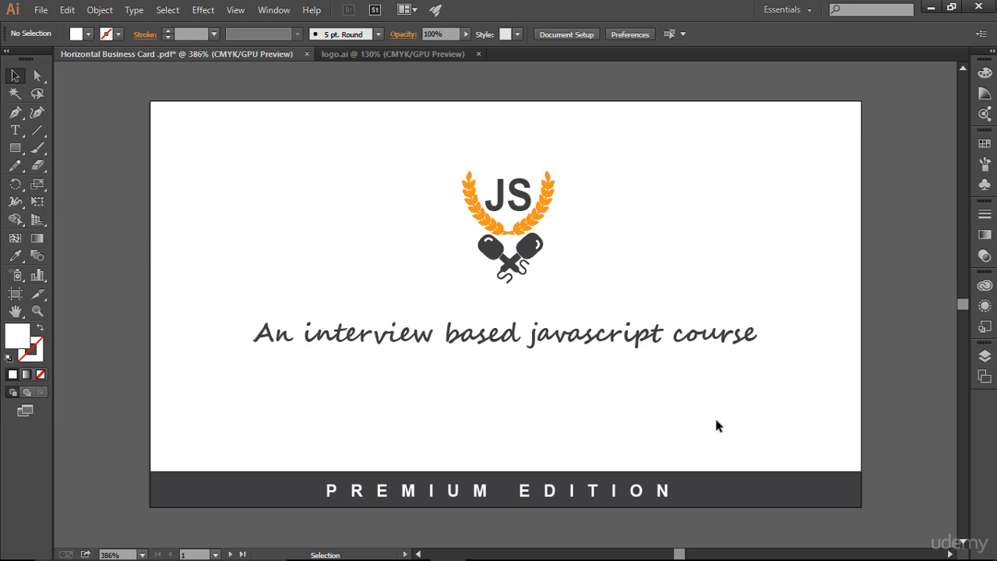
key("ctrl")
key("ctrl+semicolon")
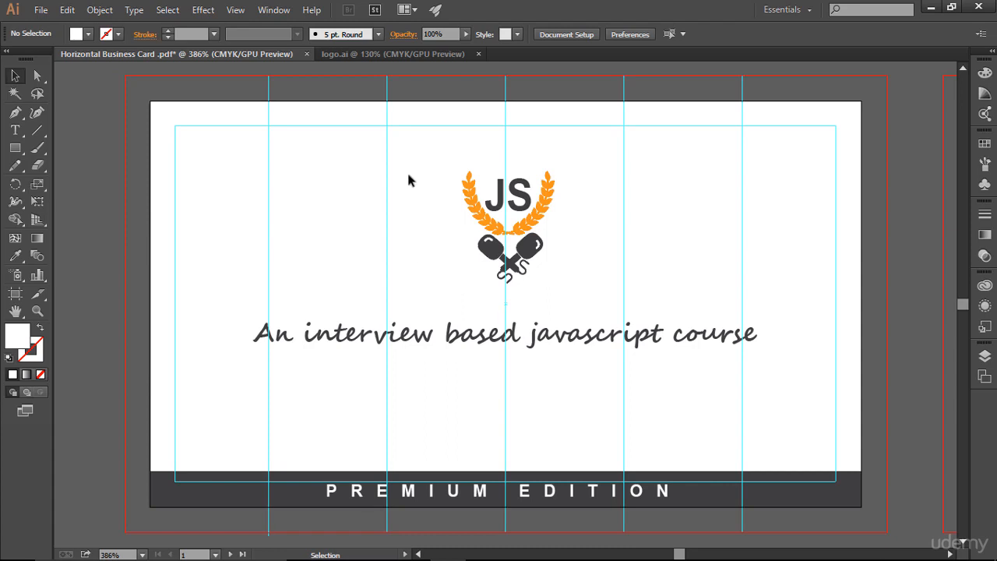
left_click_drag(427, 146, 649, 298)
left_click(649, 298)
key("ctrl")
key("ctrl+semicolon")
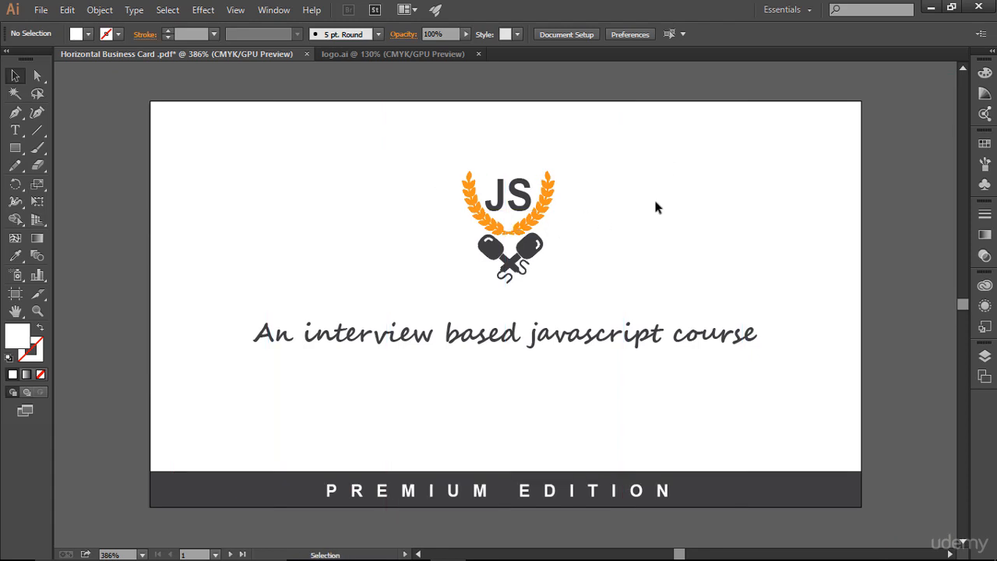
key("ctrl")
key("ctrl+semicolon")
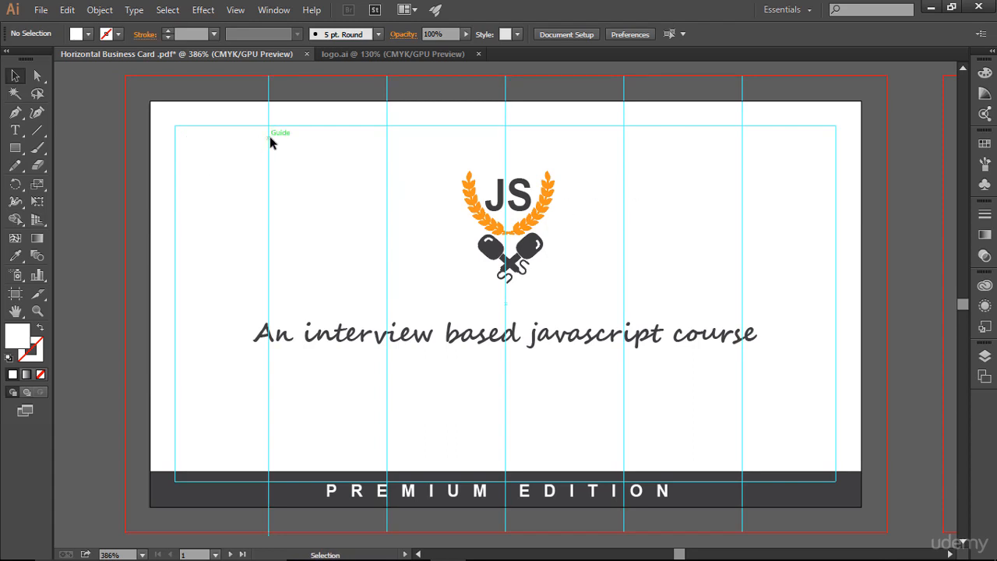
Add a text line reading thejsinterview.com above the logo with the Type tool.
key("t")
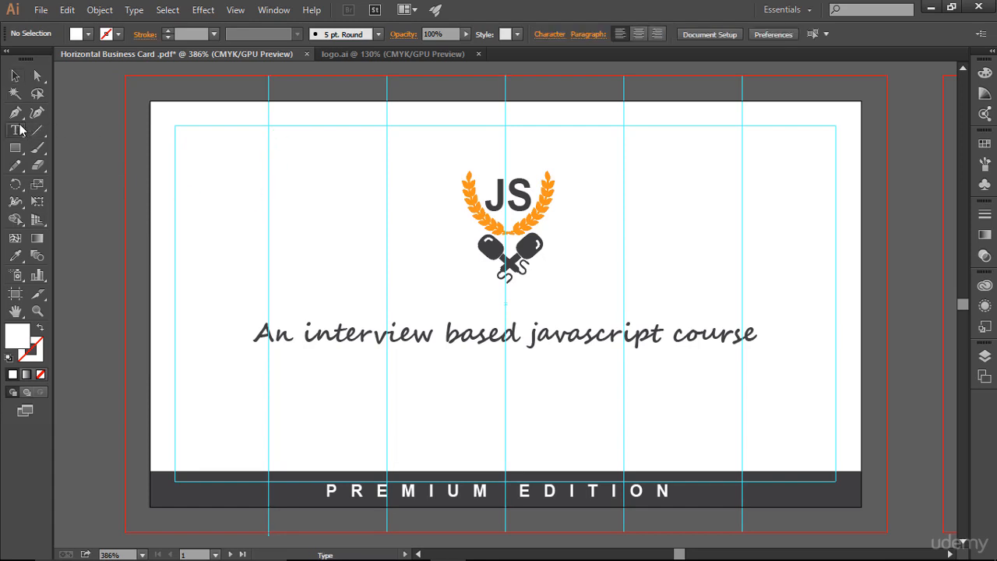
left_click(414, 186)
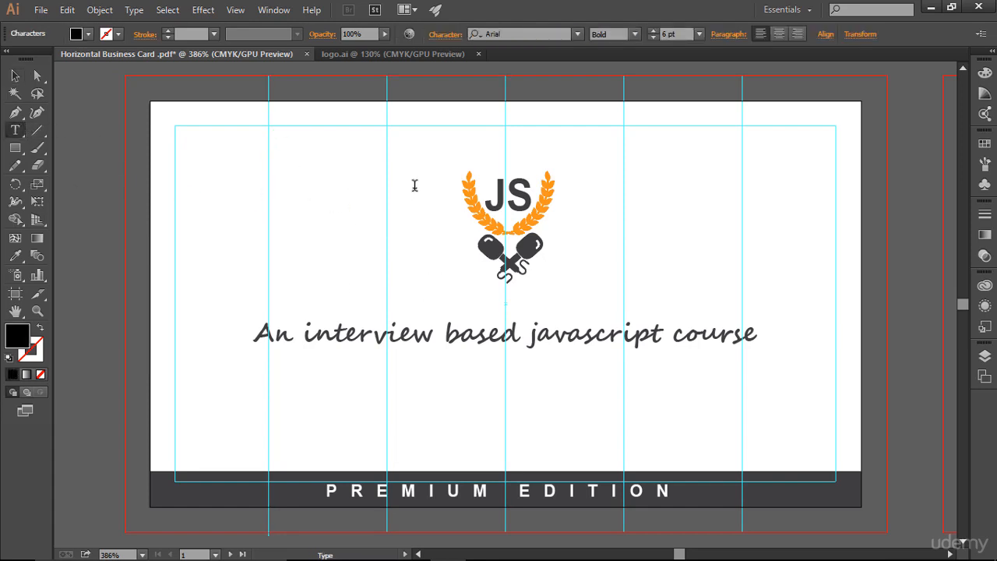
type("thejsinterview.com")
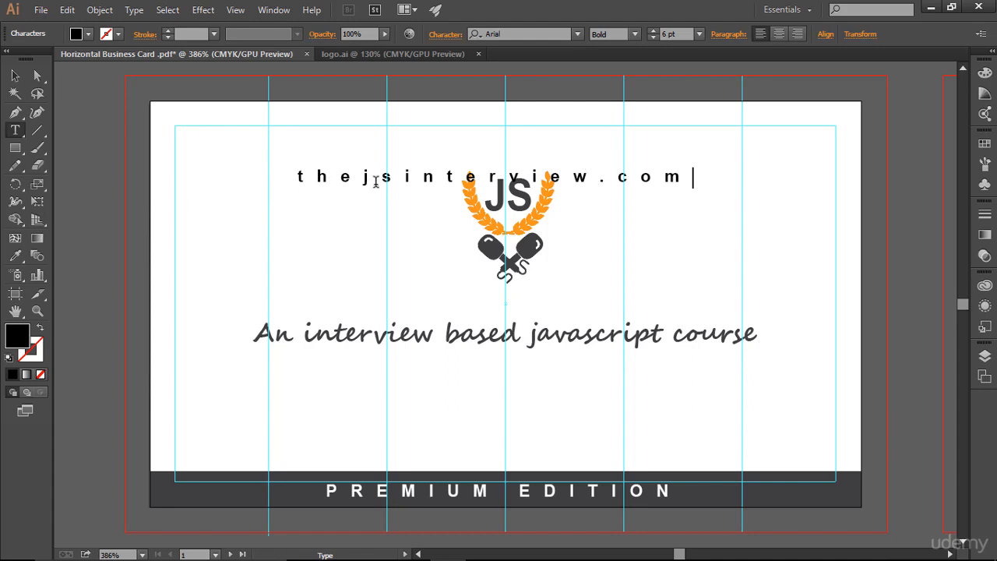
Set the website text's tracking to 5.
key("Escape")
triple_click(653, 180)
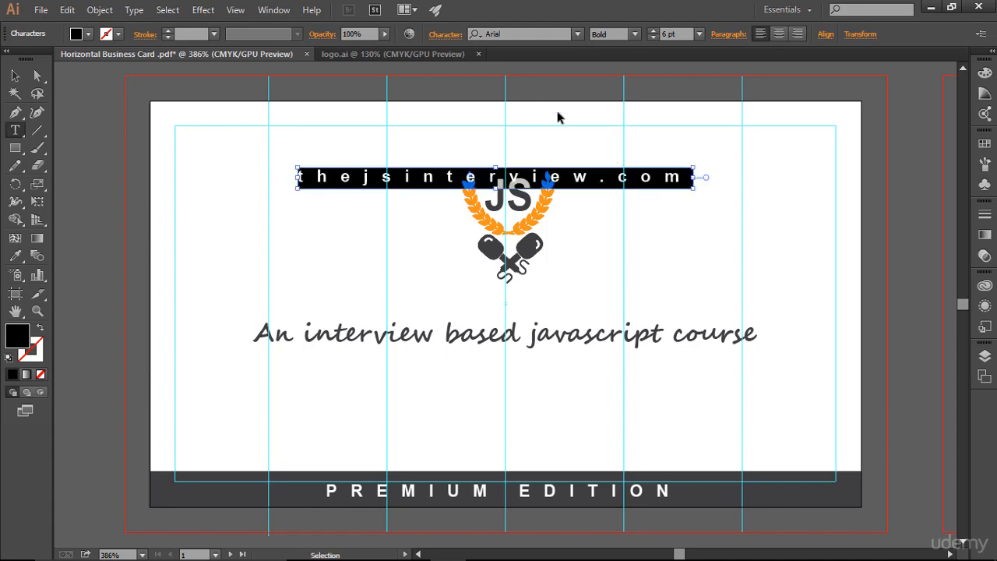
left_click(444, 35)
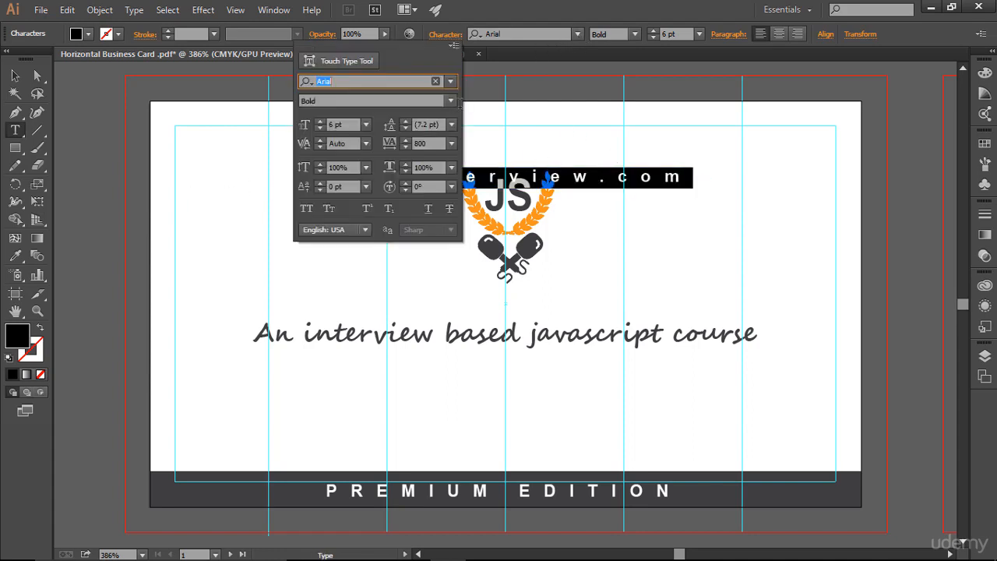
left_click(433, 143)
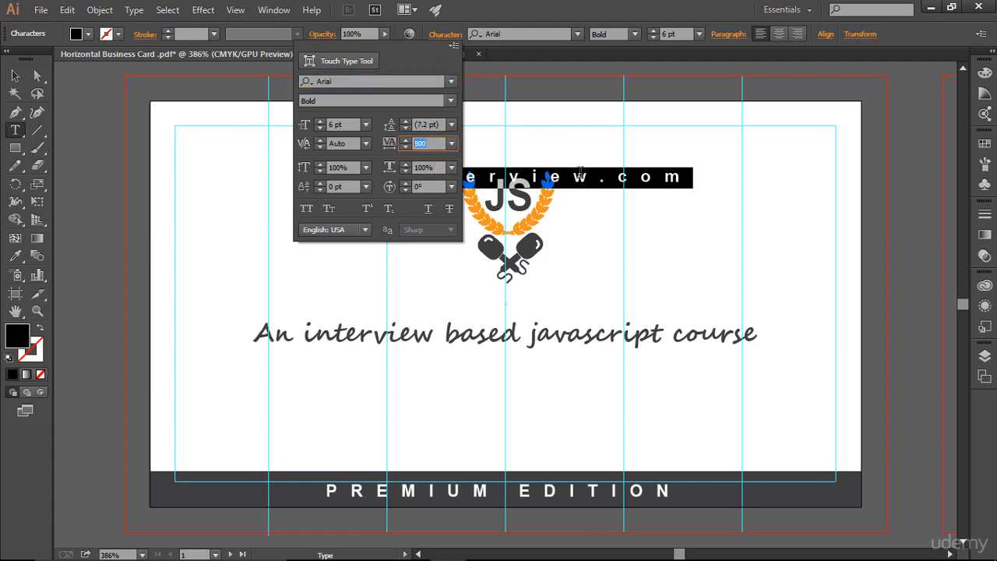
type("50")
key("Return")
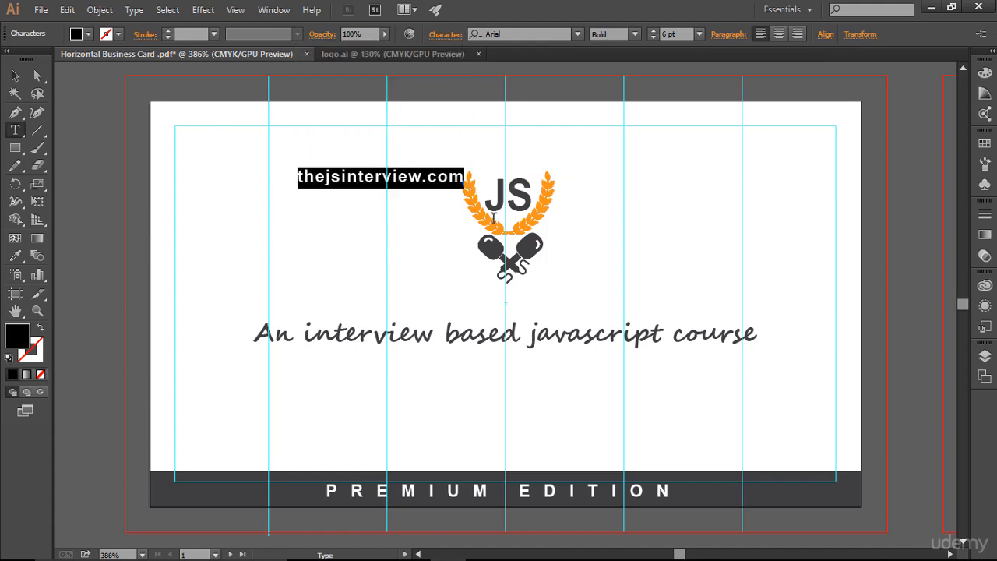
Move the website text to the top-left corner inside the margin guides.
left_click(379, 182)
left_click(14, 75)
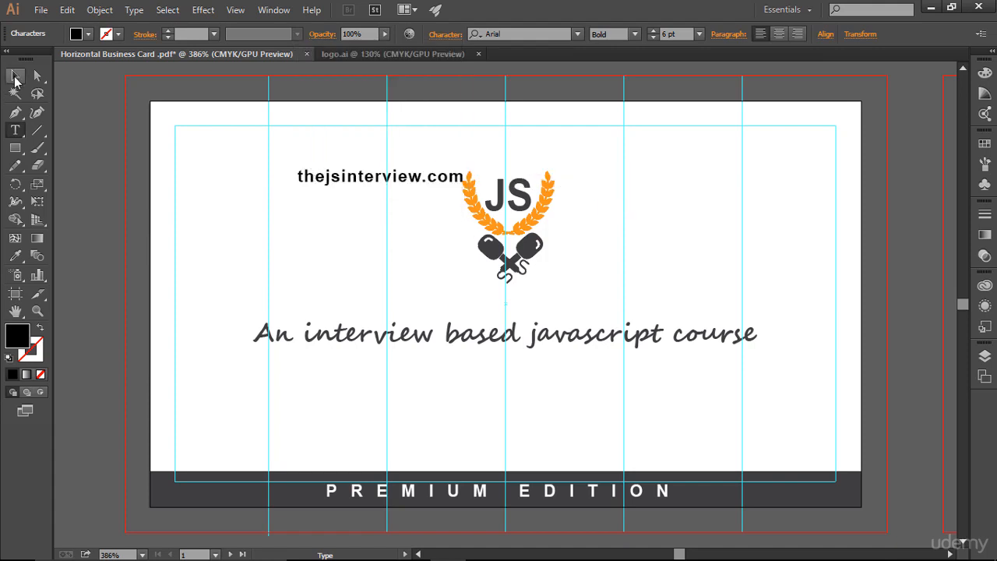
left_click(323, 178)
left_click_drag(322, 179, 232, 149)
left_click(367, 207)
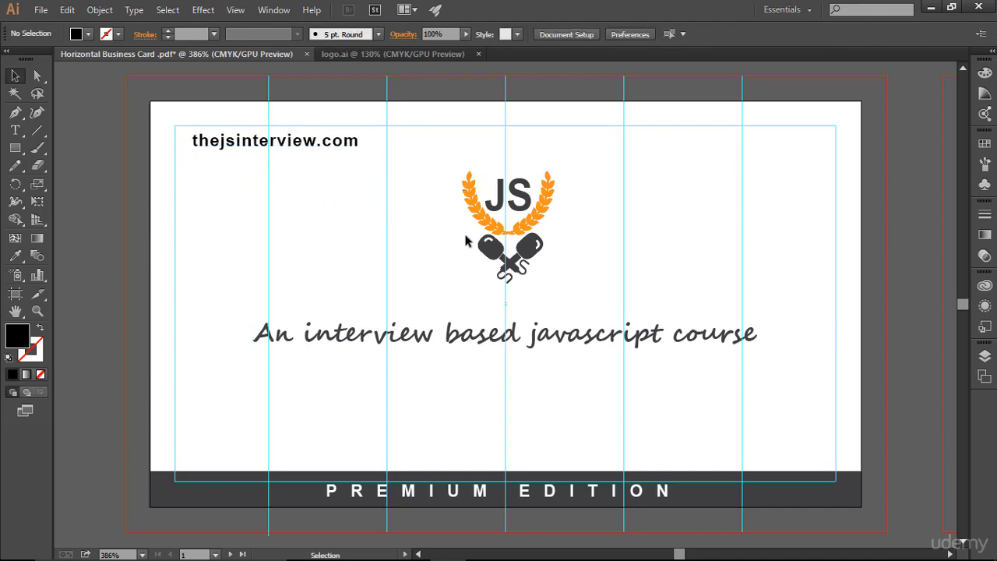
Try the Regular font style on the website text.
left_click(308, 147)
left_click(635, 34)
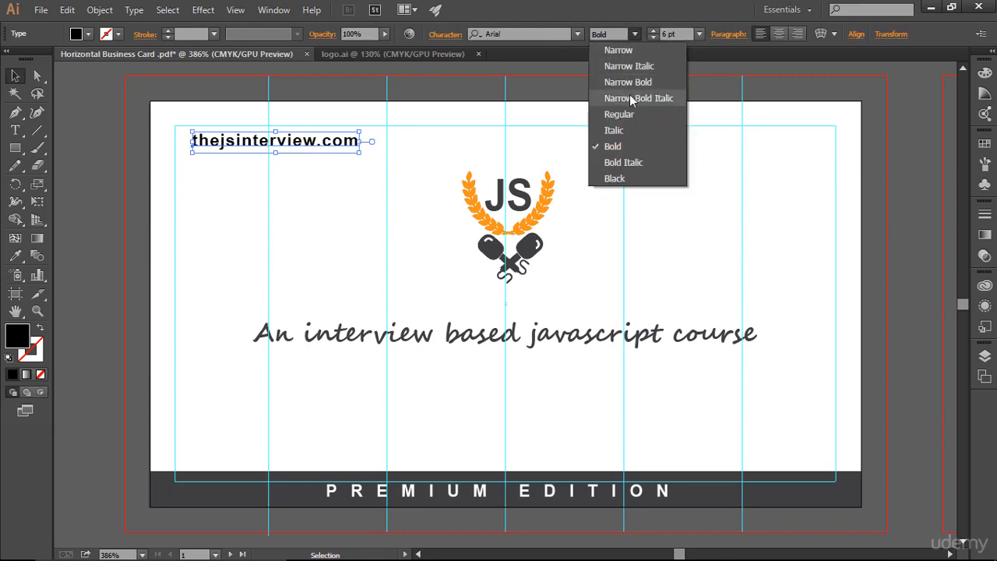
left_click(630, 115)
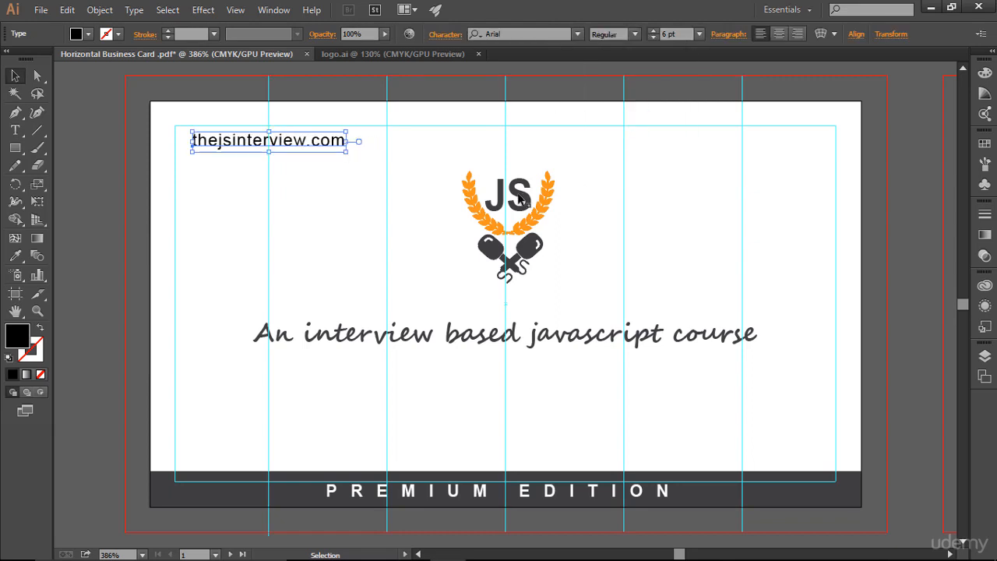
left_click(520, 200)
left_click(728, 194)
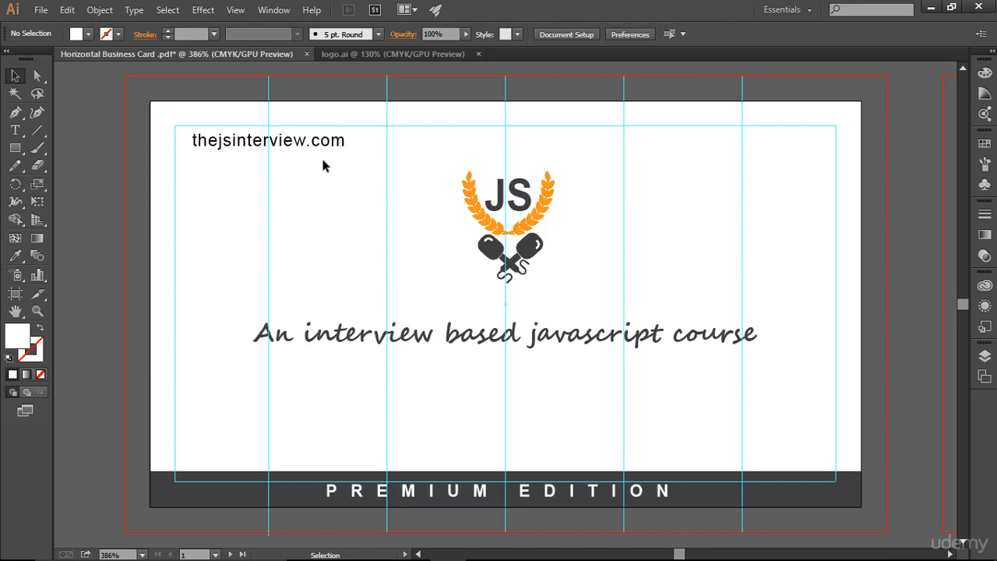
Try the Narrow and then Narrow Bold font styles on the website text.
left_click(330, 144)
left_click(635, 34)
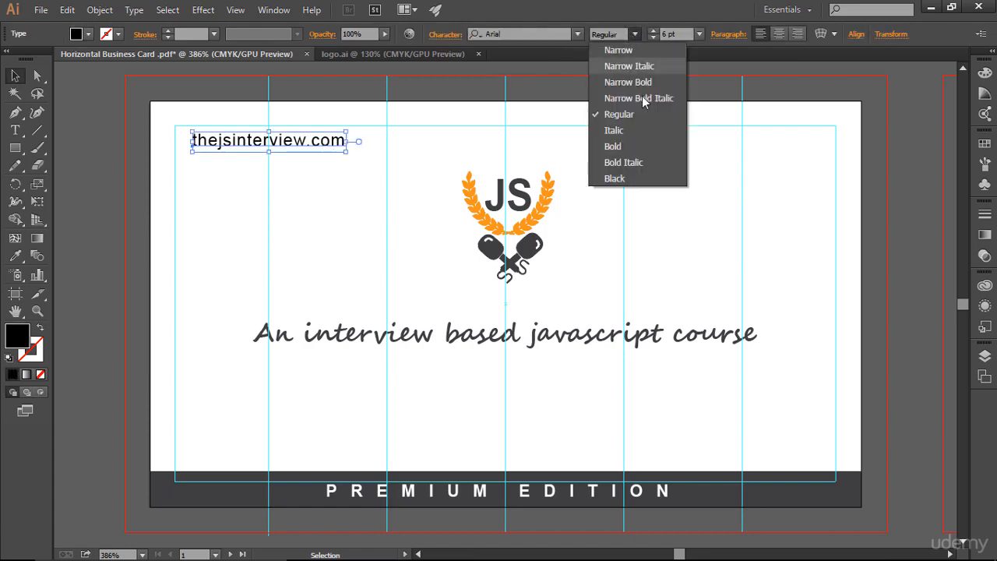
left_click(622, 51)
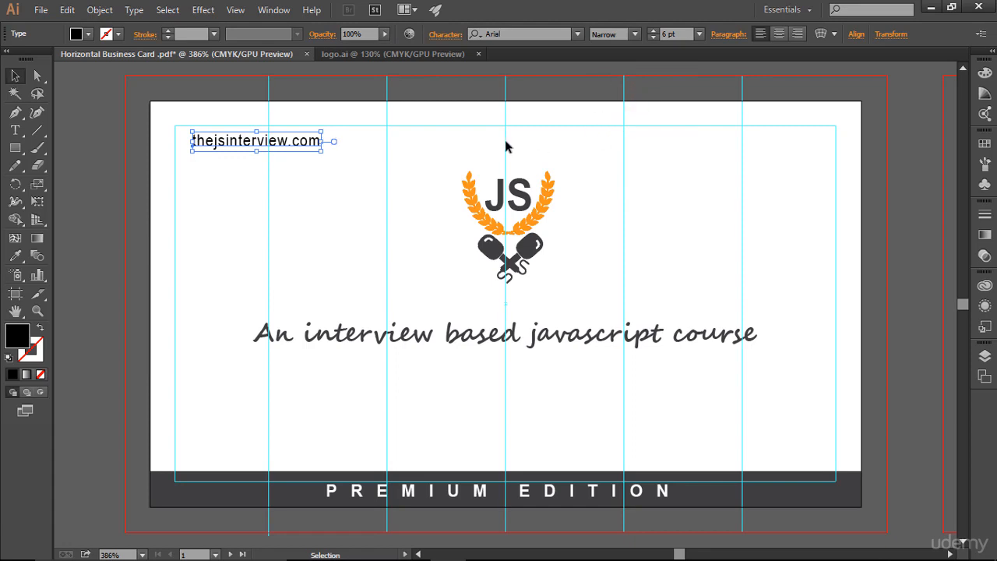
left_click(525, 109)
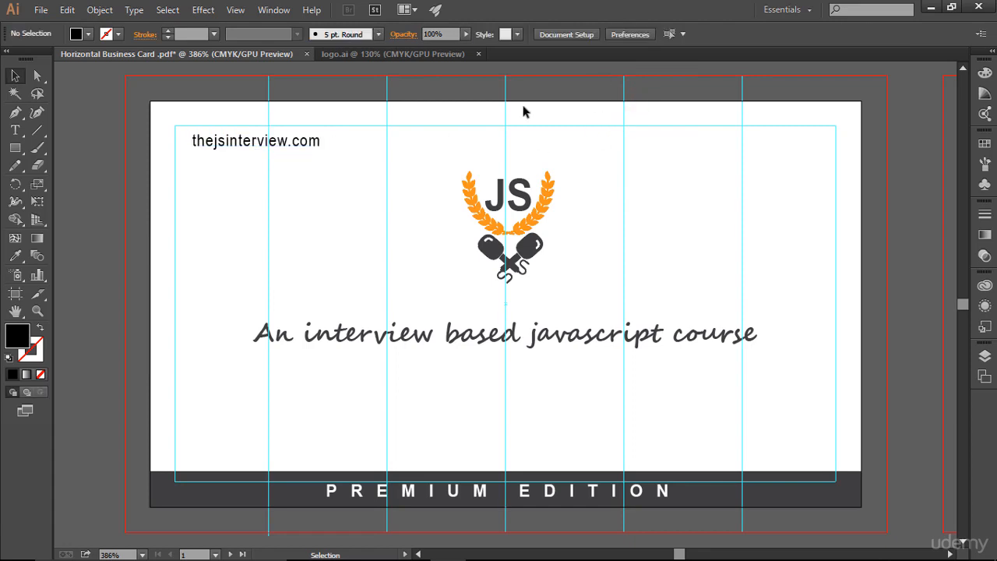
left_click(320, 144)
left_click(637, 35)
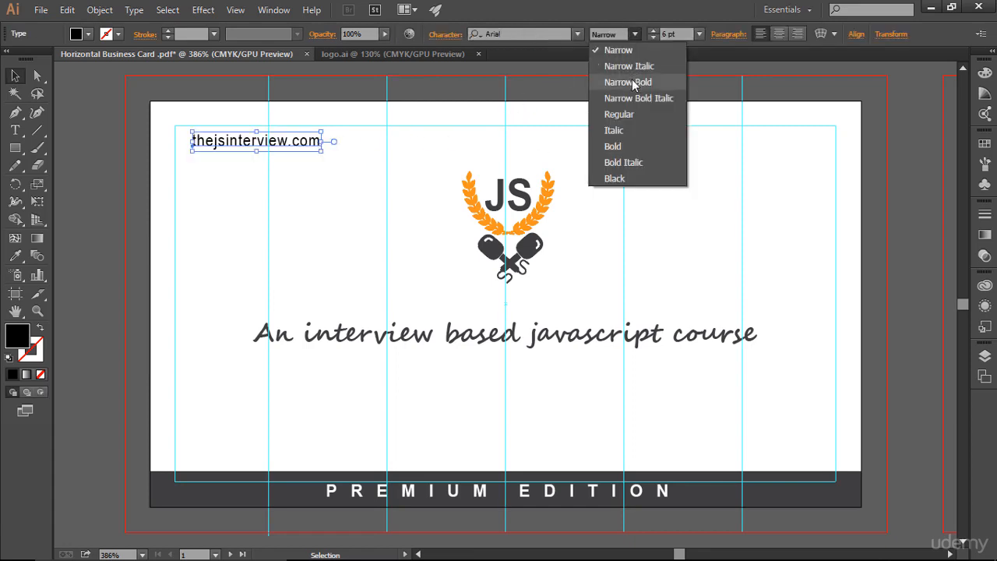
left_click(627, 81)
left_click(711, 206)
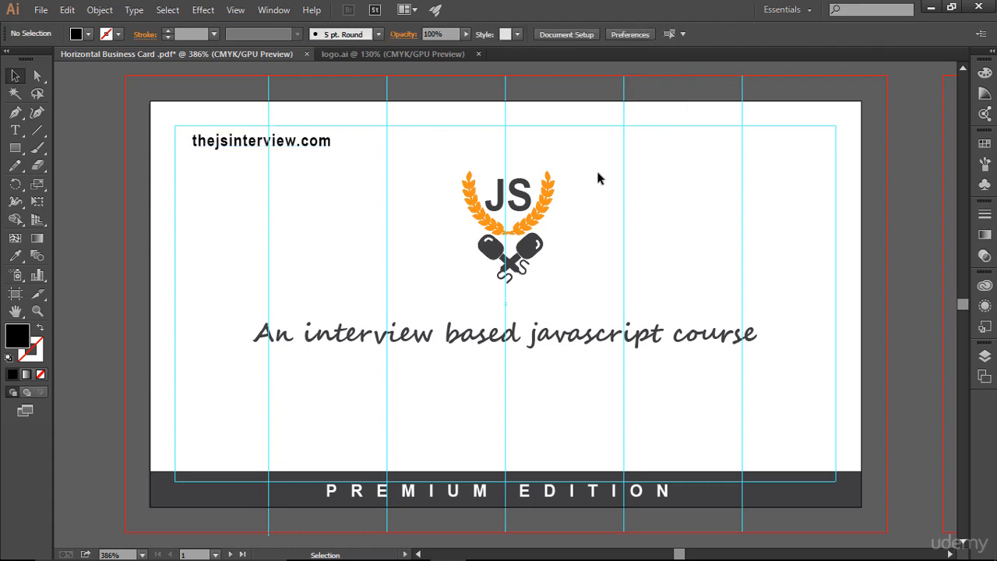
Set the website text's font style to Narrow.
left_click(331, 145)
left_click(635, 34)
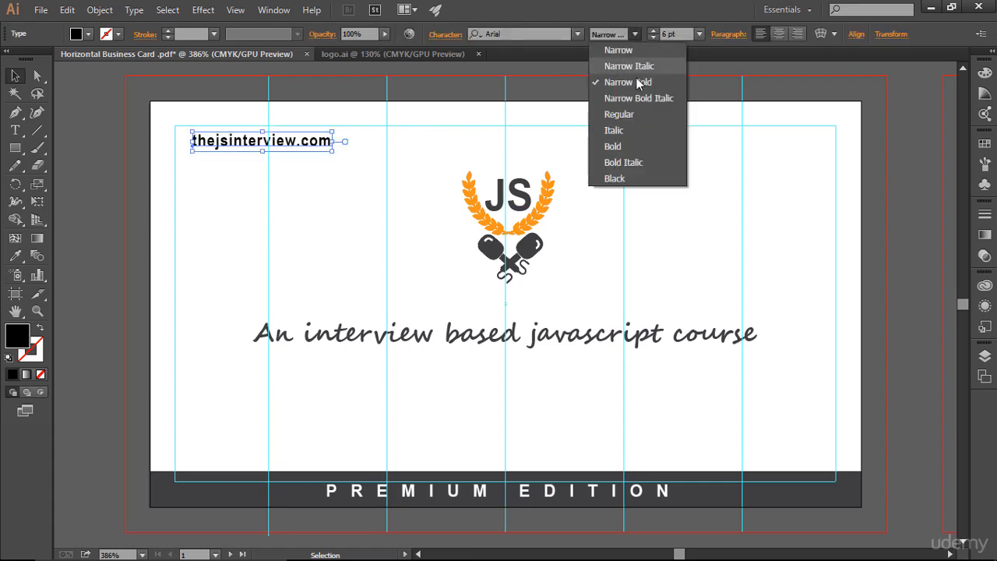
left_click(619, 50)
left_click(732, 263)
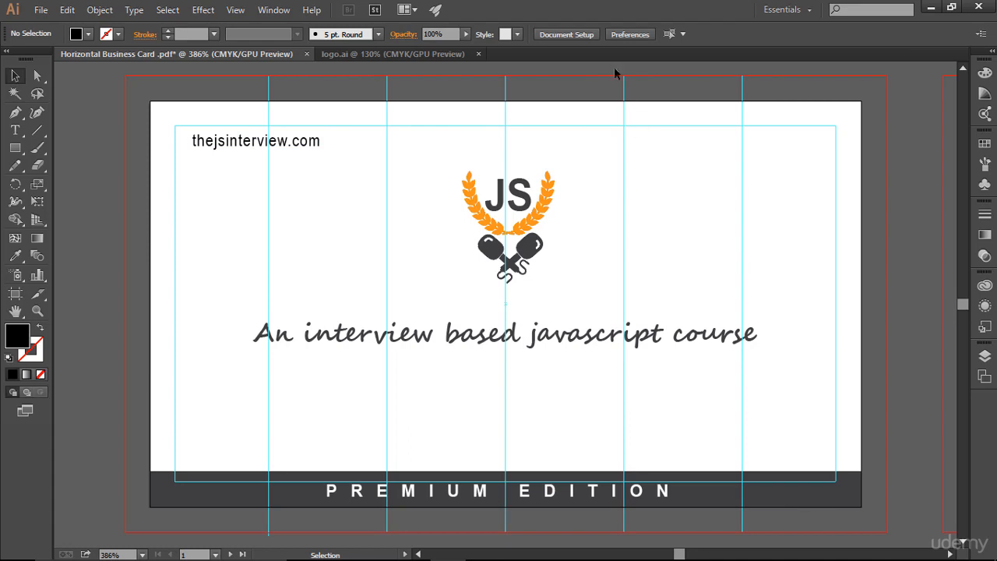
Increase the website text's font size to 8 pt.
left_click(307, 140)
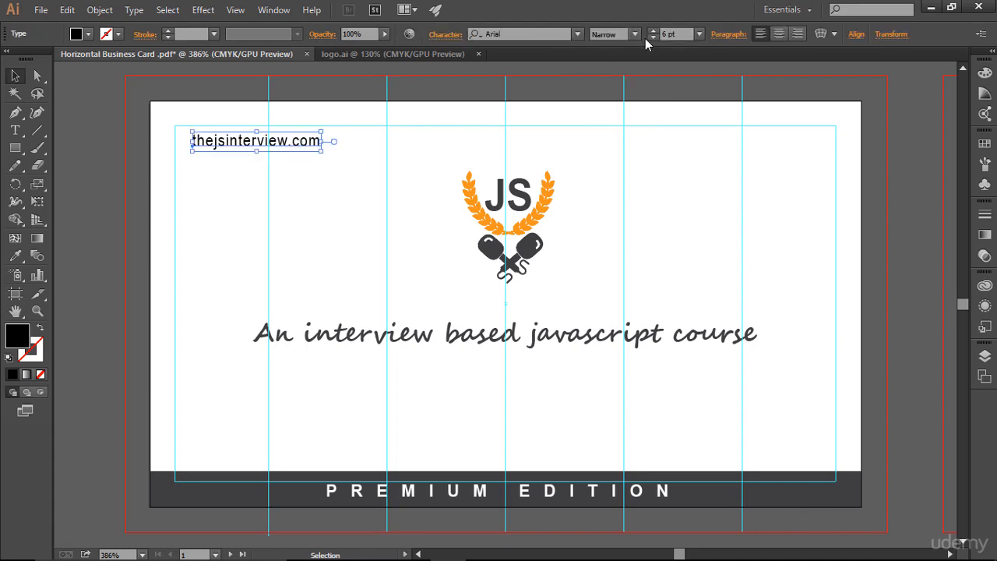
left_click(653, 31)
left_click(653, 30)
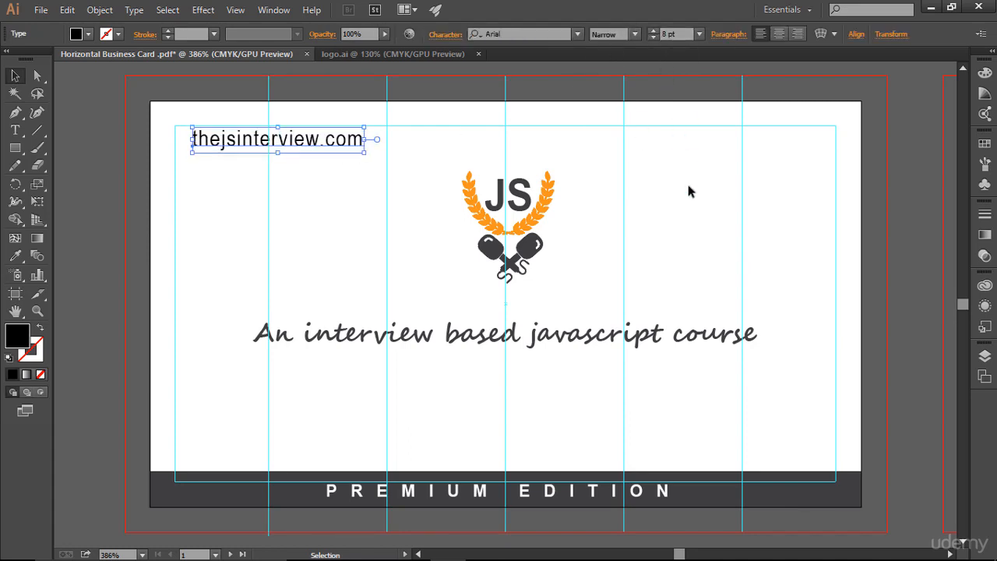
left_click(712, 240)
Nudge the website text slightly to the right.
left_click(322, 144)
key("Right")
key("Right")
key("Right")
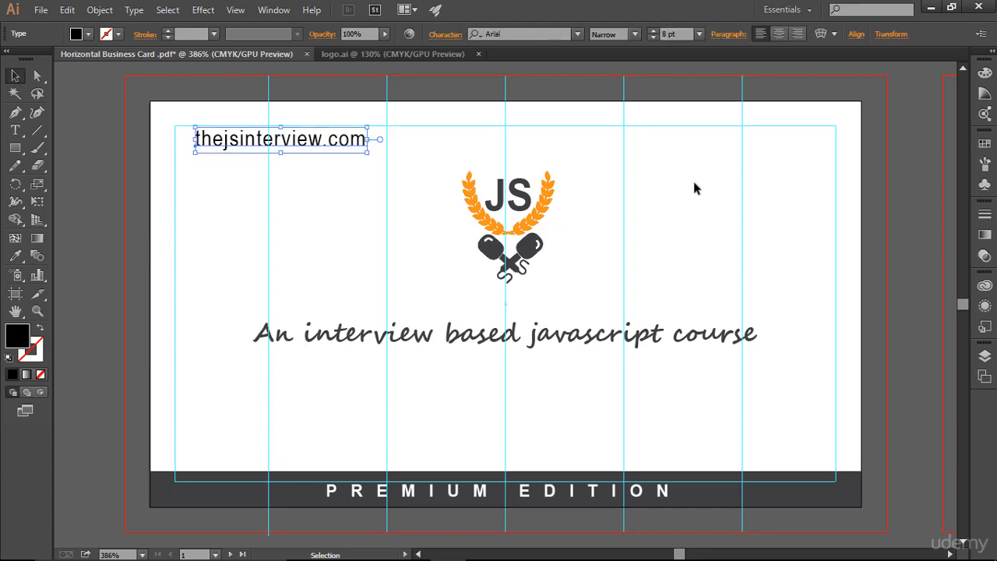
Set the opacity of the ".com" part of the website text to 71%.
left_click(695, 196)
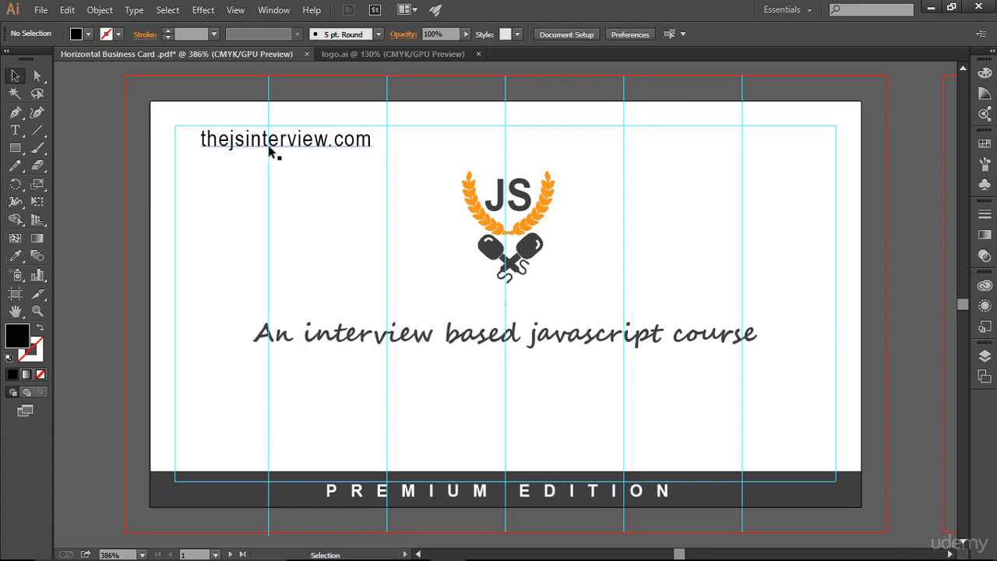
left_click(16, 131)
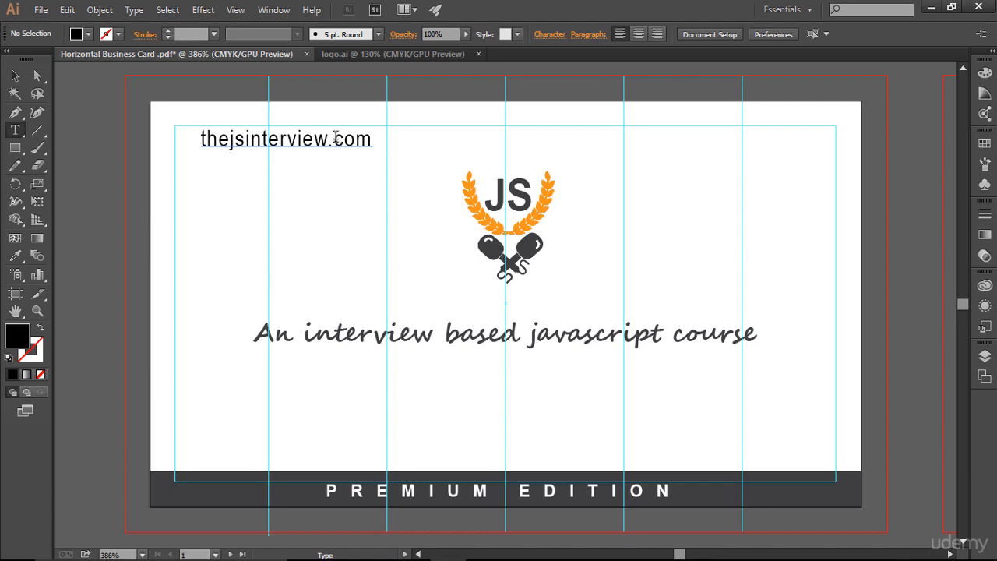
left_click_drag(334, 138, 374, 145)
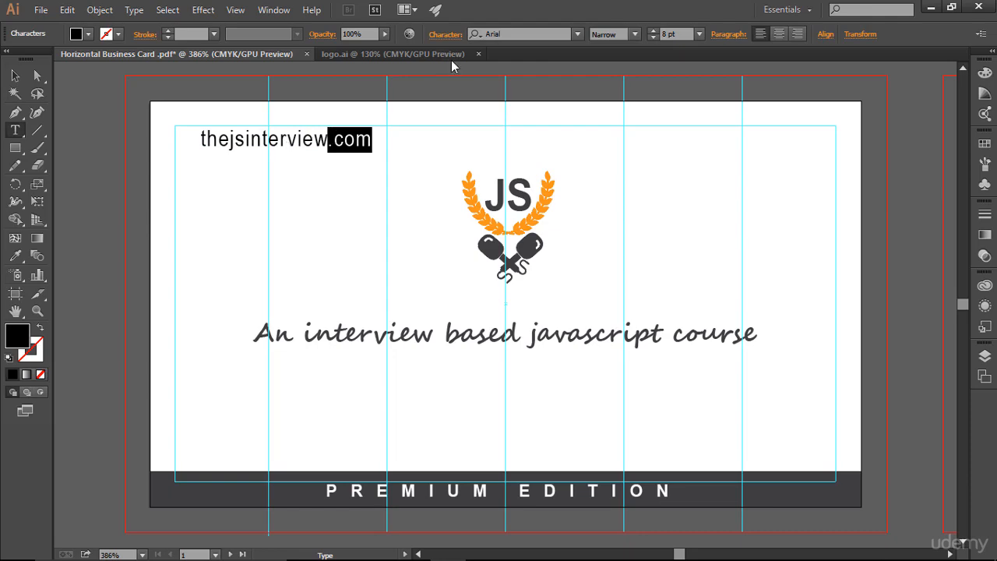
left_click(385, 35)
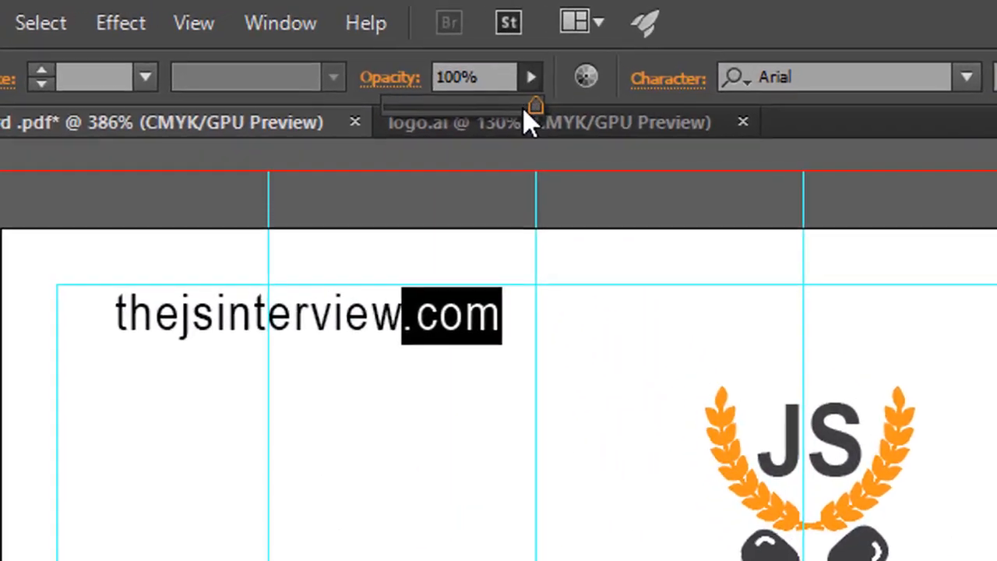
left_click_drag(523, 108, 479, 109)
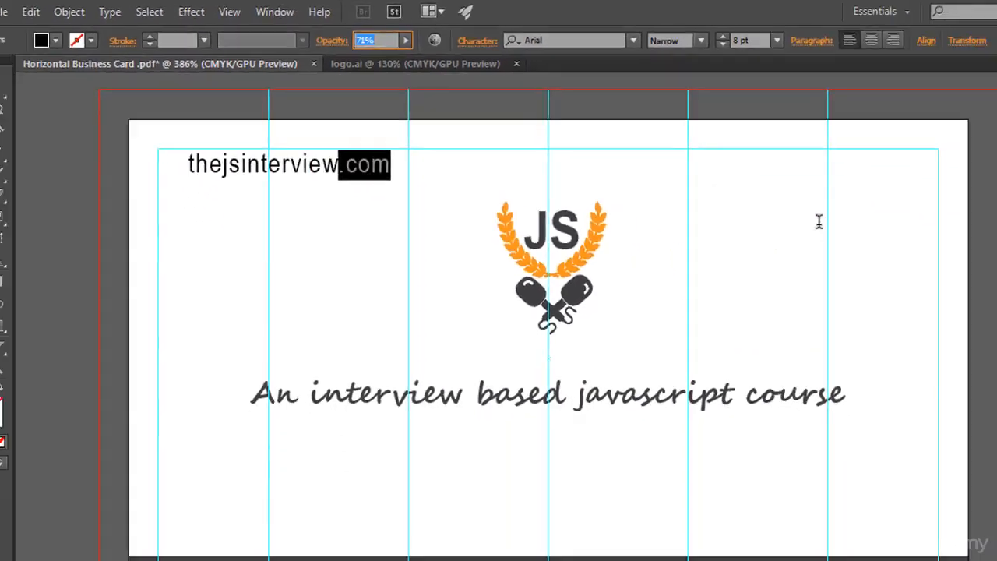
left_click(750, 185)
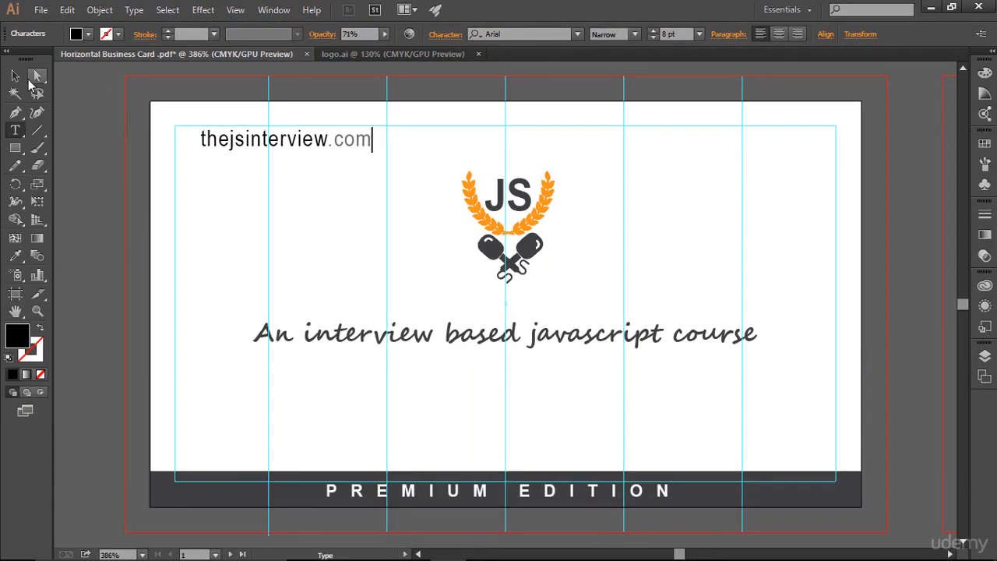
key("Escape")
left_click(685, 170)
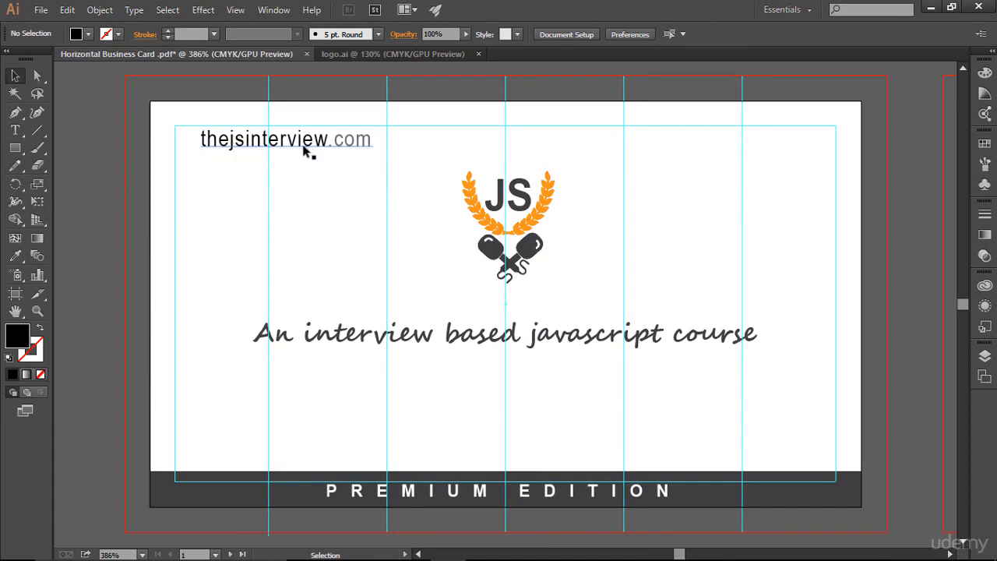
Open internet.svg and copy its Internet Explorer icon into the business card document.
left_click(40, 9)
left_click(113, 61)
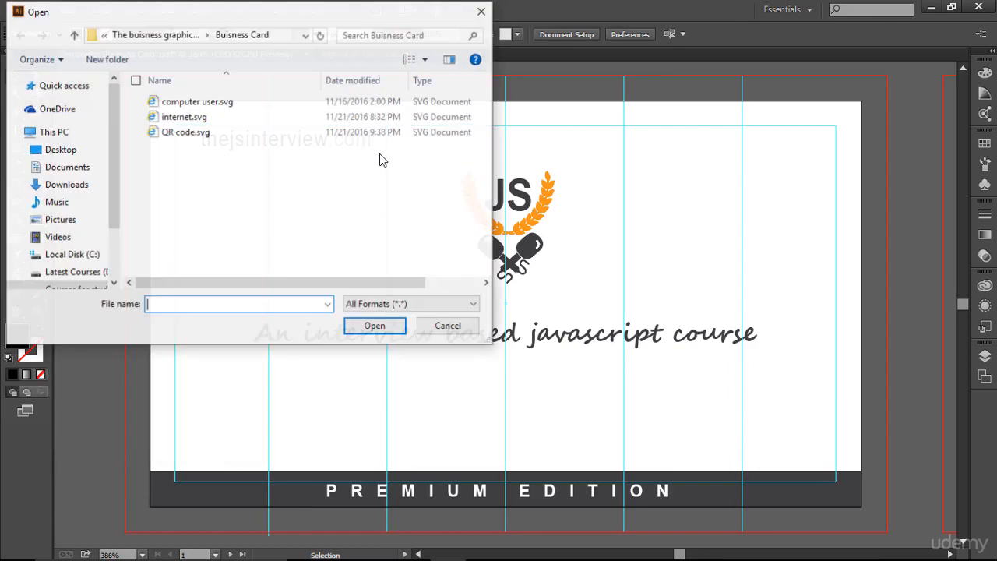
double_click(227, 119)
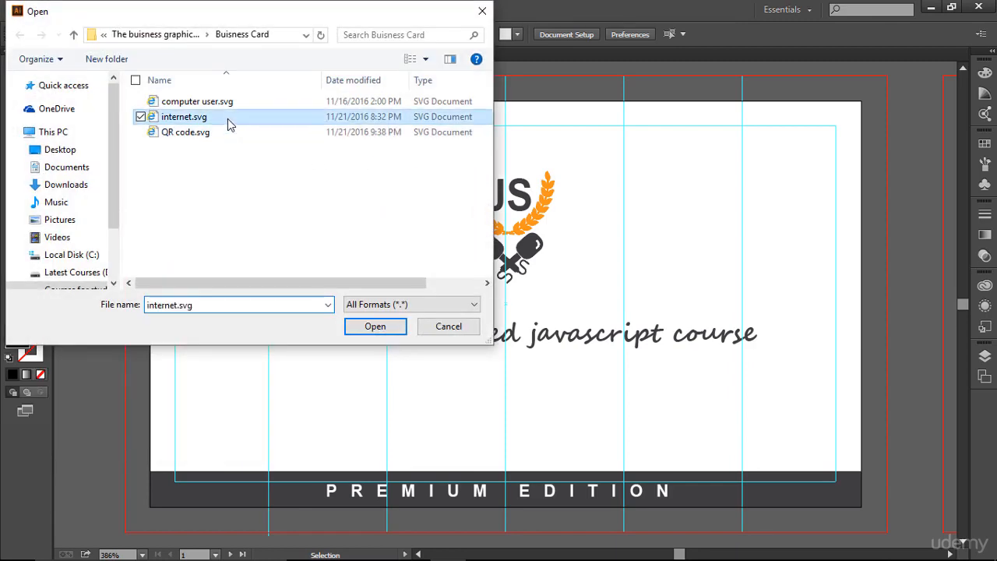
left_click_drag(448, 103, 584, 201)
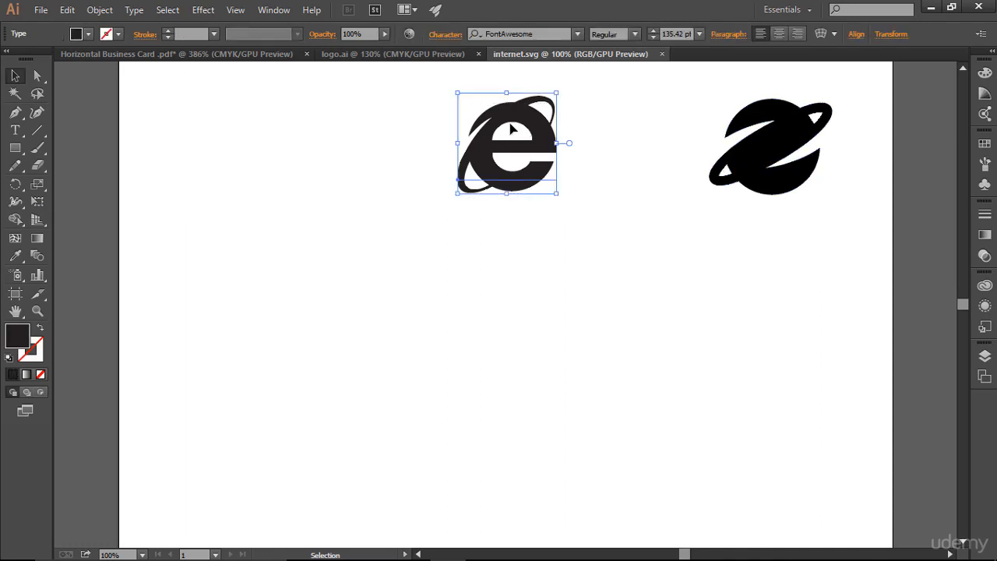
left_click_drag(516, 115, 327, 202)
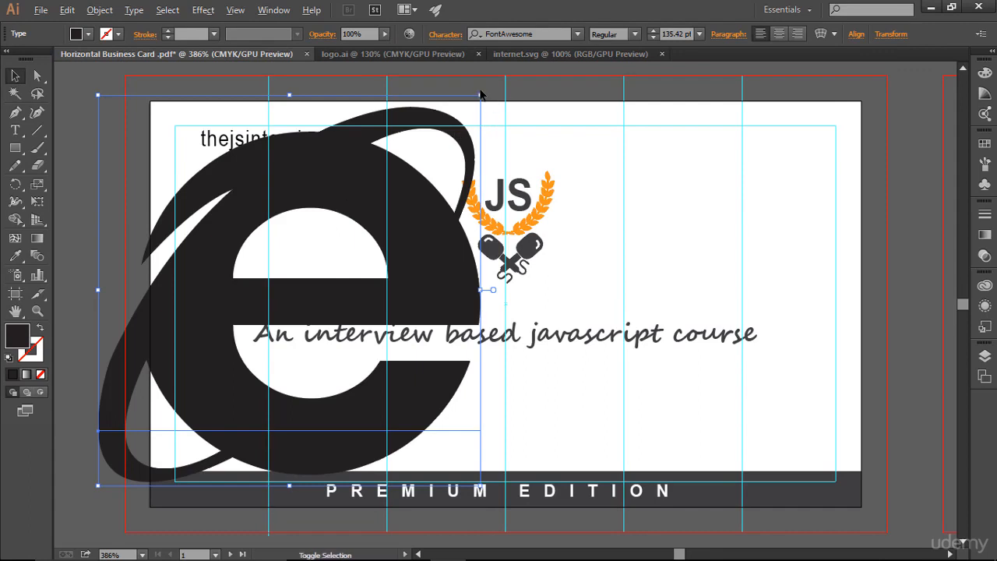
Scale the internet icon down and place it just left of the website text.
left_click_drag(480, 95, 197, 150)
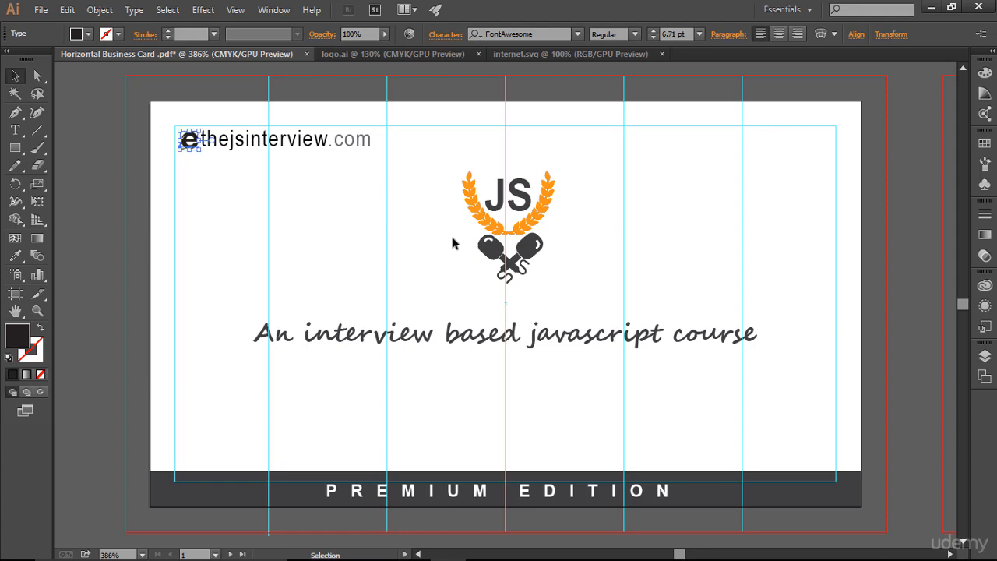
left_click(373, 218)
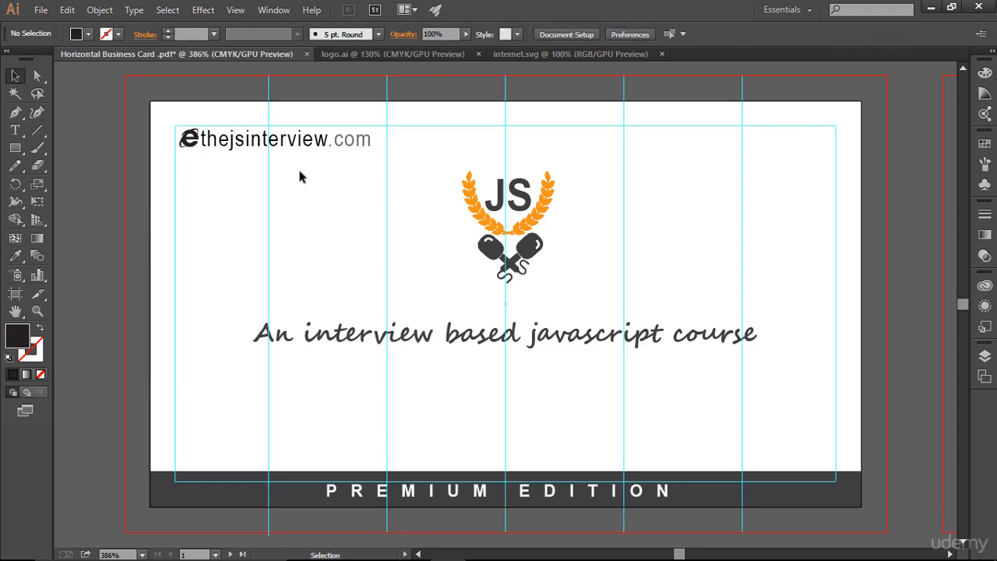
Shift the website text one step right to make room beside the icon.
left_click(276, 153)
key("Right")
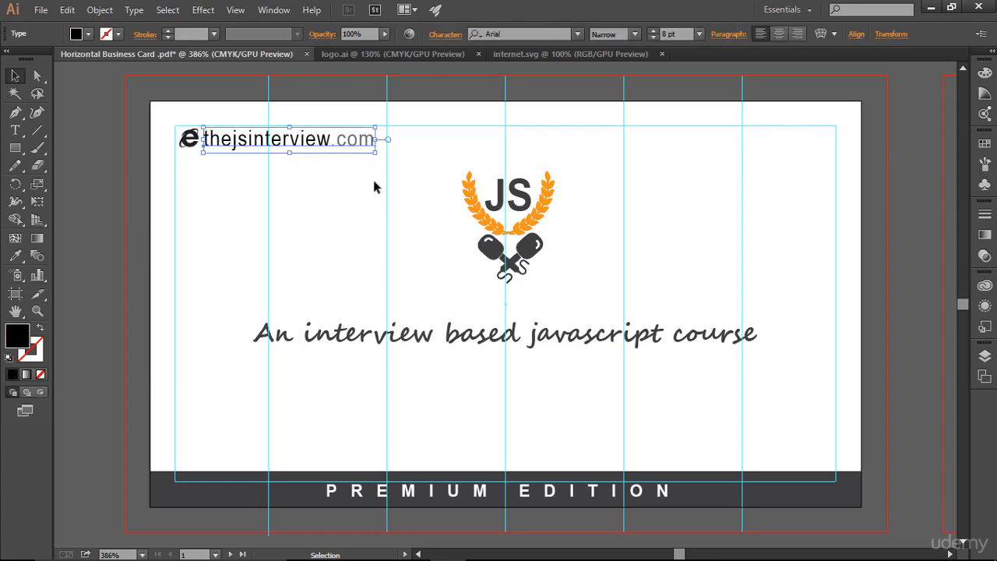
left_click(373, 179)
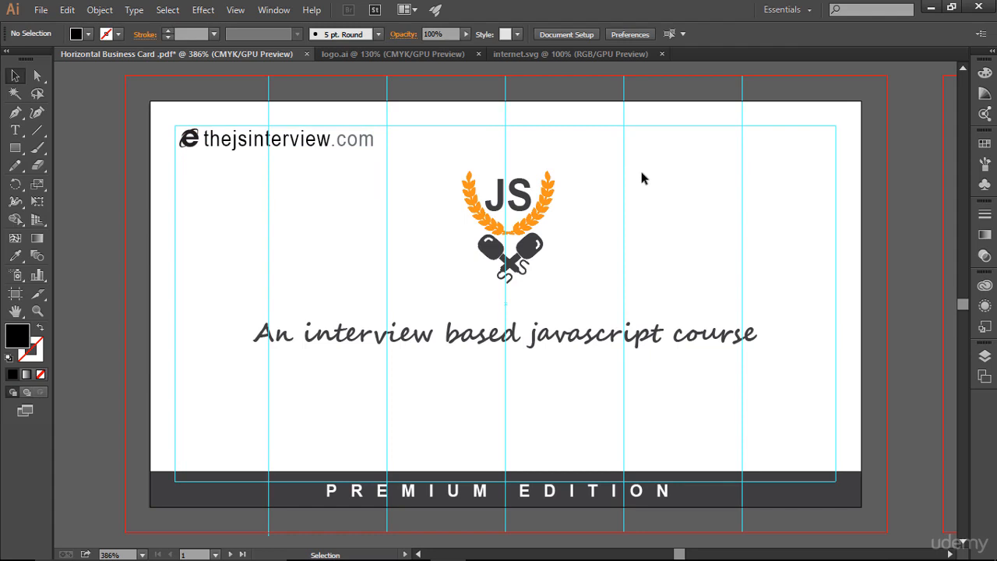
Hide the guides and zoom out to review the card layout, then restore the view.
key("ctrl+semicolon")
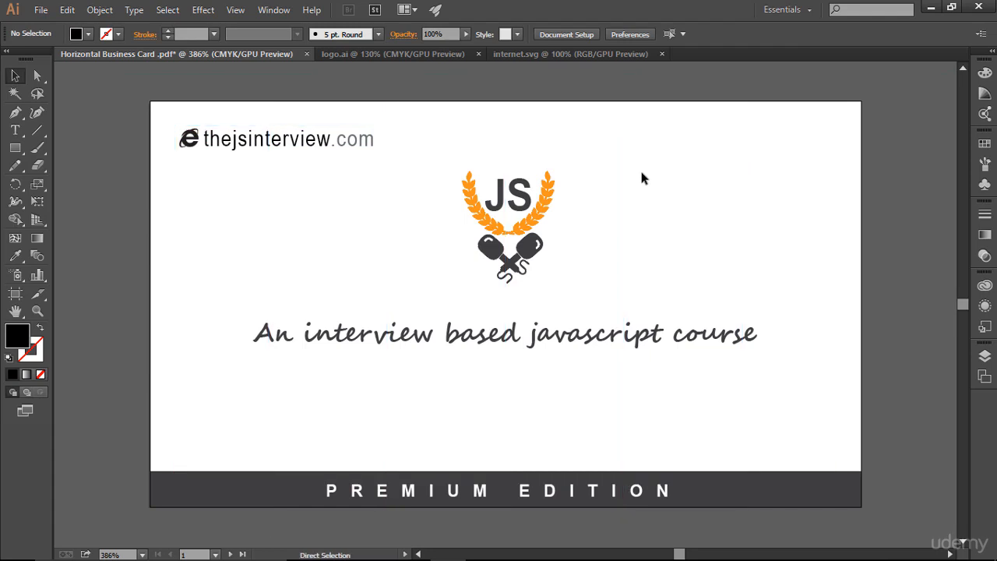
key("ctrl+minus")
key("ctrl+minus")
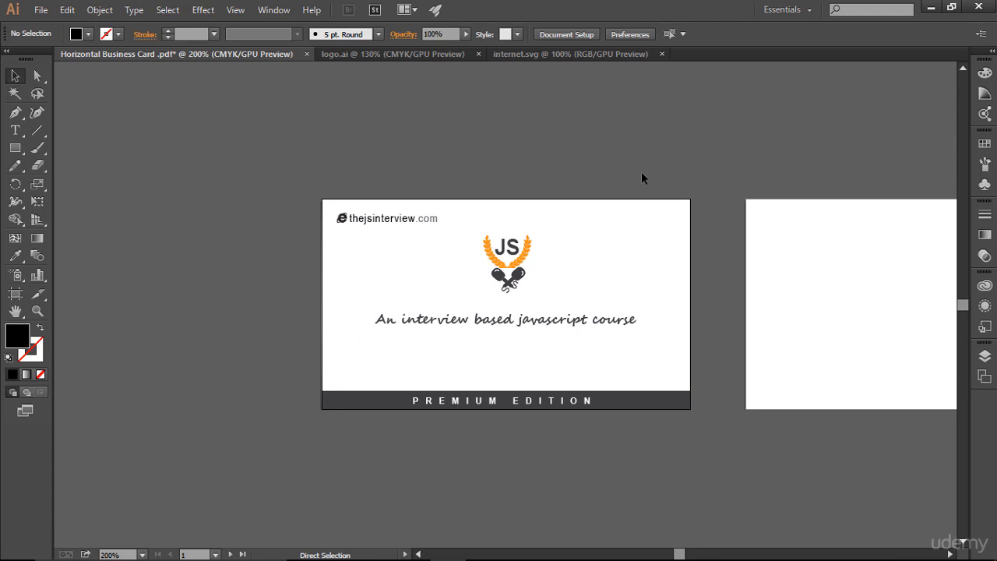
key("ctrl+0")
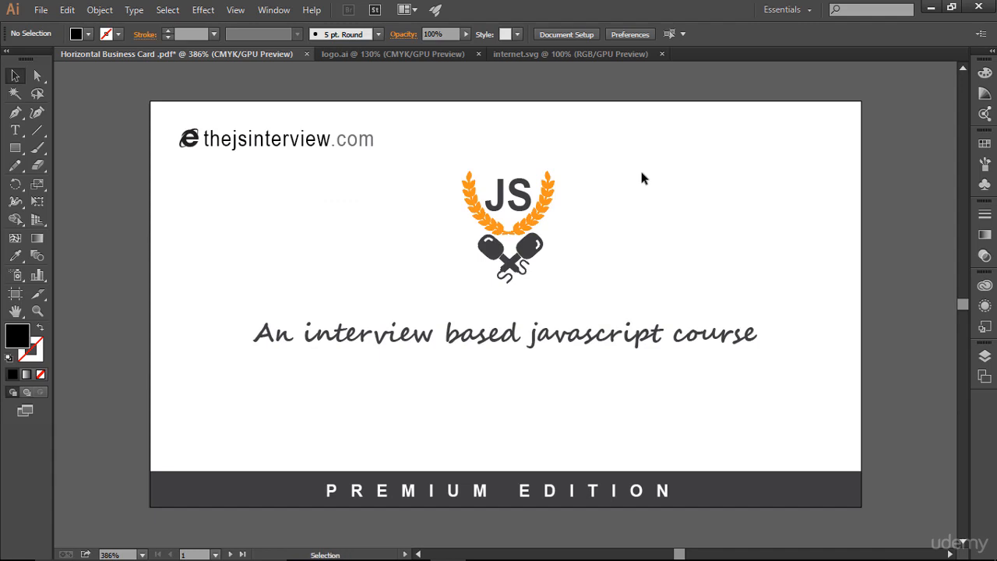
key("ctrl+semicolon")
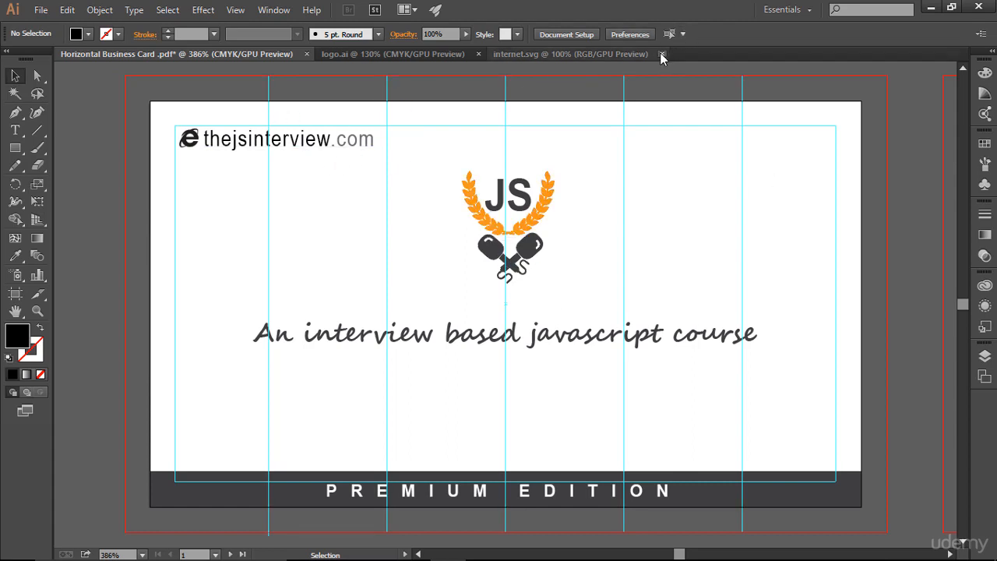
Open QR code.svg and bring its icons onto the artboard.
left_click(43, 12)
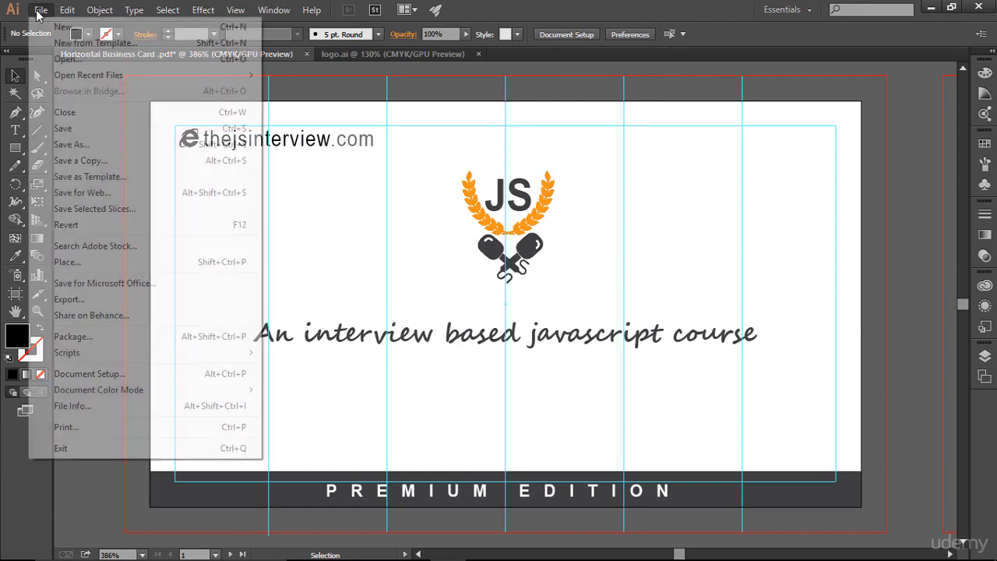
left_click(84, 63)
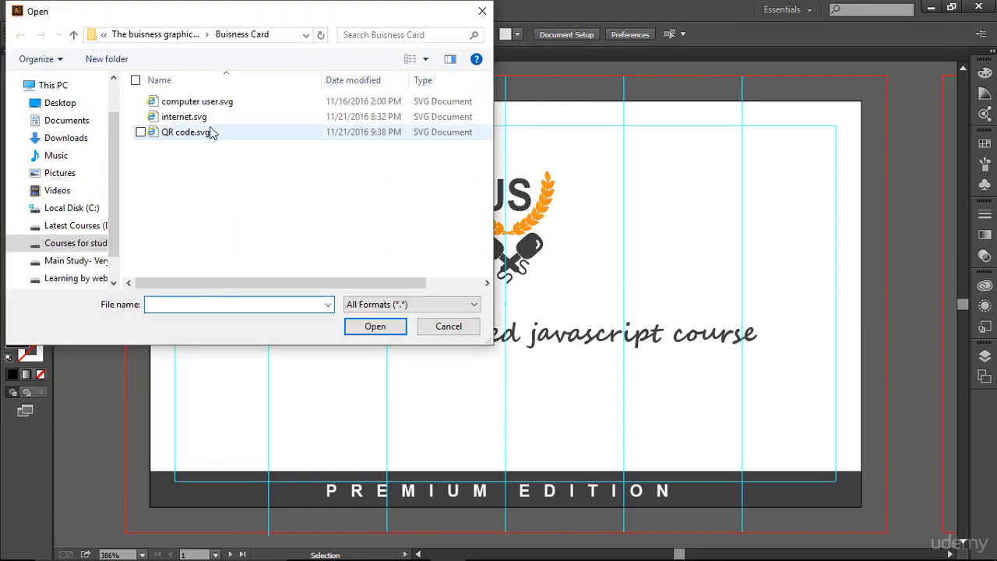
double_click(199, 133)
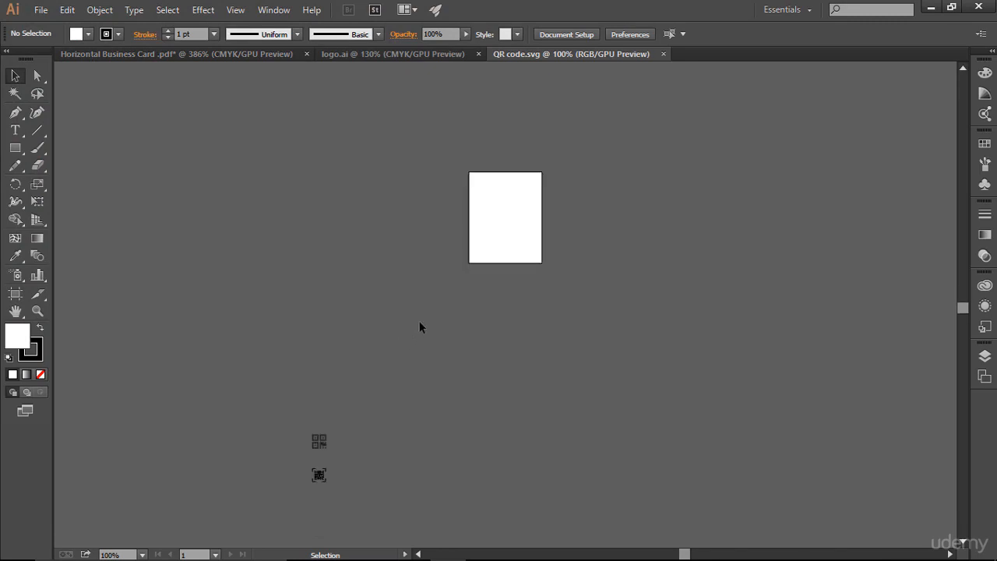
left_click_drag(347, 506, 504, 199)
left_click(698, 283)
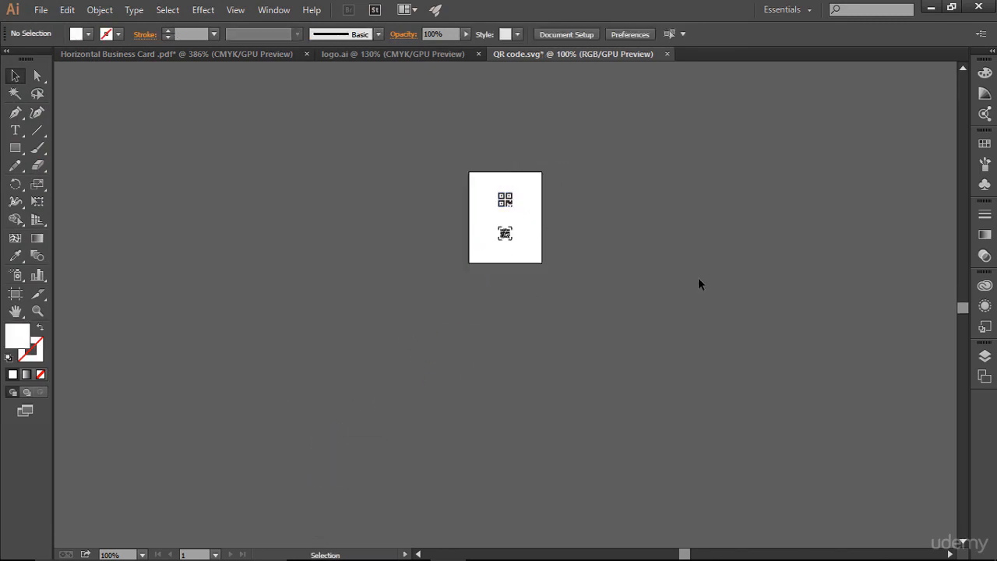
key("ctrl+0")
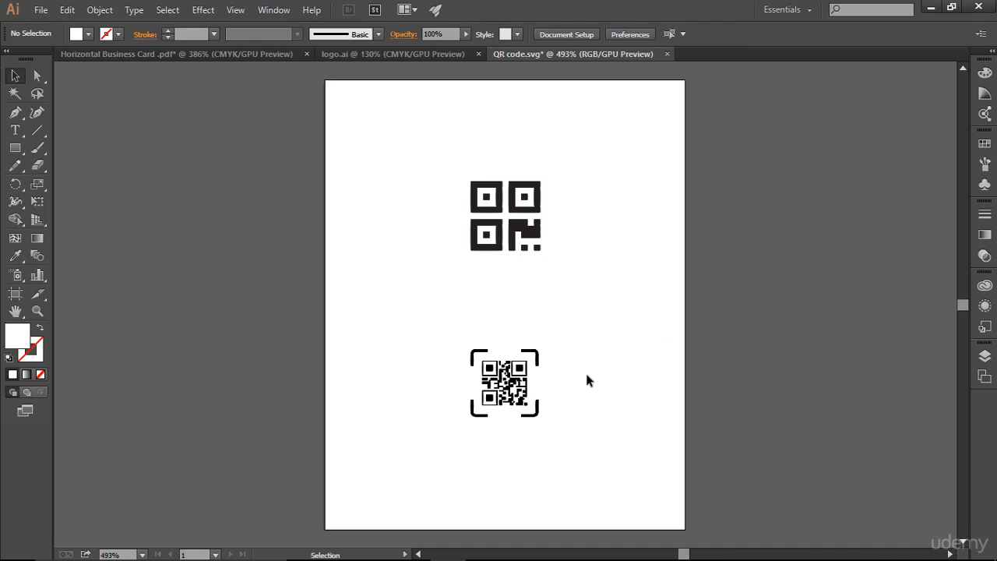
Copy the plain QR code icon into the card's top-right corner.
left_click_drag(423, 319, 568, 419)
left_click_drag(441, 148, 590, 284)
left_click_drag(470, 183, 822, 143)
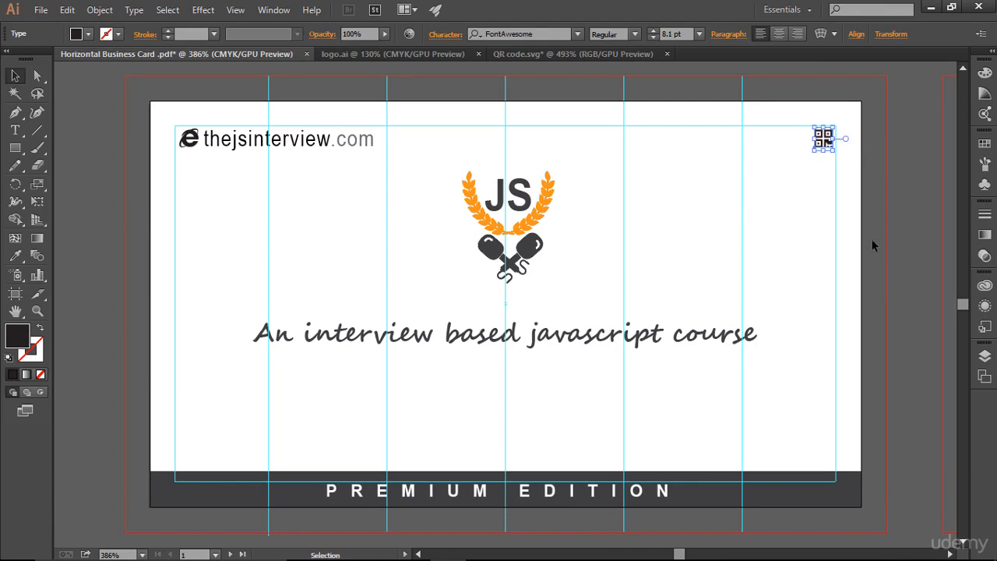
left_click(864, 274)
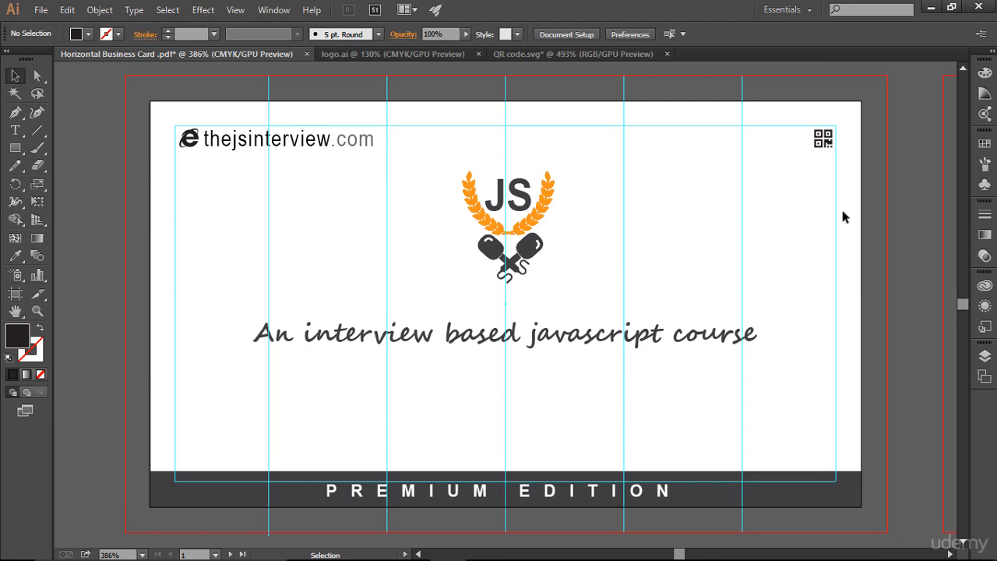
Hide and show the guides to preview the card.
key("ctrl")
key("ctrl+semicolon")
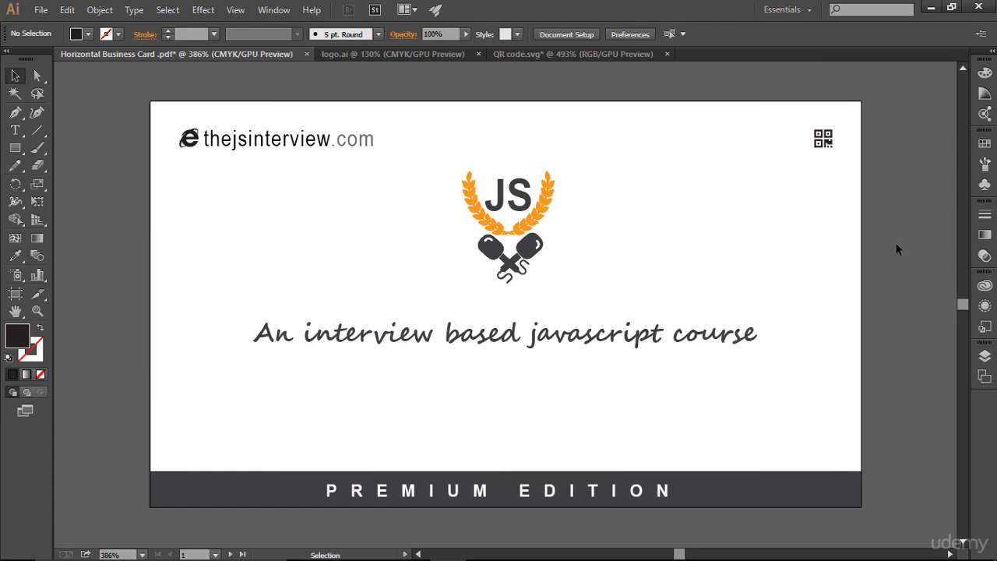
key("ctrl")
key("ctrl+semicolon")
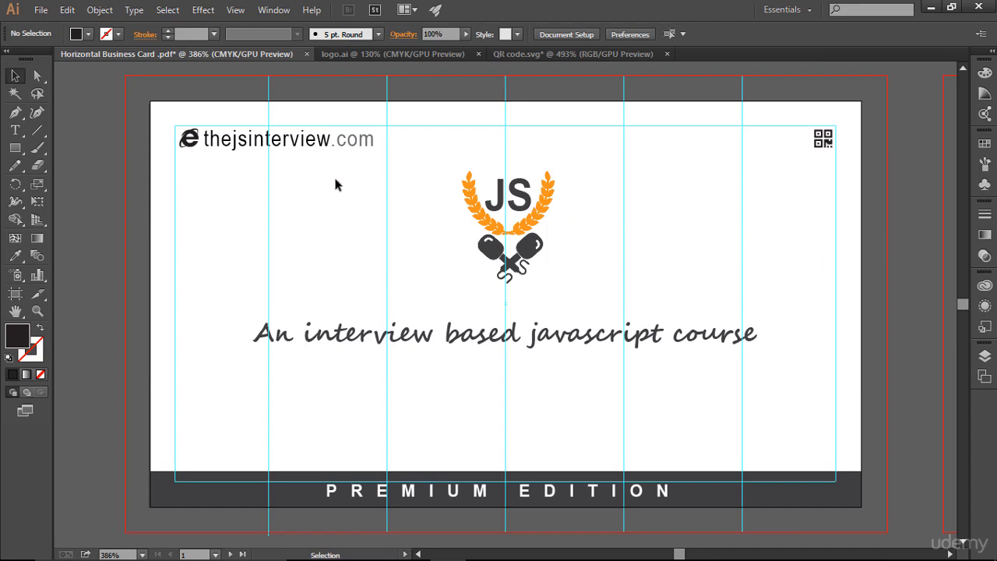
Set the website text's font style to Regular after trying Bold.
left_click(306, 144)
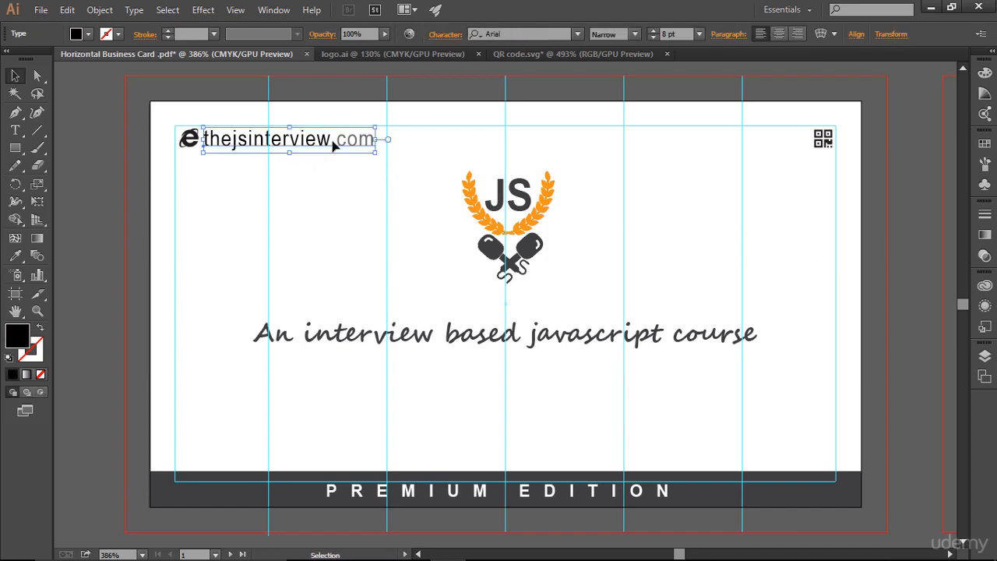
left_click(635, 34)
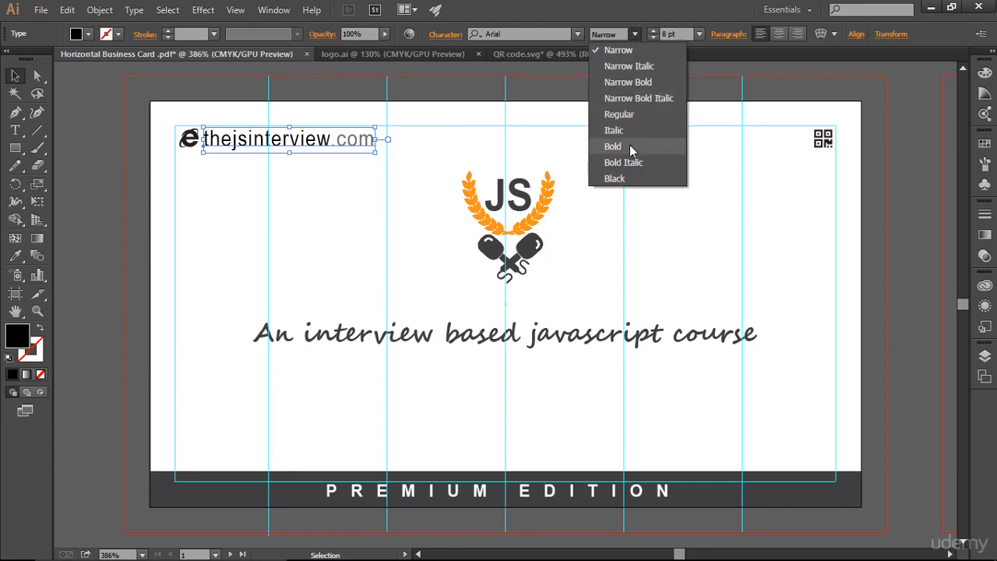
left_click(632, 148)
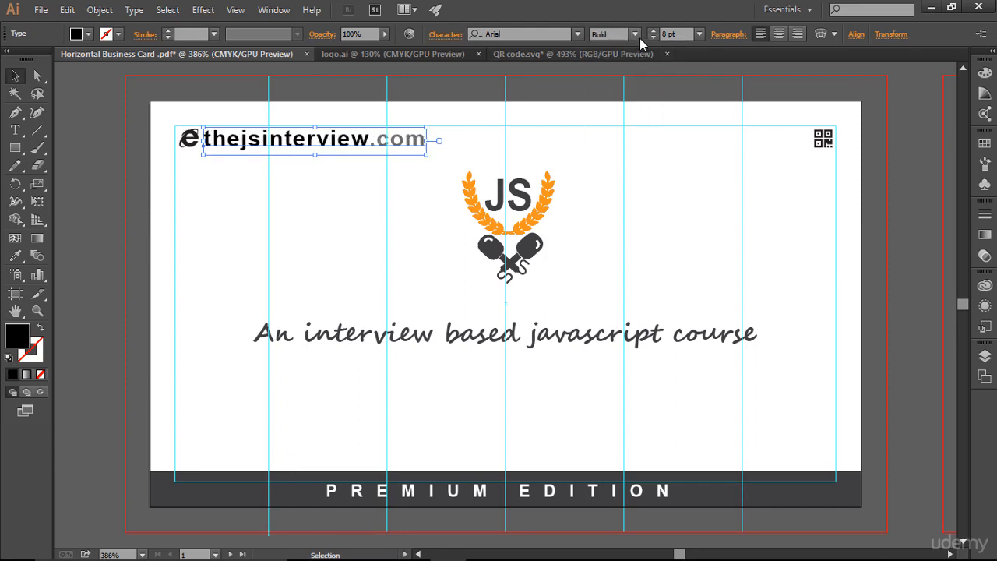
left_click(635, 34)
left_click(633, 115)
left_click(643, 203)
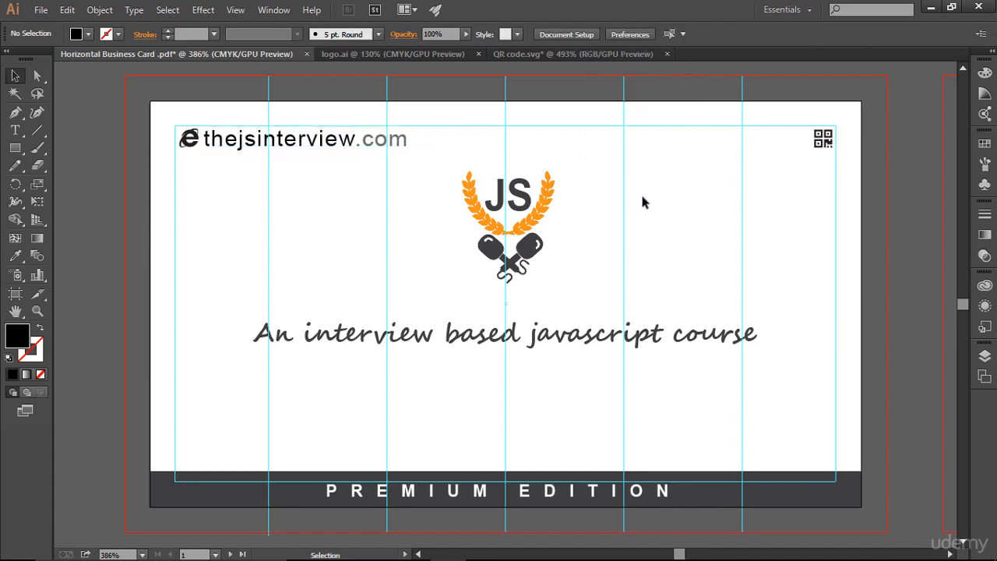
Reduce the website text's font size to 6 pt.
left_click(382, 149)
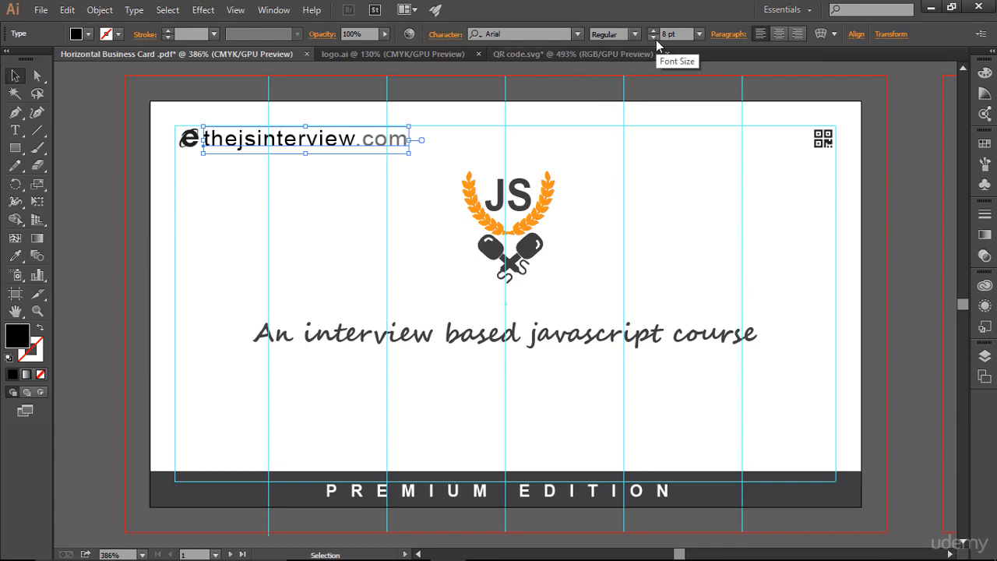
left_click(653, 38)
left_click(653, 37)
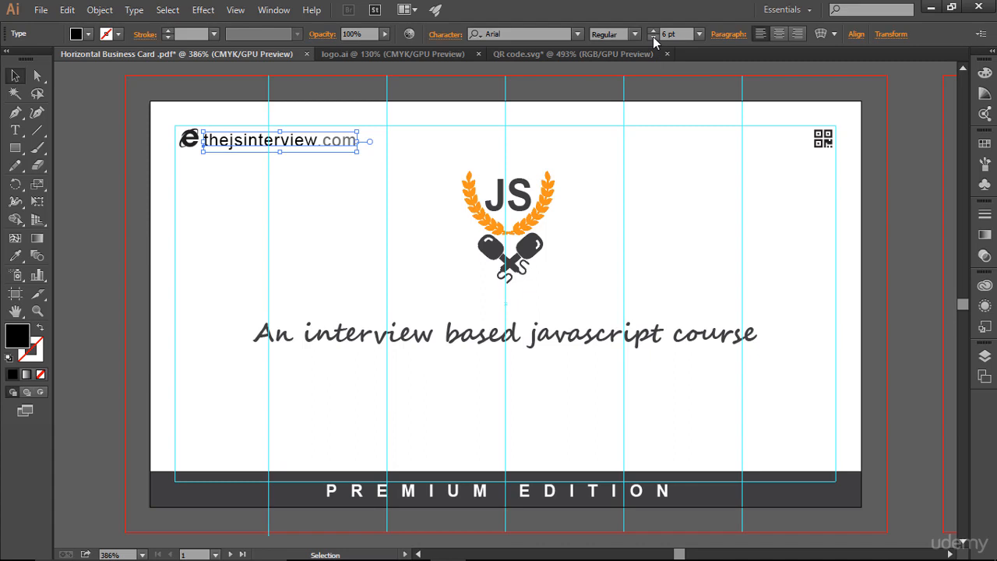
left_click(740, 240)
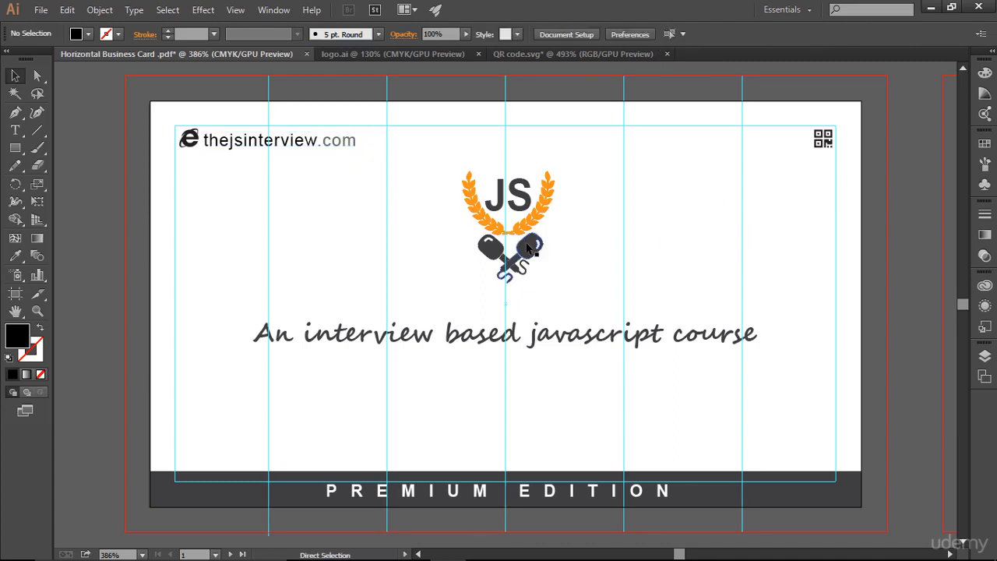
Zoom out to view the whole card.
key("ctrl+minus")
key("ctrl+minus")
key("ctrl+minus")
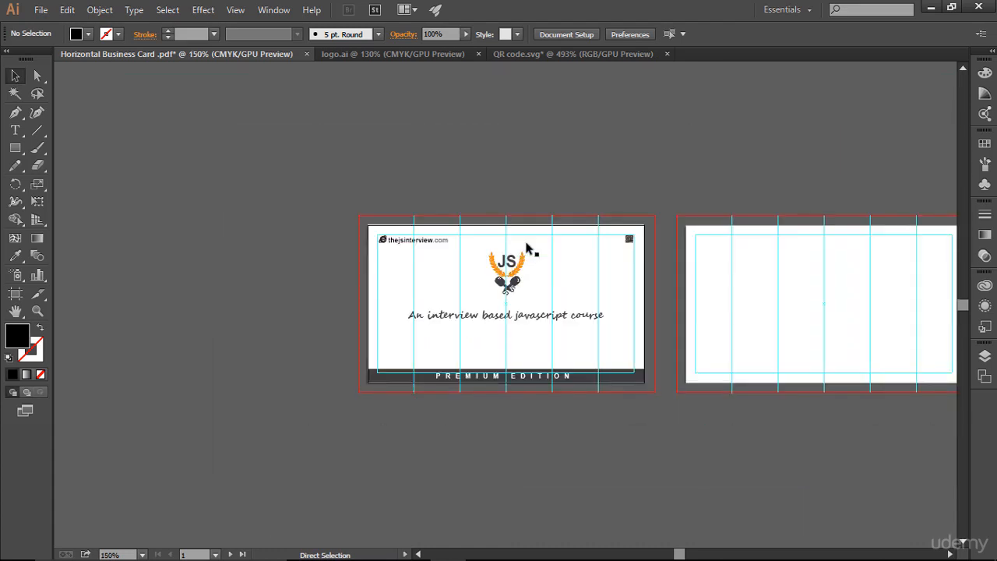
Increase the website text's font size to 7 pt.
key("ctrl+plus")
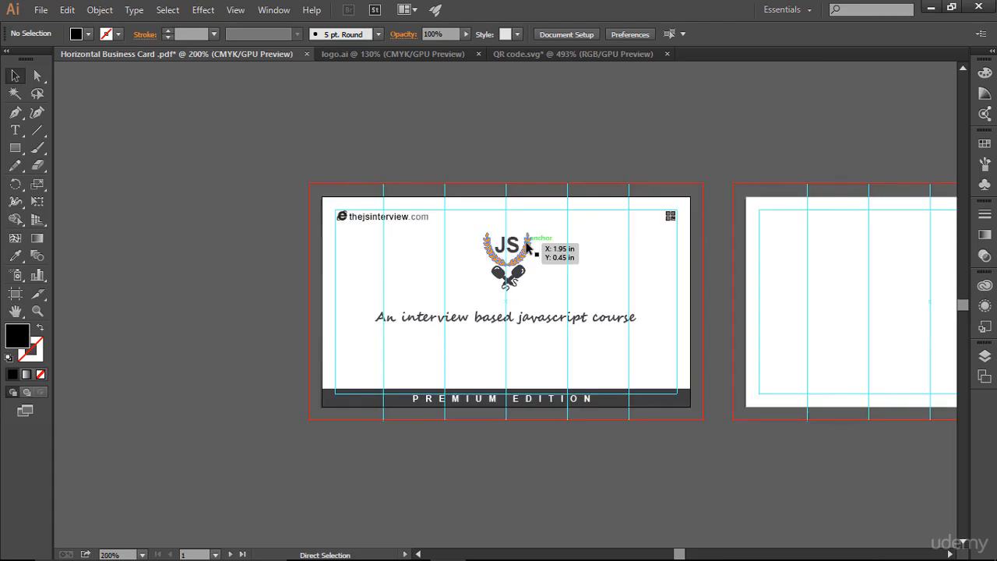
key("ctrl+0")
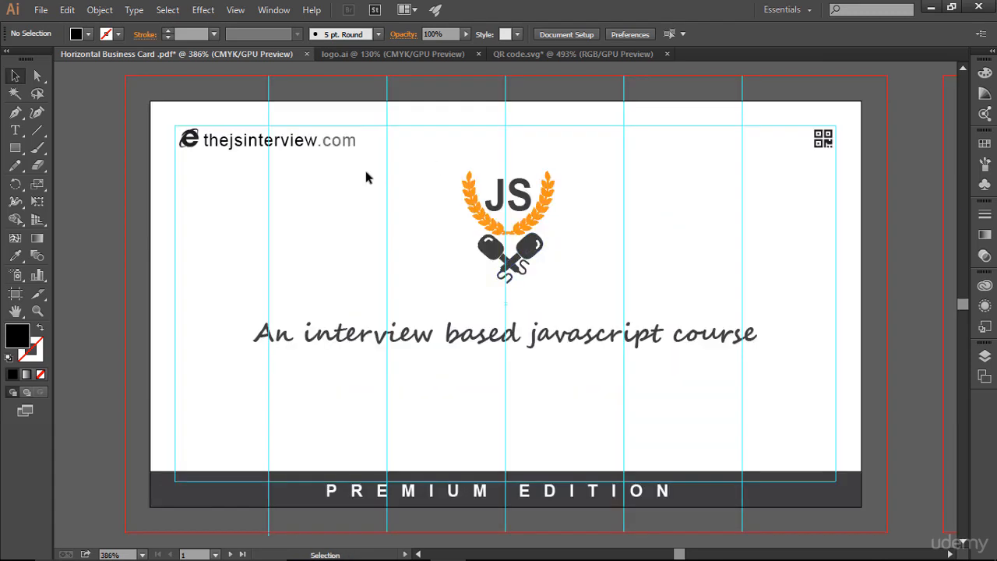
left_click(335, 146)
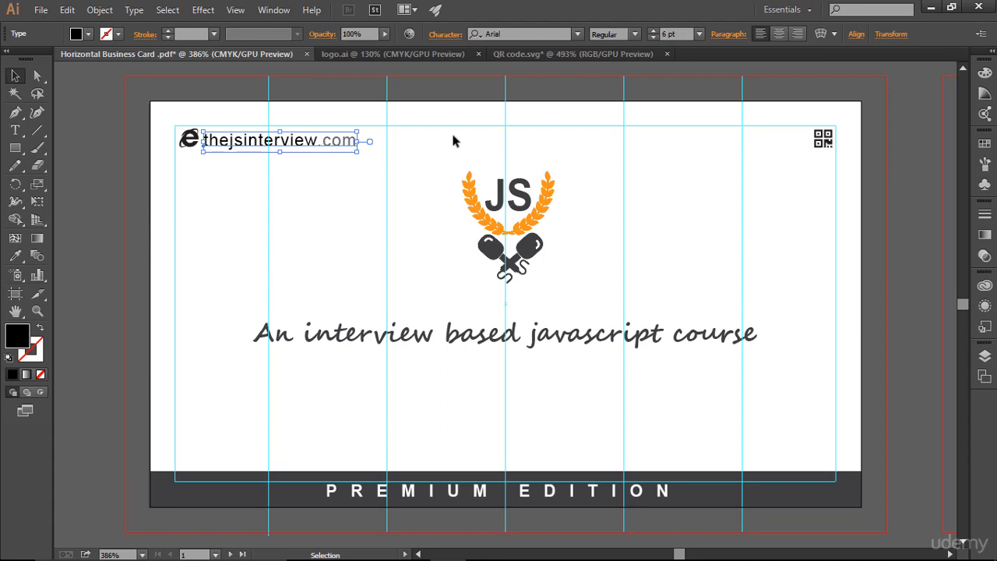
left_click(653, 30)
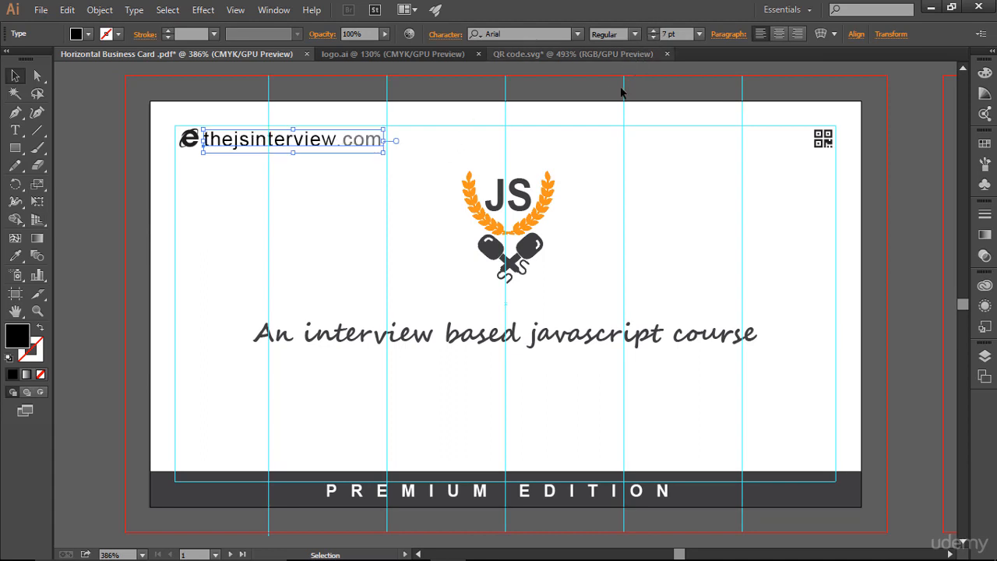
Nudge the website text slightly upward within the card's top-left corner.
left_click(369, 163)
left_click(340, 150)
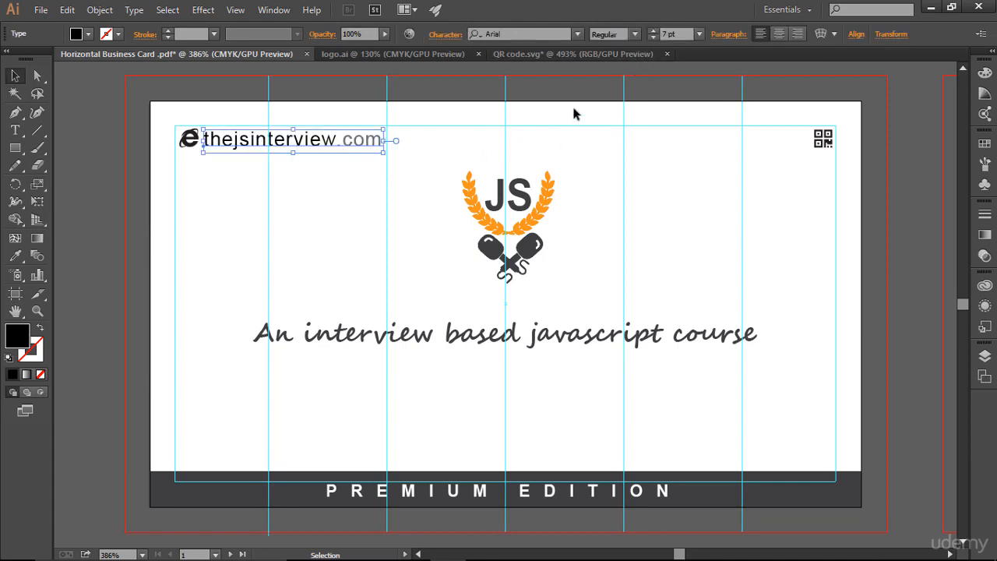
key("Up")
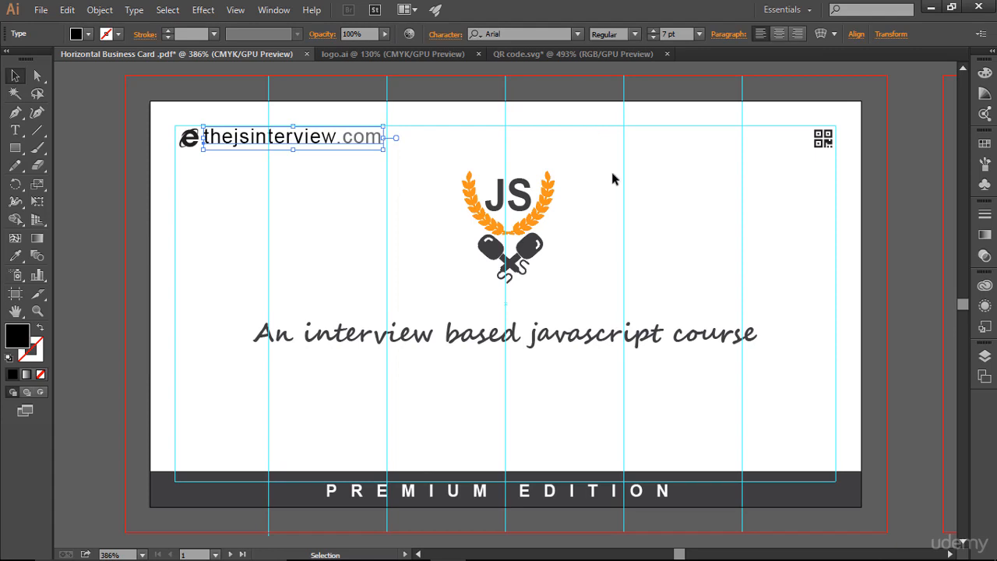
left_click(615, 180)
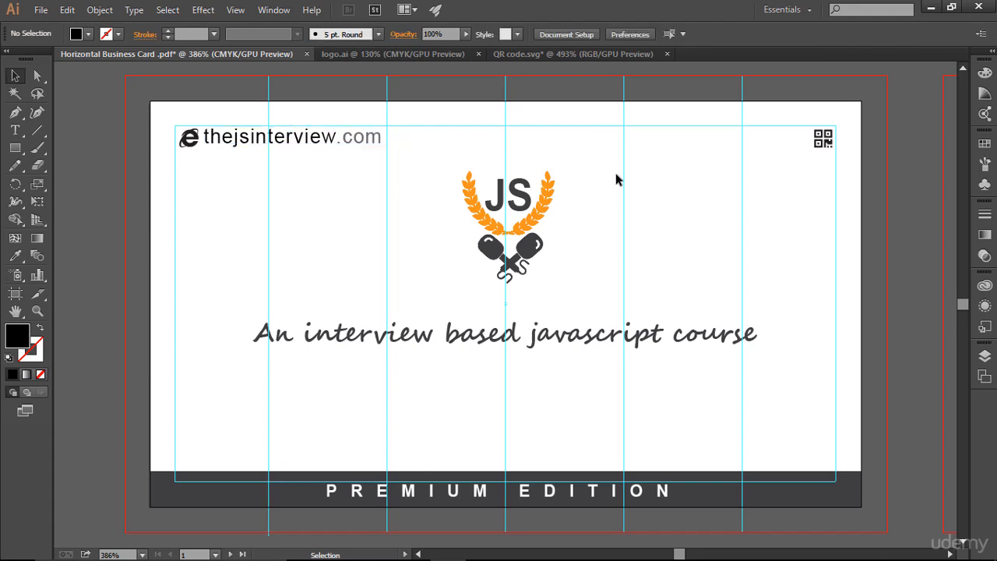
Hide the guides to preview the finished card at full size.
left_click(341, 145)
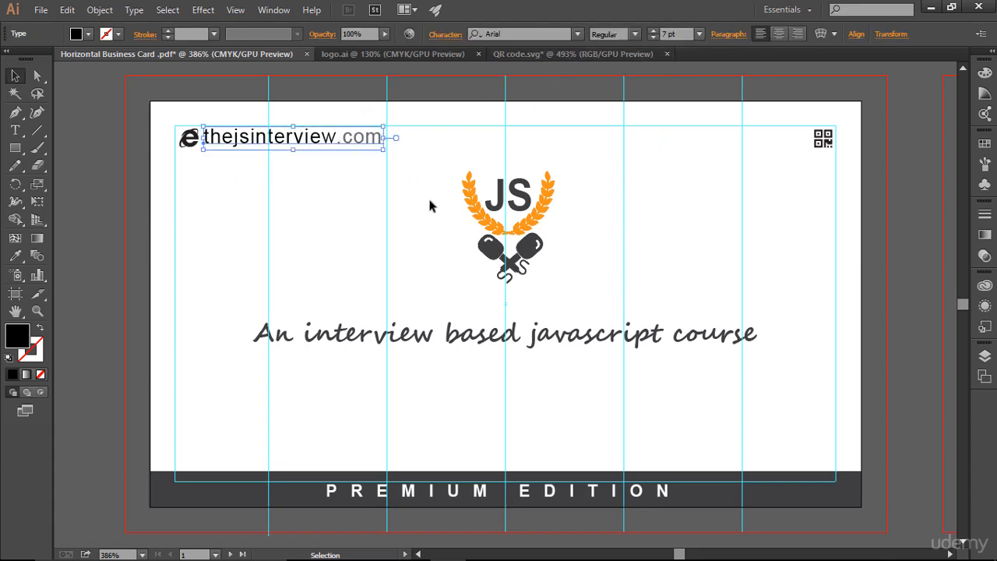
key("ctrl+minus")
key("ctrl+minus")
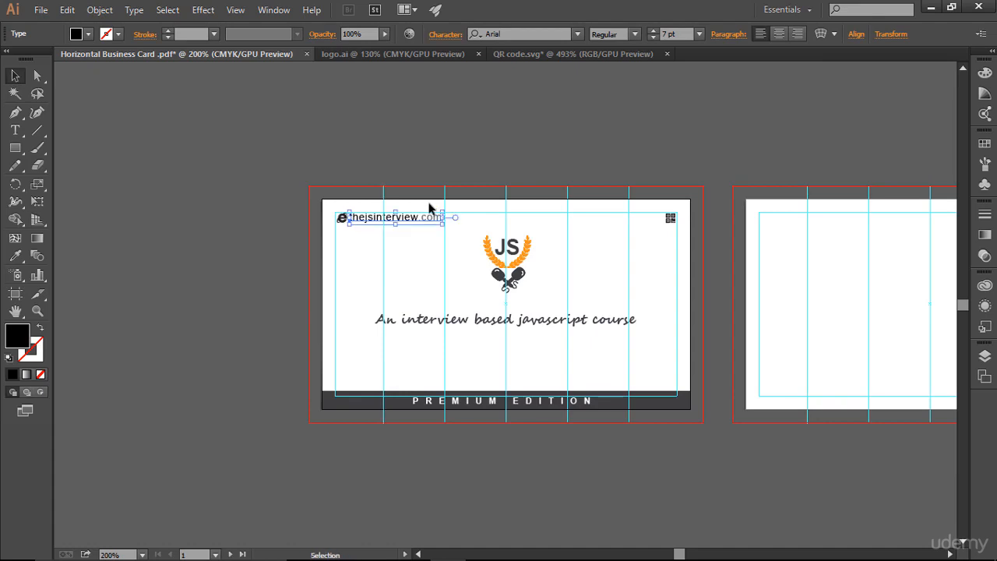
left_click(227, 227)
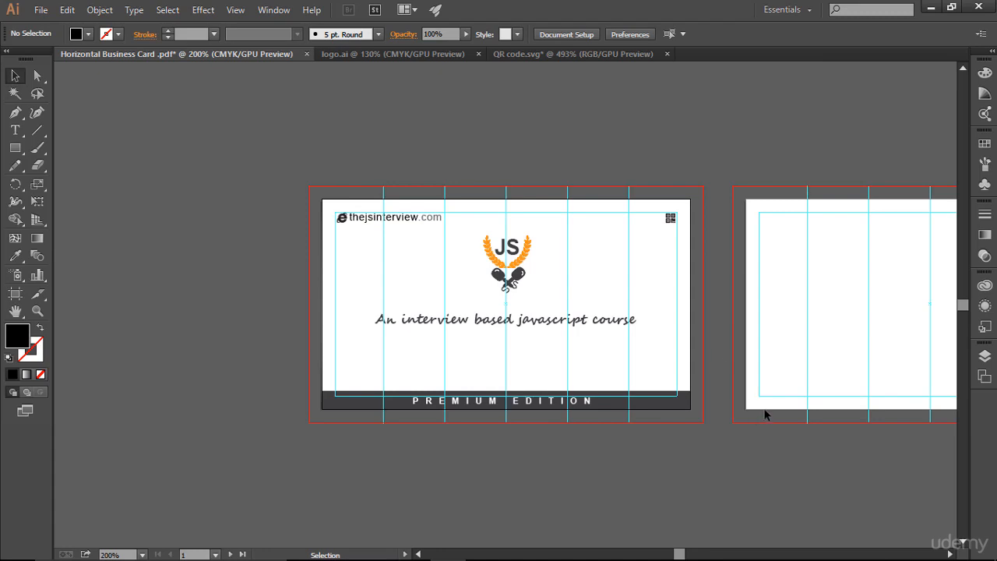
key("ctrl+0")
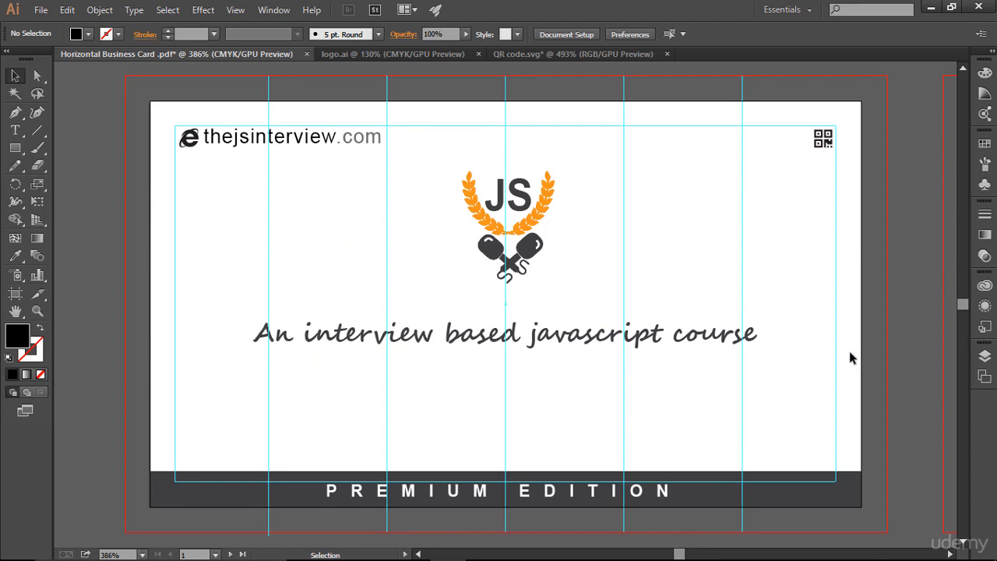
key("ctrl")
key("ctrl+semicolon")
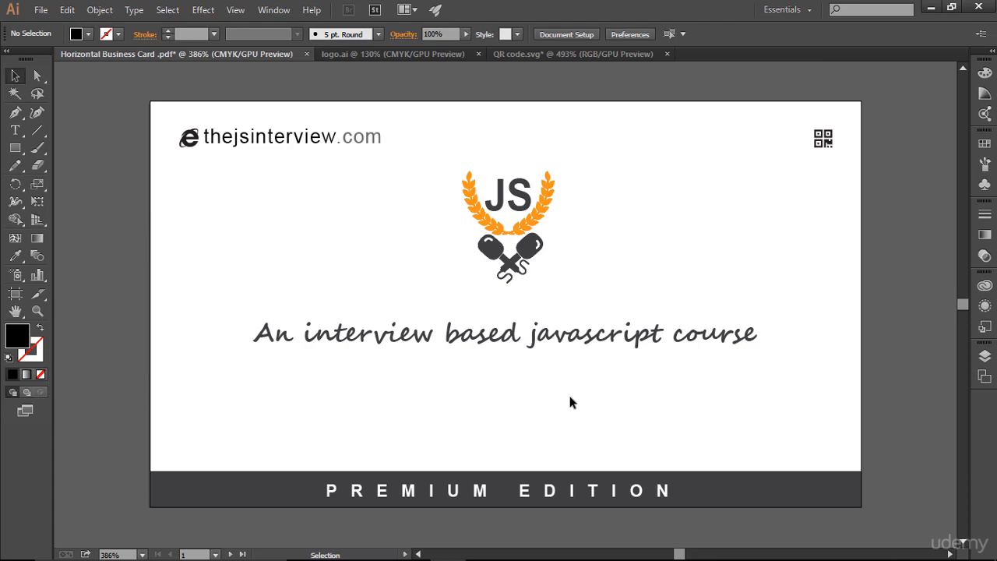
Add a point text near the logo with the author's first name followed by a spaced dot as a signature.
key("a")
key("v")
left_click(16, 130)
left_click(203, 250)
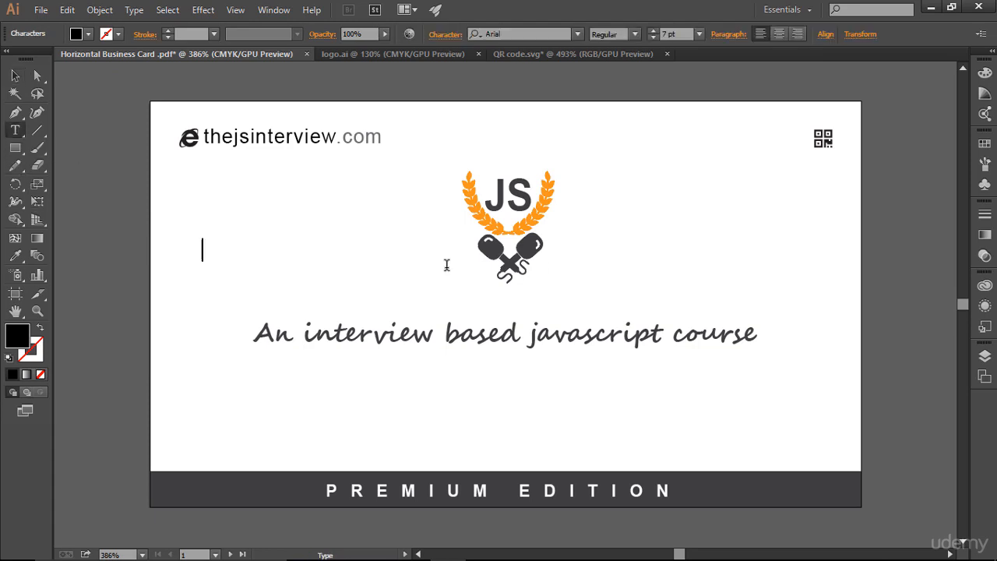
type("rahul  .")
Set the signature text's font to Brush Script Std Medium.
key("ctrl+a")
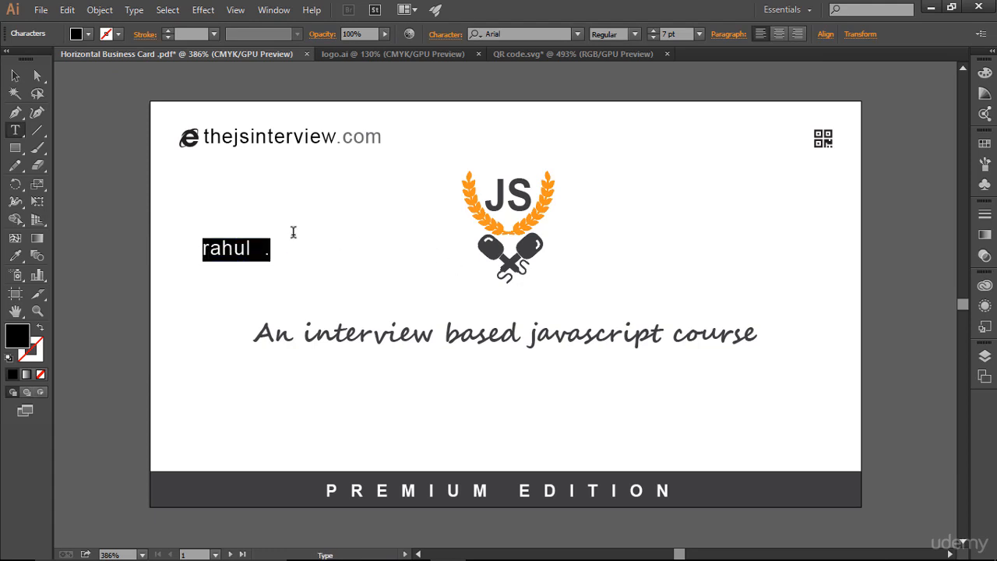
left_click(577, 34)
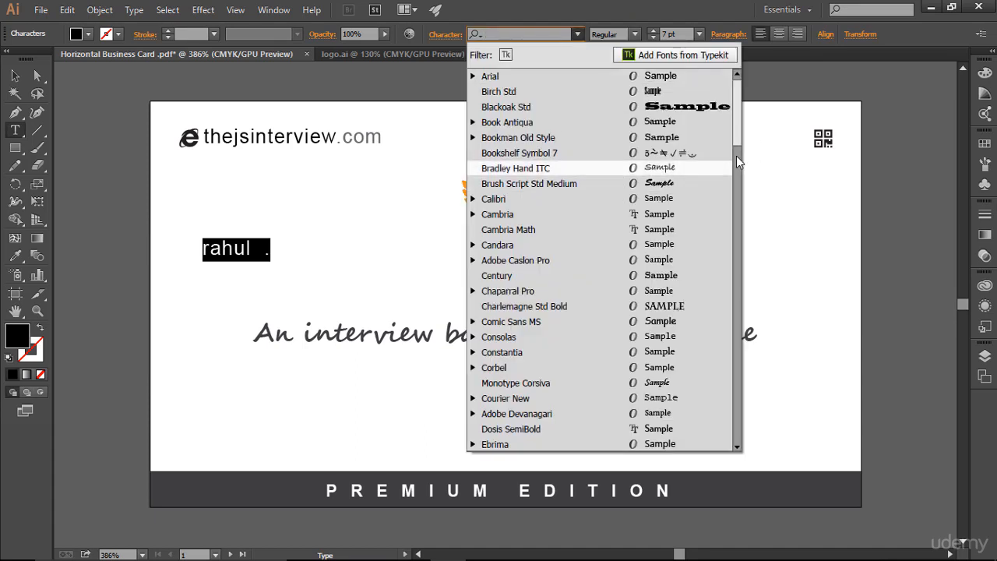
left_click(692, 180)
key("Right")
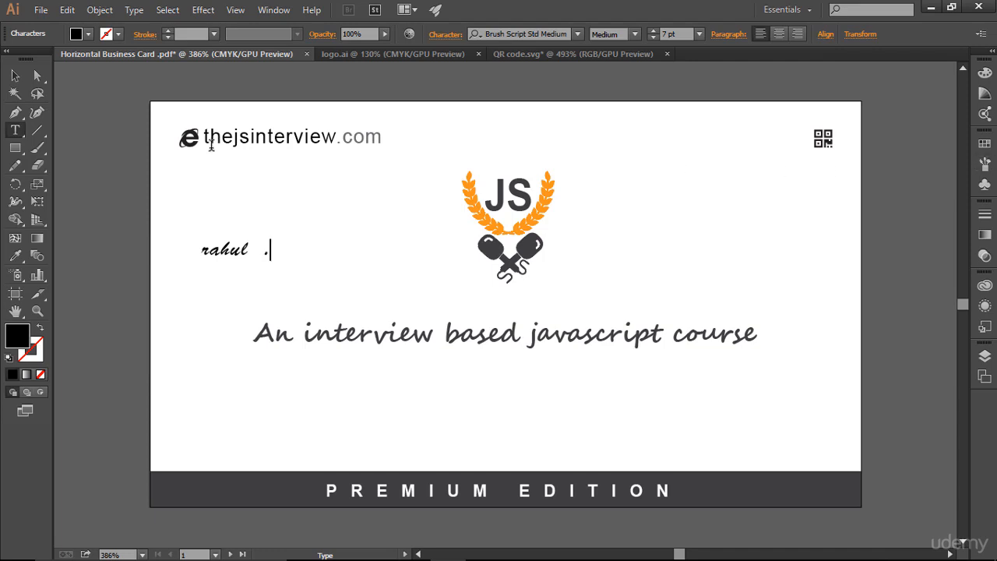
Move the signature below the tagline and rotate it so it slants upward.
left_click(17, 76)
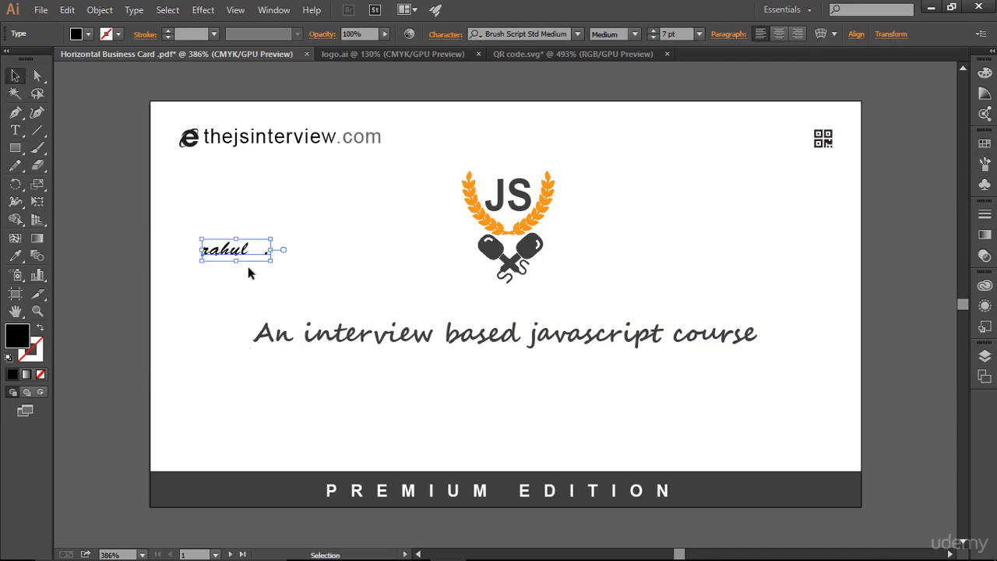
left_click_drag(239, 251, 487, 411)
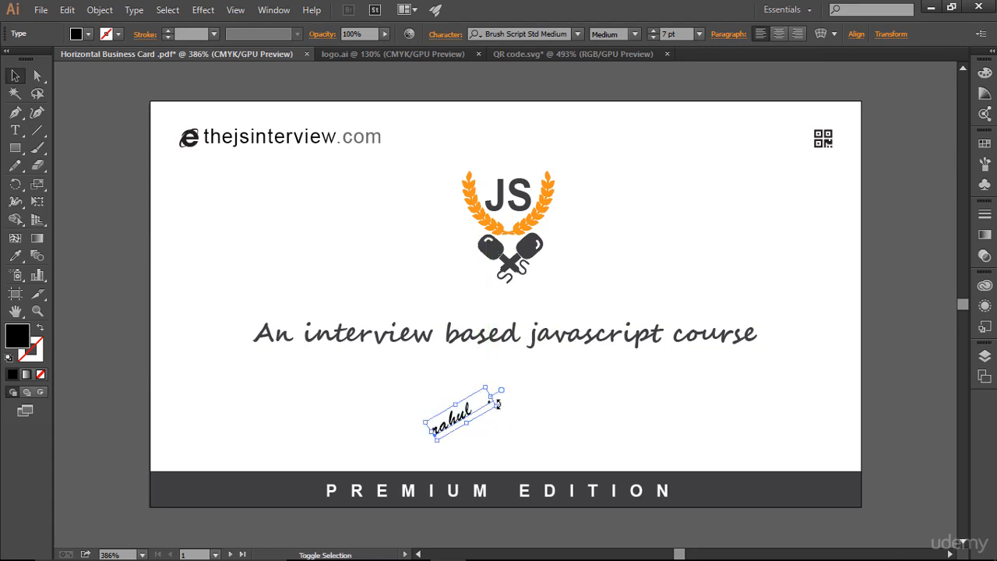
left_click_drag(497, 404, 530, 417)
left_click(577, 423)
left_click(488, 420)
left_click(766, 428)
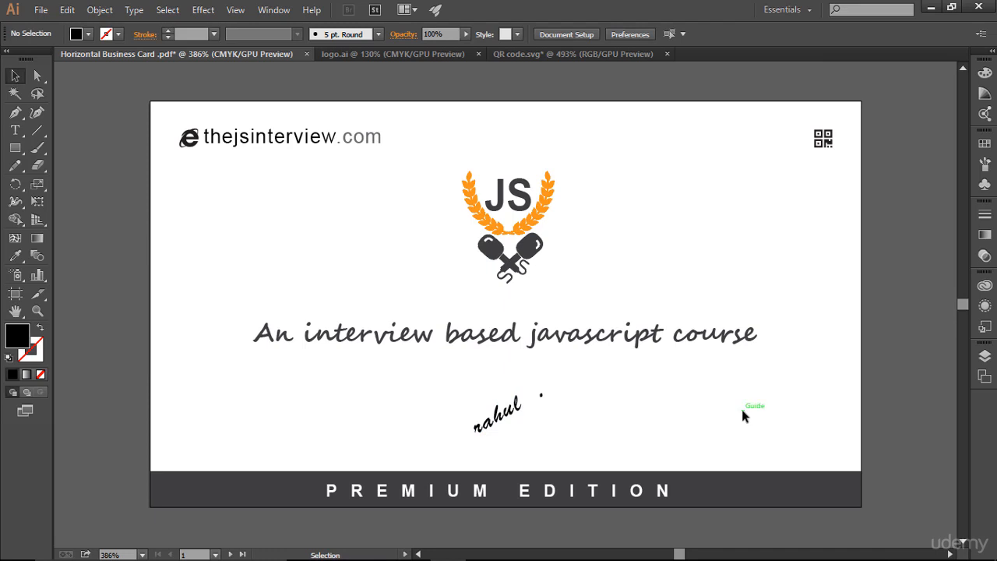
Draw a slanted underline beneath the signature with the Line Segment tool.
left_click_drag(33, 130, 70, 131)
left_click_drag(491, 246, 488, 427)
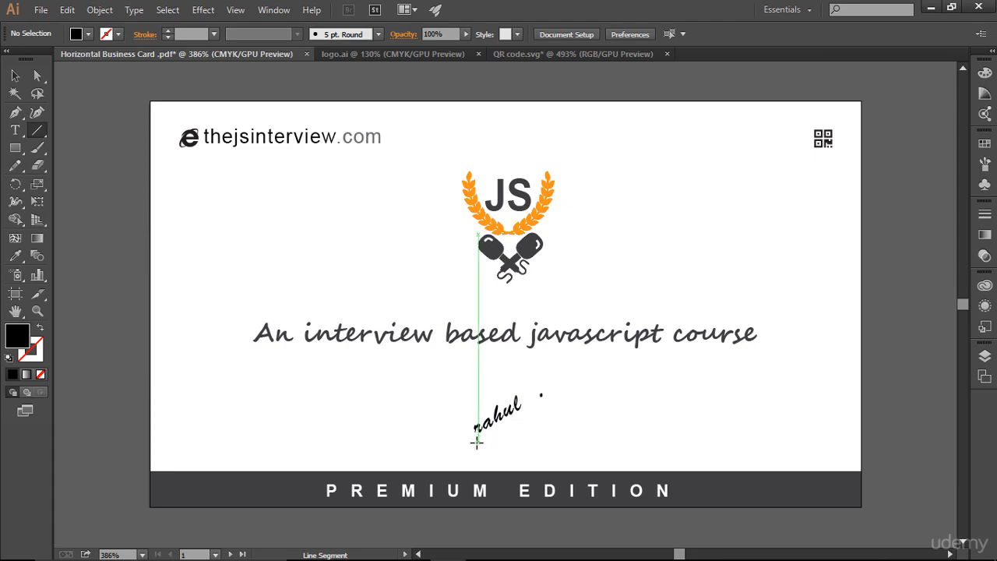
left_click_drag(477, 442, 543, 398)
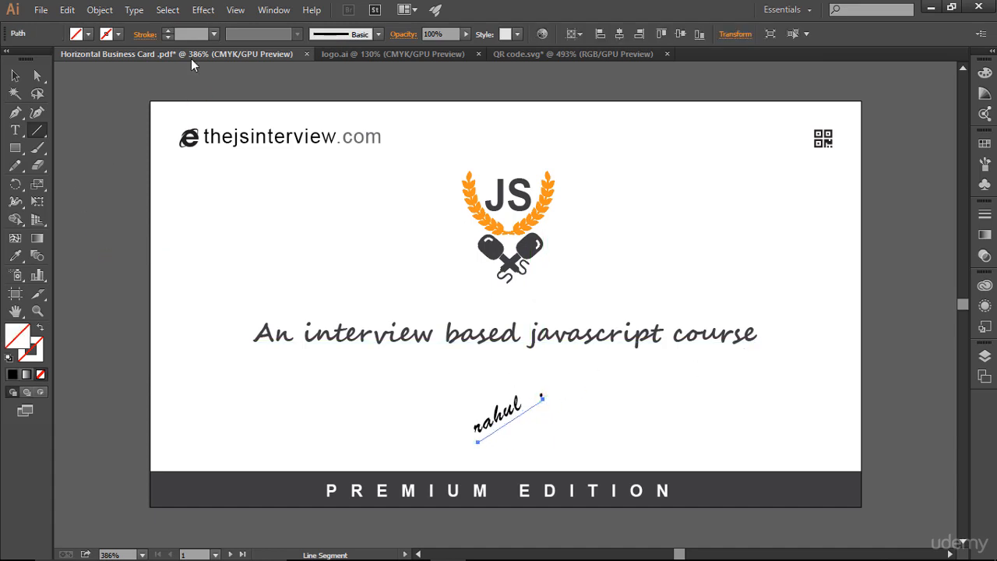
Apply a black stroke to the underline.
left_click(165, 31)
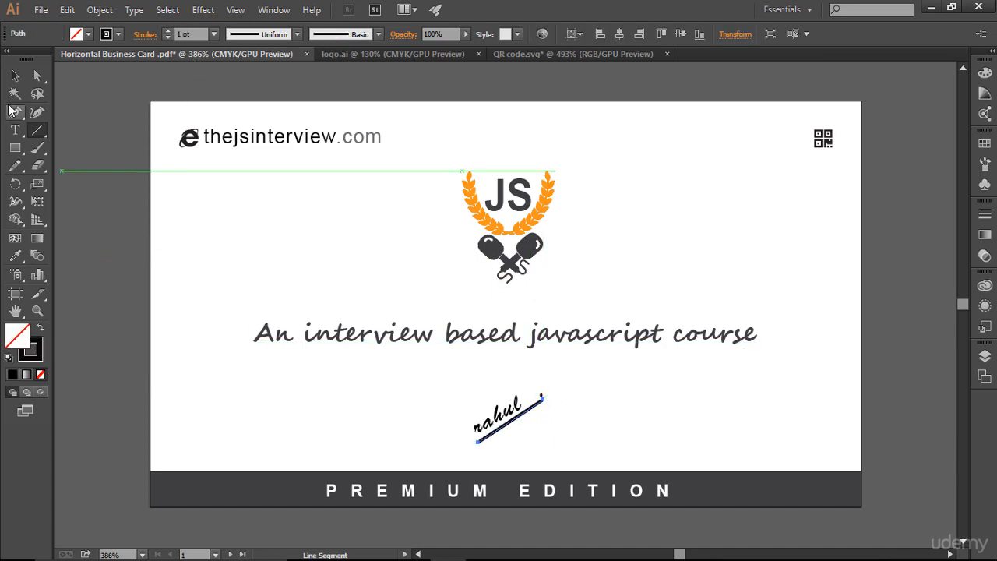
key("v")
left_click(604, 368)
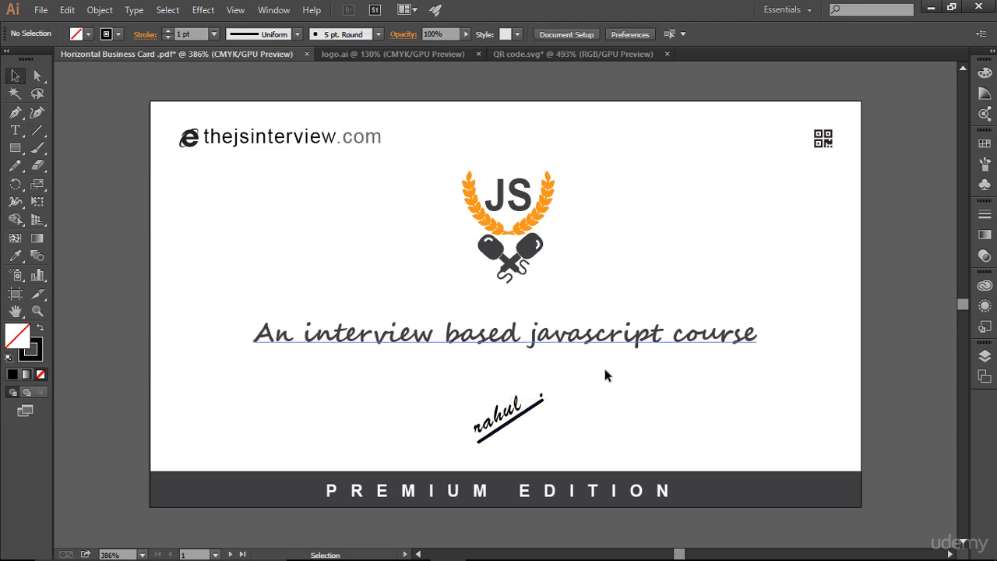
Set the underline's stroke weight to 0.5 pt.
left_click(538, 402)
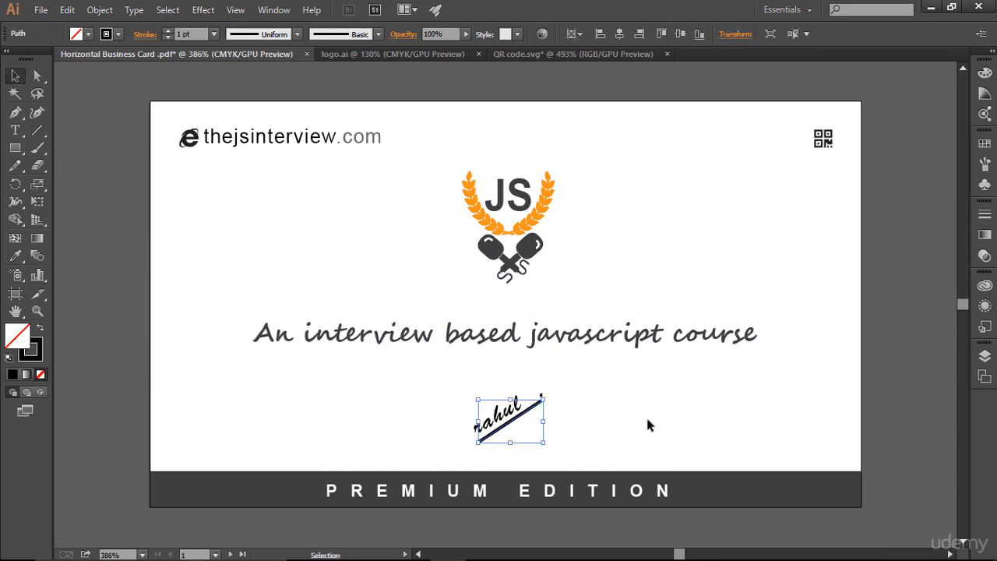
left_click(645, 414)
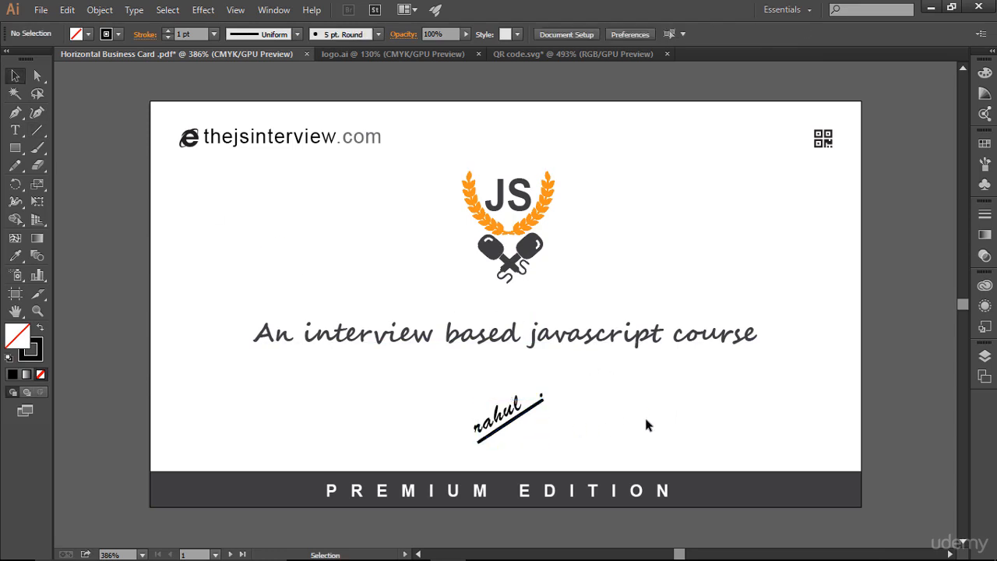
left_click(535, 407)
left_click_drag(196, 33, 178, 32)
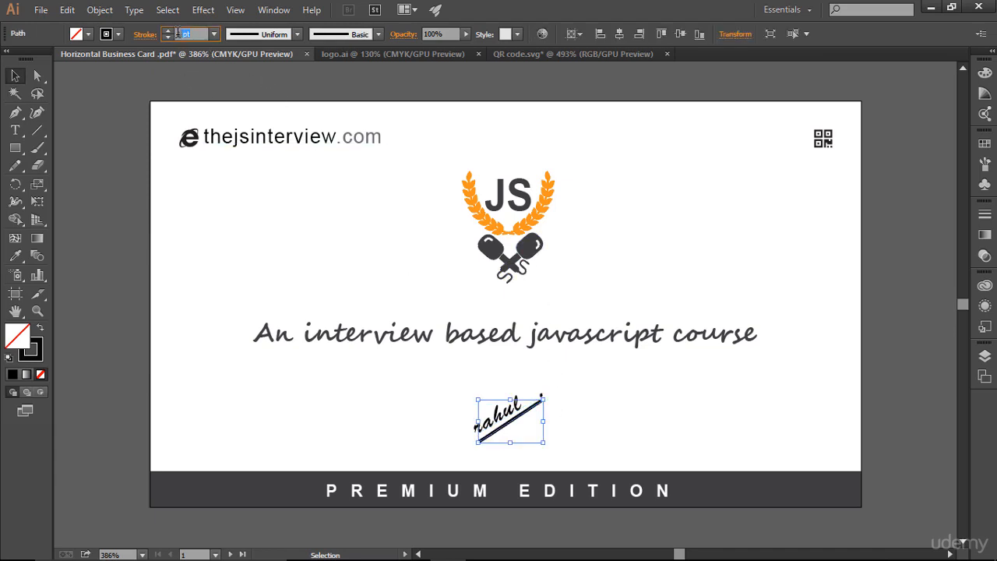
type("0.5")
key("Return")
left_click(592, 425)
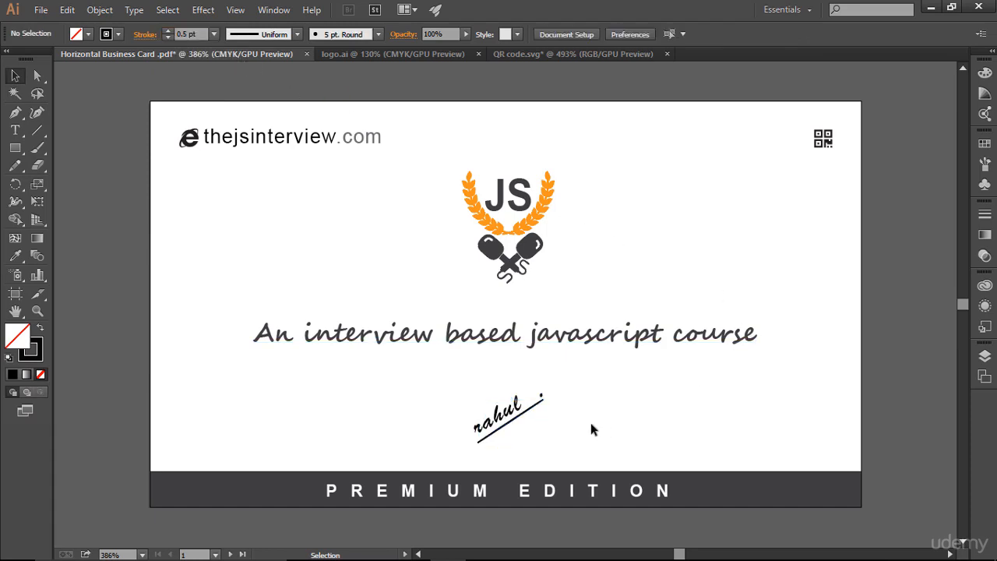
left_click(544, 397)
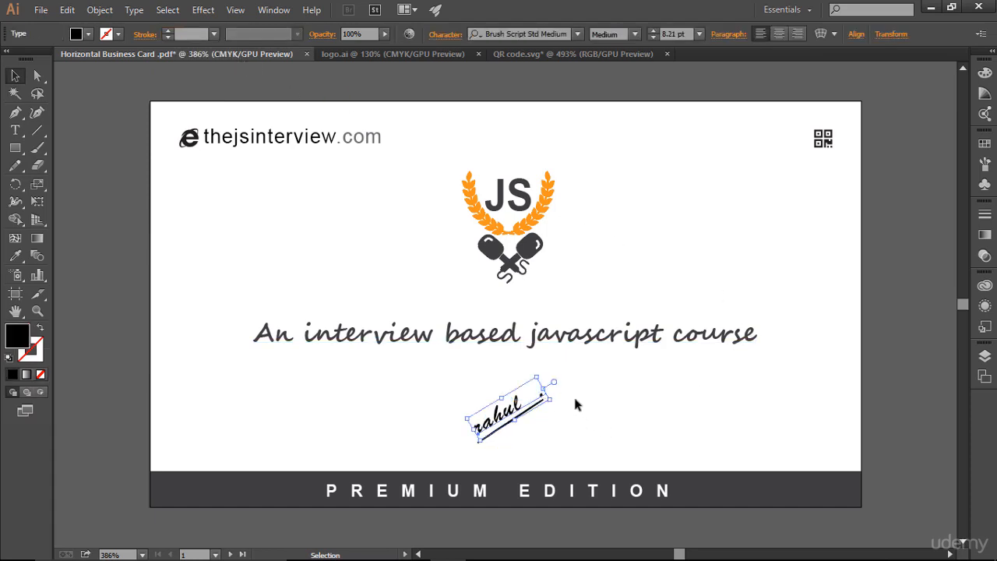
left_click(620, 417)
left_click(553, 399)
left_click(15, 130)
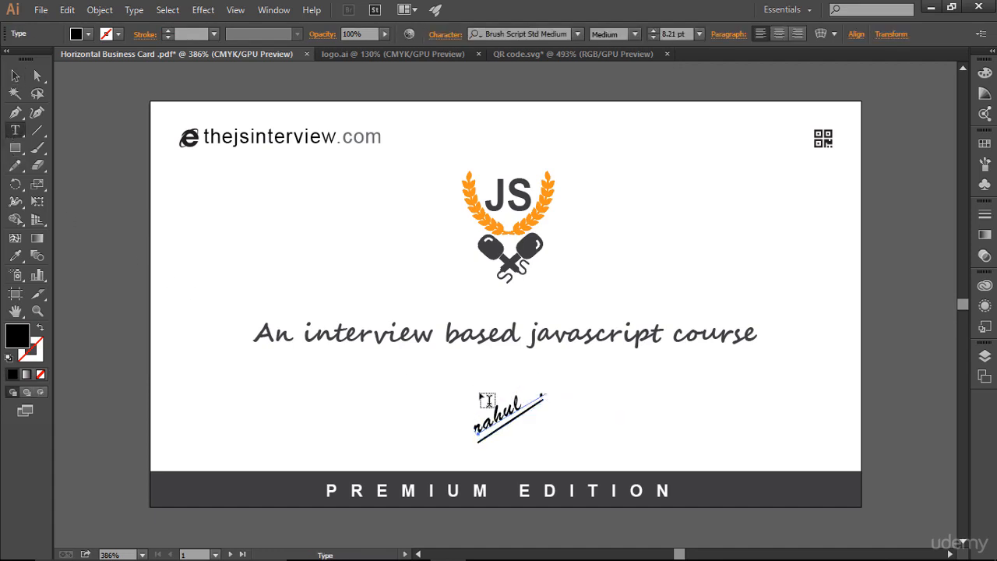
left_click(537, 397)
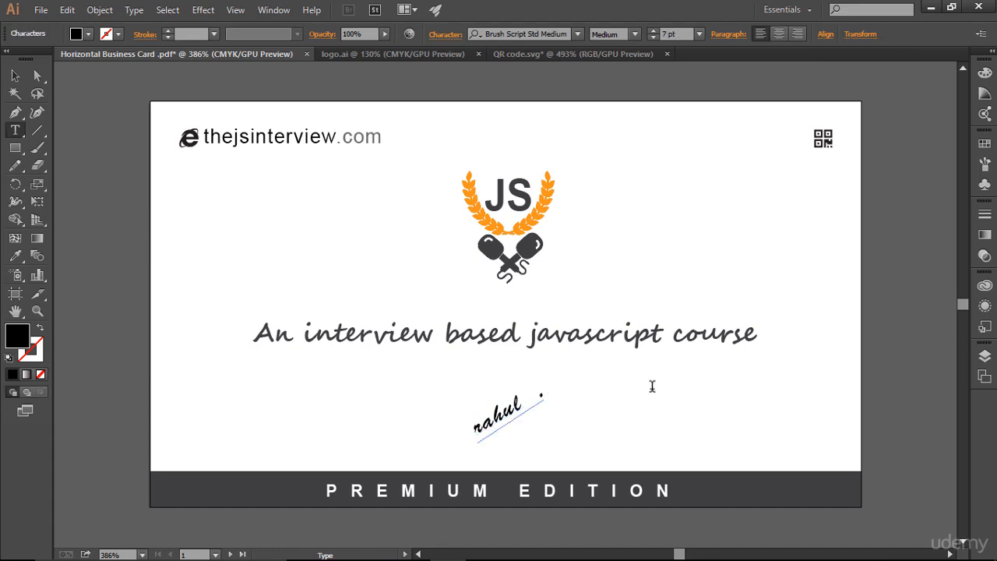
key("ctrl+z")
left_click(16, 76)
left_click(631, 456)
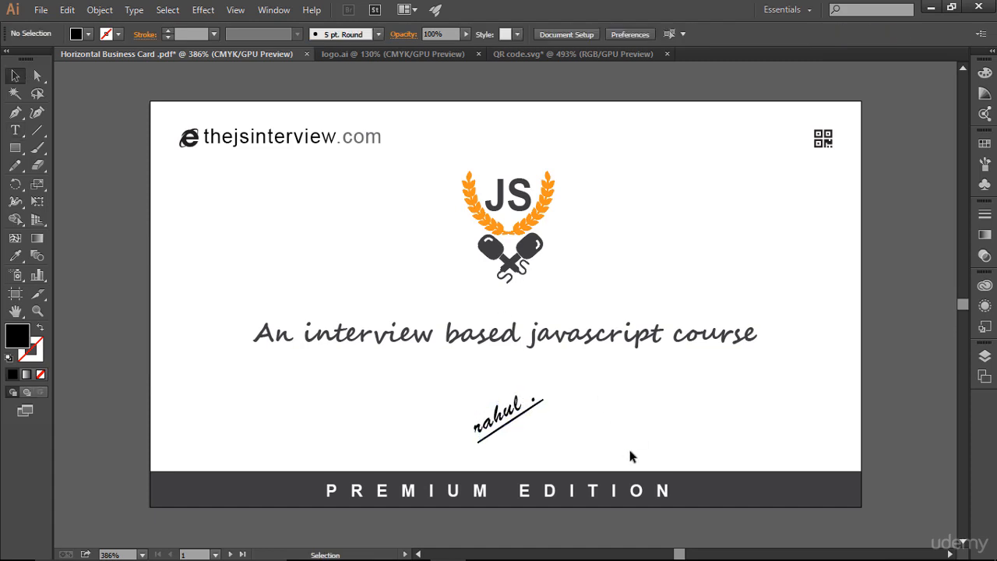
Nudge the underline slightly down and left so it sits under the signature.
left_click(511, 417)
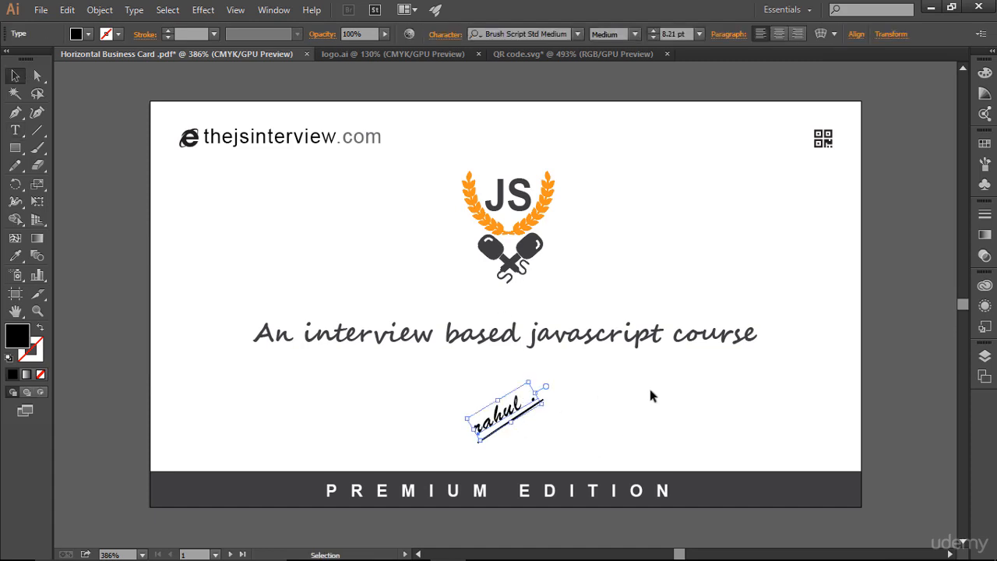
left_click(651, 391)
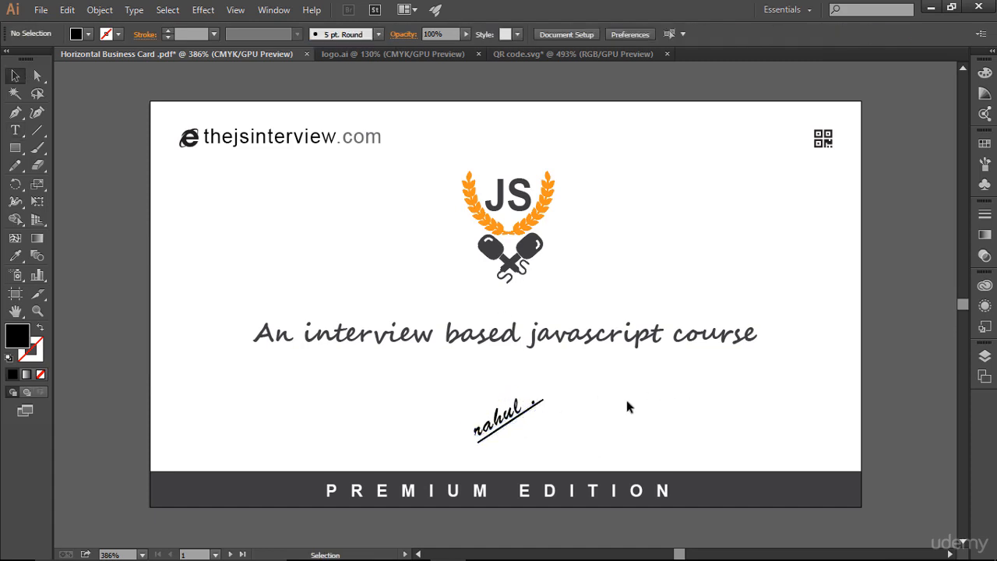
mouse_move(457, 406)
left_mouse_down()
mouse_move(566, 426)
mouse_move(457, 379)
mouse_move(547, 399)
left_mouse_up()
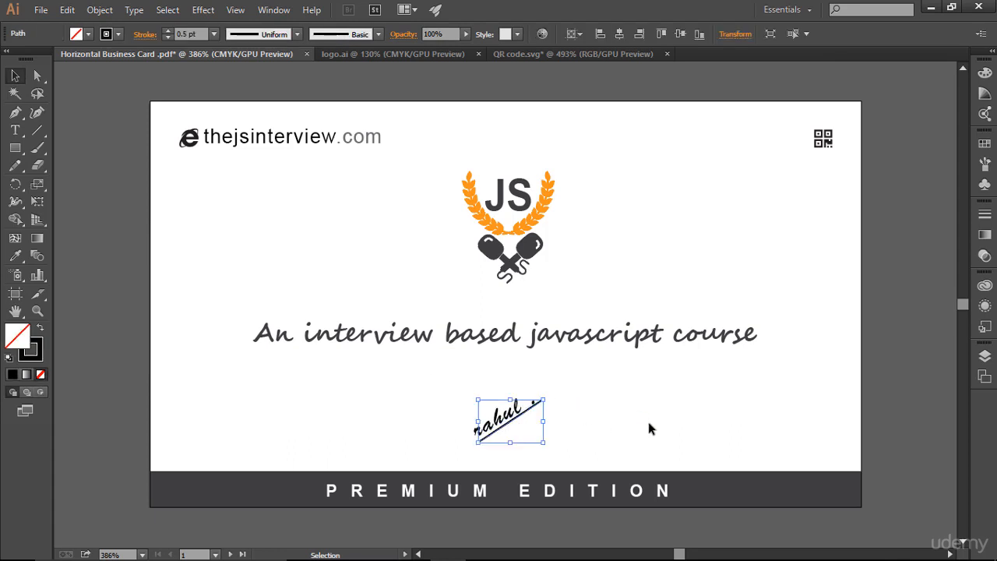
key("Down")
key("Left")
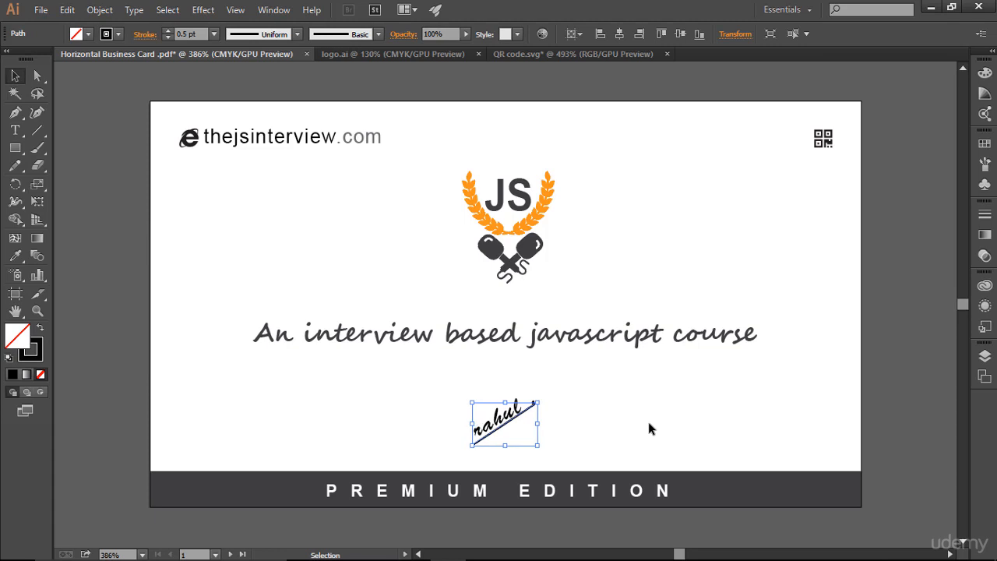
left_click(648, 422)
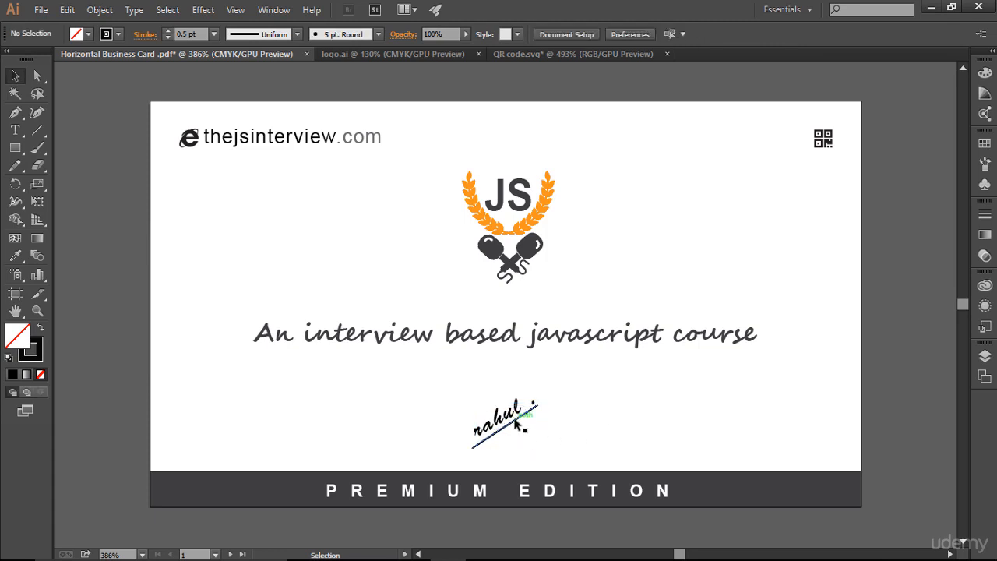
left_click(478, 443)
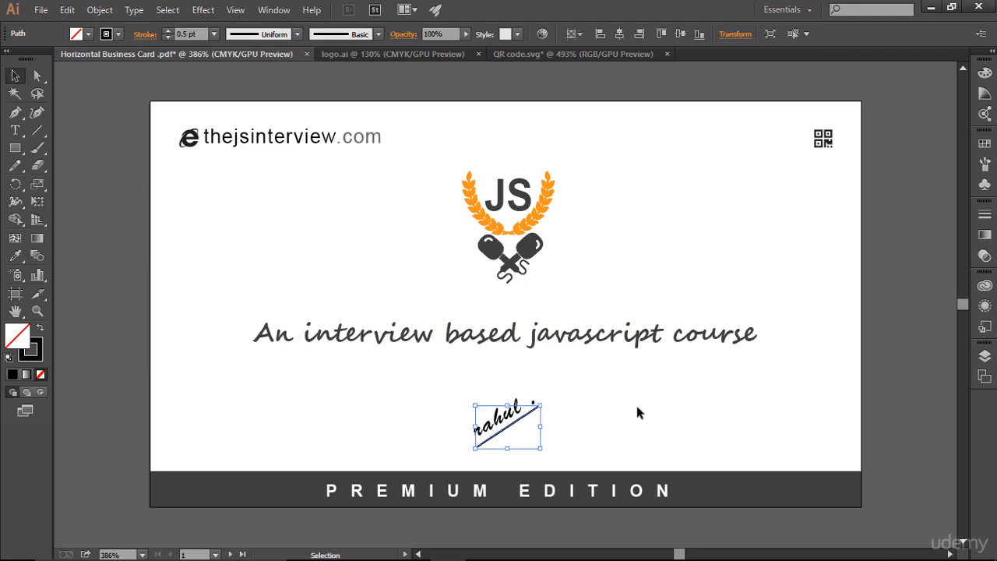
left_click(666, 413)
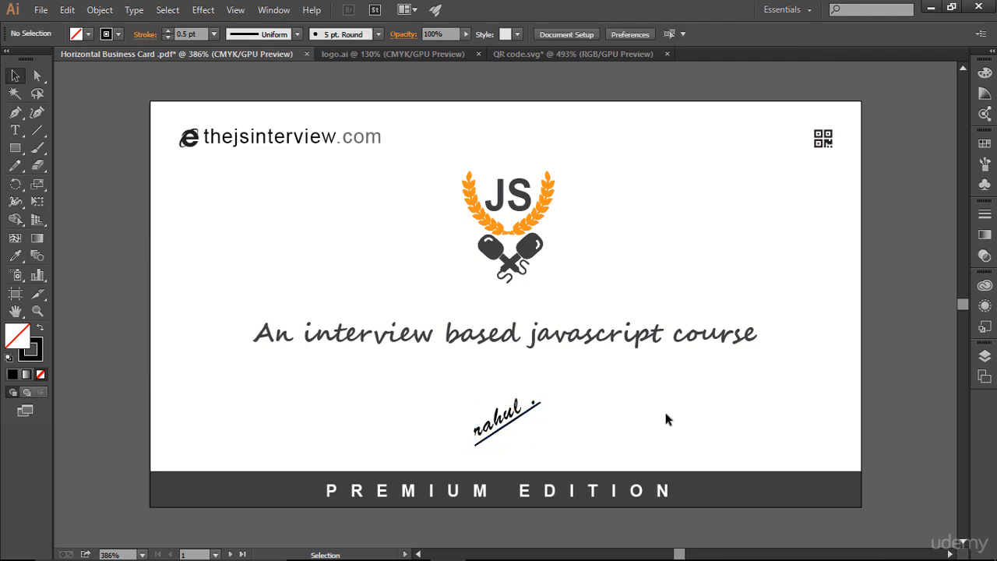
Select the signature and underline together and rotate them slightly.
left_click_drag(416, 372, 600, 460)
left_click_drag(544, 386, 548, 397)
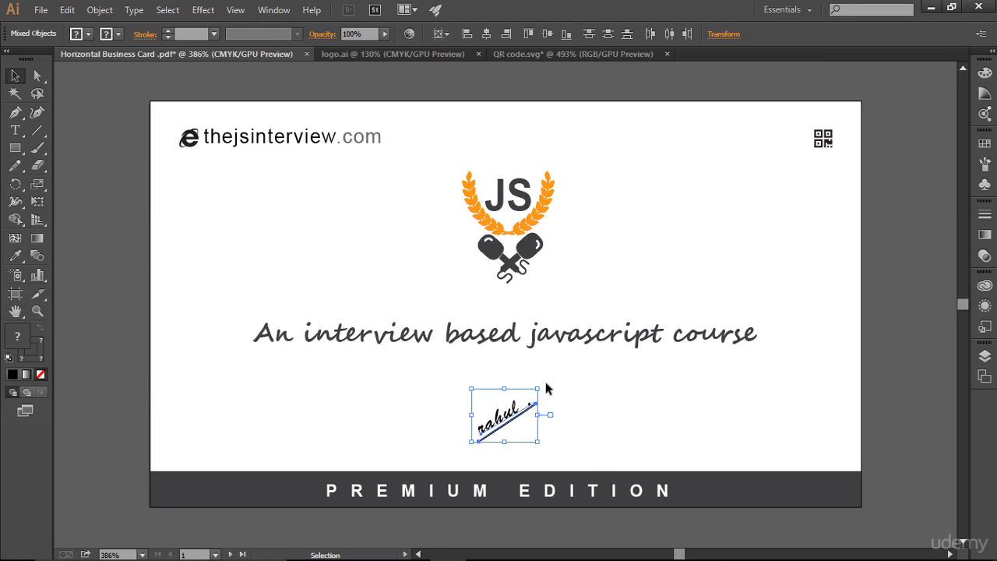
left_click_drag(542, 384, 550, 391)
left_click(640, 411)
left_click(507, 428)
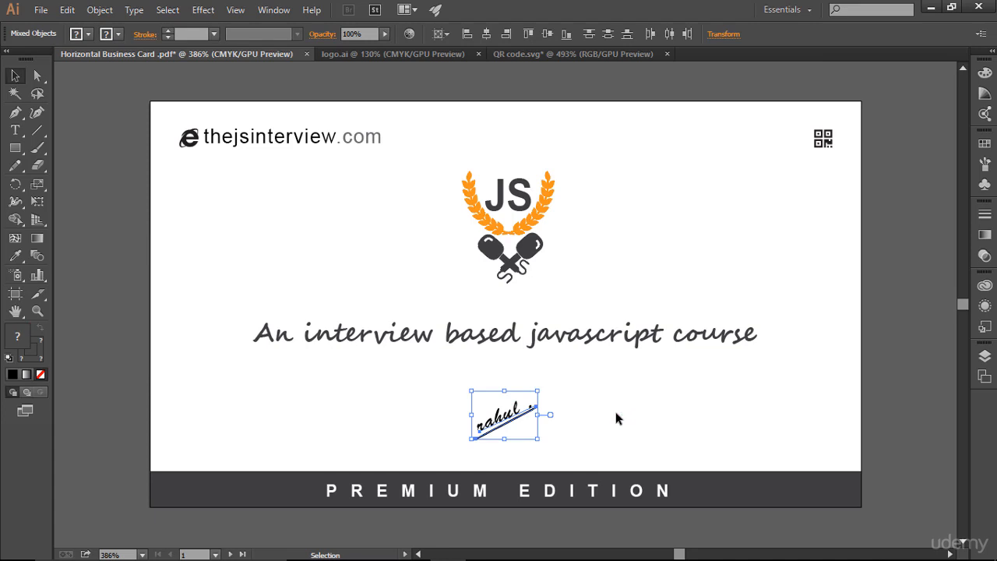
Nudge the signature and underline slightly right and up against the guides.
key("ctrl+semicolon")
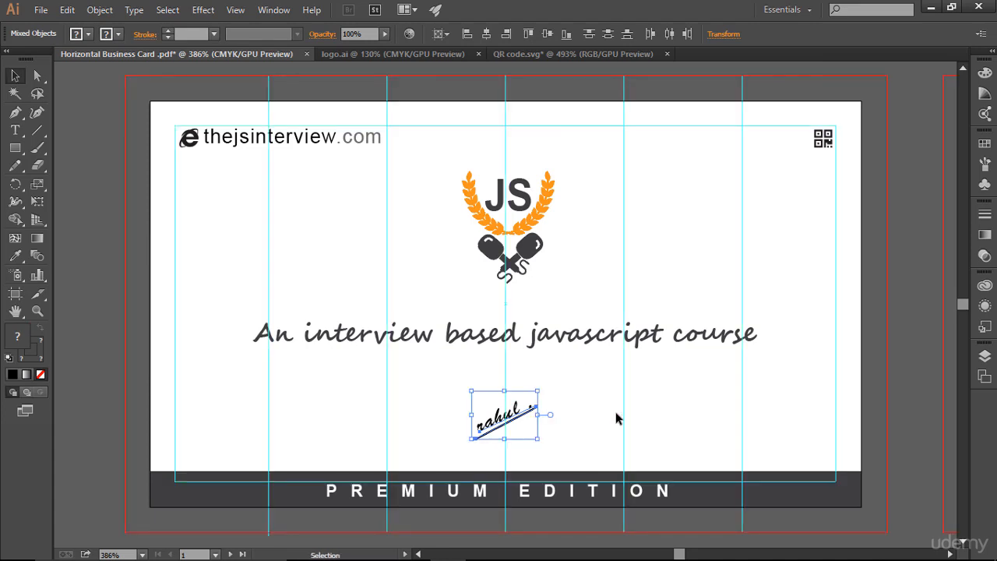
key("Right")
key("Right")
key("Up")
key("Up")
key("Up")
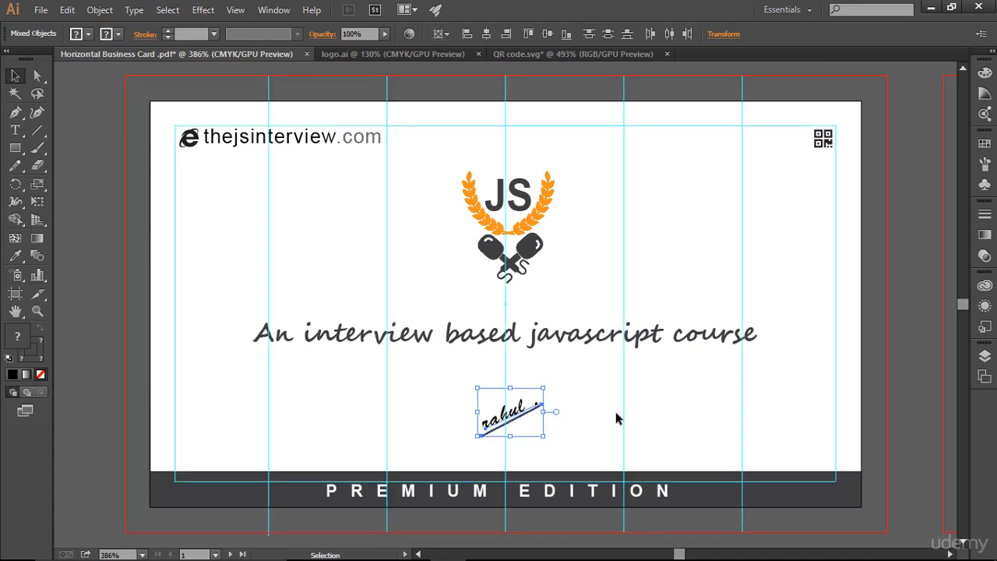
left_click(679, 413)
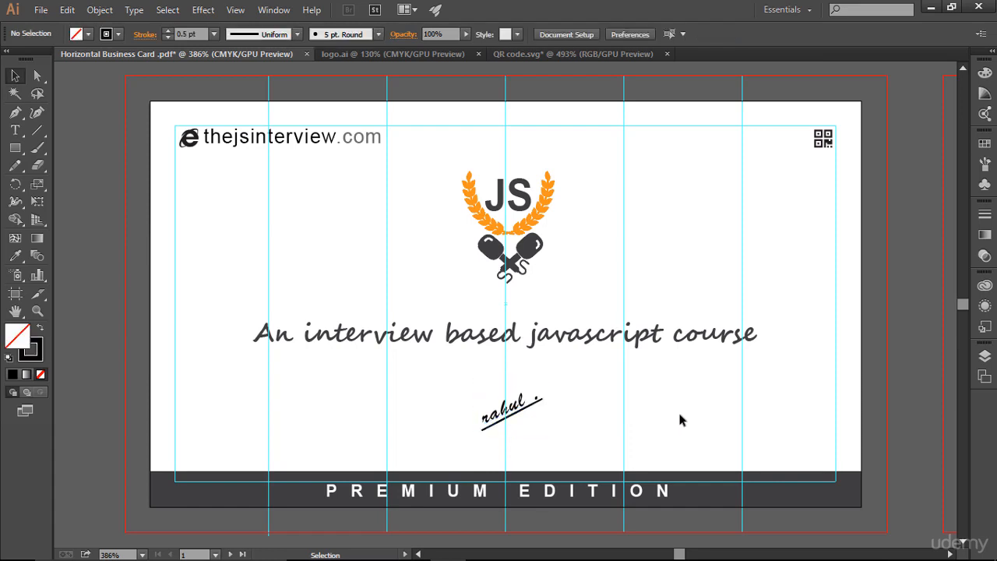
Rotate the signature and underline together a little further.
left_click_drag(471, 383, 567, 429)
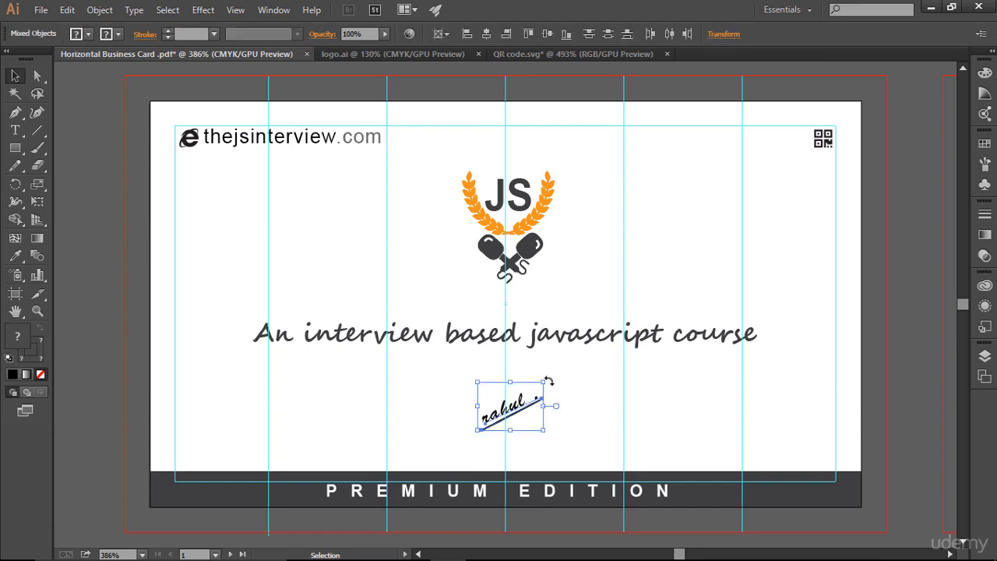
left_click_drag(543, 383, 546, 379)
left_click(681, 416)
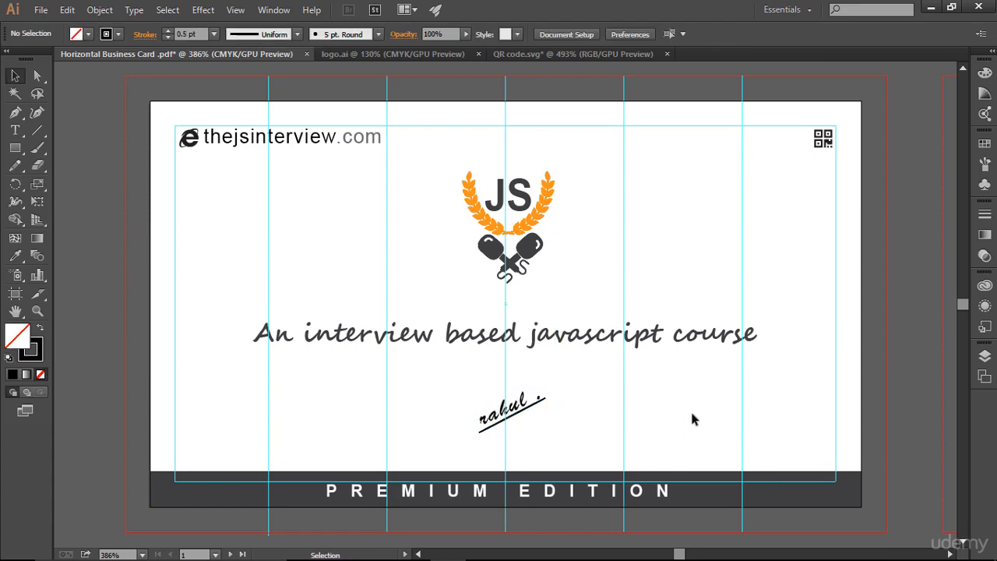
Hide the guides to preview the card with the signature.
key("a")
key("ctrl+semicolon")
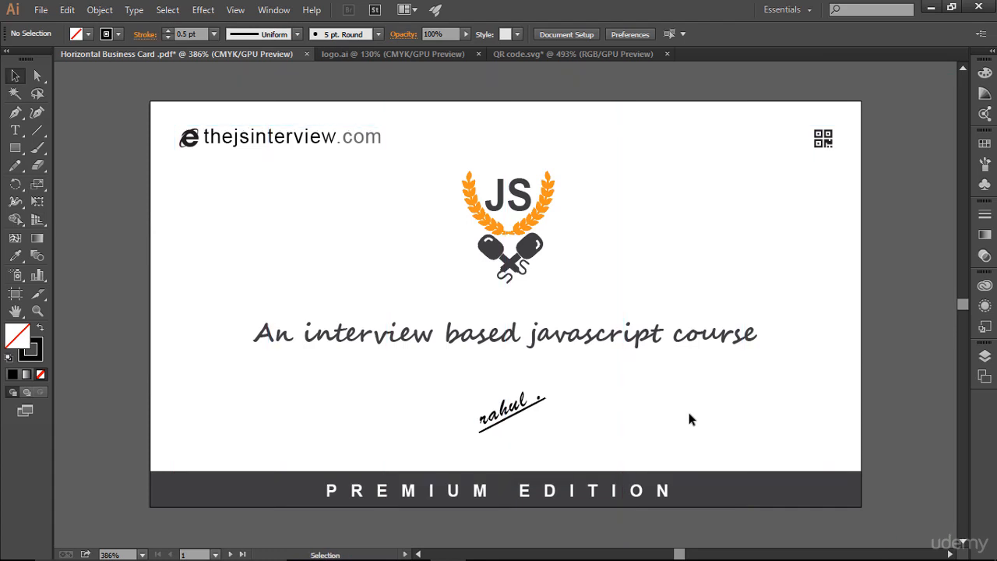
key("ctrl")
left_click(547, 261)
left_click(594, 276)
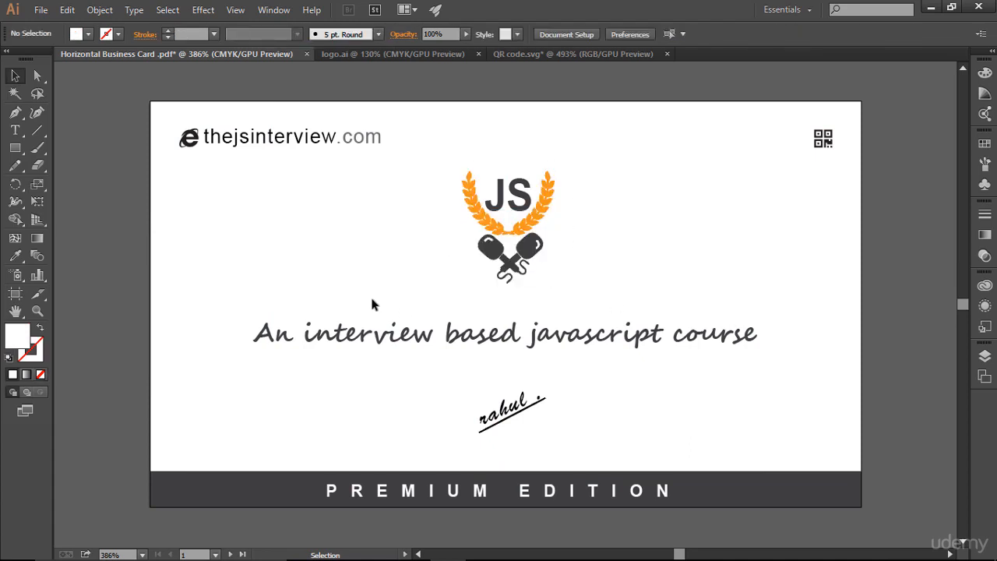
left_click(331, 332)
left_click(635, 414)
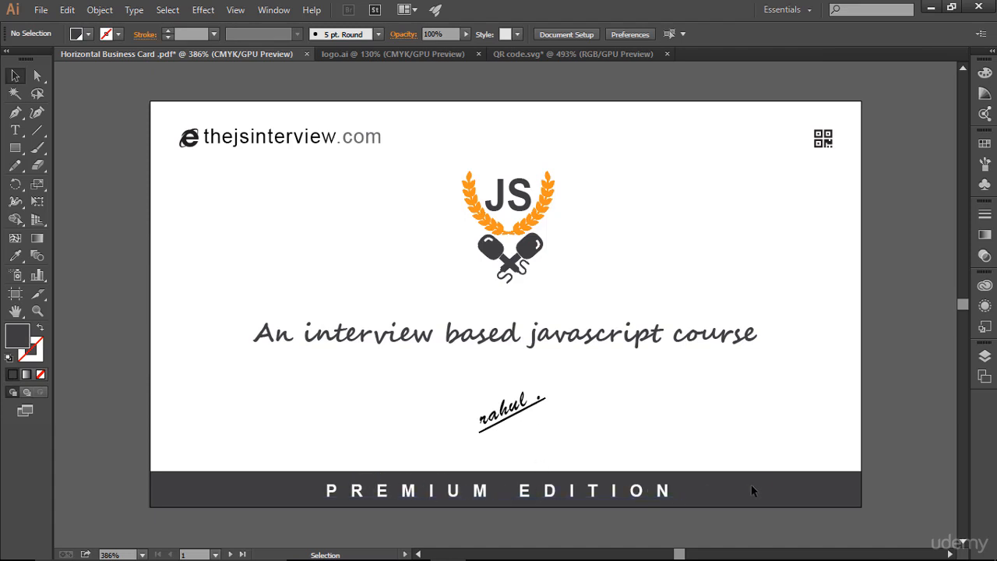
left_click_drag(167, 112, 405, 202)
left_click(405, 202)
left_click_drag(779, 114, 848, 167)
left_click(826, 215)
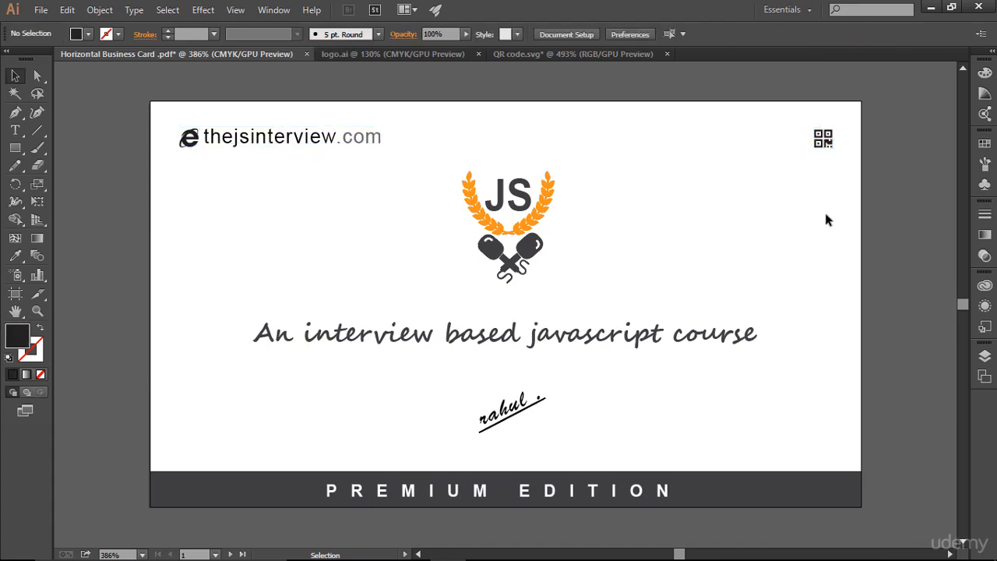
Draw a dark-filled rectangle covering the whole second artboard, snapped to its edges.
key("ctrl+minus")
key("ctrl+minus")
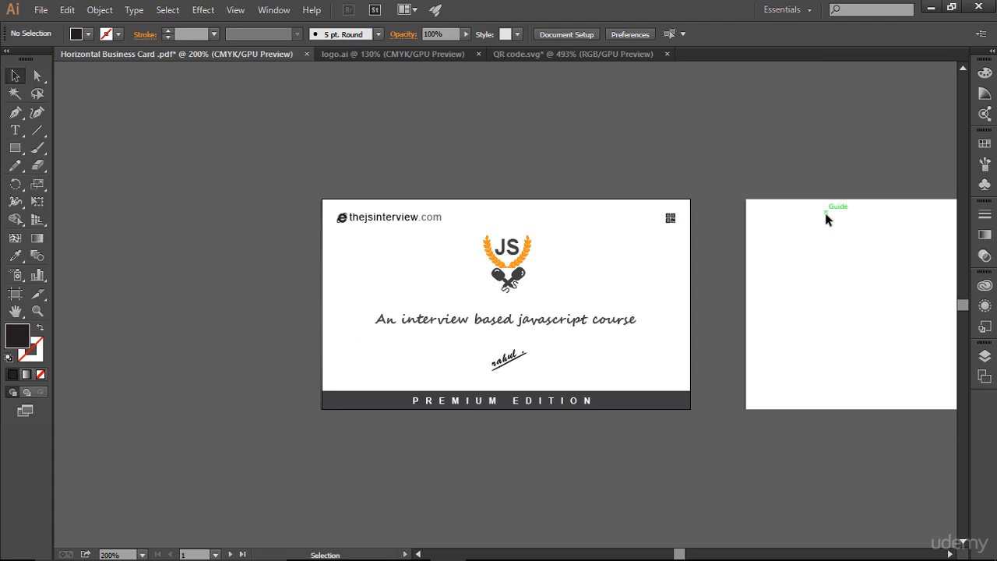
key("space")
left_click_drag(668, 300, 488, 263)
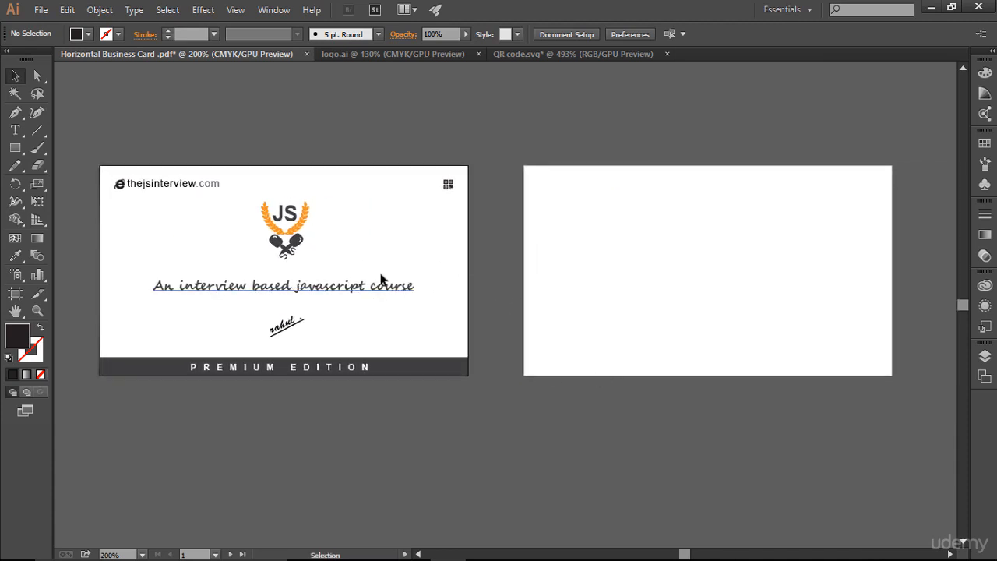
key("space")
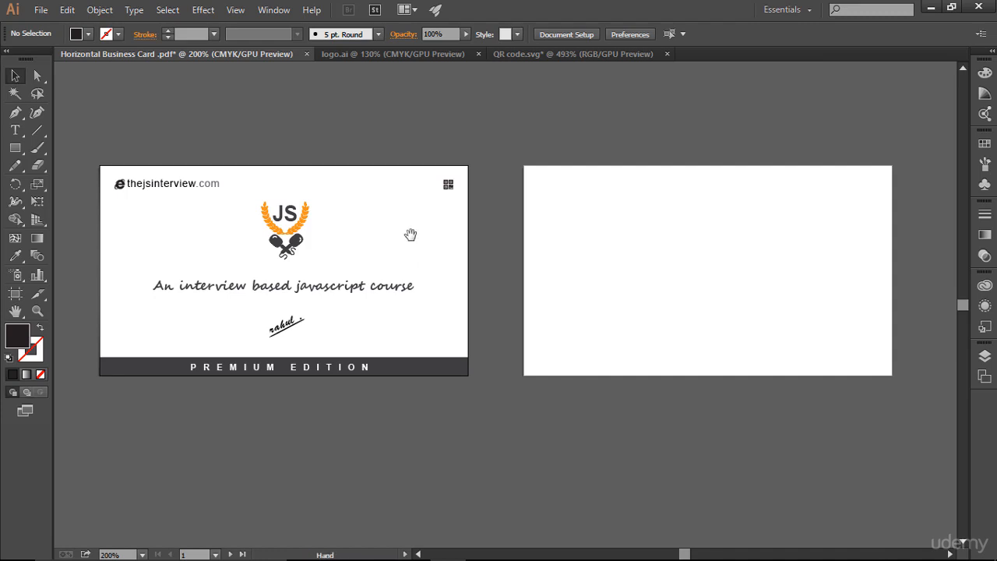
left_click_drag(410, 234, 226, 274)
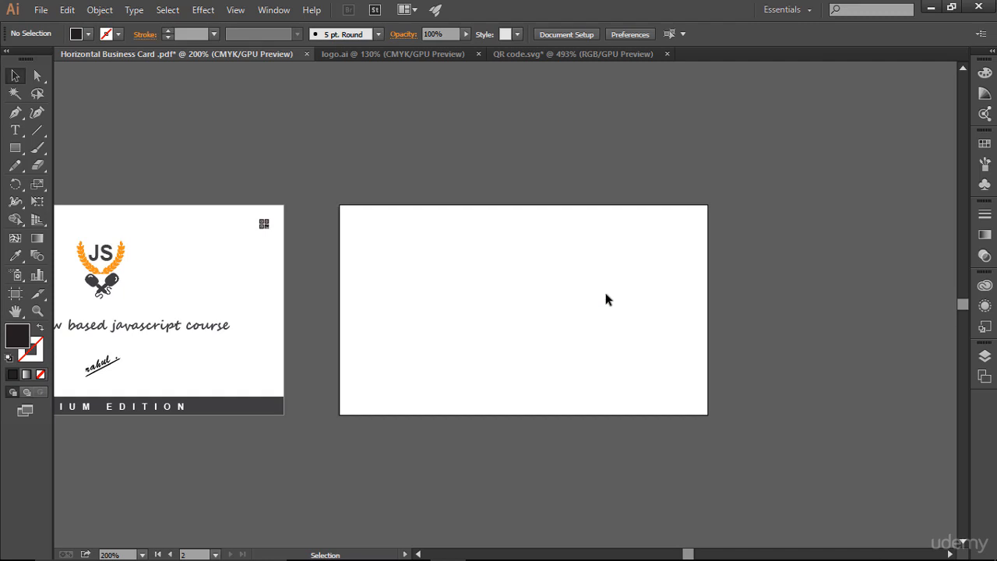
key("ctrl+0")
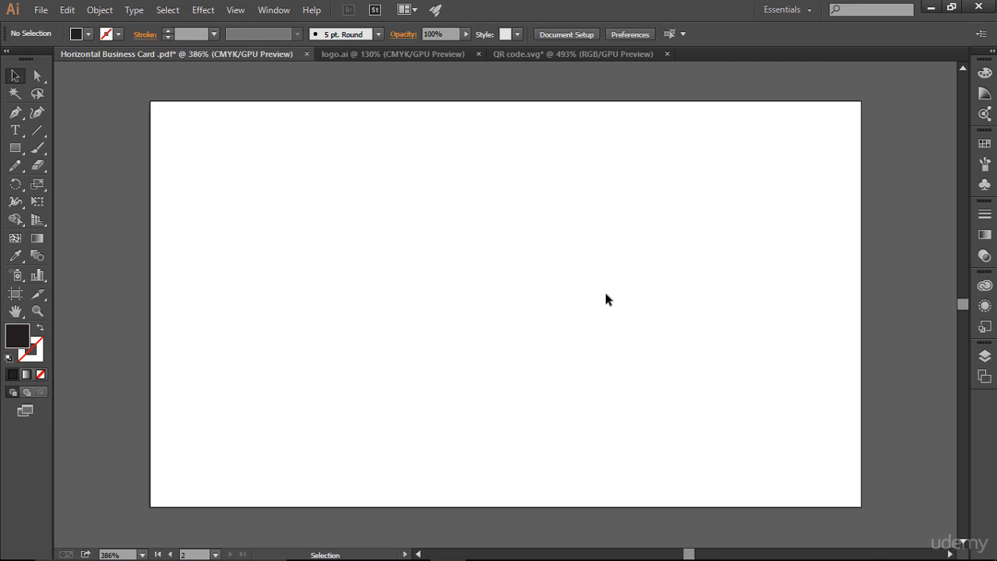
key("ctrl+semicolon")
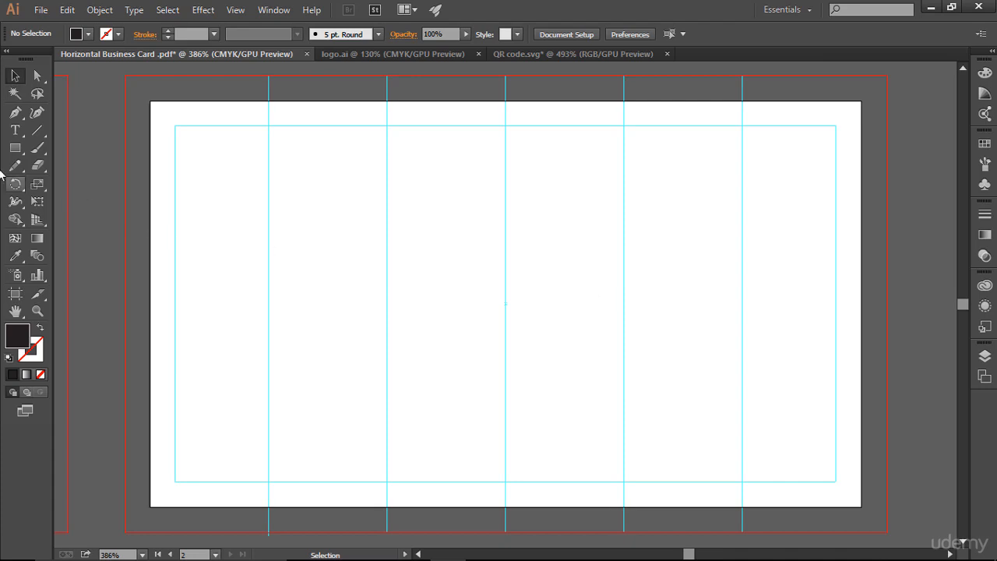
left_click_drag(15, 148, 57, 153)
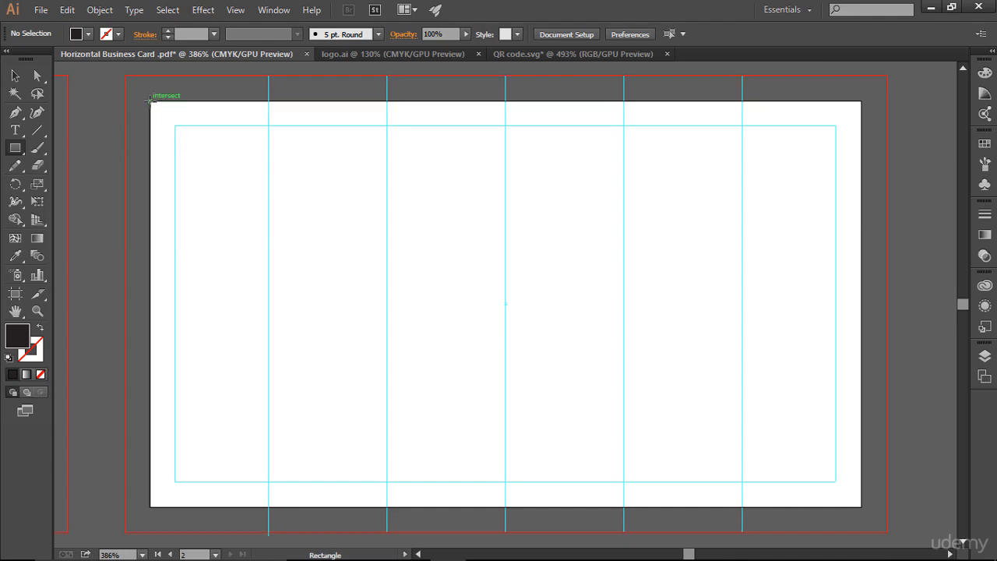
left_click_drag(152, 102, 861, 509)
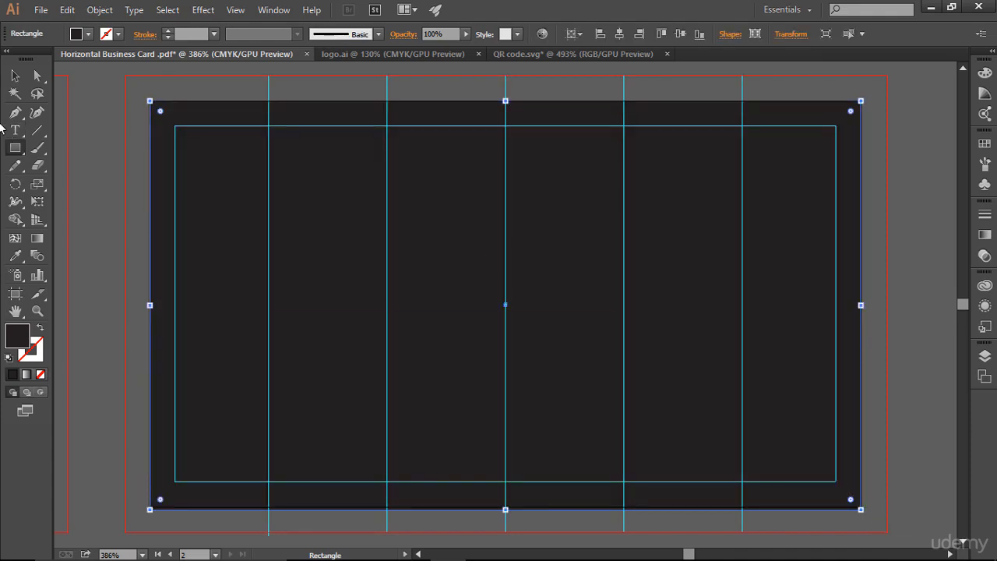
key("v")
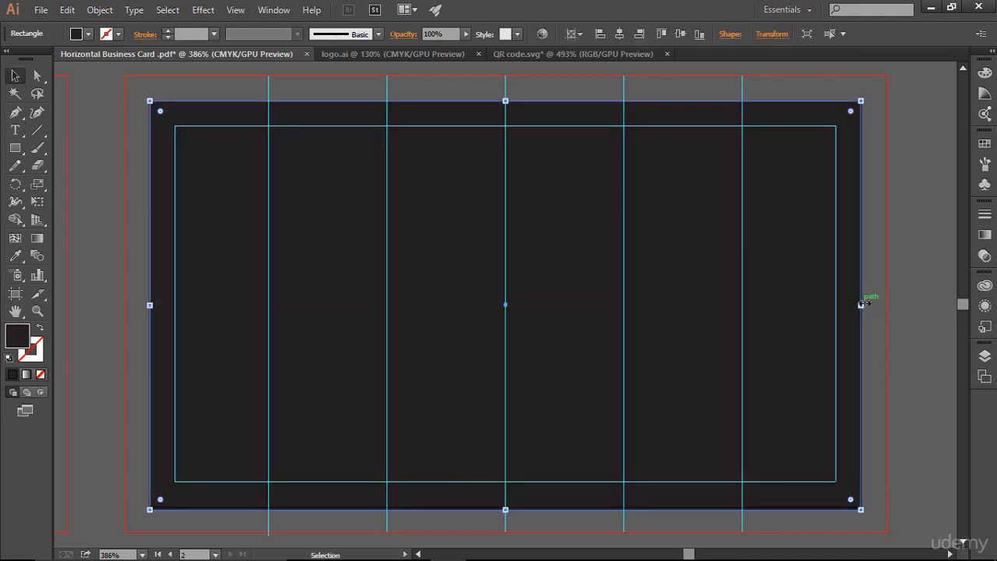
Resize the rectangle to the artboard's left half, then duplicate it onto the right half.
left_click_drag(861, 305, 505, 310)
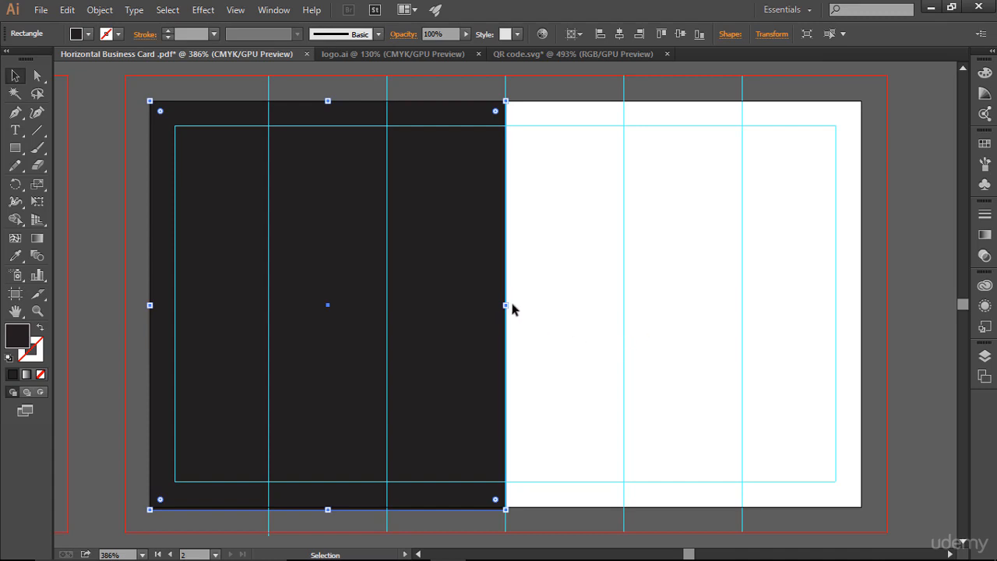
key("ctrl+shift+a")
left_click_drag(436, 255, 790, 263)
key("shift")
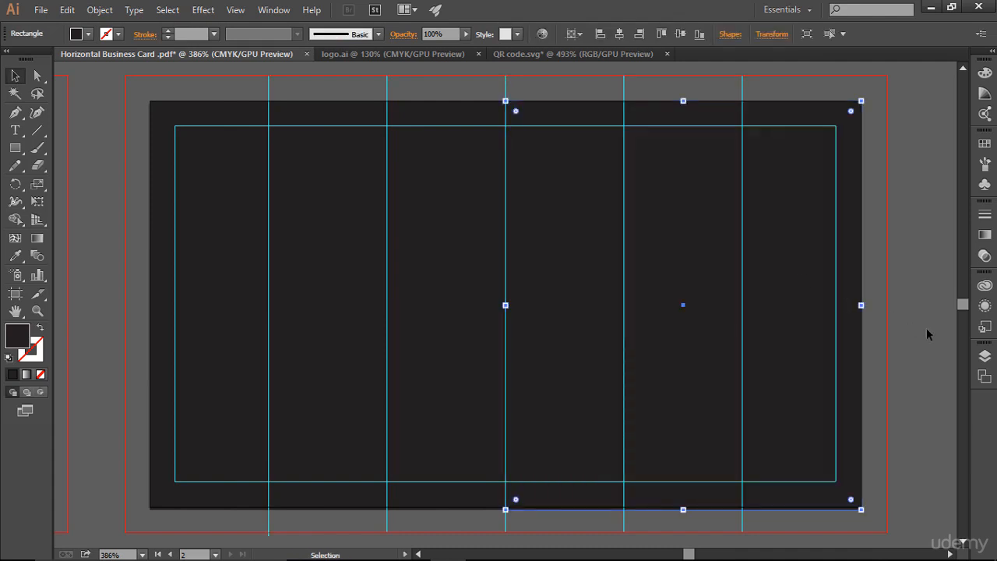
left_click(926, 328)
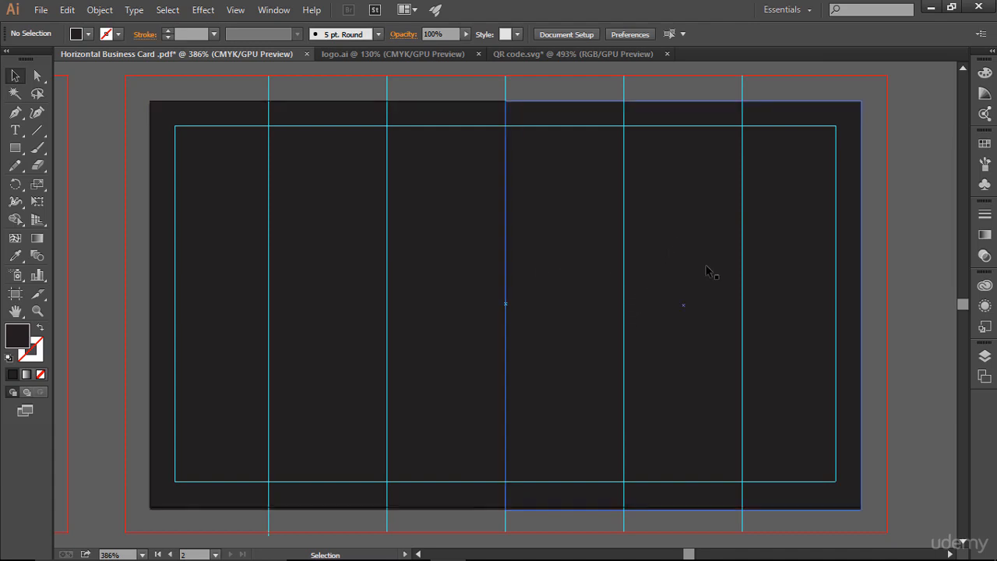
Fill the left-half rectangle with white.
left_click(434, 188)
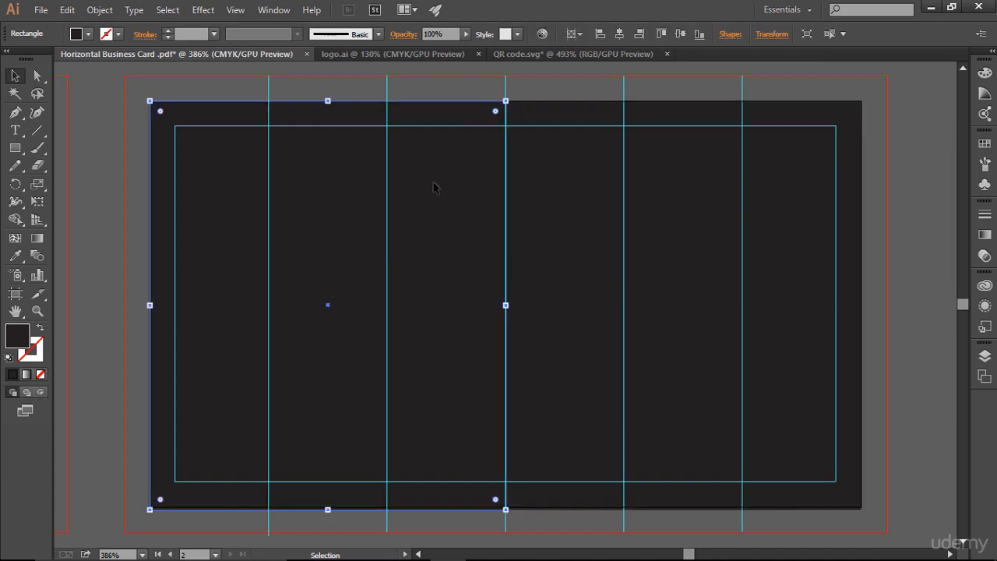
left_click(984, 143)
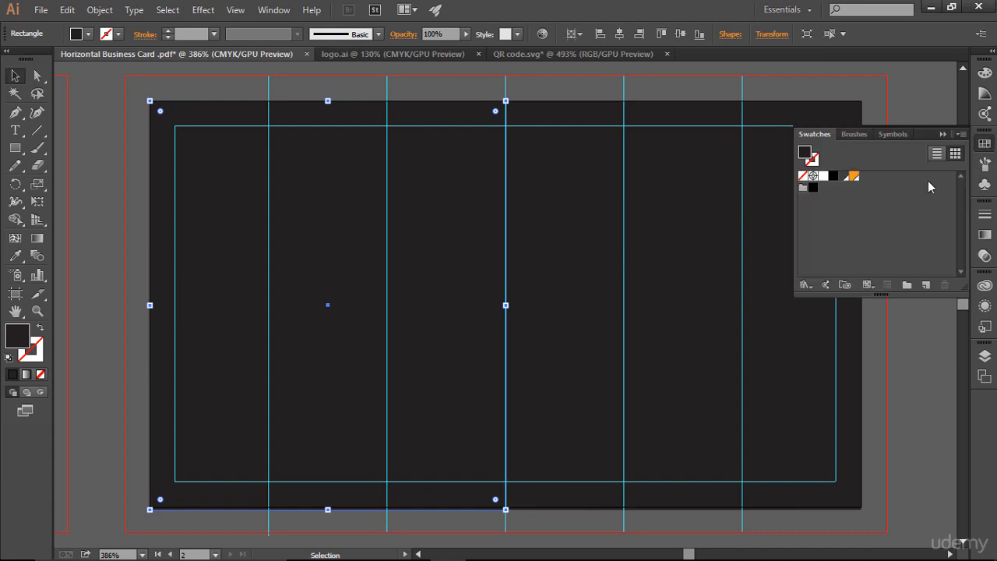
left_click(824, 176)
left_click(943, 134)
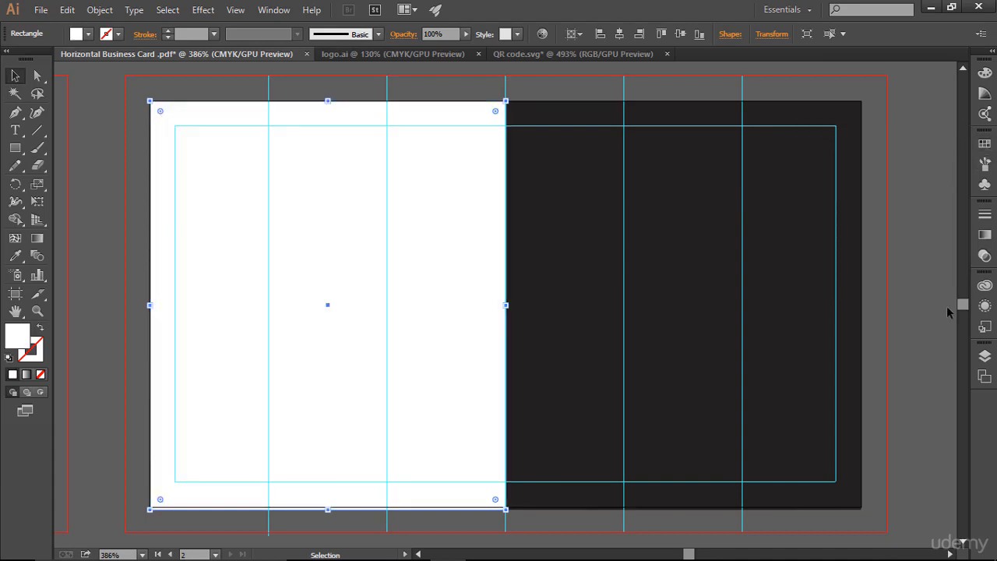
Lock both half-artboard rectangles so they cannot be selected.
left_click(985, 355)
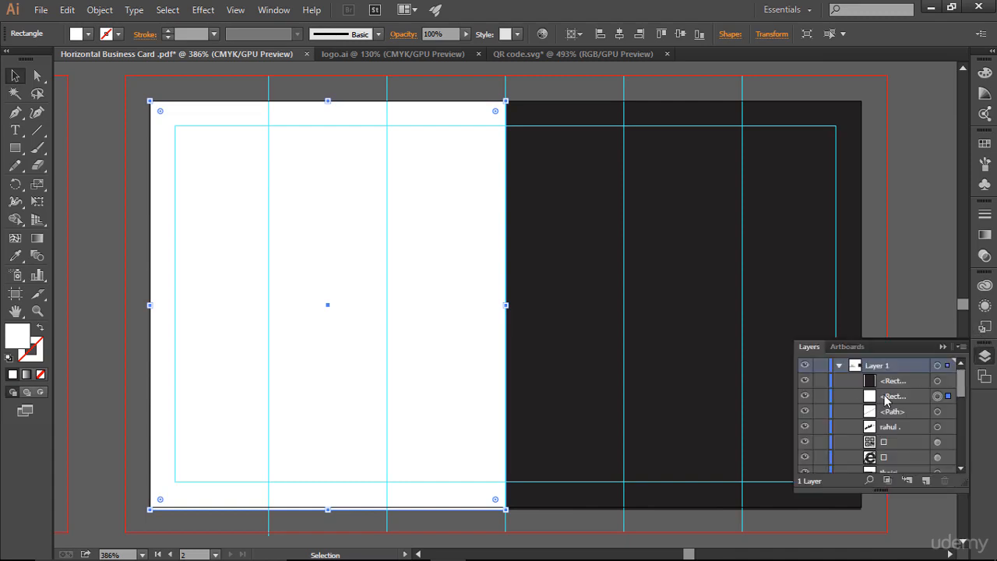
left_click(821, 396)
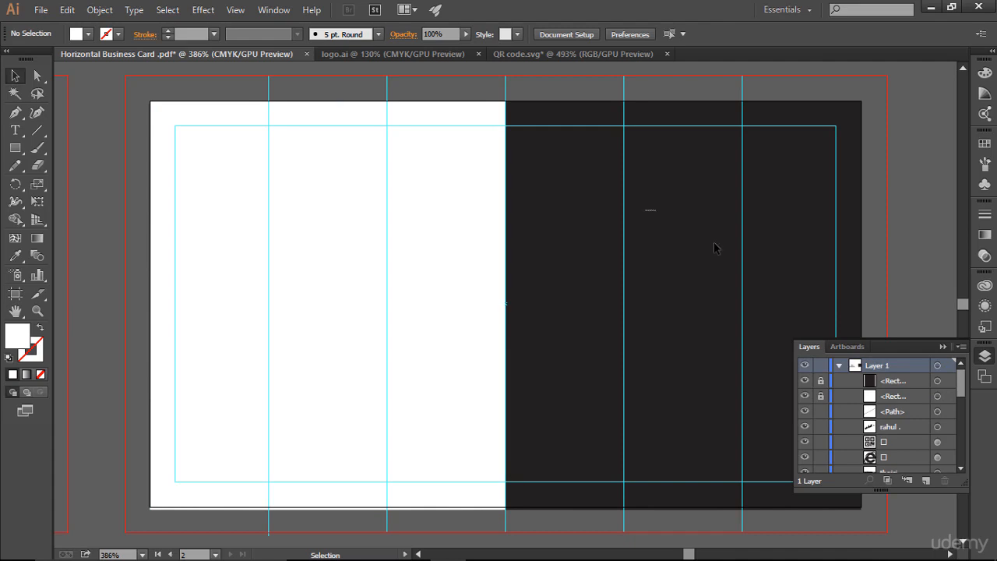
left_click(944, 347)
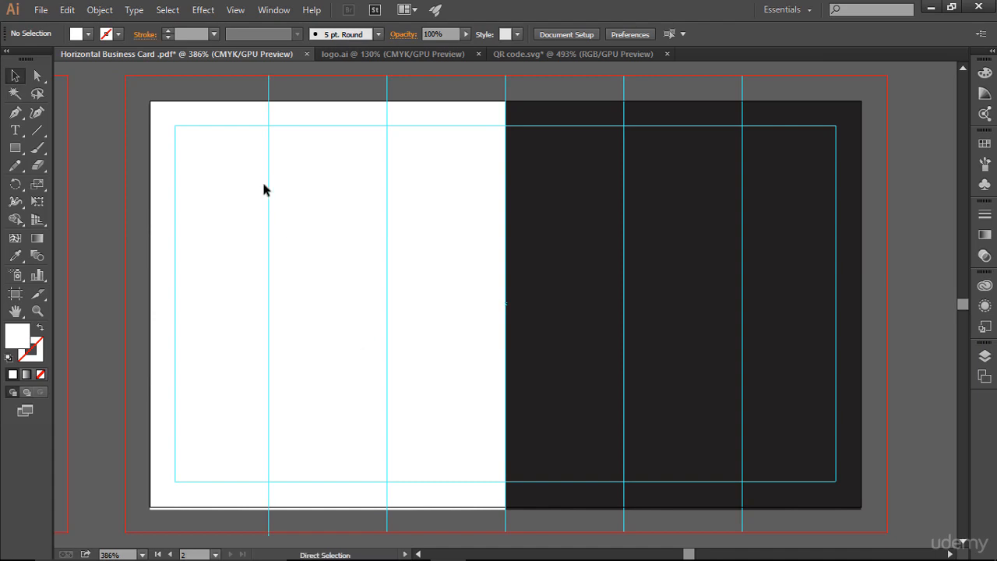
key("ctrl+semicolon")
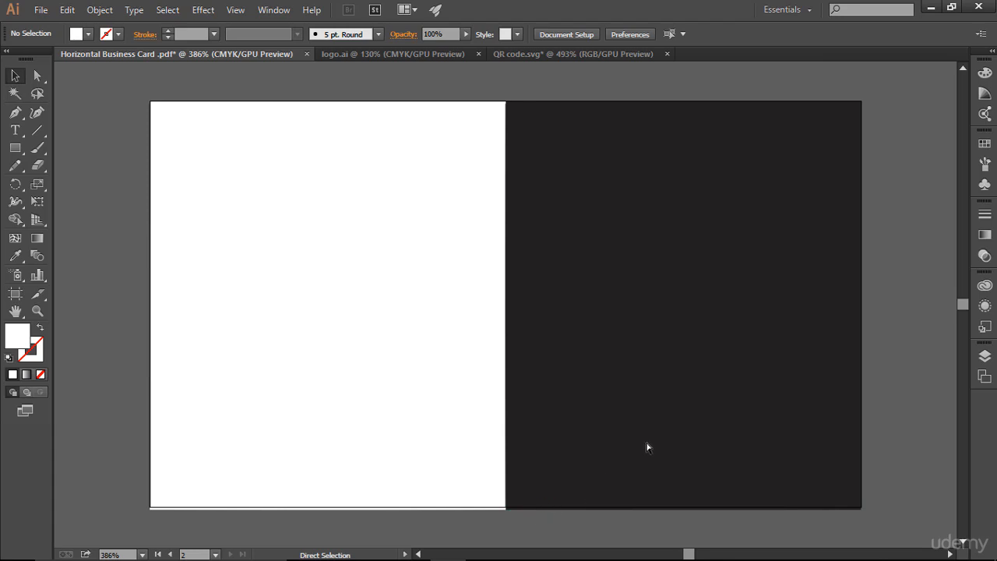
key("ctrl+semicolon")
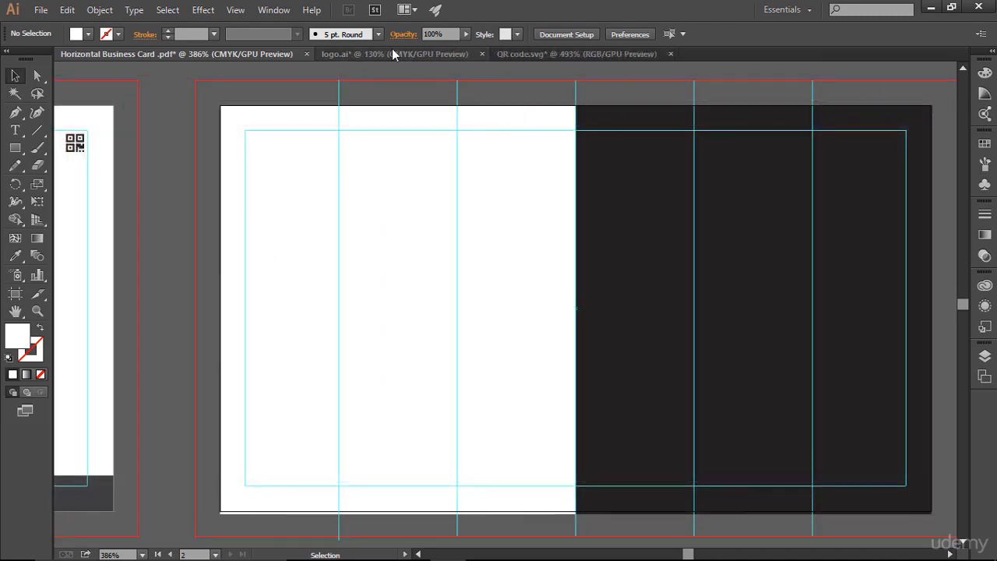
Bring the JS logo from logo.ai onto the second artboard and close the QR code document without saving.
left_click(393, 54)
left_click(471, 315)
left_click_drag(471, 316, 363, 269)
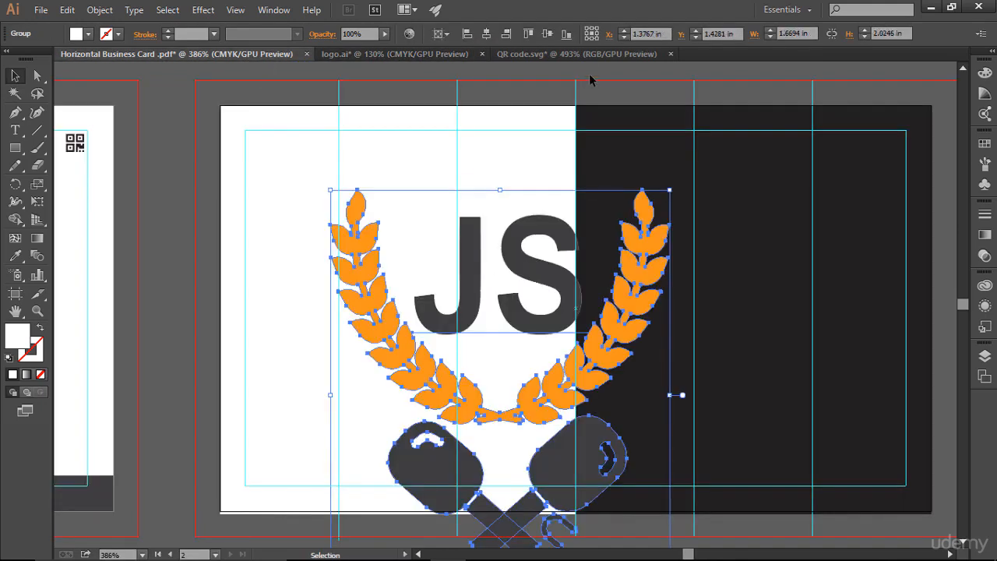
left_click(672, 54)
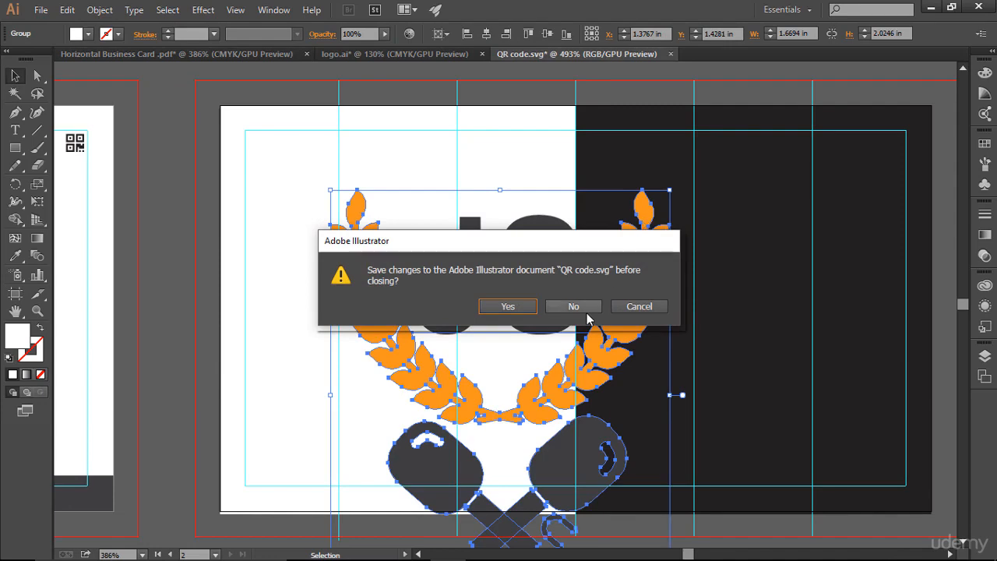
left_click(574, 307)
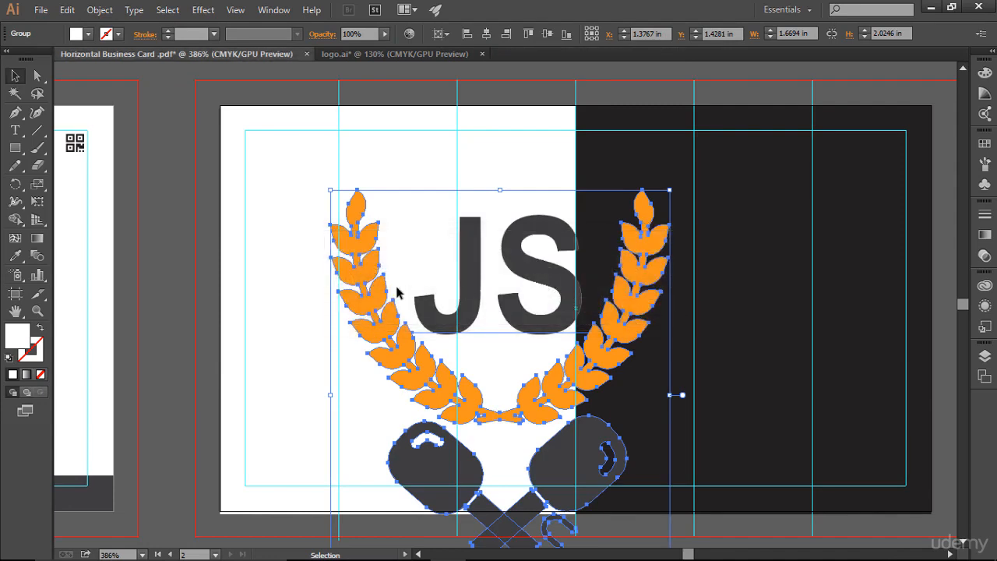
Scale the logo down to about 0.51 x 0.62 in and move it to the top of the white half.
left_click_drag(669, 189, 553, 333)
left_click_drag(495, 361, 388, 194)
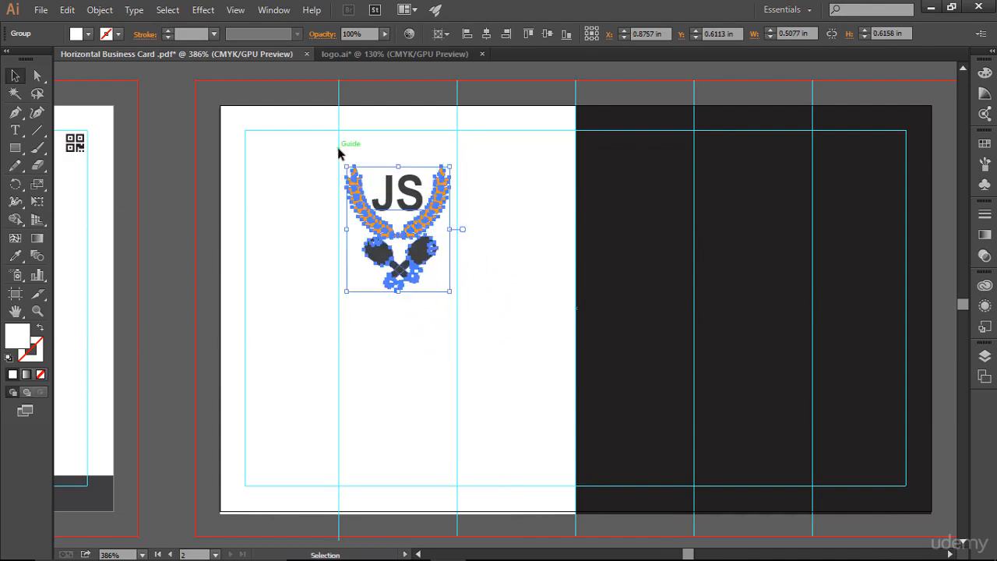
left_click(506, 302)
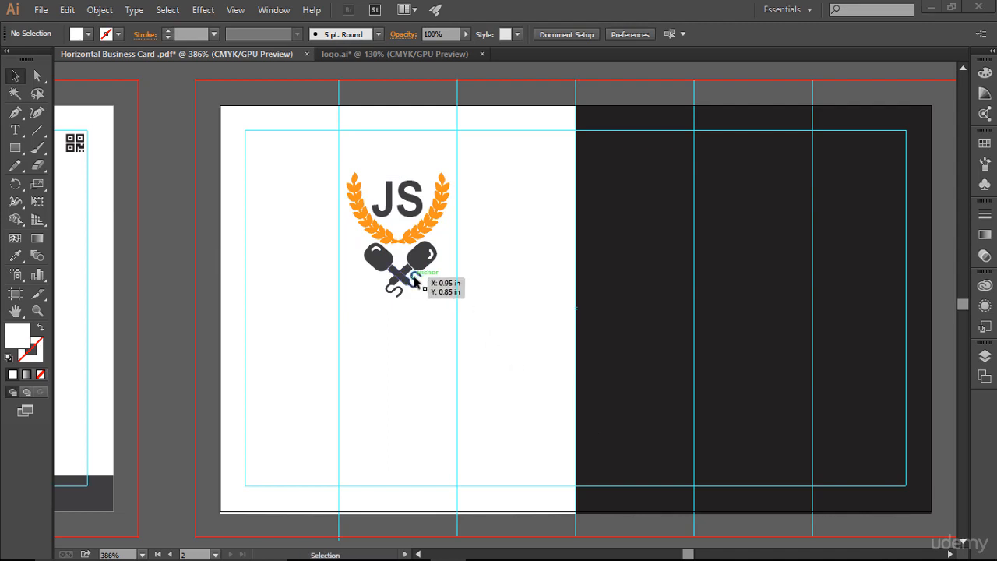
Enlarge the logo slightly to about 0.58 x 0.71 in.
left_click(401, 237)
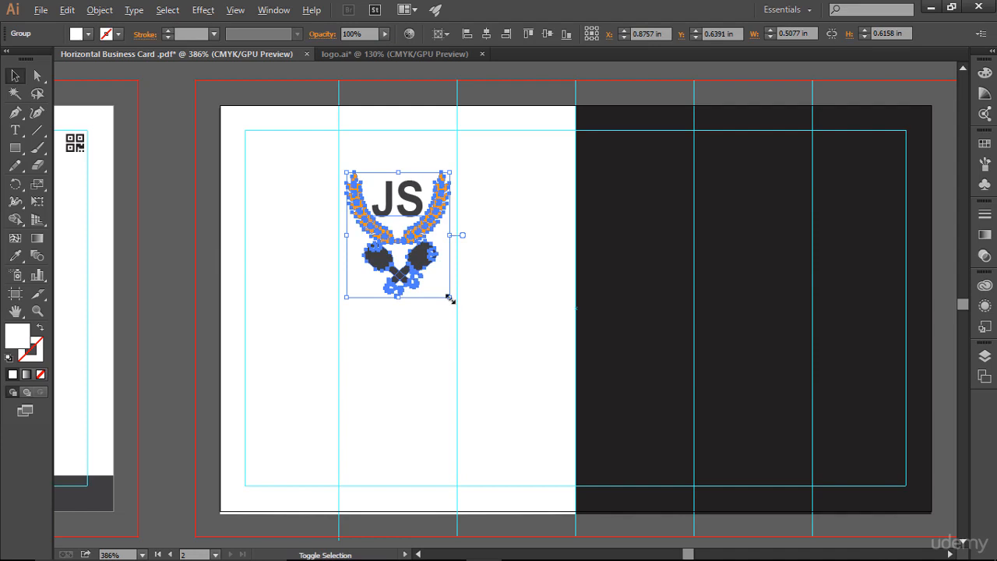
left_click_drag(449, 299, 458, 321)
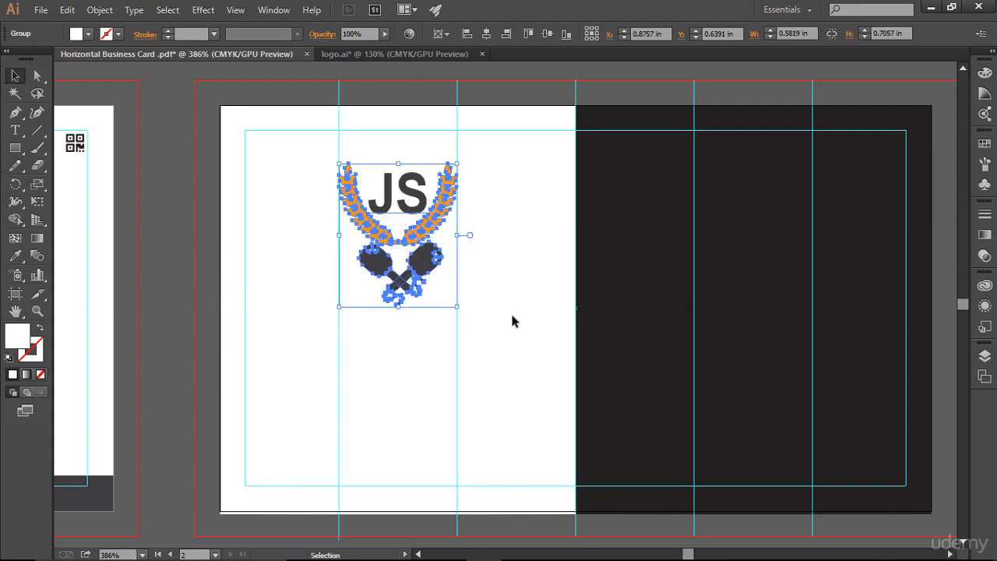
left_click(512, 321)
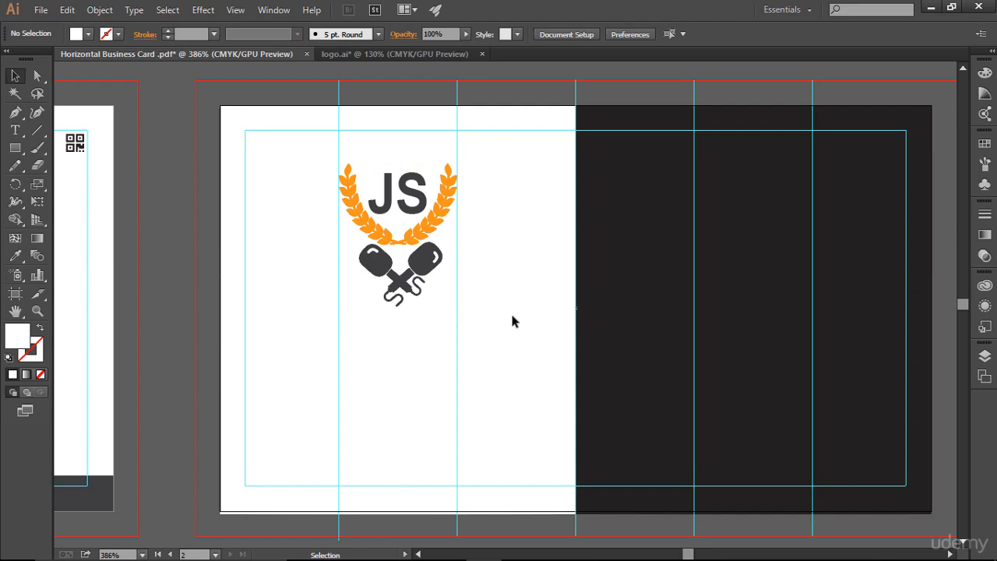
Type the tagline 'Learn understand practise & get hired' below the logo on the white half.
key("ctrl+semicolon")
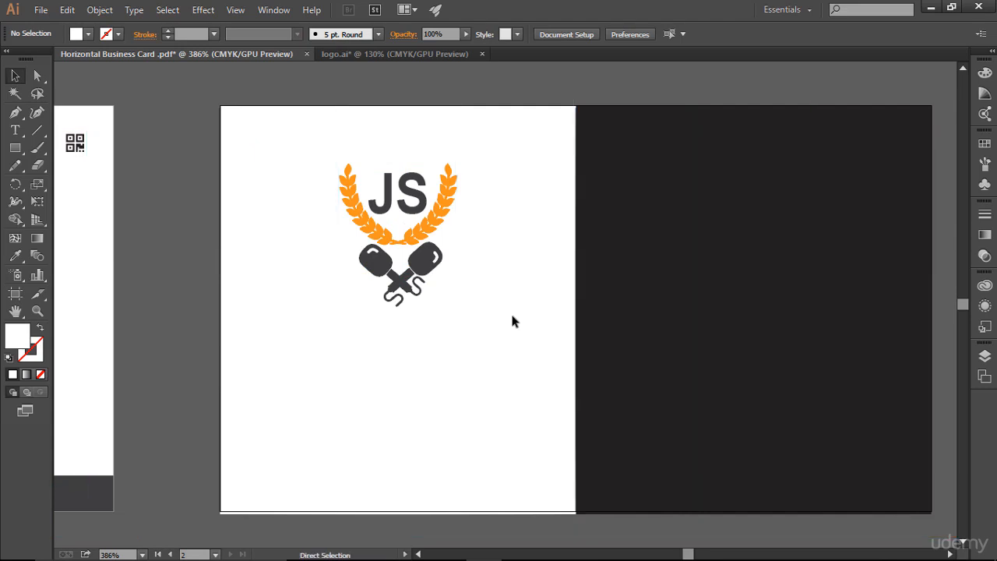
key("ctrl+semicolon")
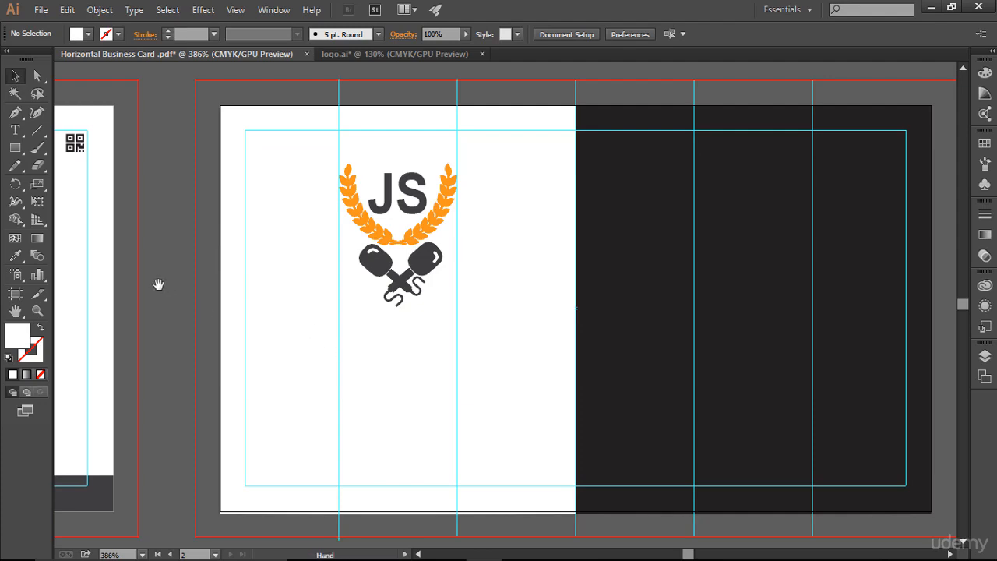
left_click_drag(155, 285, 200, 241)
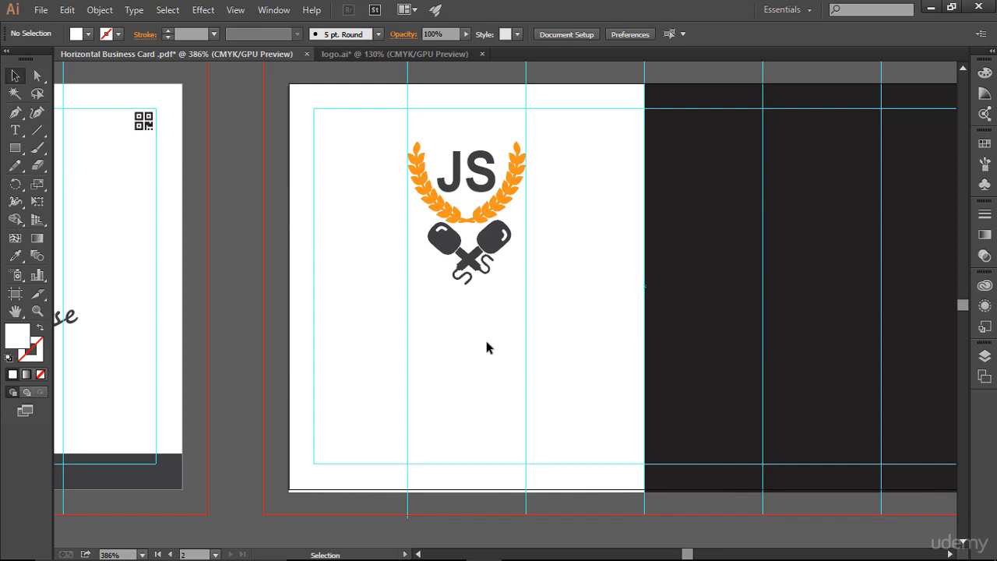
left_click_drag(503, 338, 435, 356)
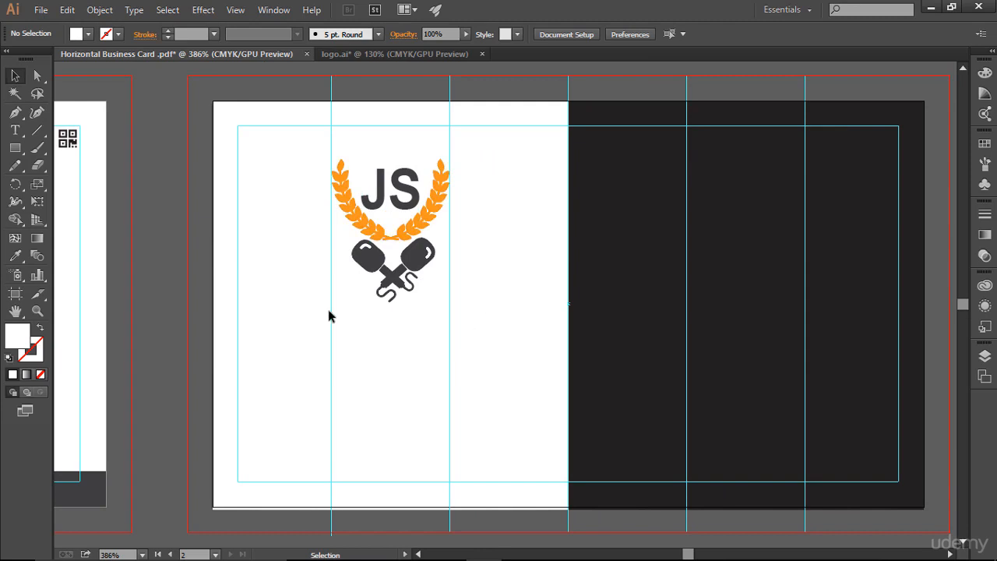
left_click(15, 130)
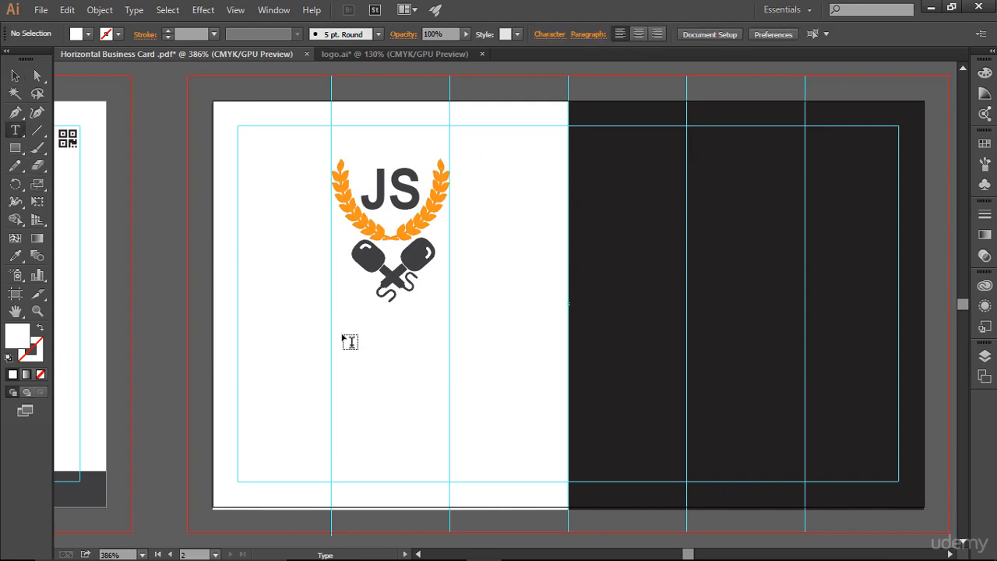
left_click(294, 348)
type("Lea")
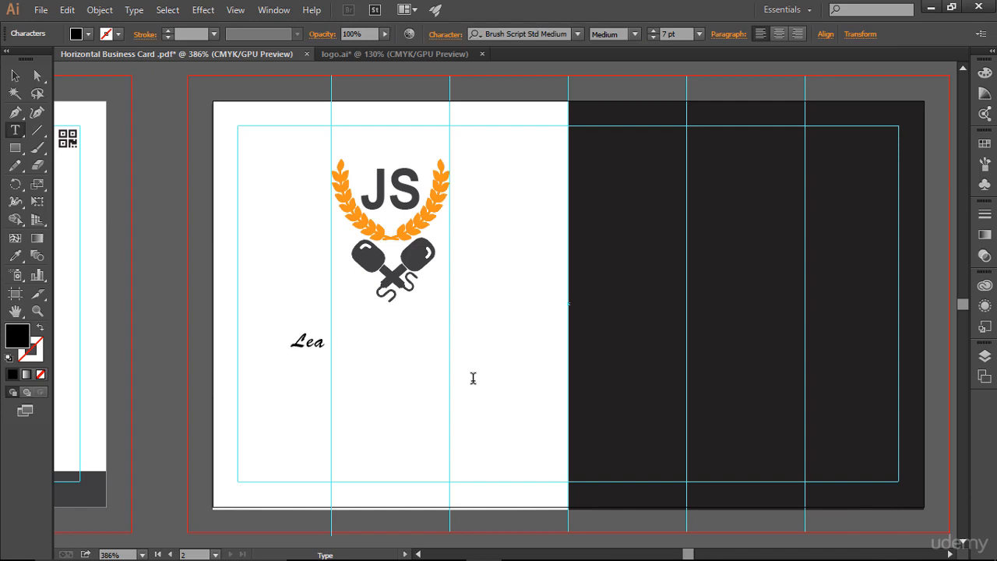
type("rn unders")
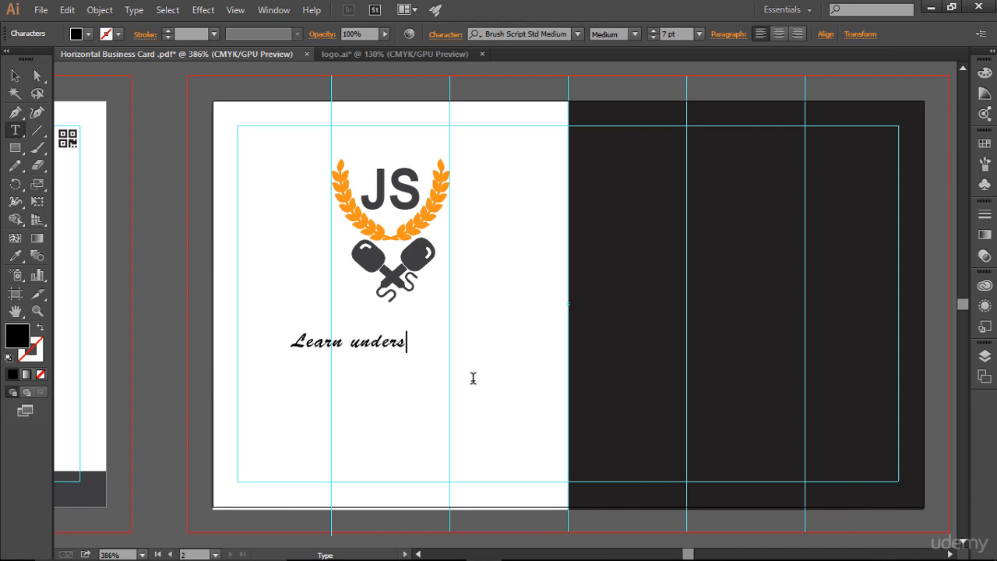
type("tand practise")
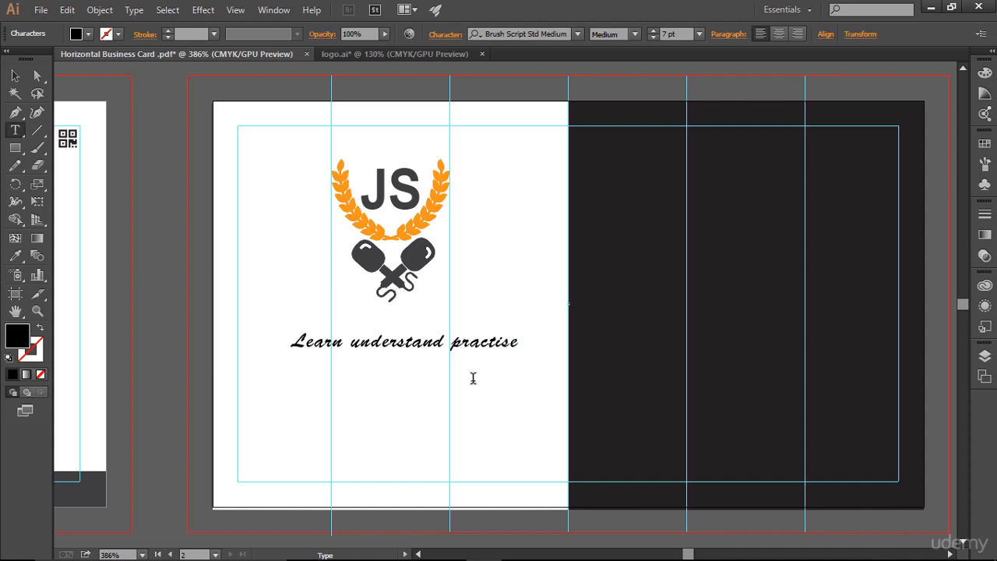
type(" & get hired")
Change the tagline's font to Segoe Script.
key("ctrl+a")
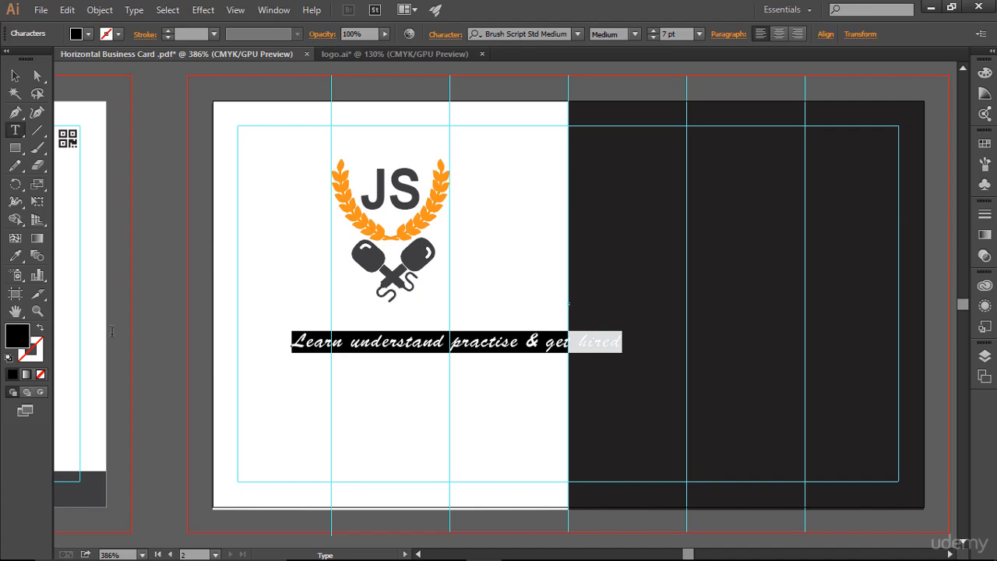
left_click(578, 34)
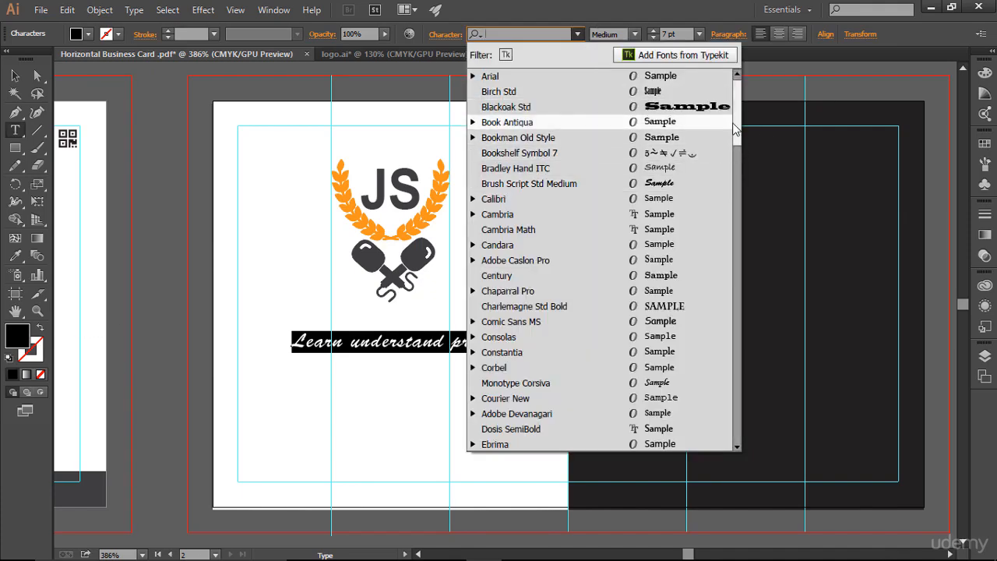
left_click_drag(737, 131, 739, 330)
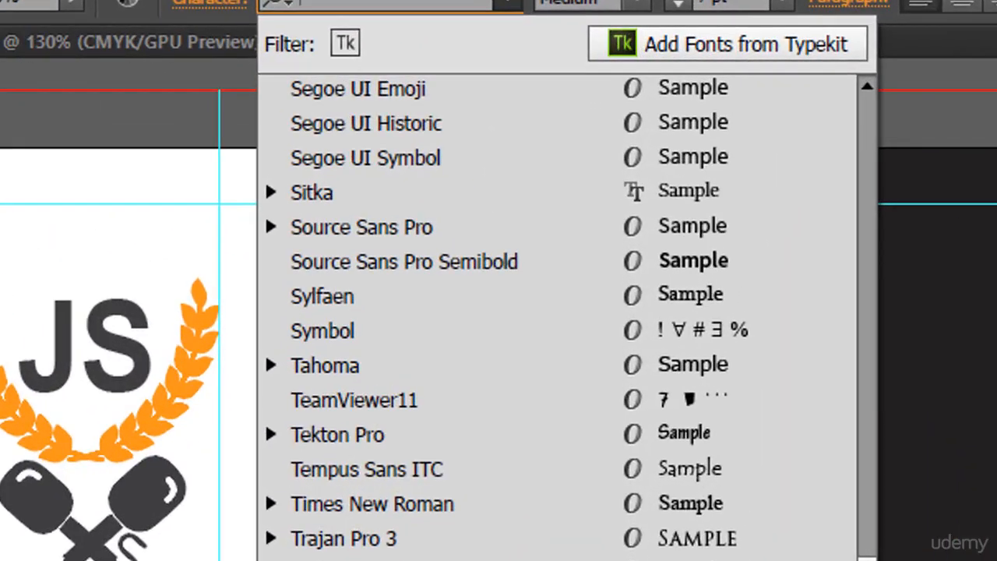
left_click_drag(868, 560, 867, 543)
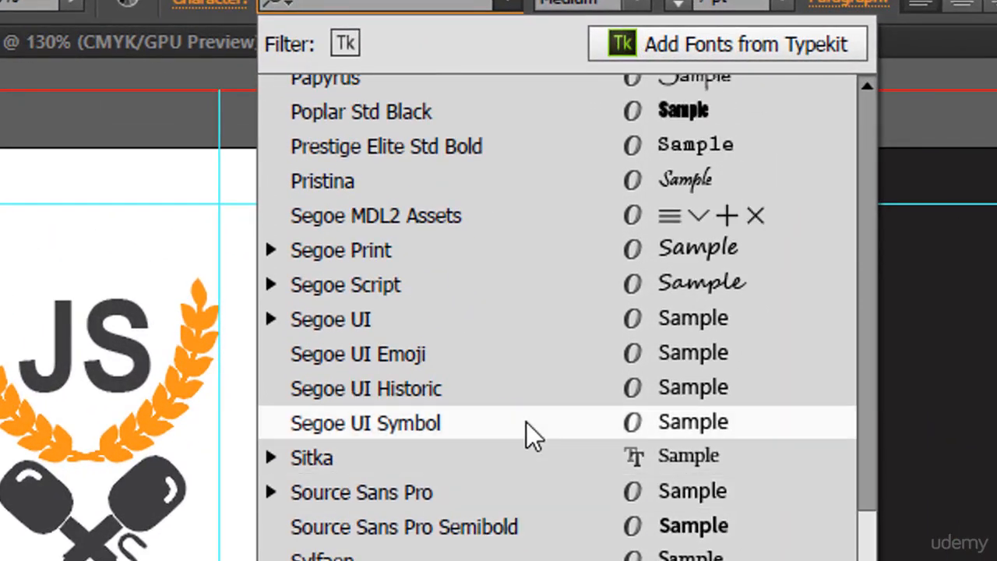
left_click(466, 285)
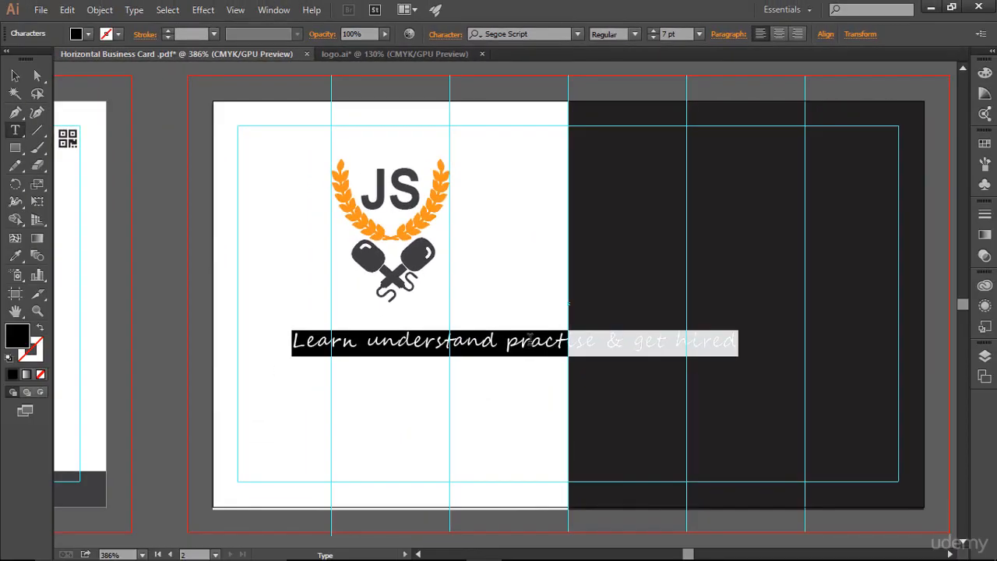
left_click(530, 340)
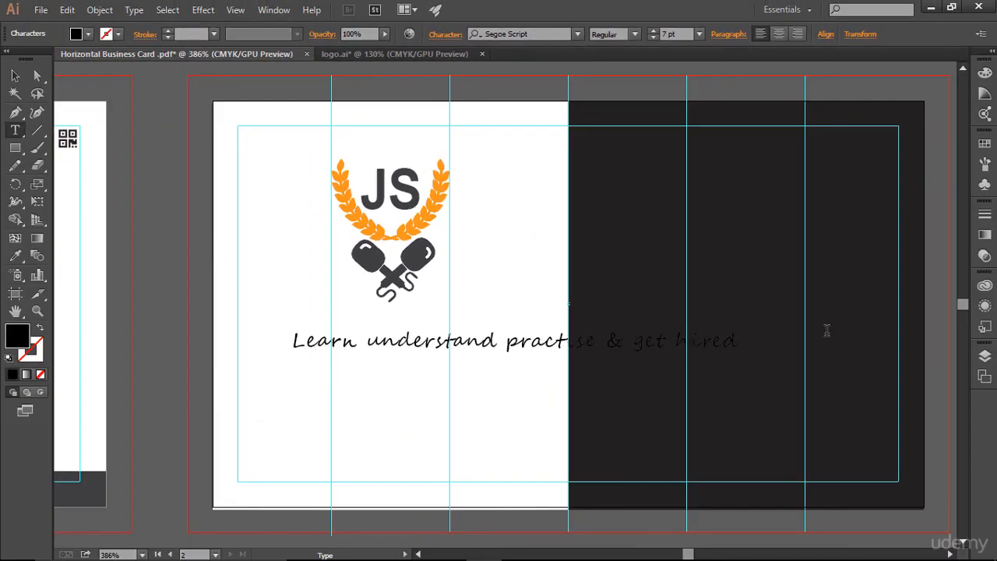
Set the tagline's font style to Bold.
key("ctrl+a")
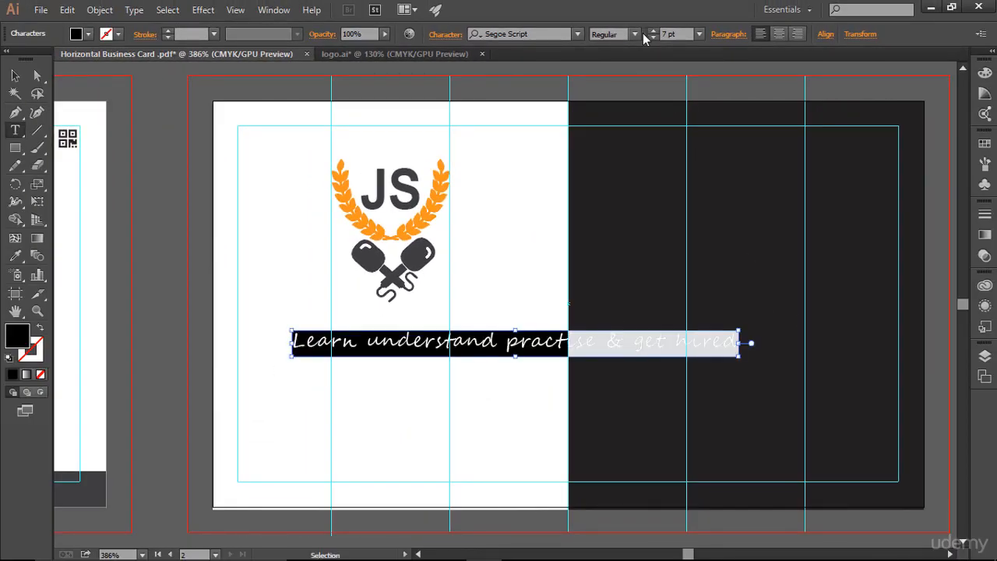
left_click(635, 34)
left_click(613, 66)
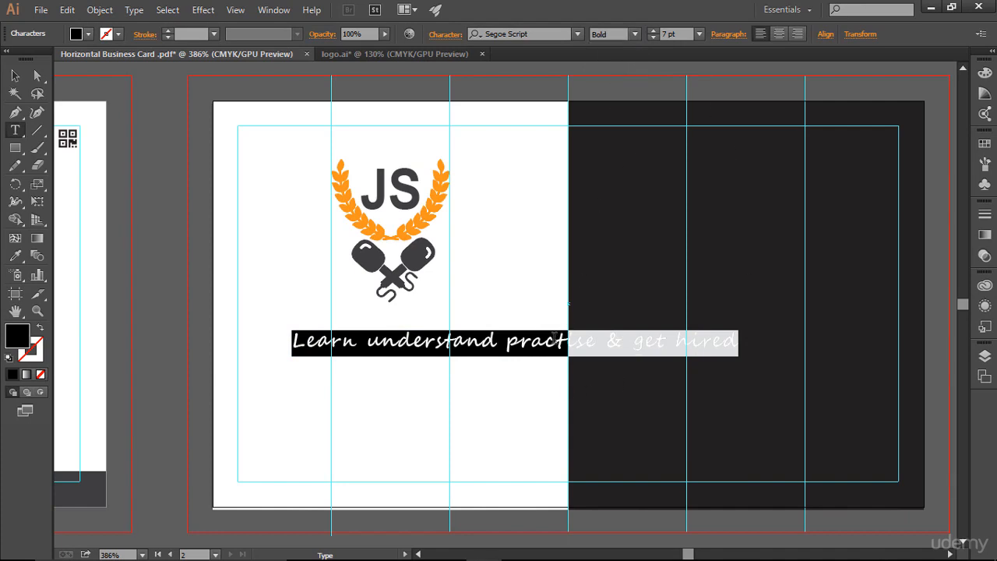
left_click(555, 339)
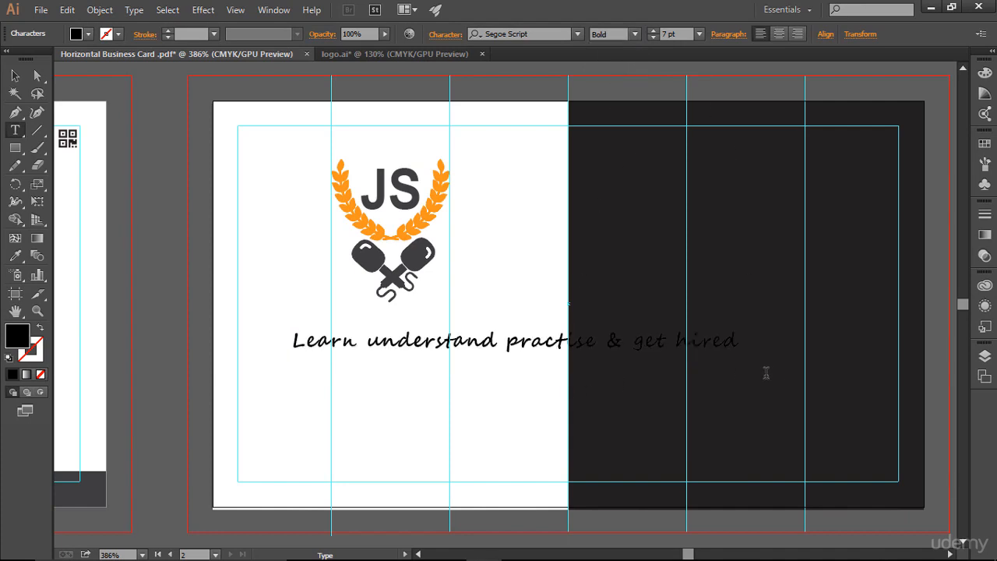
key("Escape")
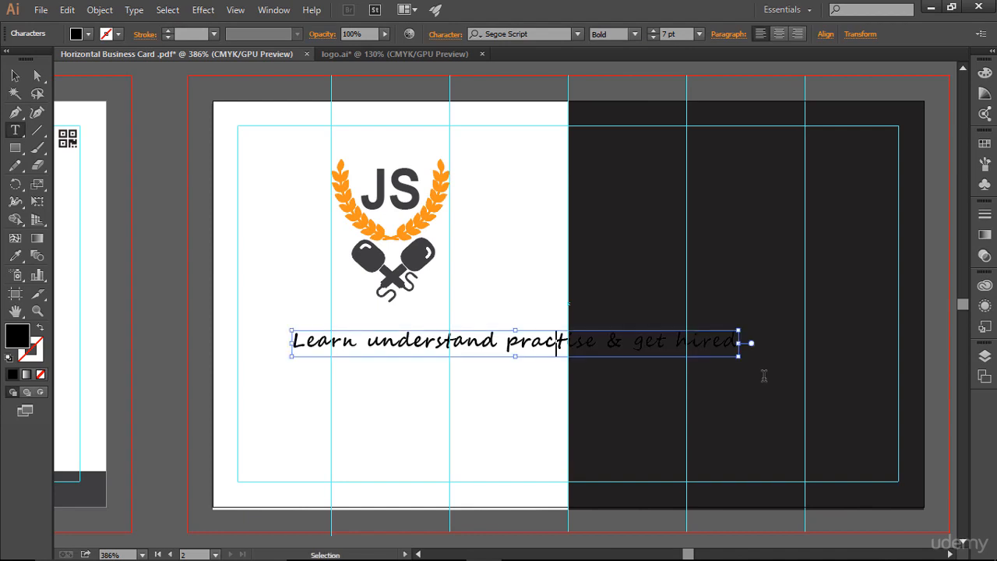
Move the tagline about 0.25 in to the left.
key("ctrl+a")
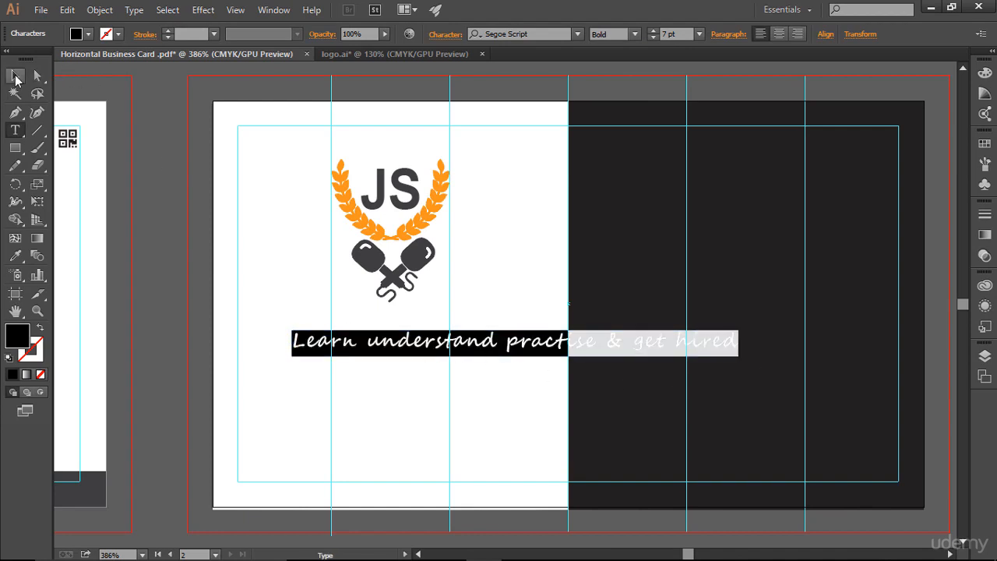
left_click(16, 78)
left_click_drag(458, 345, 410, 345)
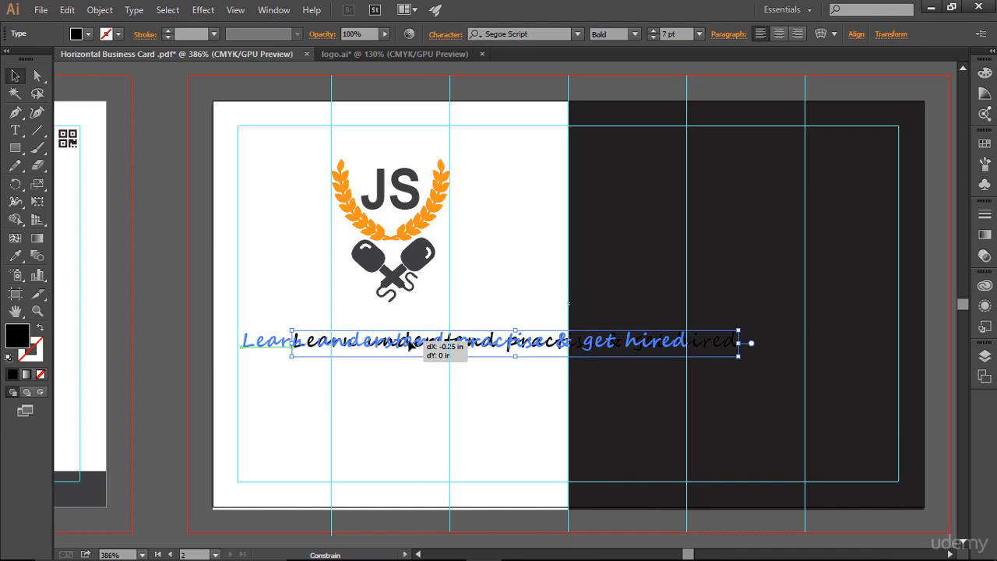
left_click_drag(409, 345, 410, 345)
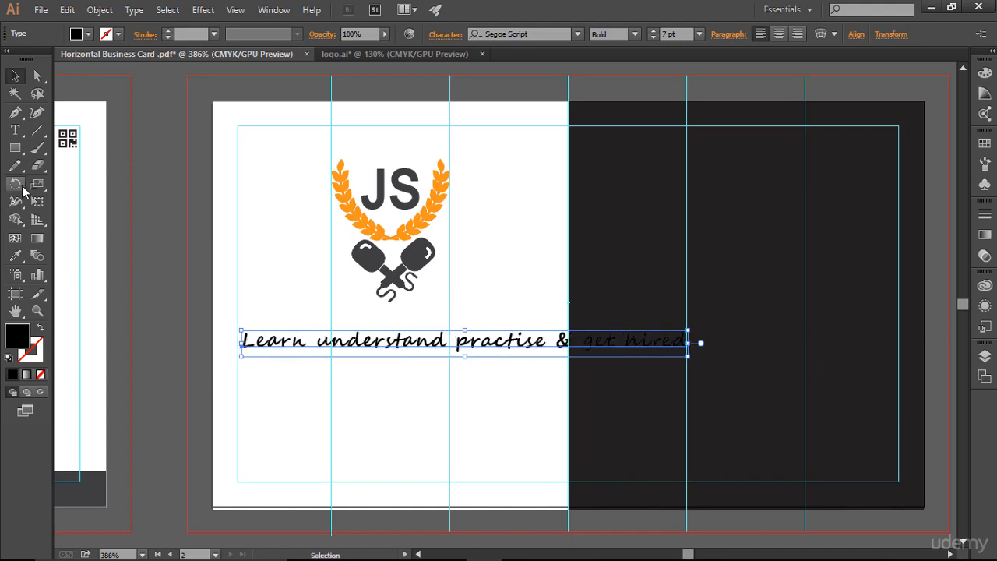
Break the tagline into two lines so '& get hired' starts the second line.
left_click(15, 130)
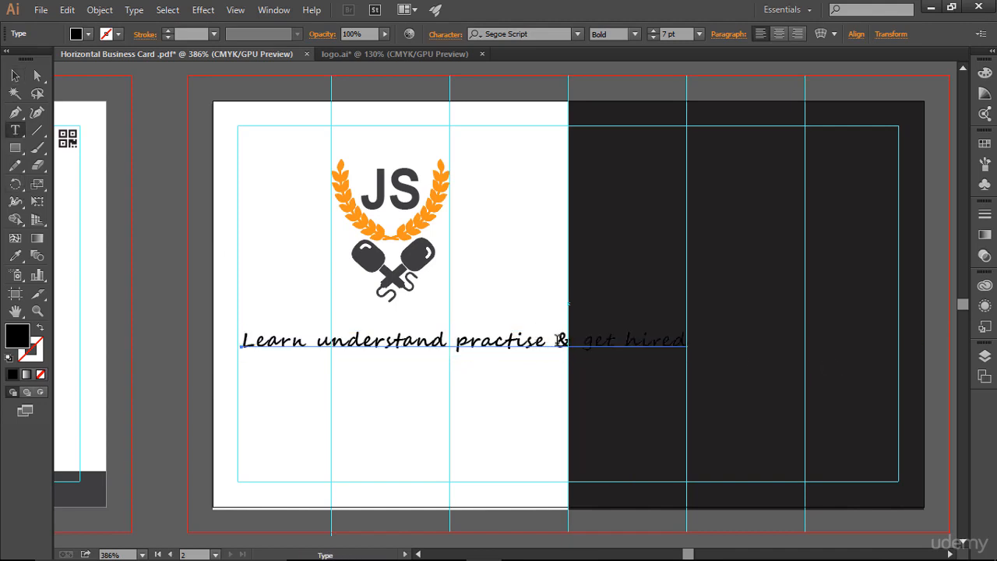
left_click(555, 341)
key("Return")
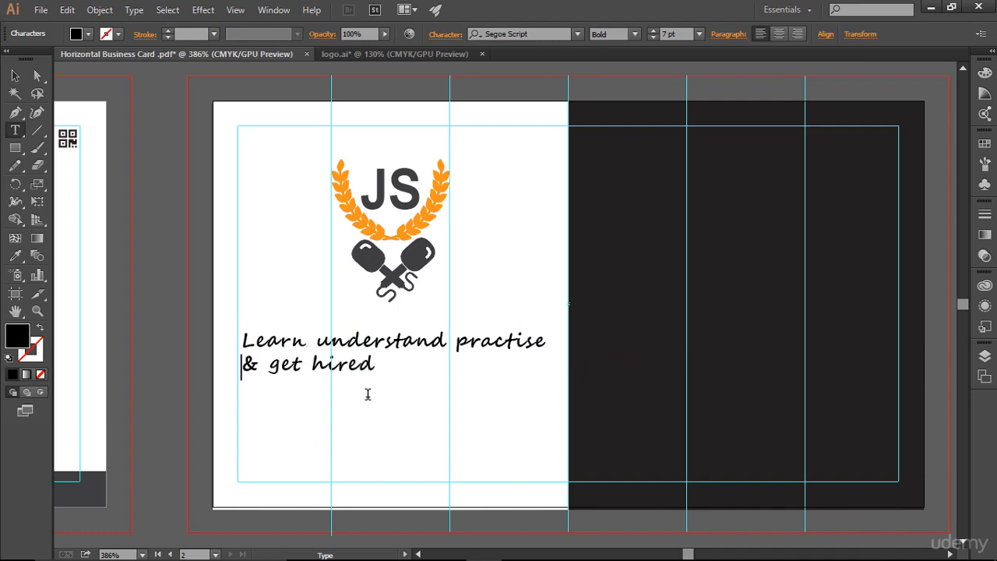
key("Escape")
Center-align the tagline's paragraph.
left_click(406, 375)
key("ctrl+a")
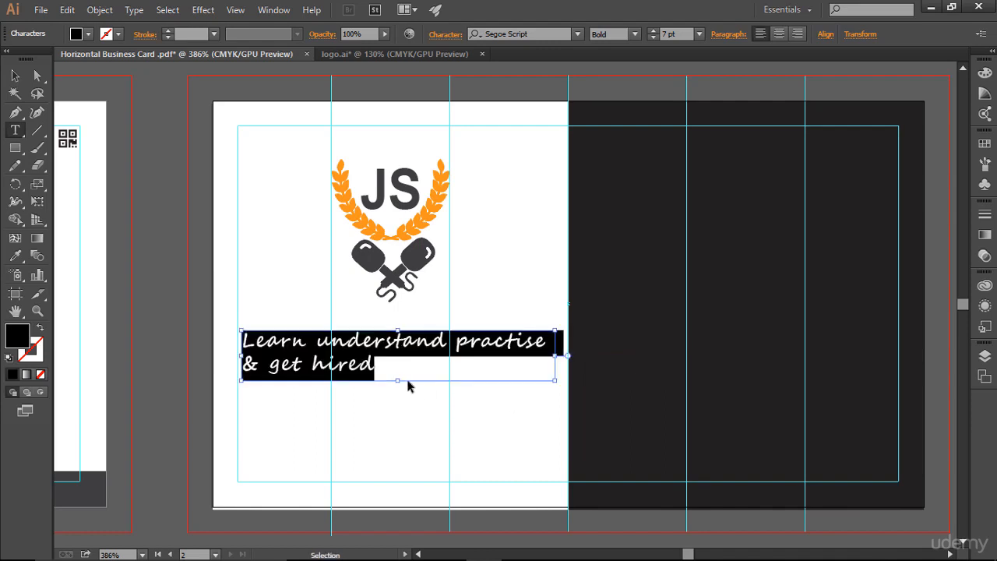
left_click(780, 36)
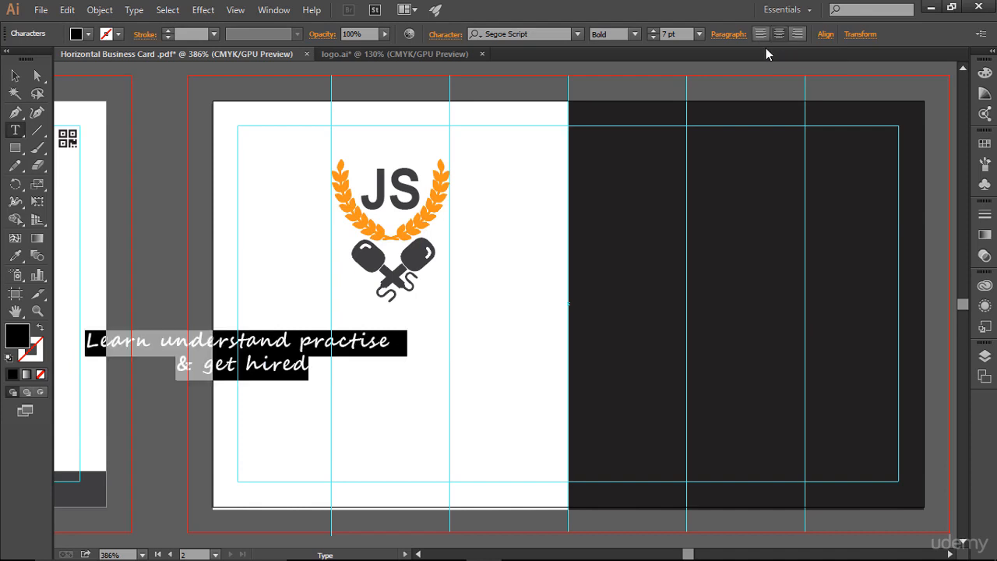
Move the tagline so it sits centered on the white half below the logo.
left_click(15, 76)
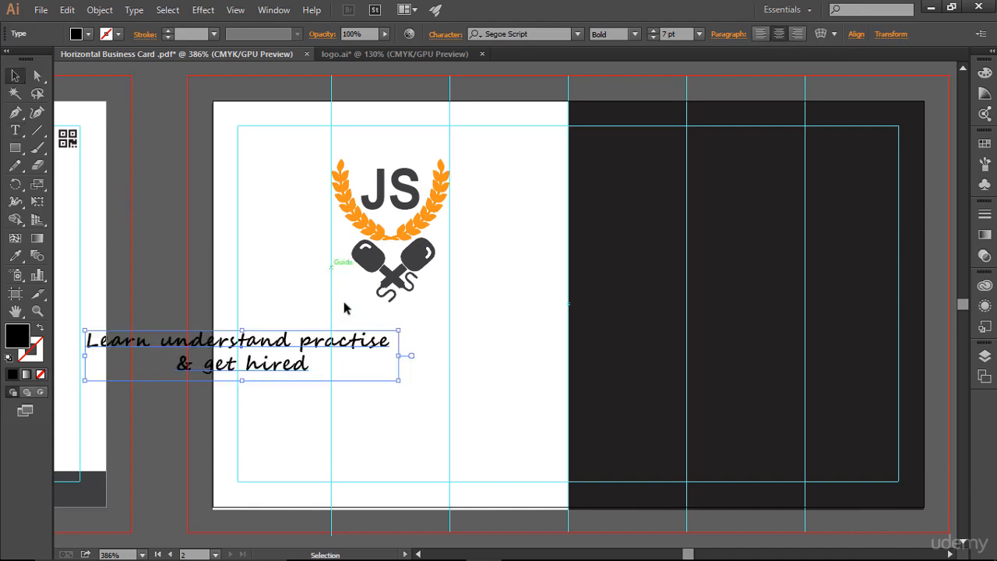
left_click_drag(268, 343, 444, 352)
key("Up")
key("Up")
key("Up")
key("Up")
key("Up")
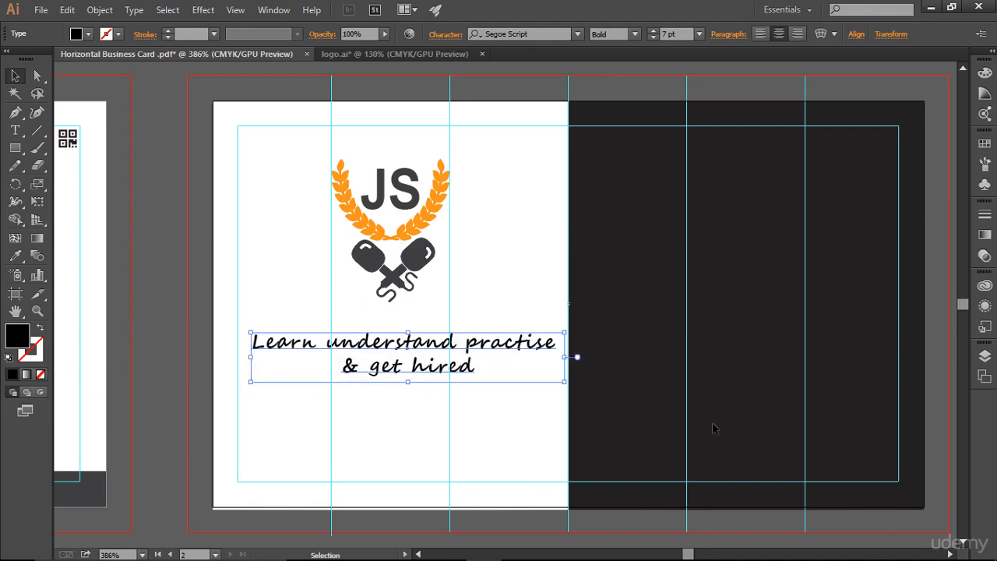
key("Up")
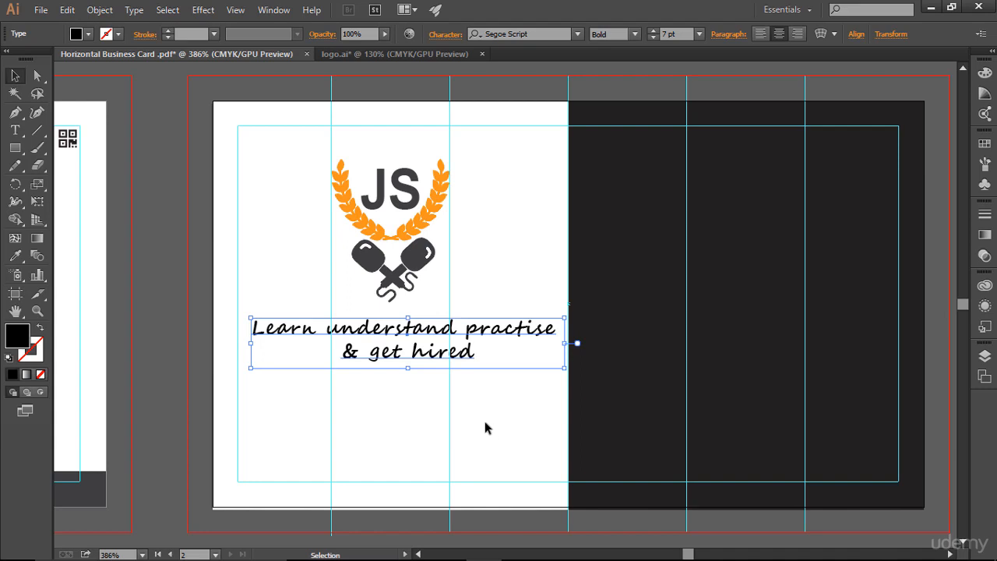
key("Down")
key("Down")
key("Down")
key("Down")
key("Down")
key("Down")
key("Down")
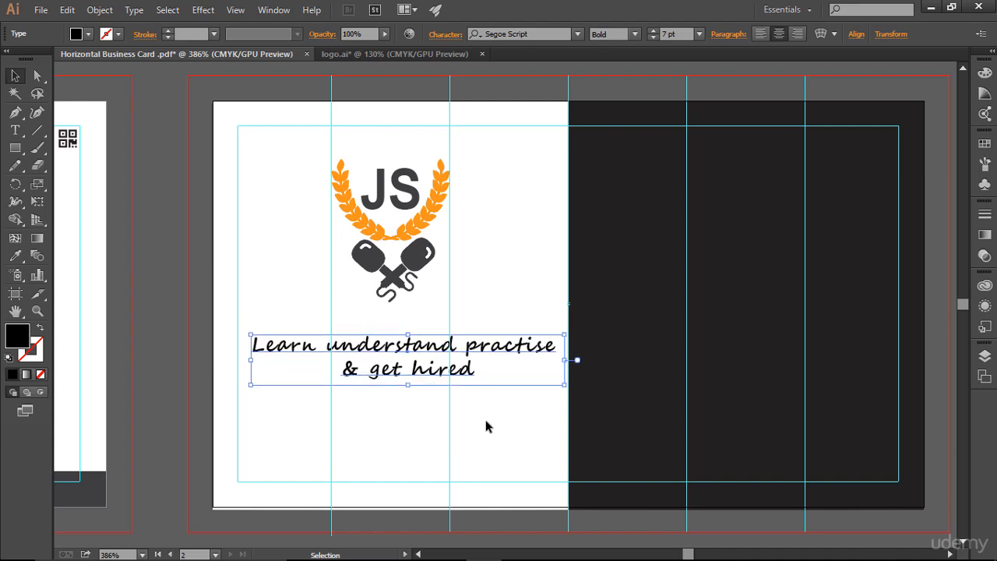
left_click(507, 425)
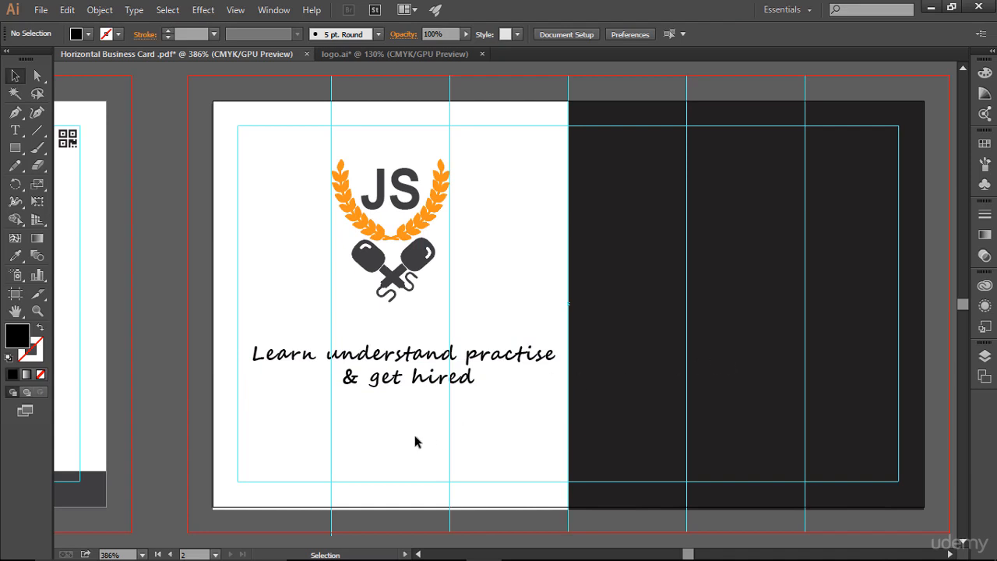
Shrink the logo to about 0.52 x 0.63 in and nudge it down slightly.
left_click_drag(317, 153, 503, 315)
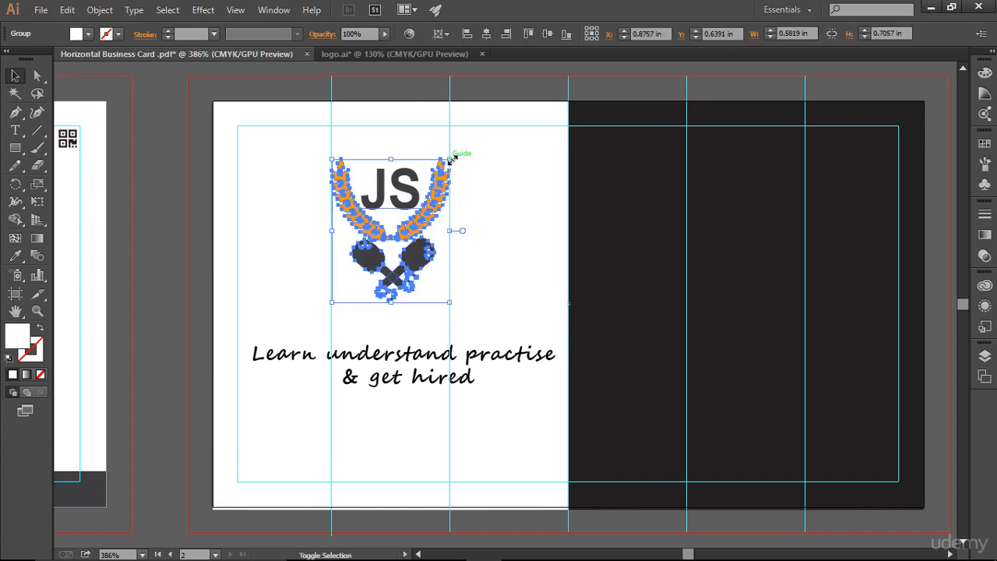
left_click_drag(451, 160, 444, 166)
left_click(507, 207)
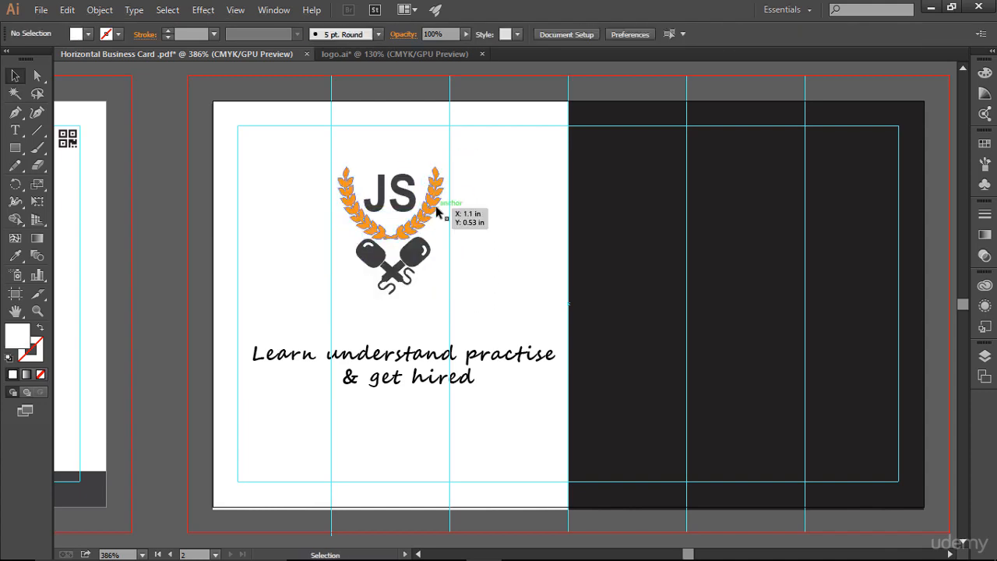
left_click(437, 210)
key("Down")
key("Down")
key("Down")
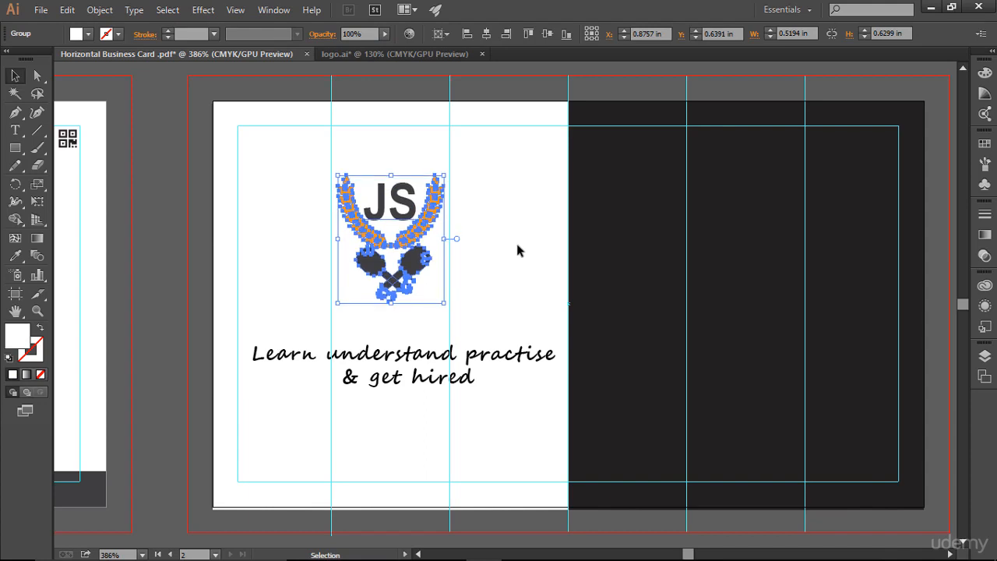
left_click(518, 250)
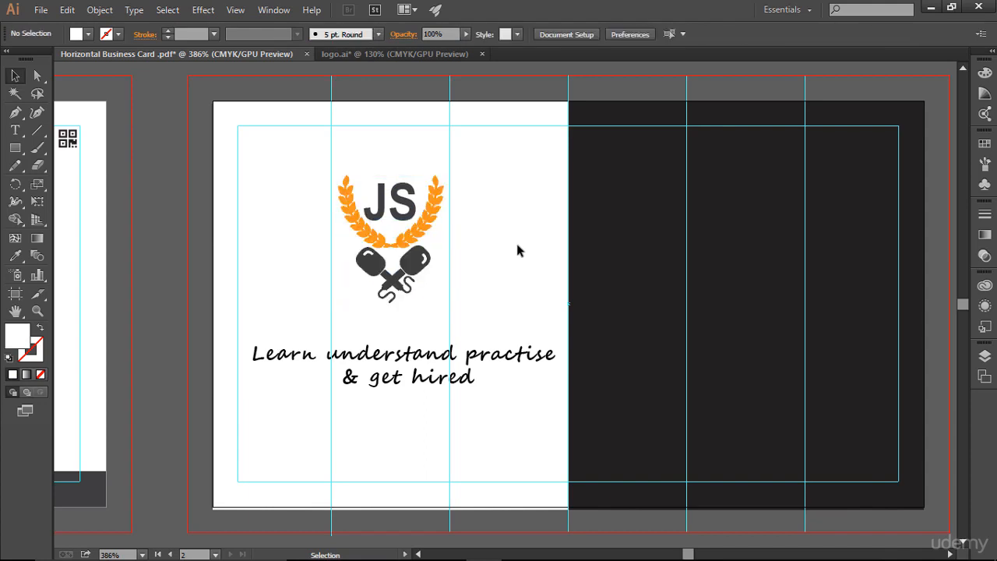
Set the tagline's font size to 7.5 pt.
left_click(467, 363)
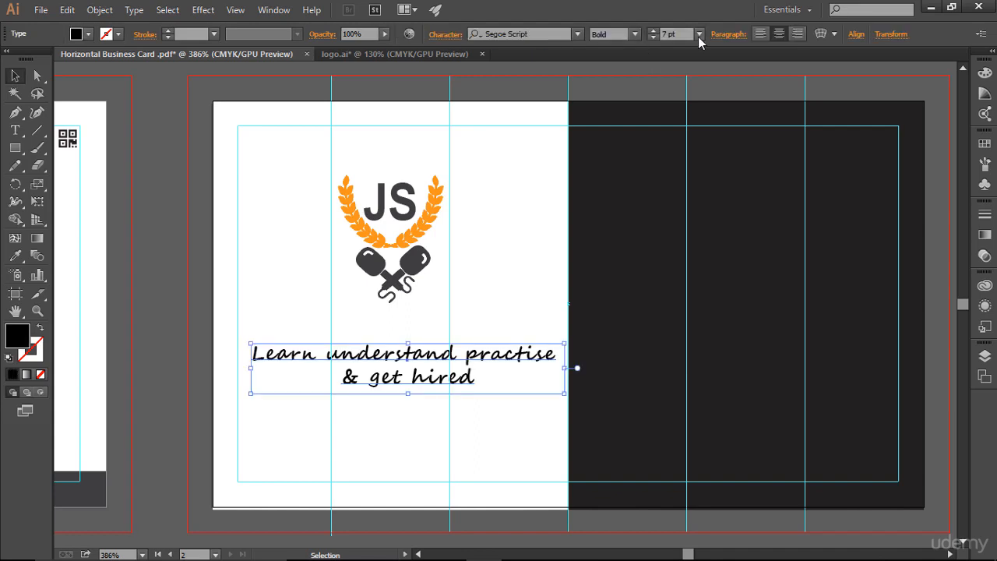
left_click(654, 32)
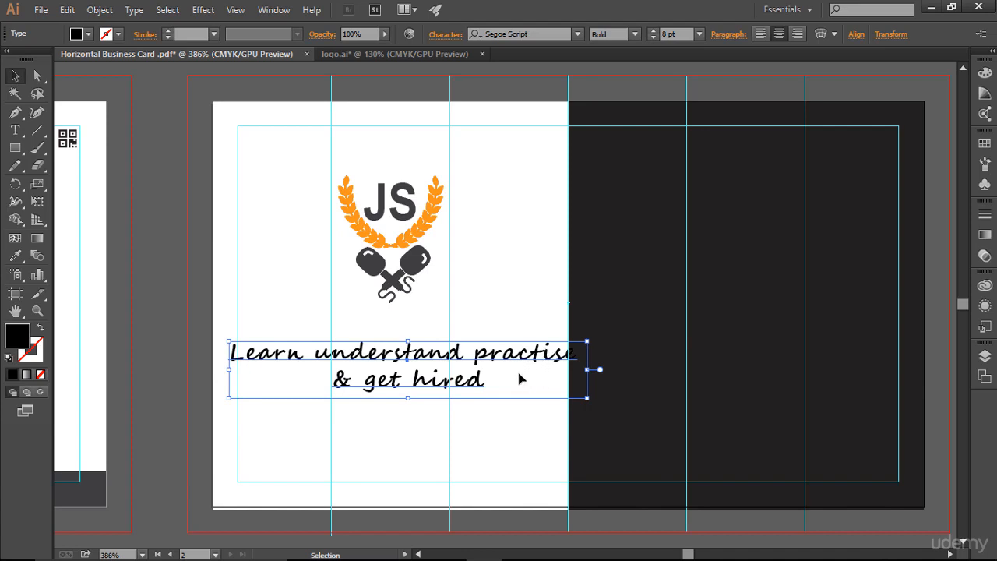
left_click(653, 38)
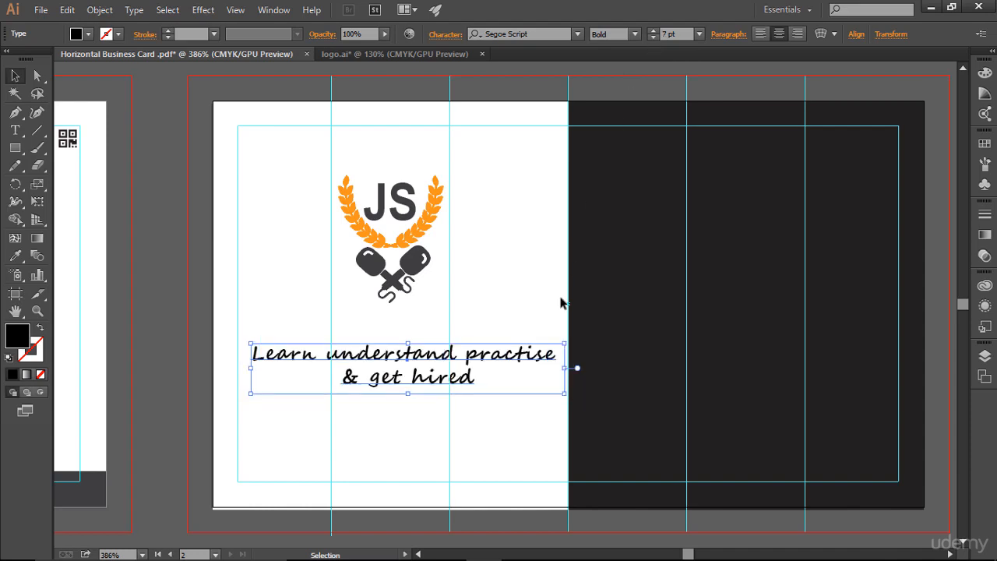
left_click(652, 30)
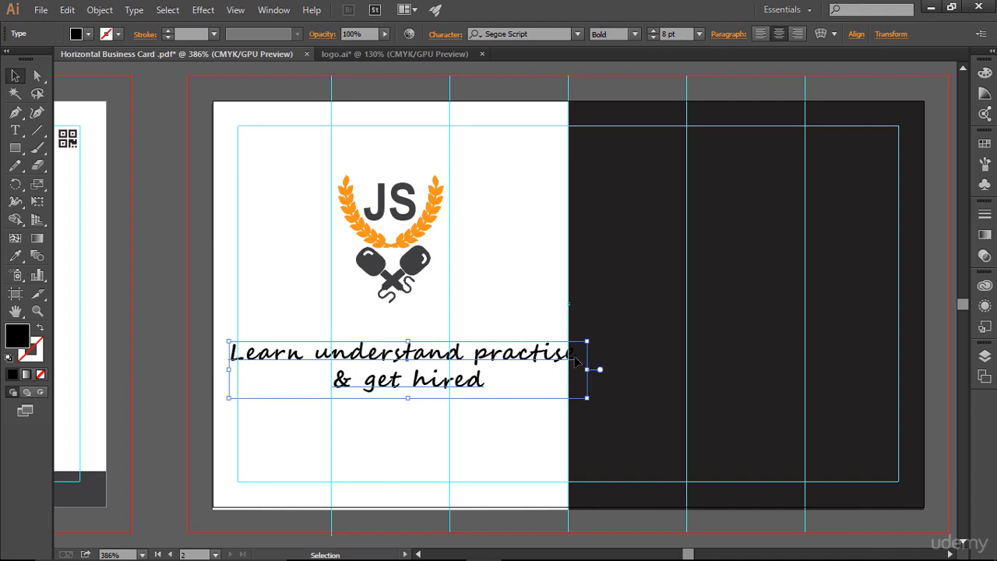
left_click(653, 38)
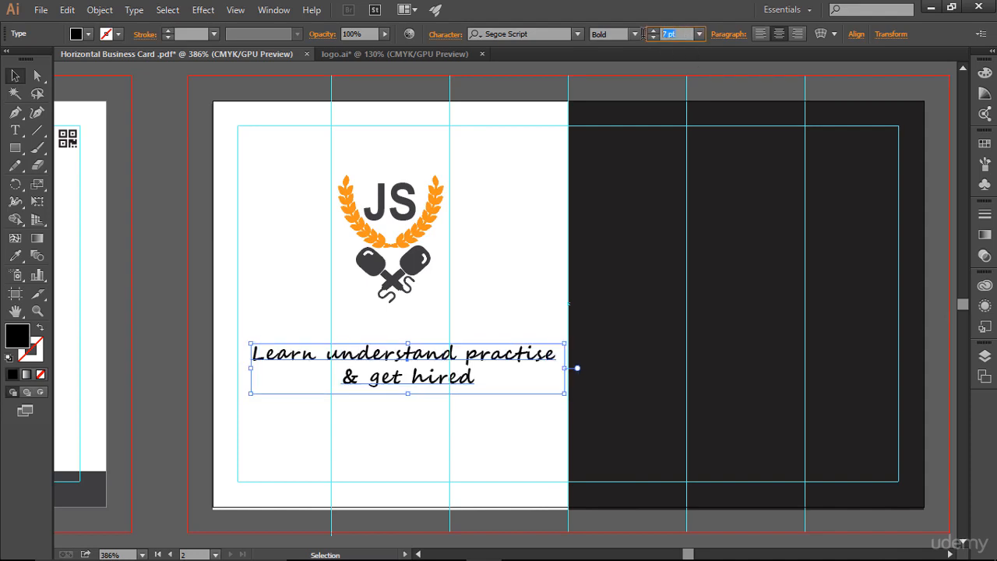
key("Return")
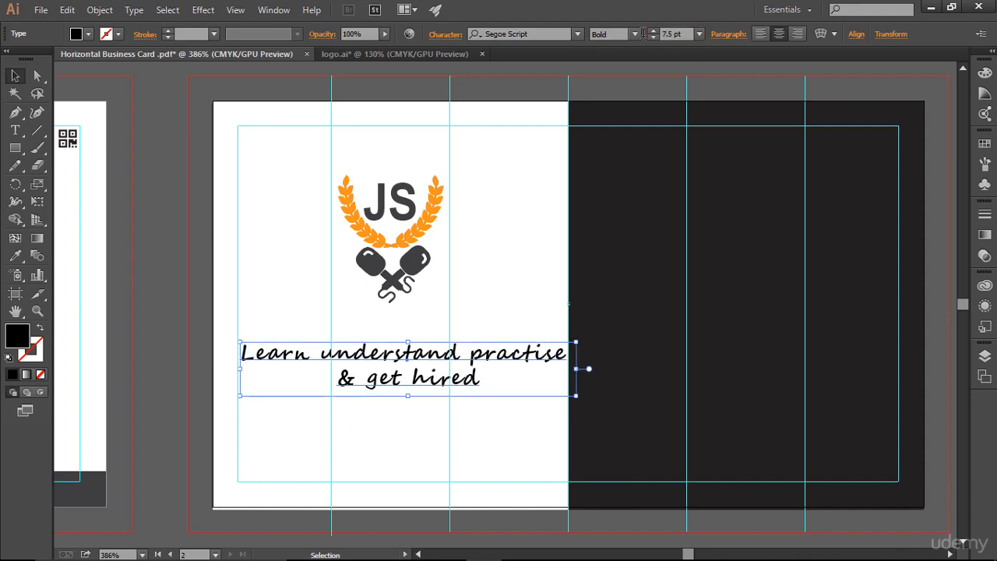
left_click(530, 273)
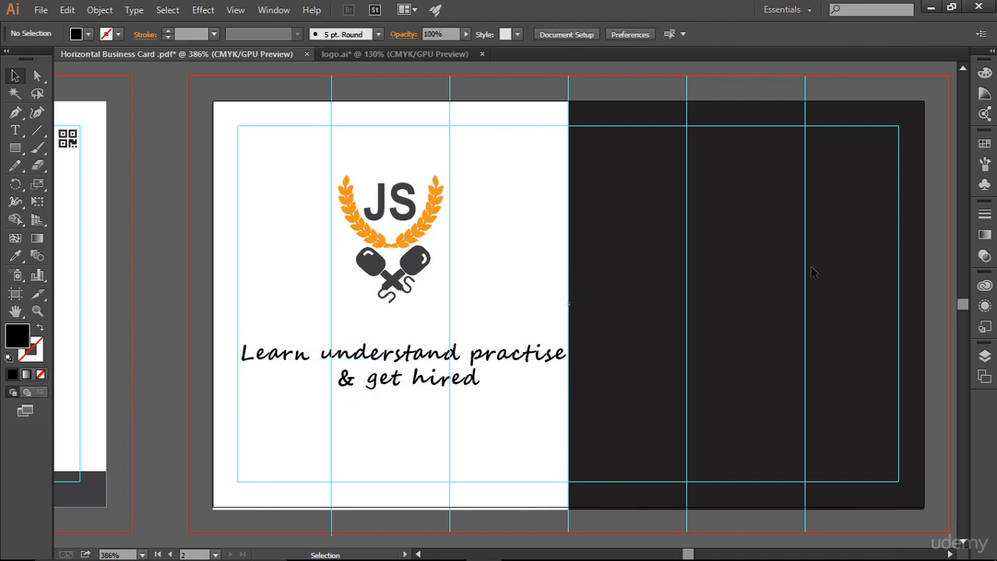
Reduce the tagline's font size to 7 pt.
key("ctrl")
key("ctrl+semicolon")
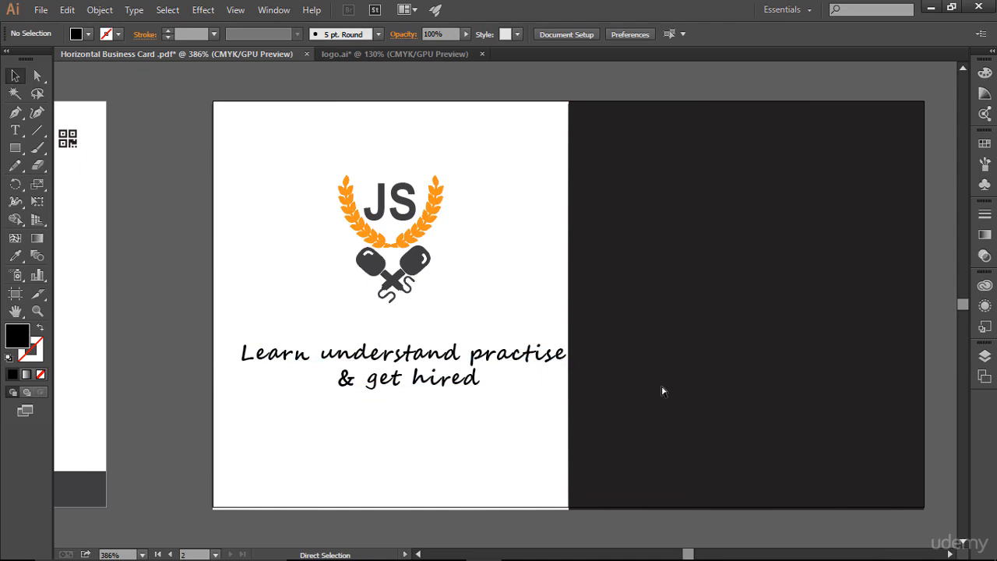
key("ctrl+semicolon")
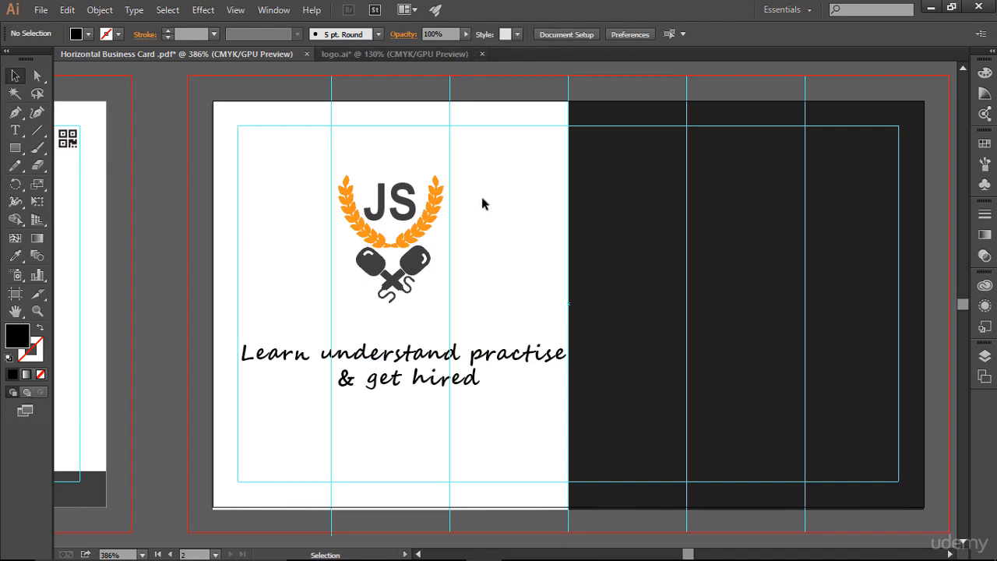
left_click(454, 365)
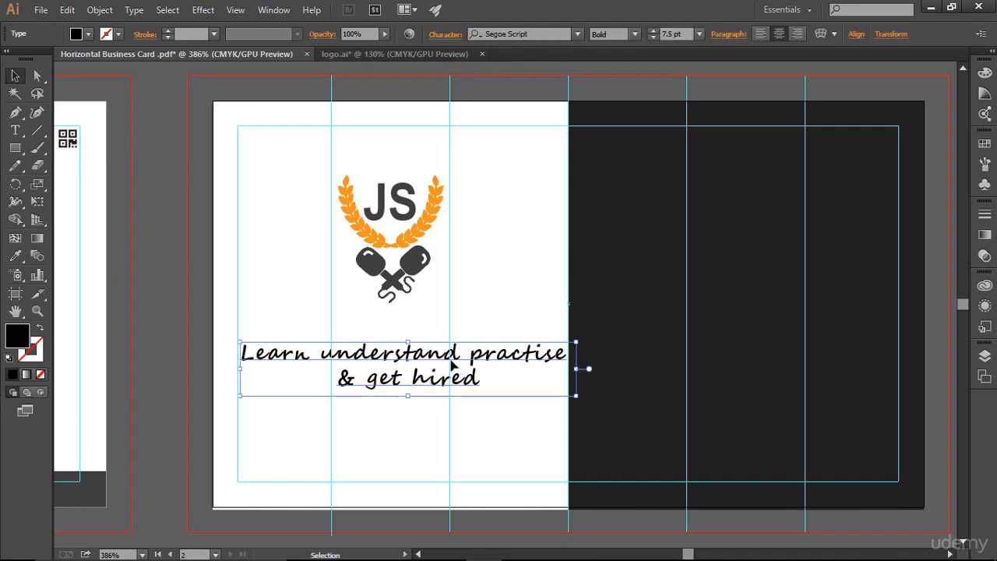
left_click(652, 37)
left_click(556, 230)
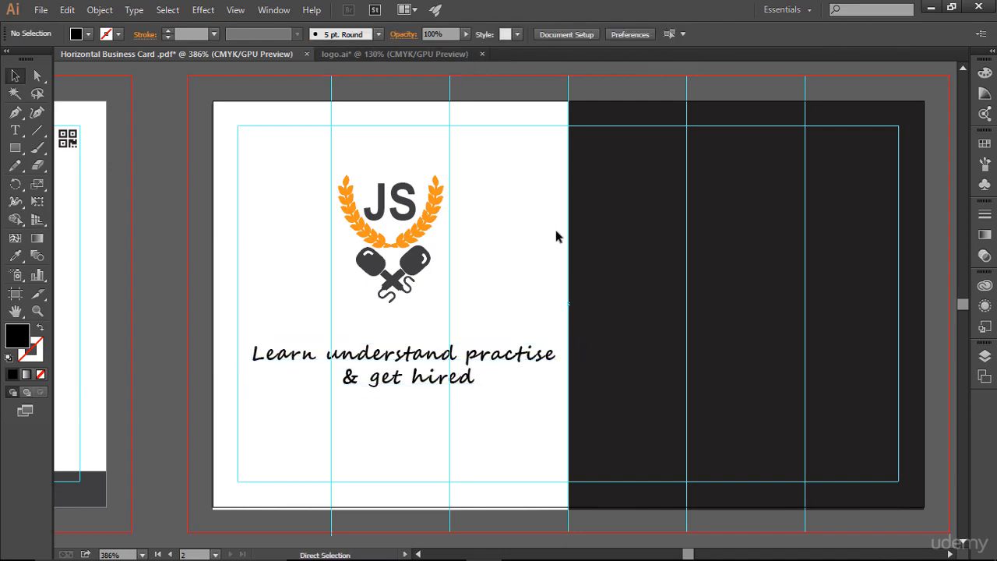
Color the tagline dark grey using a swatch from the Swatches panel.
key("ctrl+;")
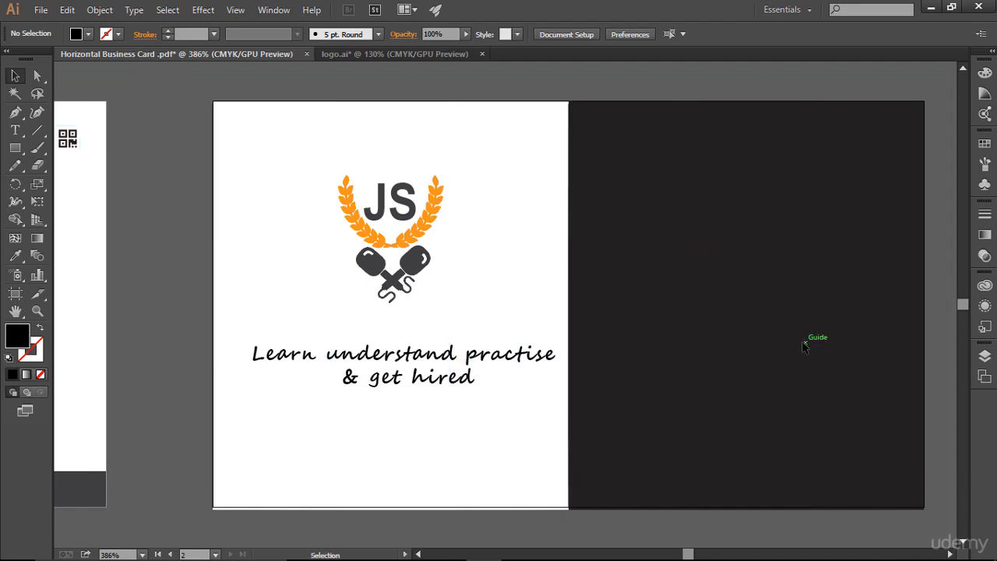
key("ctrl+;")
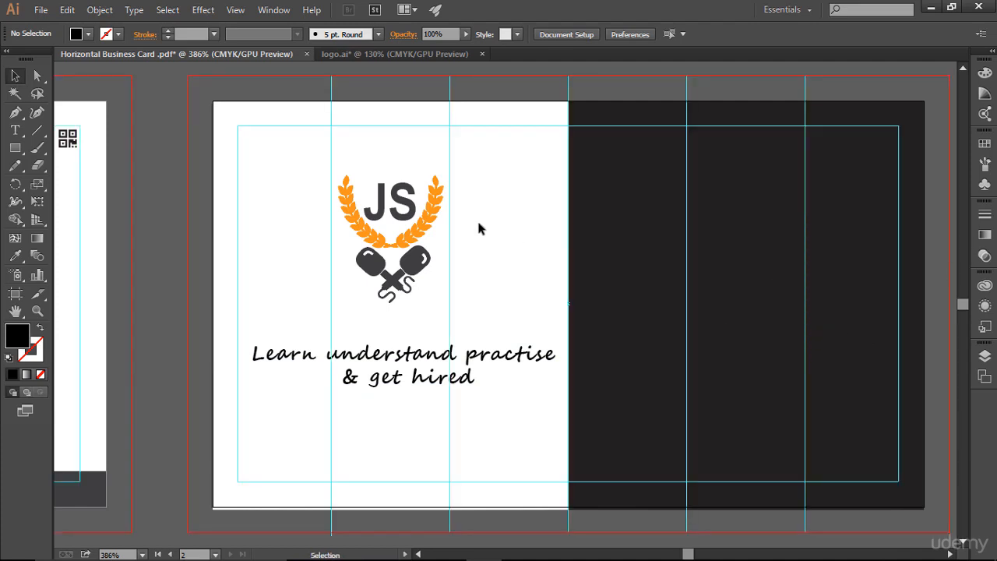
left_click(423, 369)
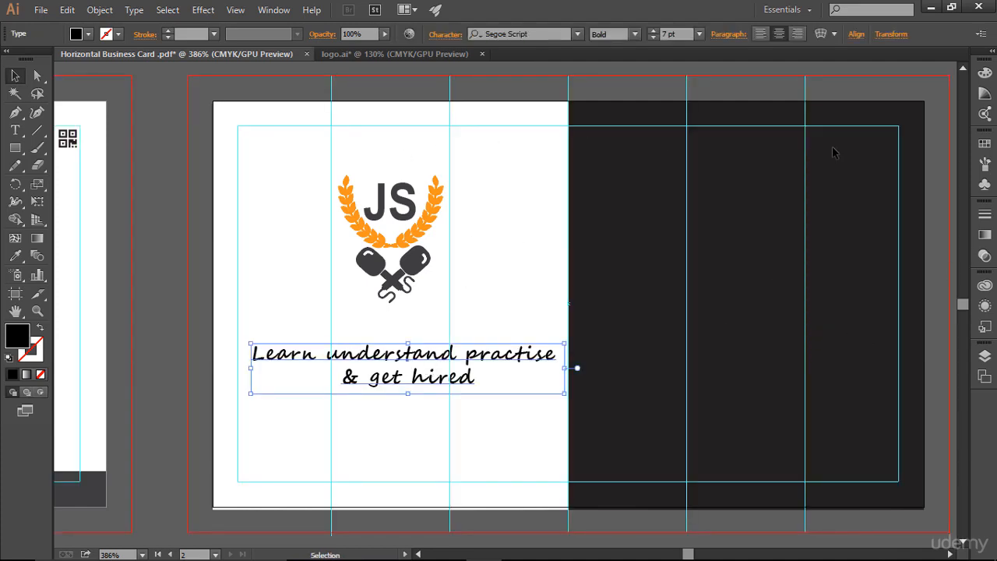
left_click(984, 141)
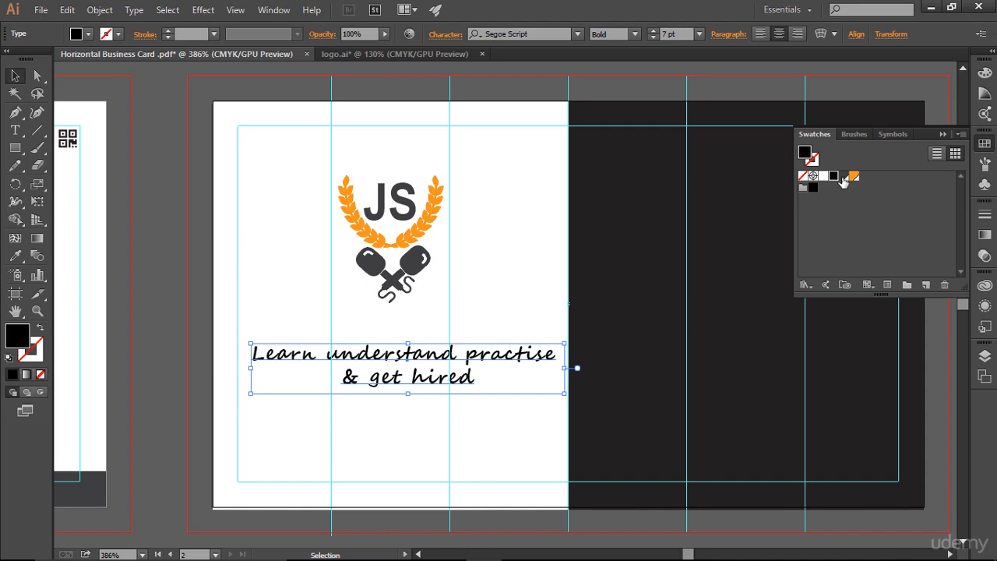
left_click(830, 186)
left_click(530, 224)
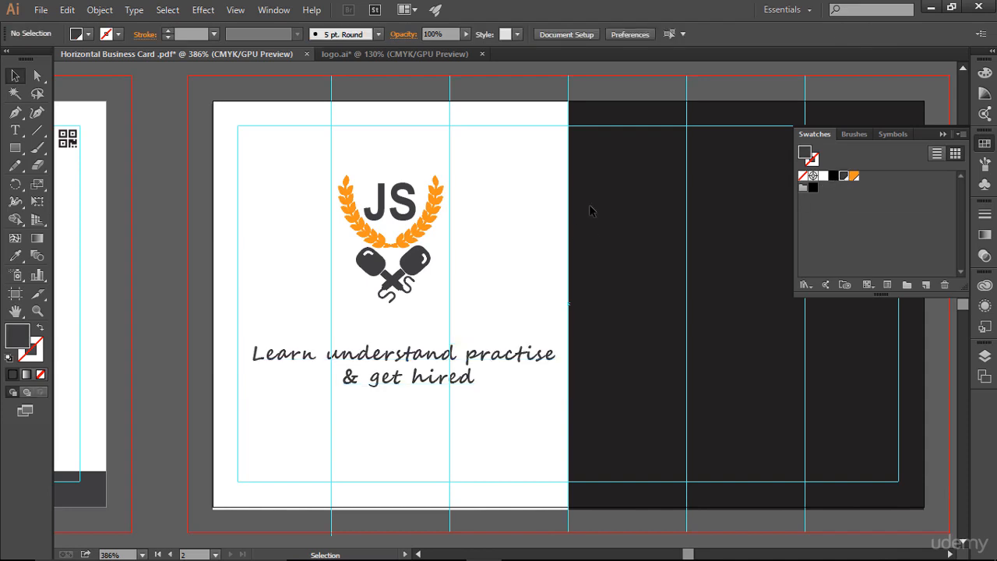
left_click(943, 134)
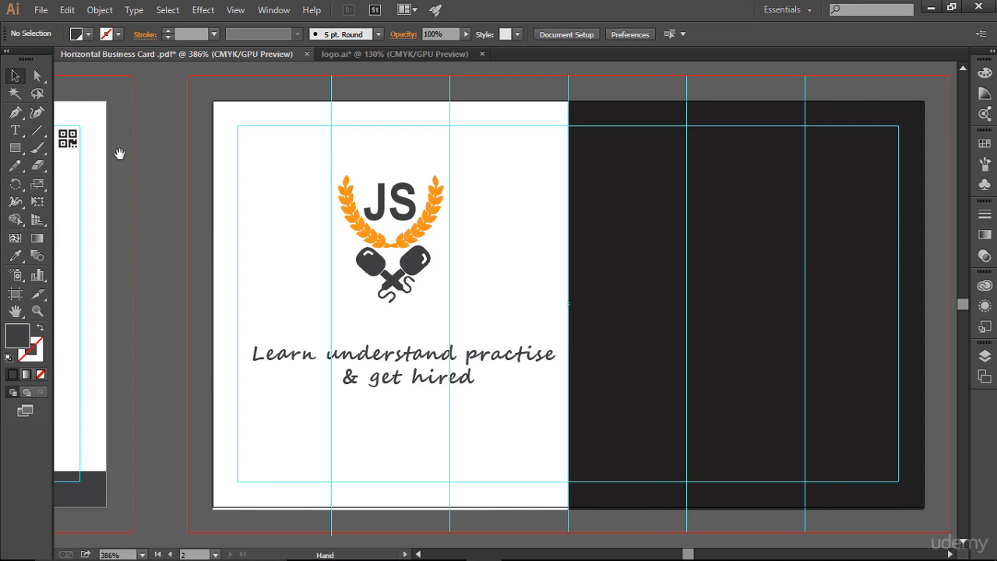
Copy the website line with its icon from the front card onto the back card's top-left corner.
left_click_drag(193, 156, 777, 172)
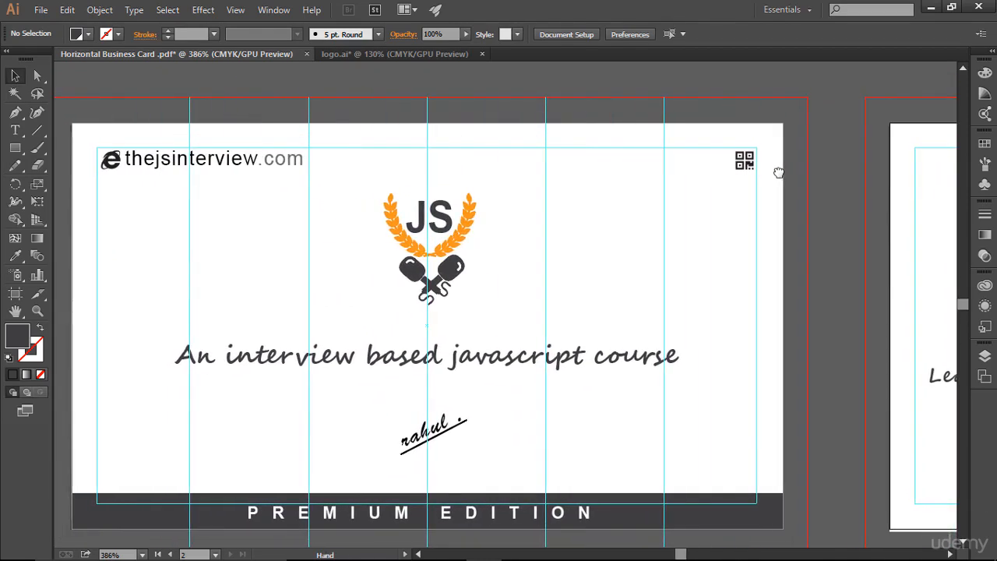
left_click_drag(92, 142, 340, 180)
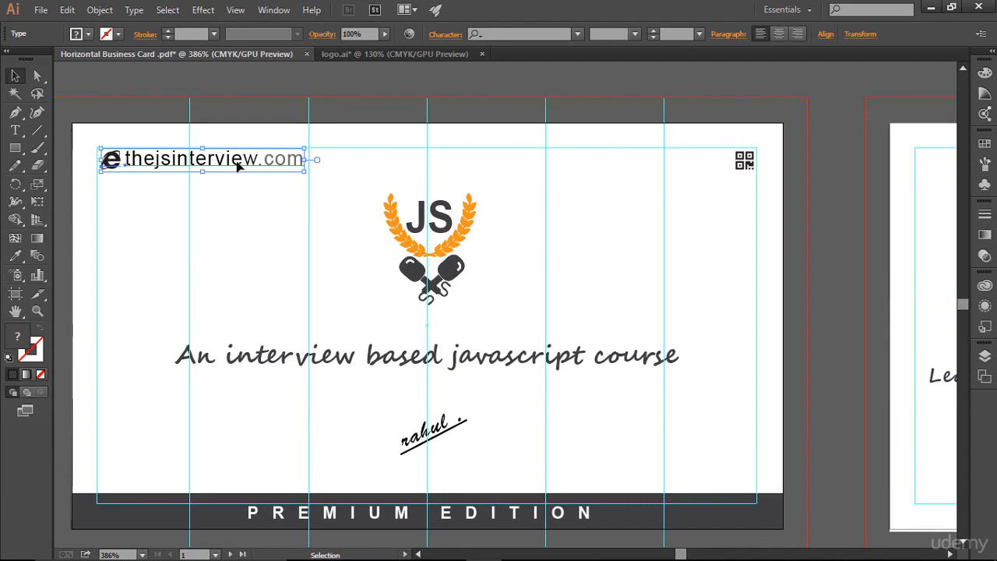
left_click_drag(240, 162, 941, 257)
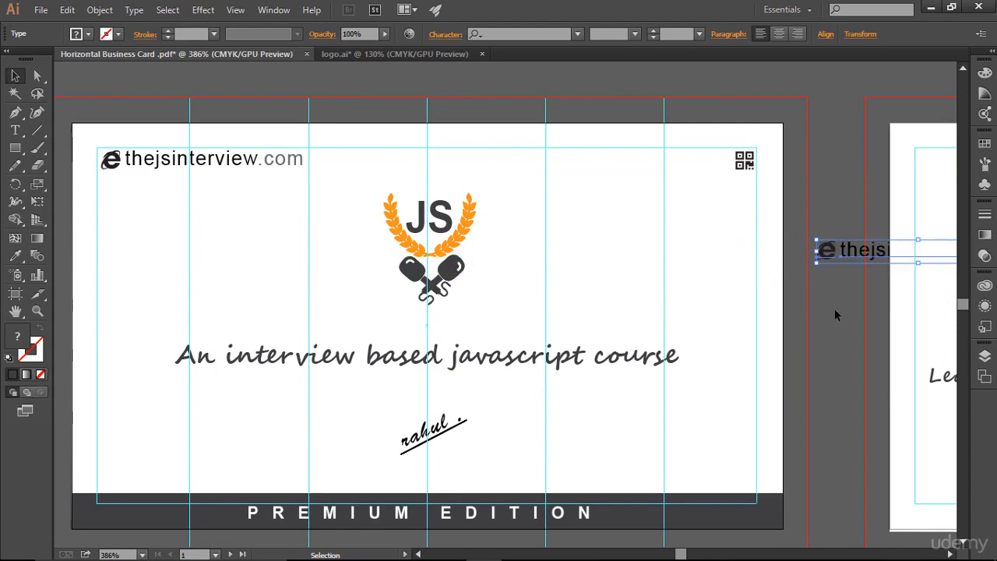
left_click_drag(822, 314, 281, 325)
left_click(300, 262)
left_click_drag(315, 263, 419, 176)
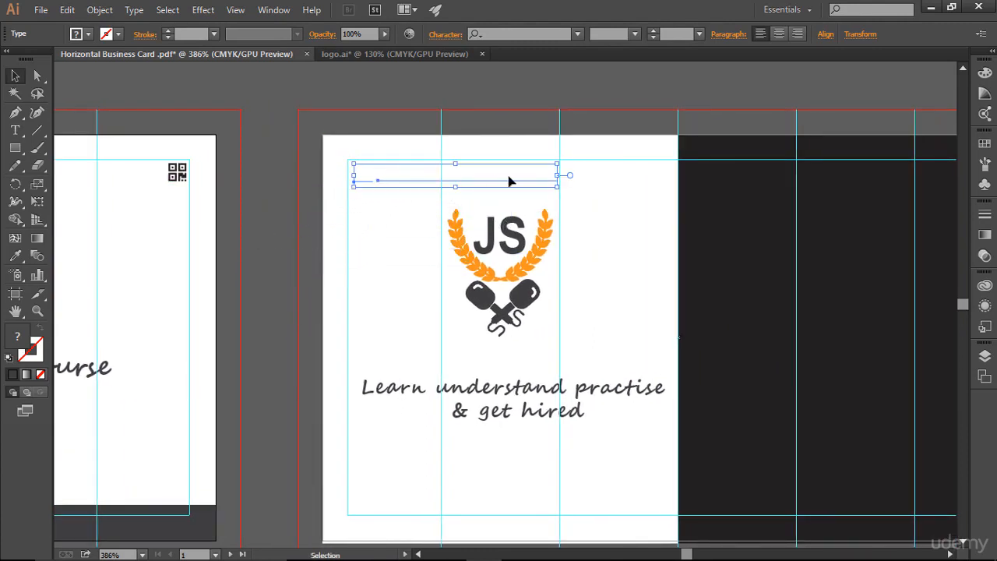
Bring the copied website line to the front so it shows above the white background.
right_click(457, 170)
mouse_move(534, 298)
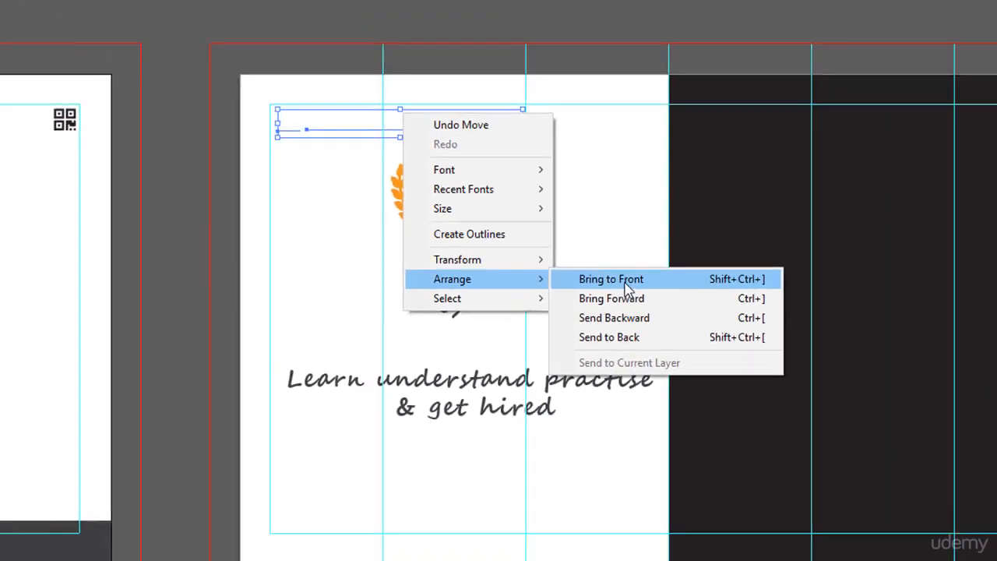
left_click(499, 127)
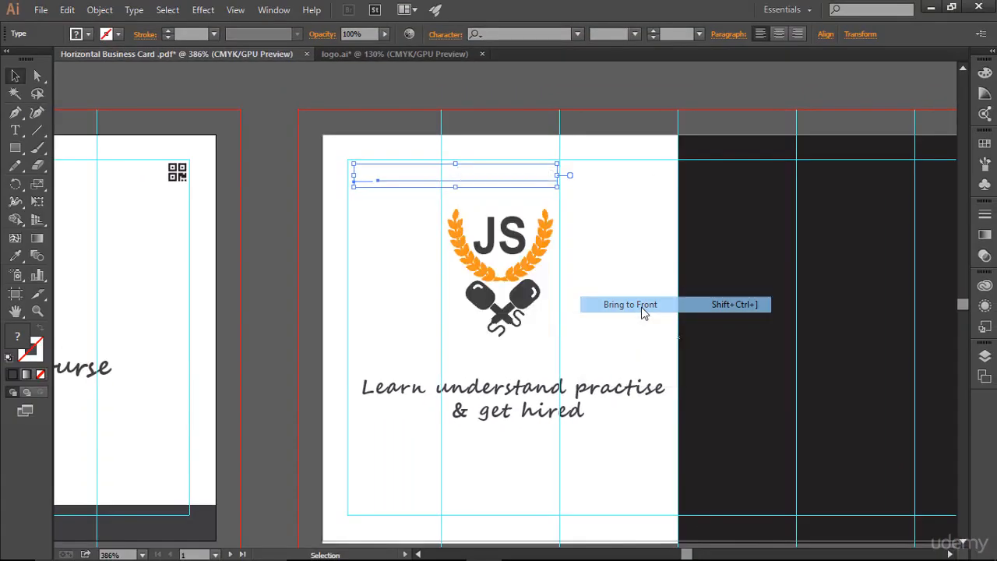
left_click(588, 202)
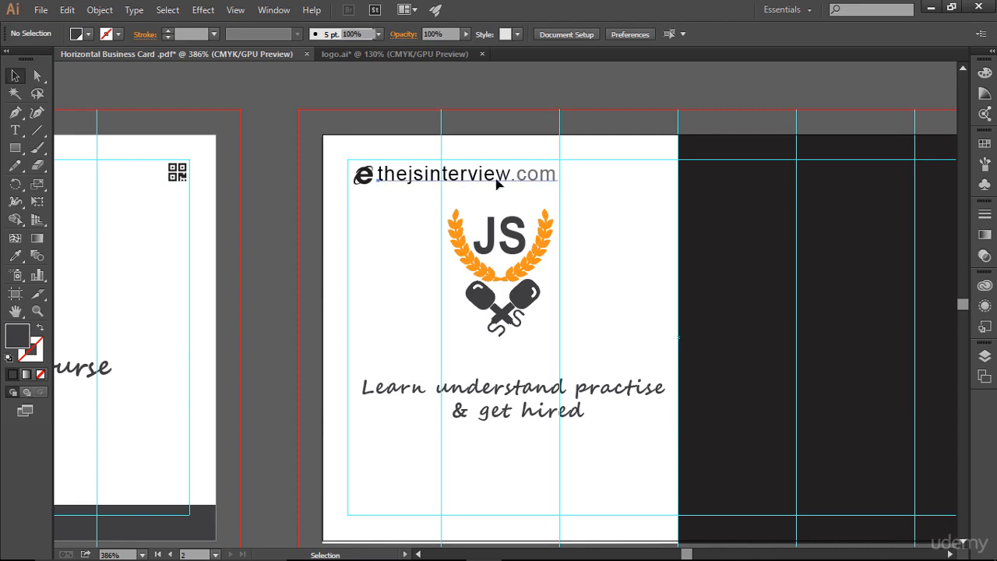
Set the copied website text's font size to 5.5 pt.
left_click(467, 178)
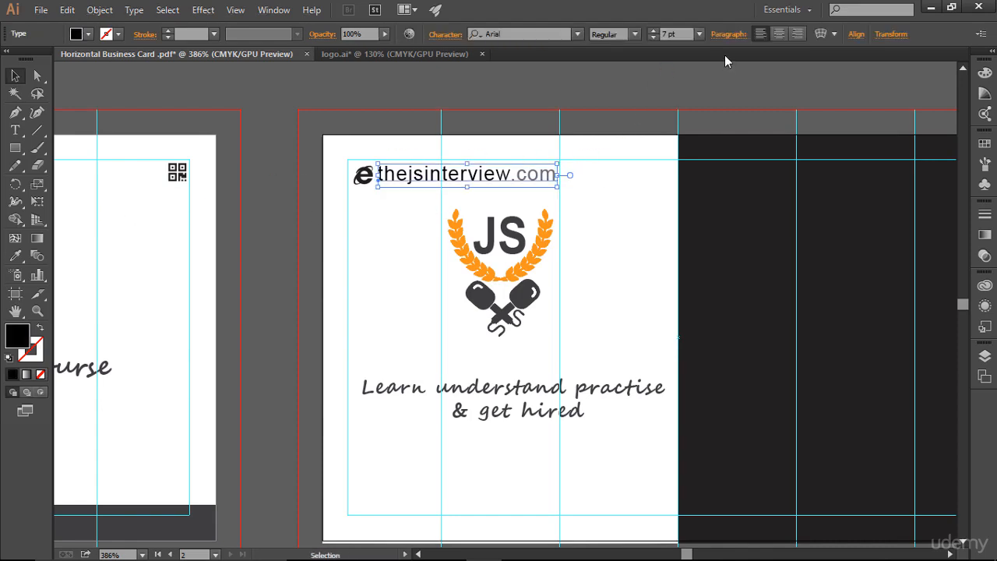
left_click(652, 37)
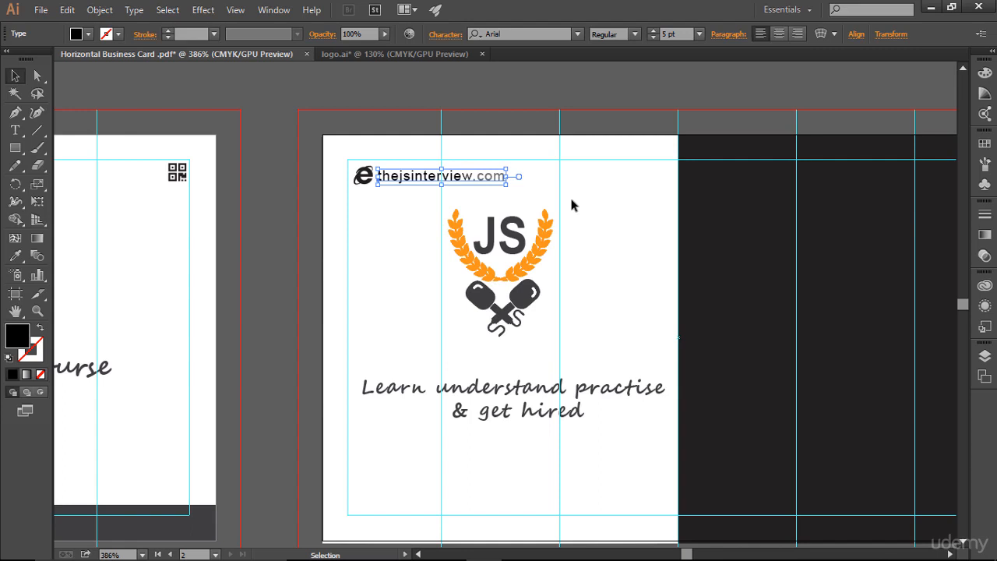
left_click(653, 31)
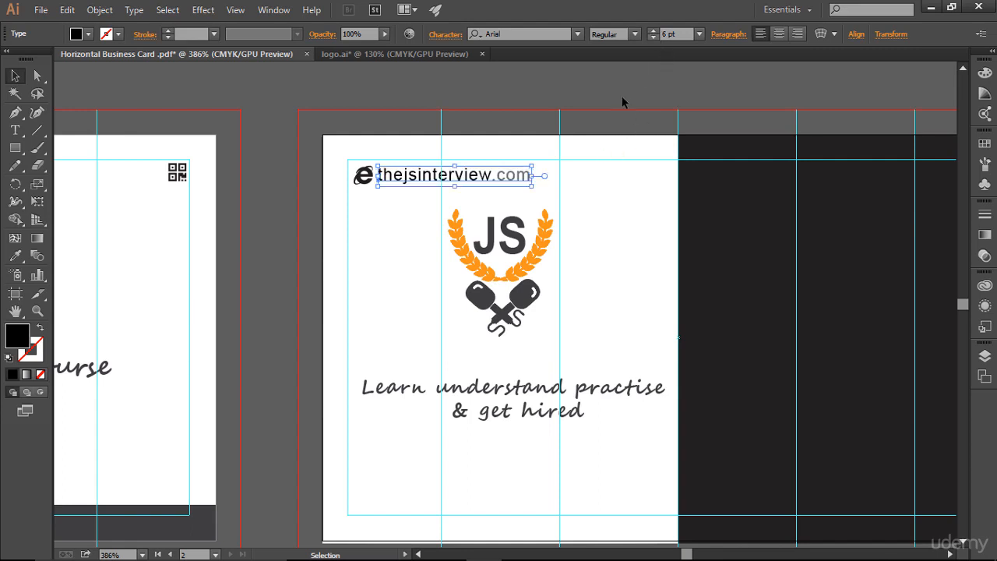
left_click(583, 200)
left_click(543, 179)
left_click(672, 34)
type("5.5")
key("Return")
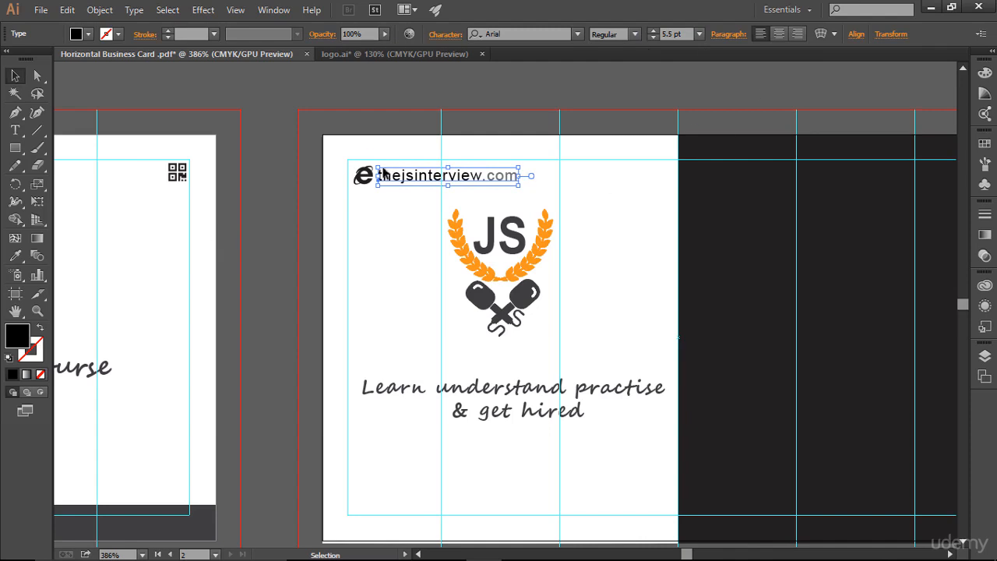
Scale the 'e' web icon down to about 4.2 pt.
left_click(363, 175)
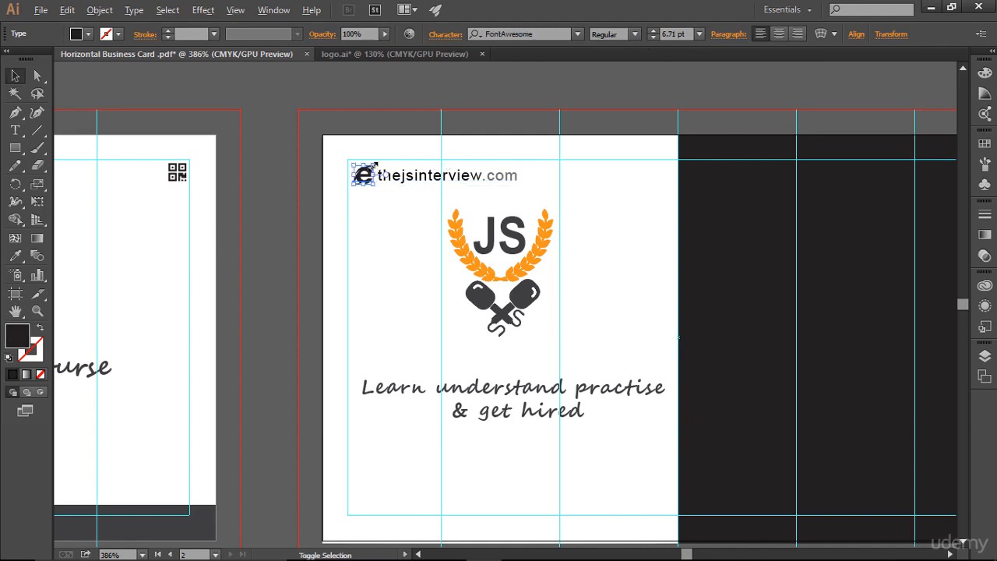
left_click_drag(374, 166, 370, 169)
left_click(401, 210)
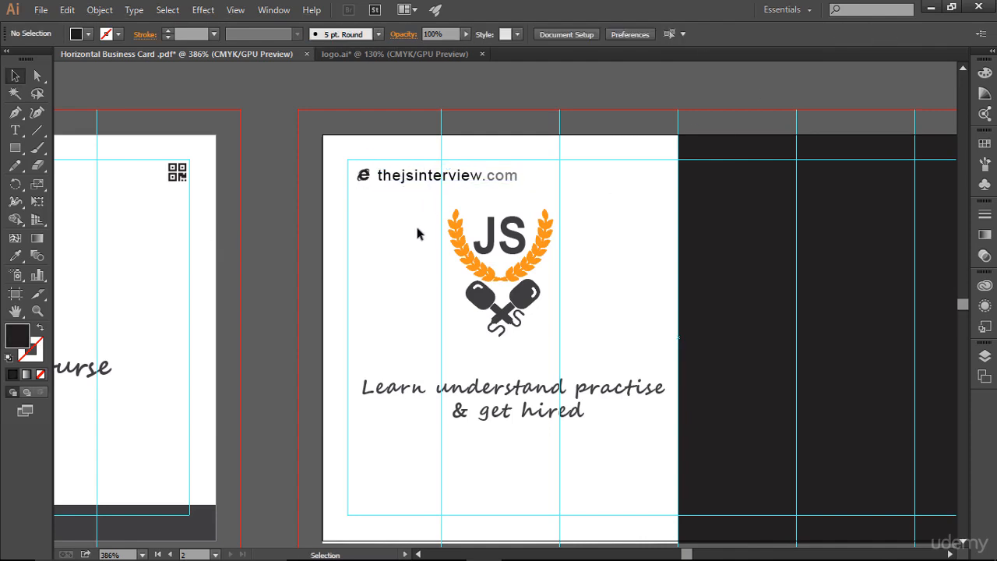
Nudge the web icon and the website text slightly left to tighten their spacing.
left_click(368, 176)
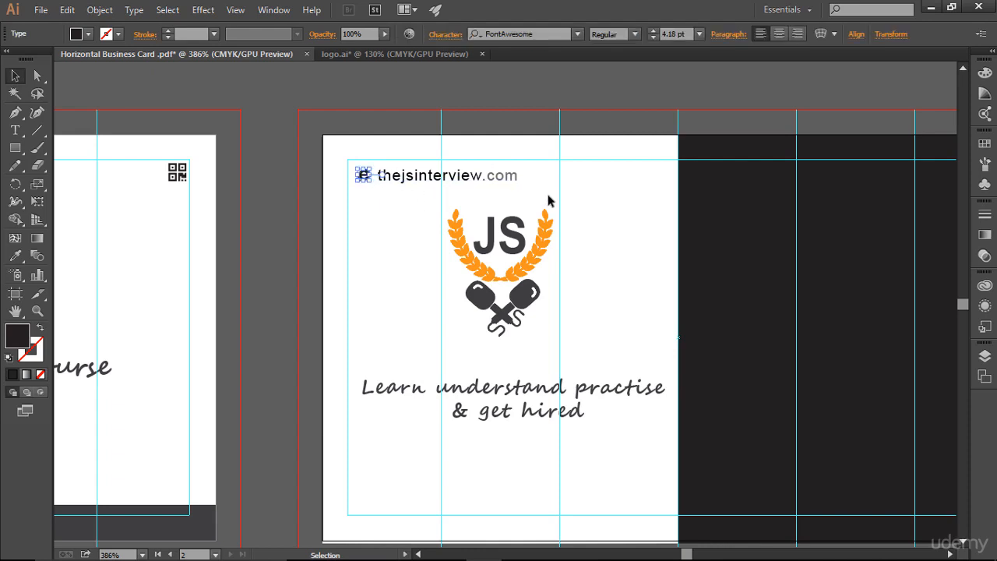
key("Left")
key("Left")
left_click(553, 195)
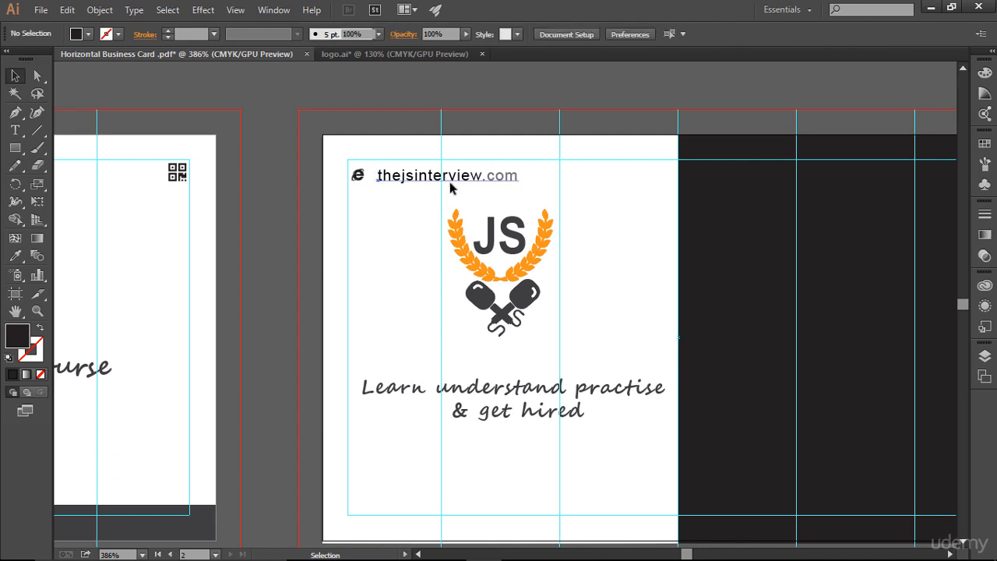
left_click(451, 182)
key("Left")
key("Left")
key("Left")
left_click(565, 200)
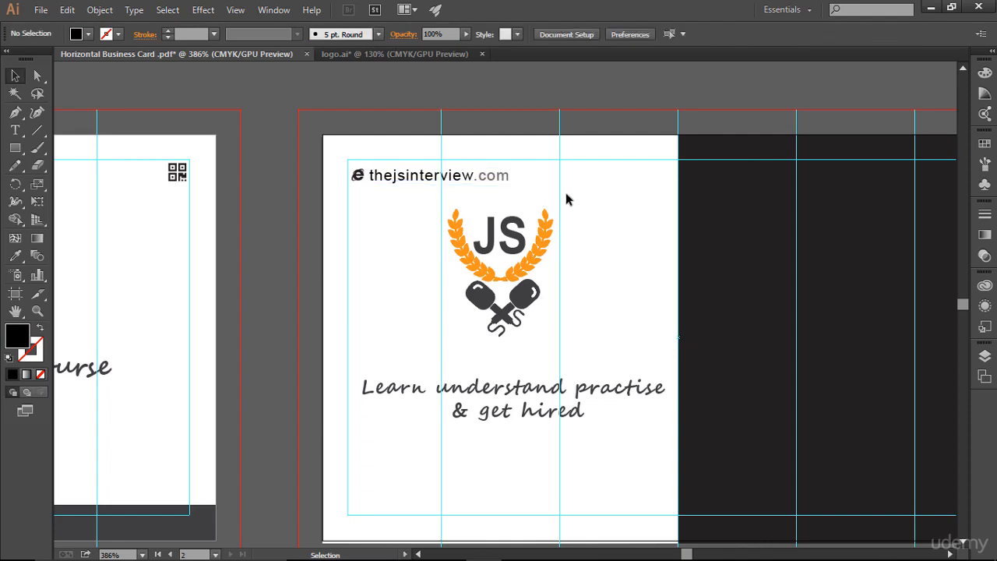
Nudge the 'e' web icon on the back card up and left toward the top-left corner.
left_click(364, 183)
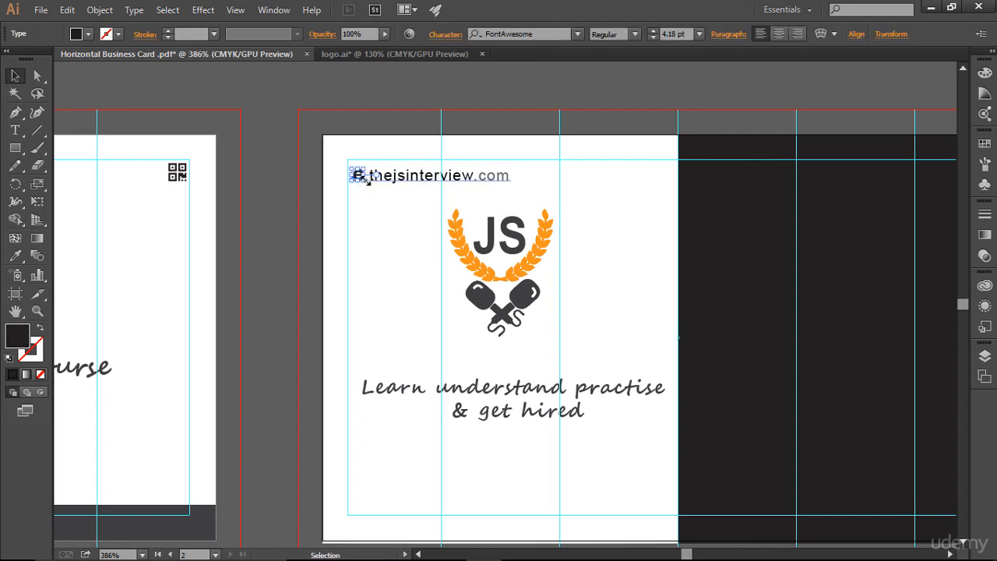
left_click_drag(363, 181, 363, 186)
left_click(356, 190)
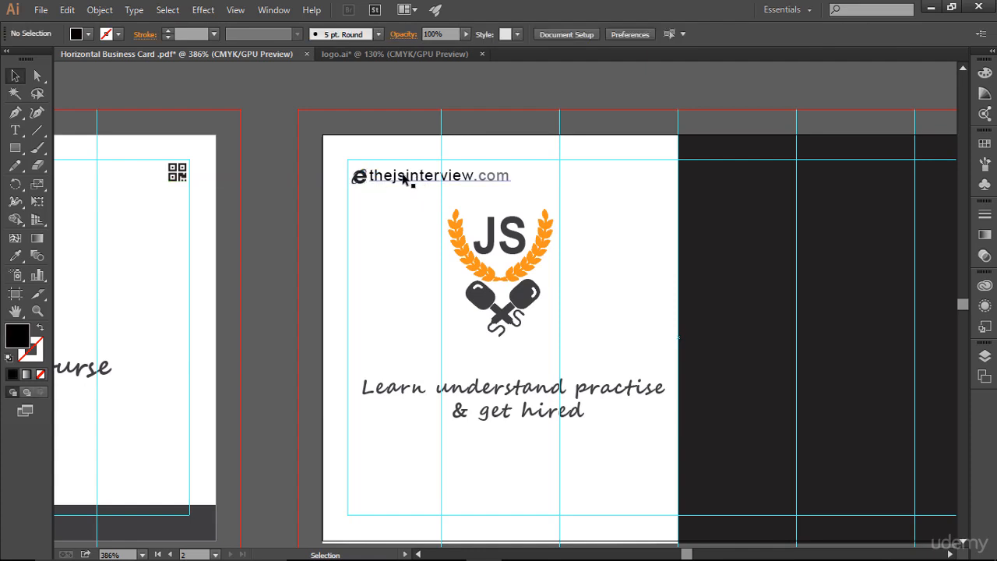
left_click(358, 177)
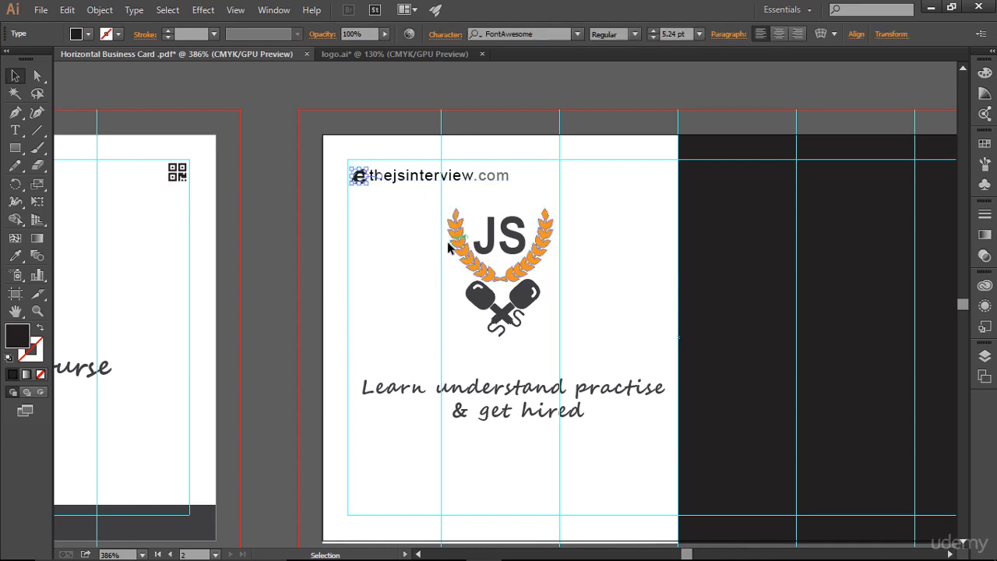
key("Left")
key("Up")
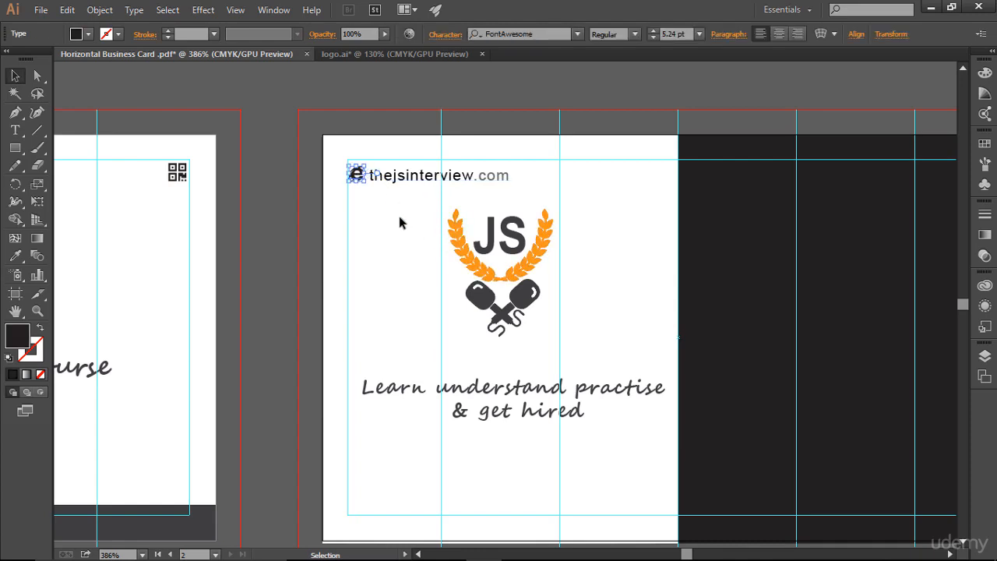
key("Left")
left_click(399, 223)
Nudge the website text up and left so it sits beside the web icon.
left_click(435, 179)
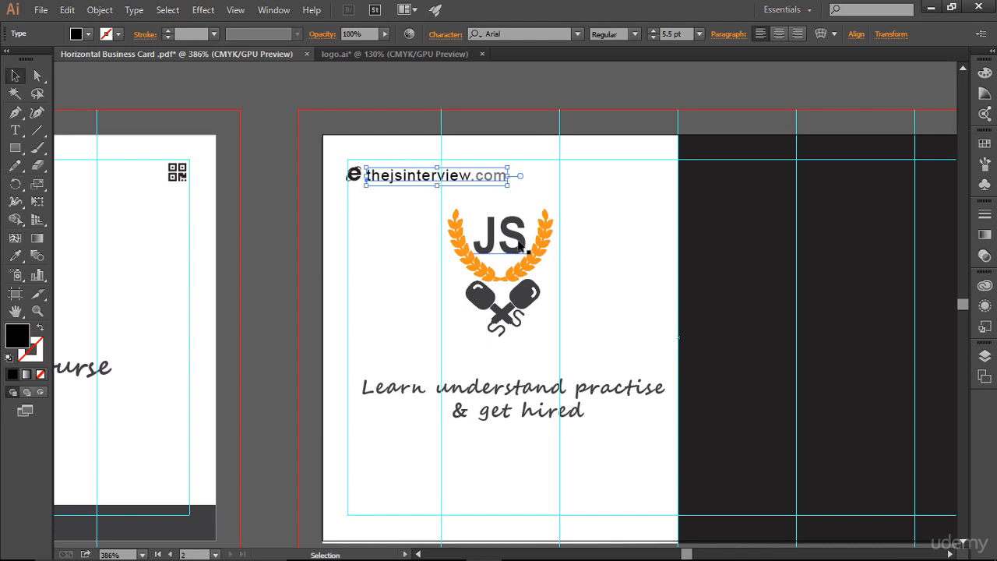
key("Up")
key("Left")
left_click(645, 286)
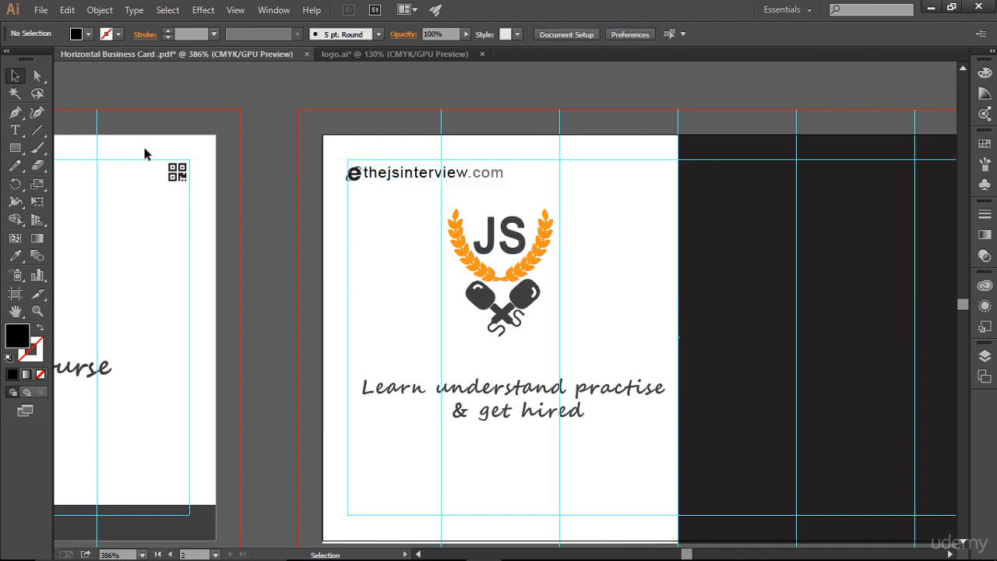
Copy the QR code icon from the front card to the back card's top-right corner and shrink it to about 7.4 pt.
left_click(180, 175)
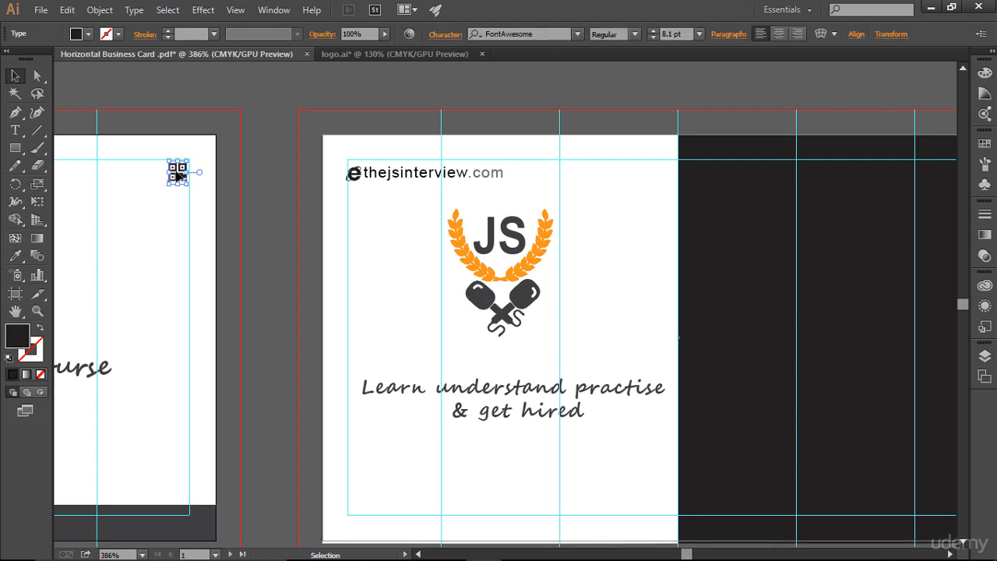
left_click_drag(179, 174, 660, 170)
right_click(667, 173)
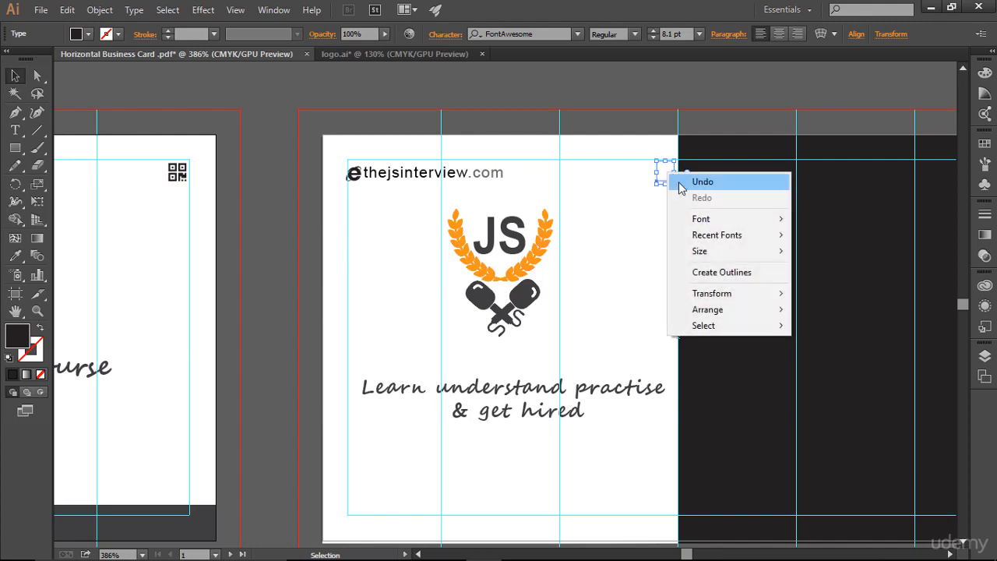
mouse_move(742, 312)
left_click(826, 310)
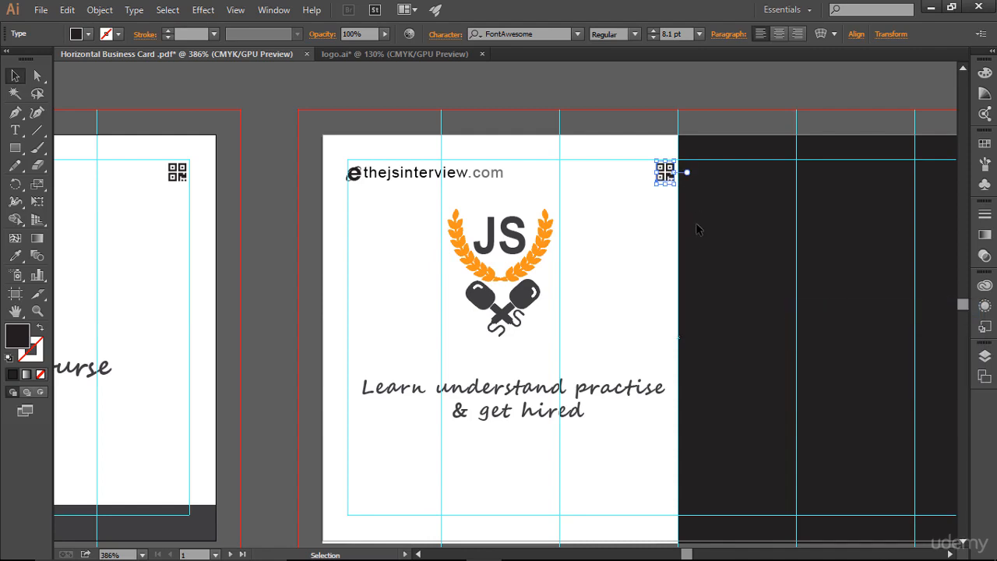
left_click_drag(673, 184, 668, 179)
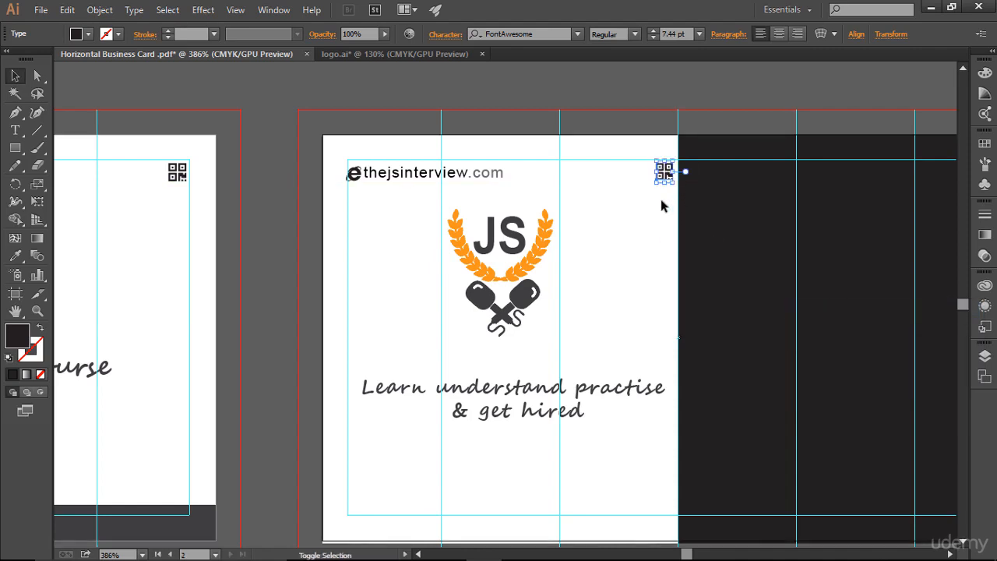
left_click(661, 200)
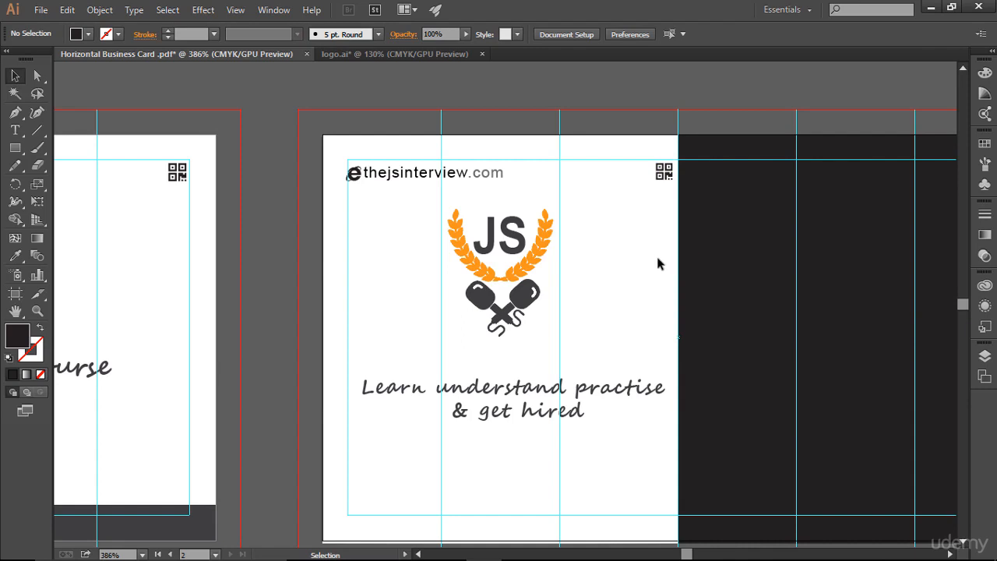
Nudge the JS logo on the back card down slightly.
left_click_drag(426, 209, 581, 321)
key("Down")
key("Down")
left_click(635, 296)
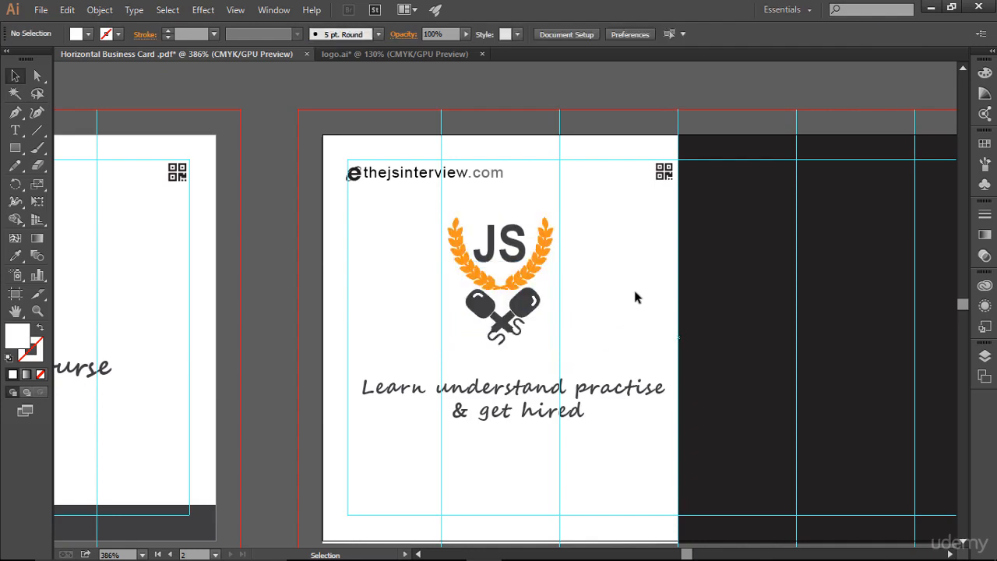
Unlock the front card's dark bottom band and select it together with the PREMIUM EDITION text.
scroll(635, 296, "down", 2)
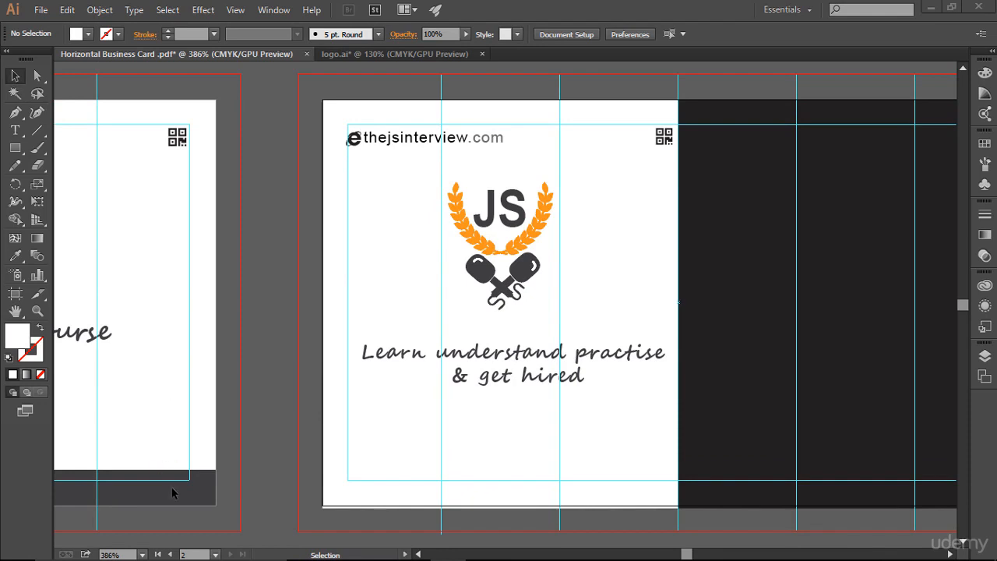
scroll(171, 487, "down", 4)
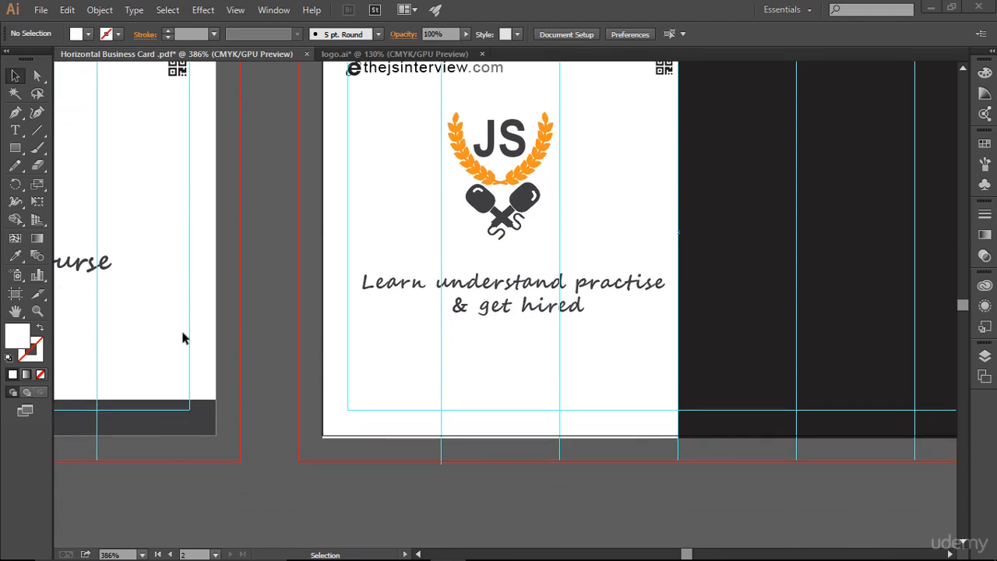
left_click_drag(182, 288, 647, 314)
left_click_drag(461, 375, 522, 460)
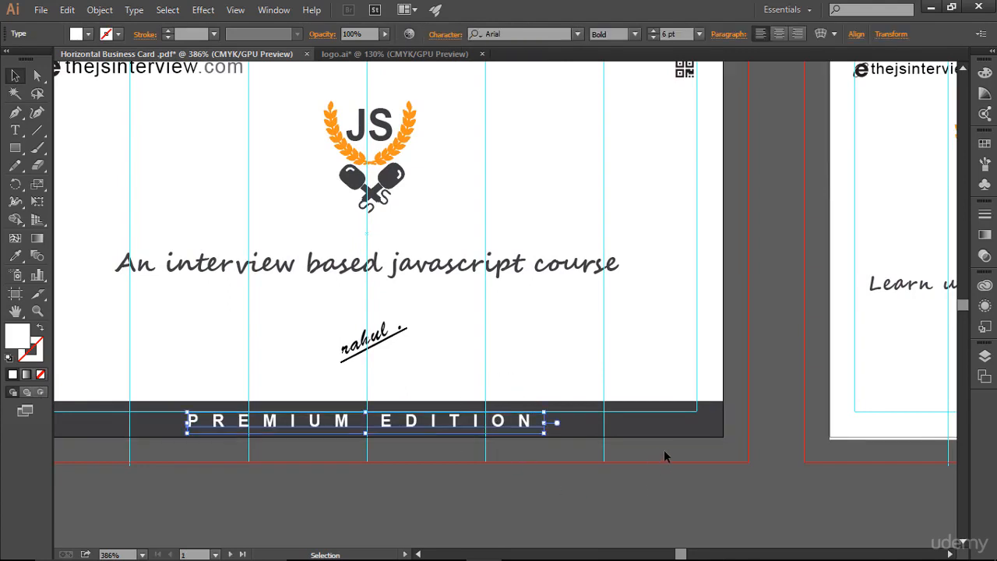
left_click(986, 355)
scroll(834, 429, "down", 2)
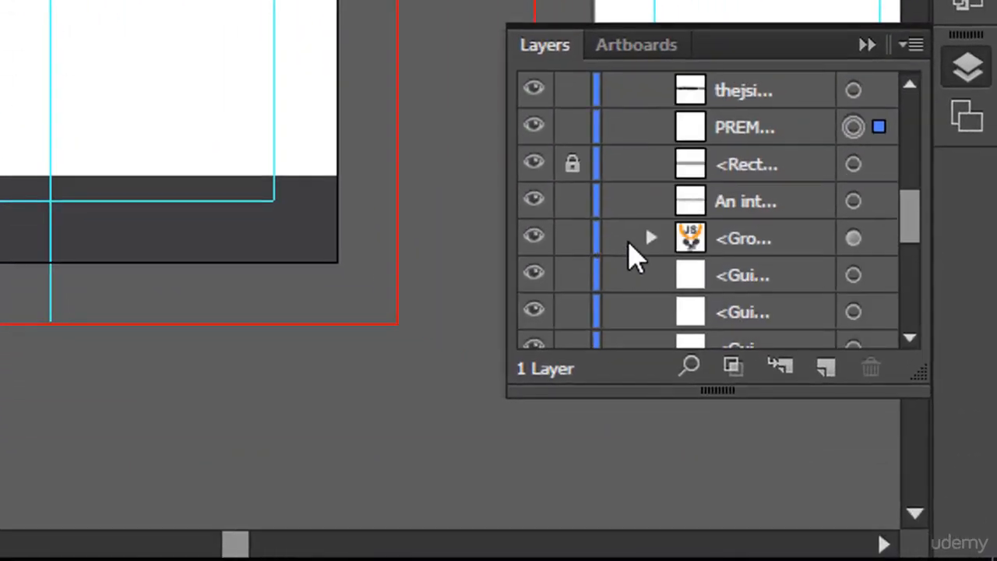
left_click(855, 166)
left_click(572, 166)
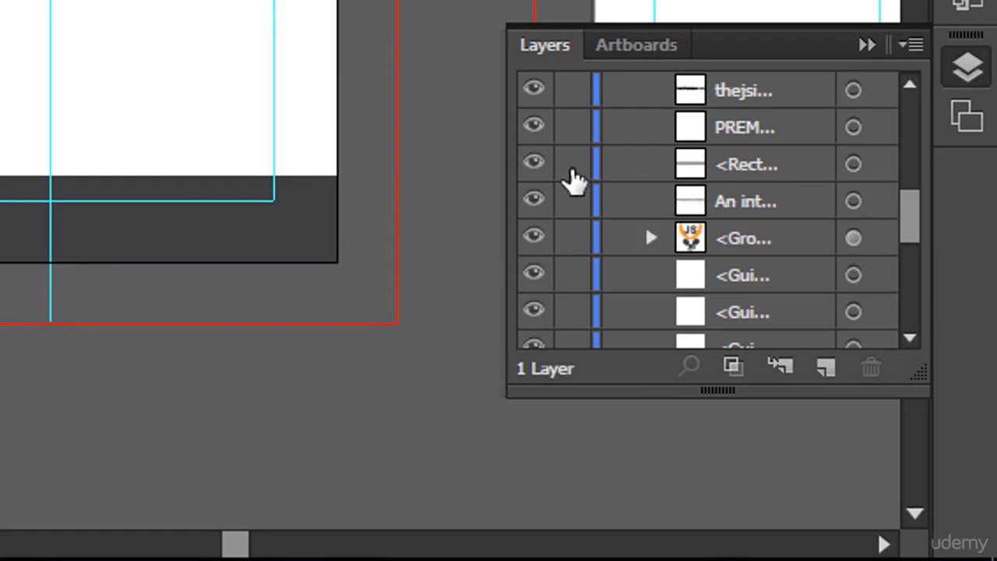
left_click(853, 165)
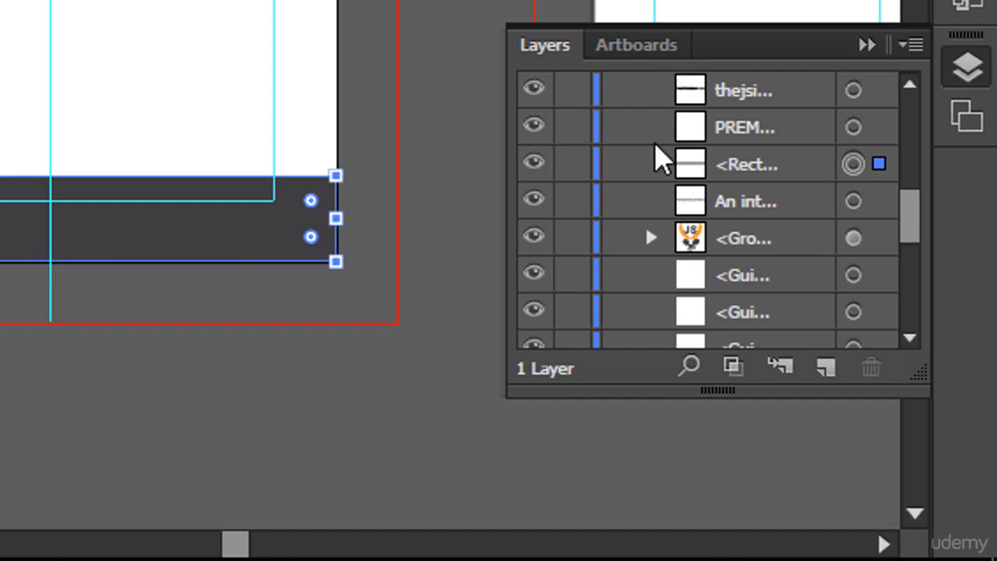
left_click(853, 127, "shift")
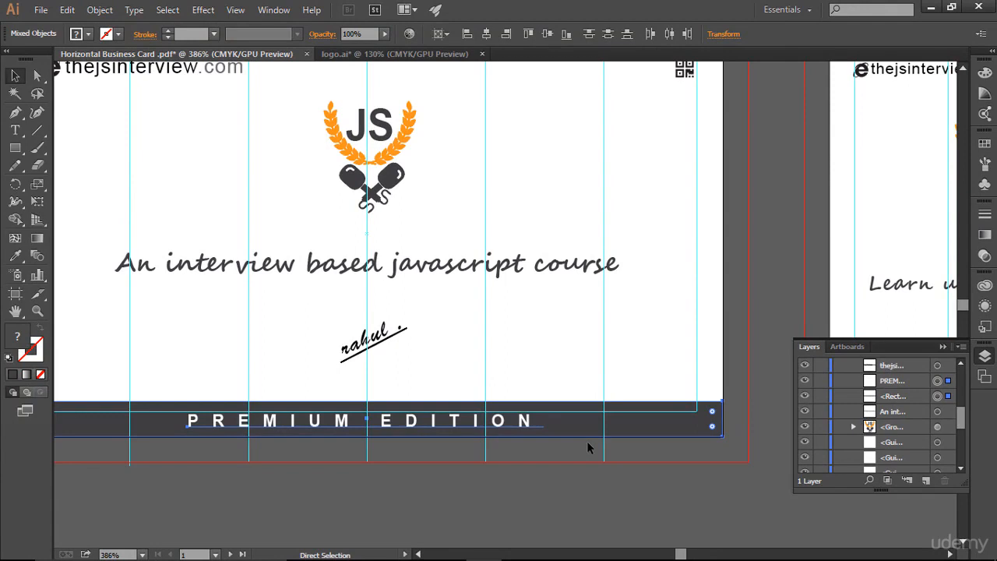
Lock the band and the PREMIUM EDITION text on the front card.
key("v")
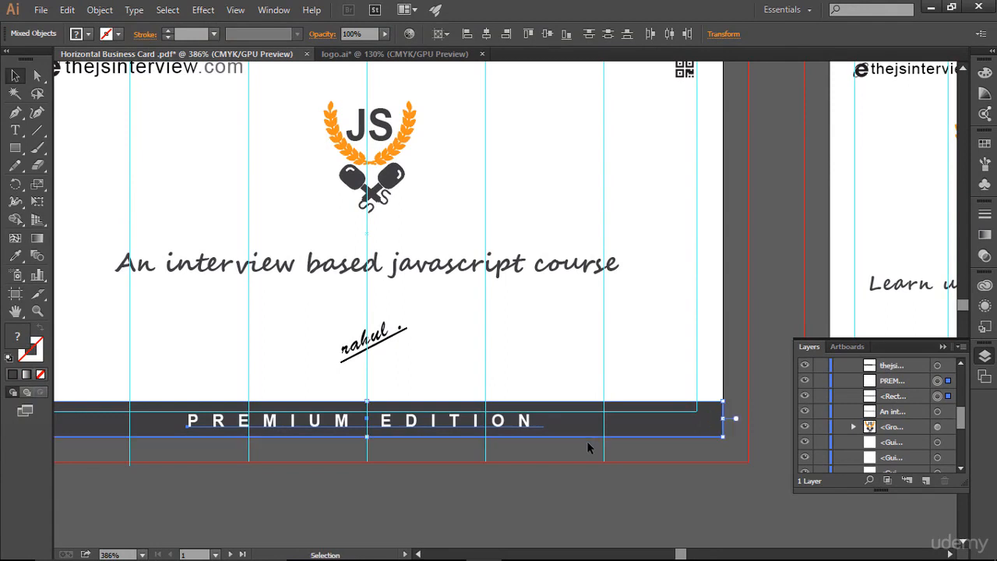
left_click(820, 397)
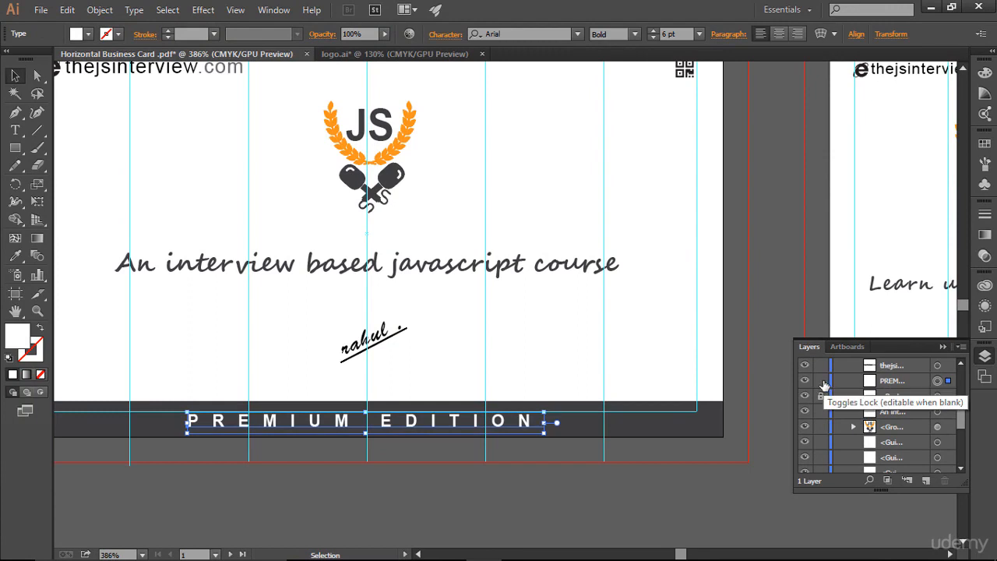
left_click(822, 382)
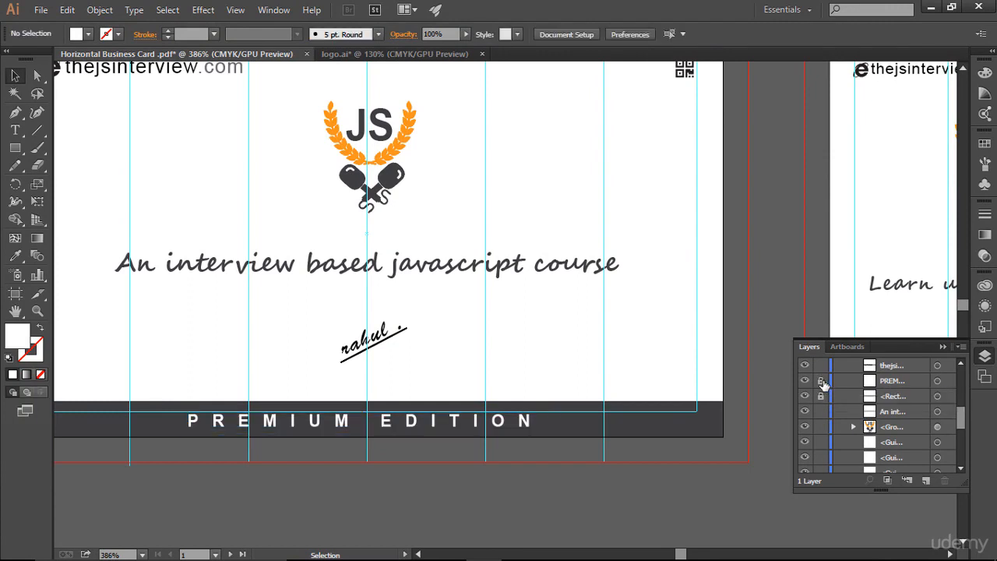
Paste the dark band and PREMIUM EDITION text in place onto the back card.
left_click(943, 345)
left_click_drag(704, 305, 47, 323)
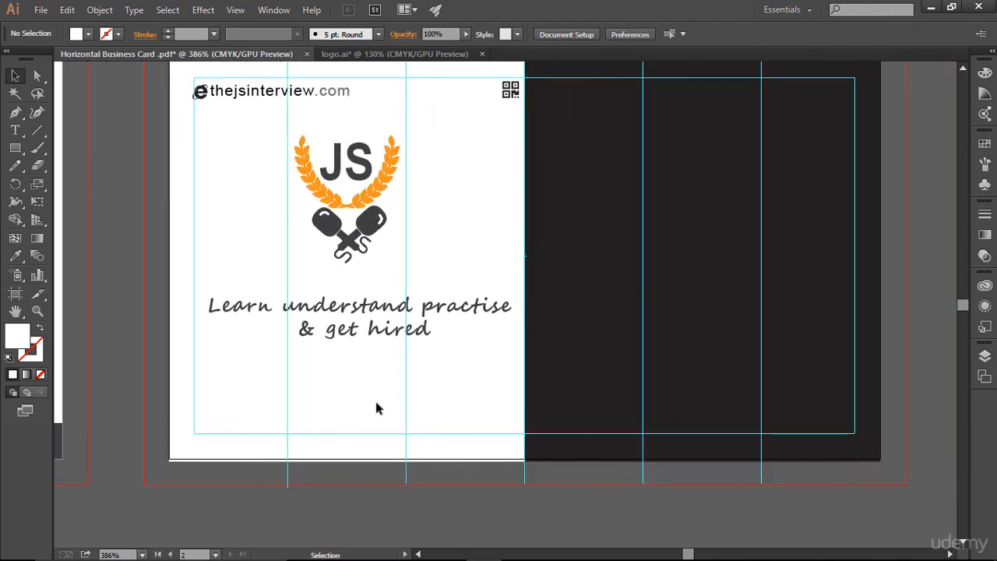
key("ctrl+shift+v")
key("ctrl+shift+v")
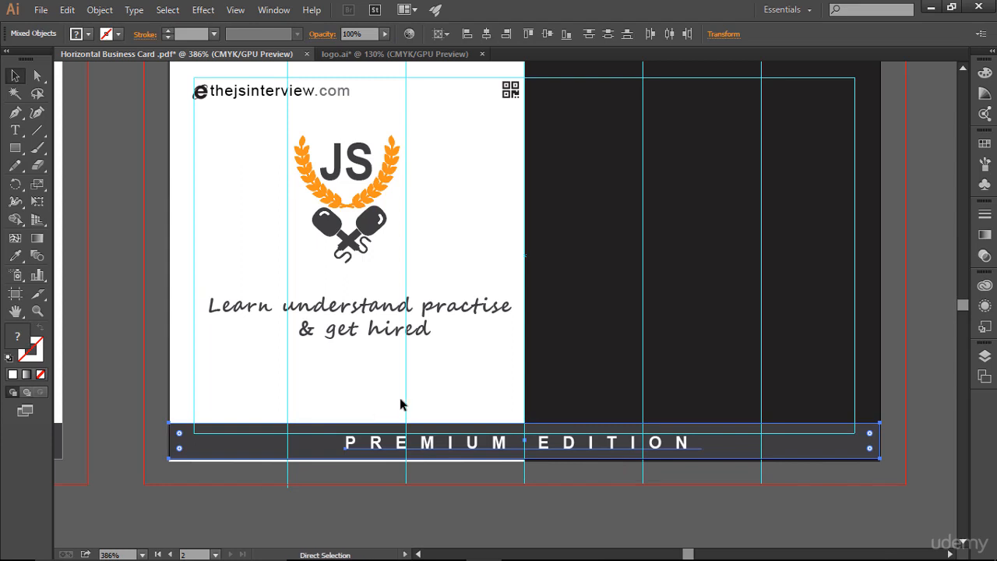
left_click(842, 507)
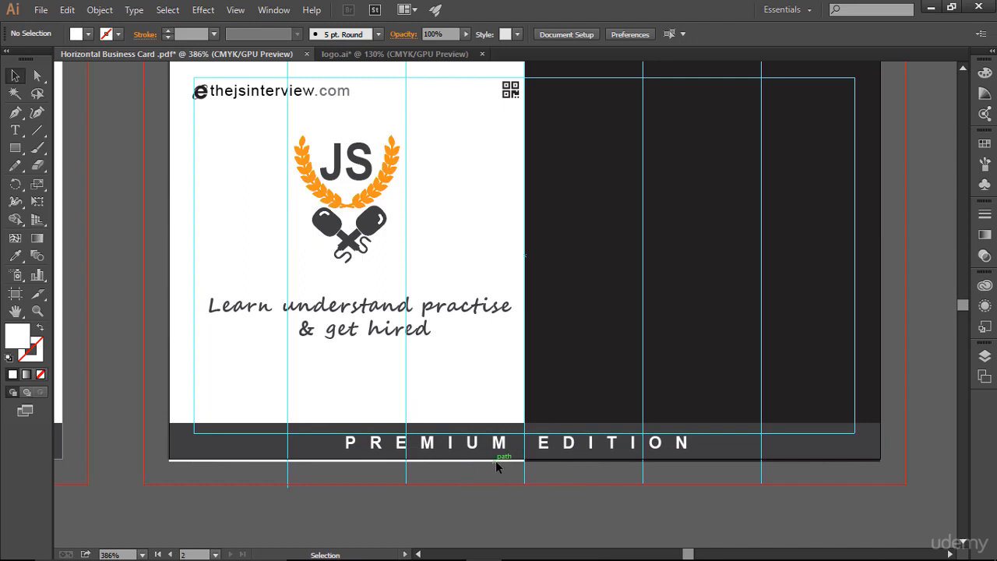
Unlock the back card's background rectangles, raise the white half's bottom edge slightly, and relock it.
left_click(985, 355)
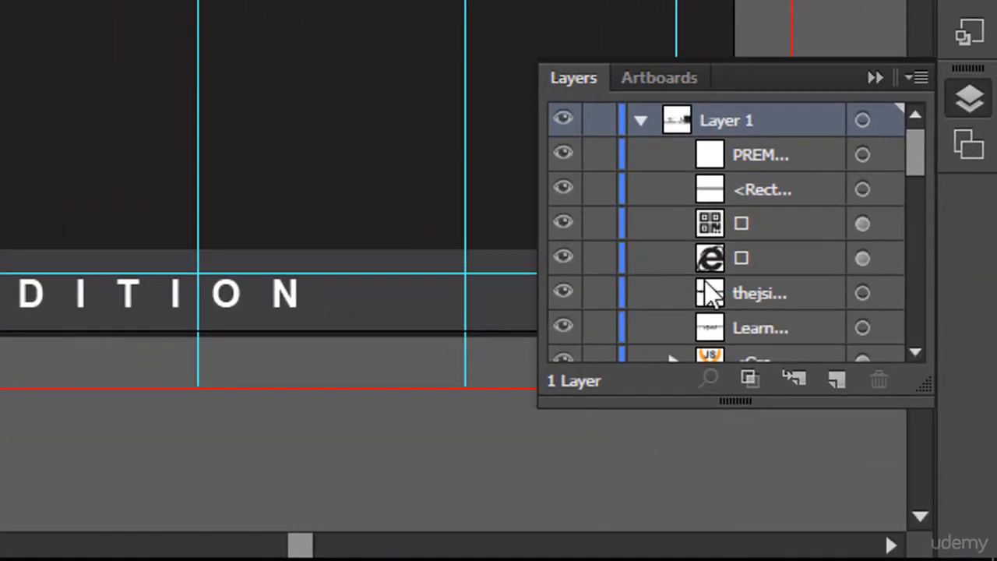
scroll(704, 289, "down", 3)
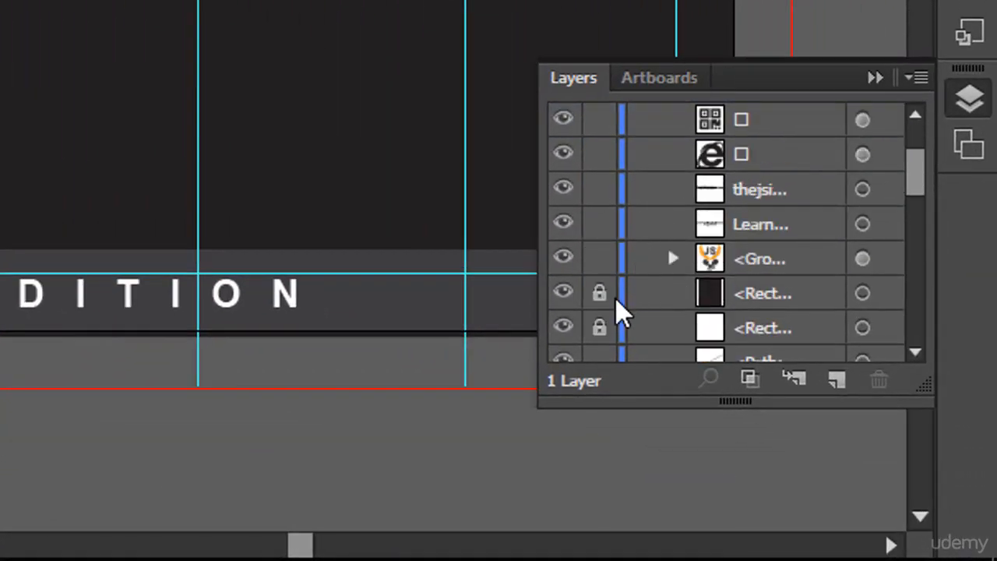
scroll(660, 304, "down", 3)
left_click(599, 224)
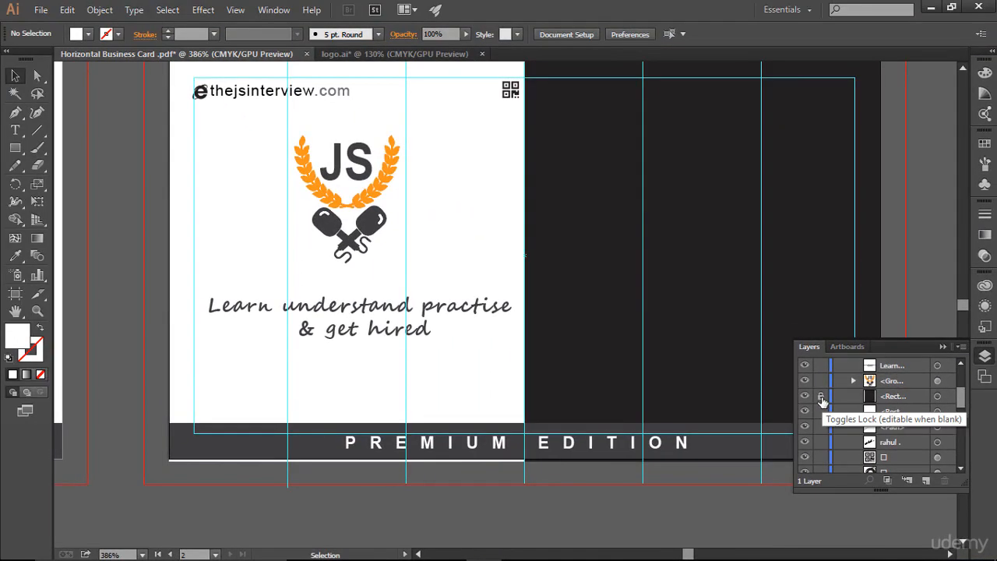
left_click(609, 198)
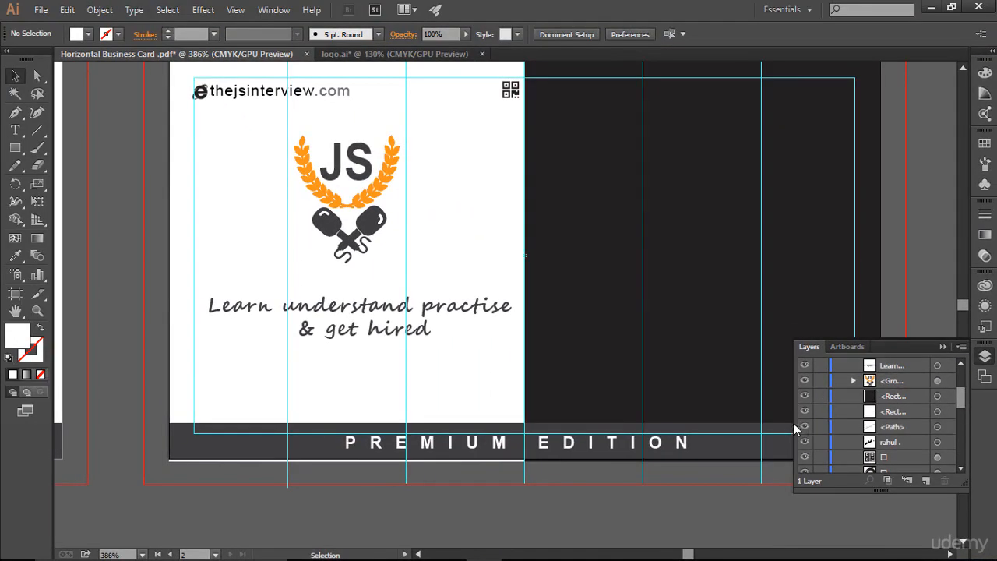
left_click(335, 460)
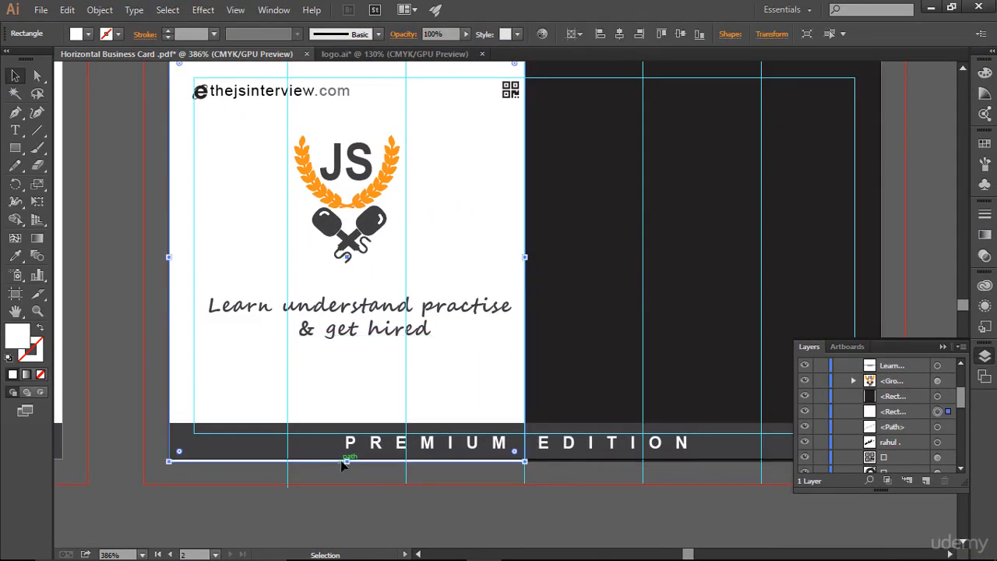
left_click_drag(346, 461, 347, 458)
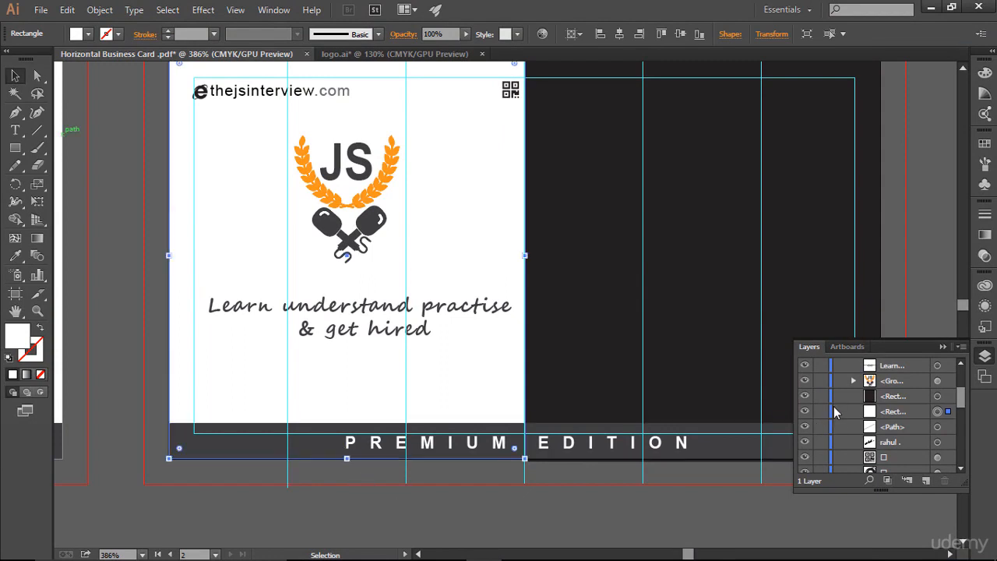
left_click(821, 411)
Raise the dark half's bottom edge slightly to match and lock it again.
left_click(820, 396)
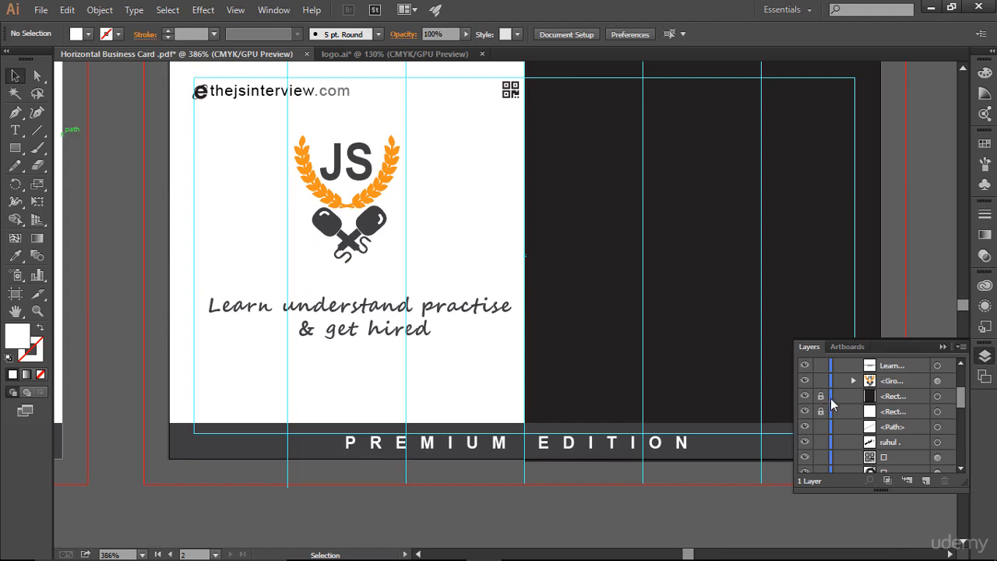
left_click(820, 396)
left_click(937, 396)
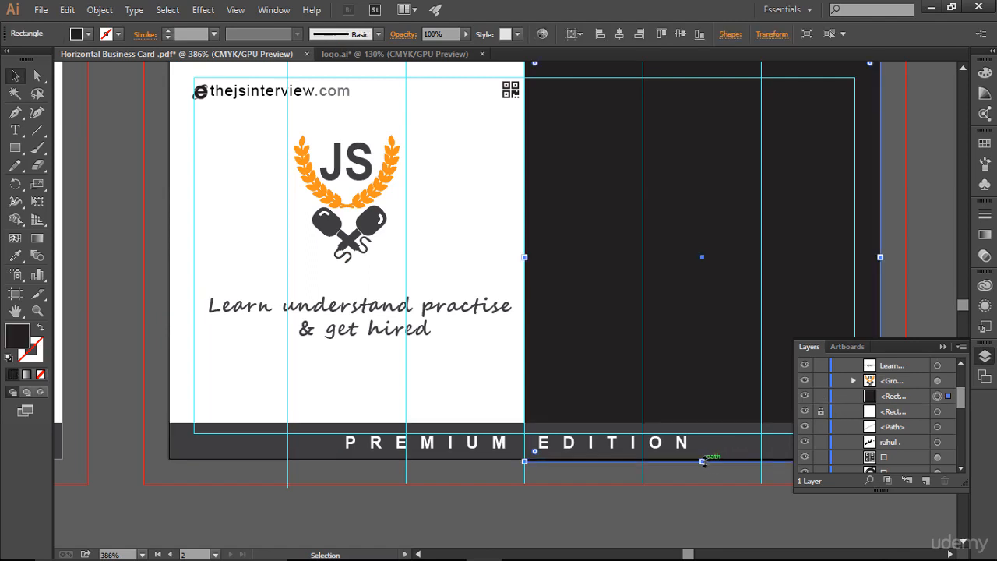
left_click_drag(702, 461, 702, 458)
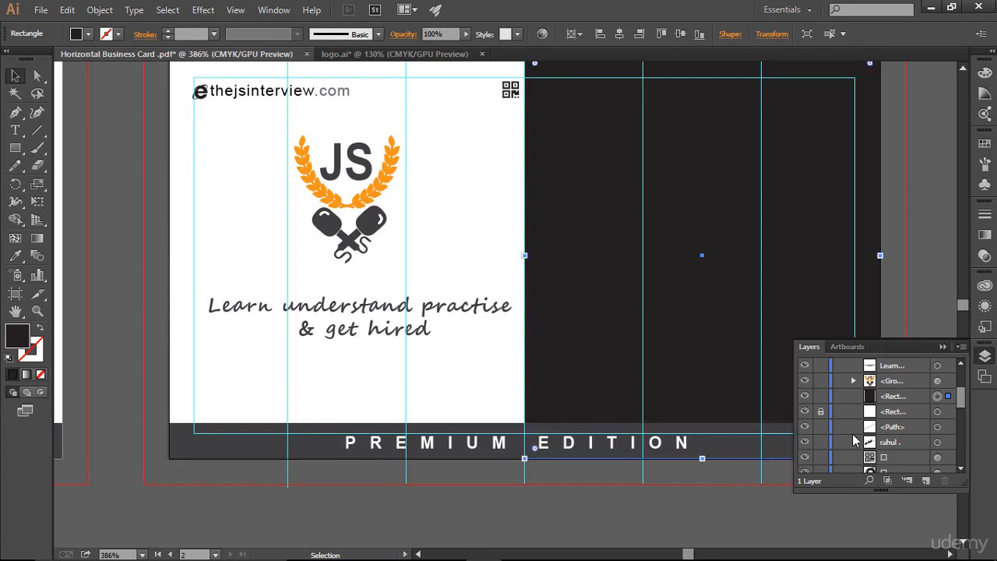
left_click(824, 398)
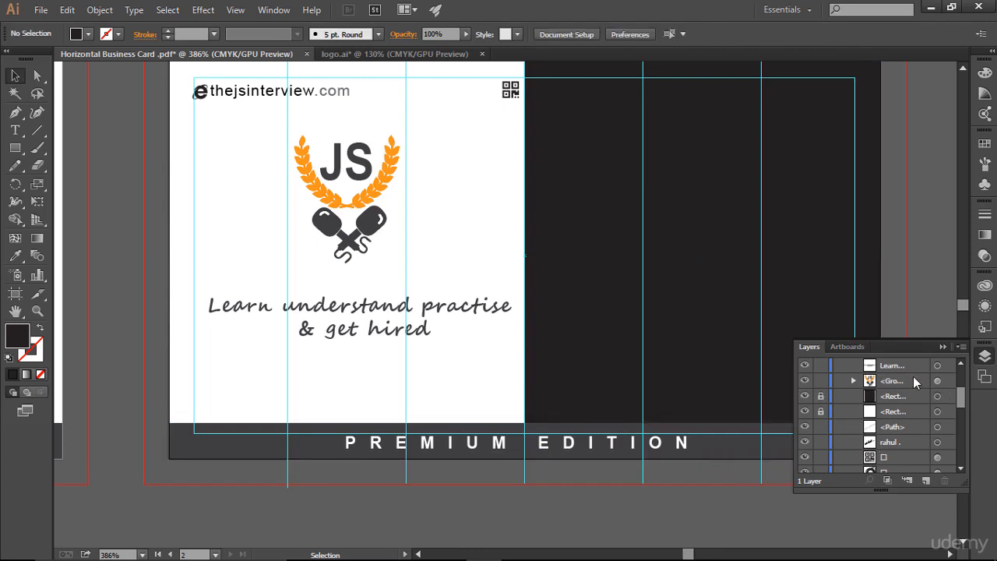
Unlock the back card's dark half and recolour it with the lighter dark grey swatch.
left_click(941, 348)
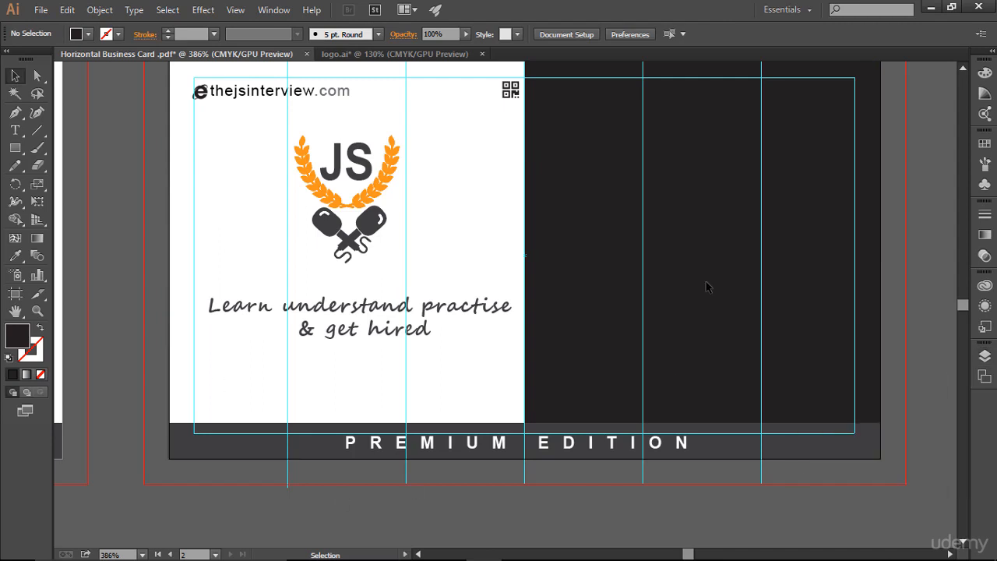
key("ctrl+0")
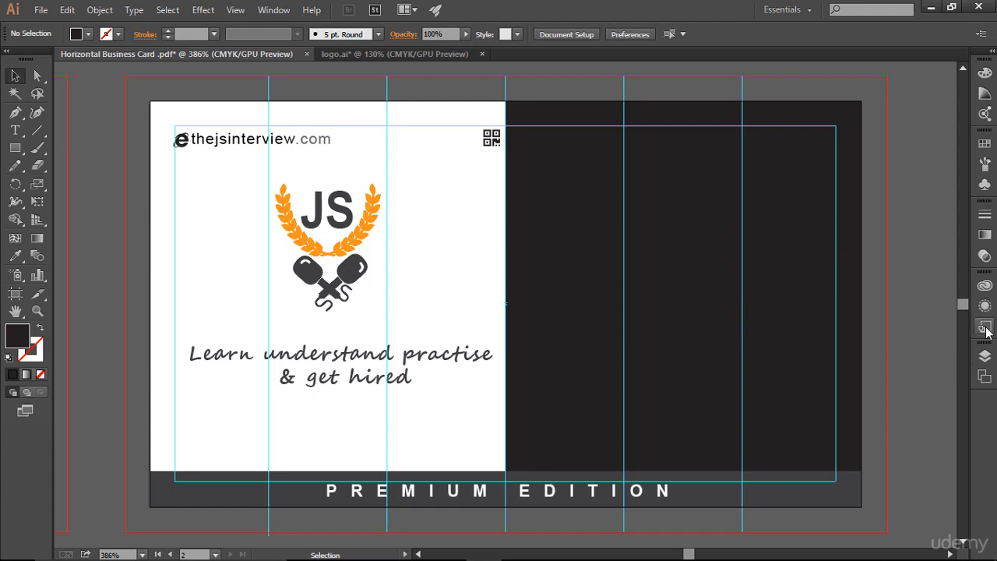
left_click(985, 355)
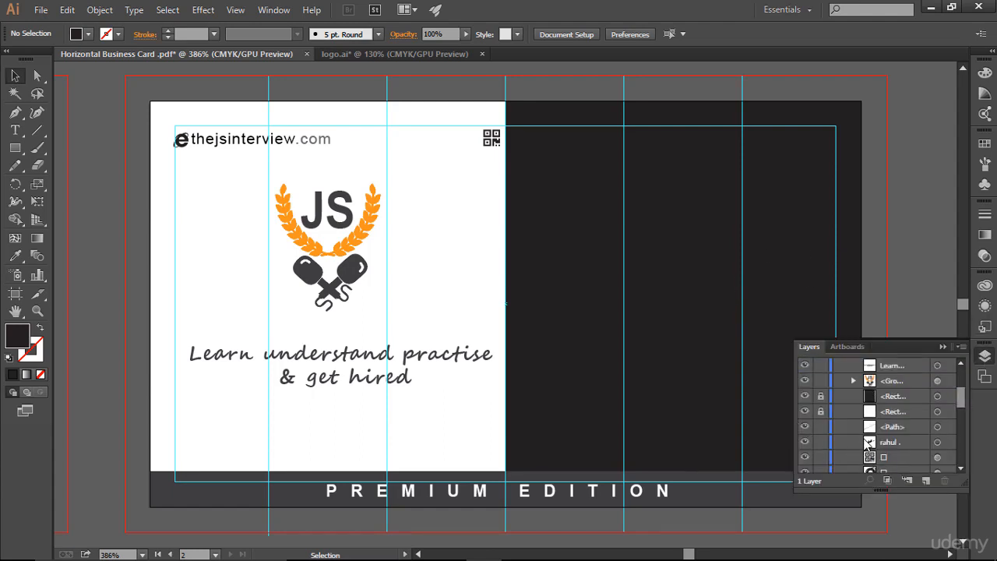
left_click(821, 396)
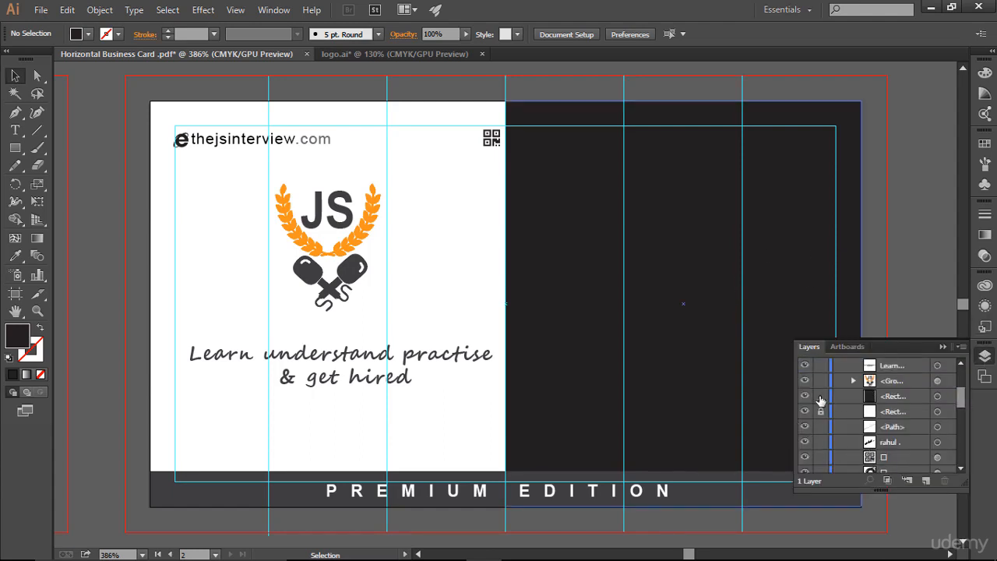
left_click(937, 396)
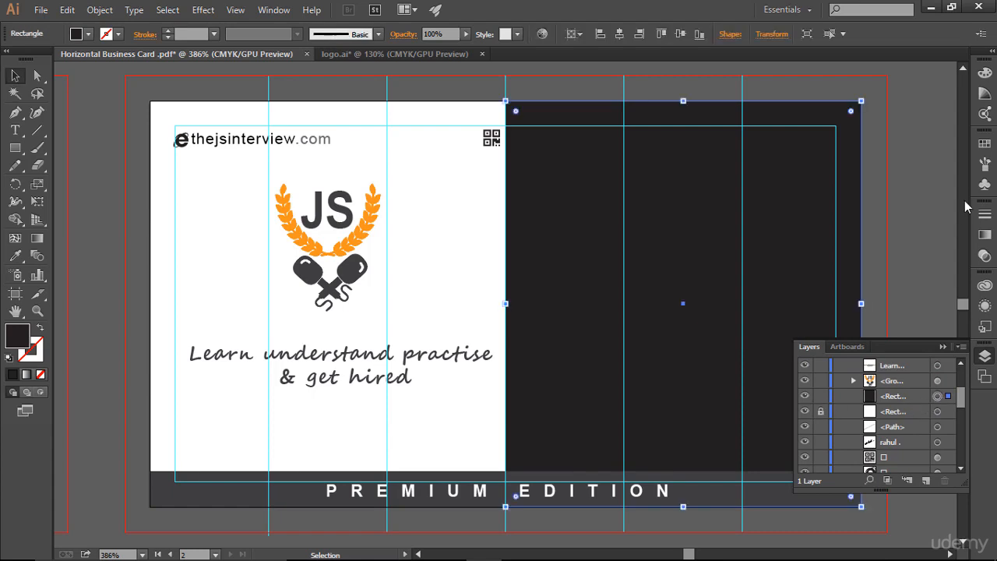
left_click(985, 143)
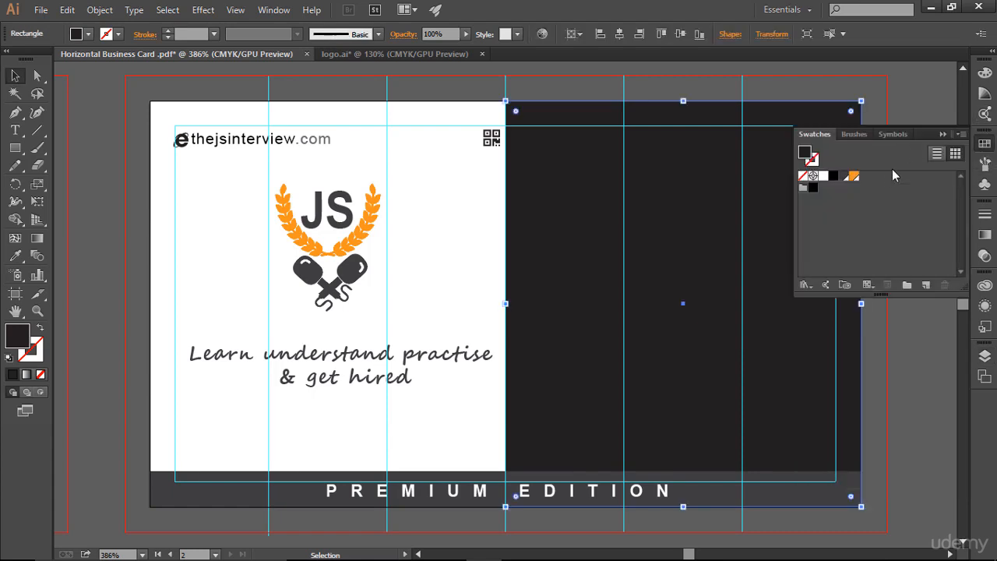
left_click(845, 176)
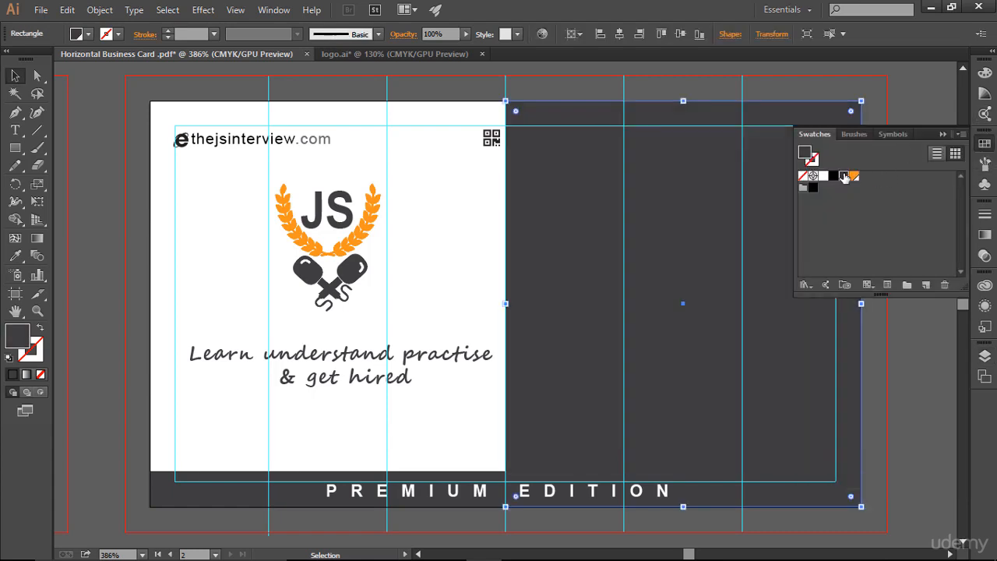
left_click(945, 134)
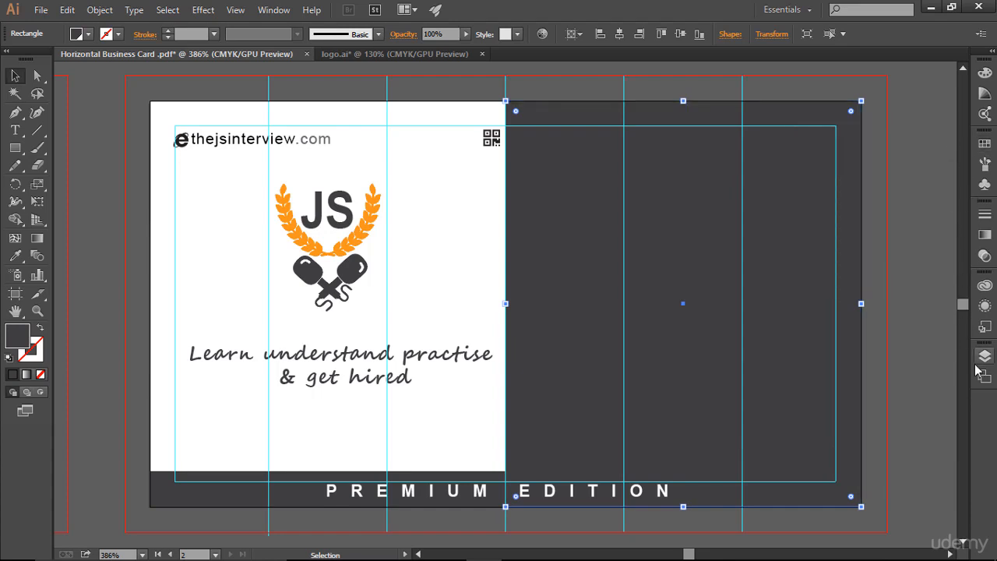
left_click(906, 363)
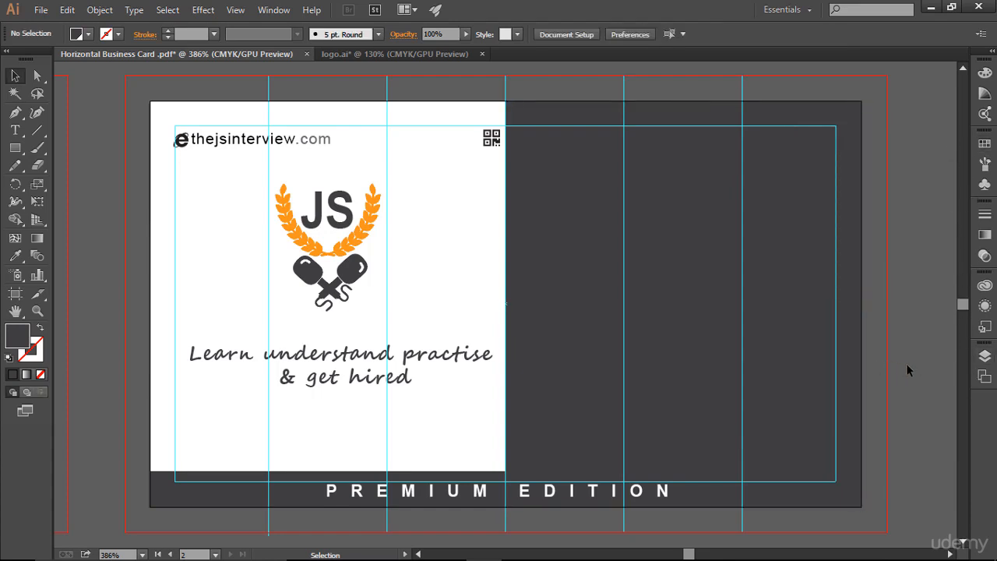
Draw a vertical line along the white half's left edge and set its stroke weight to 2 pt.
key("ctrl+;")
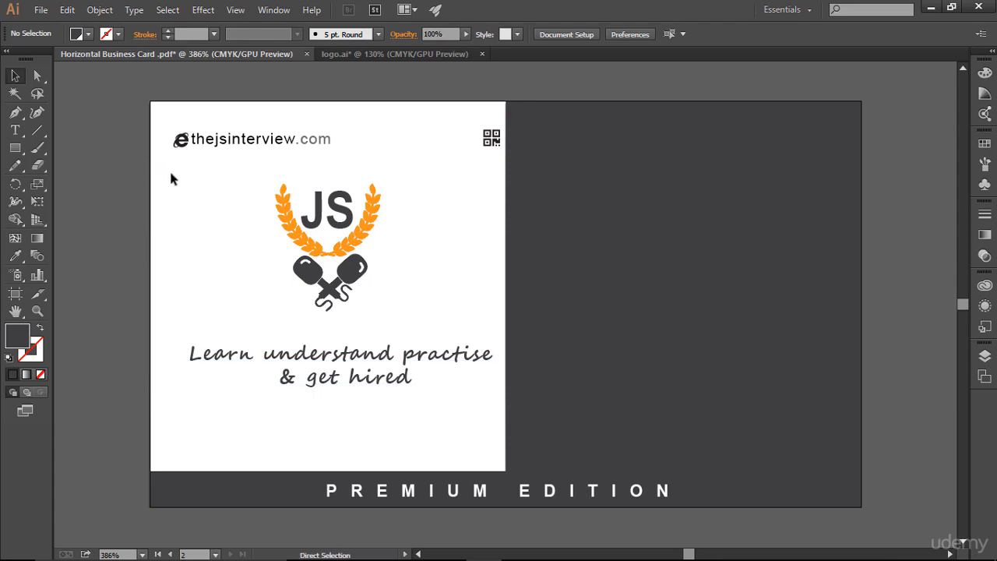
key("ctrl+semicolon")
key("shift+x")
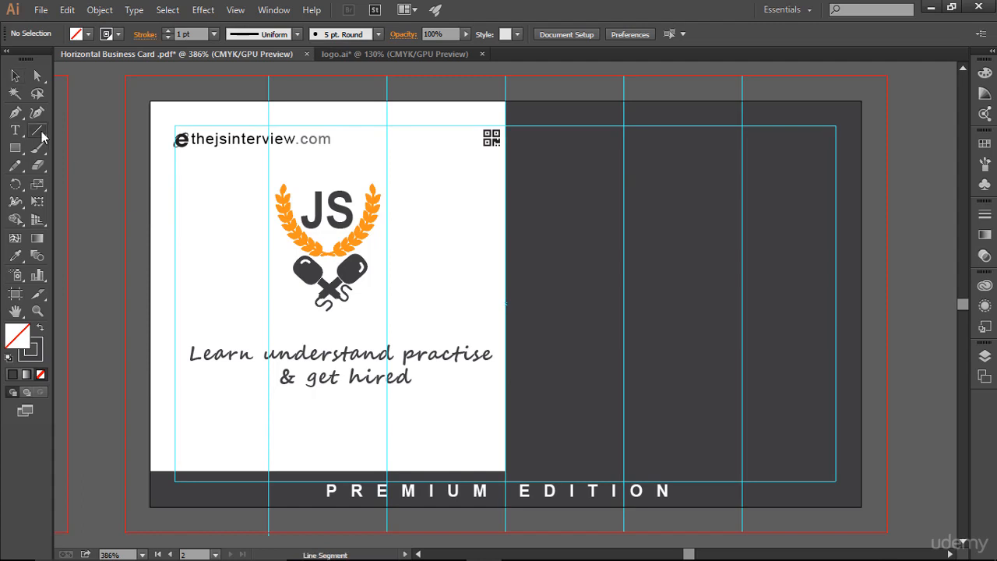
left_click_drag(36, 131, 70, 132)
left_click_drag(150, 157, 161, 421)
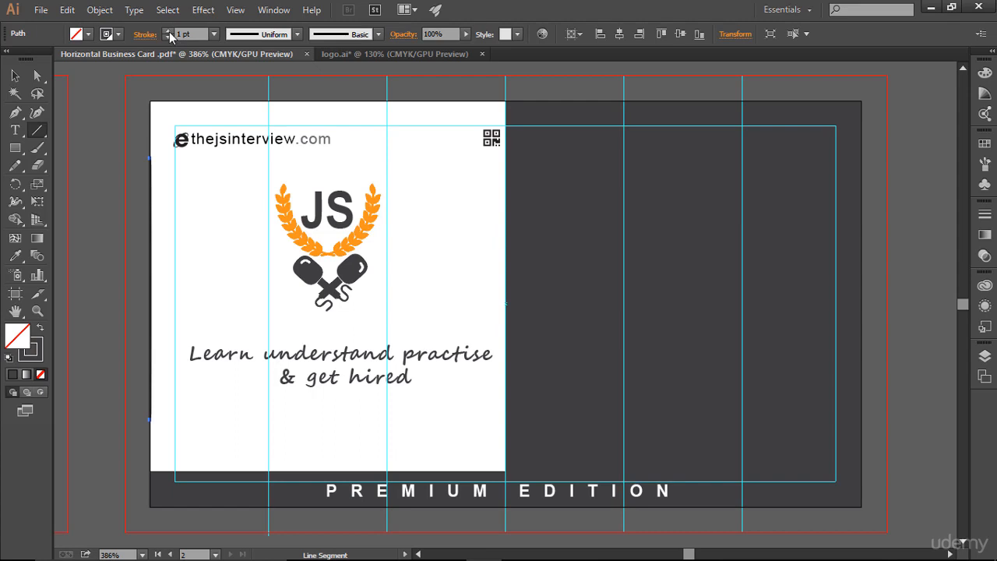
left_click(168, 31)
Select the vertical line and give its stroke round caps.
left_click(15, 76)
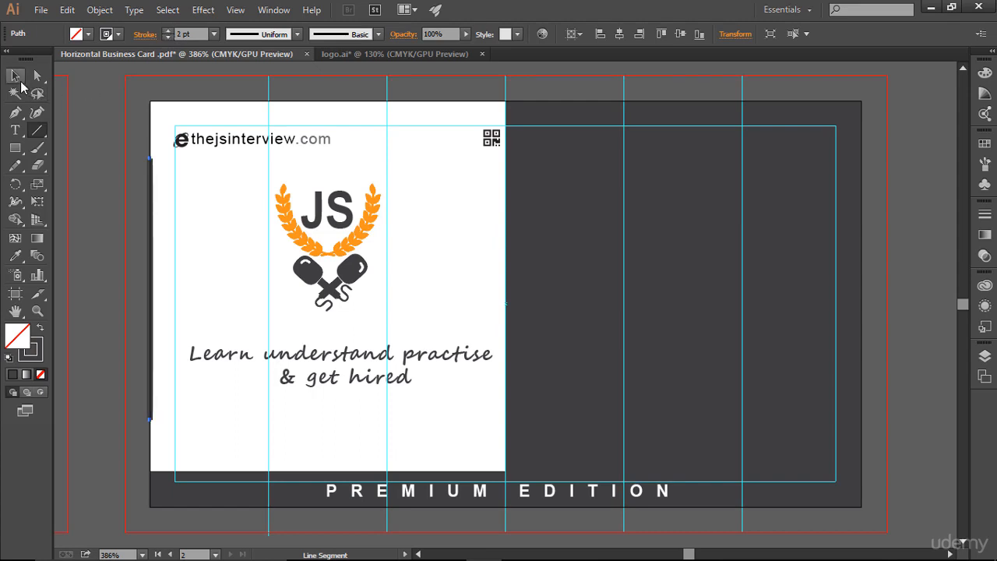
left_click(124, 144)
left_click(149, 185)
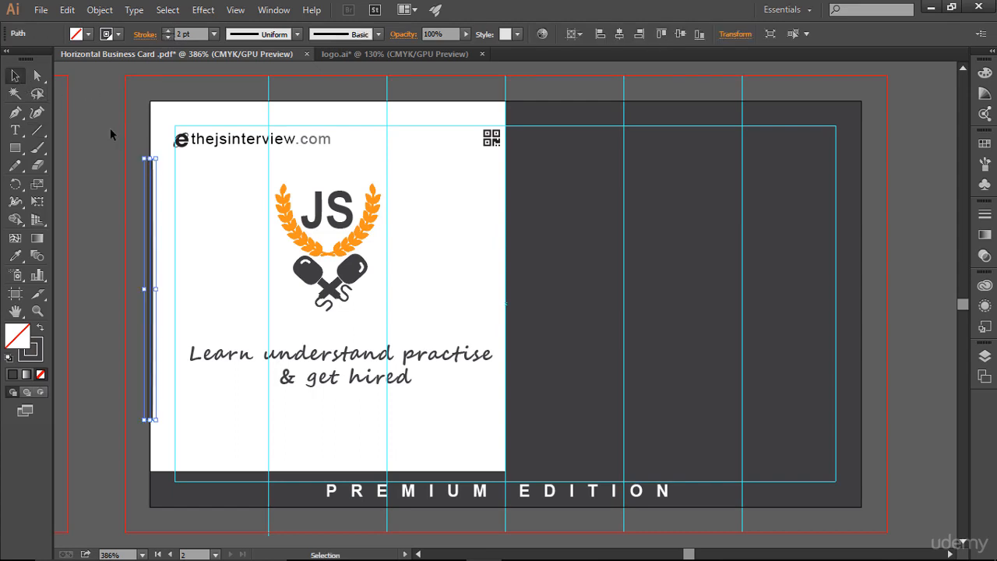
left_click(123, 180)
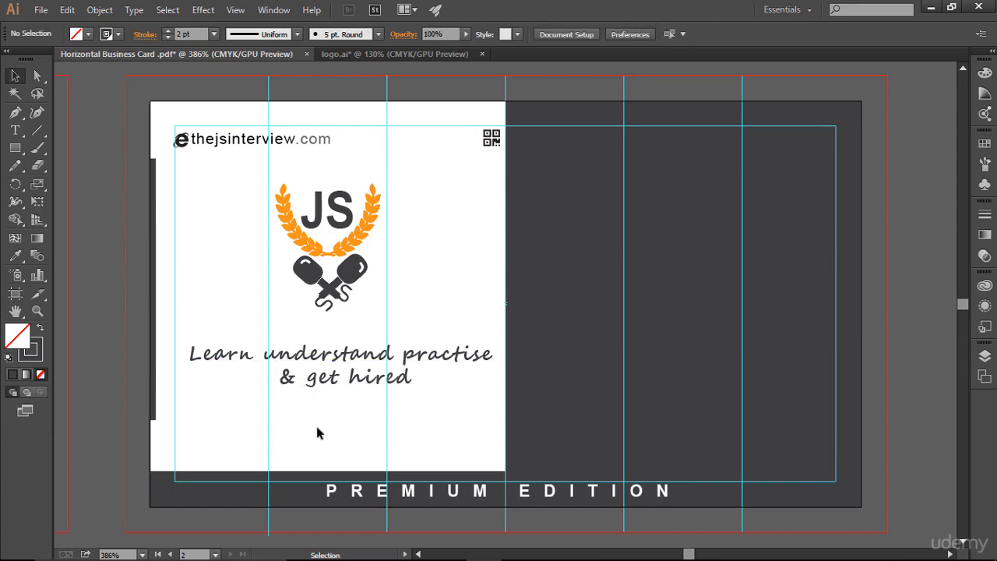
left_click(155, 264)
left_click(104, 243)
left_click(155, 167)
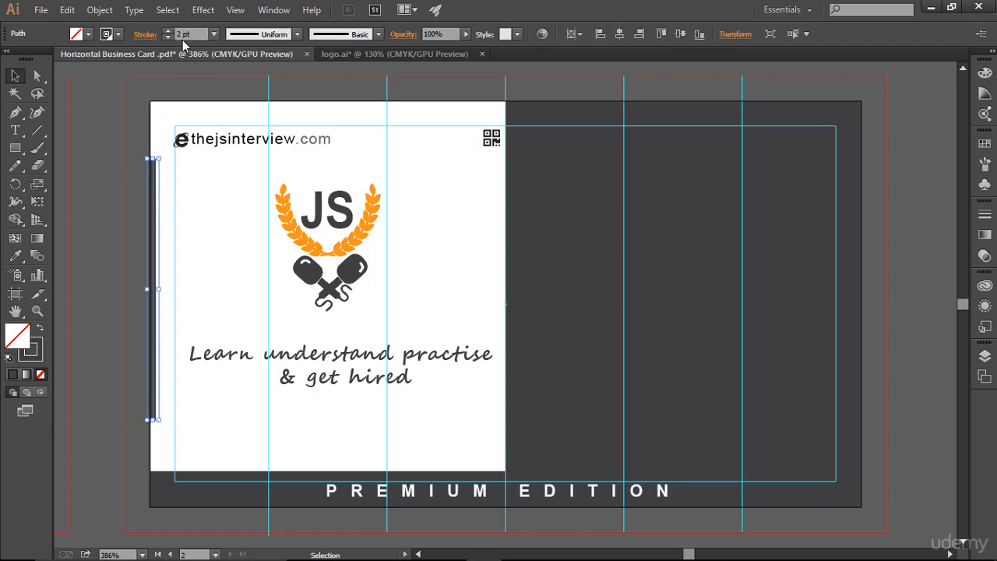
left_click(145, 34)
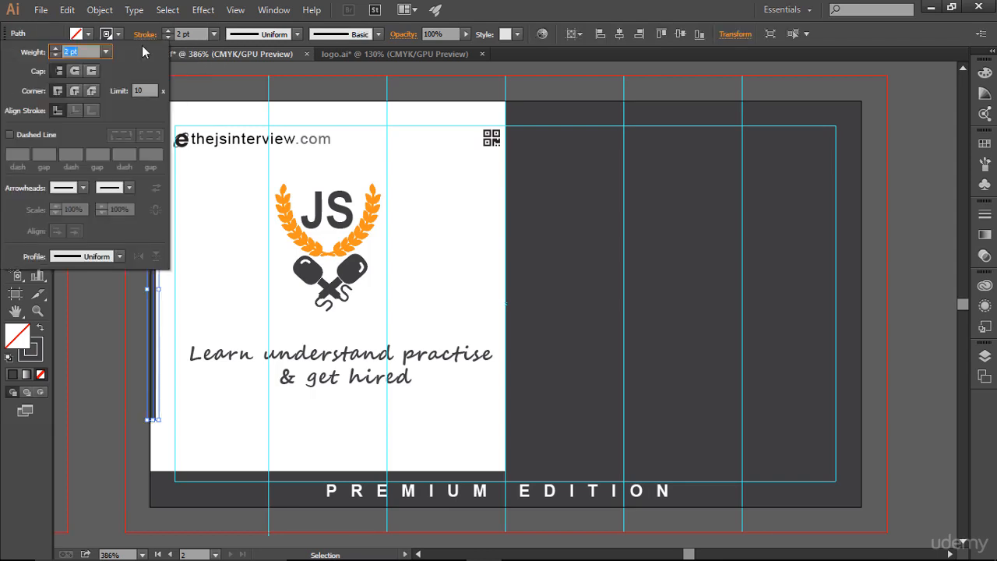
left_click(74, 71)
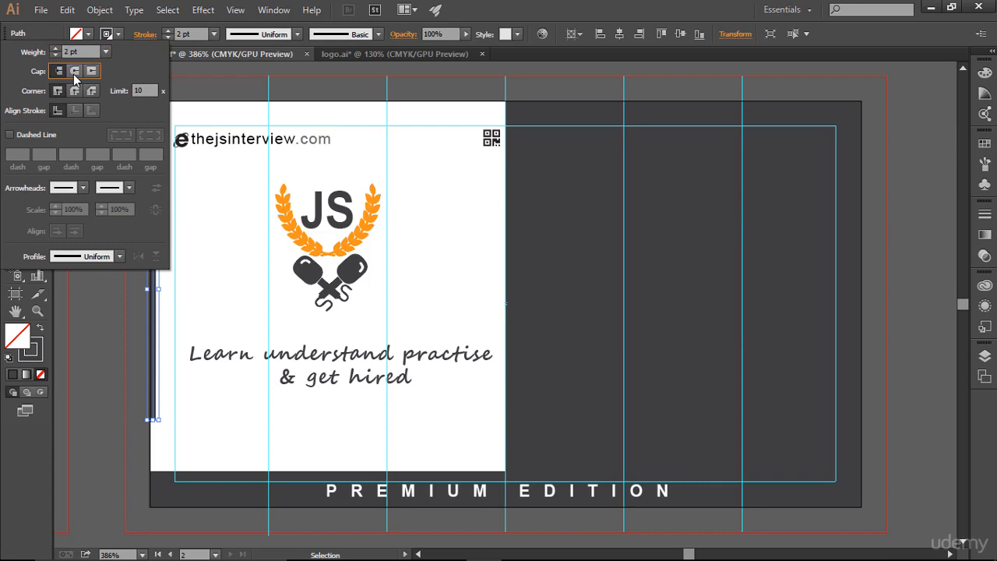
left_click(96, 306)
left_click(99, 320)
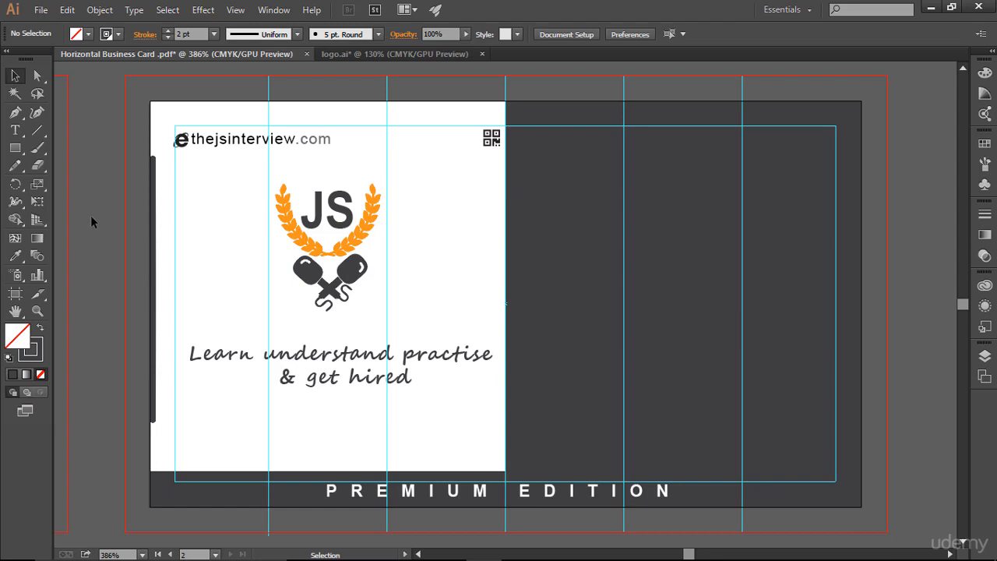
Draw a small three-point star (triangle) with the Star tool to the right of the JS logo.
key("ctrl+;")
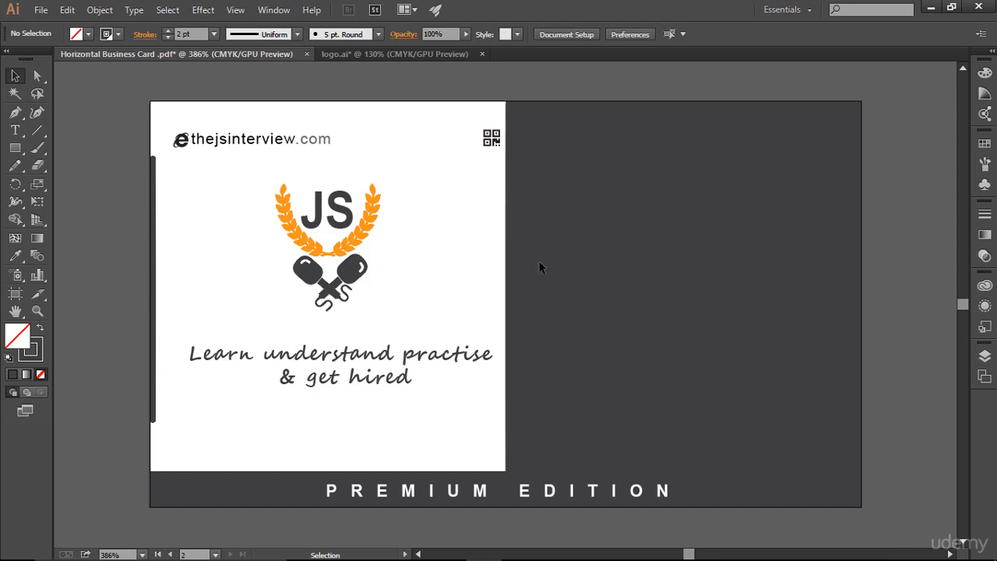
key("a")
key("ctrl+semicolon")
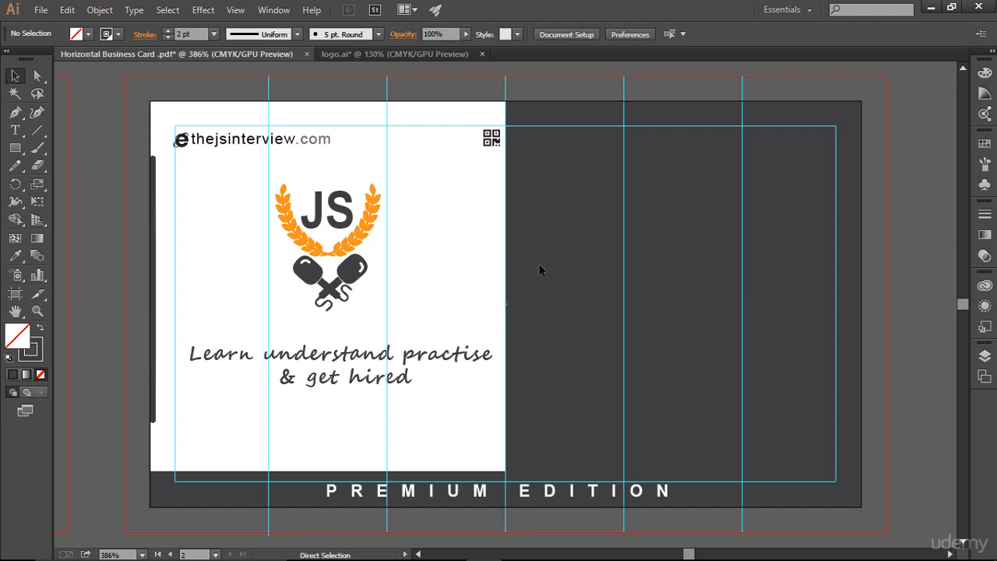
key("v")
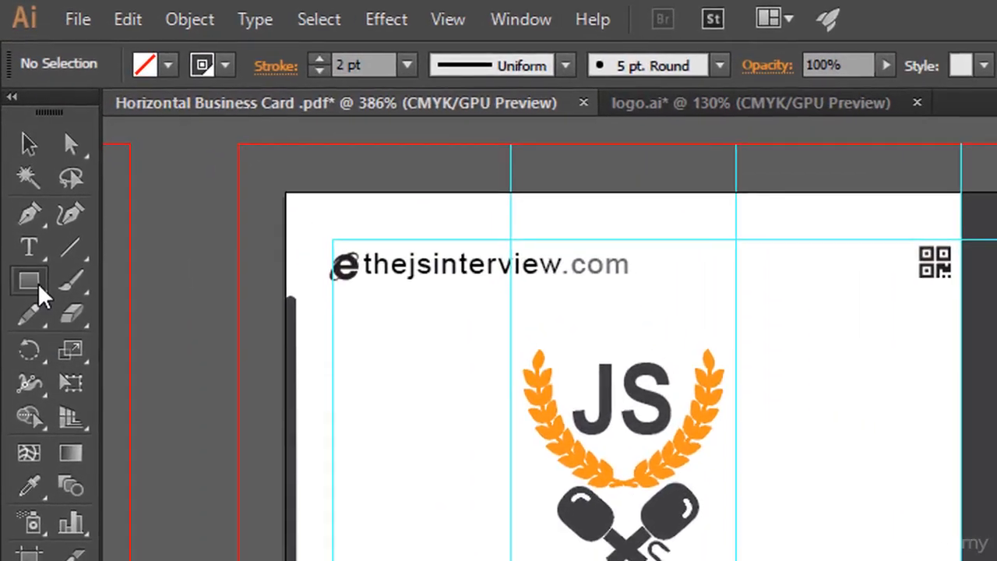
left_click(37, 285)
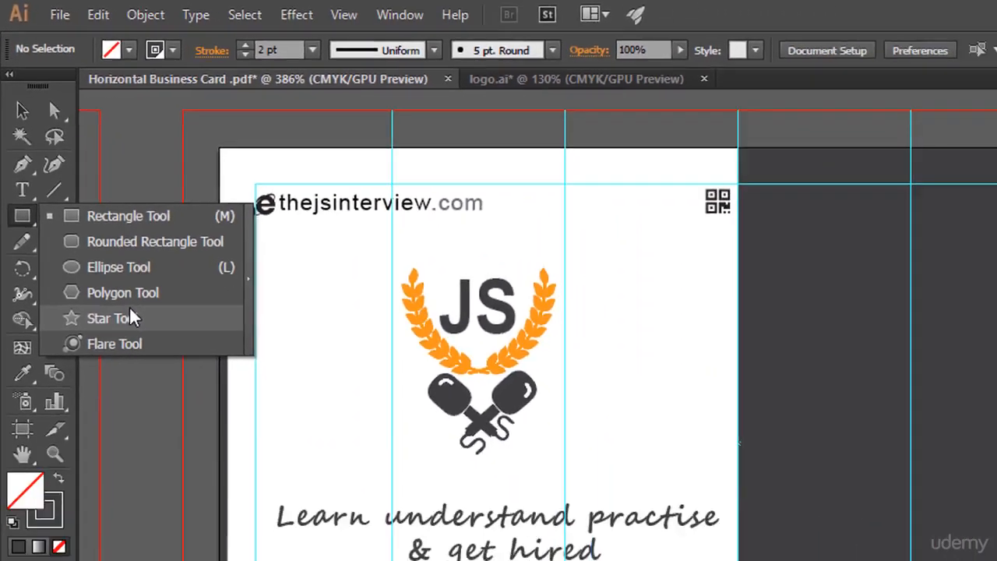
left_click(147, 418)
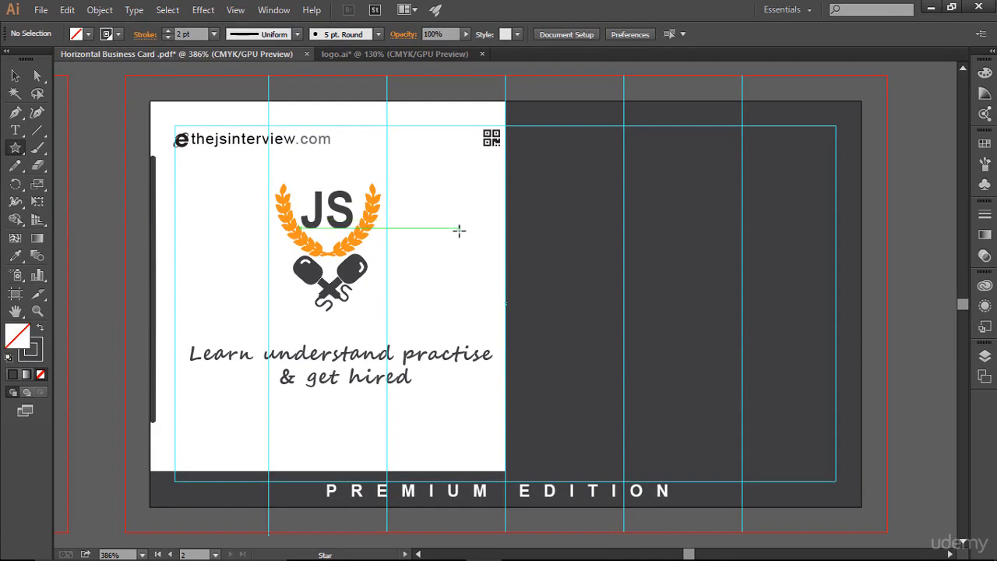
left_click_drag(460, 228, 517, 315)
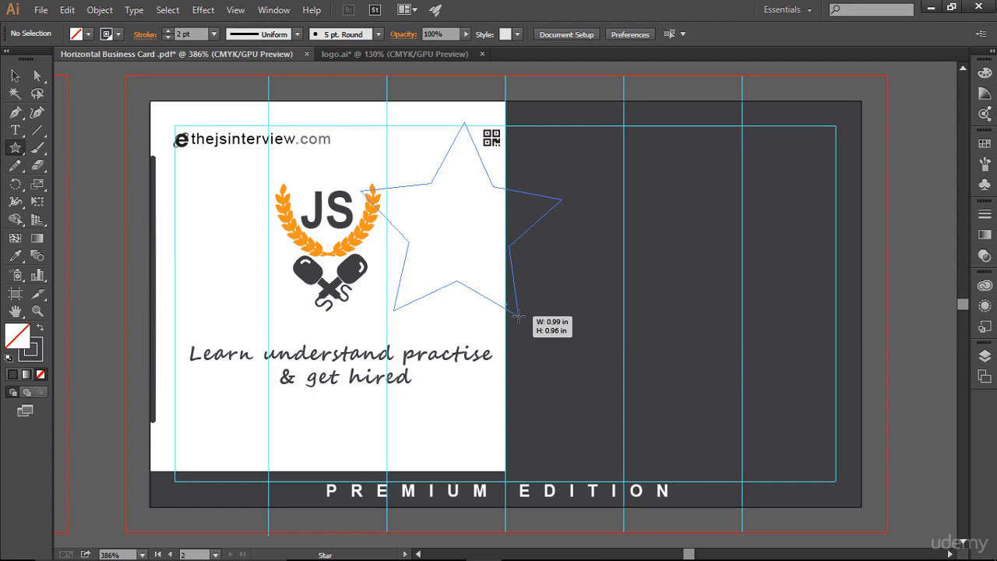
key("Down")
key("Down")
left_click_drag(518, 316, 511, 209)
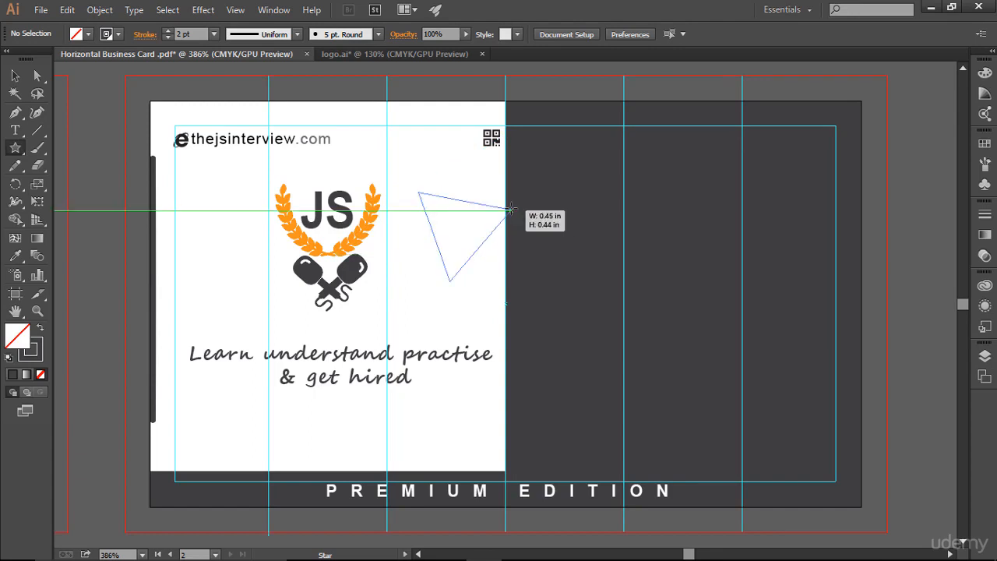
key("Up")
key("Up")
key("Up")
key("Up")
key("Up")
key("Up")
key("Up")
key("Up")
key("Up")
key("Up")
key("Up")
key("Up")
key("Up")
key("Up")
key("Up")
key("Up")
key("Up")
key("Up")
key("Up")
key("Up")
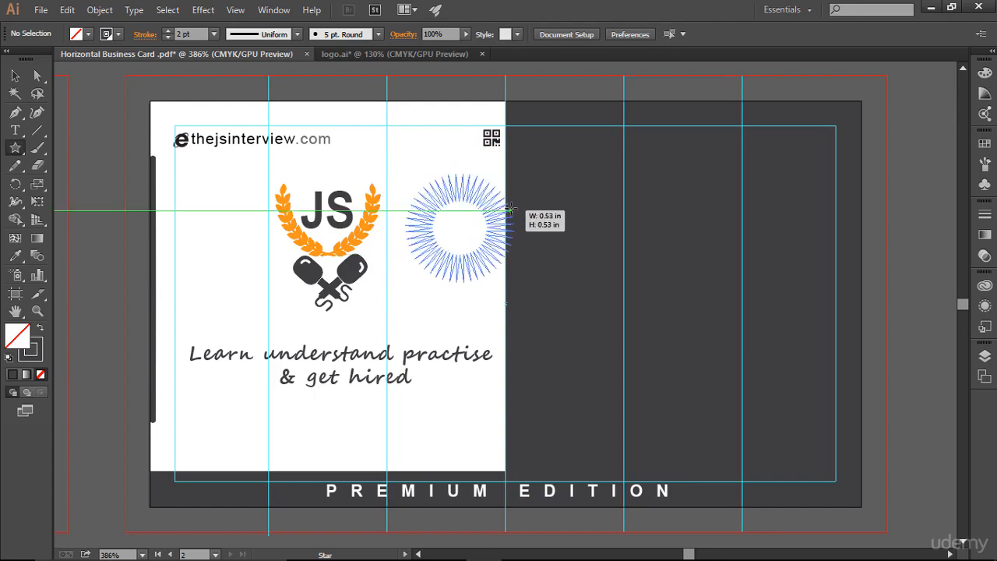
key("Up")
key("Up")
key("Up")
key("Up")
key("Up")
key("Up")
key("Up")
key("Up")
key("Up")
key("Up")
key("Up")
key("Up")
key("Up")
key("Up")
key("Up")
key("Up")
key("Up")
key("Up")
key("Up")
key("Up")
key("Down")
key("Down")
key("Down")
key("Down")
key("Down")
key("Down")
key("Down")
key("Down")
key("Down")
key("Down")
key("Down")
key("Down")
key("Down")
key("Down")
key("Down")
key("Down")
key("Down")
key("Down")
key("Down")
key("Down")
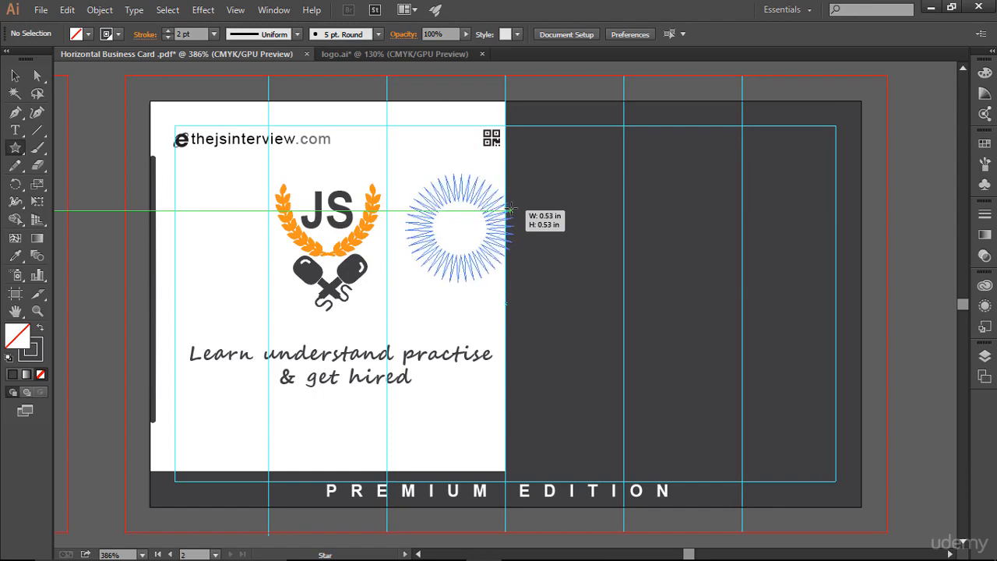
key("Down")
key("Down")
key("Down")
key("Down")
key("Down")
key("Down")
key("Down")
key("Down")
key("Down")
key("Down")
key("Down")
key("Down")
key("Down")
key("Down")
key("Down")
key("Down")
key("Down")
key("Down")
key("Down")
key("Down")
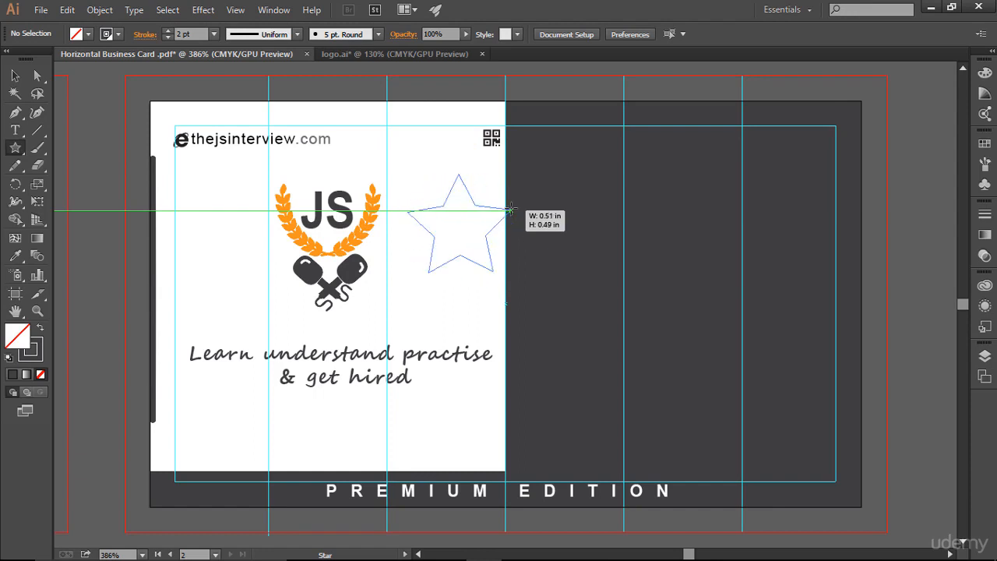
key("Down")
key("Down")
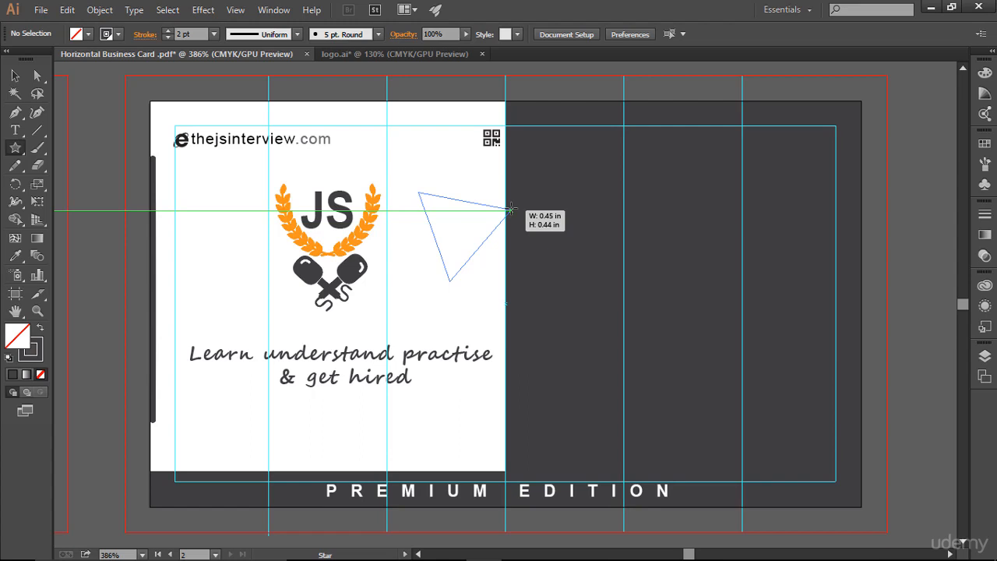
left_click_drag(510, 209, 477, 221)
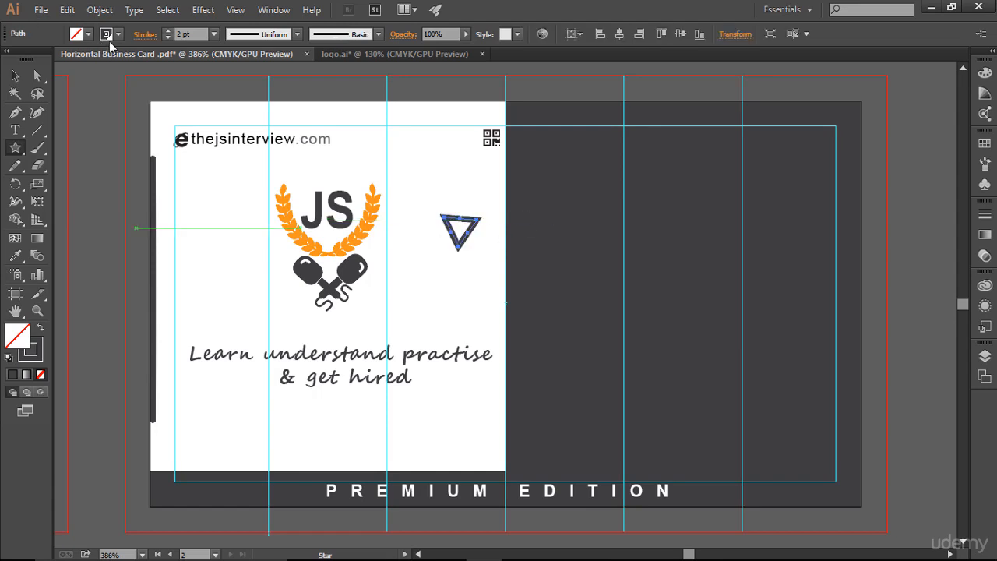
Remove the triangle's stroke and fill it with white.
left_click(117, 35)
left_click(9, 59)
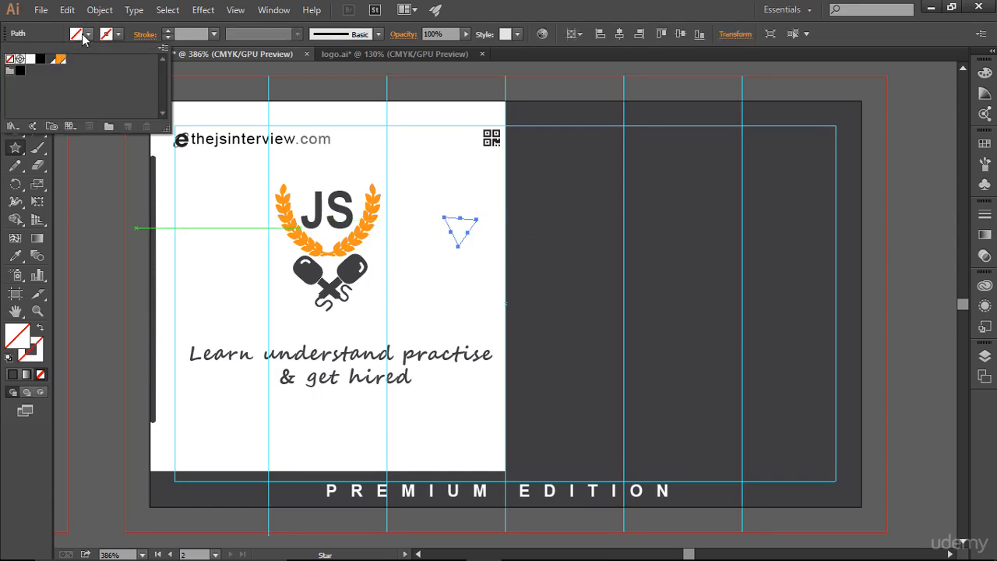
left_click(84, 38)
left_click(88, 35)
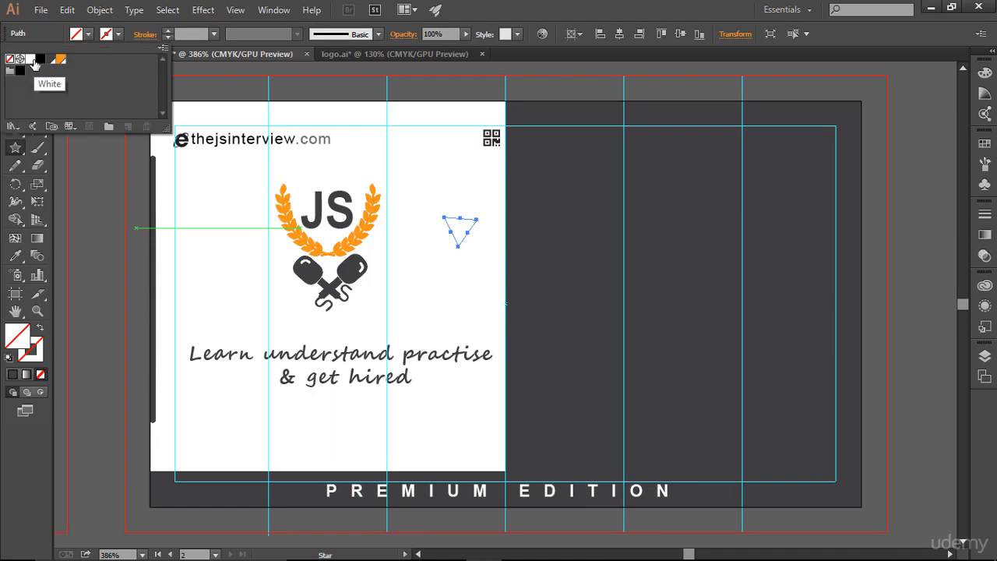
left_click(35, 63)
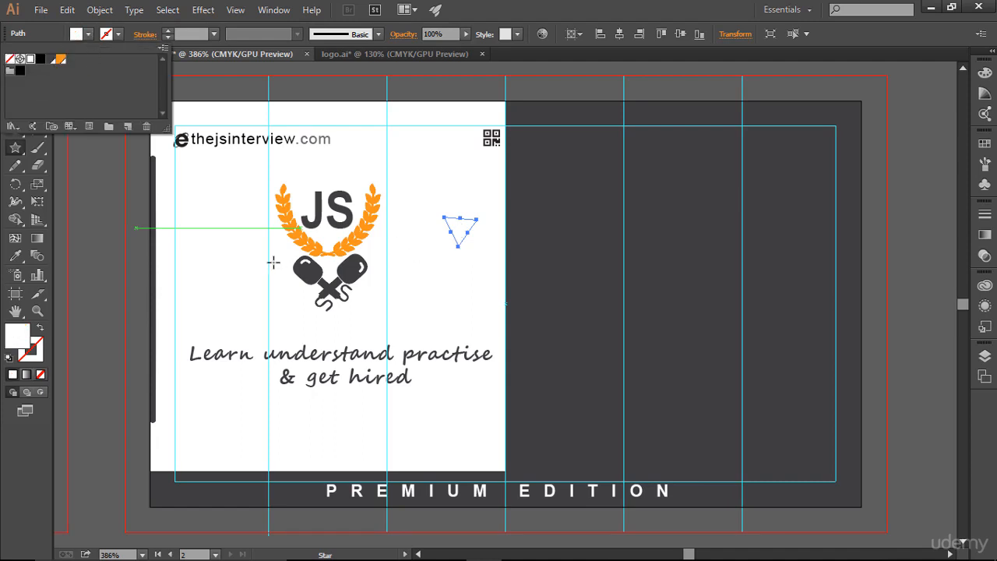
Move the white triangle onto the dark half and rotate it so it points to the right.
key("Escape")
key("v")
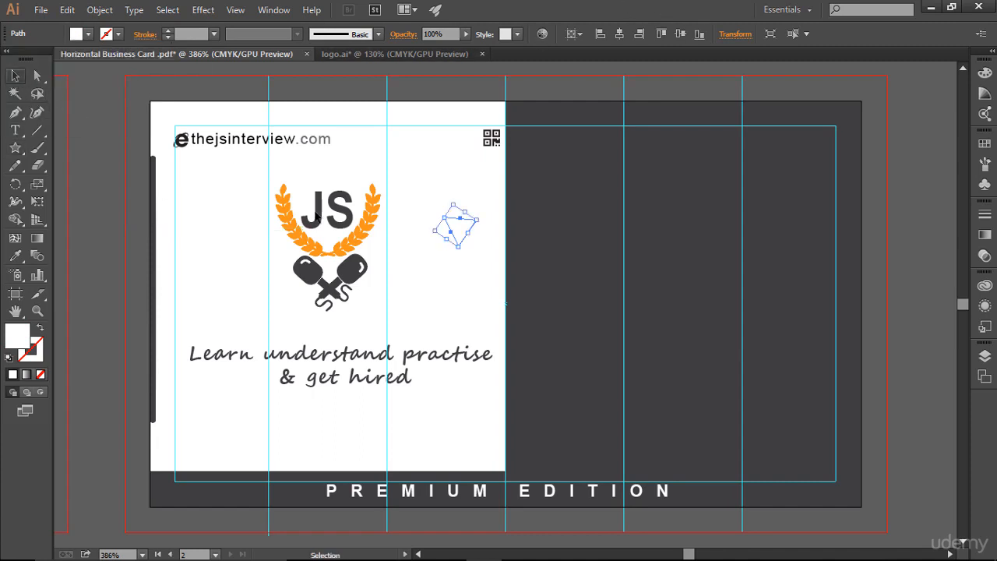
left_click_drag(455, 225, 551, 234)
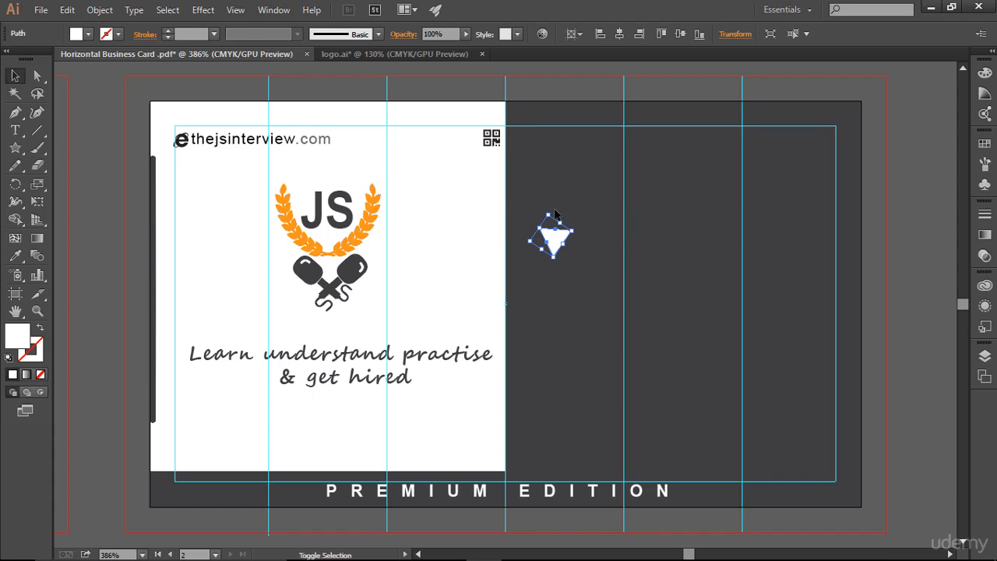
left_click_drag(555, 213, 587, 263)
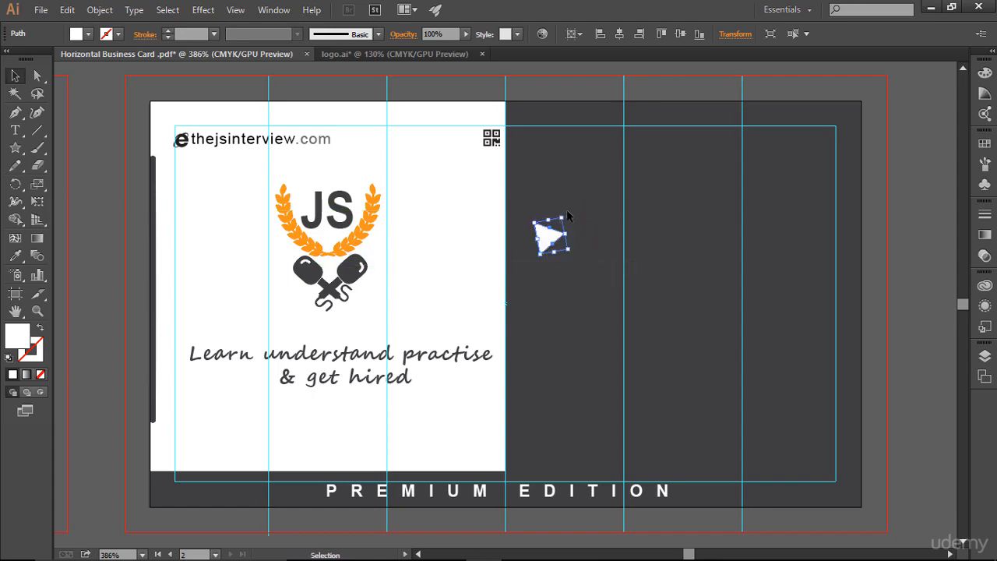
left_click_drag(567, 215, 566, 219)
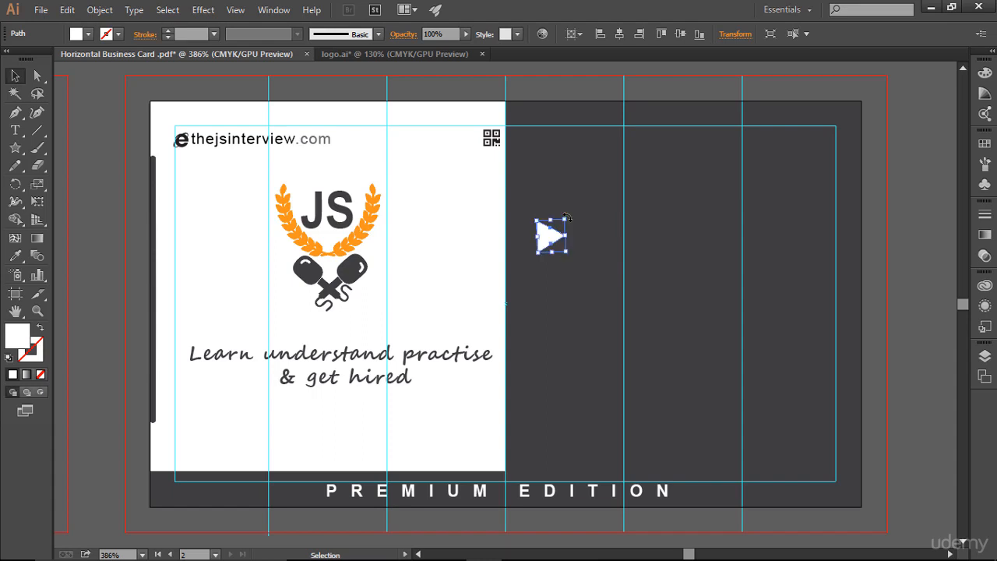
Place the triangle against the dividing edge between the white and dark halves, beside the logo's lower part.
left_click(601, 308)
left_click(560, 233)
left_click_drag(569, 217, 519, 295)
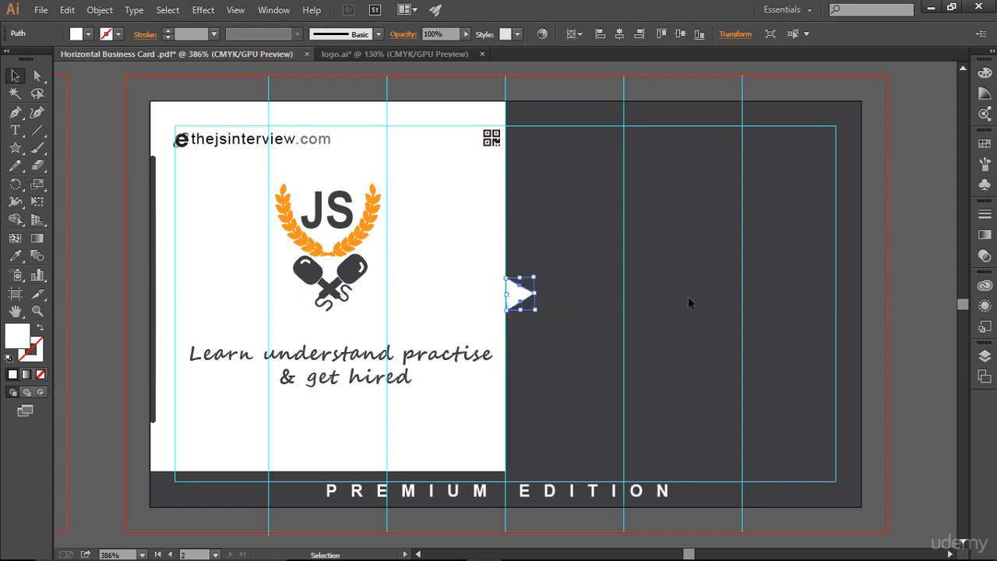
left_click(815, 317)
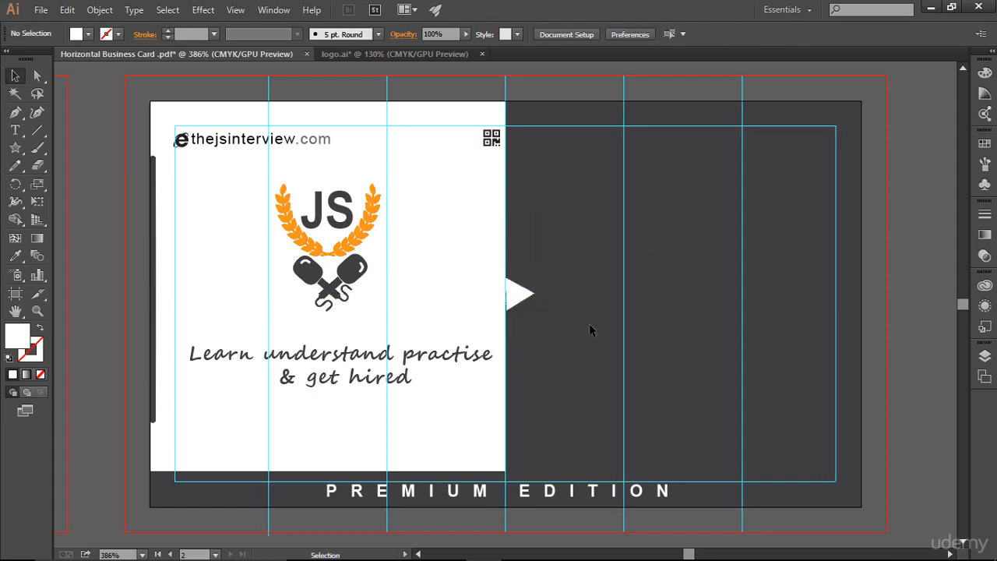
left_click(528, 296)
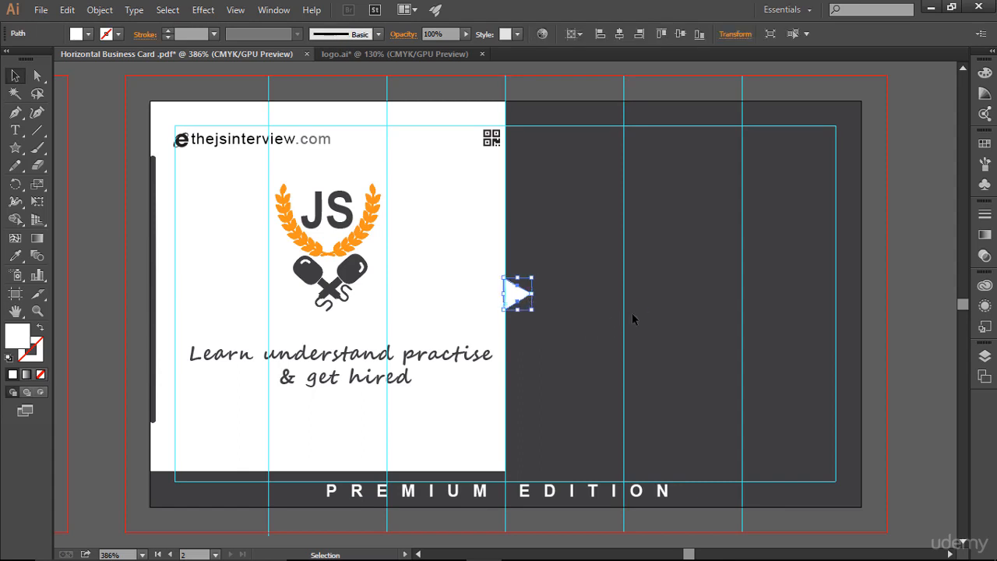
left_click(566, 410)
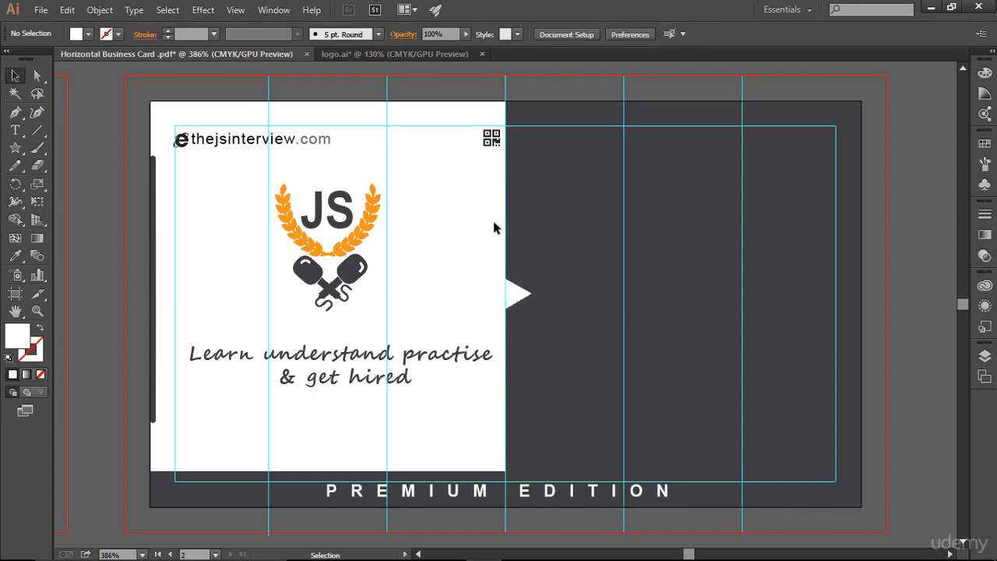
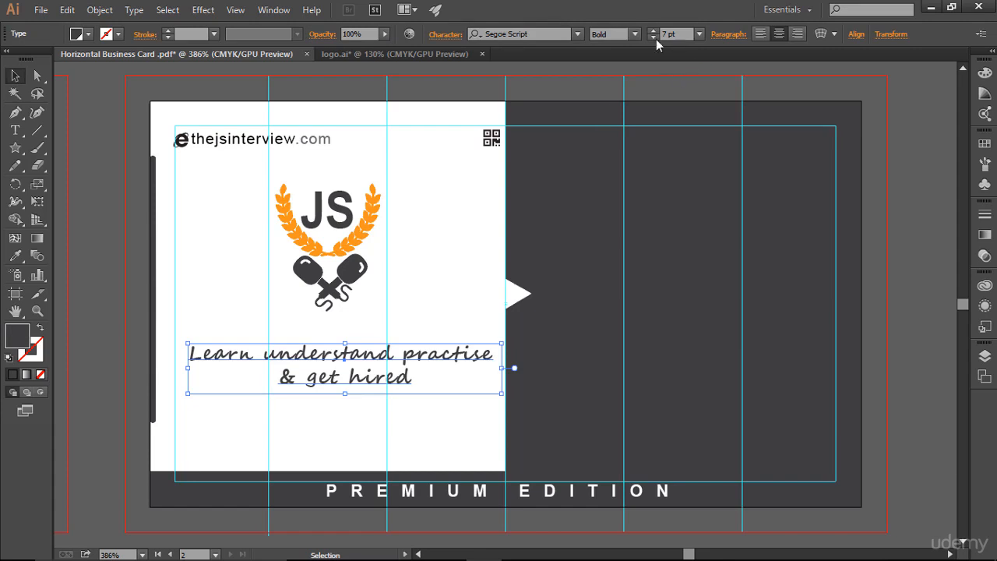
Set the tagline's font style to Regular.
left_click(633, 35)
left_click(620, 50)
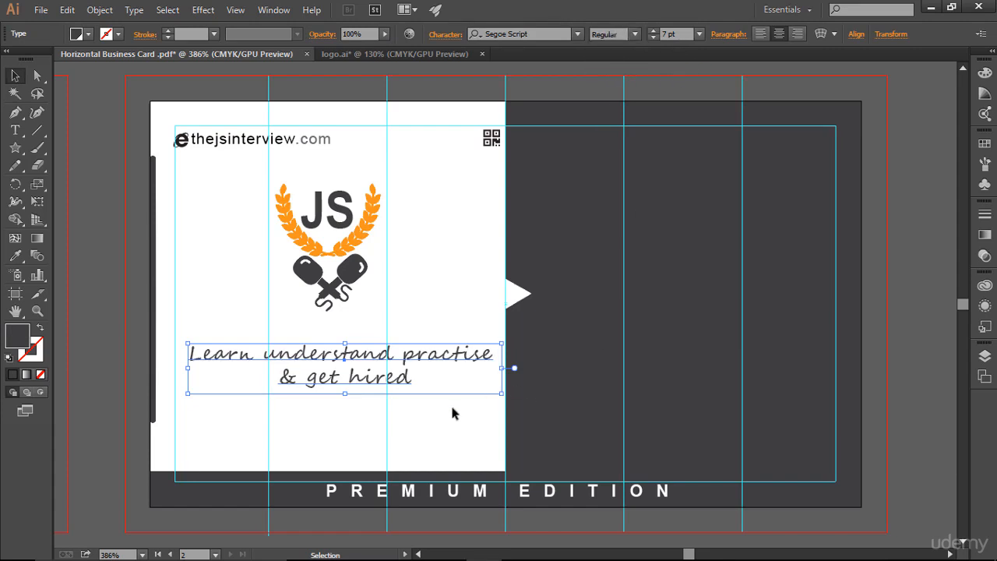
left_click(542, 446)
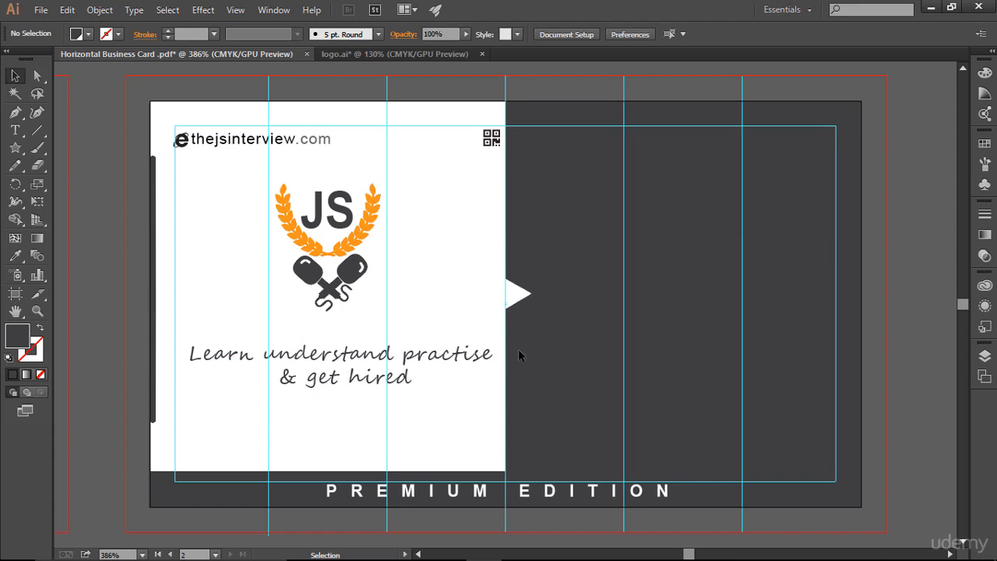
Set the website text's font style to Narrow.
left_click(273, 143)
left_click(635, 34)
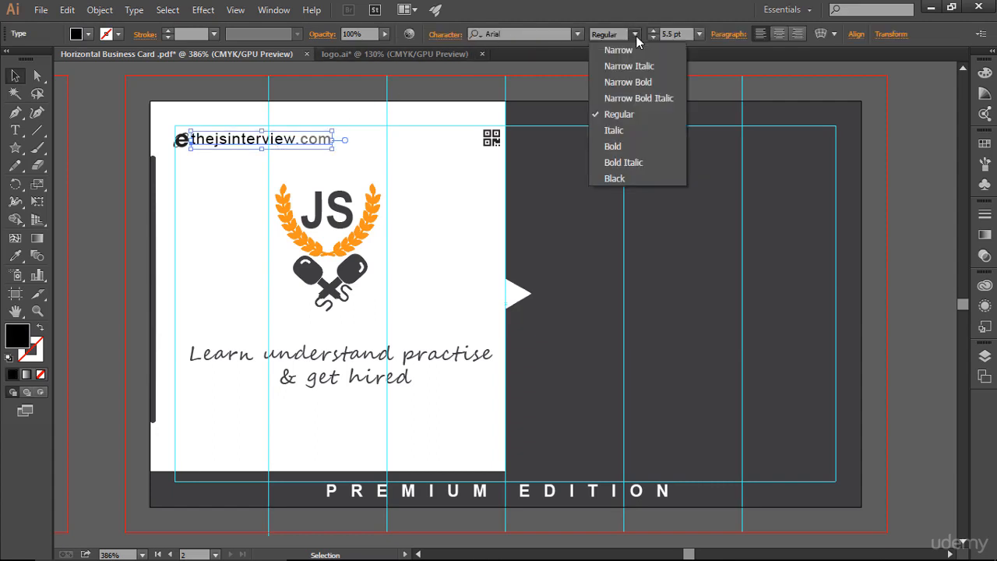
left_click(627, 51)
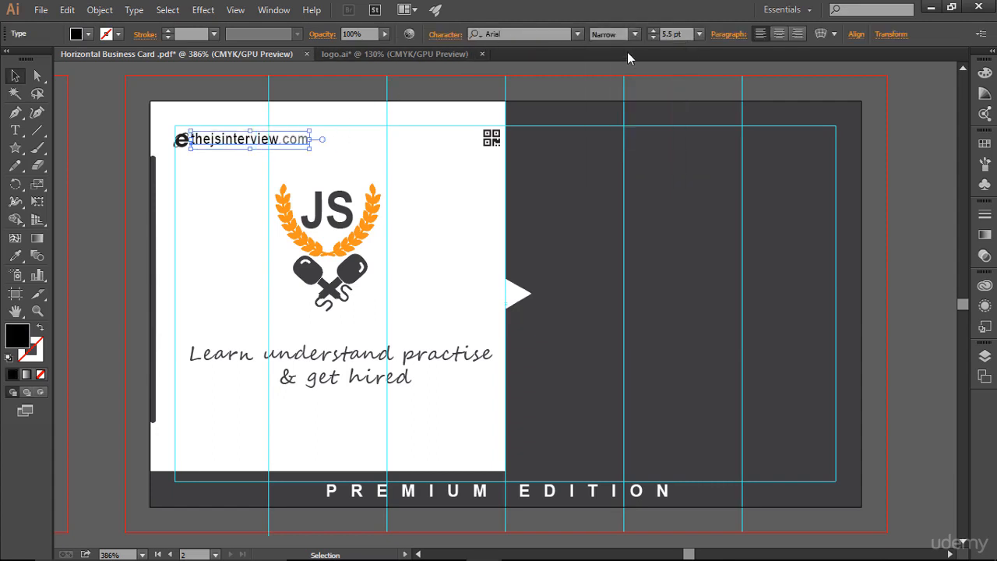
left_click(420, 146)
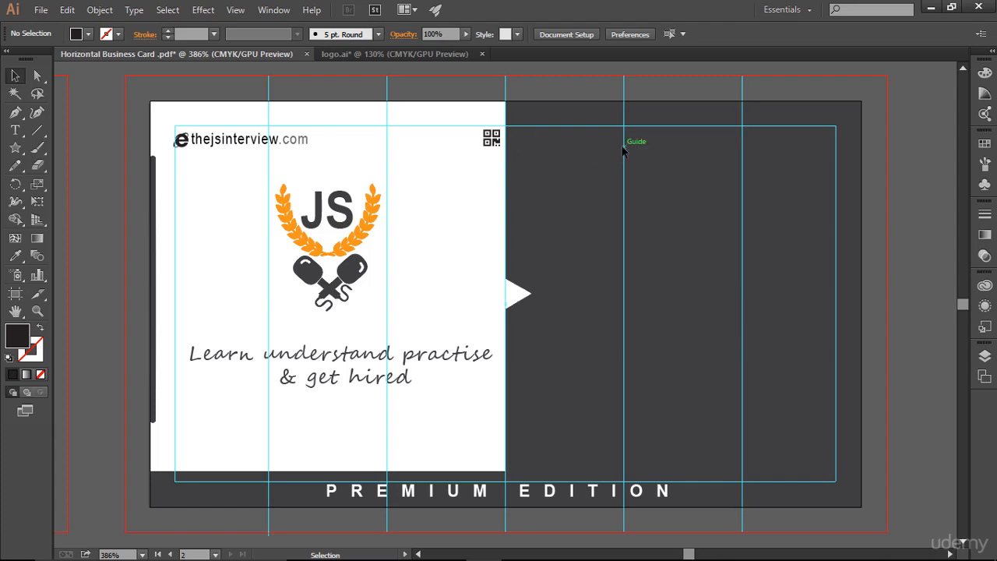
Add a text line with the cardholder's full name near the top of the dark half.
left_click(15, 130)
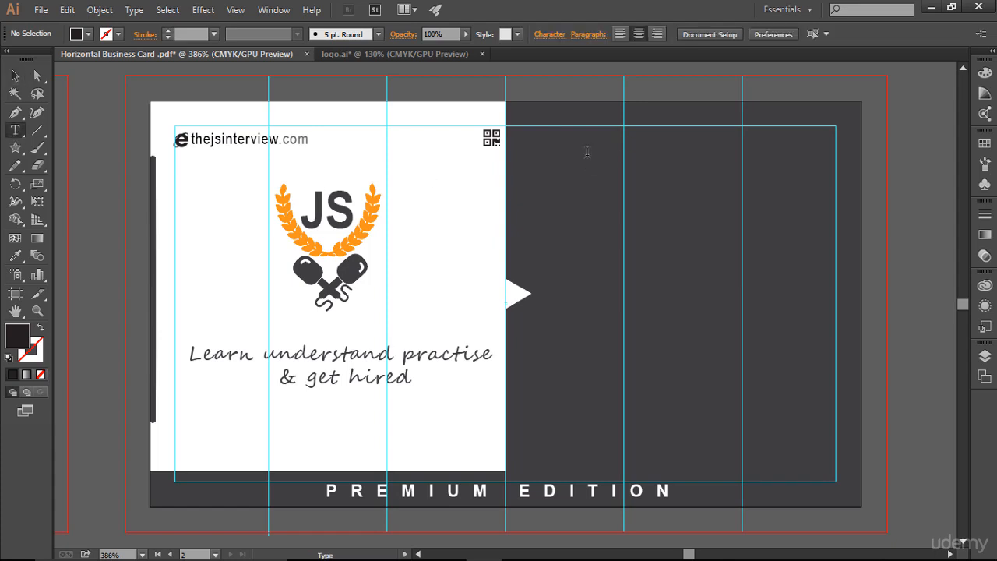
left_click(676, 211)
type("Rahul Giri")
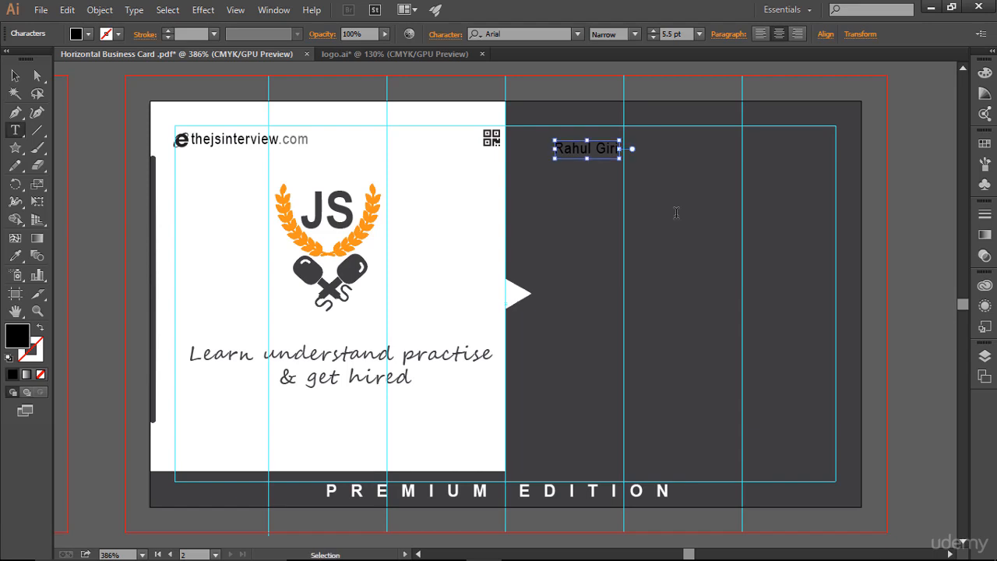
Increase the name text's font size to 8 pt.
key("ctrl+a")
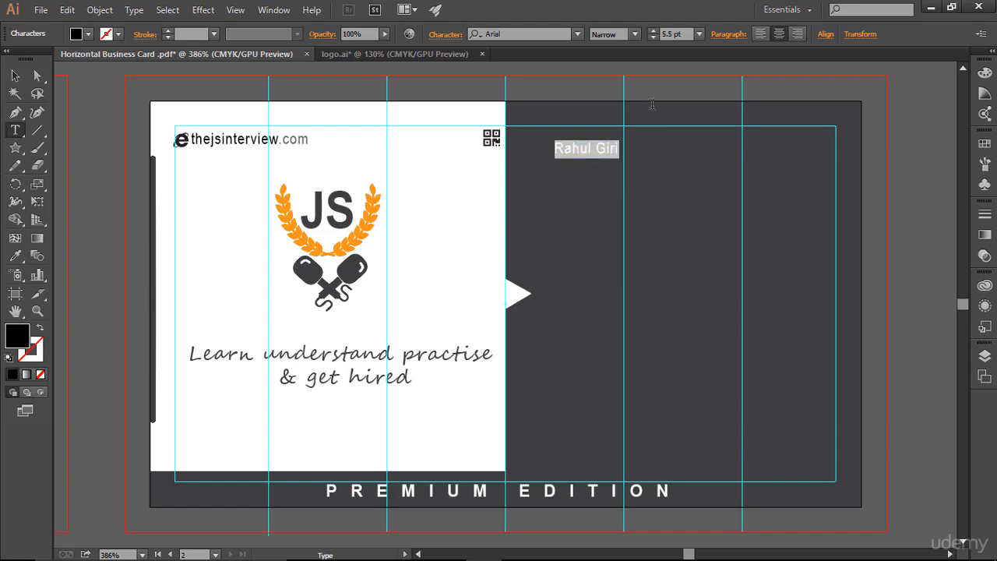
left_click(653, 31)
left_click(653, 31)
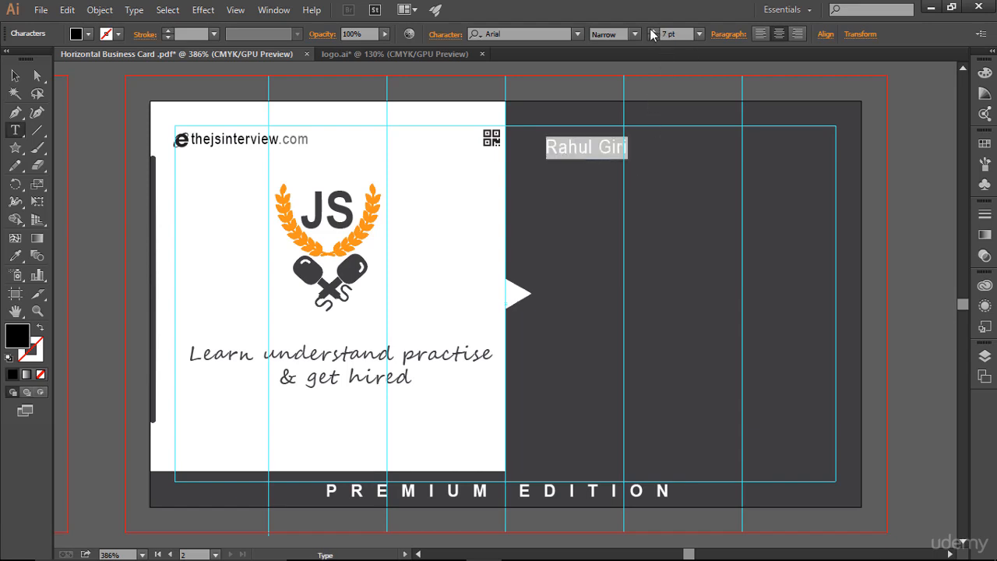
left_click(653, 31)
Fill the name text with white.
left_click(615, 150)
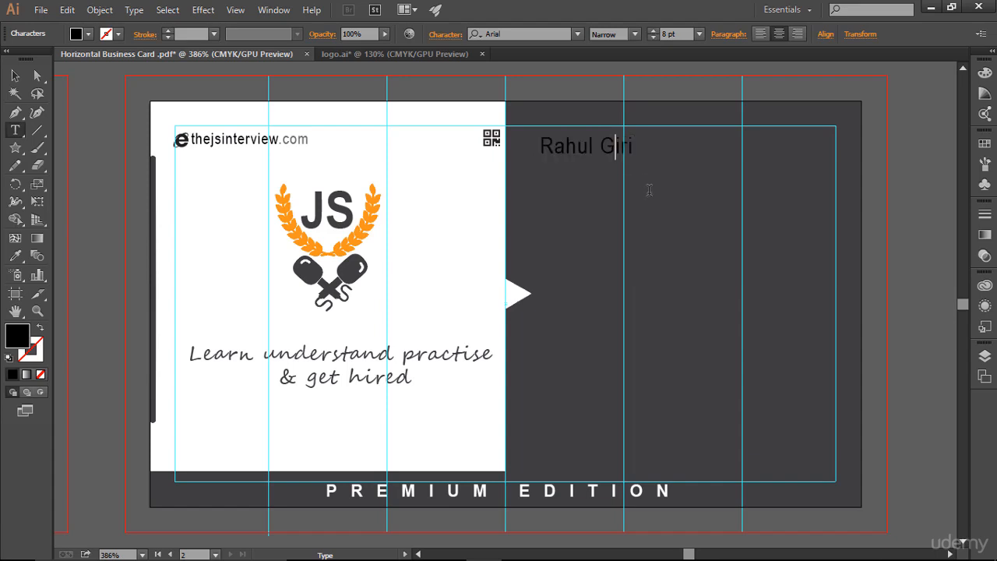
key("ctrl+a")
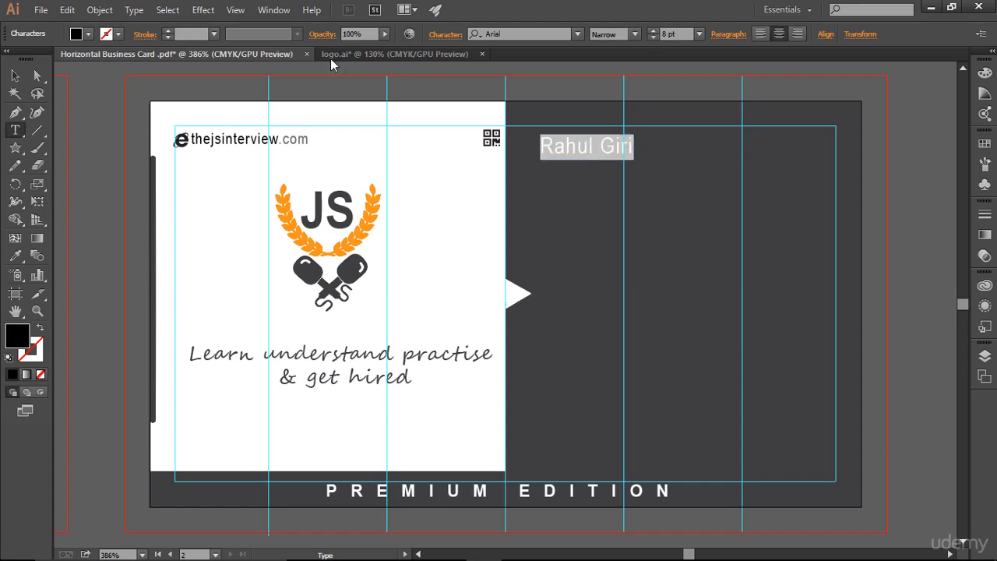
left_click(88, 33)
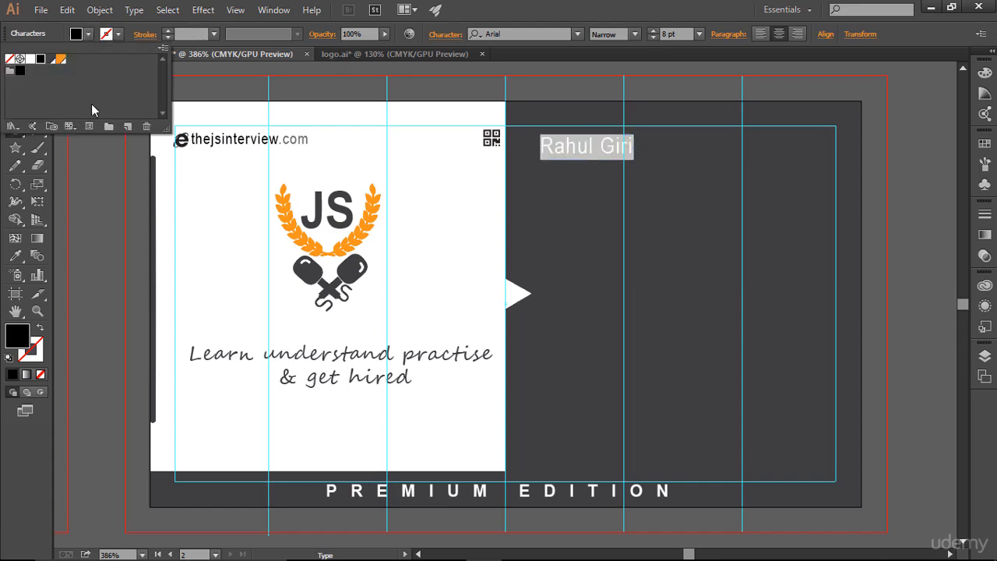
left_click(32, 61)
left_click(633, 146)
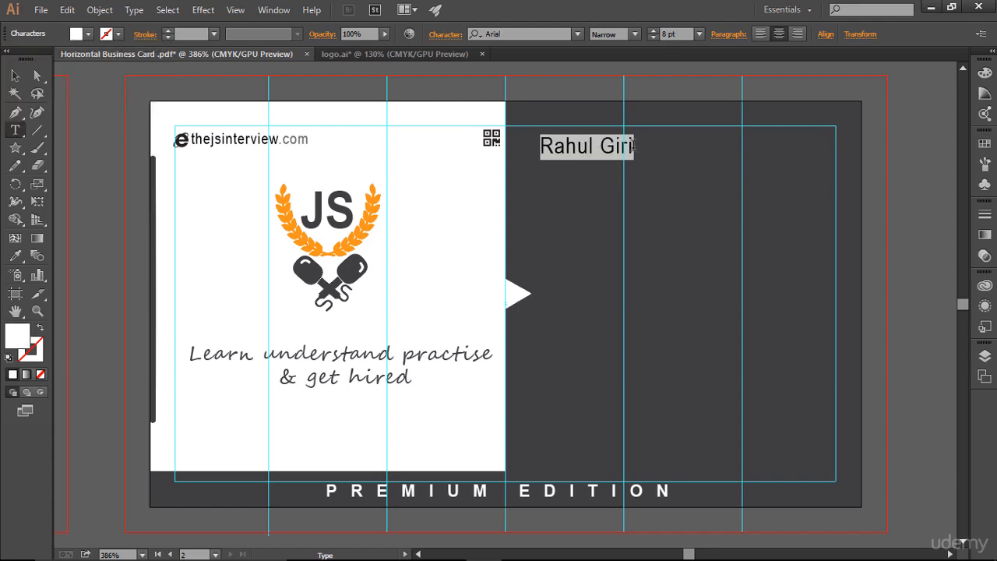
left_click(630, 163)
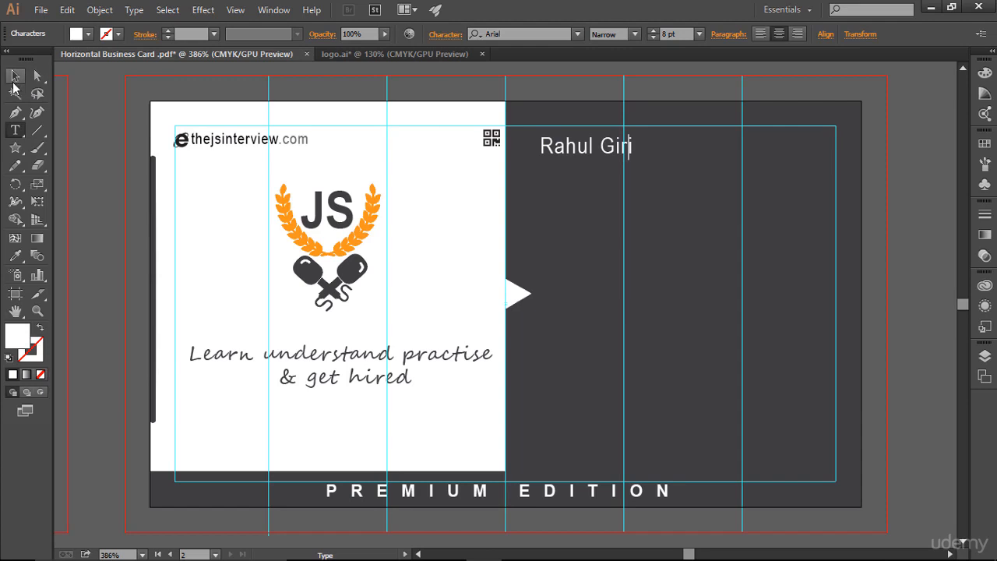
Set the name text's font style to Regular.
left_click(14, 78)
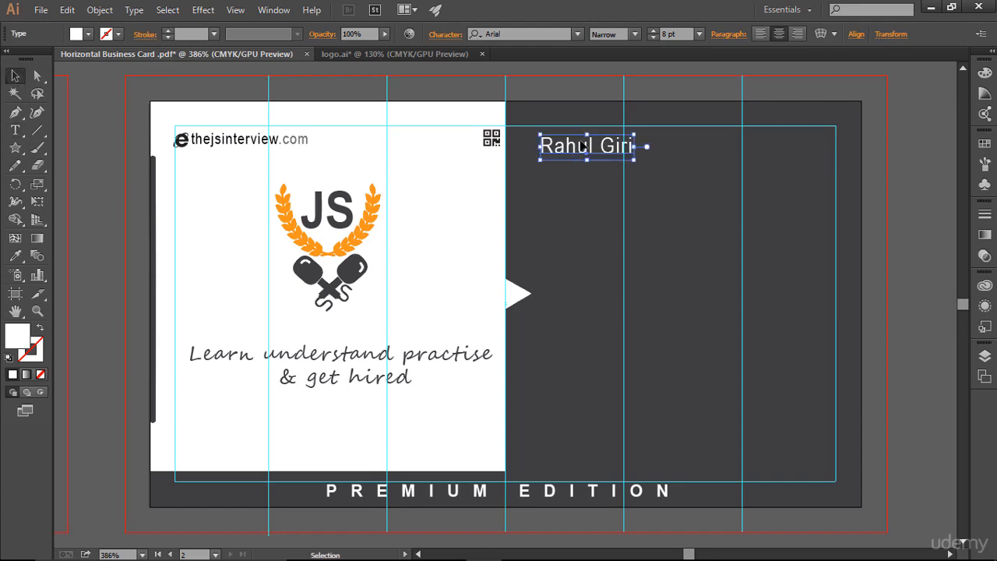
left_click(635, 34)
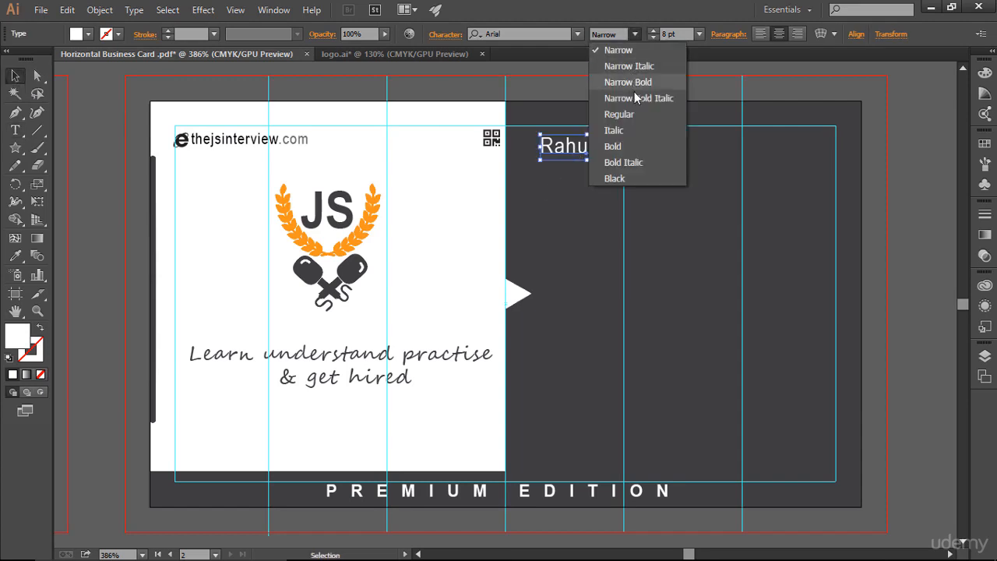
left_click(648, 115)
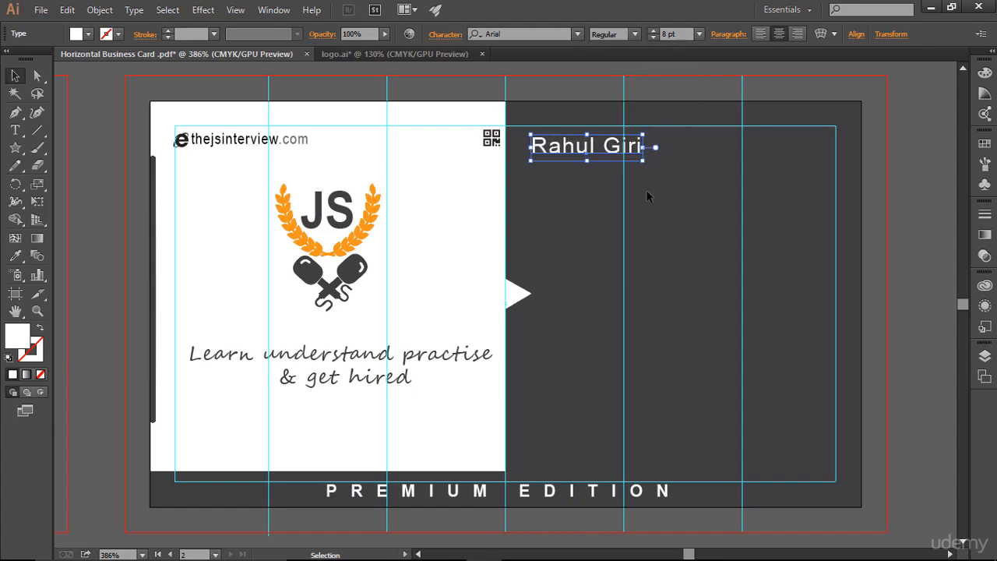
left_click(607, 203)
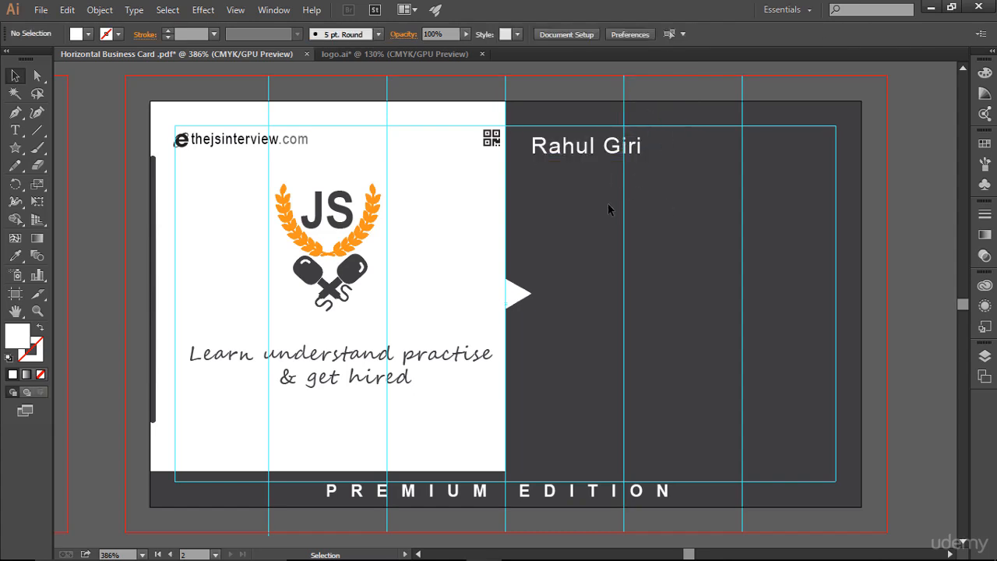
Nudge the name text up and right so it centers on the guide near the top of the dark half.
left_click(602, 150)
key("Up")
key("Up")
key("Up")
key("Right")
key("Right")
key("Right")
key("Right")
key("Right")
key("Right")
key("Right")
key("Right")
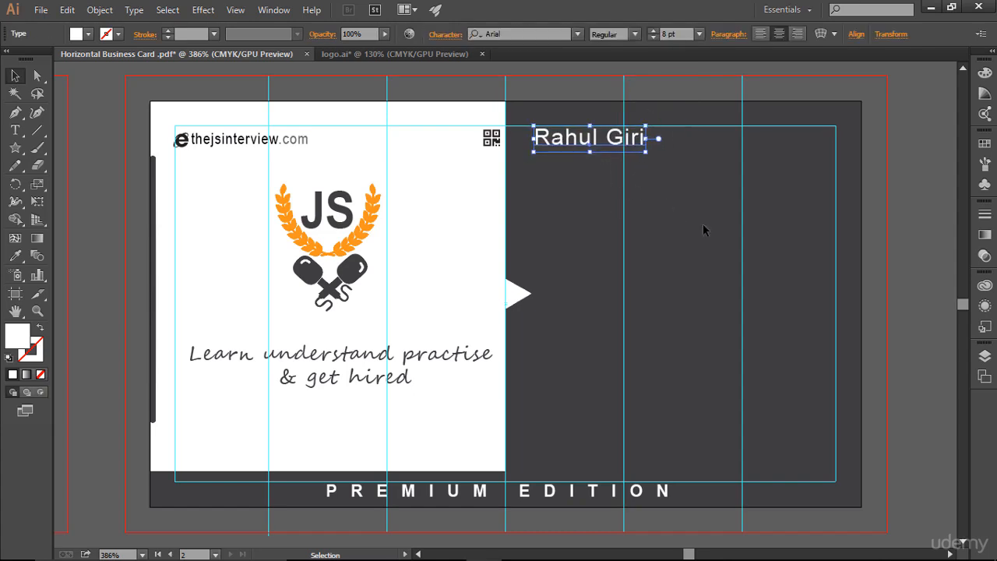
key("Right")
key("Right")
key("Right")
key("Right")
key("Right")
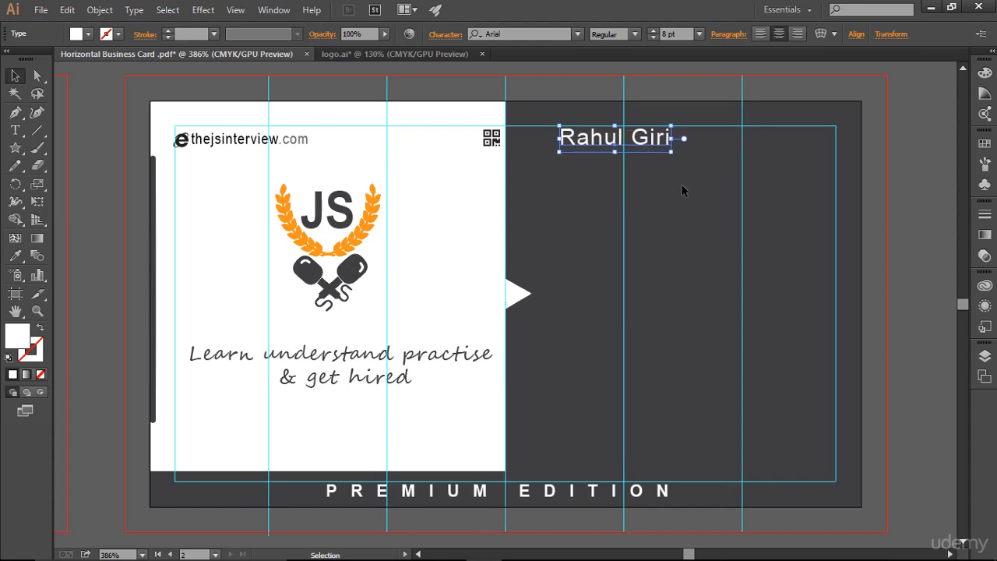
key("Right")
key("Right")
key("Right")
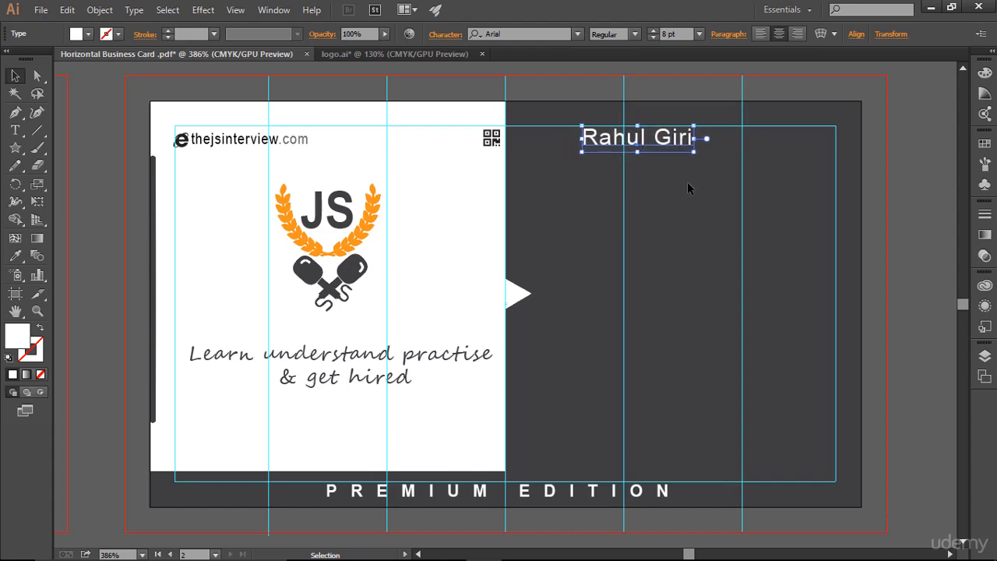
key("Left")
left_click(687, 185)
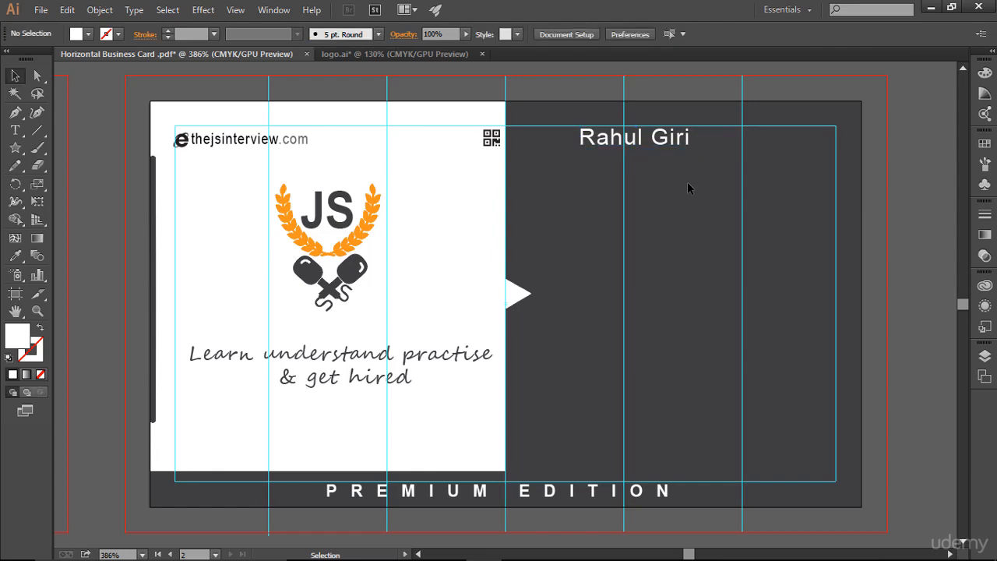
left_click(670, 141)
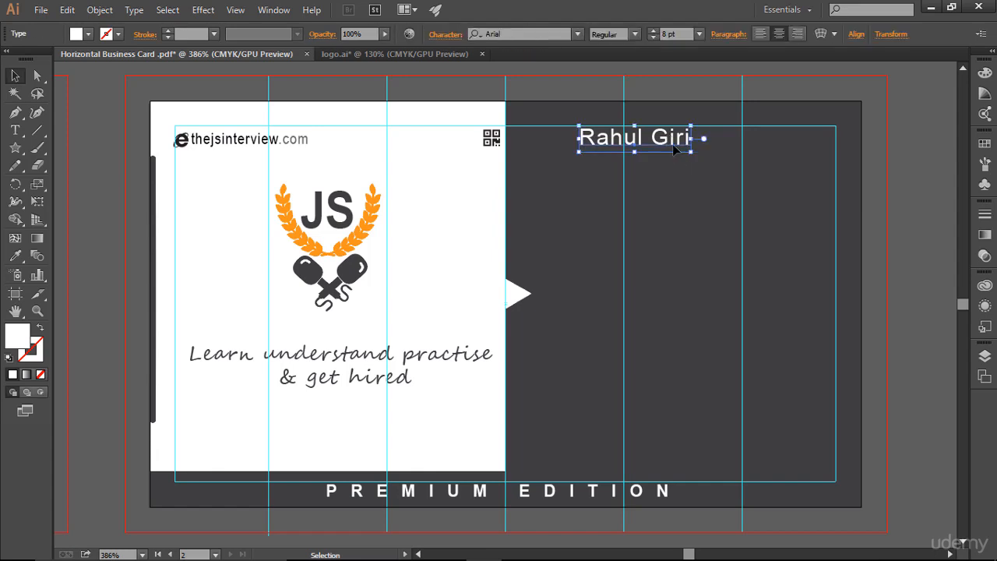
left_click(661, 201)
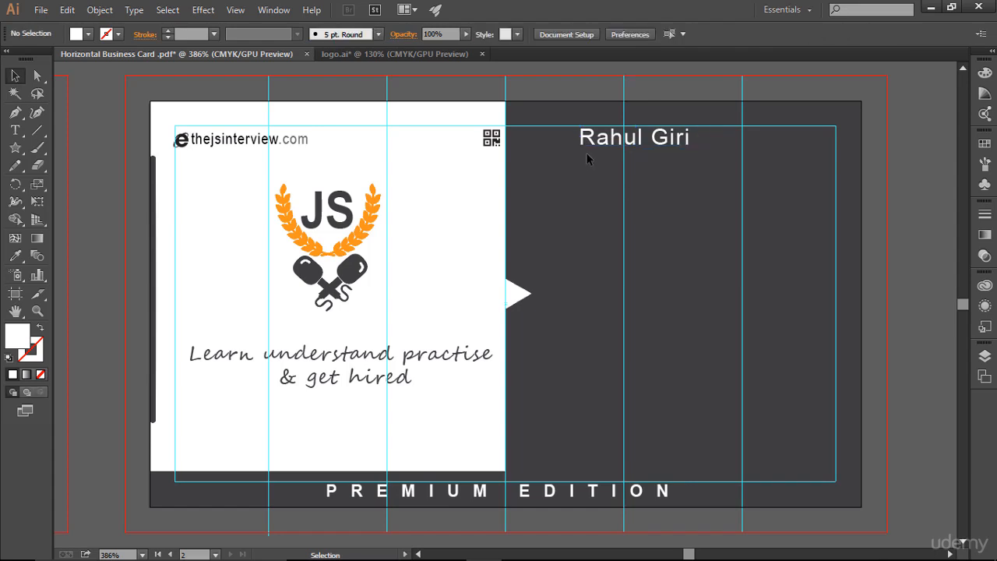
Add the text INSTRUCTOR below the name on the dark half.
left_click(15, 130)
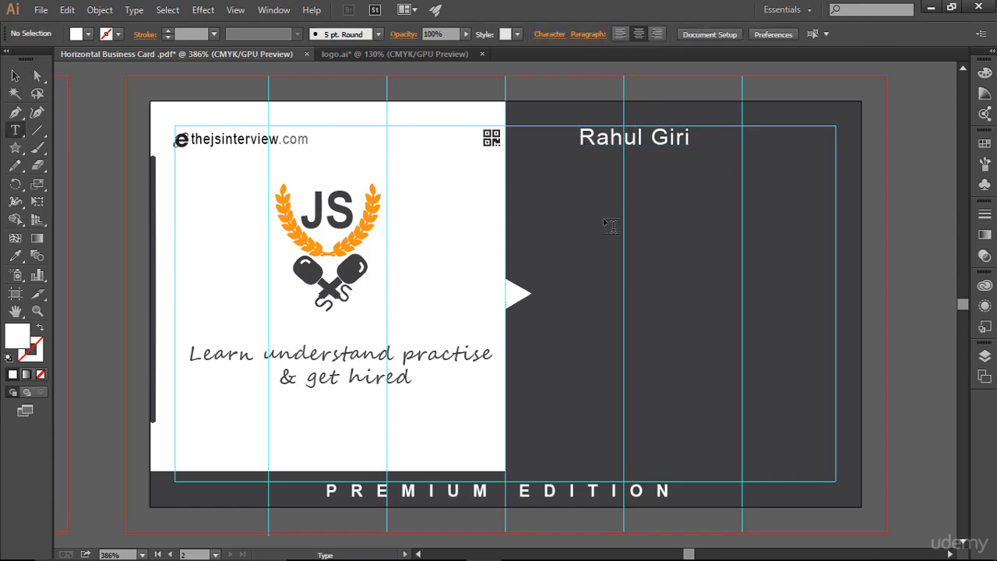
left_click(701, 236)
type("INSTRUCT")
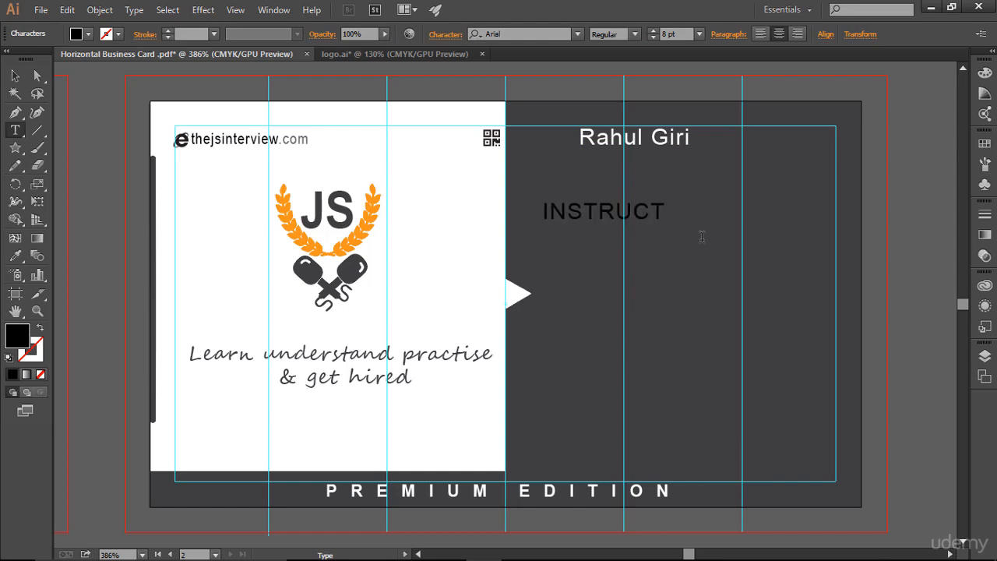
type("OR")
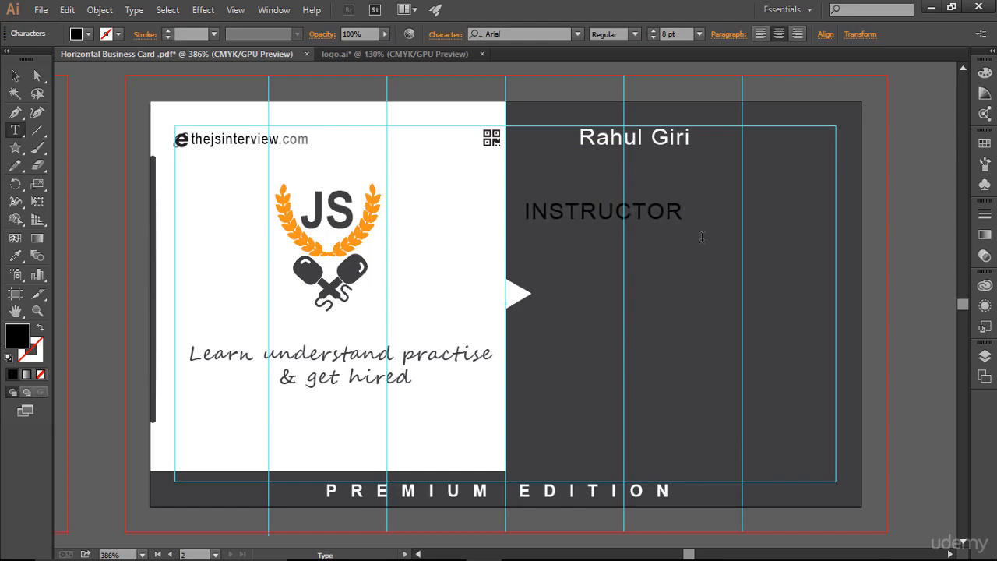
Set the INSTRUCTOR text's font size to 6 pt.
key("ctrl+a")
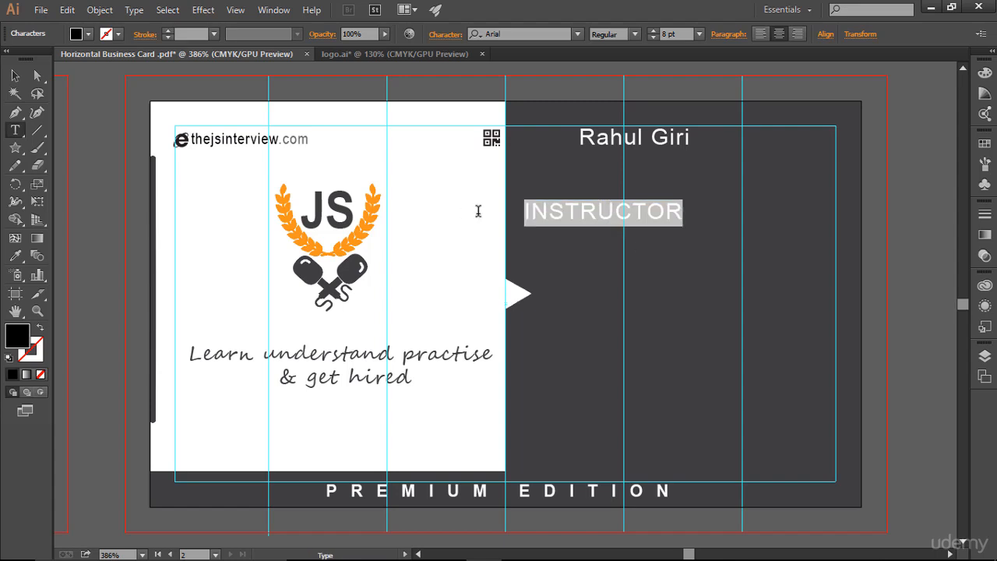
left_click(655, 38)
left_click(656, 39)
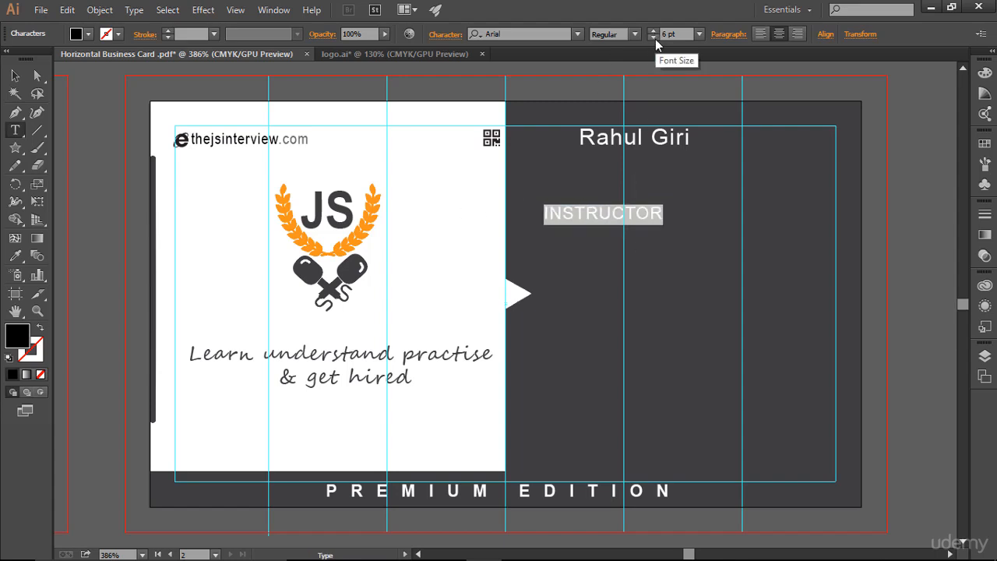
left_click(655, 39)
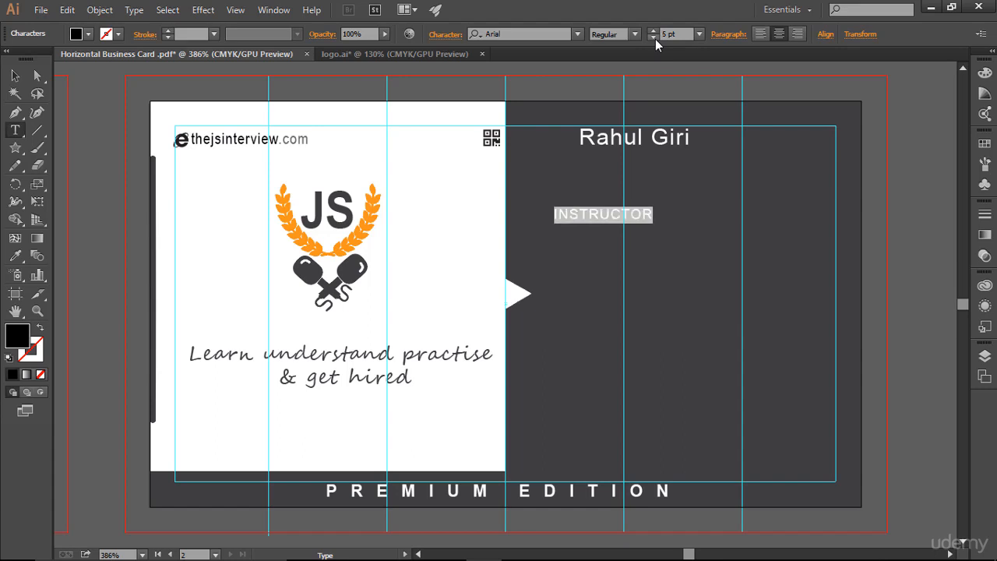
left_click(653, 32)
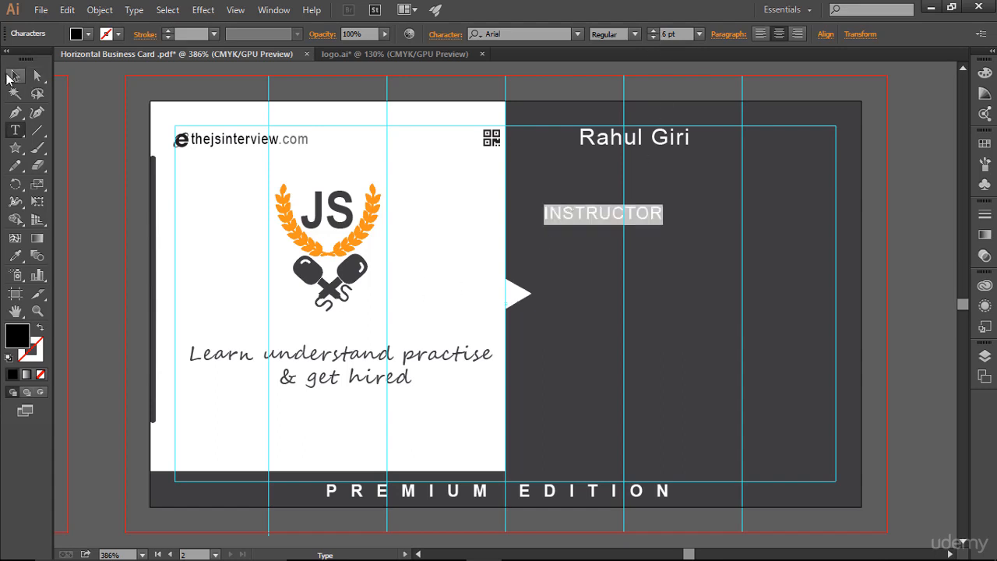
Move the INSTRUCTOR text directly beneath the name.
left_click(11, 76)
left_click_drag(601, 215, 635, 162)
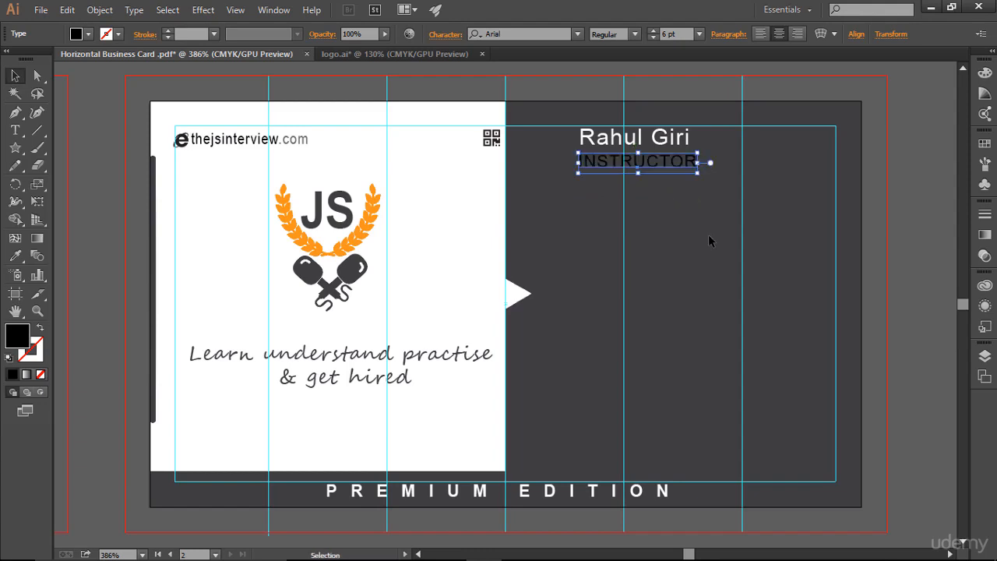
left_click(725, 300)
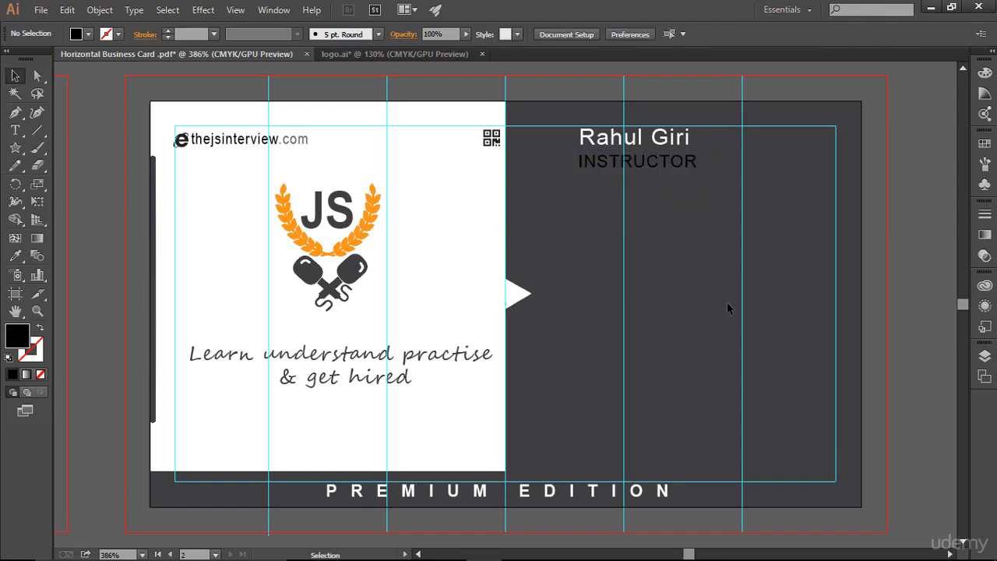
Set the INSTRUCTOR text's tracking to 0.
left_click(699, 170)
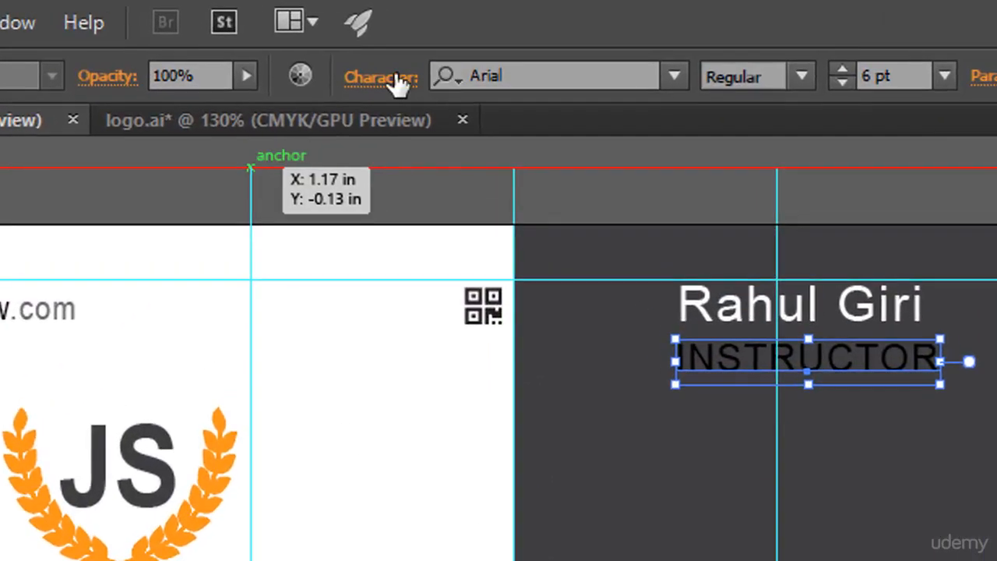
left_click(413, 61)
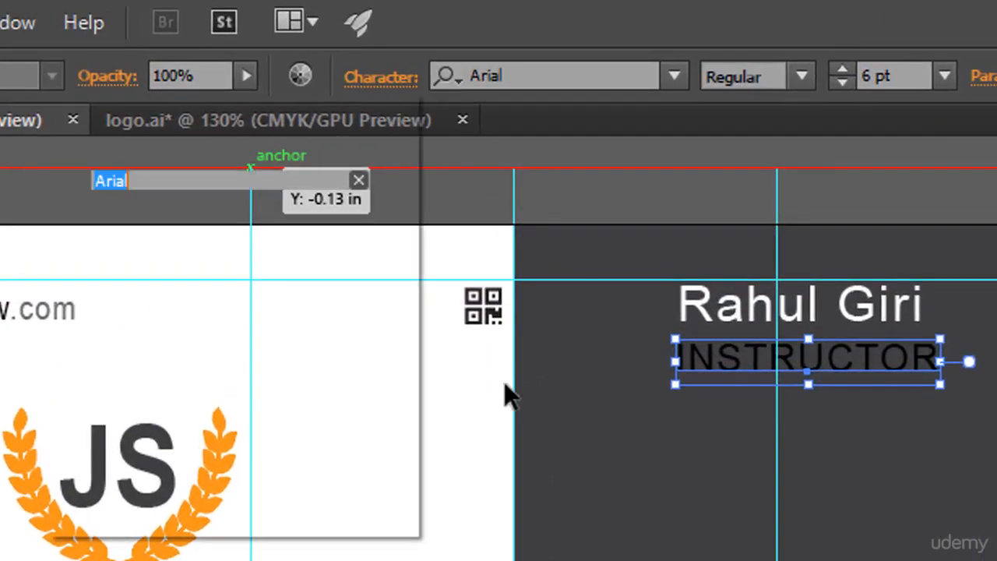
left_click(358, 314)
double_click(349, 317)
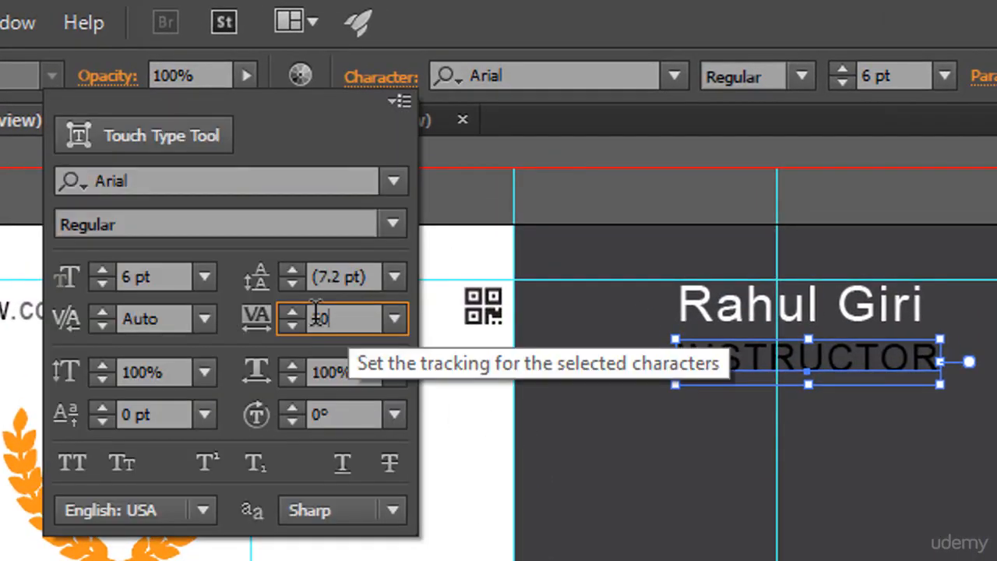
type("0")
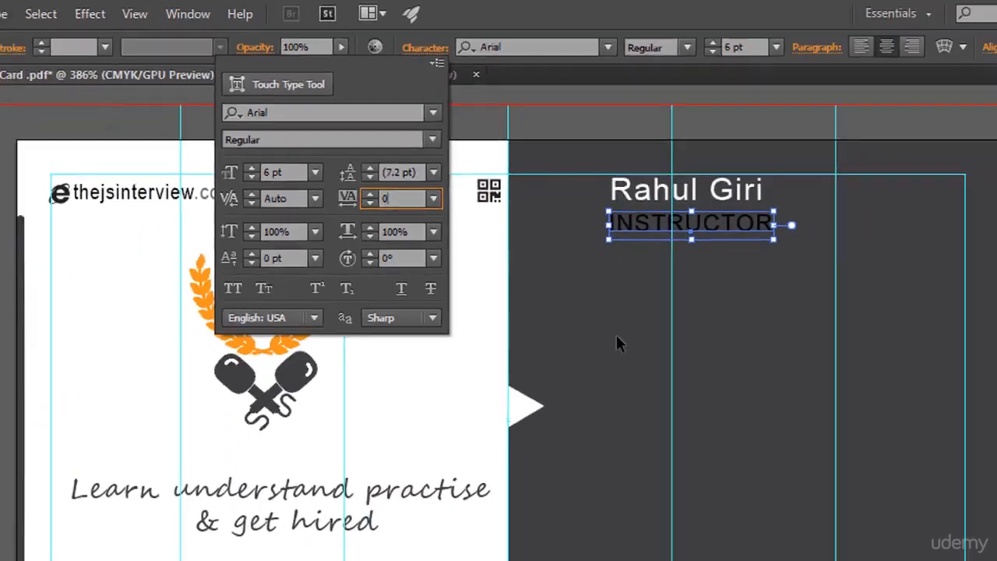
key("Return")
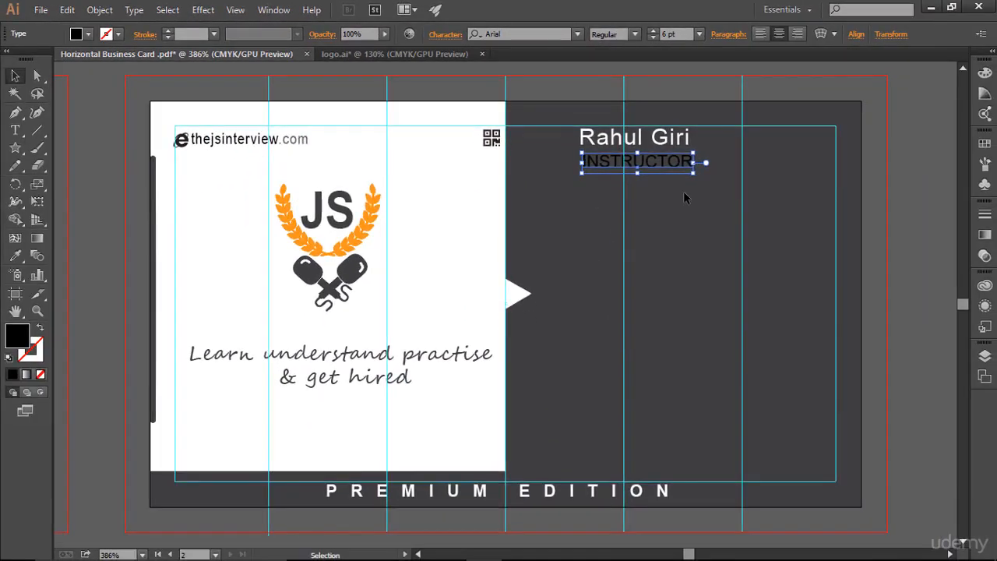
left_click(684, 193)
Set the INSTRUCTOR text's character tracking to 20.
left_click(653, 168)
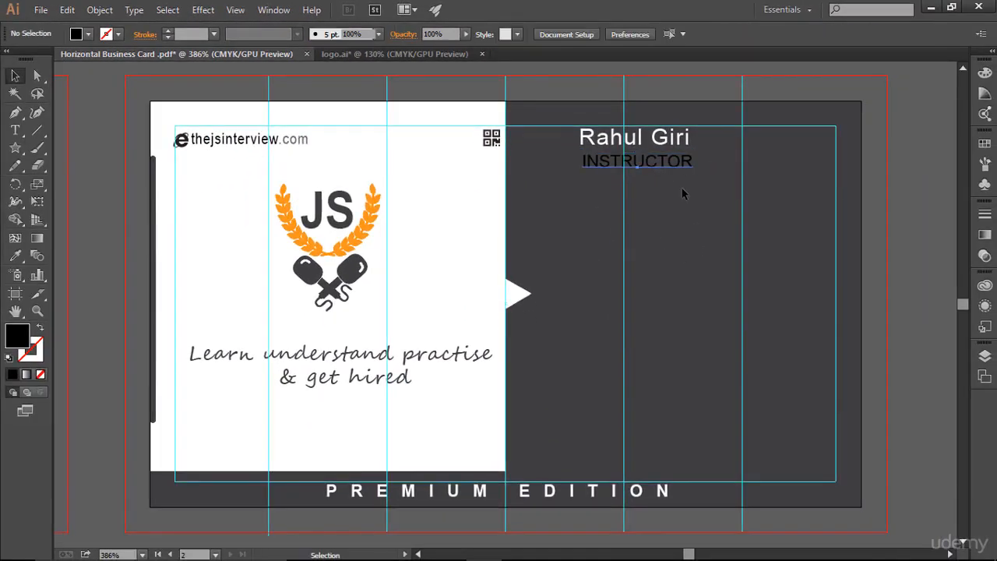
left_click(674, 292)
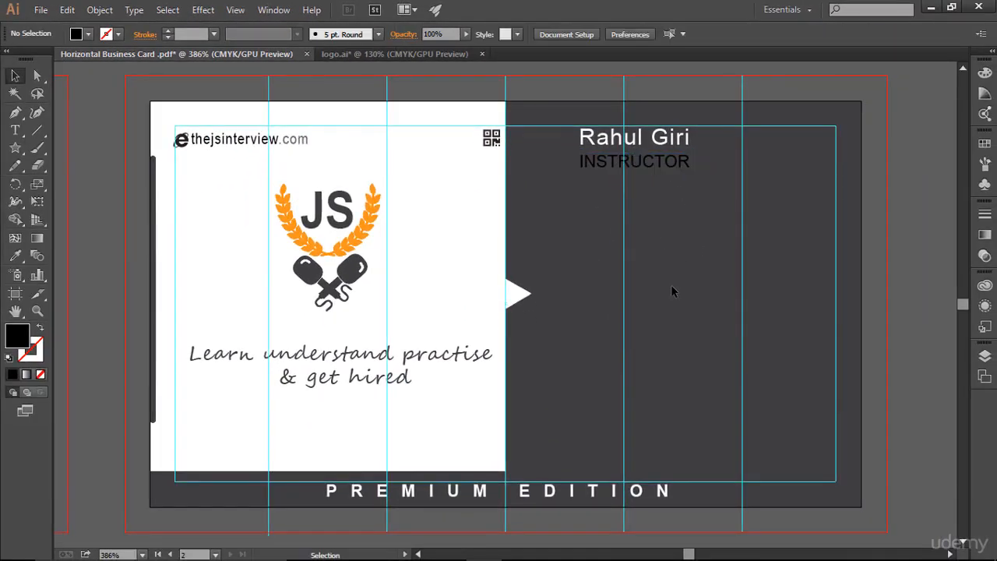
left_click(687, 163)
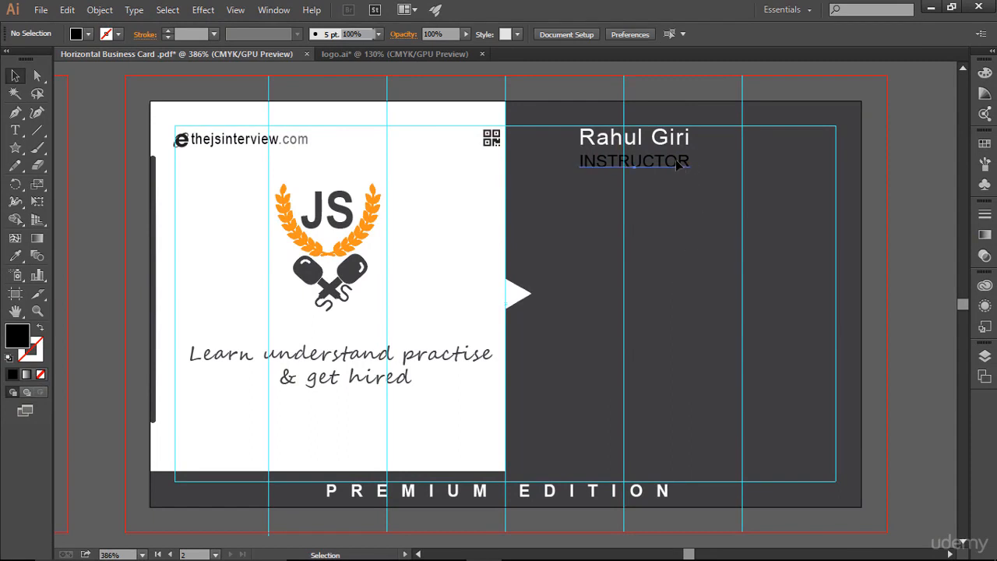
left_click(445, 34)
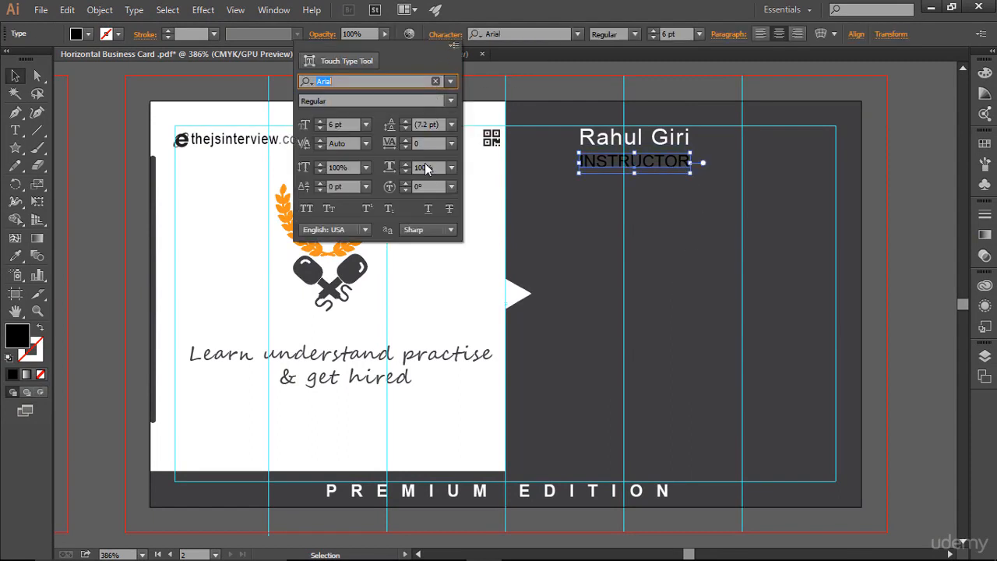
left_click(430, 142)
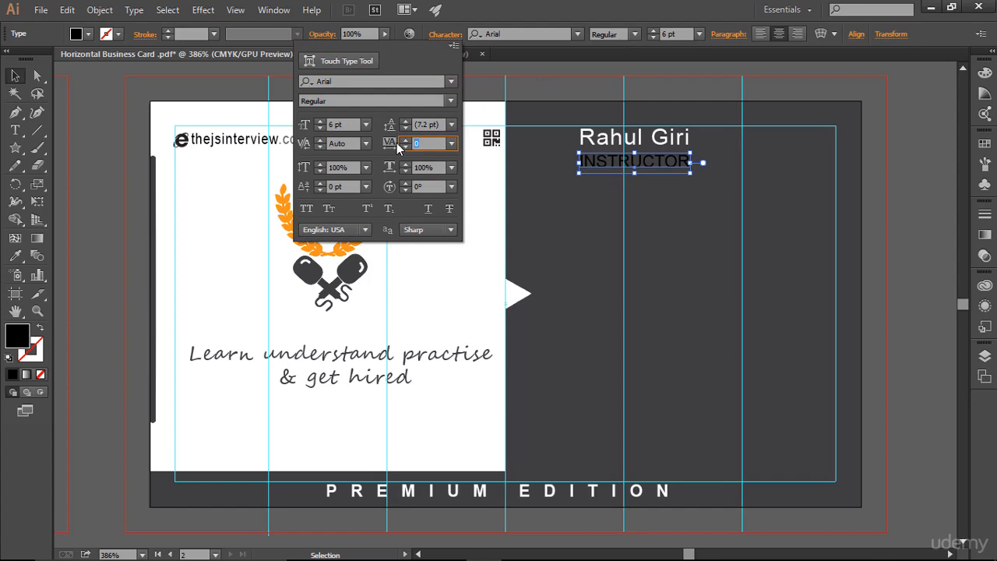
type("20")
key("Return")
left_click(705, 265)
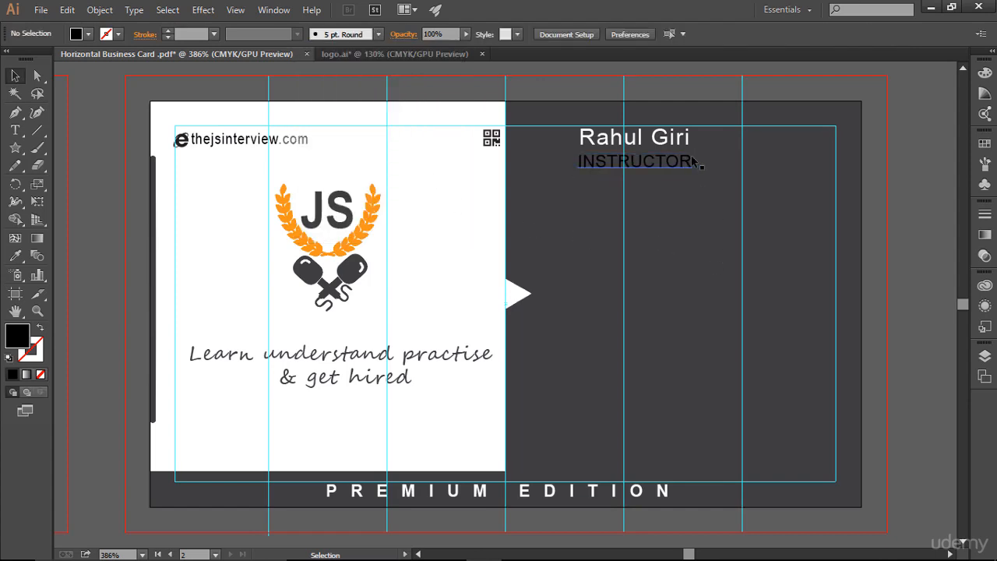
Fill the INSTRUCTOR text with white from the fill swatches.
left_click(666, 165)
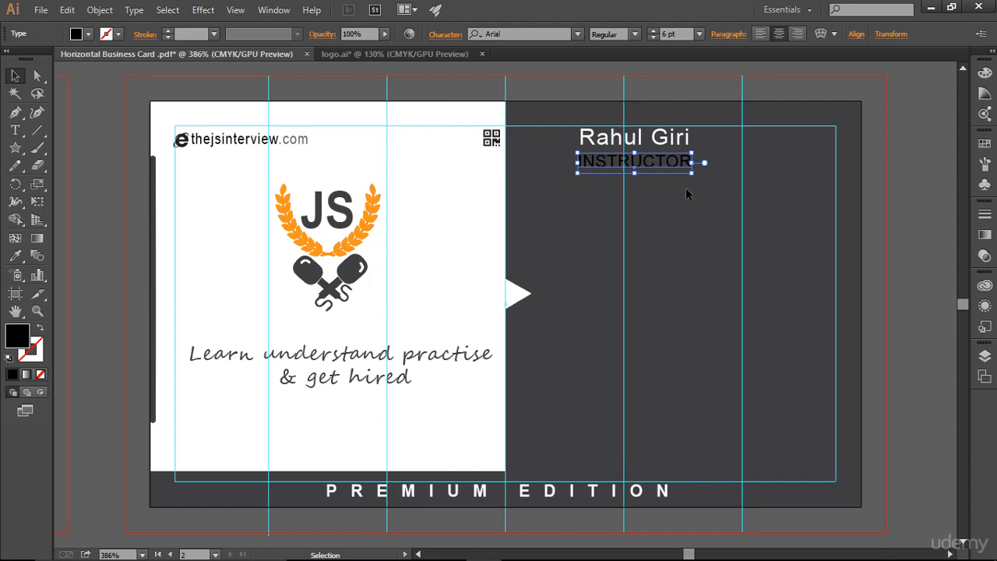
left_click(89, 35)
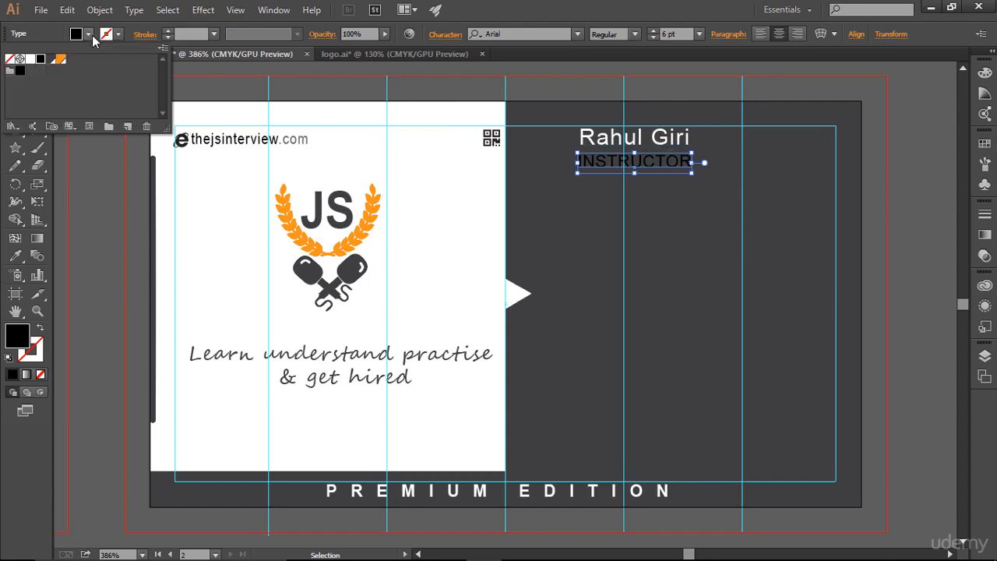
left_click(31, 59)
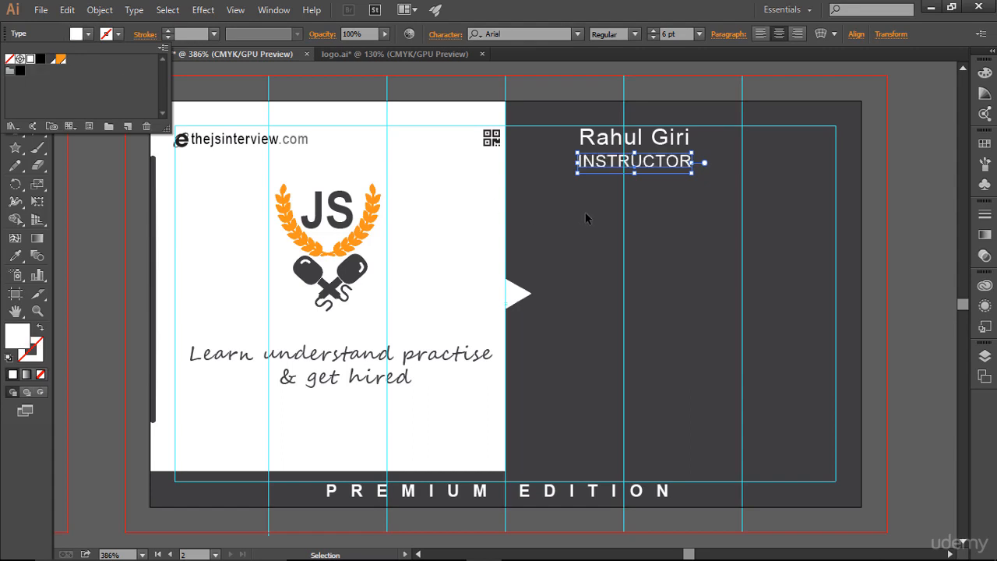
left_click(670, 214)
Color the INSTRUCTOR text with a gray shade from the Color Guide.
left_click(672, 191)
left_click(662, 161)
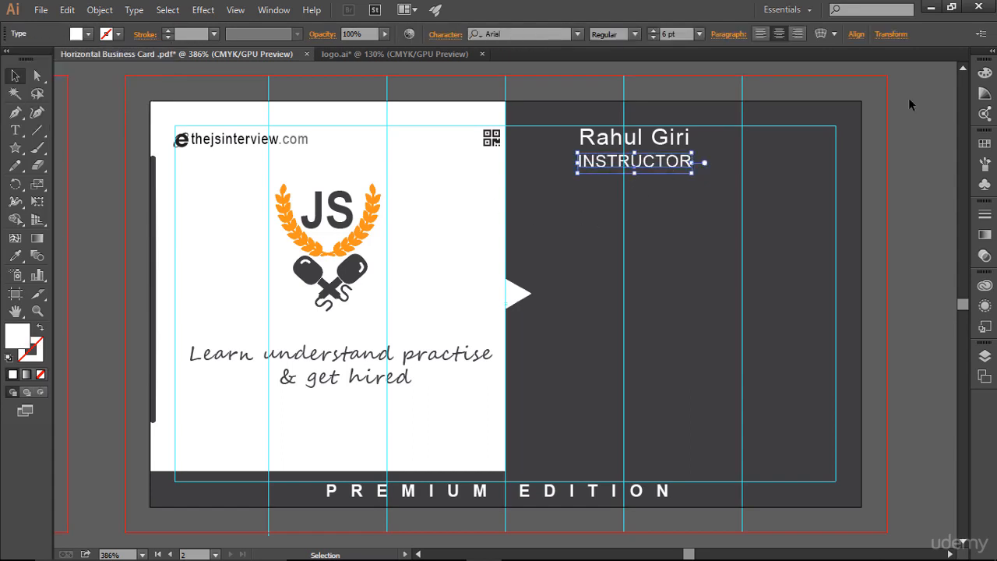
left_click(986, 94)
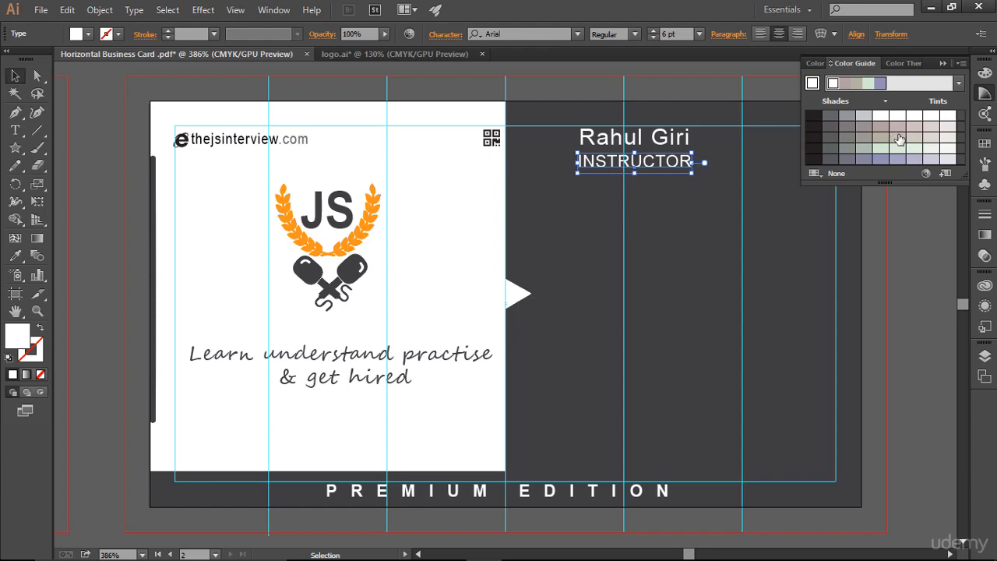
left_click(851, 123)
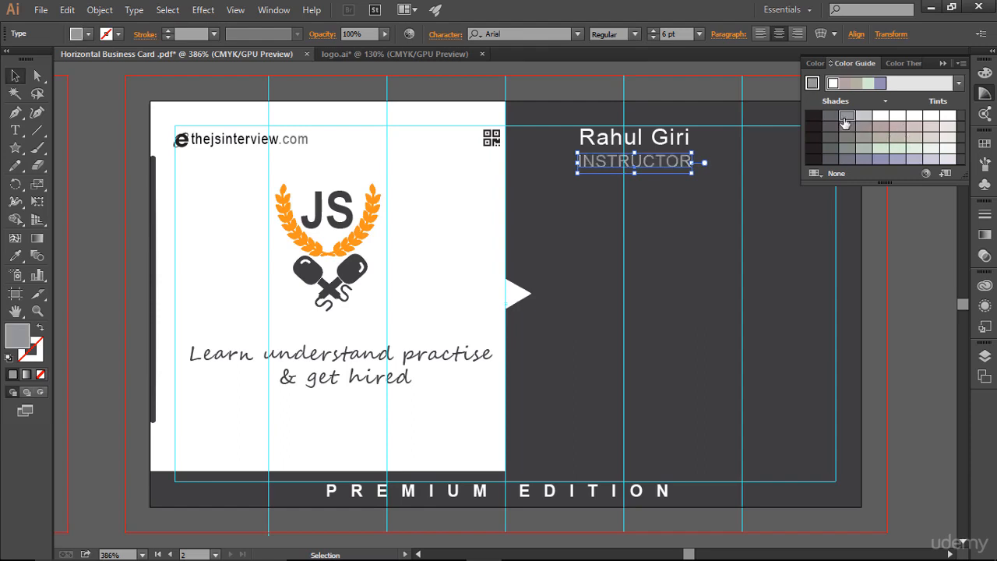
left_click(830, 117)
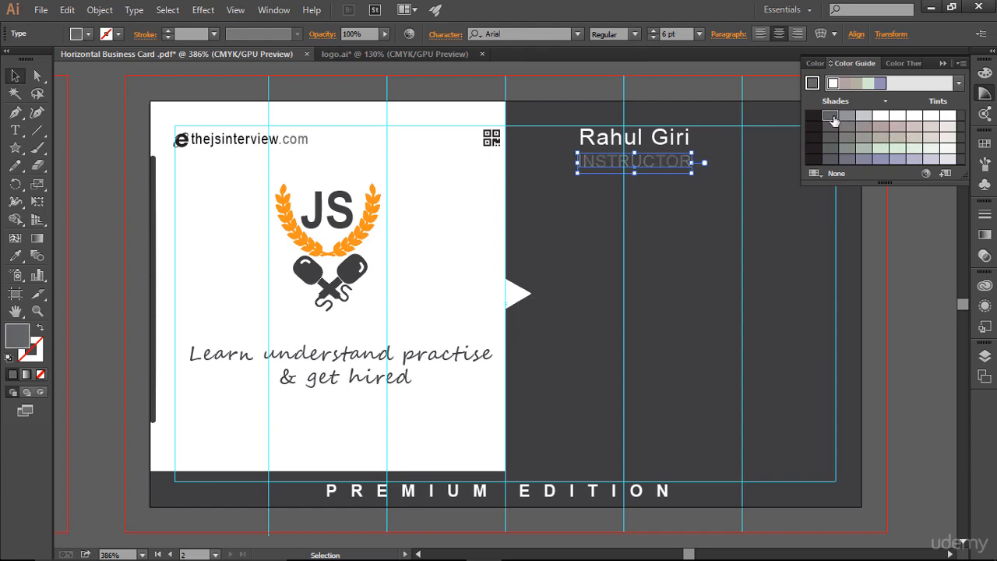
left_click(675, 215)
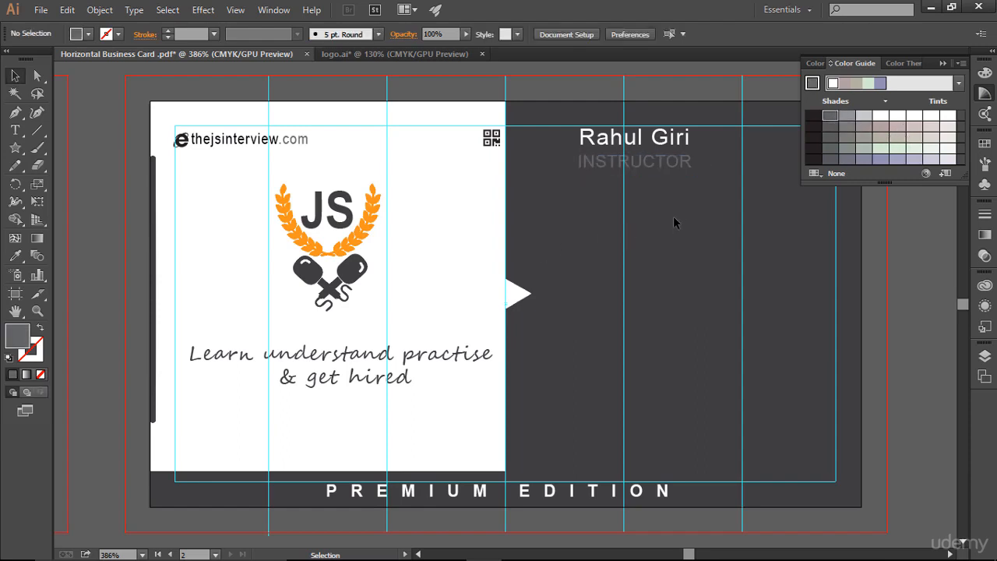
Try lighter and darker gray shades from the Color Guide on the INSTRUCTOR text.
left_click(679, 172)
left_click(847, 115)
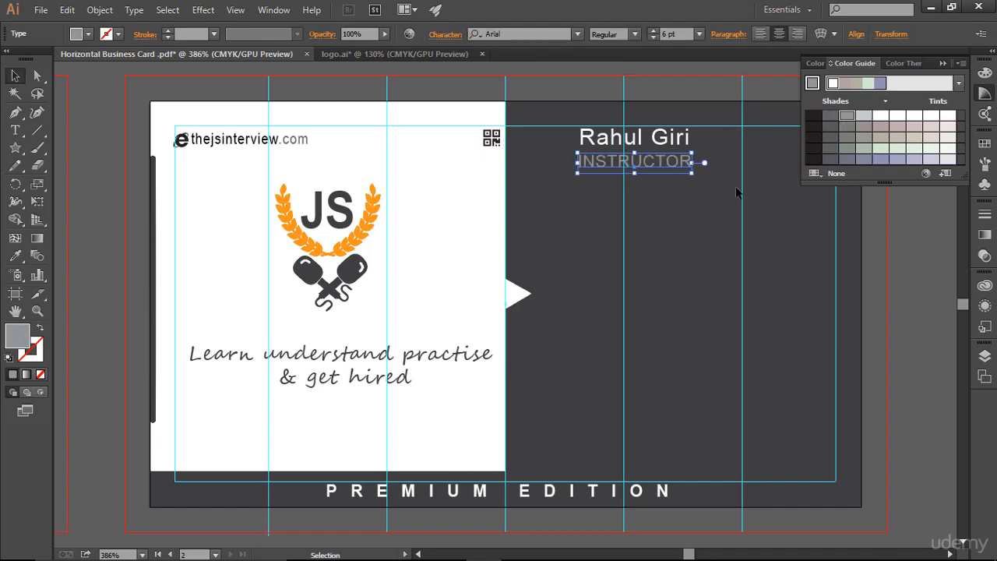
left_click(776, 244)
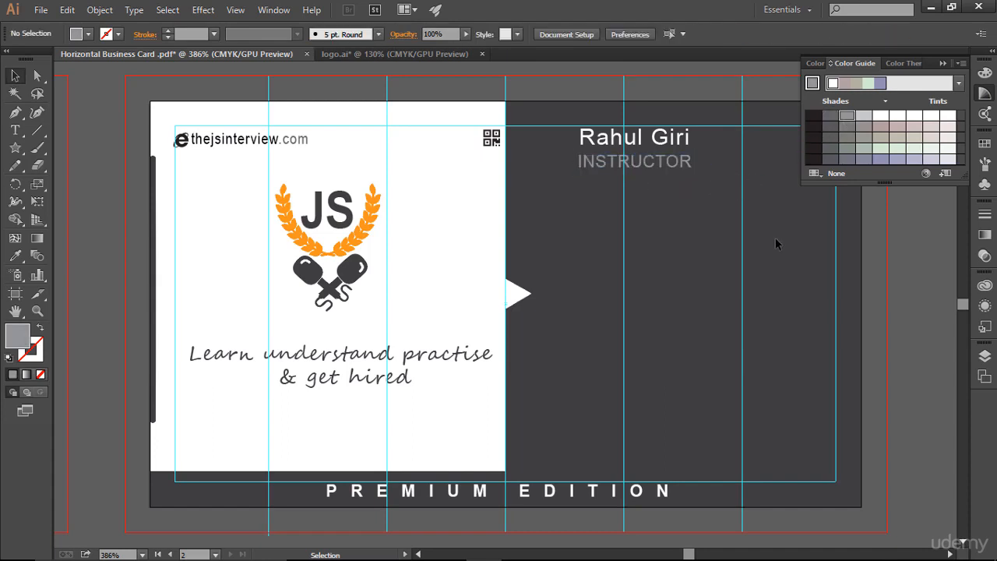
left_click(675, 163)
left_click(828, 119)
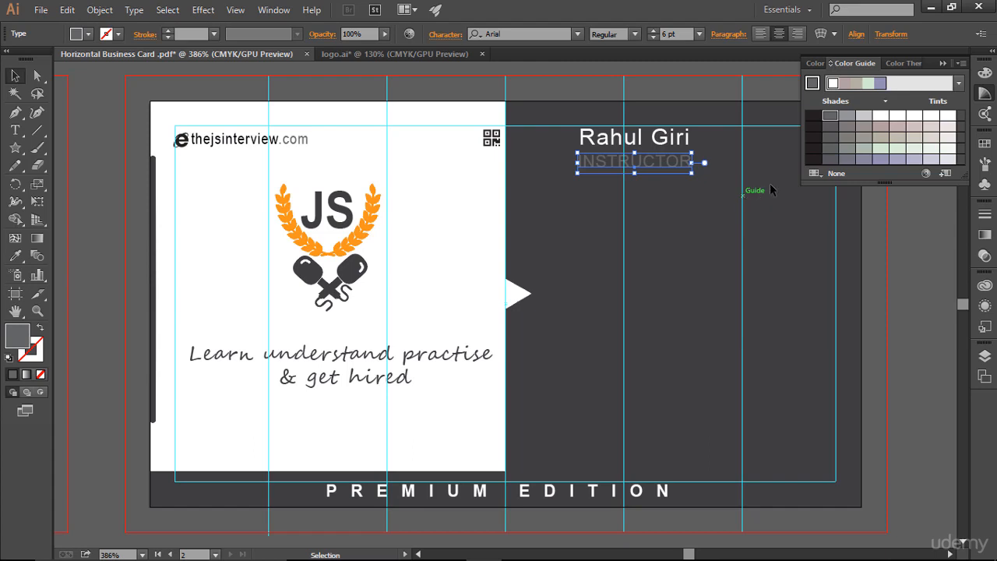
left_click(646, 196)
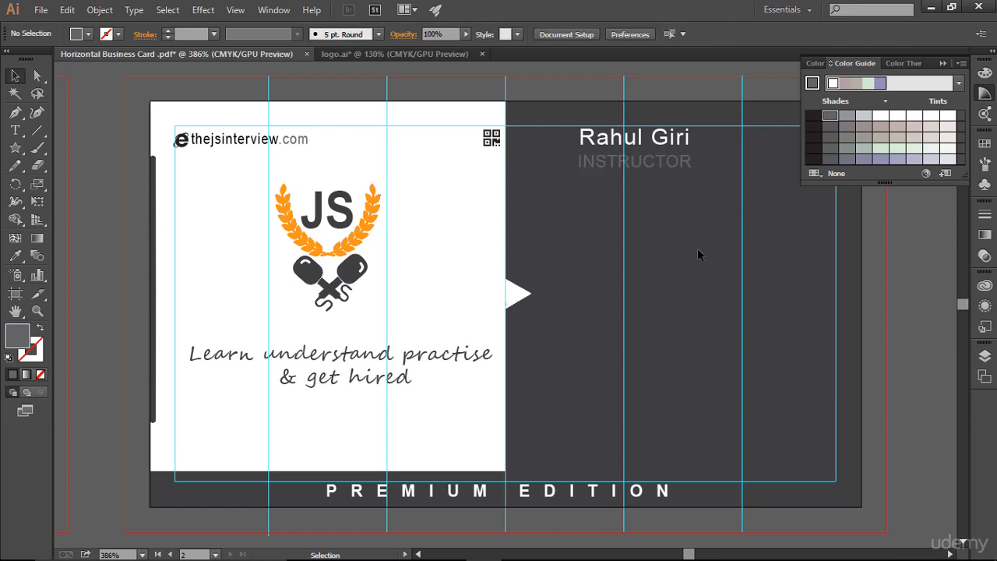
Compare several more Color Guide gray shades on the INSTRUCTOR text.
left_click(647, 164)
left_click(847, 118)
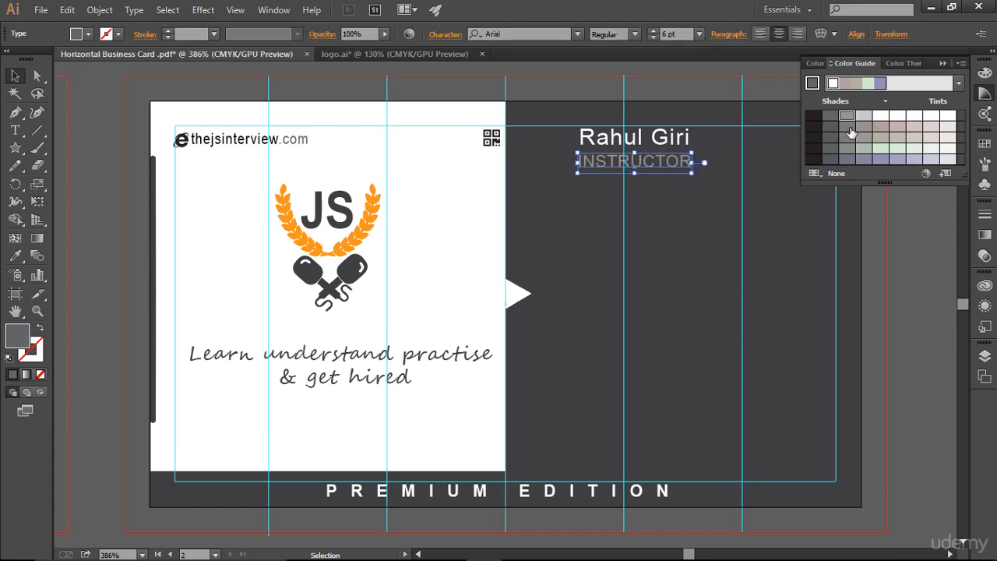
left_click(830, 137)
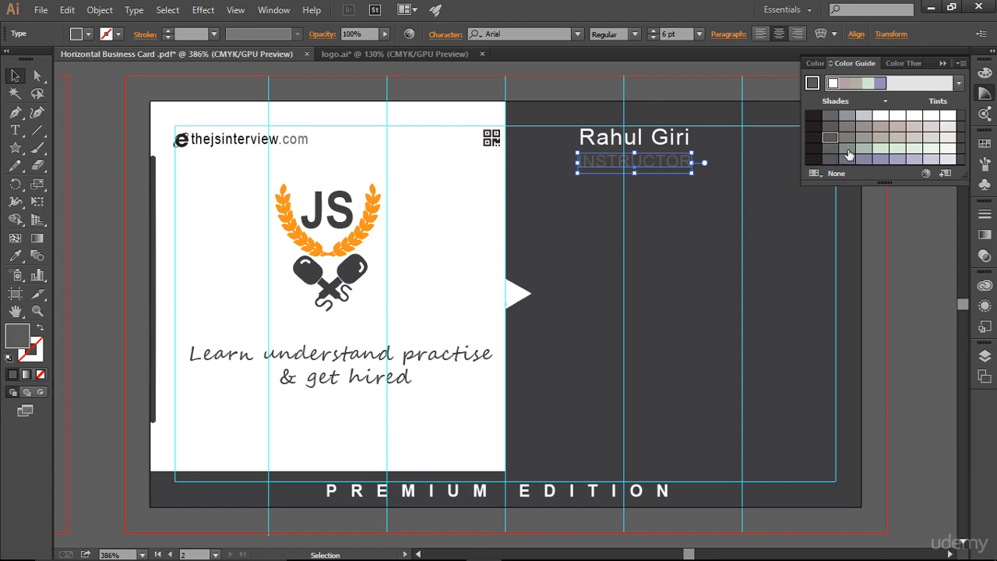
left_click(864, 138)
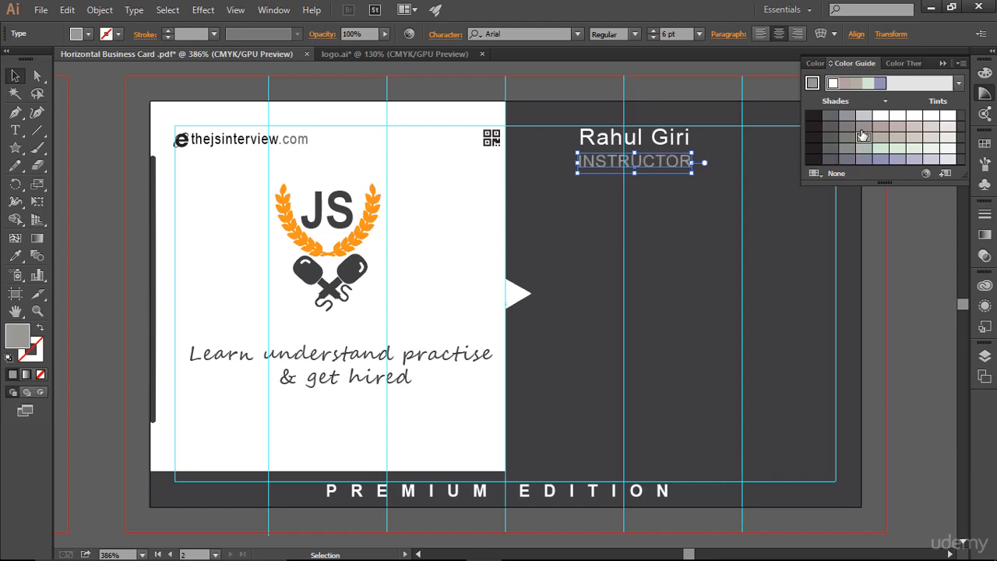
left_click(802, 334)
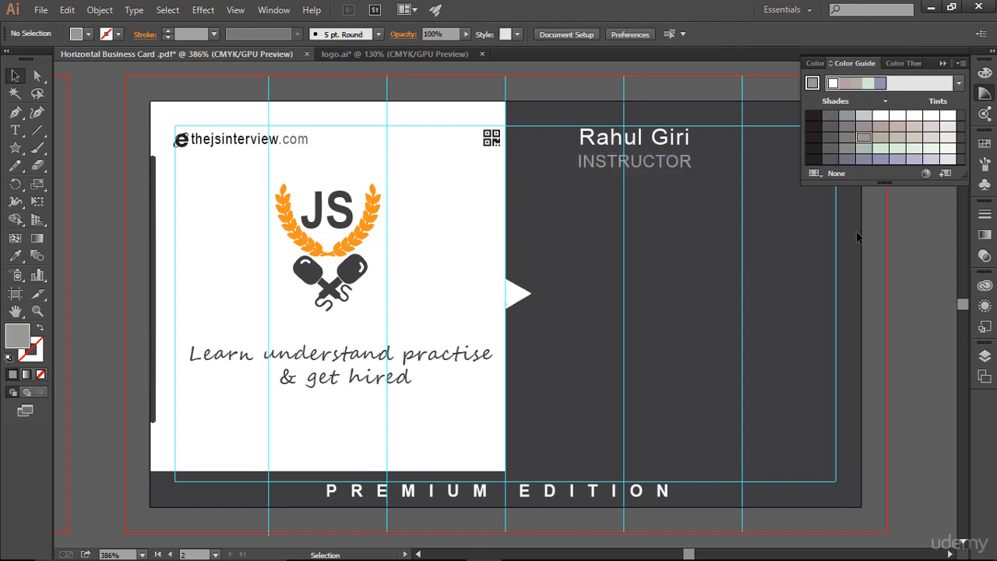
Apply a dark gray swatch from the Swatches panel to the INSTRUCTOR text.
left_click(633, 163)
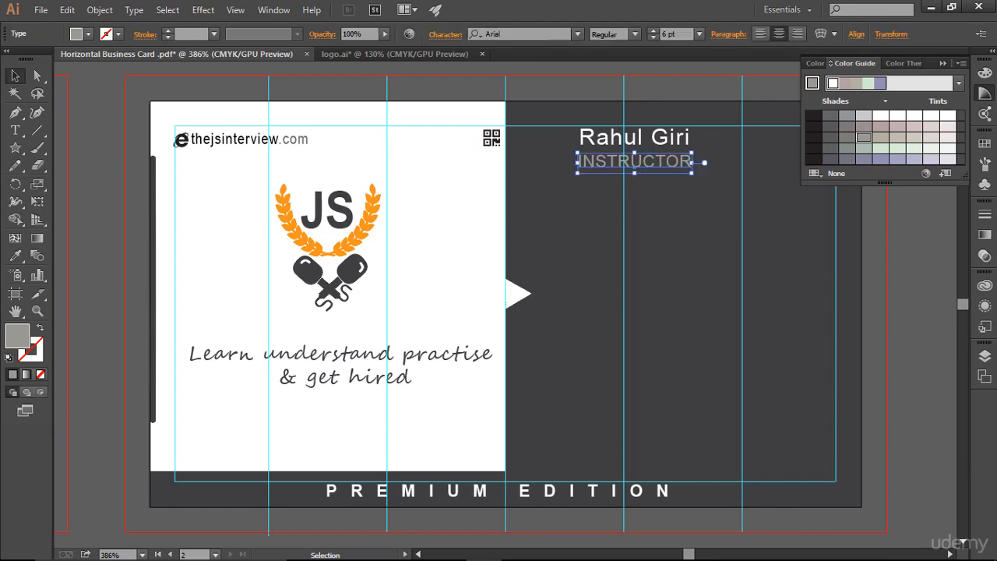
left_click(853, 117)
left_click(985, 147)
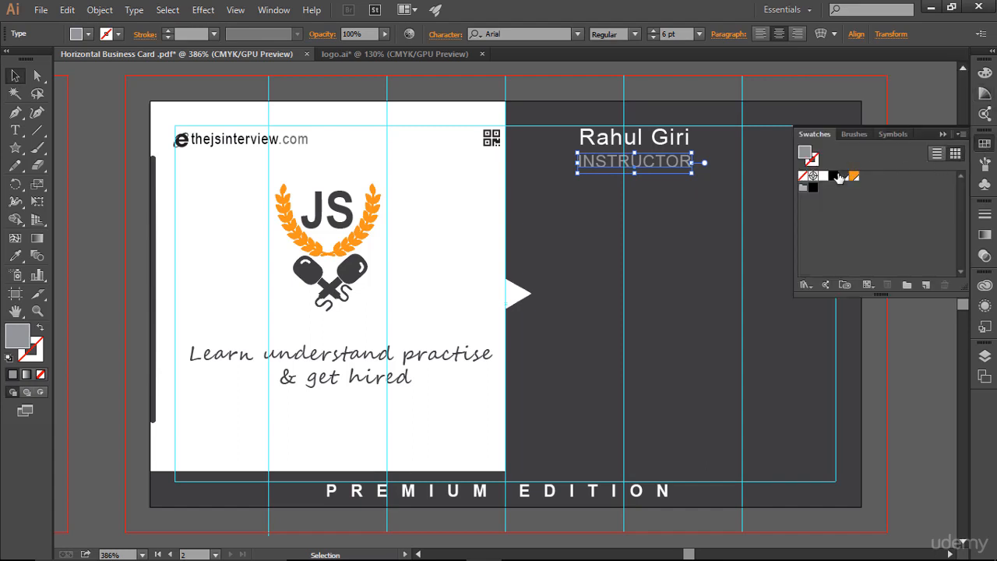
left_click(844, 177)
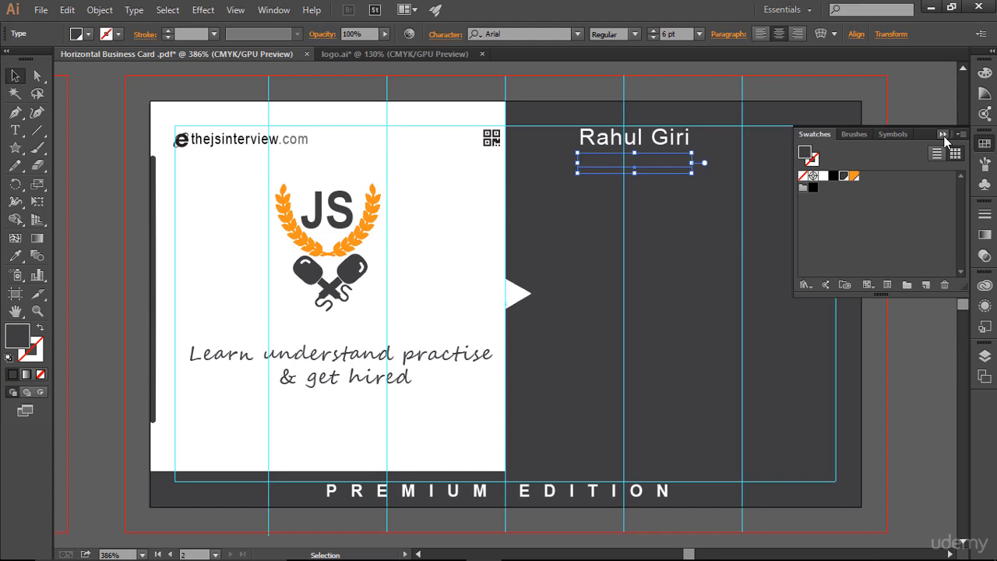
left_click(944, 134)
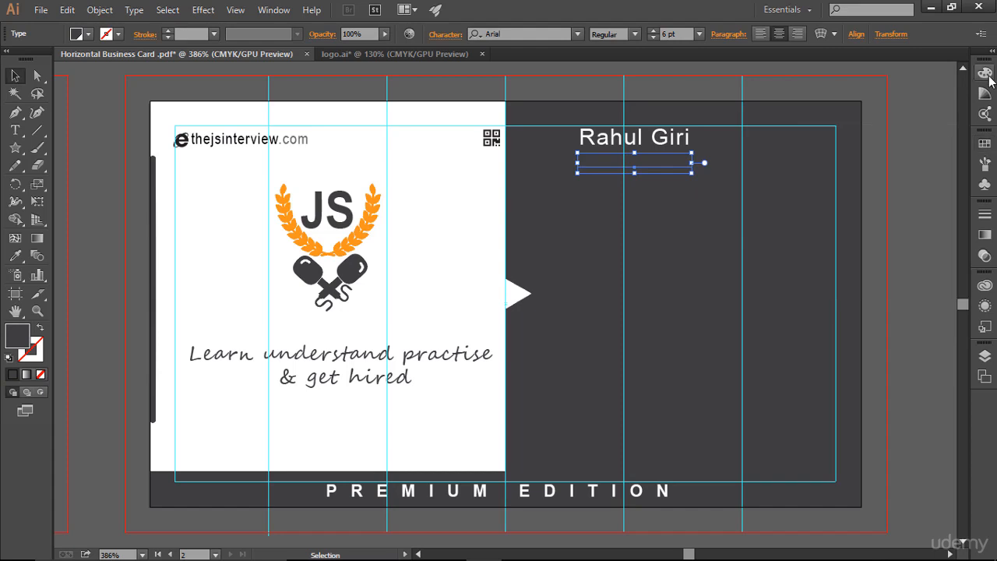
Color the INSTRUCTOR text a light gray tint from the Color Guide.
left_click(984, 92)
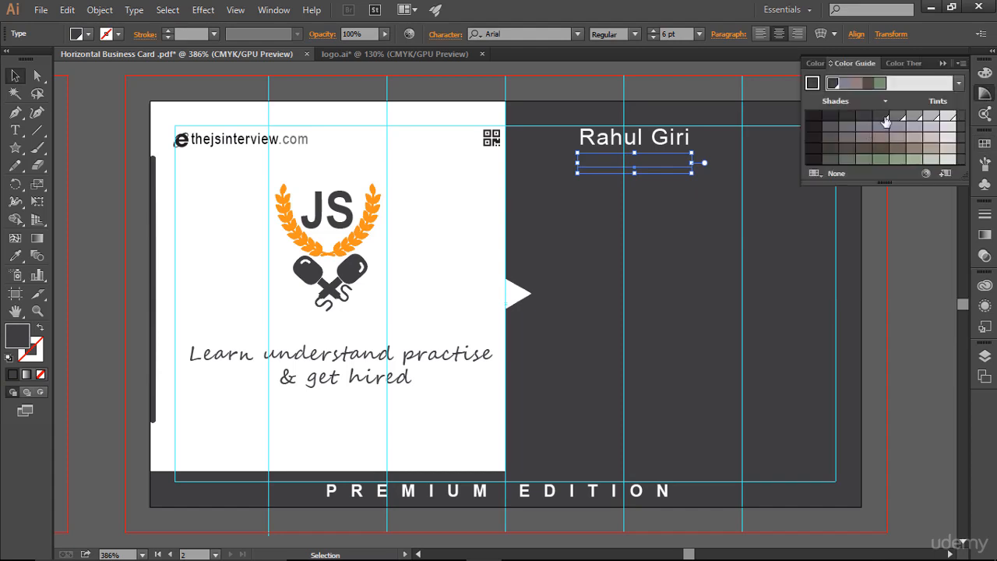
left_click(898, 118)
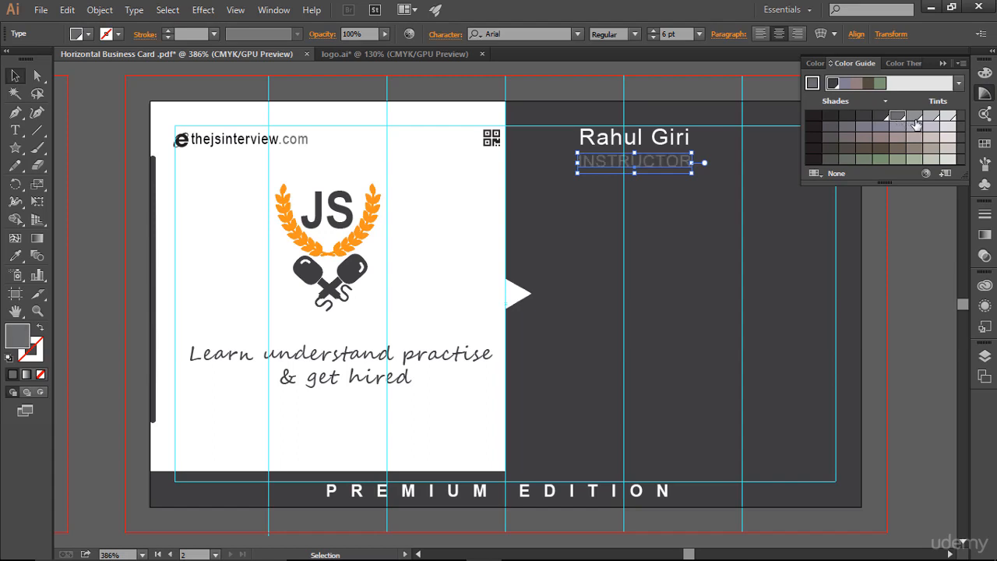
left_click(915, 120)
left_click(807, 263)
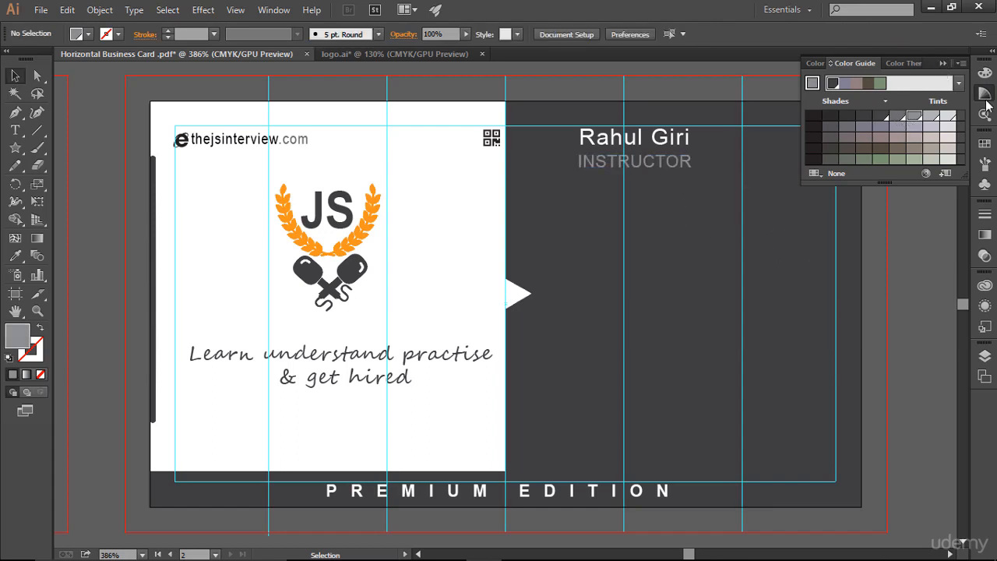
left_click(838, 263)
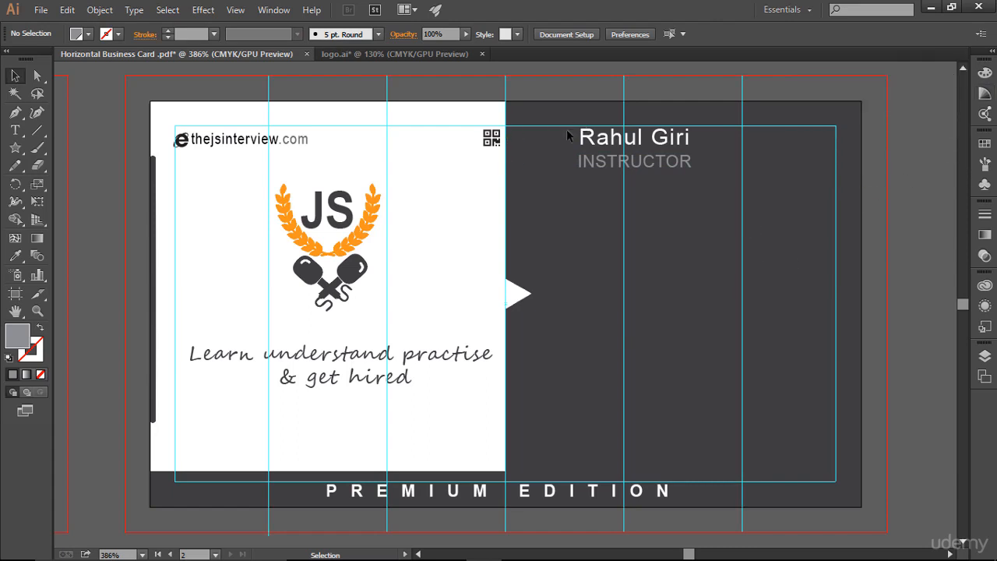
Select both the name and INSTRUCTOR text and nudge them slightly right together.
left_click_drag(577, 127, 730, 187)
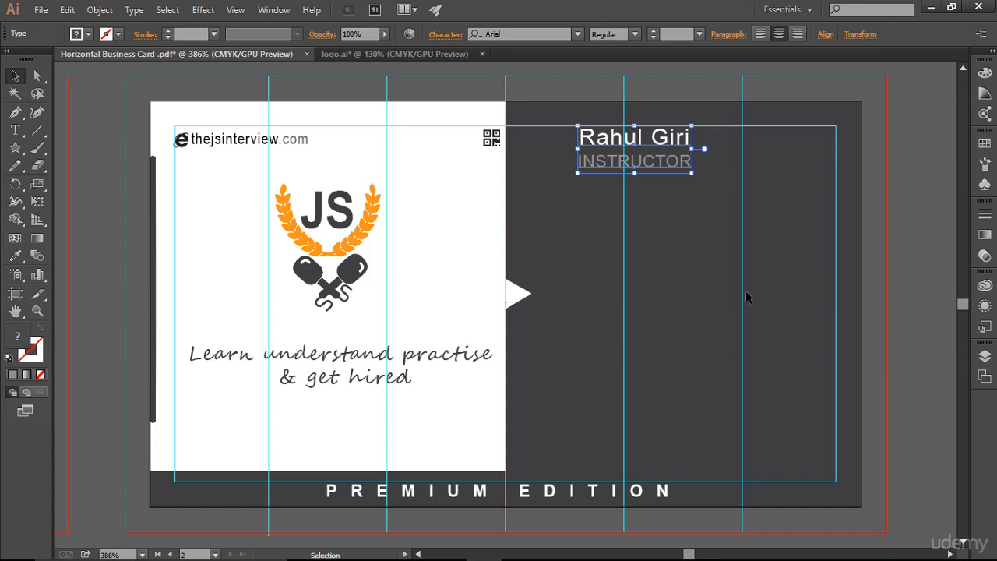
key("Right")
key("Right")
left_click(709, 259)
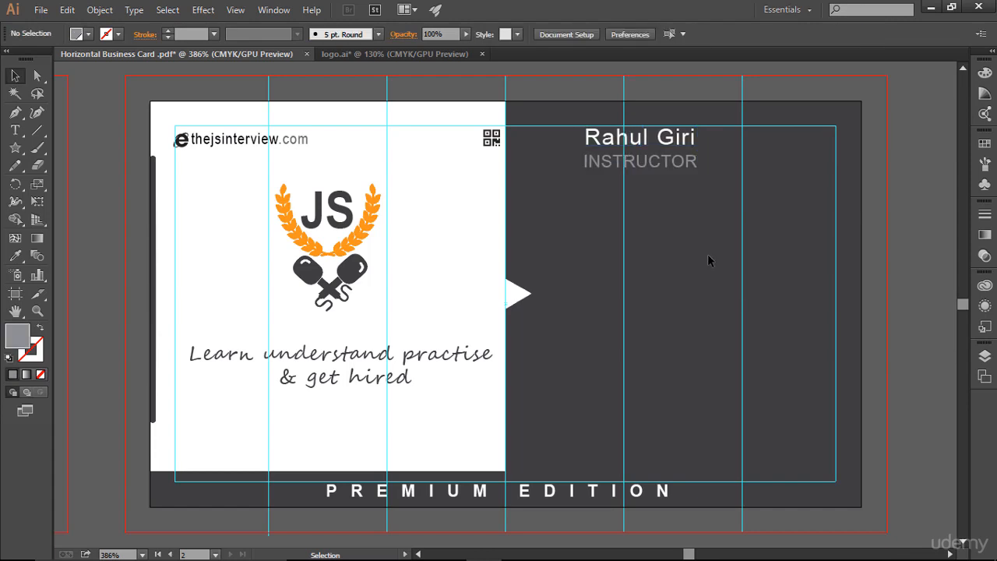
Open the computer user.svg file from the Buisness Card folder.
left_click(40, 9)
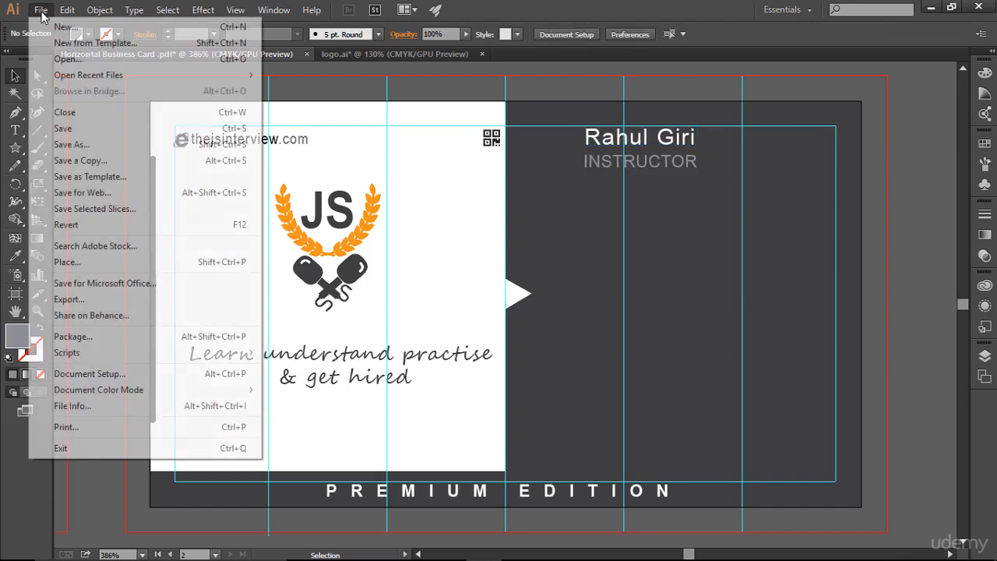
left_click(69, 58)
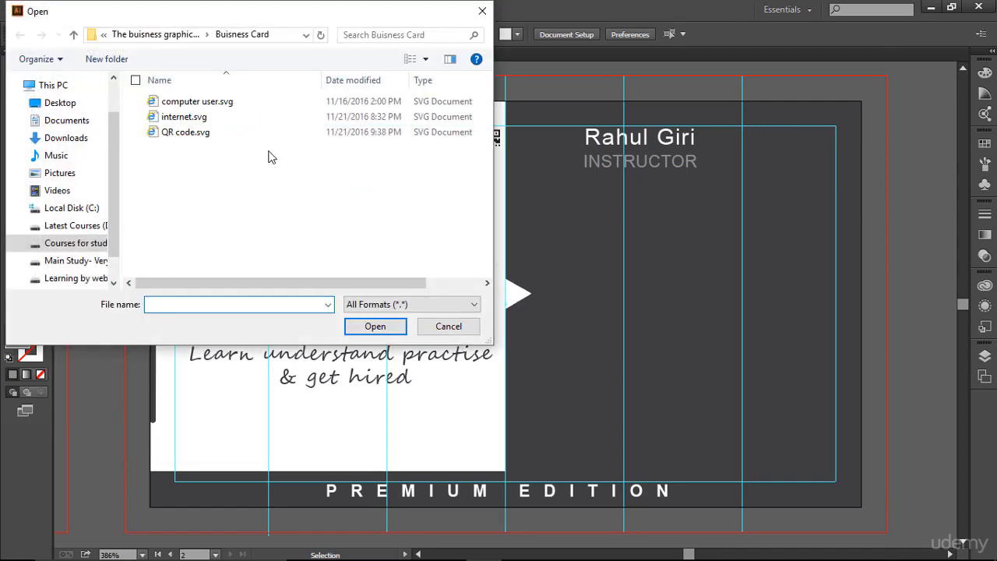
left_click(237, 106)
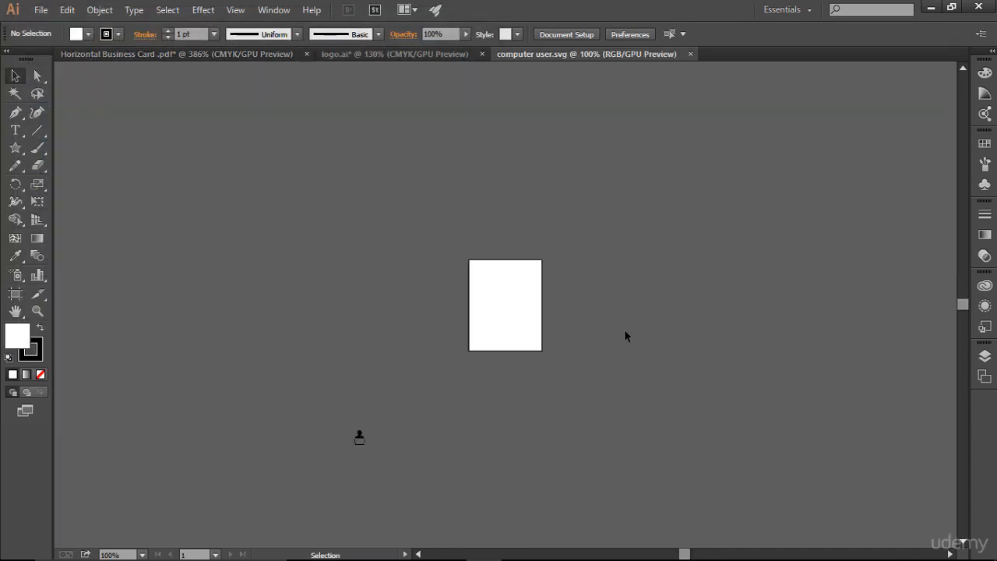
Copy the computer user icon into the business card document and close the SVG file without saving.
left_click_drag(291, 393, 424, 476)
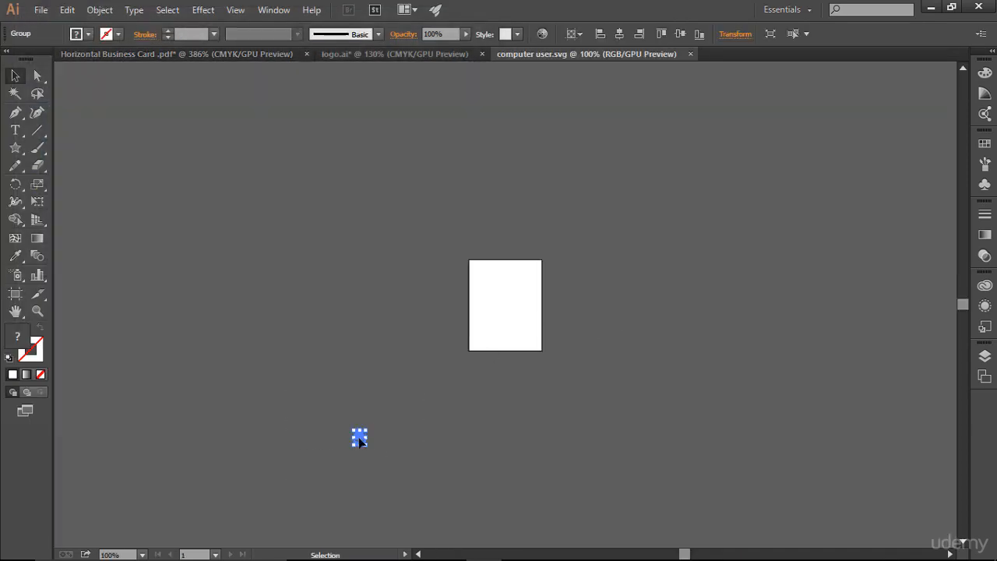
left_click_drag(359, 440, 537, 340)
left_click(614, 354)
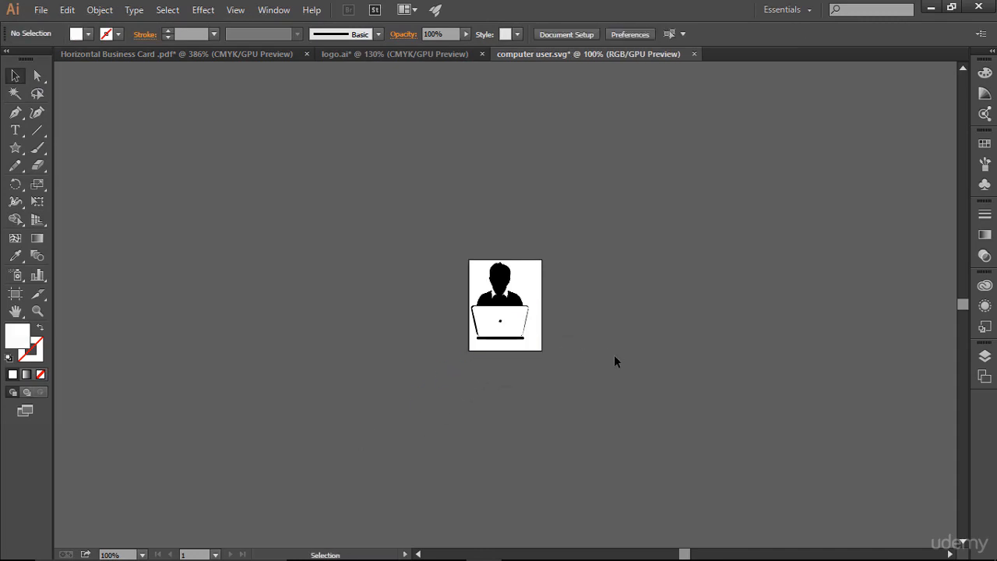
left_click_drag(455, 260, 527, 328)
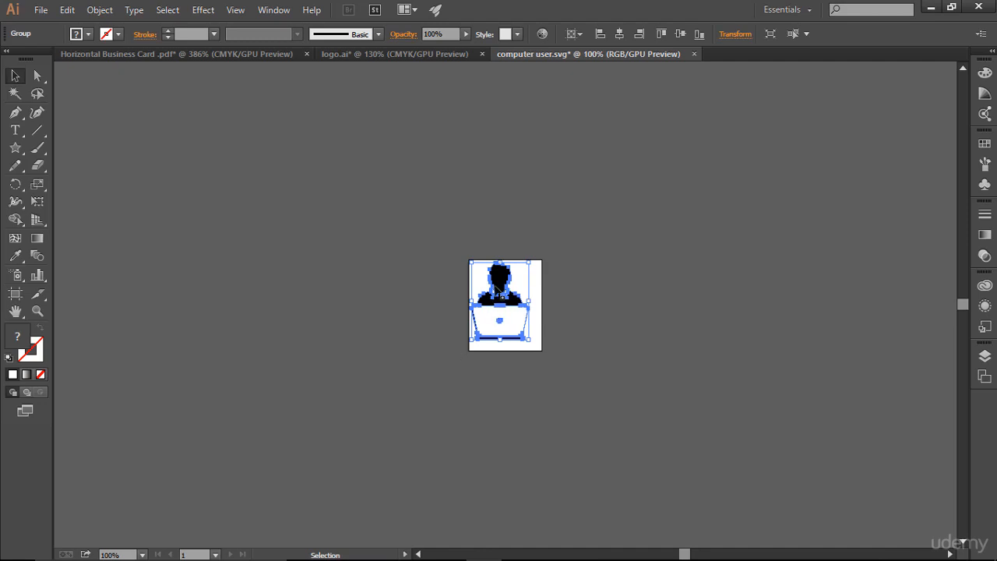
left_click_drag(502, 273, 560, 232)
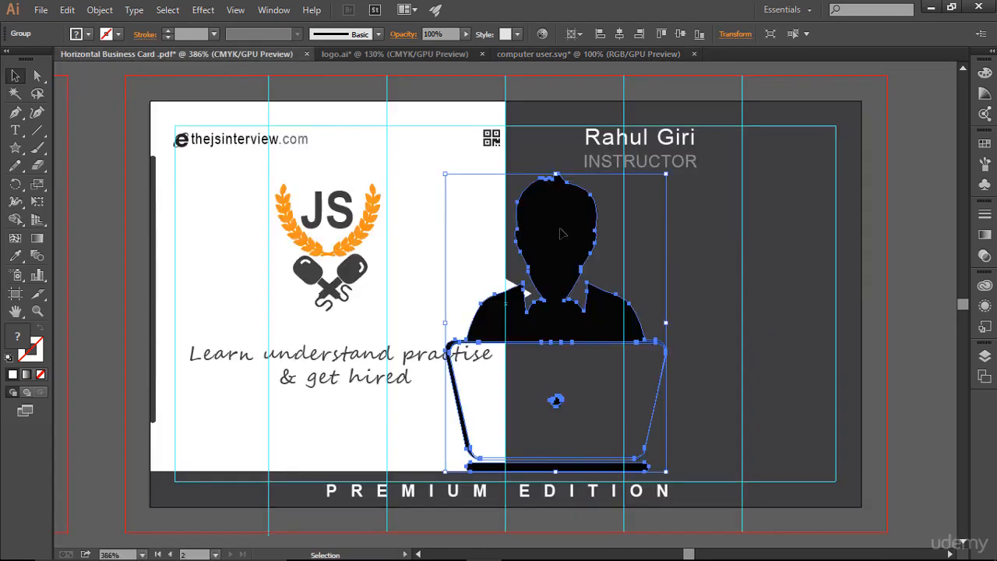
left_click(695, 55)
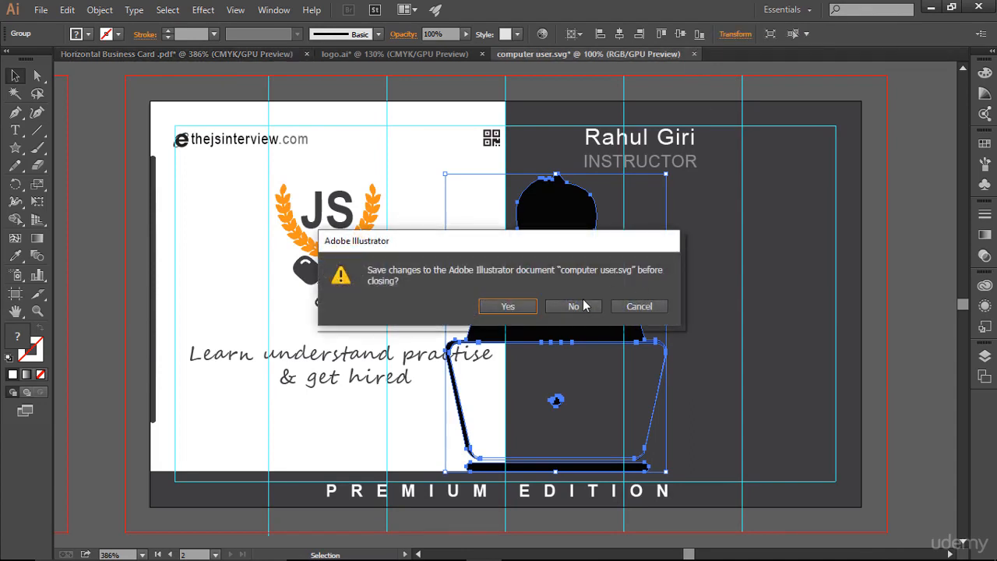
left_click(581, 305)
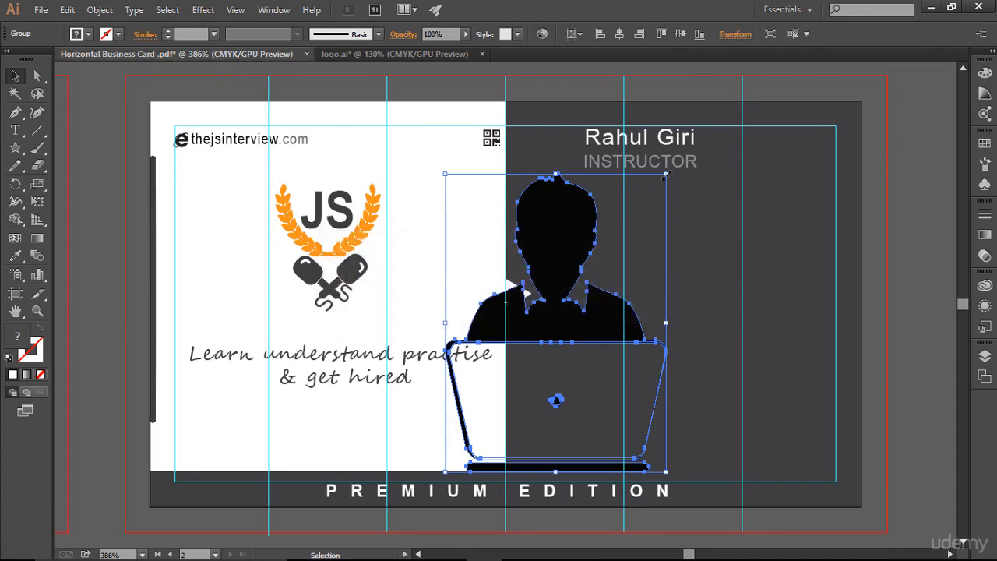
Scale the computer user icon down and place it to the left of the name on the dark half.
left_click_drag(666, 175, 548, 145)
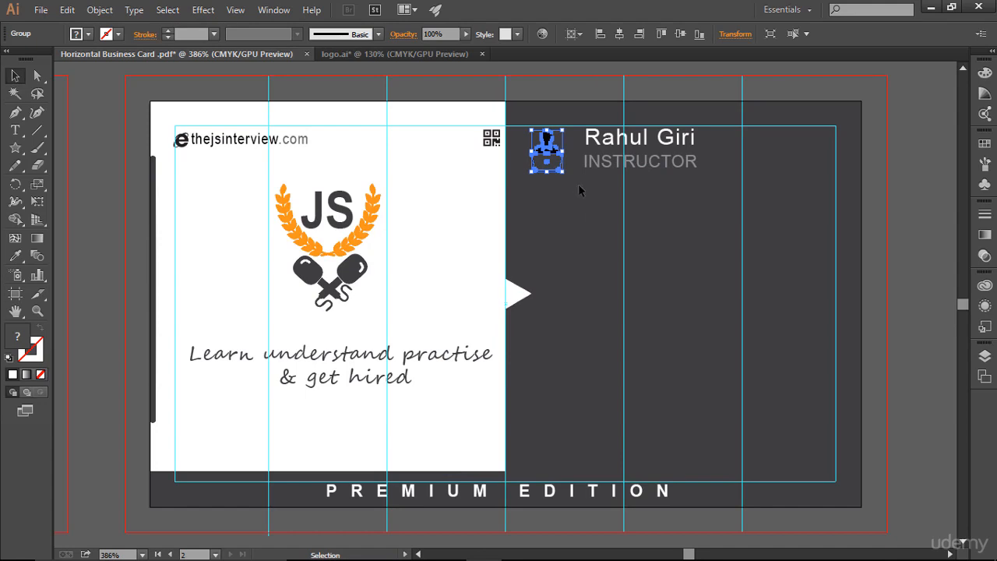
left_click(631, 261)
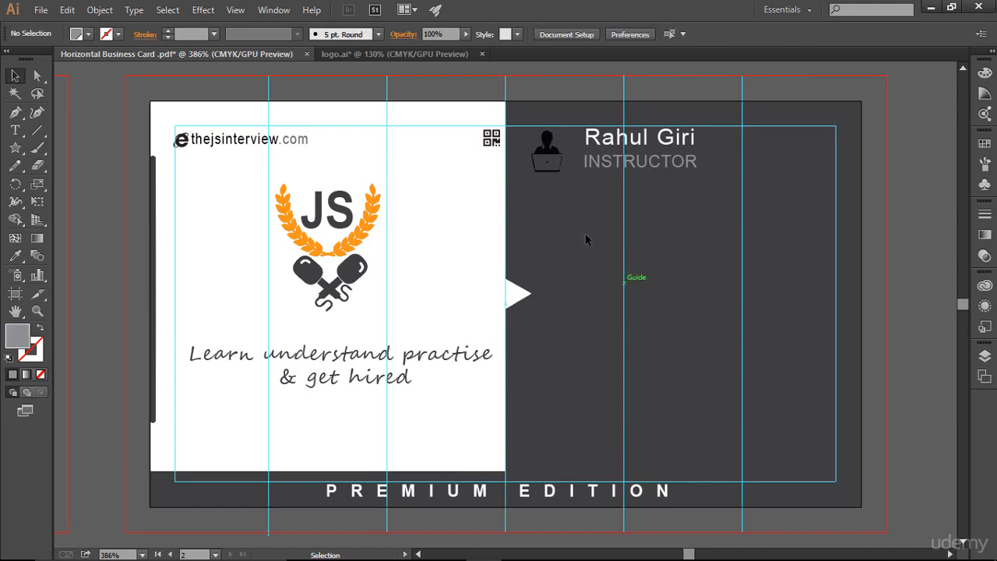
left_click(547, 144)
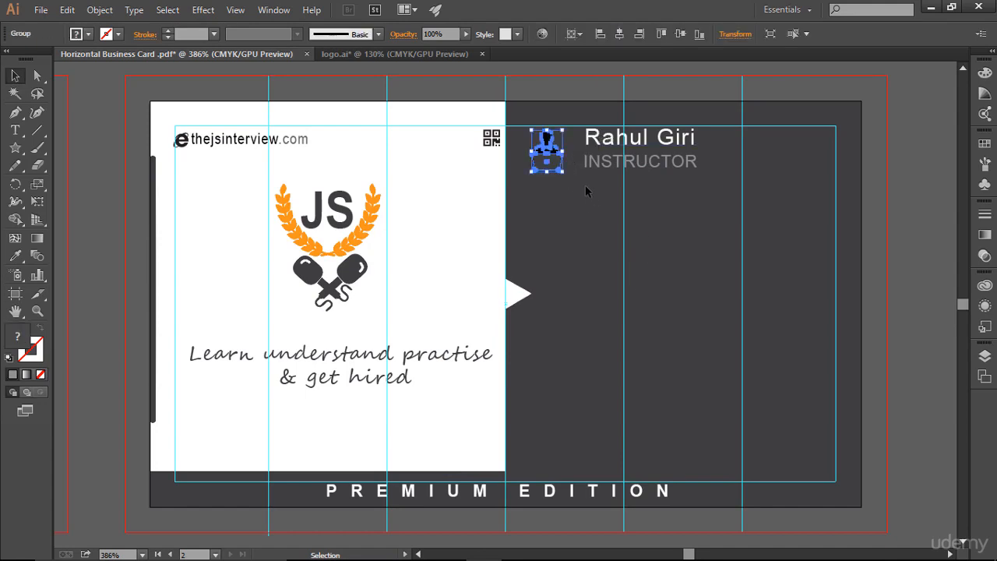
left_click(590, 228)
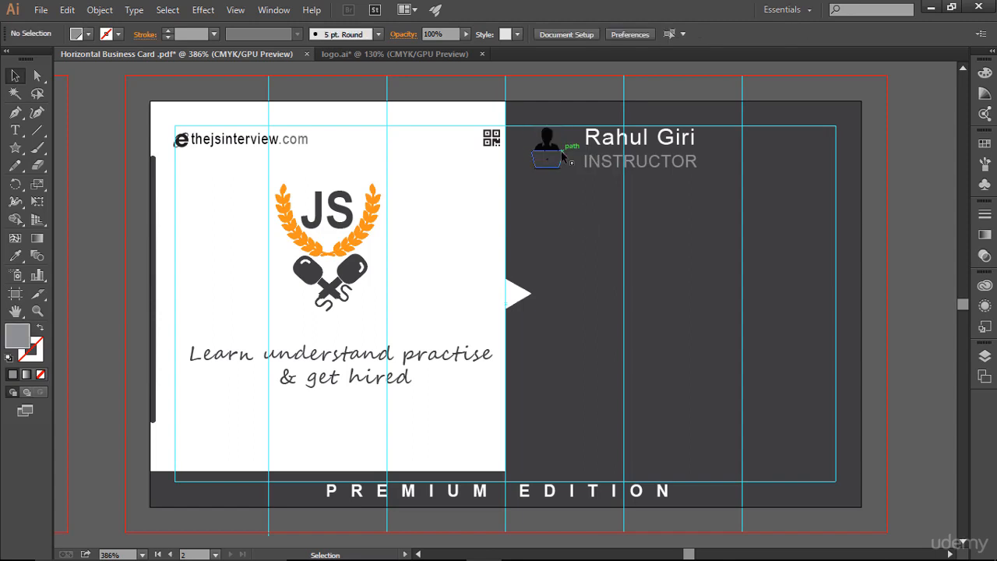
Fill the computer user icon with white.
left_click(553, 150)
left_click(94, 35)
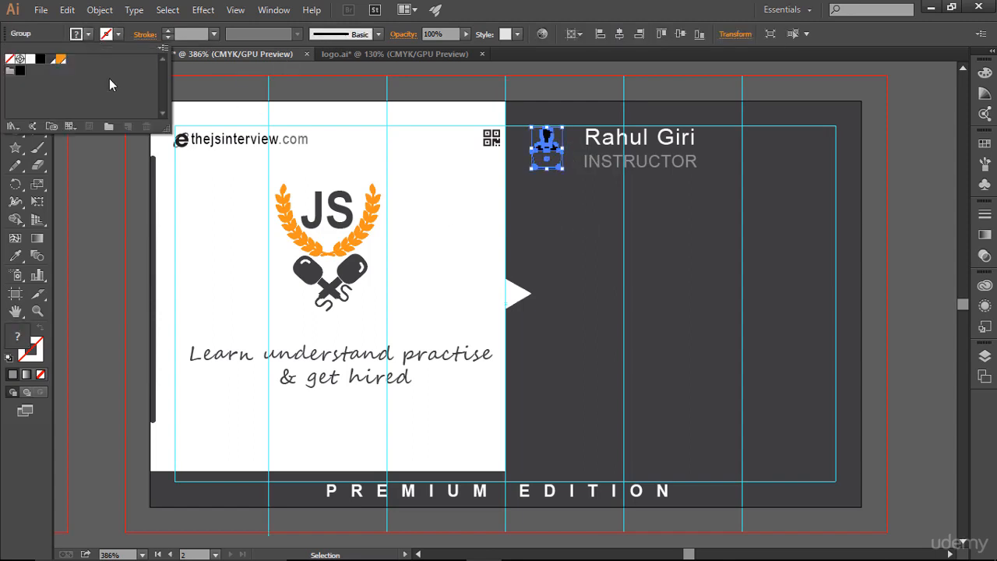
left_click(30, 59)
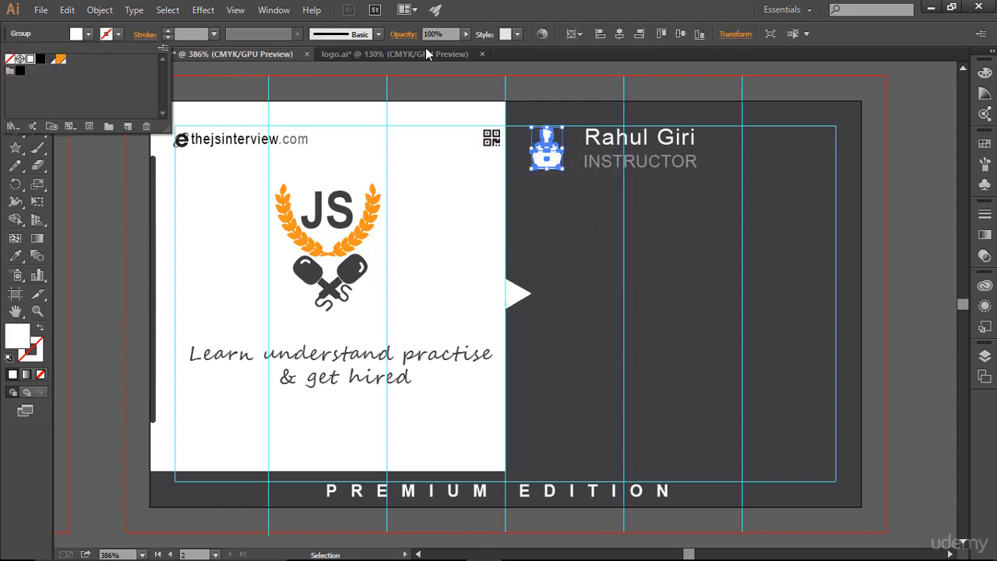
left_click(639, 13)
left_click(695, 146)
left_click(748, 276)
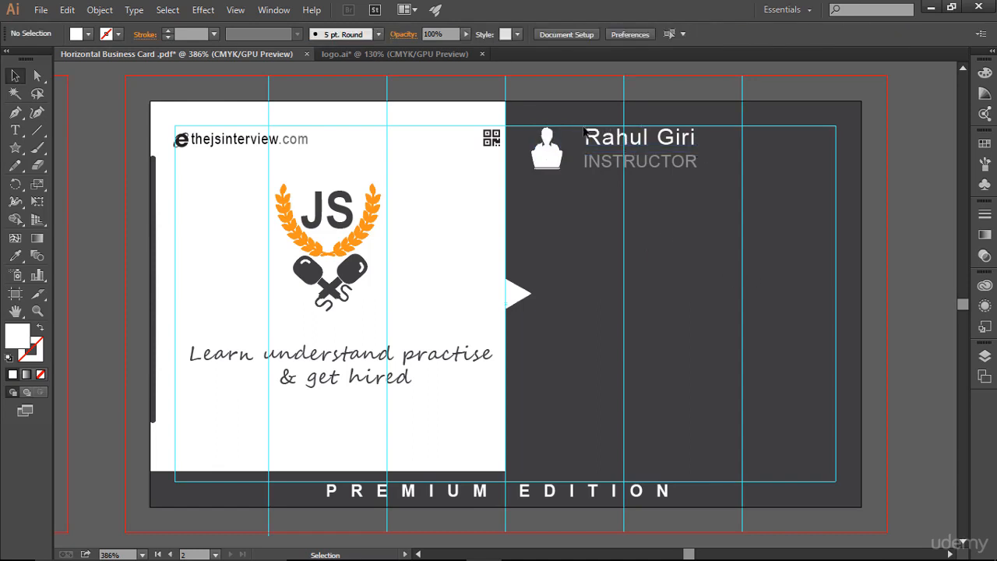
Nudge the name and INSTRUCTOR text slightly left together.
left_click_drag(574, 122, 704, 189)
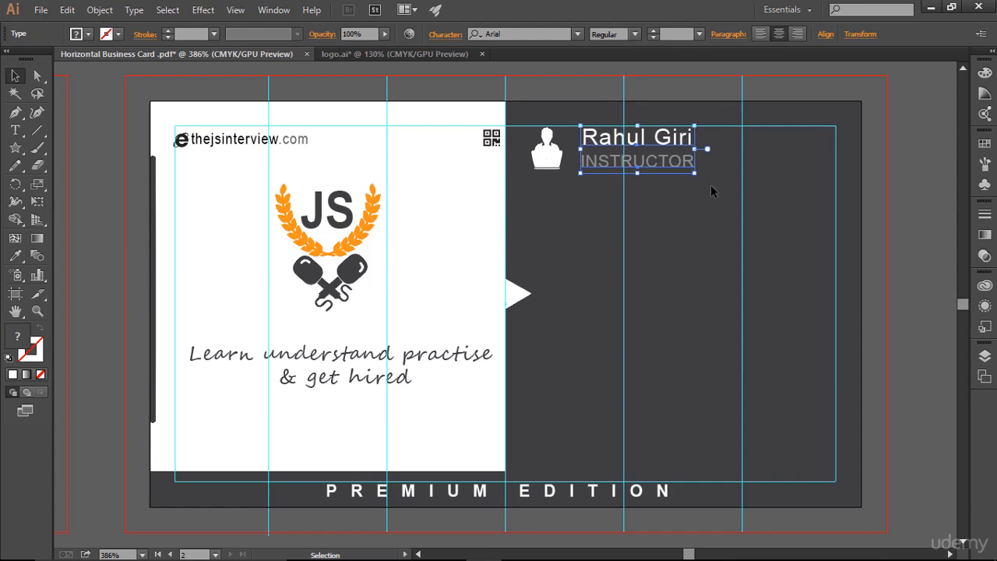
key("Left")
key("Left")
left_click(733, 214)
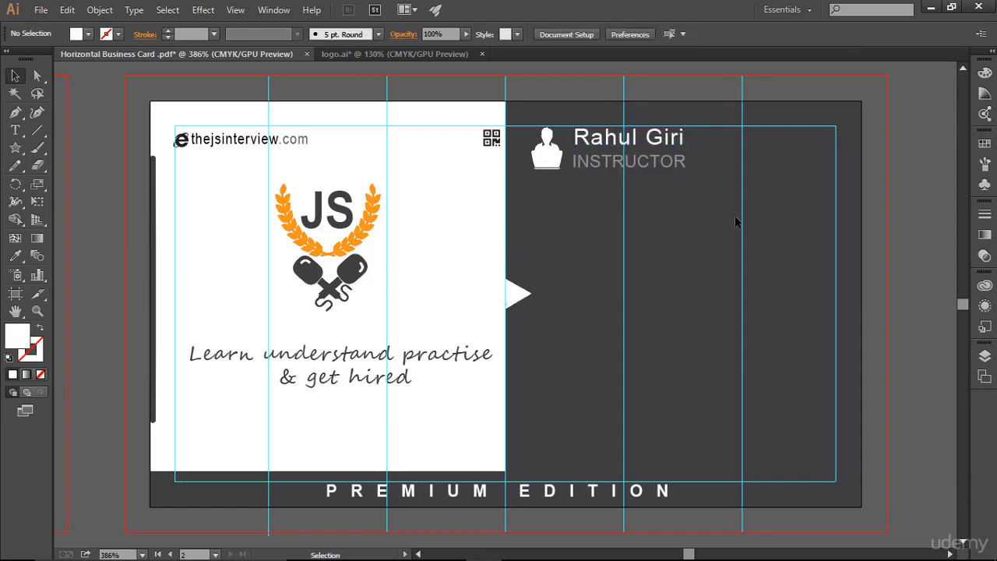
Nudge the INSTRUCTOR text left and up, closer under the name.
left_click(668, 167)
left_click(653, 37)
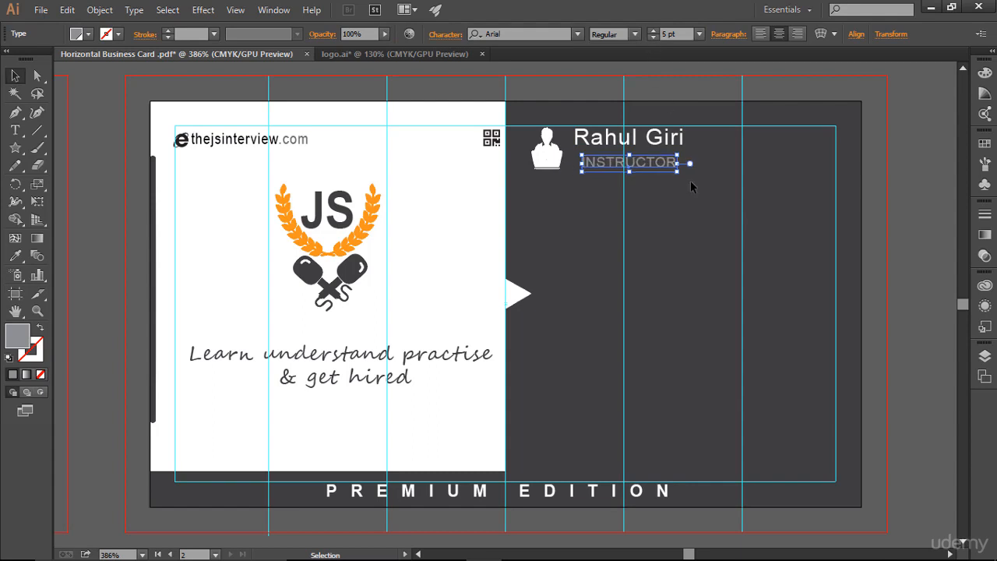
left_click(730, 285)
left_click(647, 167)
key("Left")
key("Left")
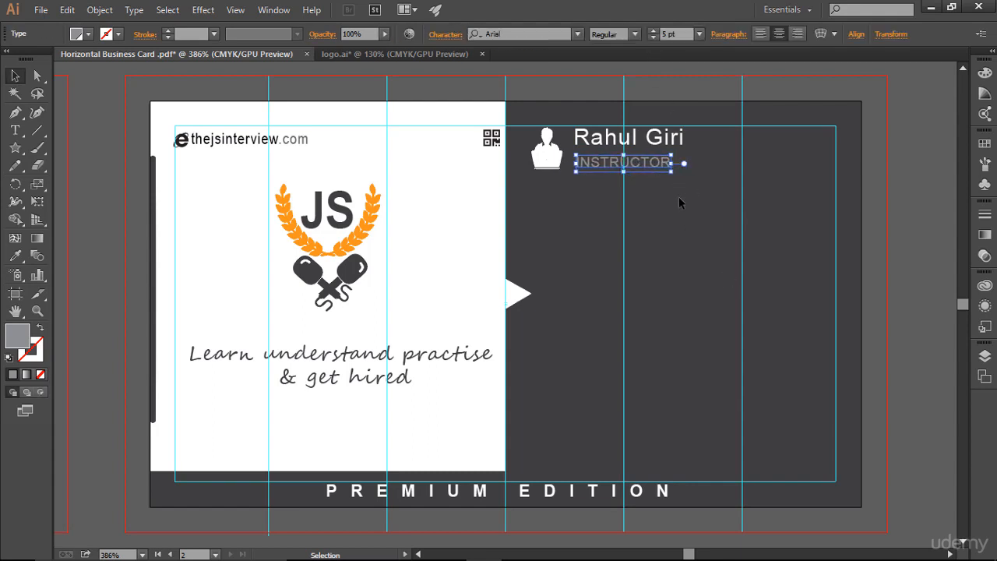
key("Up")
key("Up")
left_click(681, 203)
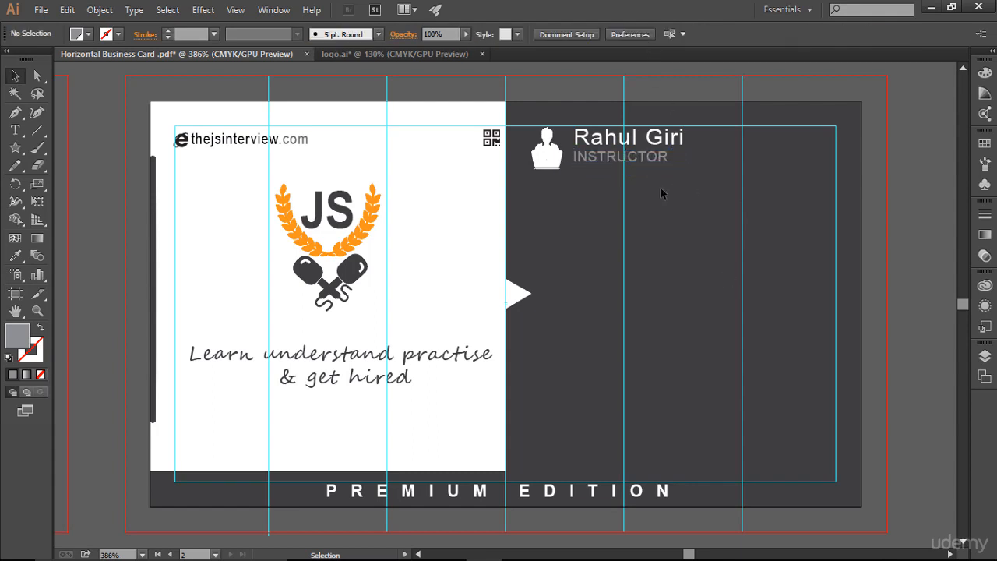
Nudge the INSTRUCTOR text one step left and one step down.
left_click(646, 163)
key("Left")
key("Down")
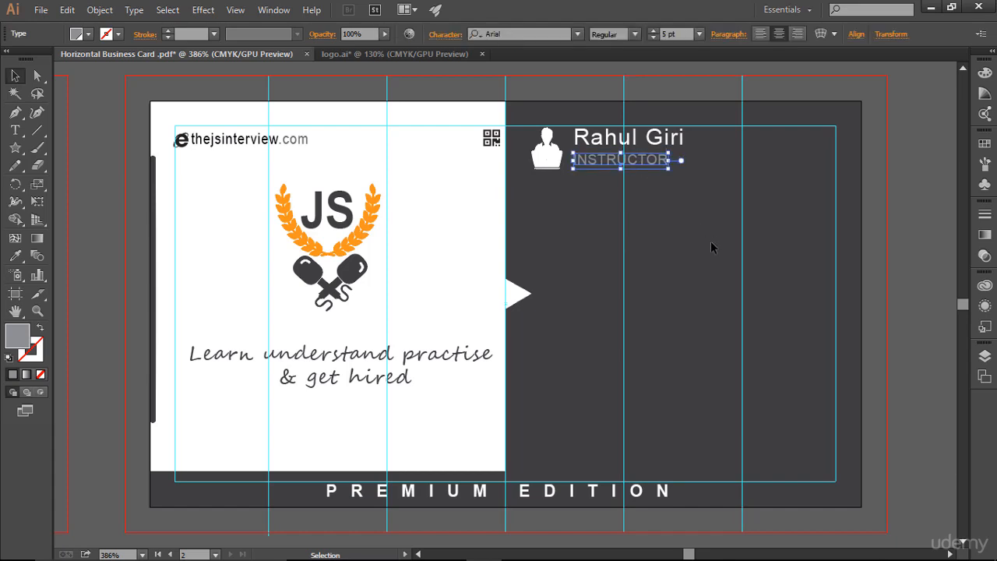
left_click(670, 217)
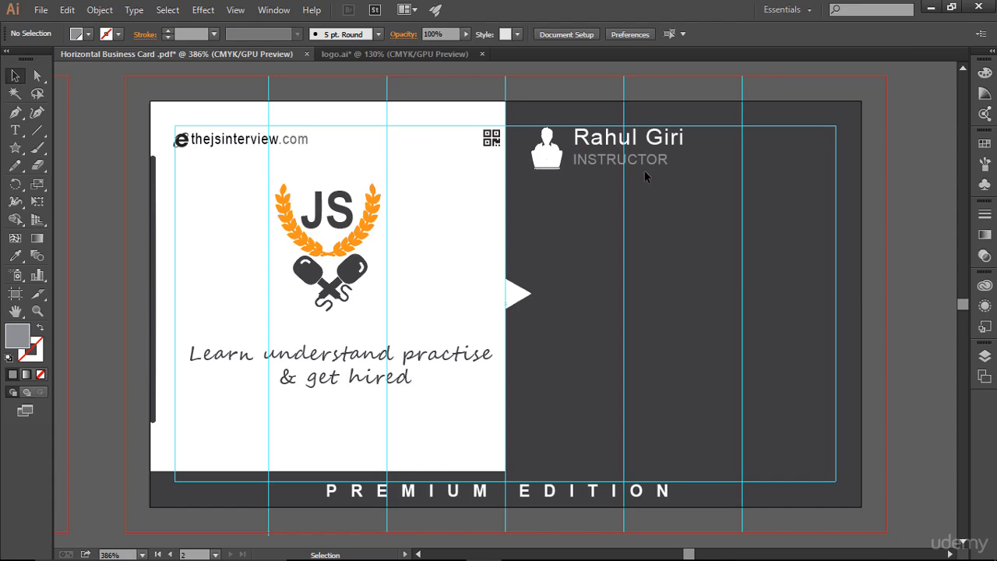
Hide the guides and zoom out to preview both sides of the card, then fit the artboard.
key("ctrl+minus")
key("ctrl+minus")
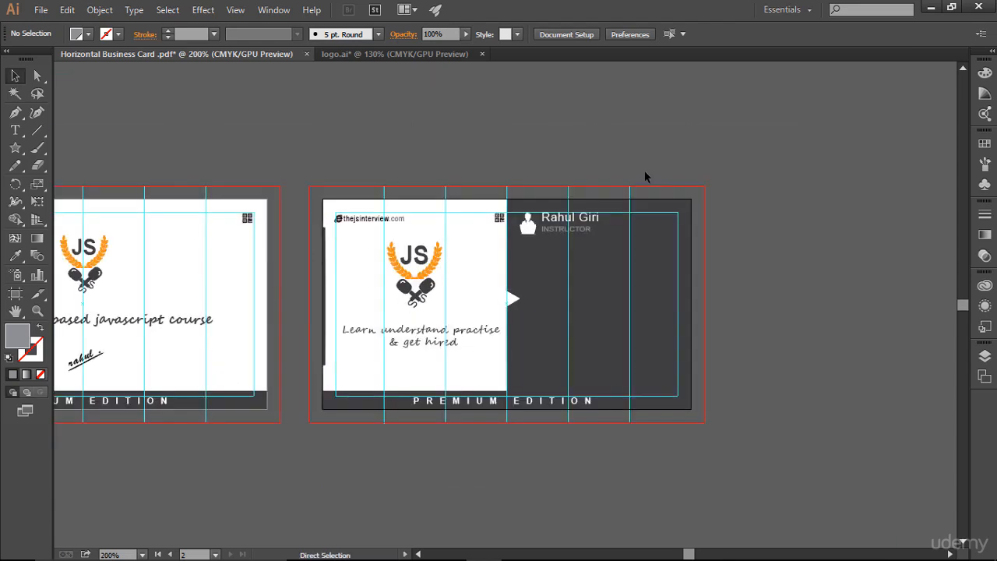
key("ctrl+minus")
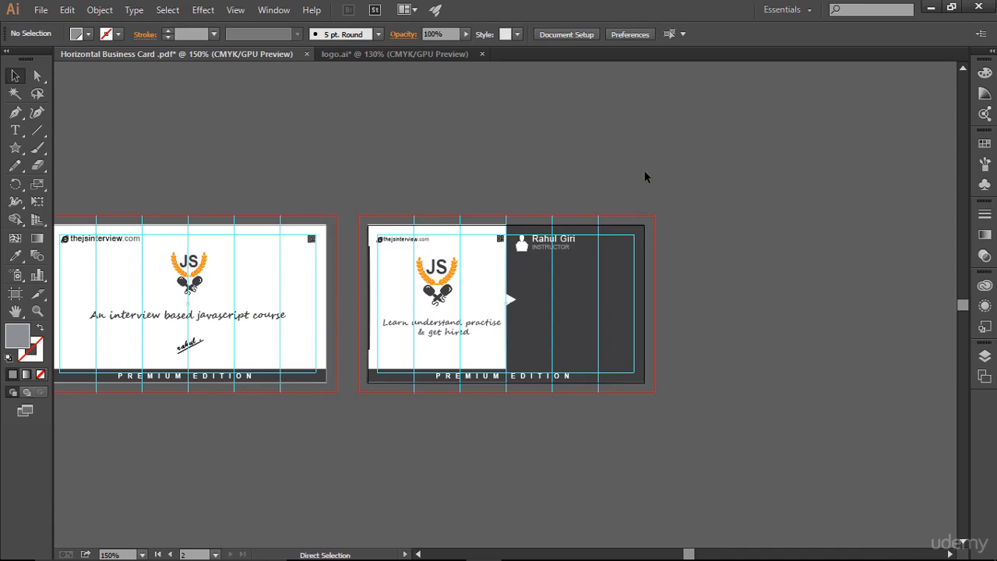
key("ctrl+semicolon")
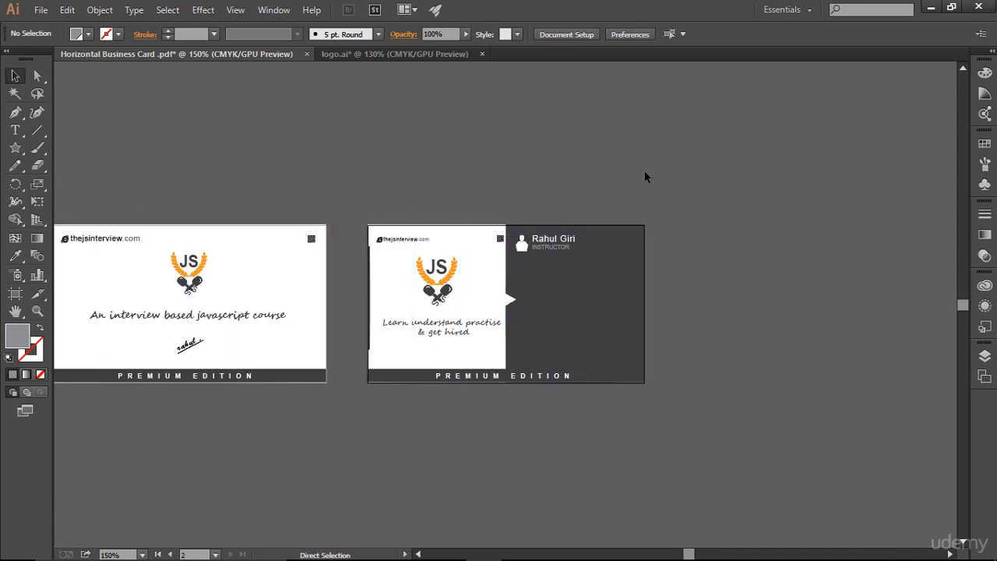
key("ctrl+minus")
key("ctrl+plus")
key("ctrl+minus")
key("ctrl+plus")
key("ctrl+0")
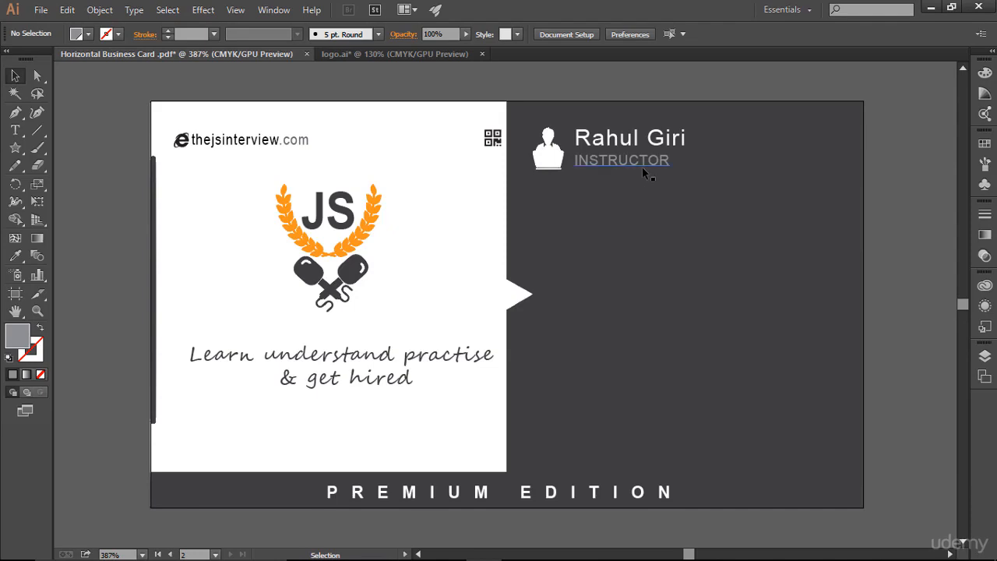
Set the INSTRUCTOR text's tracking to 50 and nudge it right.
left_click(643, 168)
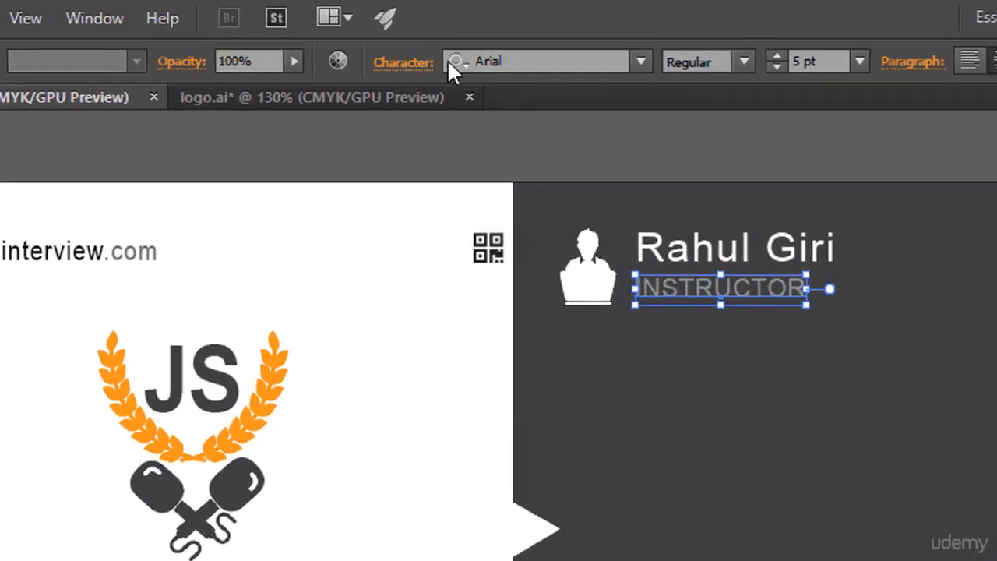
left_click(417, 63)
left_click(369, 257)
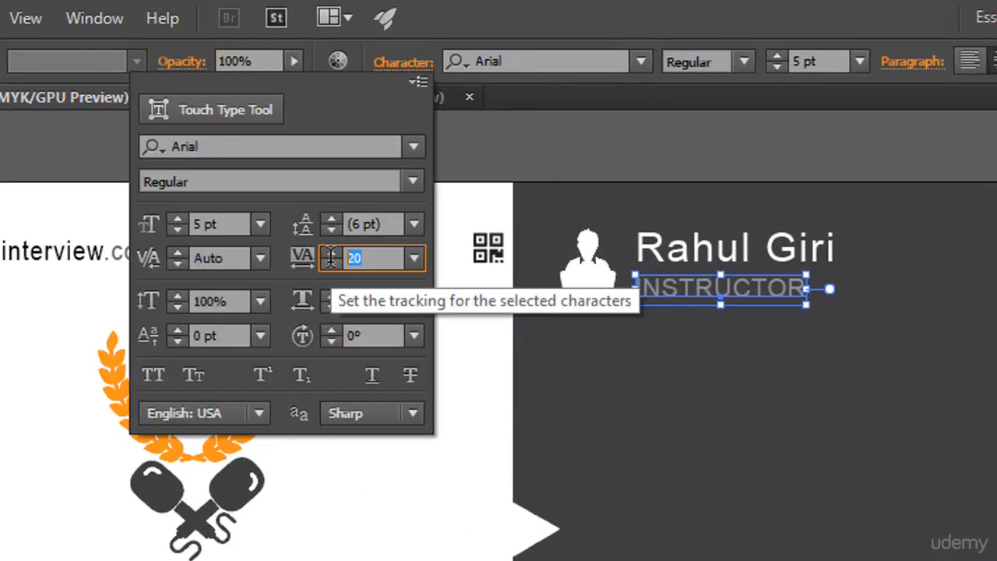
type("50")
key("Return")
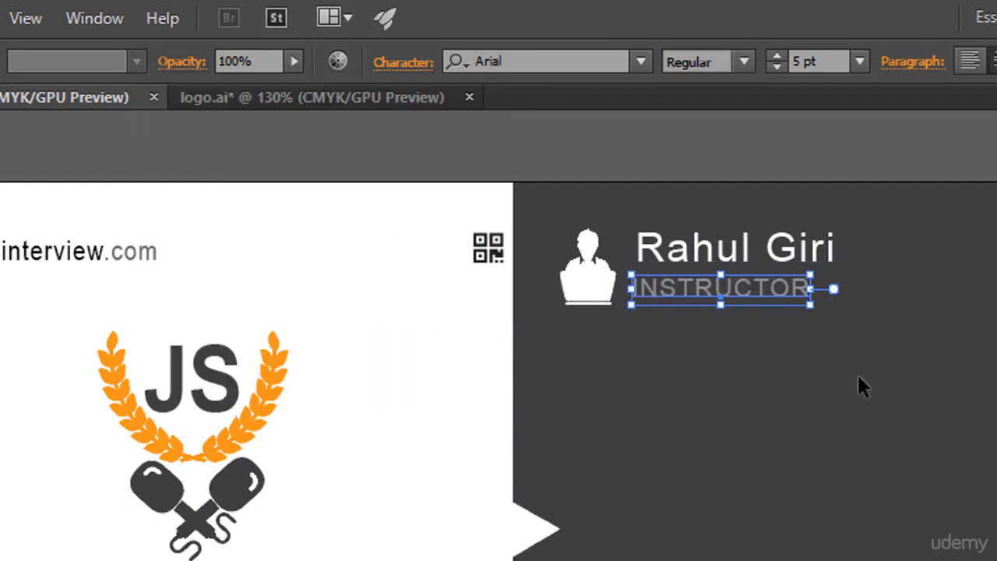
key("Right")
key("Right")
key("Right")
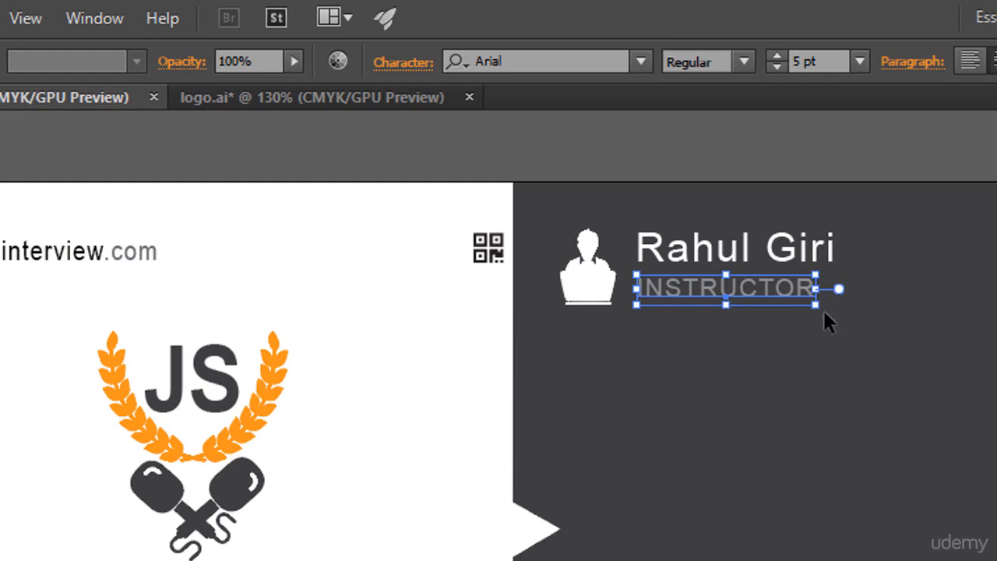
Increase the INSTRUCTOR text's tracking to 200 and nudge it right to align under the name.
left_click(413, 65)
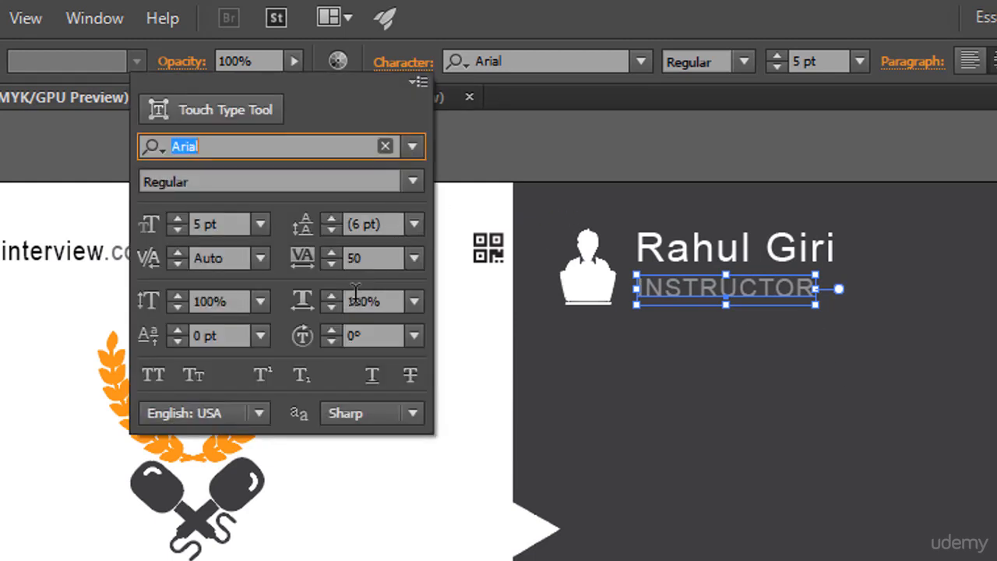
left_click(386, 257)
type("200")
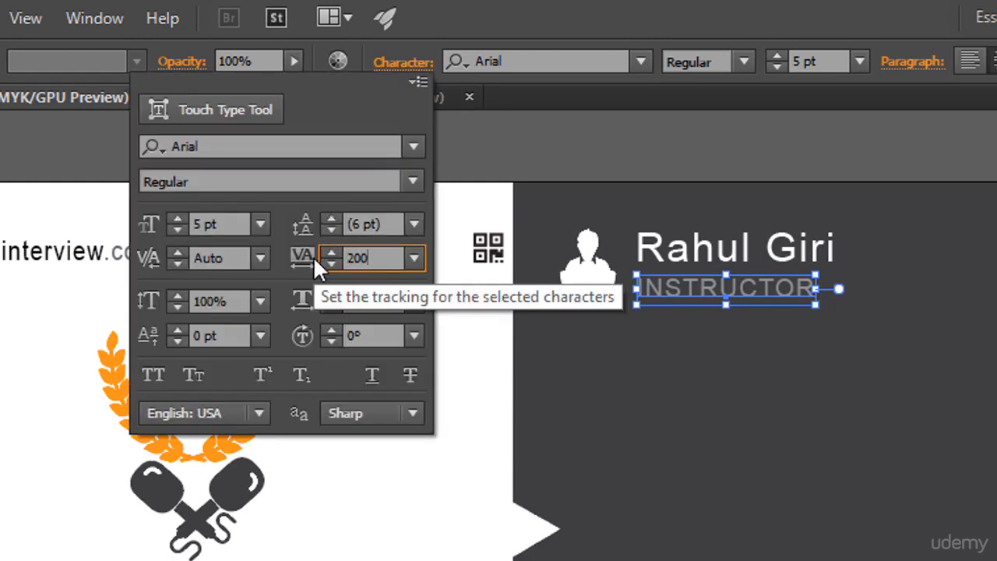
key("Return")
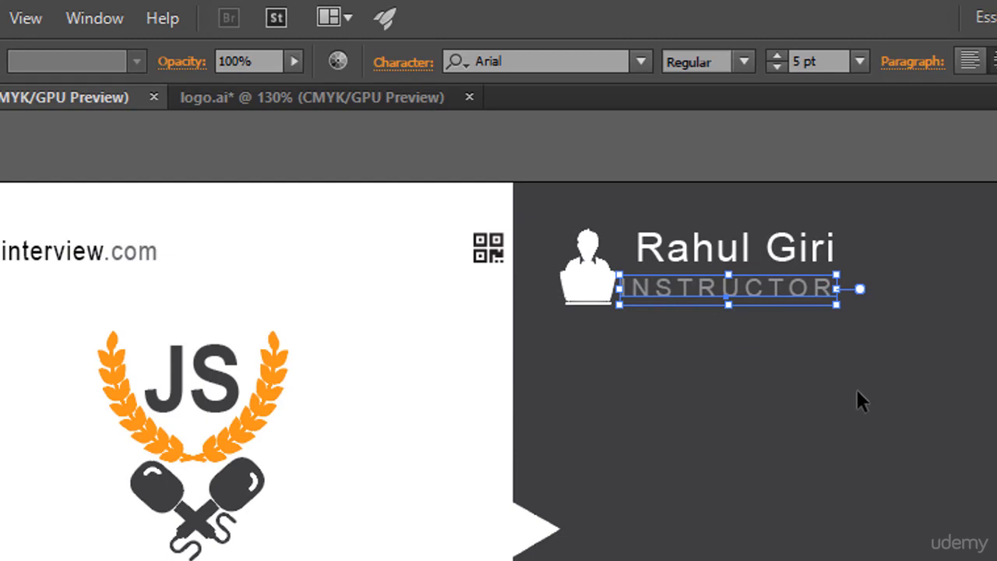
key("Right")
key("Right")
key("Right")
key("Right")
key("Right")
key("Right")
key("Right")
key("Right")
key("Right")
key("Right")
key("Right")
key("Right")
key("Right")
key("Right")
key("Right")
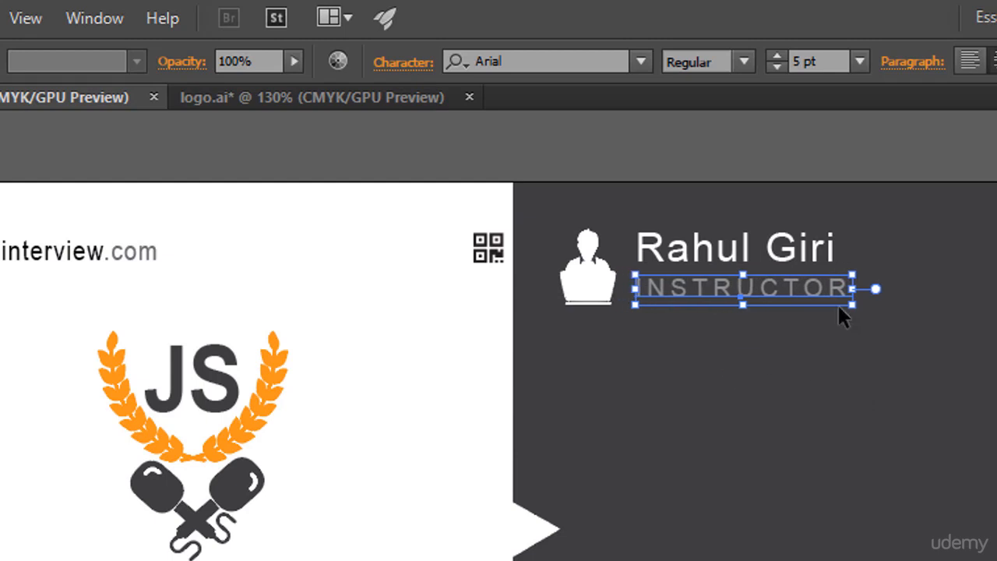
Reduce the INSTRUCTOR text's tracking to 15 and nudge it one step right.
left_click(405, 64)
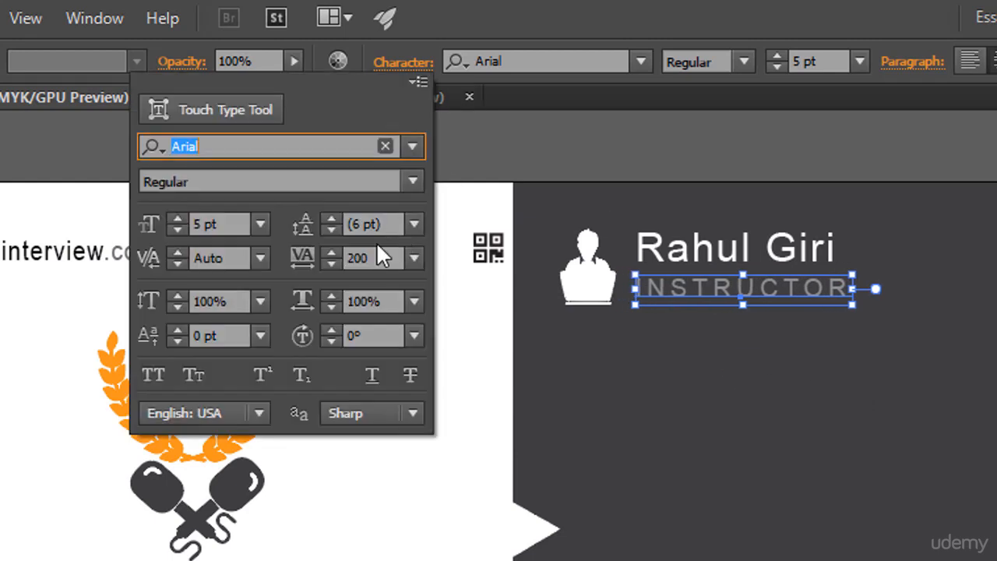
left_click(312, 260)
type("15")
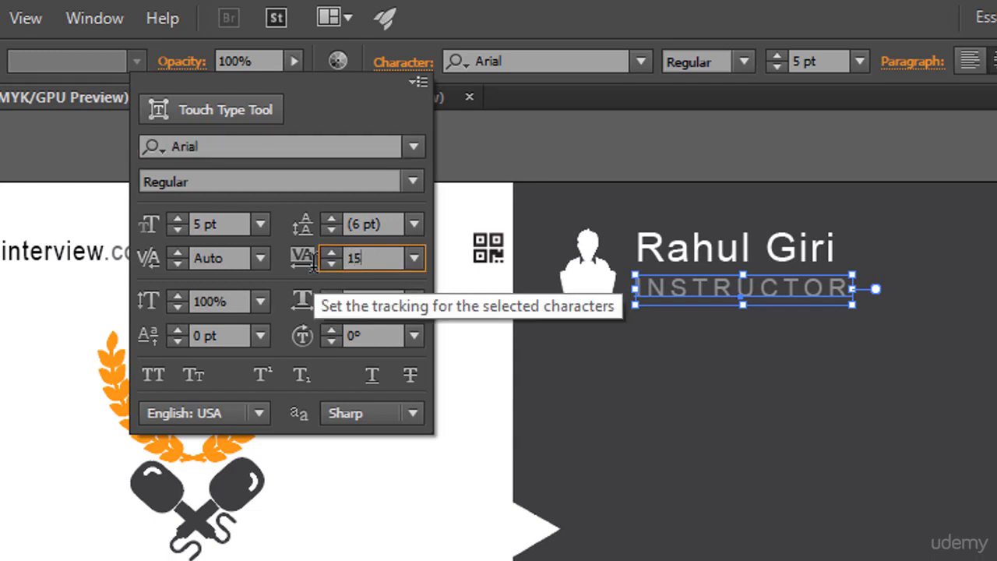
key("Return")
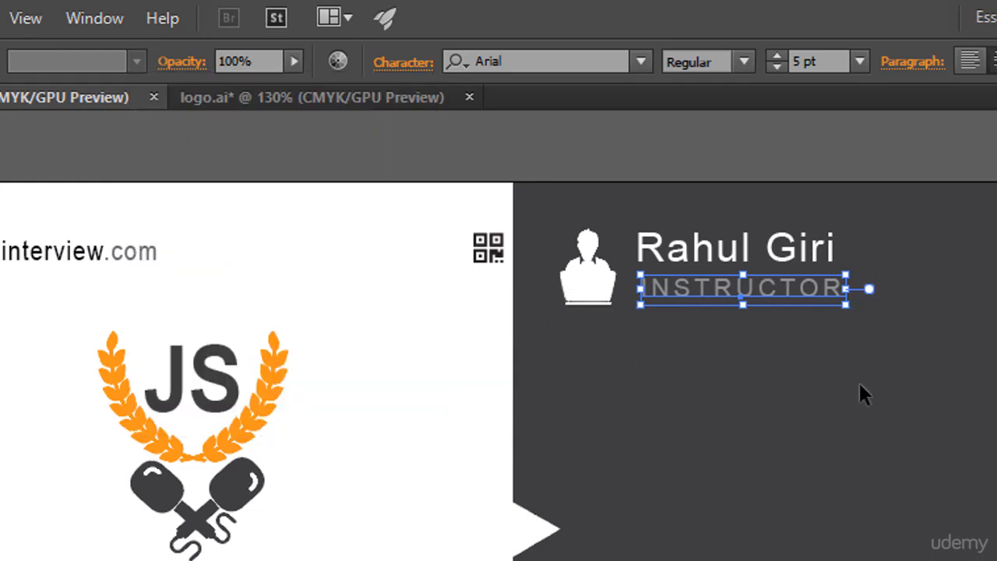
key("Right")
key("Right")
key("Left")
left_click(851, 378)
left_click(739, 295)
left_click(788, 379)
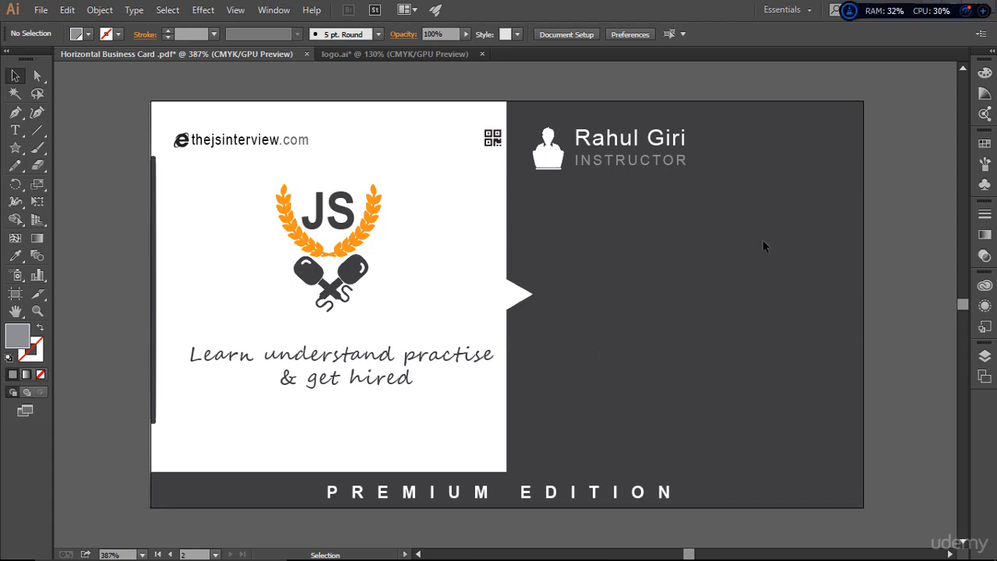
Switch to the web browser, search Google for font awesome and open the Font Awesome site.
key("alt+Tab")
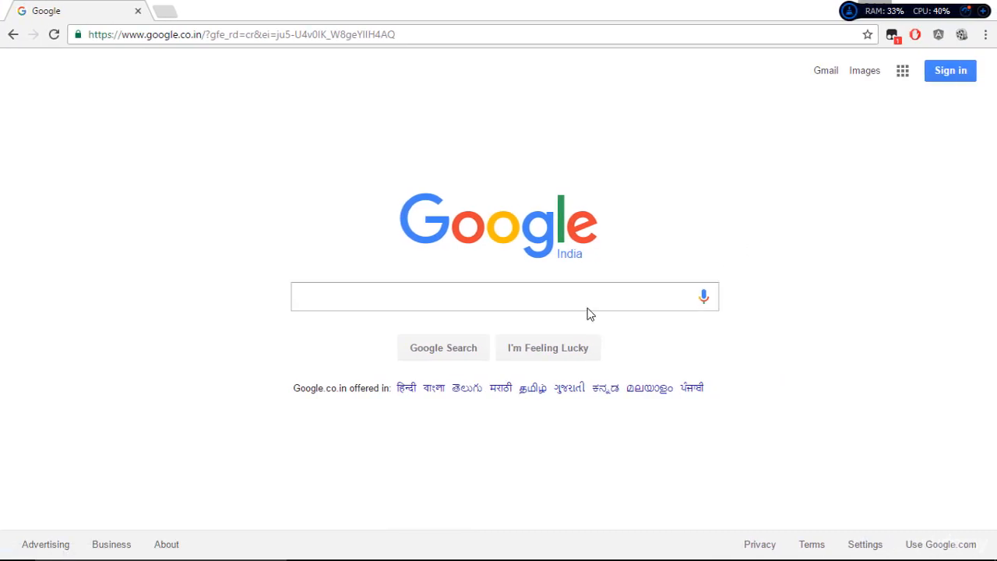
type("font awesome")
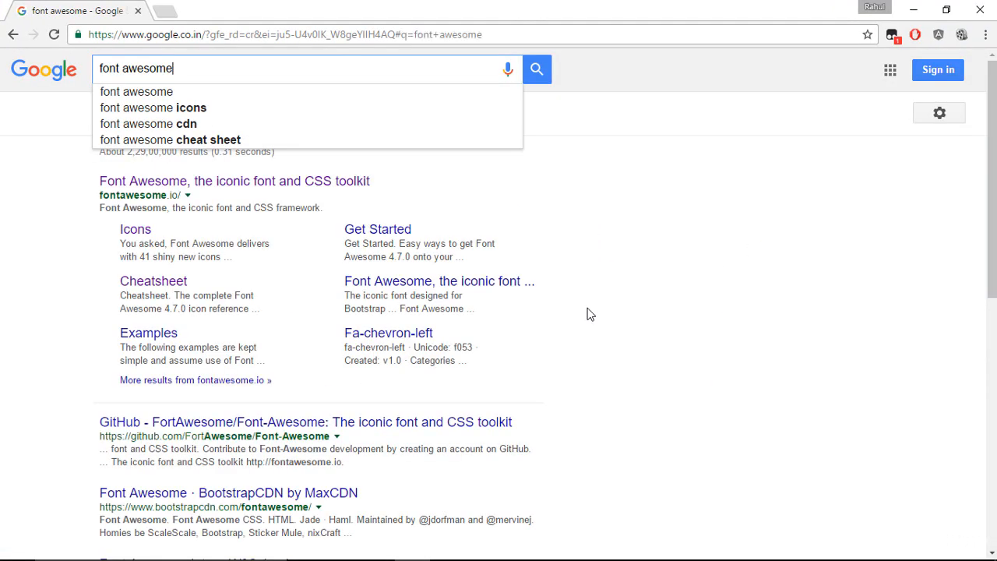
key("Return")
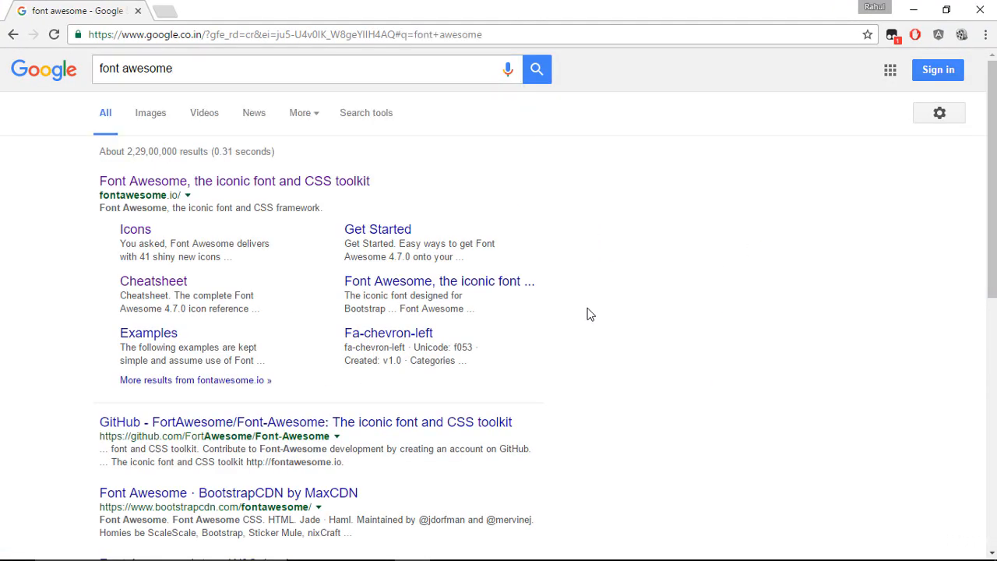
left_click(308, 187)
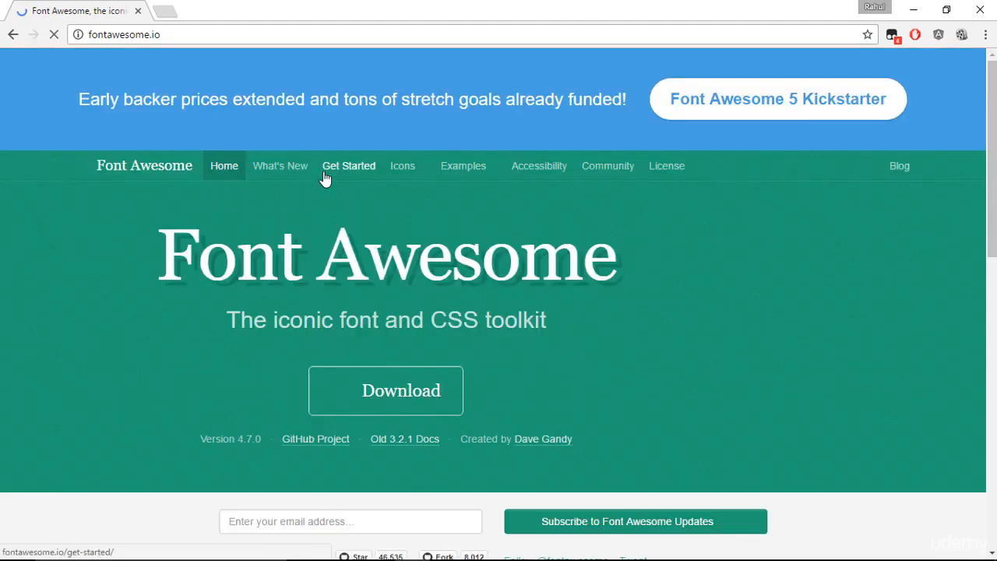
scroll(381, 166, "down", 2)
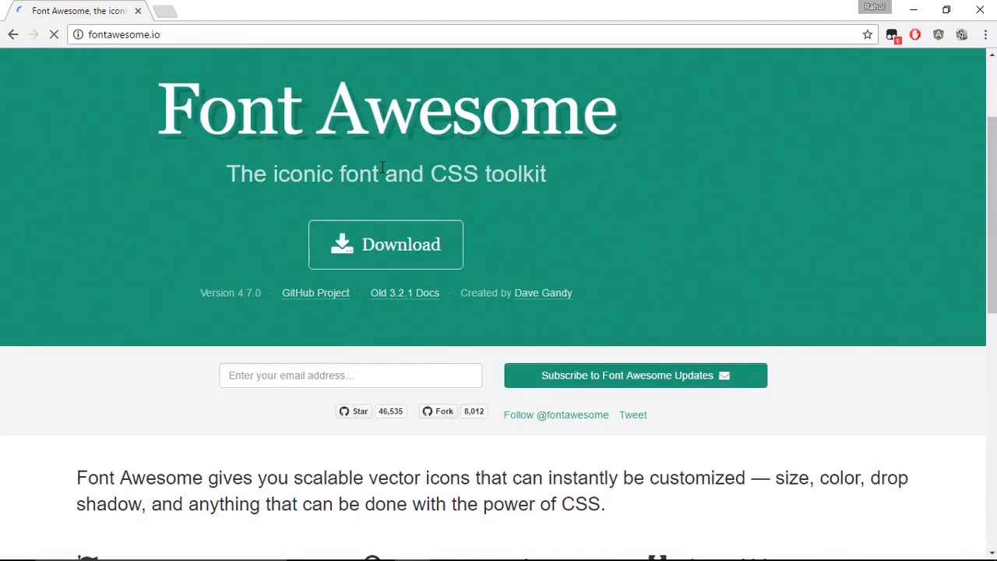
scroll(382, 167, "up", 1)
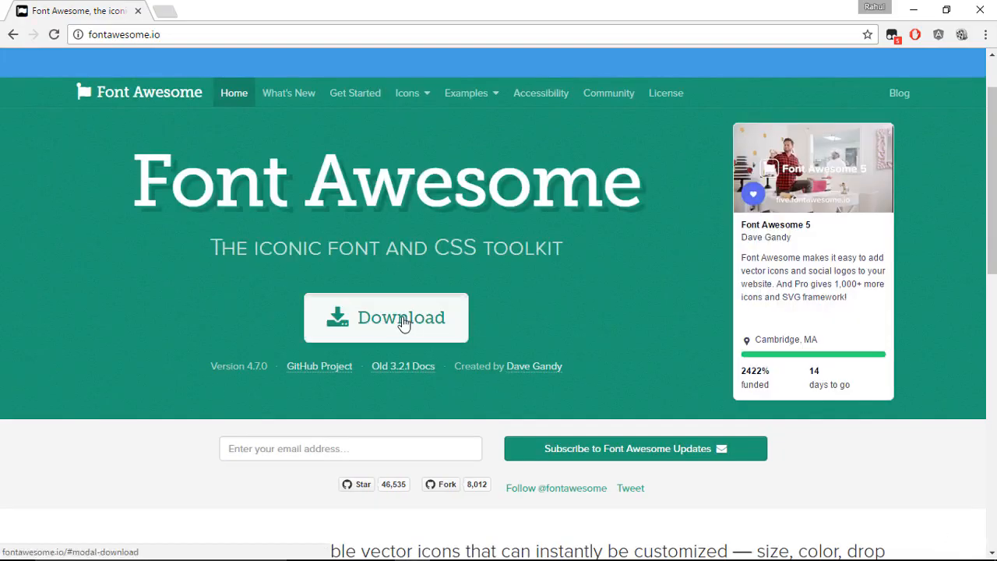
left_click(398, 320)
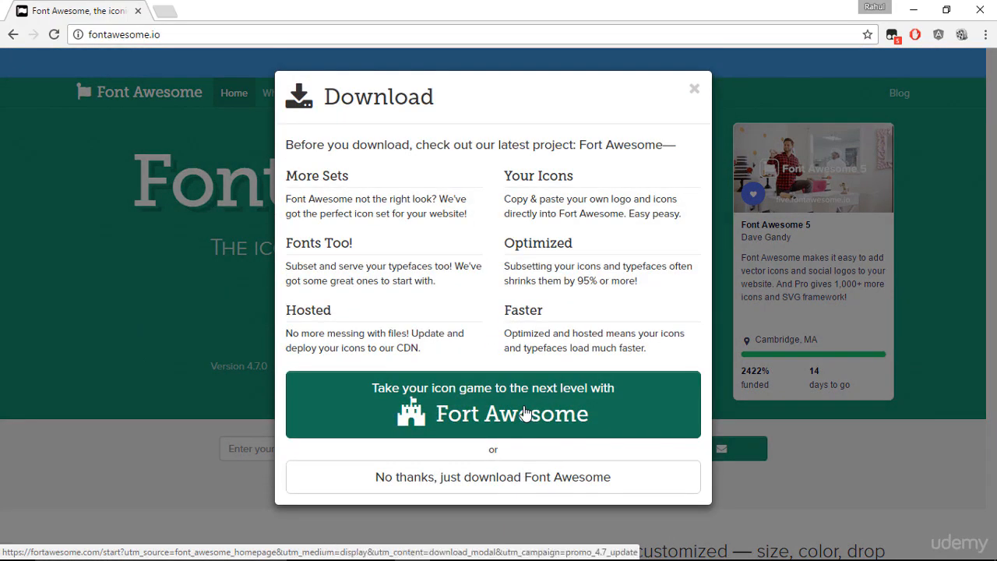
left_click(214, 282)
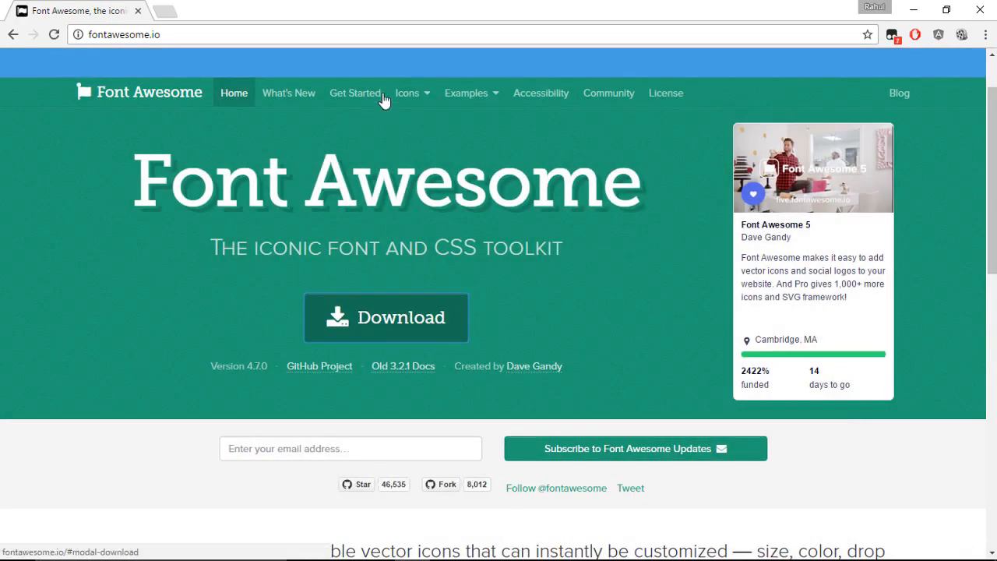
Browse the Font Awesome icons page and open the cheatsheet in a new tab.
left_click(402, 94)
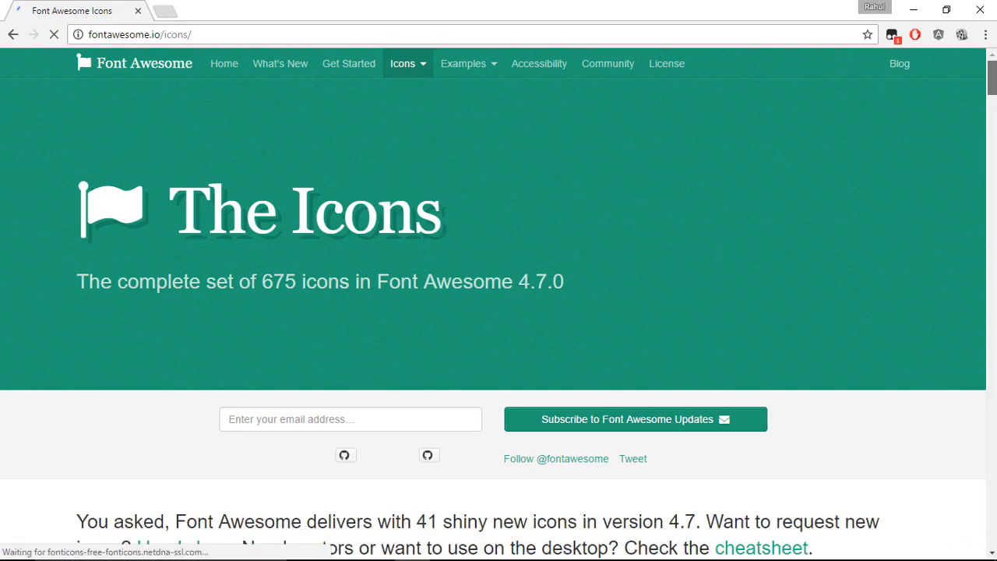
scroll(893, 205, "down", 8)
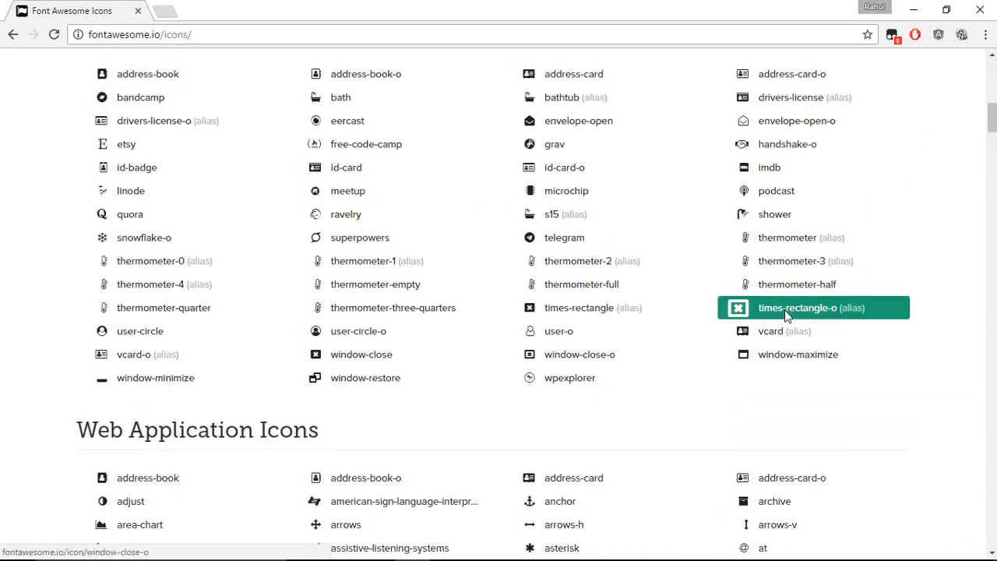
scroll(785, 316, "down", 5)
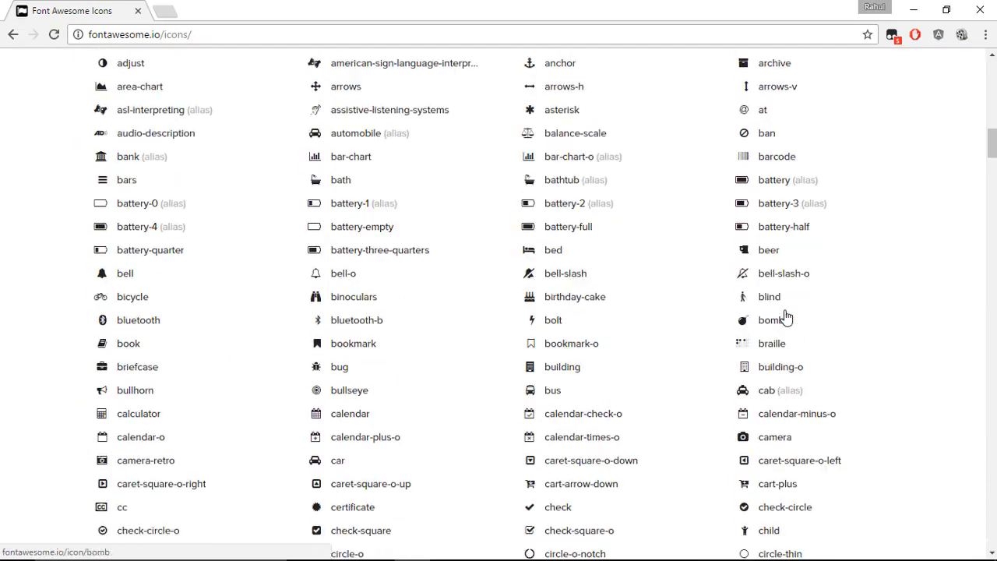
left_click(311, 274)
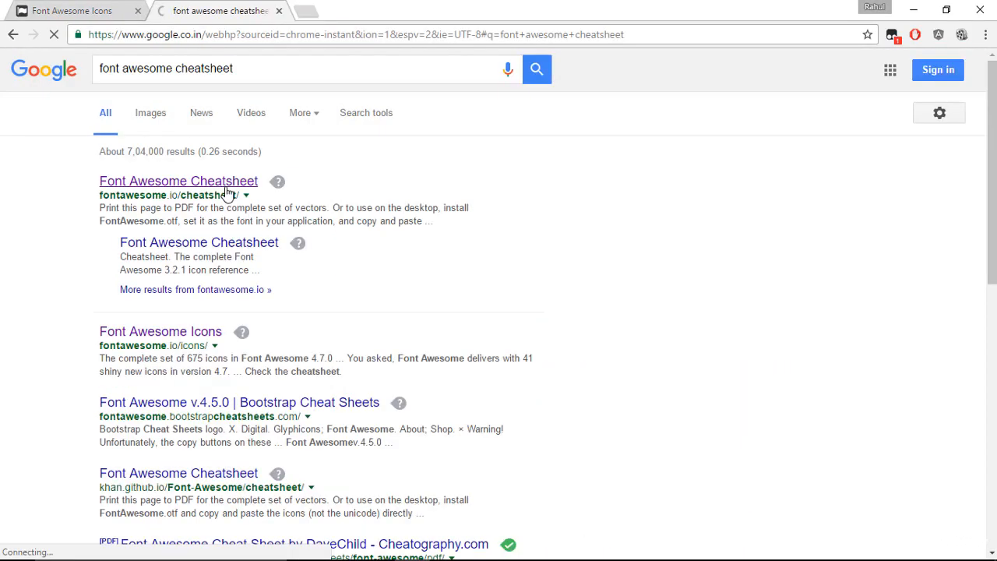
left_click(226, 183)
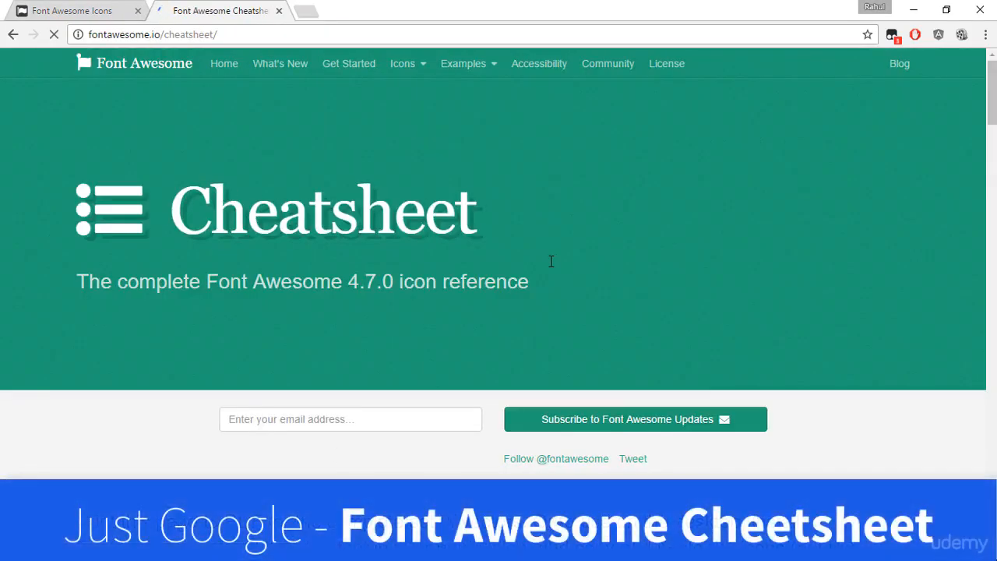
scroll(551, 261, "down", 5)
scroll(550, 266, "down", 5)
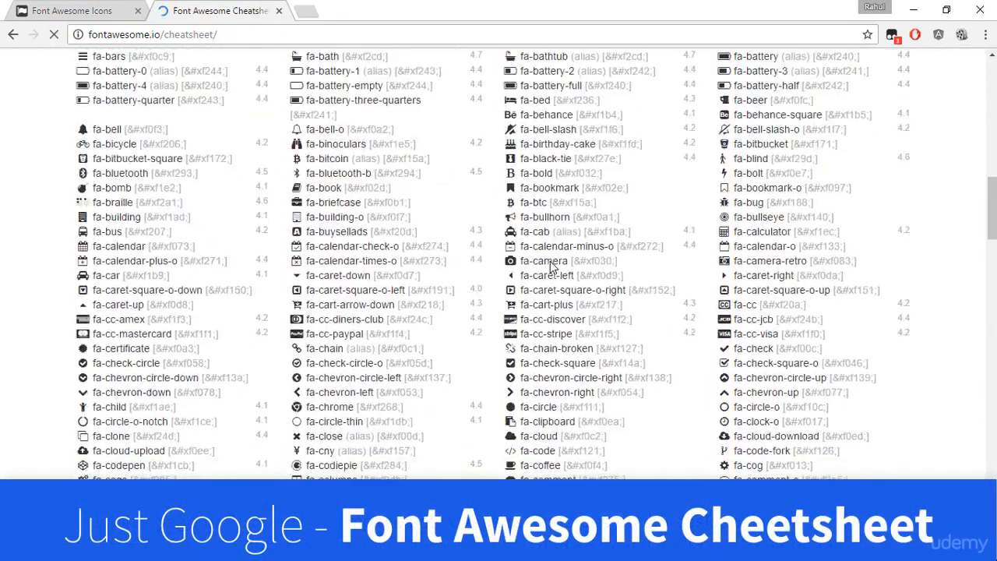
scroll(550, 266, "down", 5)
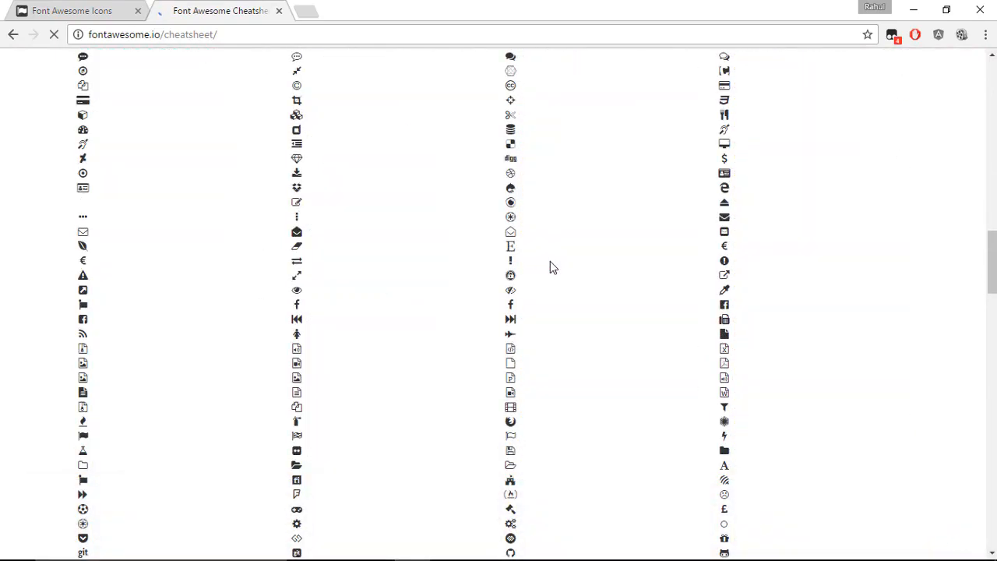
Find facebook on the cheatsheet page and copy the fa-facebook-square glyph.
key("ctrl+f")
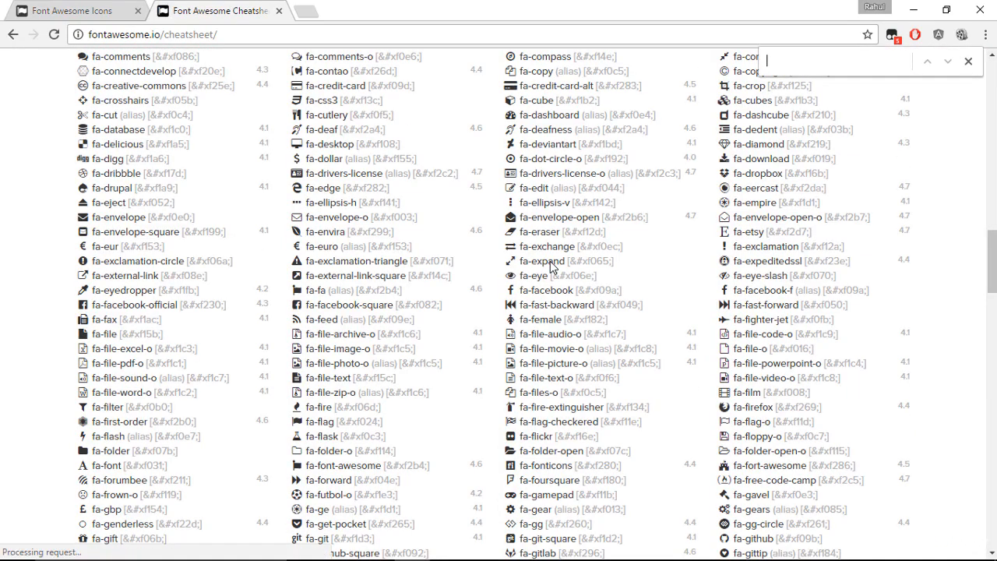
type("facebook")
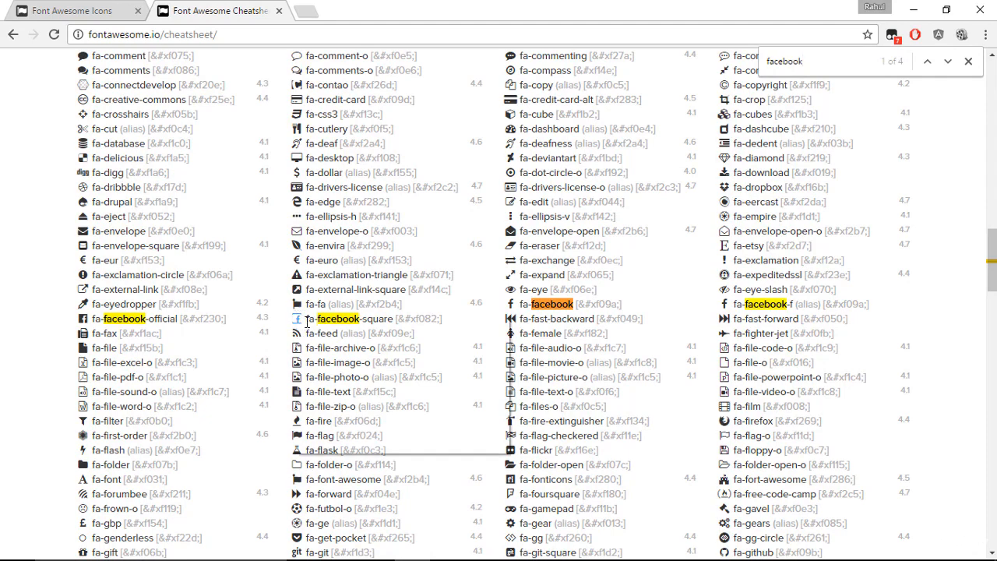
right_click(298, 322)
left_click(320, 329)
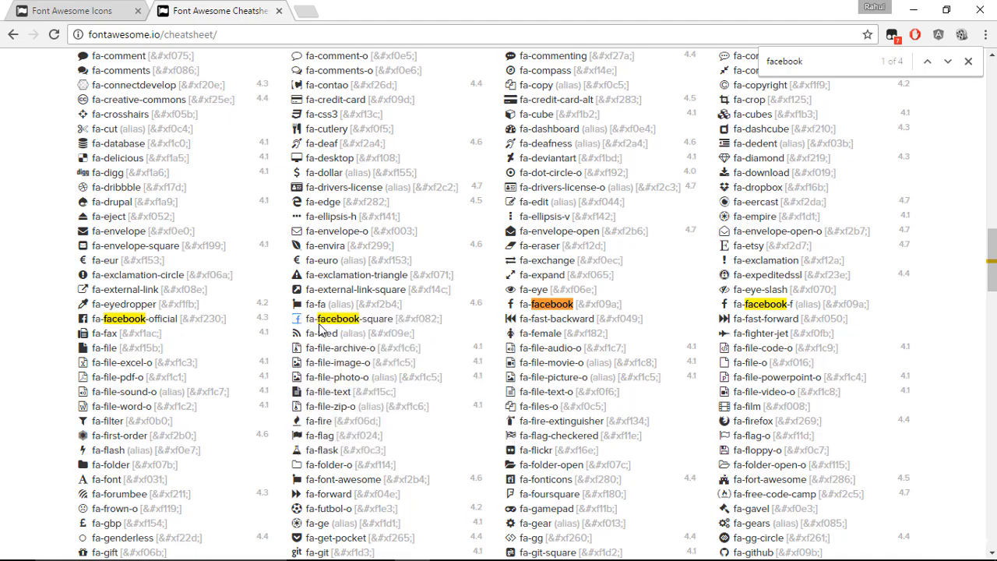
Switch back to the card, place the copied glyph as point text on the back's dark half and set its font to FontAwesome.
key("alt+Tab")
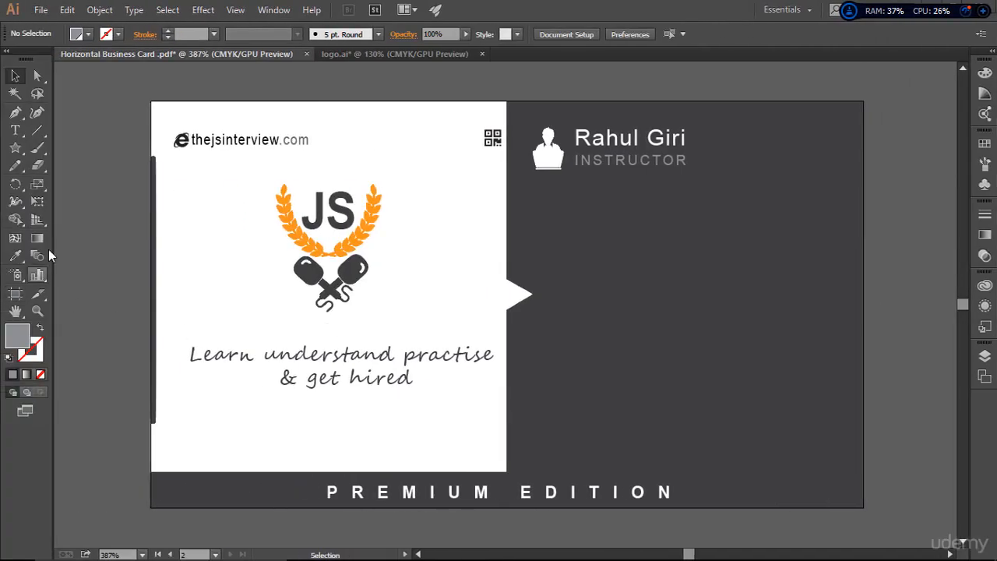
left_click(15, 130)
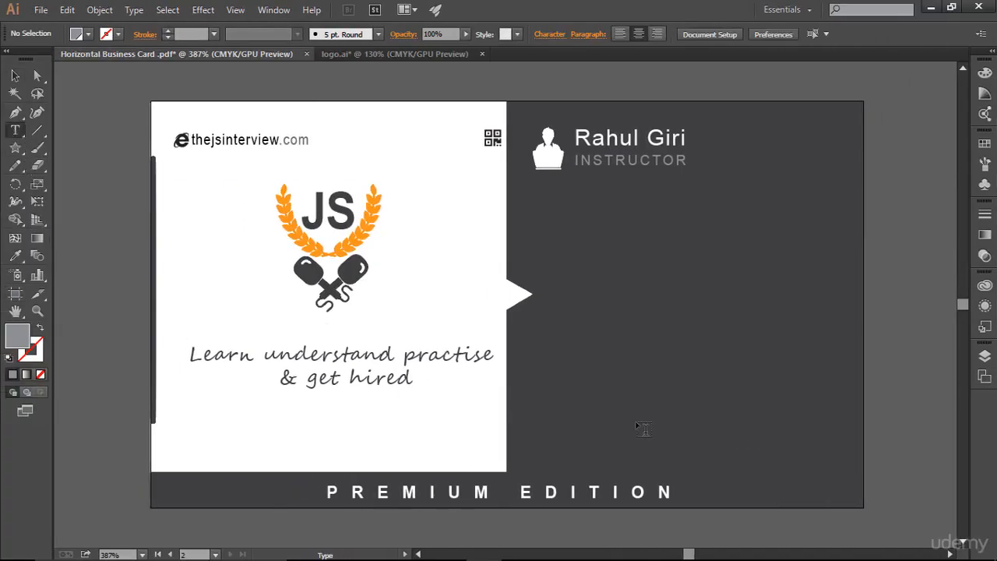
left_click(624, 373)
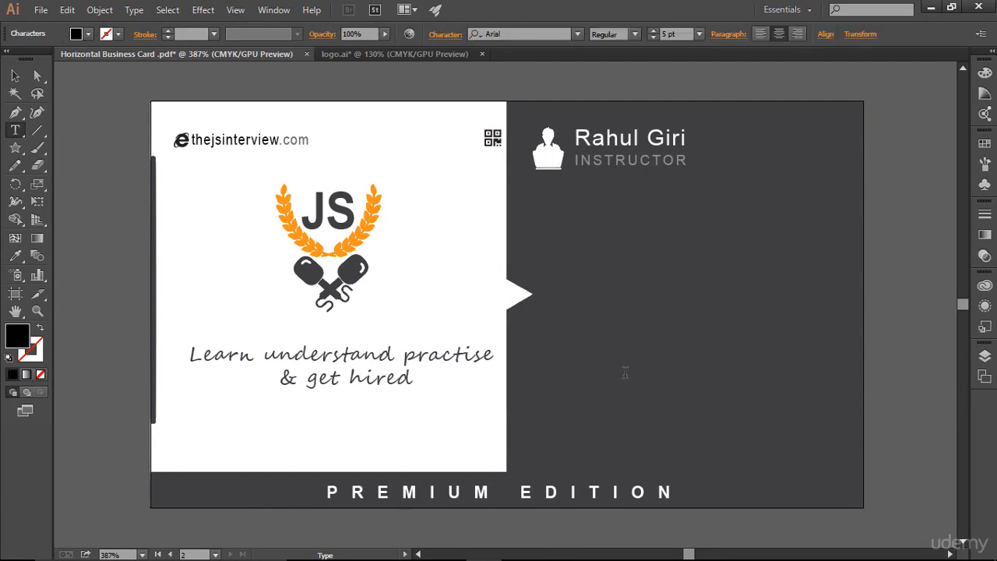
key("Escape")
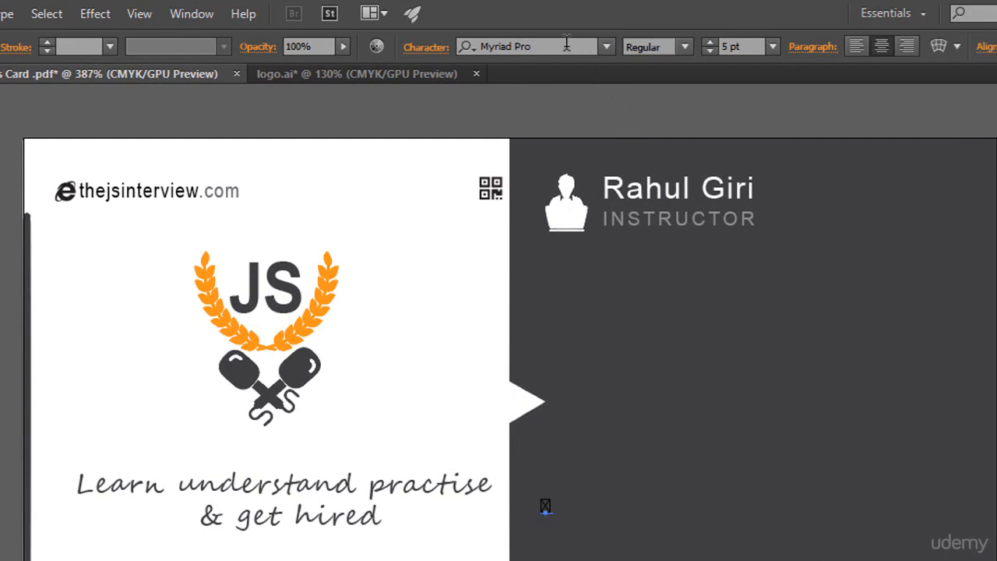
left_click(566, 44)
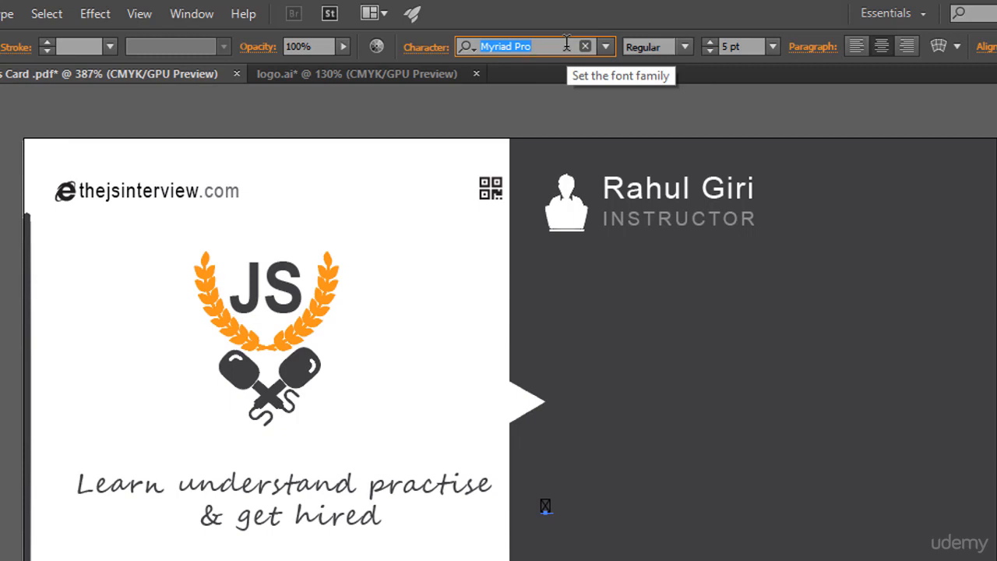
type("font")
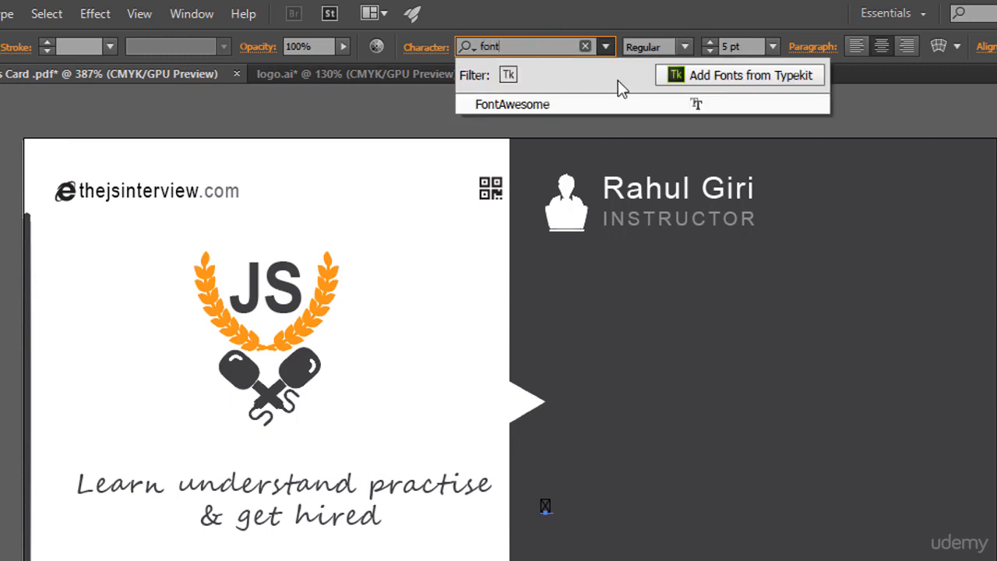
left_click(653, 105)
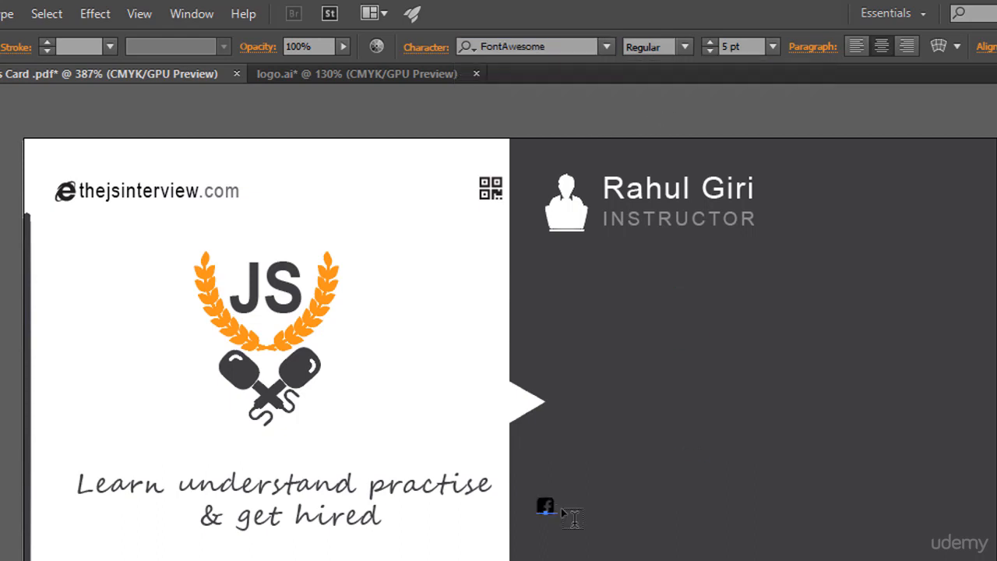
Set the Facebook icon's fill to white and its font size to 6 pt.
left_click(11, 77)
left_click(8, 258)
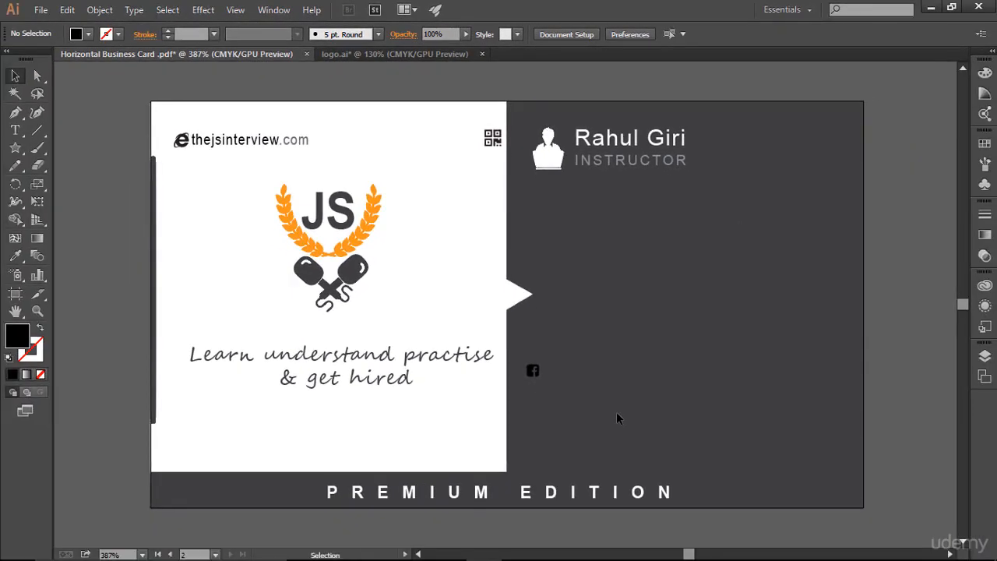
left_click(15, 130)
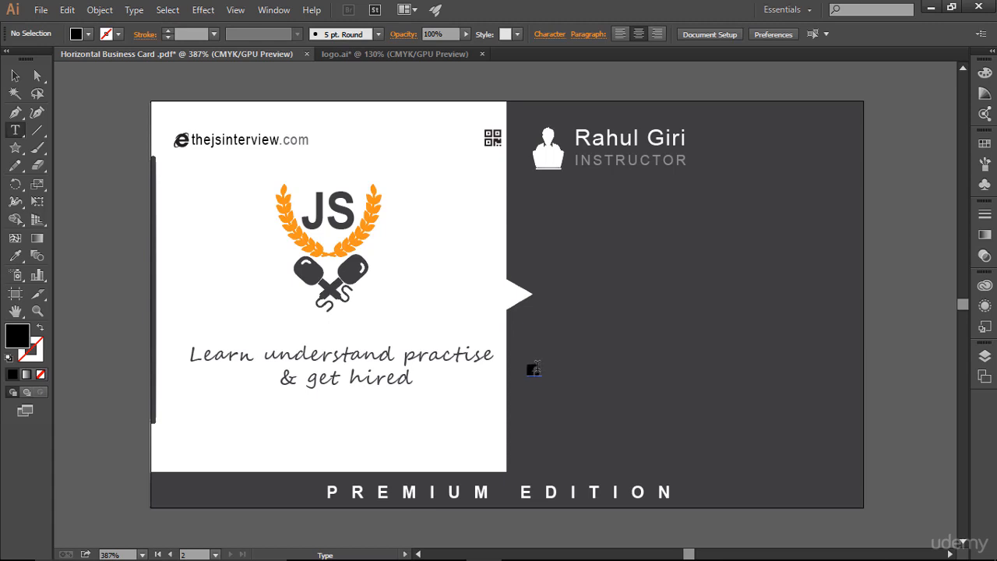
left_click(534, 369)
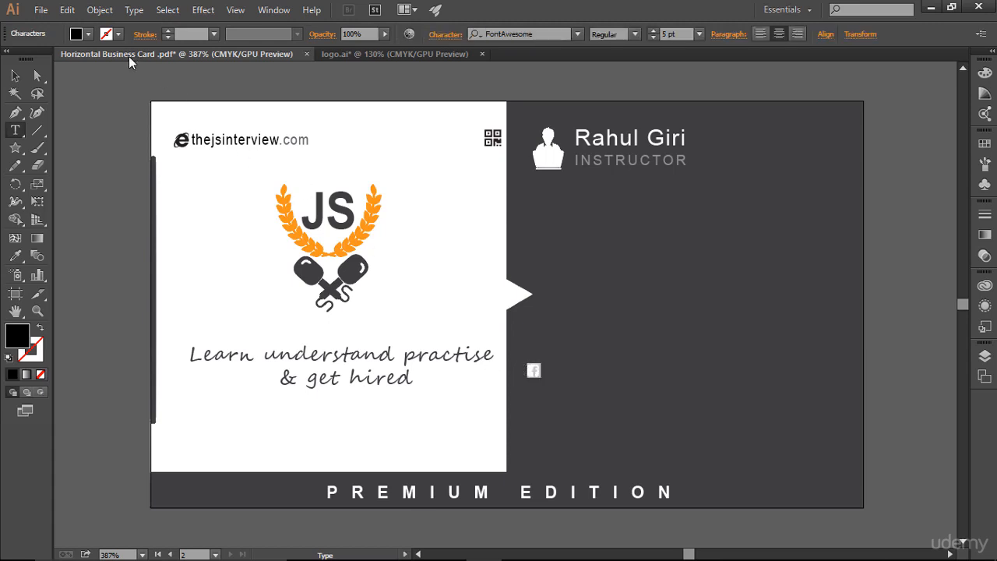
left_click(89, 32)
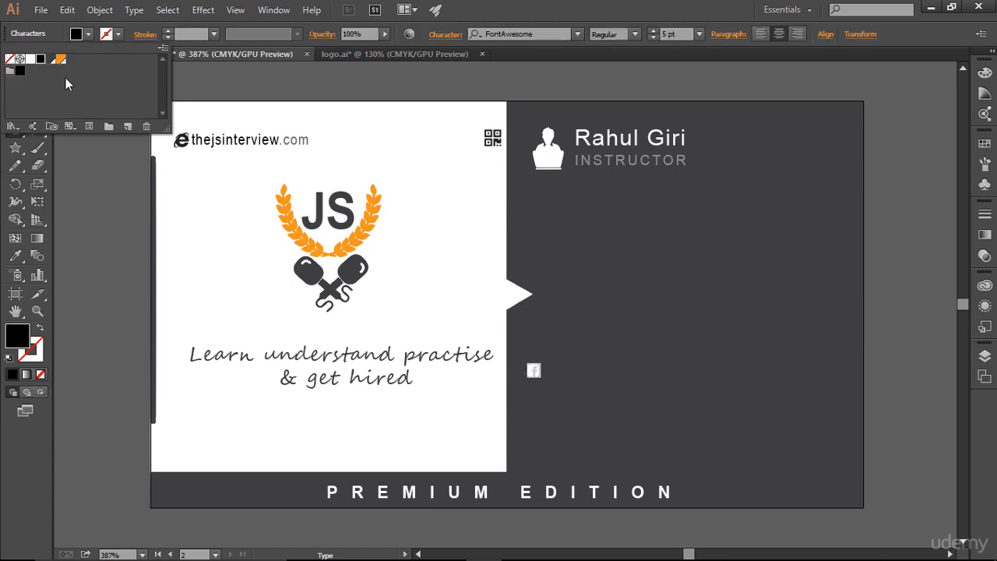
left_click(29, 59)
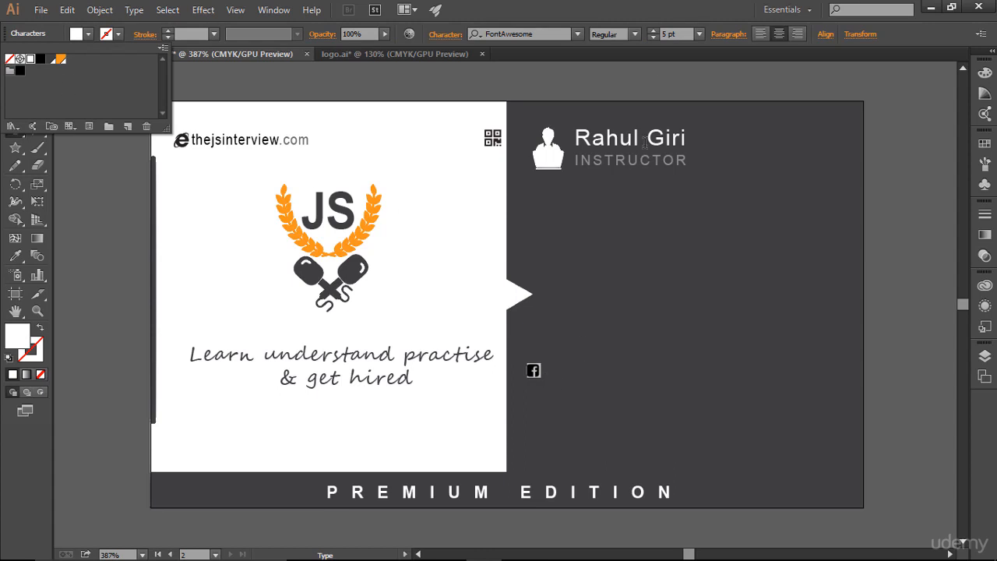
left_click(655, 31)
left_click(655, 32)
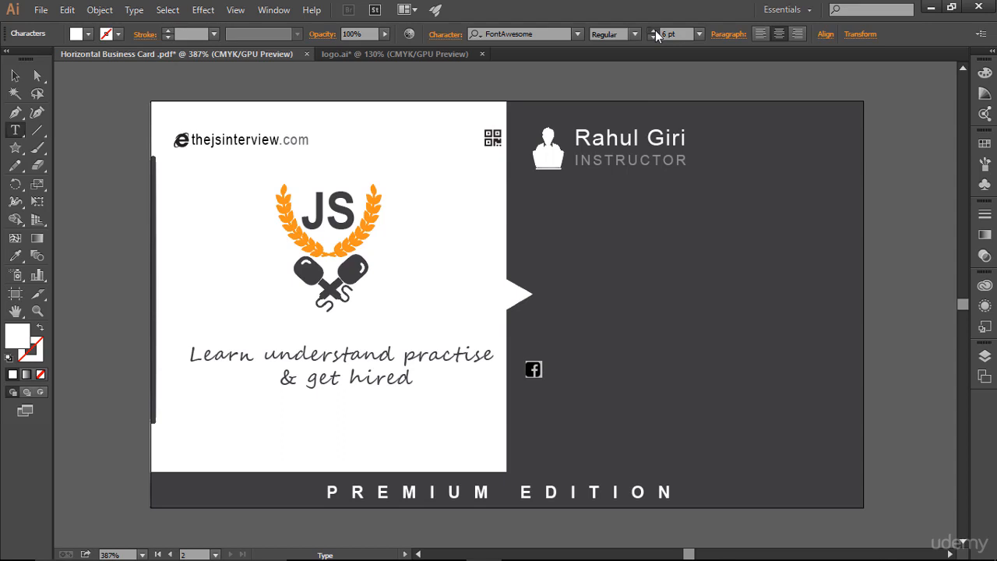
Enlarge the Facebook icon to 8 pt and add a "/thejsinterview" text label placed beside it.
left_click(655, 32)
left_click(656, 32)
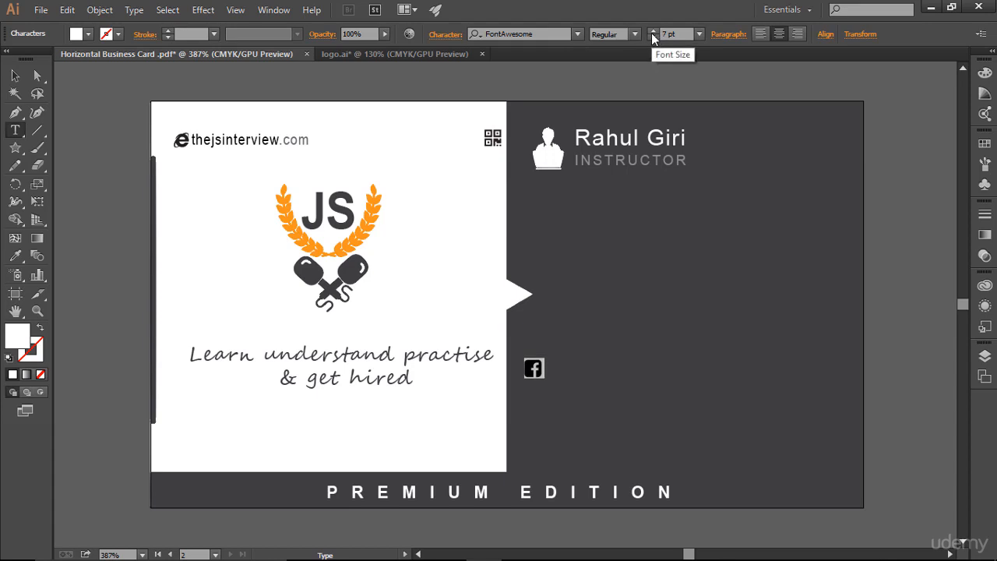
left_click(546, 372)
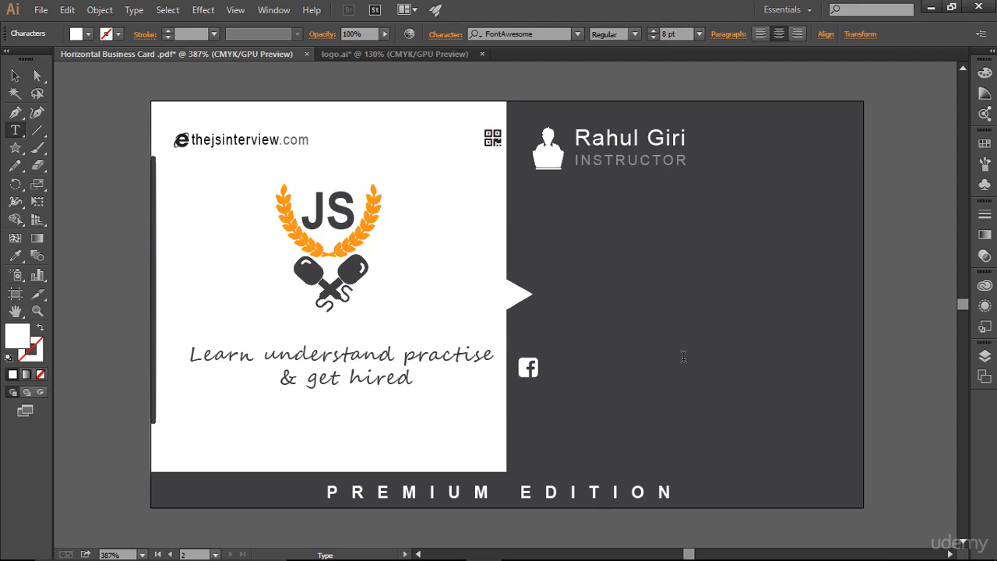
type("/thejsi")
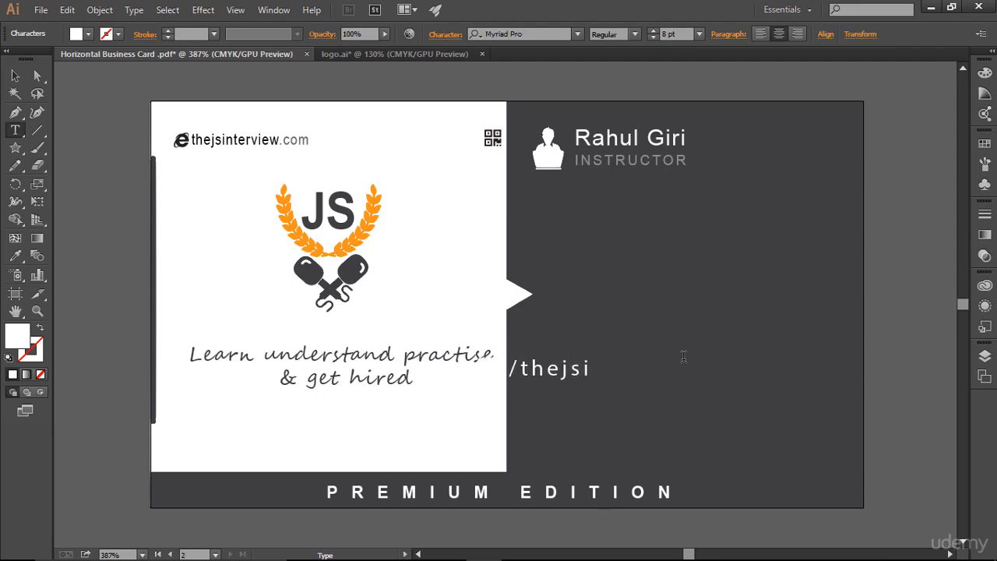
type("nterview")
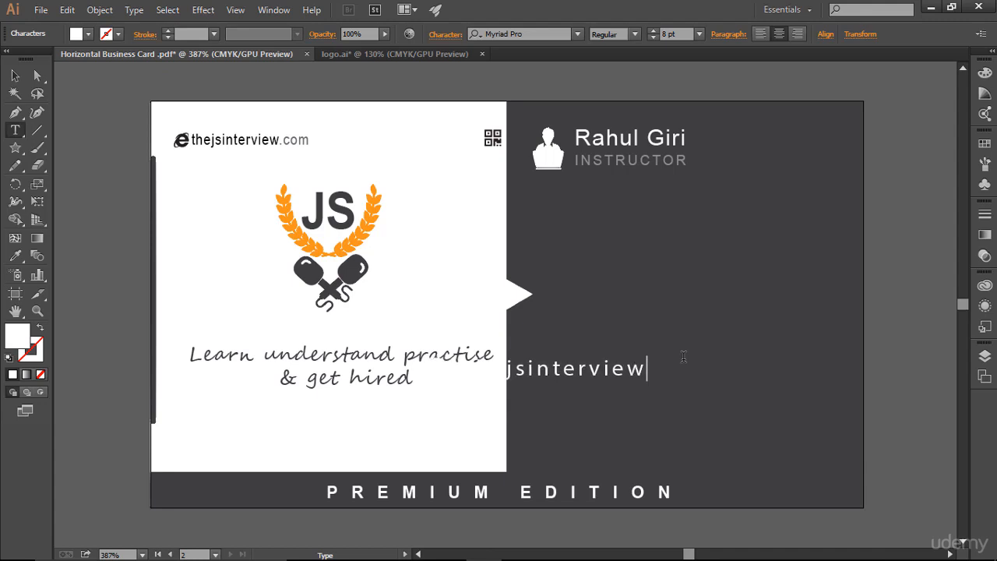
key("Escape")
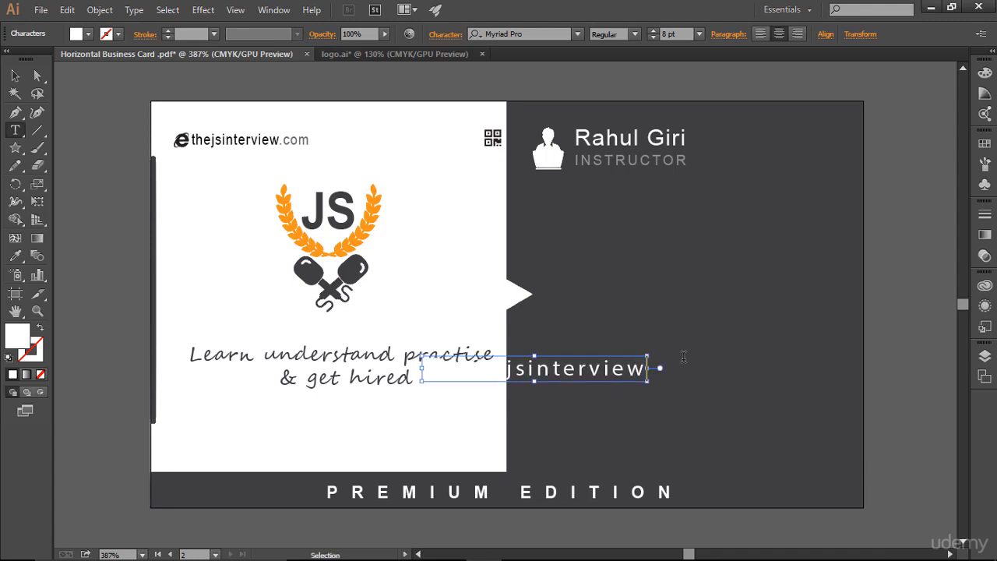
key("ctrl+a")
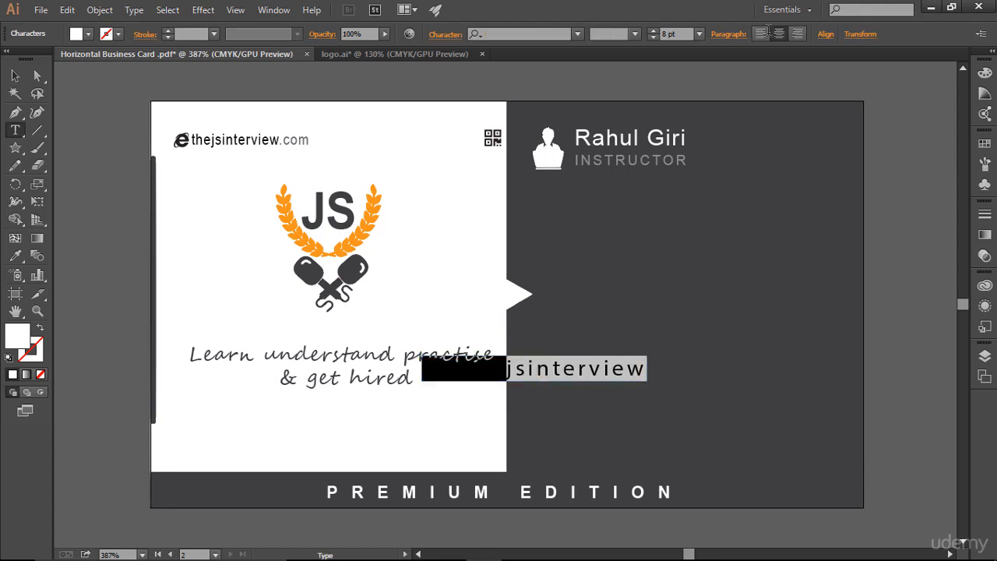
left_click(15, 75)
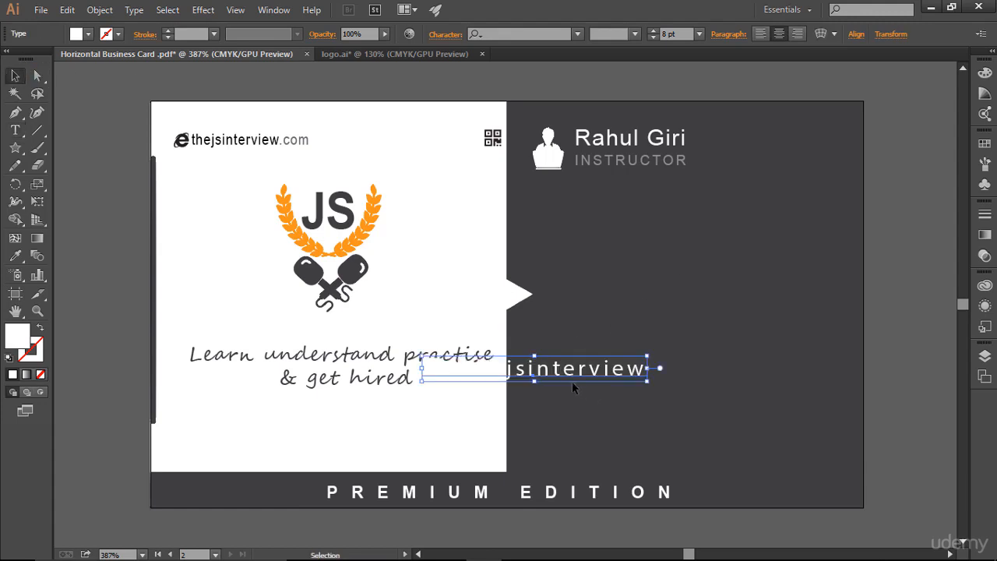
left_click_drag(571, 375, 679, 370)
Set the tracking of the "/thejsinterview" text to 20.
left_click(15, 130)
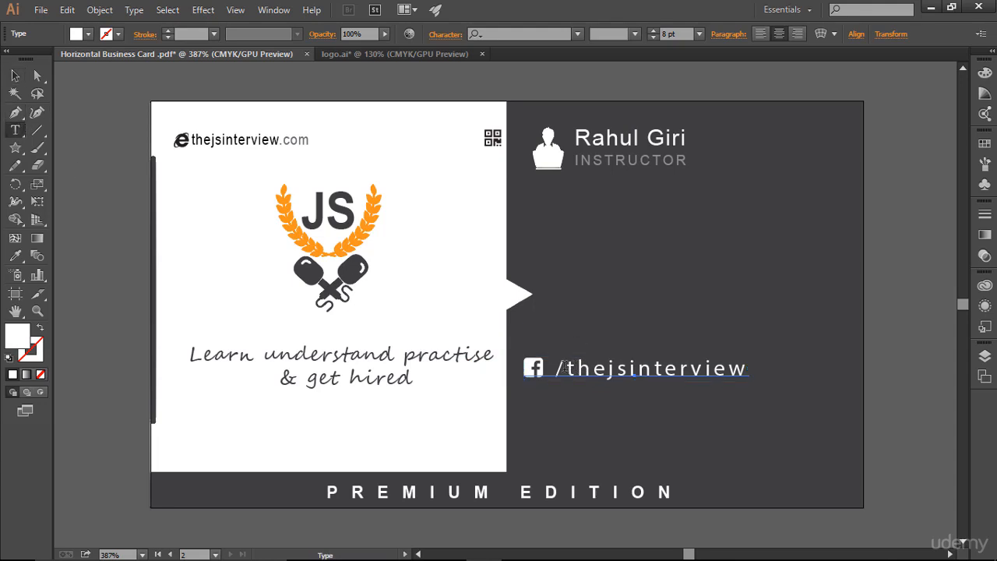
left_click_drag(566, 367, 748, 366)
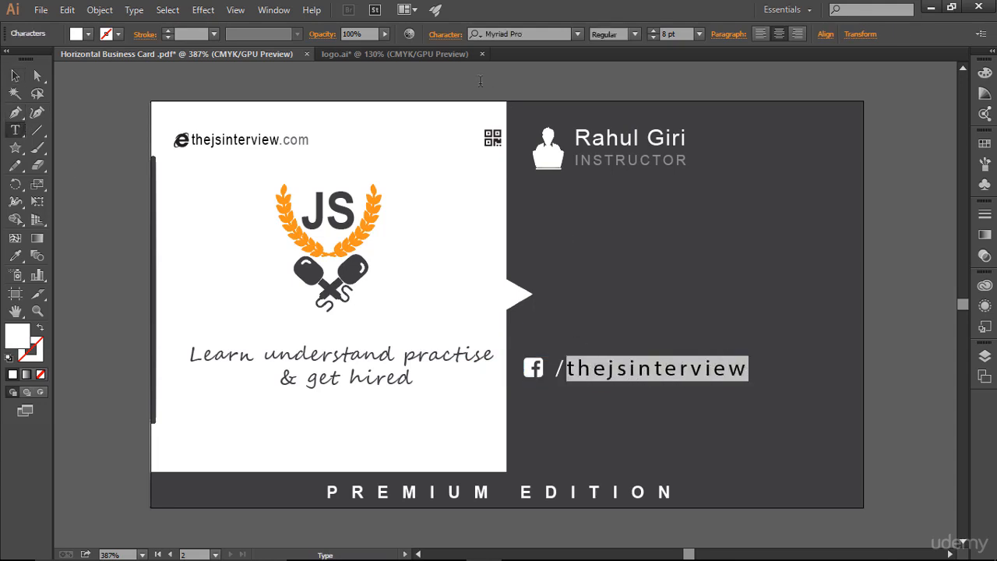
left_click(454, 37)
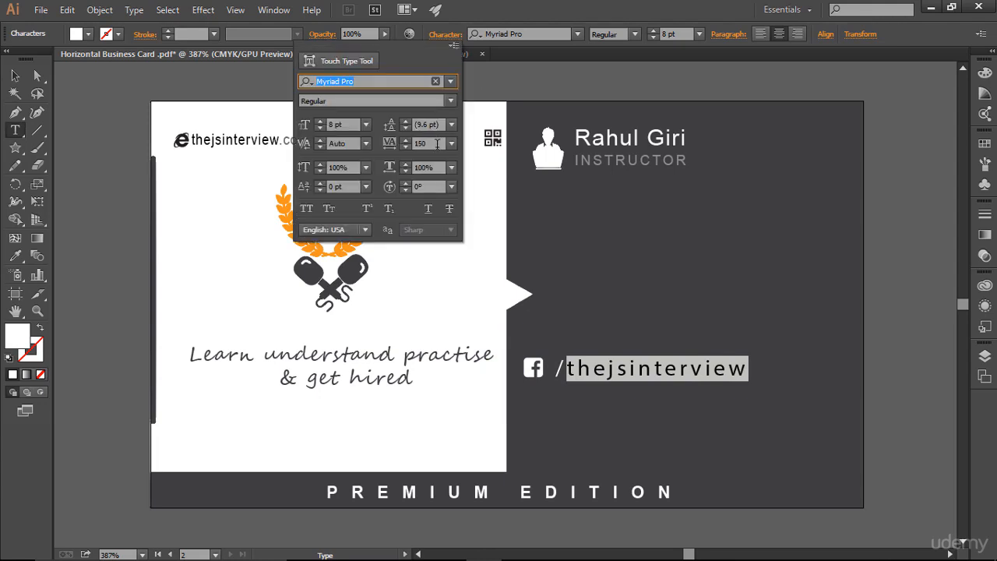
left_click(437, 143)
type("0")
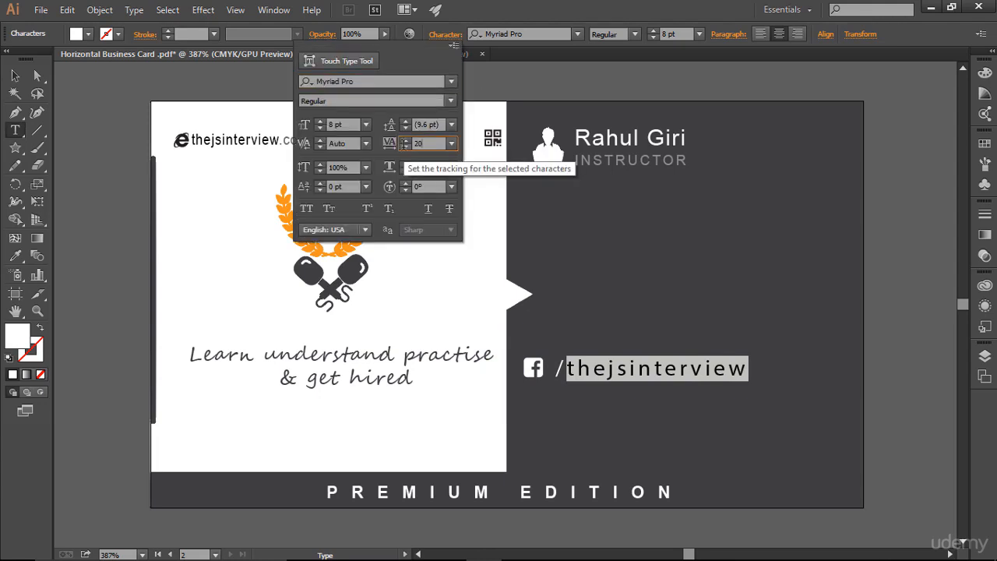
key("Return")
left_click(681, 373)
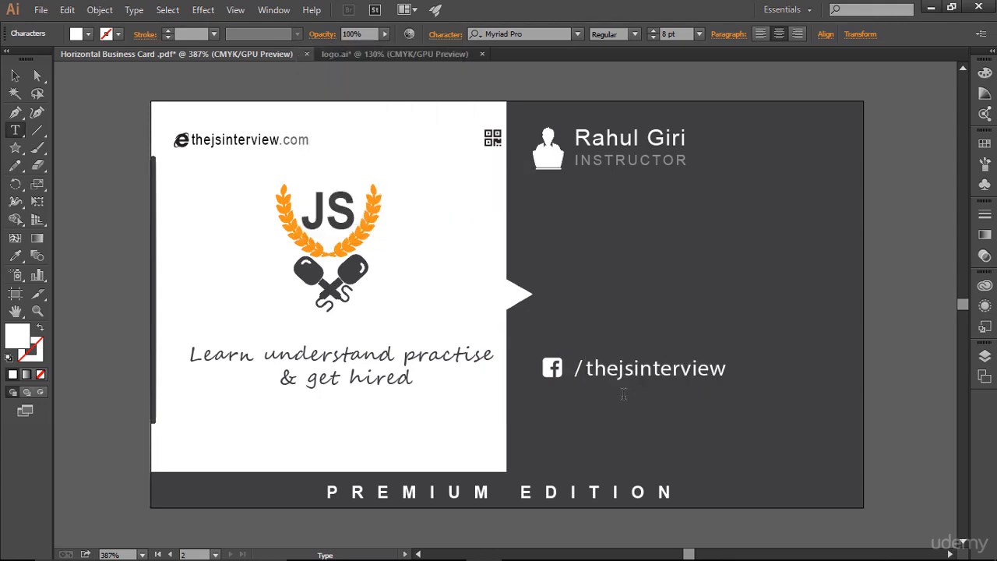
Move the Facebook icon and handle line slightly to the left.
left_click(15, 75)
left_click(672, 393)
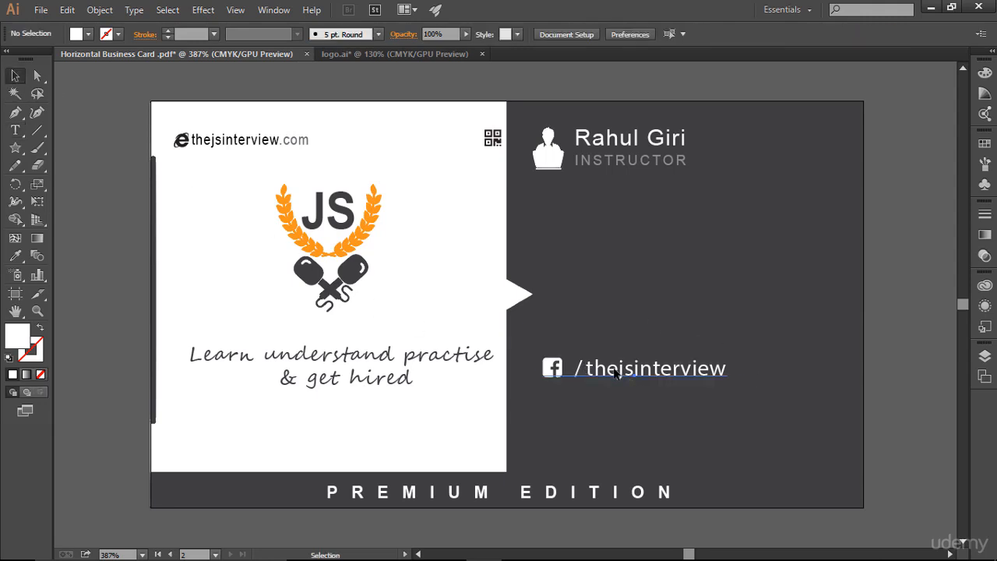
left_click_drag(618, 375, 604, 375)
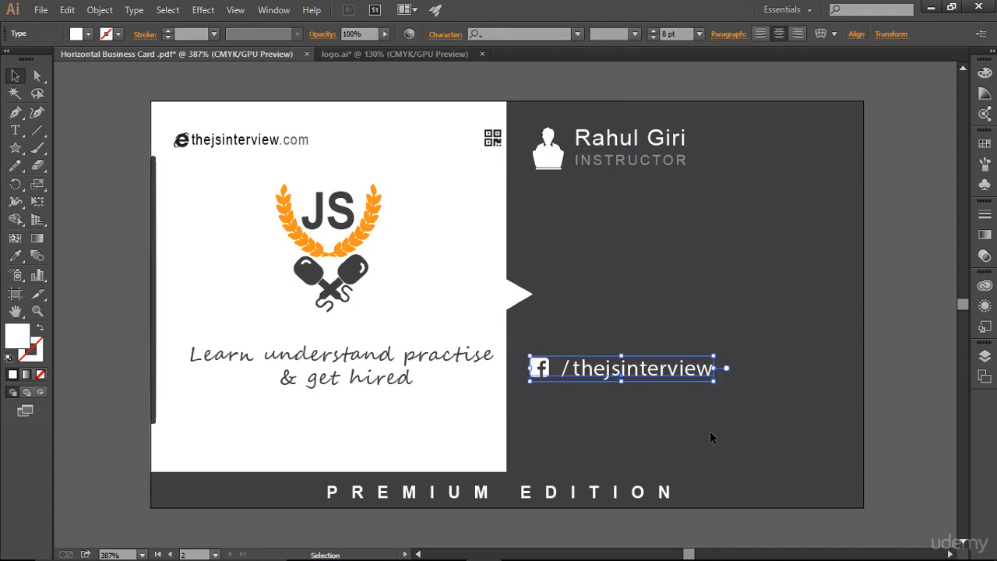
left_click(710, 431)
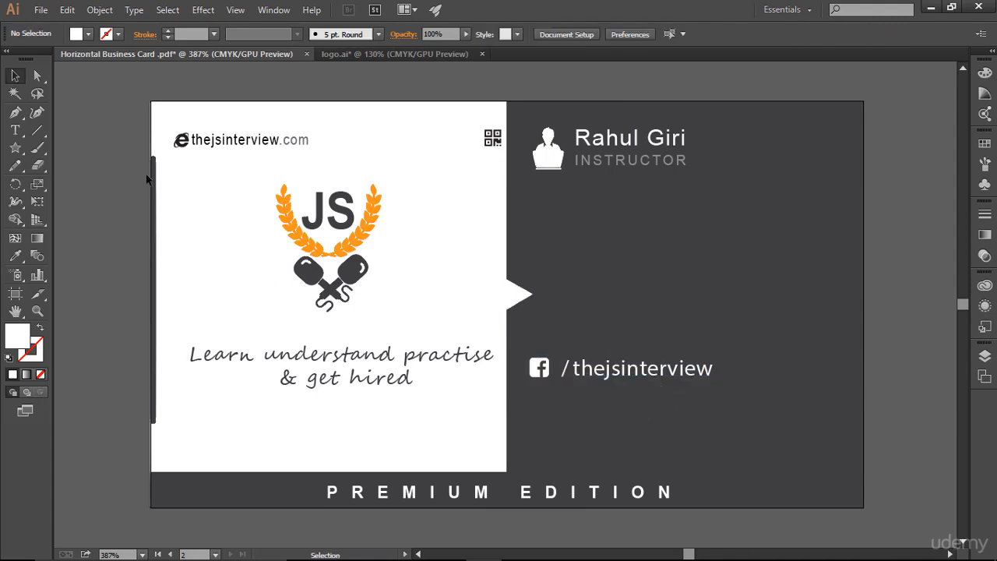
Reduce the handle text's font size to 7 pt.
left_click(15, 131)
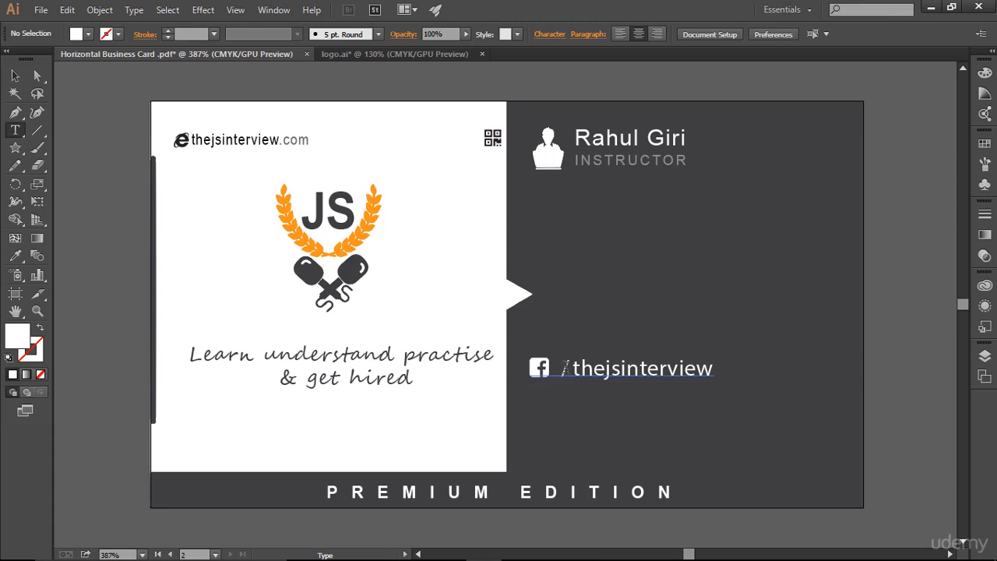
left_click_drag(564, 368, 717, 369)
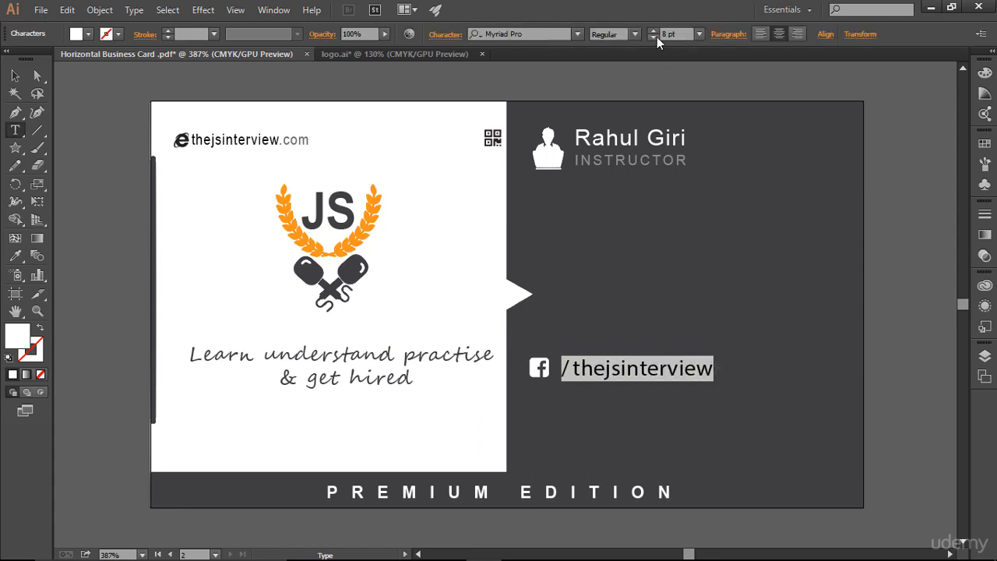
left_click(653, 38)
left_click(675, 371)
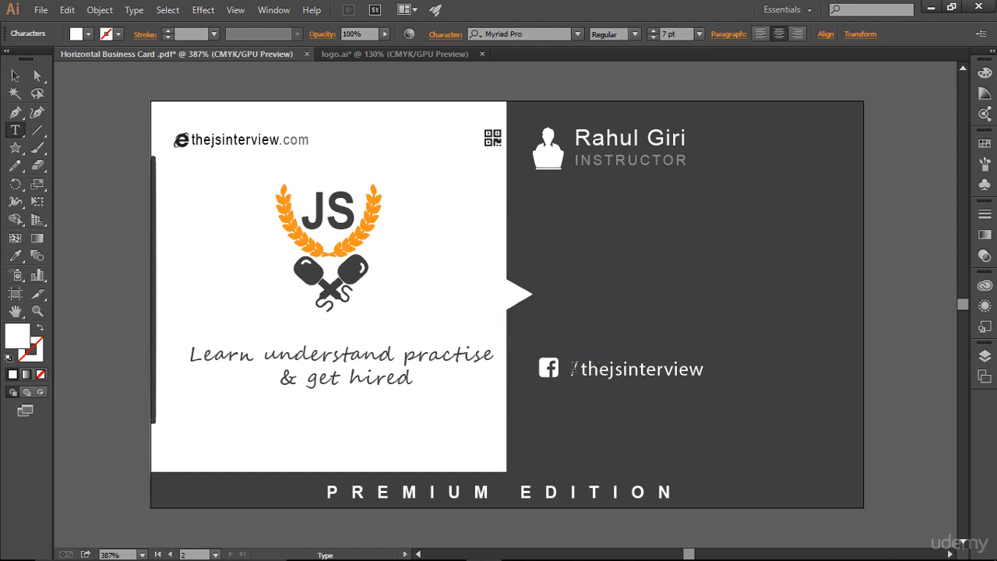
Set the handle text's opacity to 79%.
left_click_drag(574, 369, 707, 369)
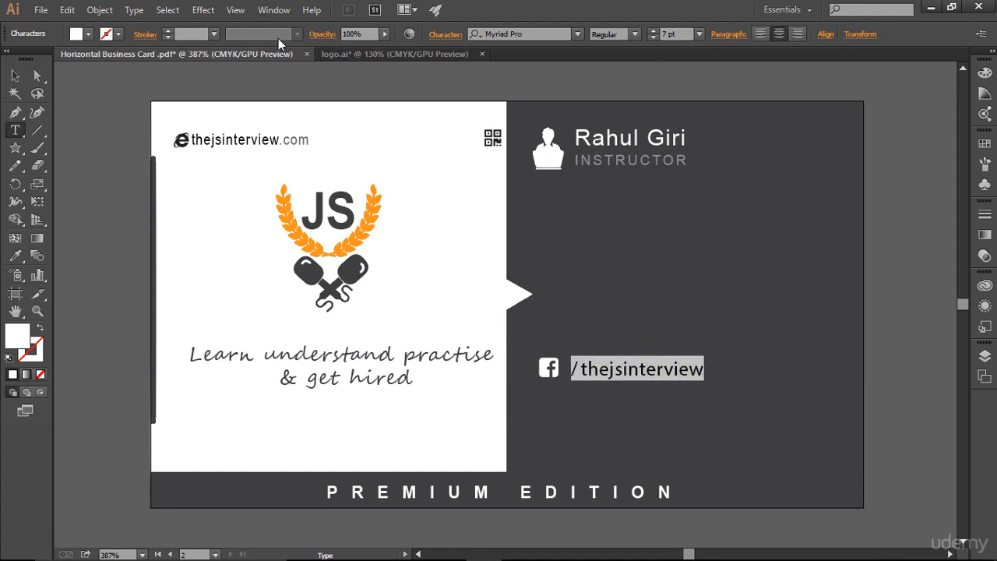
left_click(385, 37)
left_click(374, 46)
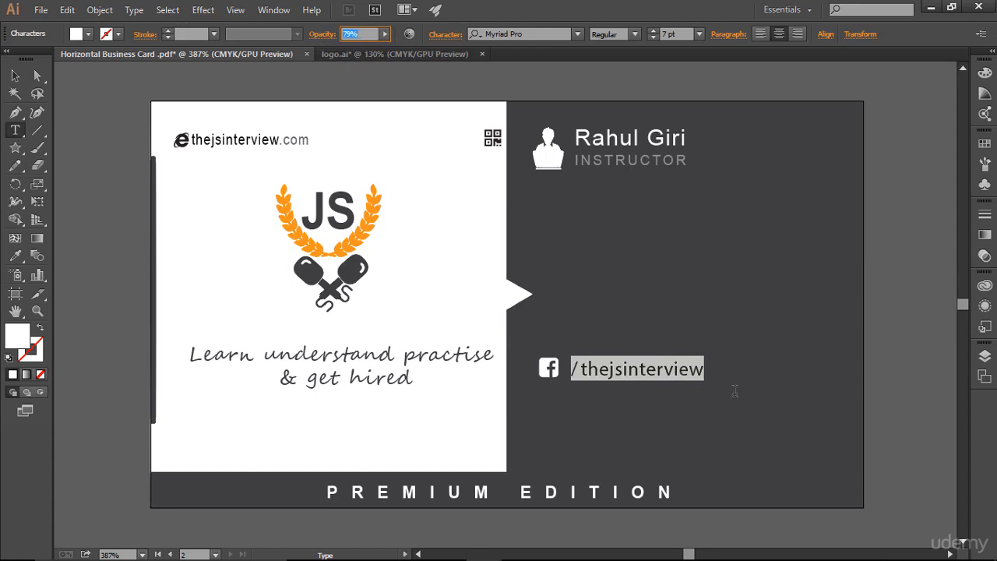
left_click(710, 378)
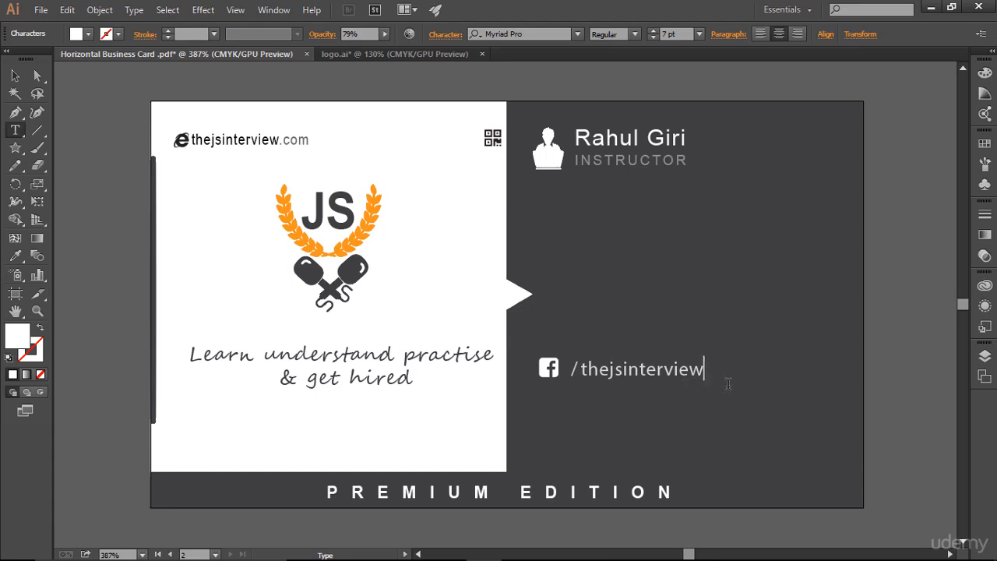
Nudge the Facebook line left and duplicate it just below.
left_click(15, 76)
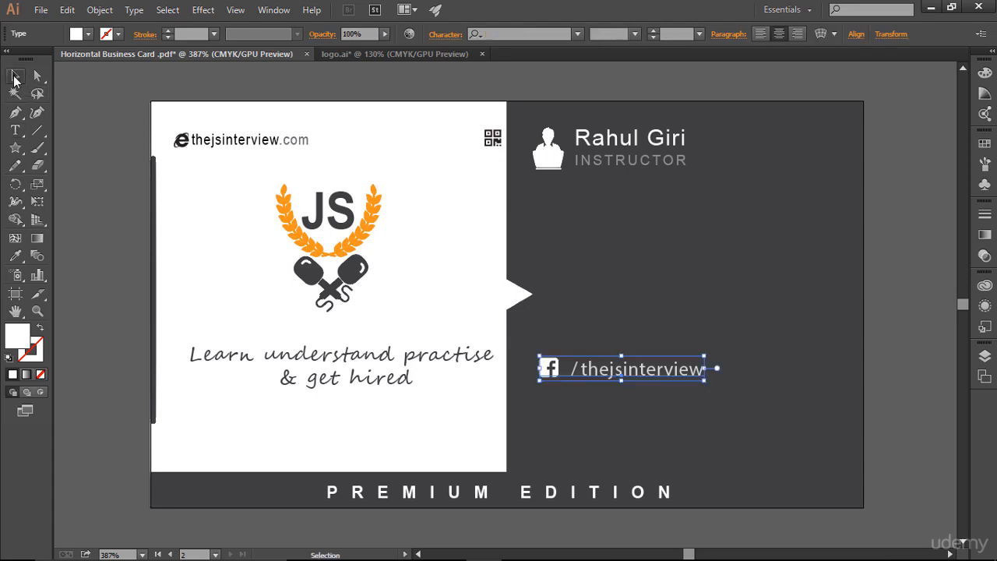
key("Left")
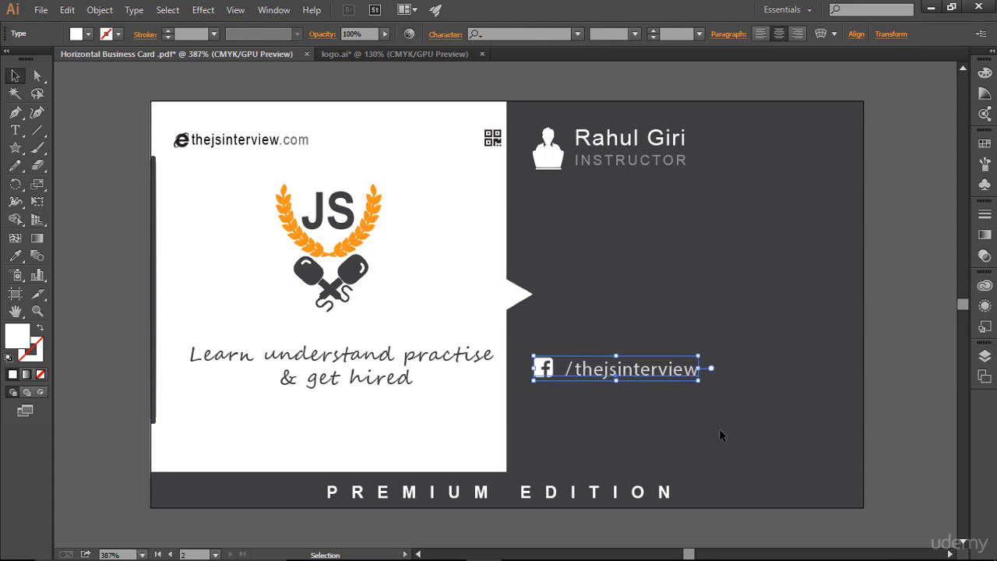
key("Left")
left_click(719, 428)
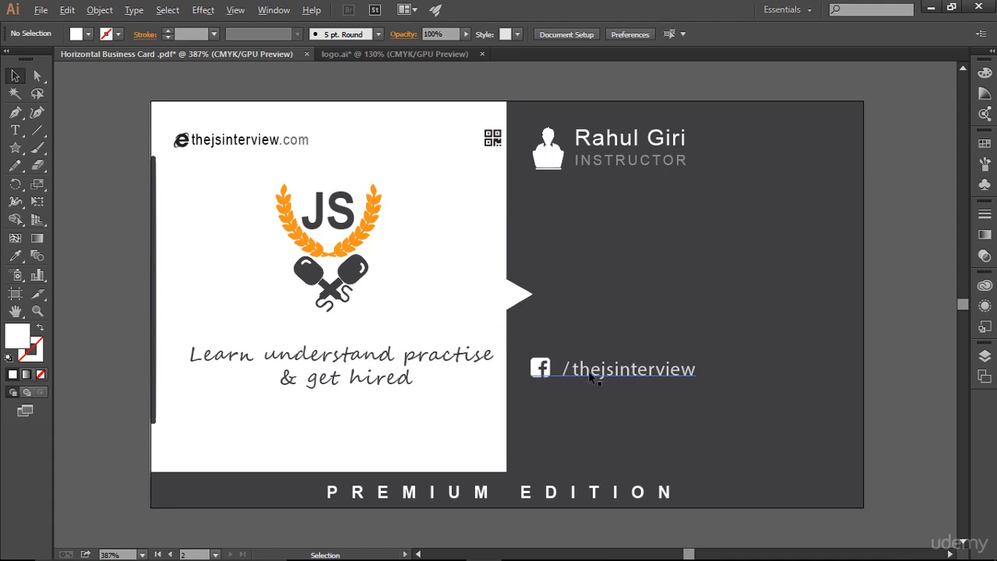
left_click_drag(590, 375, 633, 412)
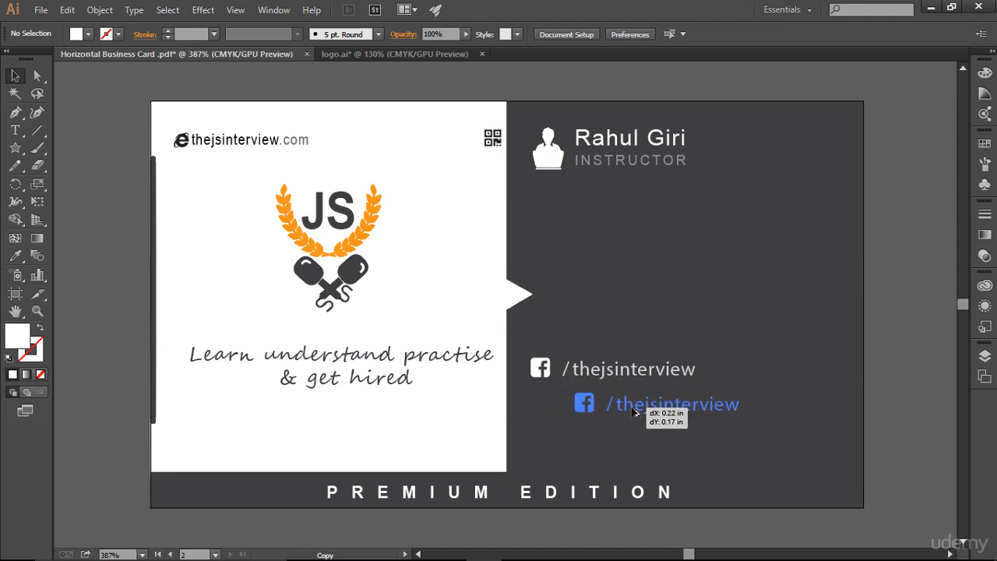
left_click_drag(633, 412, 591, 409)
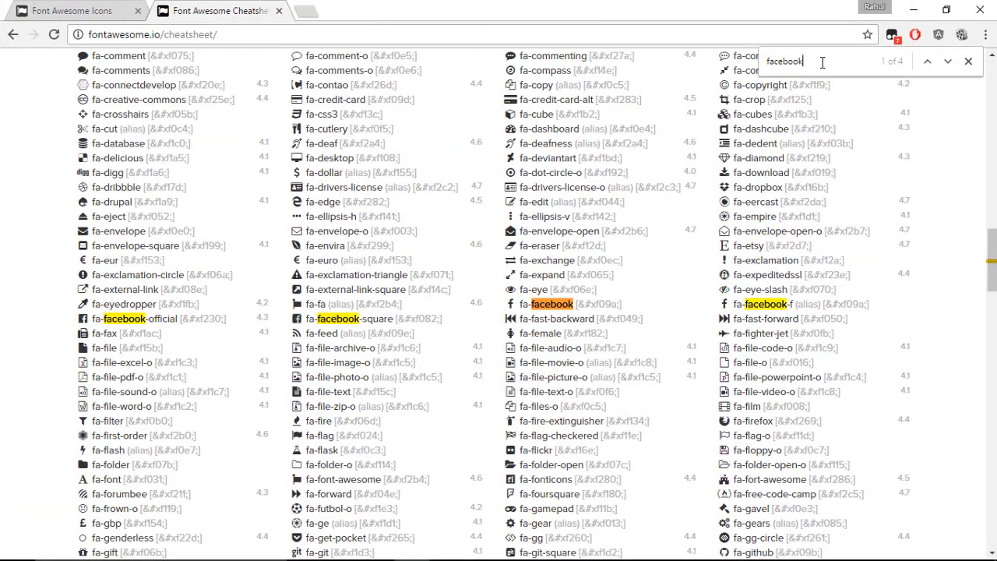
Search the cheatsheet for google and copy the fa-google-plus-square glyph.
left_click_drag(821, 60, 744, 66)
type("google plus")
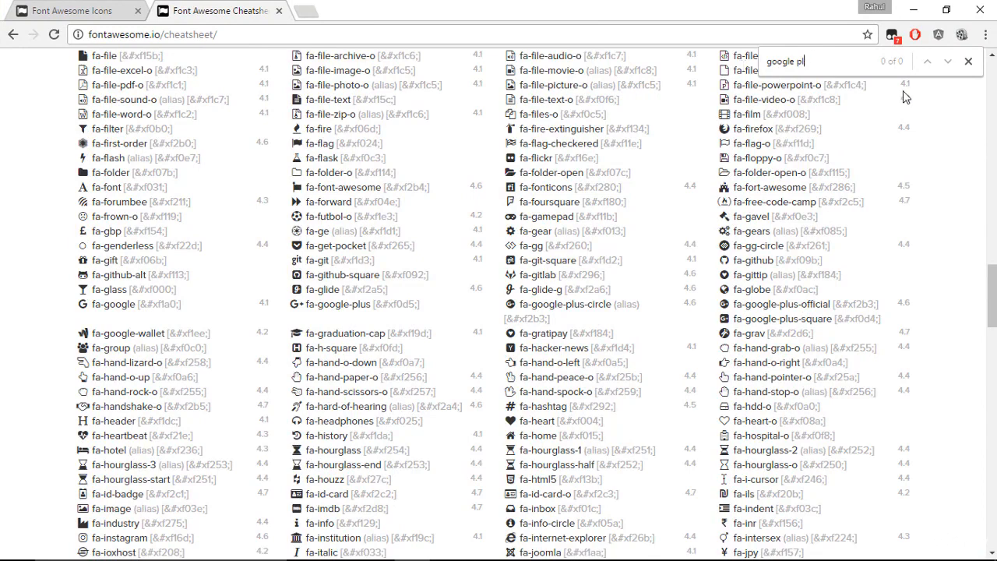
key("BackSpace")
key("BackSpace")
key("BackSpace")
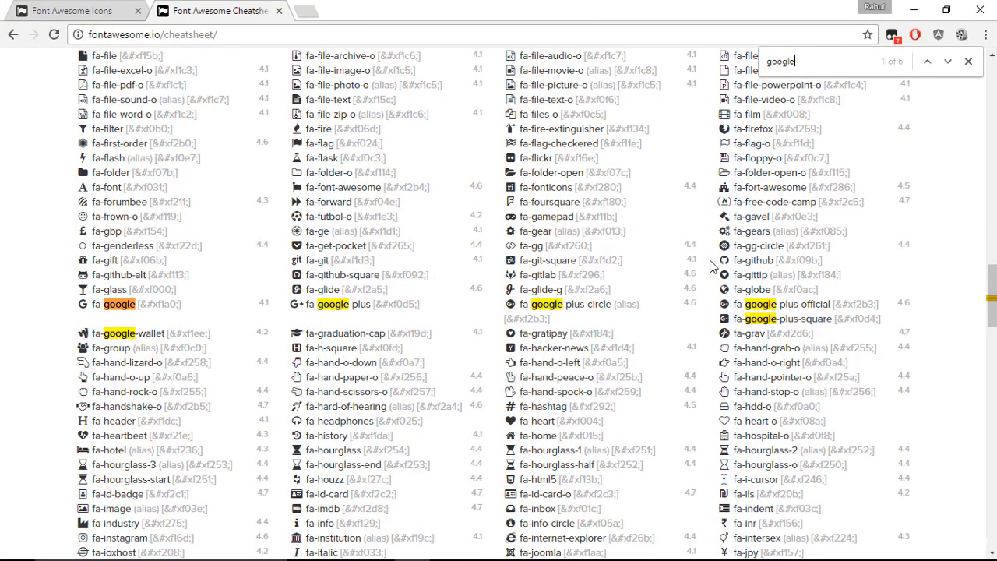
right_click(724, 319)
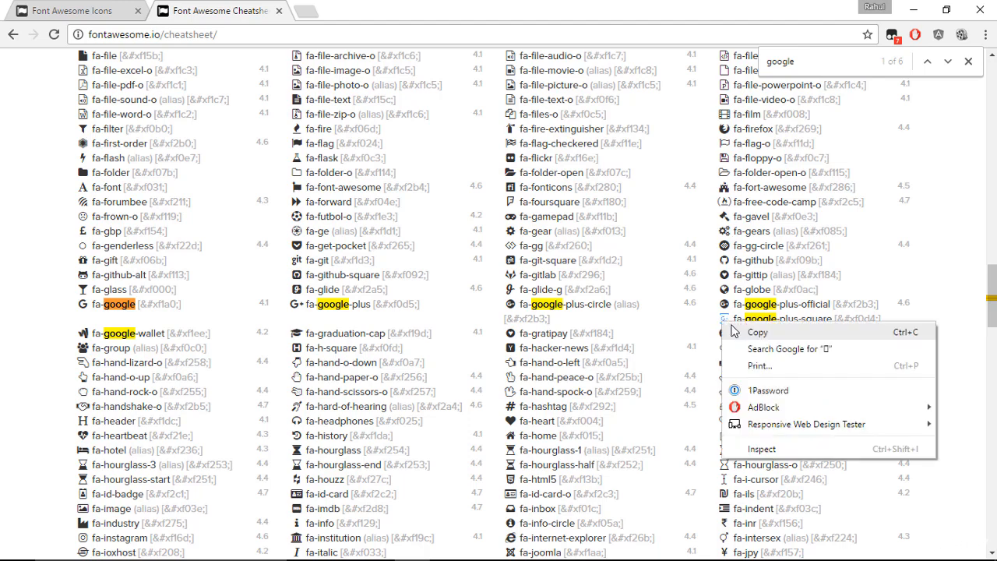
left_click(732, 332)
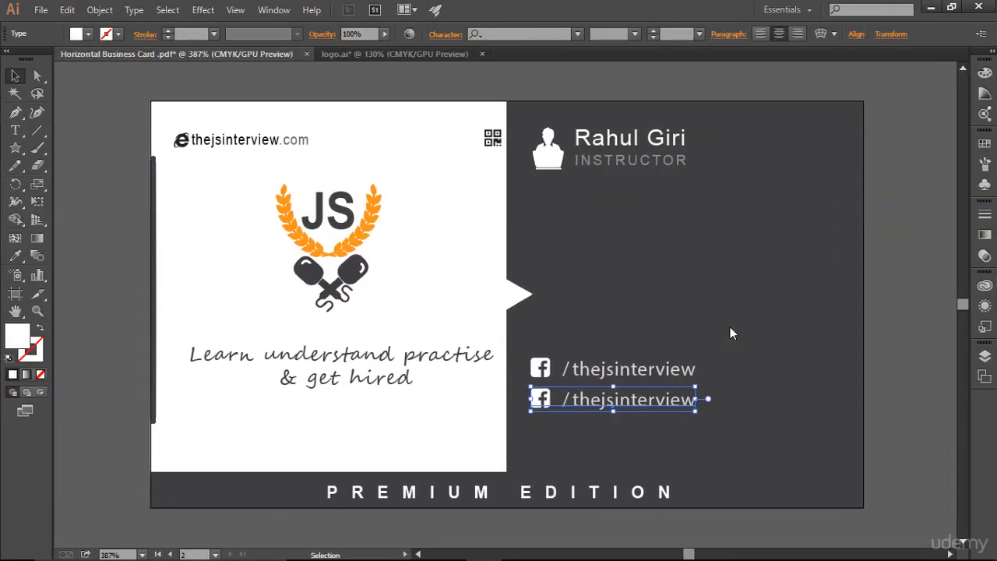
Replace the duplicate line's icon with the pasted Google Plus glyph and drag that line to a new position.
left_click(14, 130)
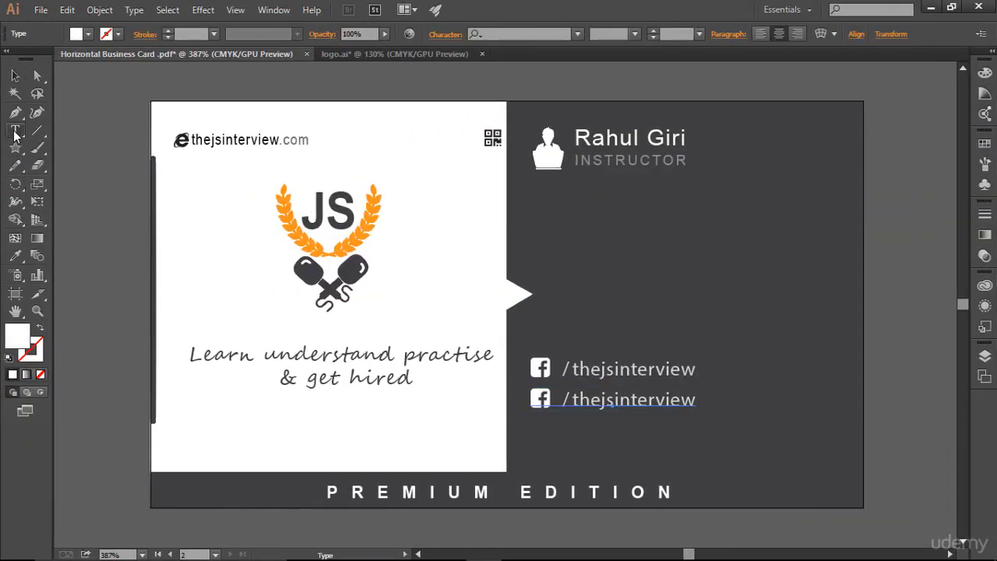
left_click_drag(553, 398, 528, 399)
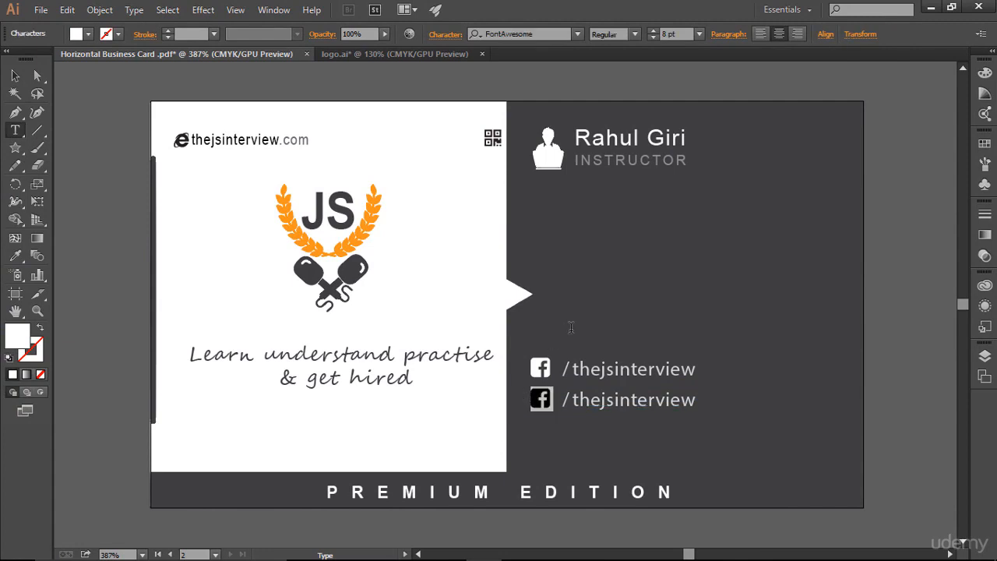
key("ctrl+v")
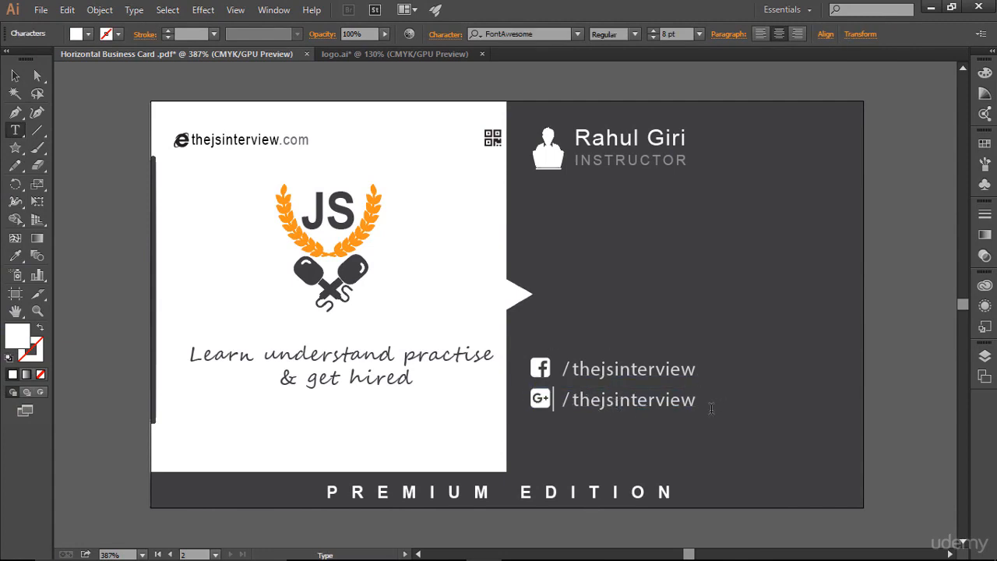
left_click(14, 75)
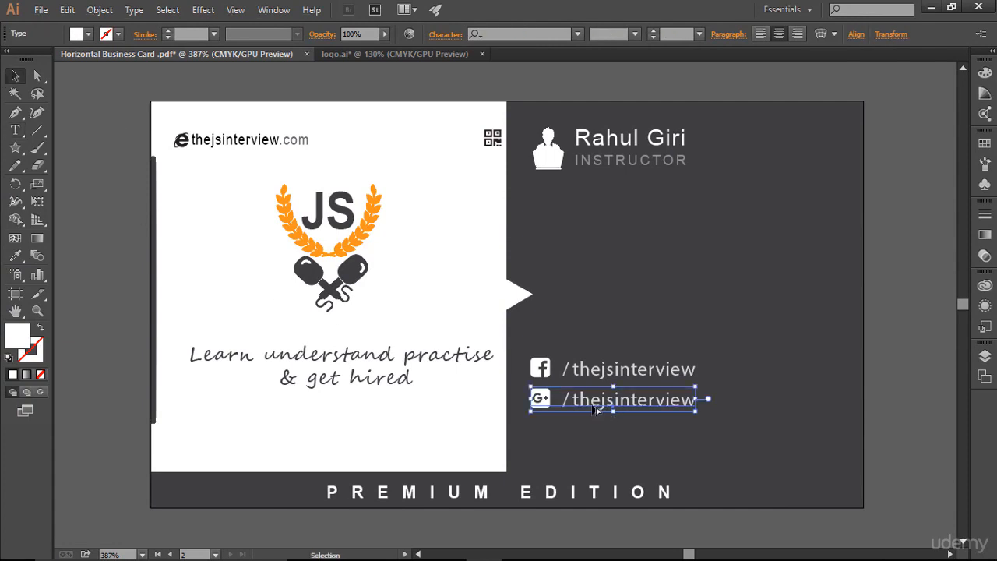
left_click_drag(594, 409, 682, 448)
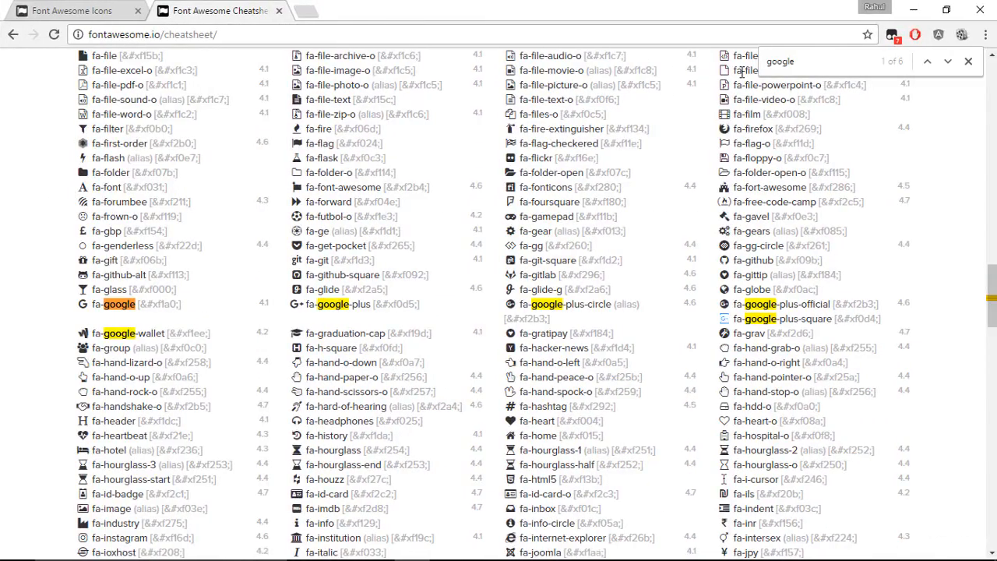
Search the cheatsheet for twitter and copy the fa-twitter-square glyph.
left_click_drag(797, 60, 747, 56)
type("twitter")
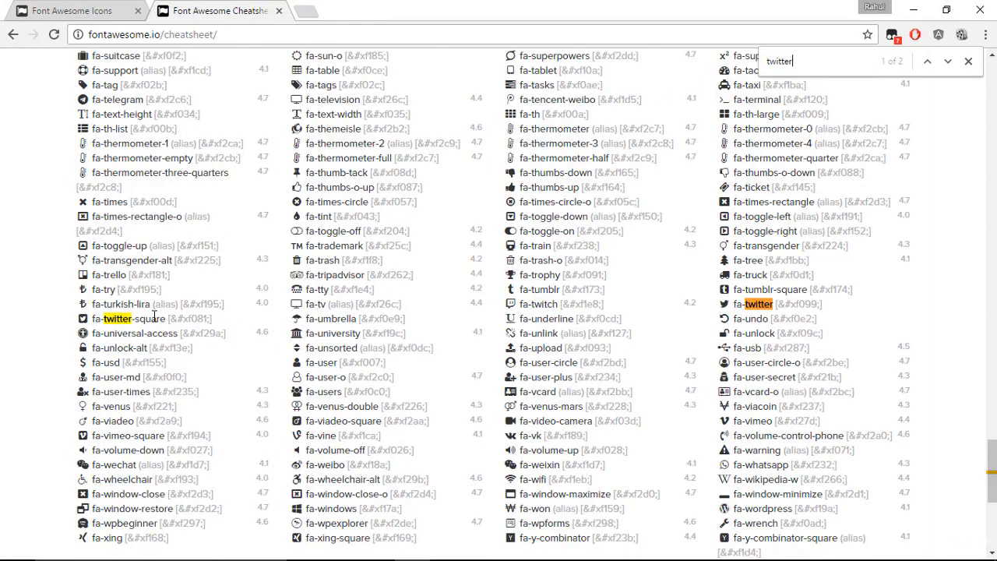
right_click(82, 319)
left_click(112, 327)
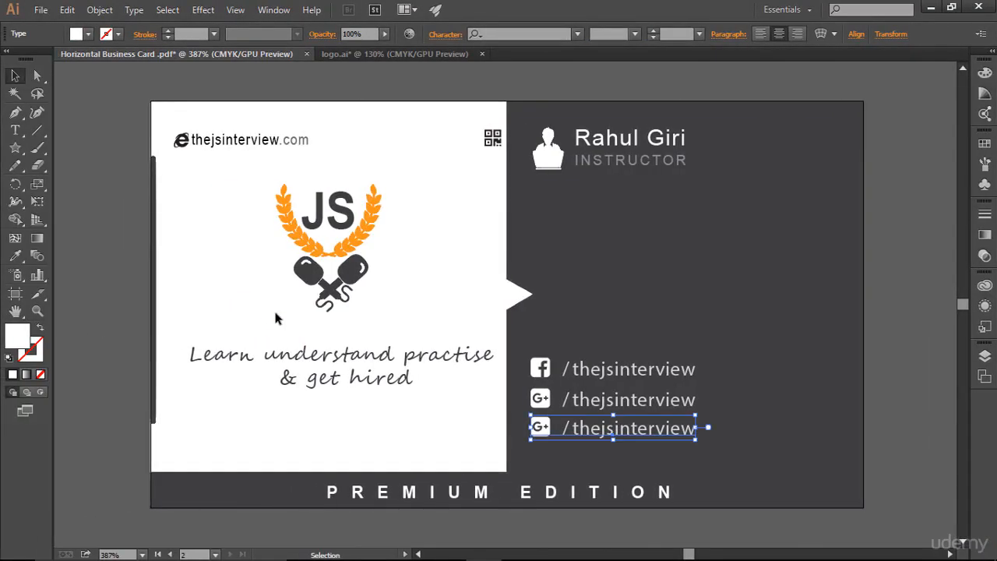
Replace the third line's icon with the Twitter glyph and change its slash to @.
left_click(15, 130)
left_click_drag(558, 428, 531, 428)
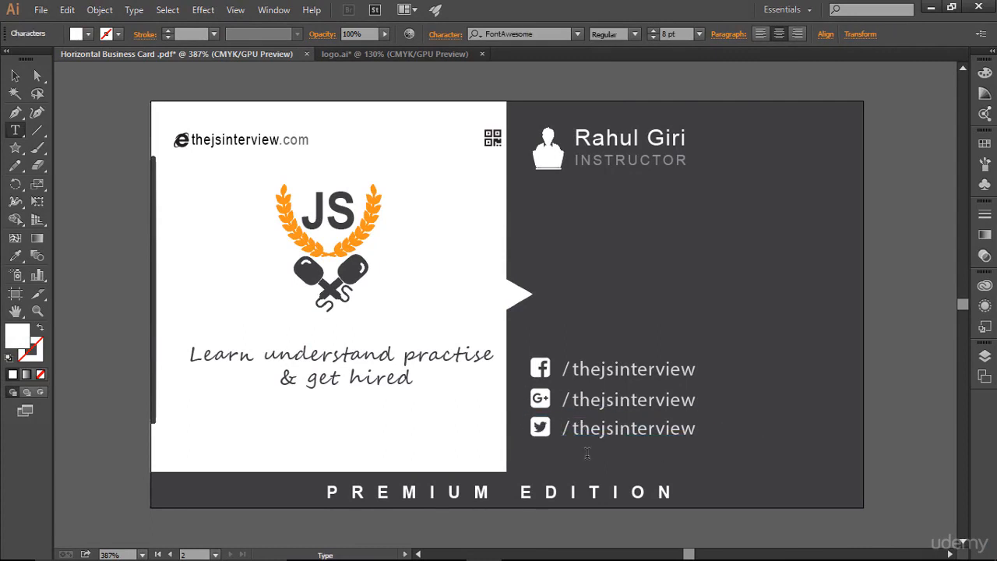
left_click(574, 428)
type("@")
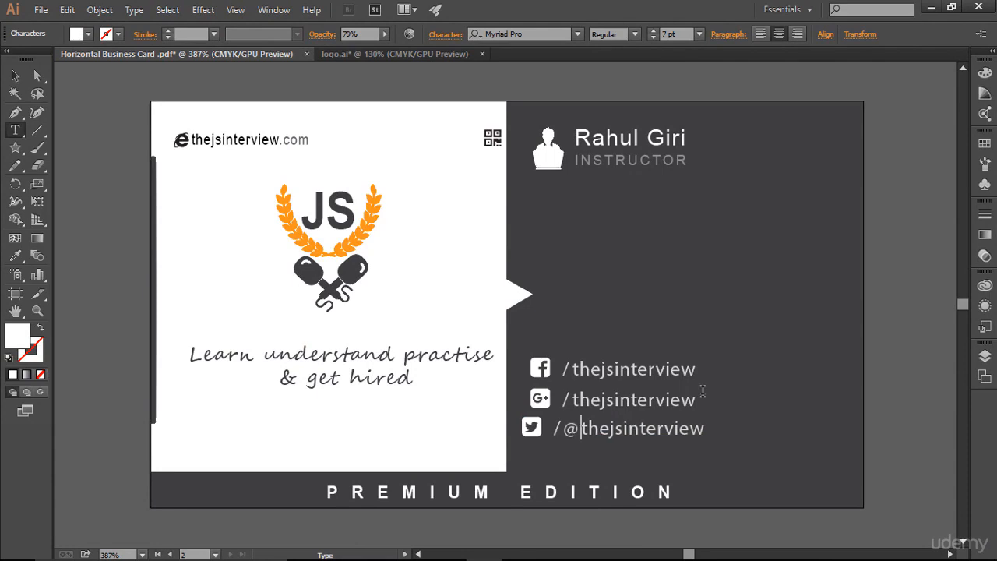
key("Left")
key("BackSpace")
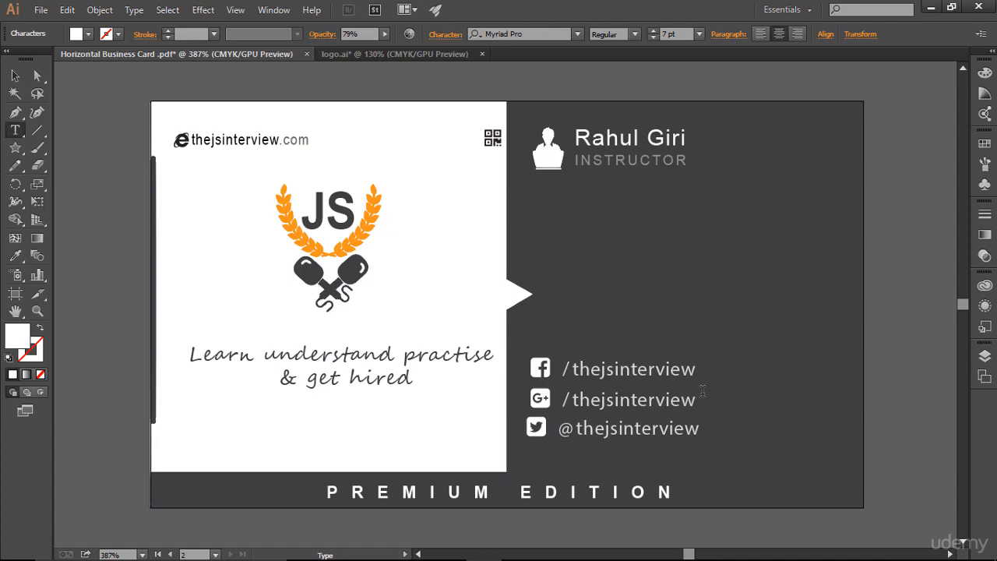
Nudge the Twitter handle line slightly right and deselect it.
left_click(15, 76)
key("Right")
key("Right")
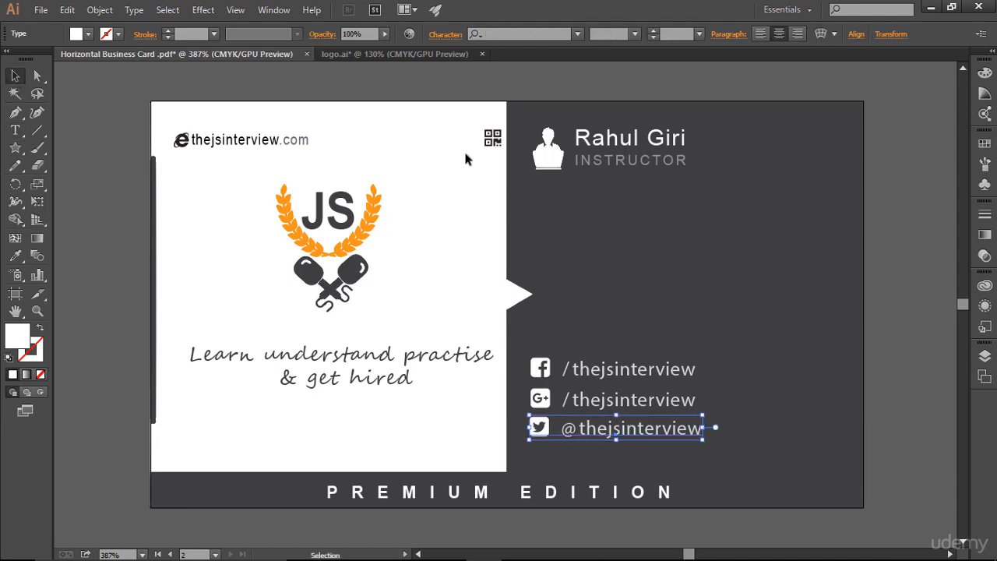
left_click(695, 284)
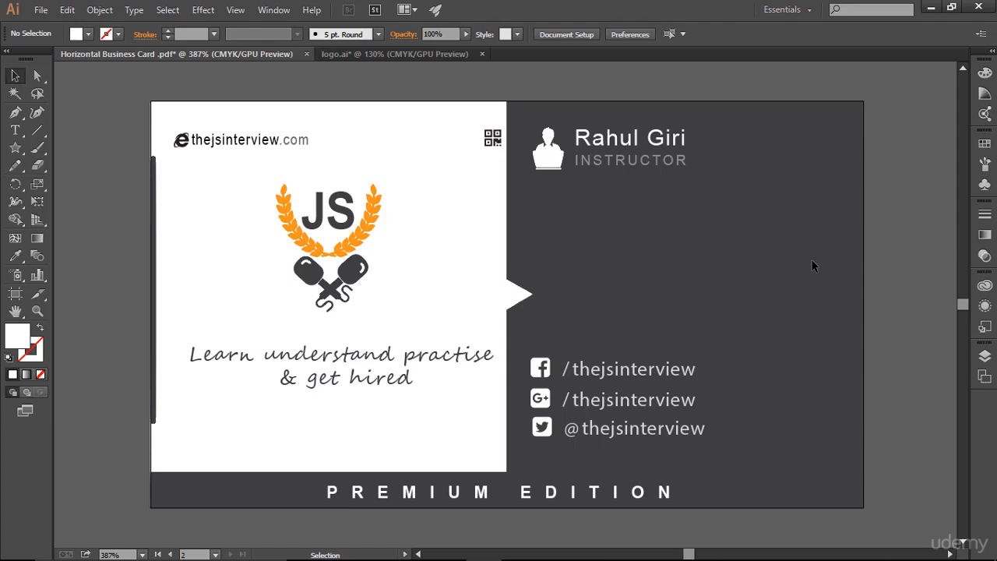
Switch to the browser, search Google for the instructor's name and open the instructor's Udemy profile.
key("ctrl")
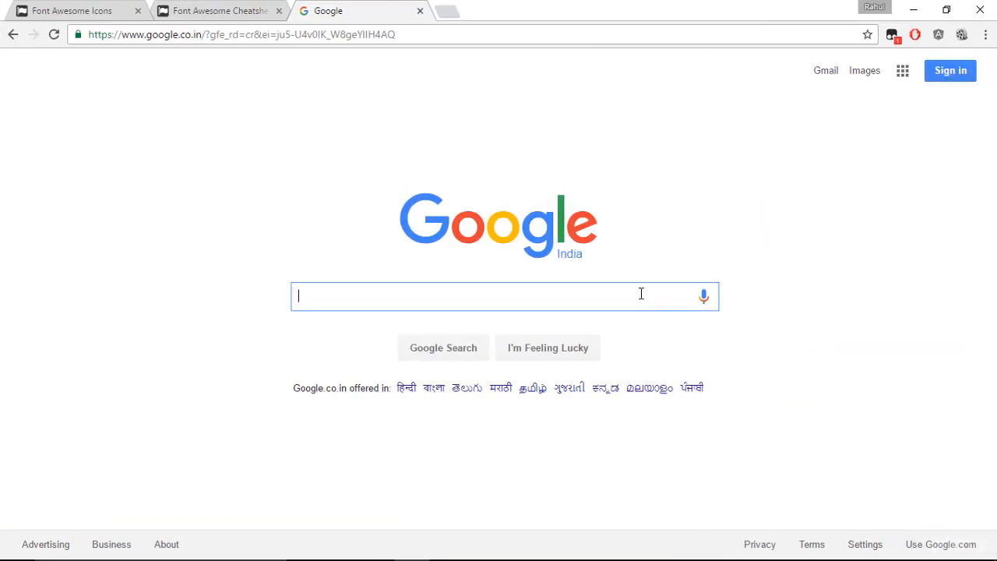
type("rahul g")
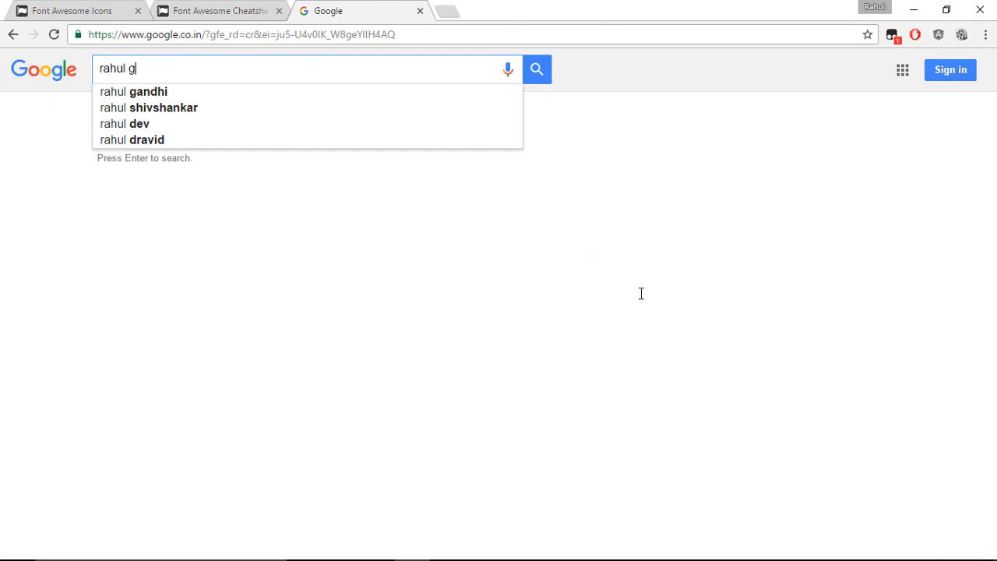
type("iri")
key("Return")
left_click(326, 194)
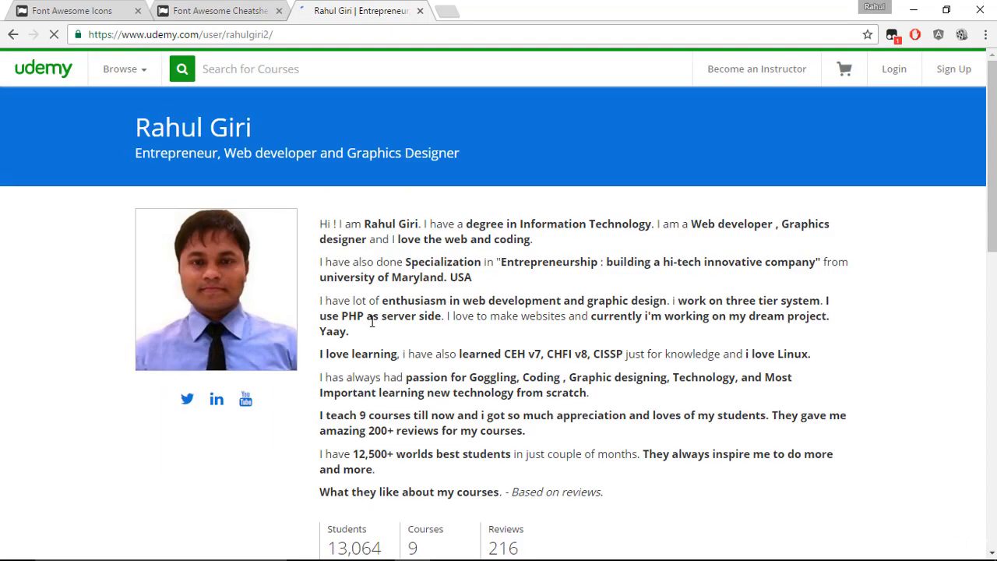
Copy the profile's tagline 'Entrepreneur, Web developer and Graphics Designer'.
left_click_drag(135, 152, 453, 167)
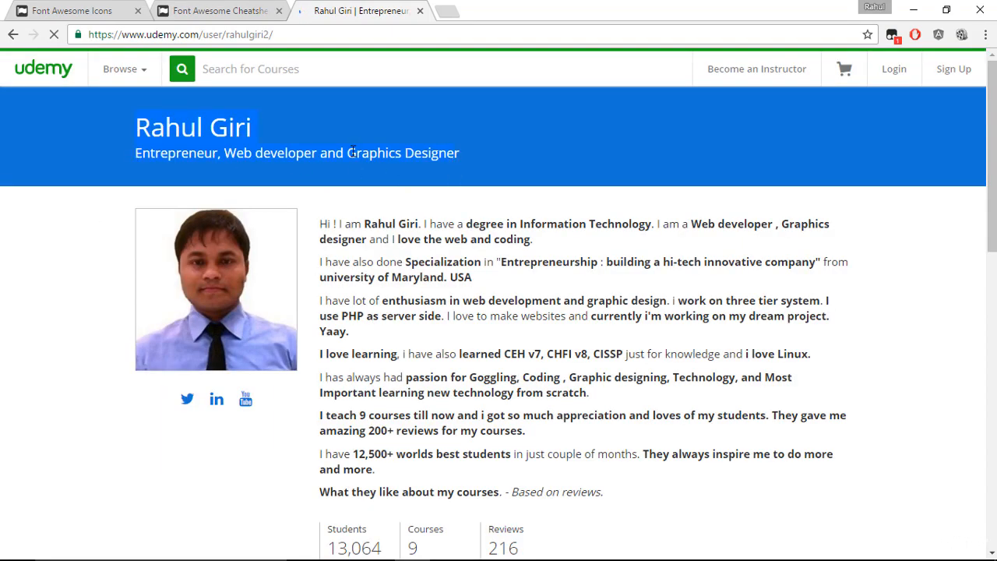
left_click_drag(352, 153, 111, 149)
right_click(197, 151)
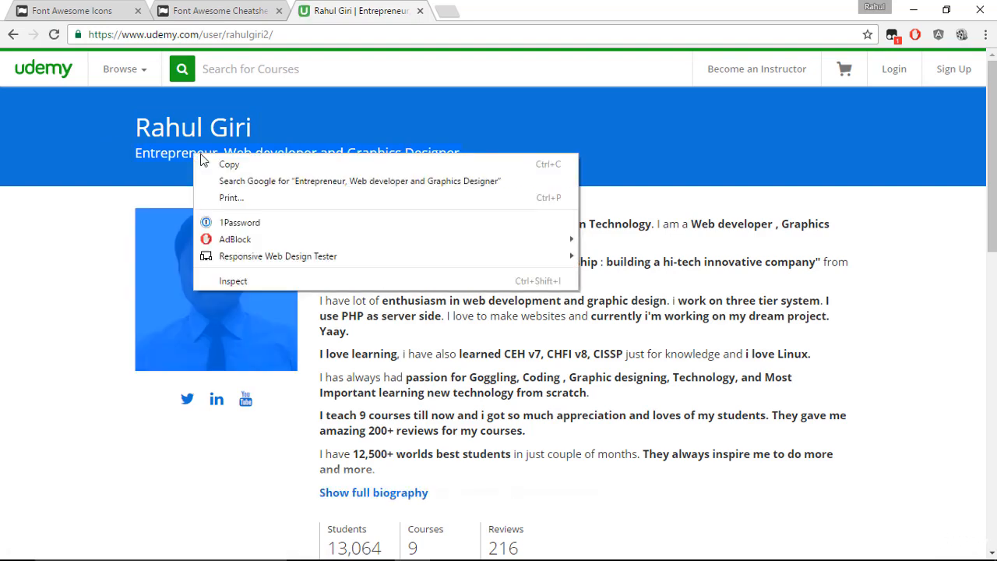
left_click(215, 158)
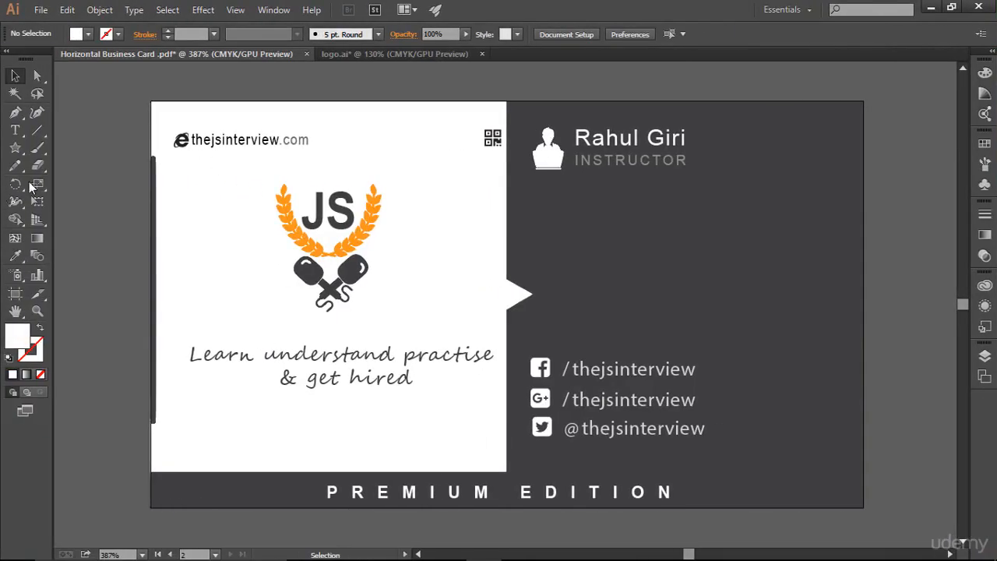
Draw an area text box beneath the name and title and paste the copied tagline into it.
left_click(16, 133)
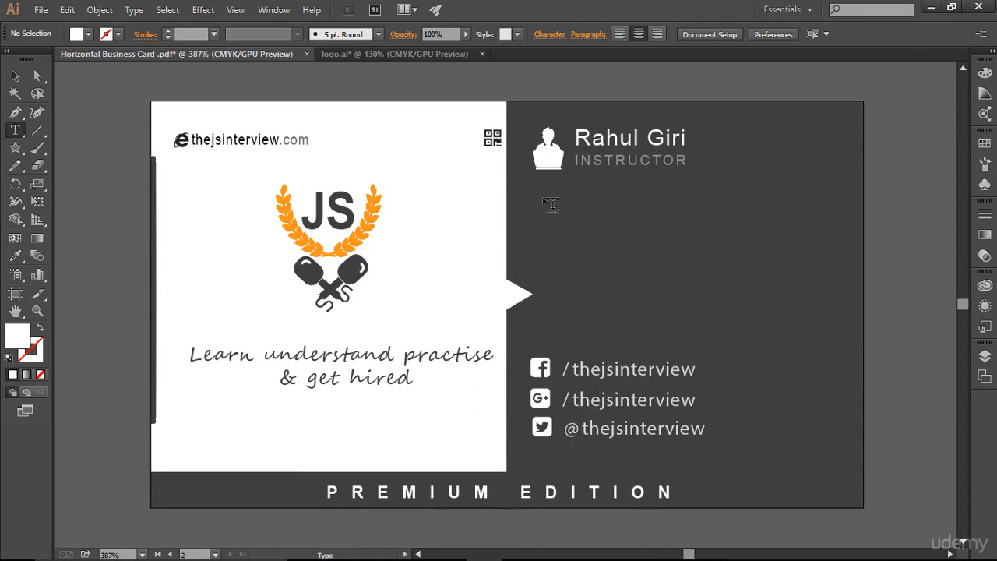
left_click_drag(538, 200, 834, 262)
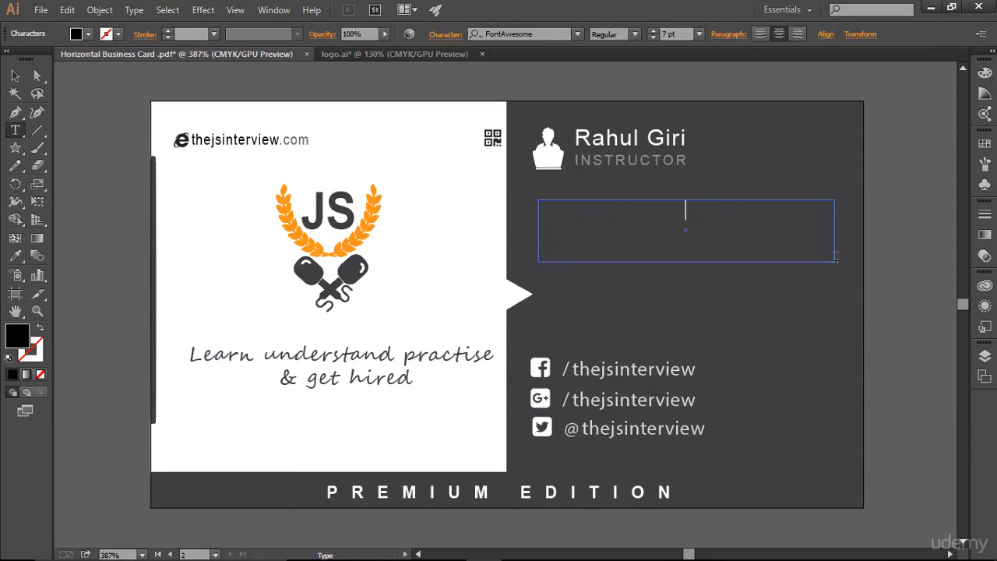
key("ctrl+semicolon")
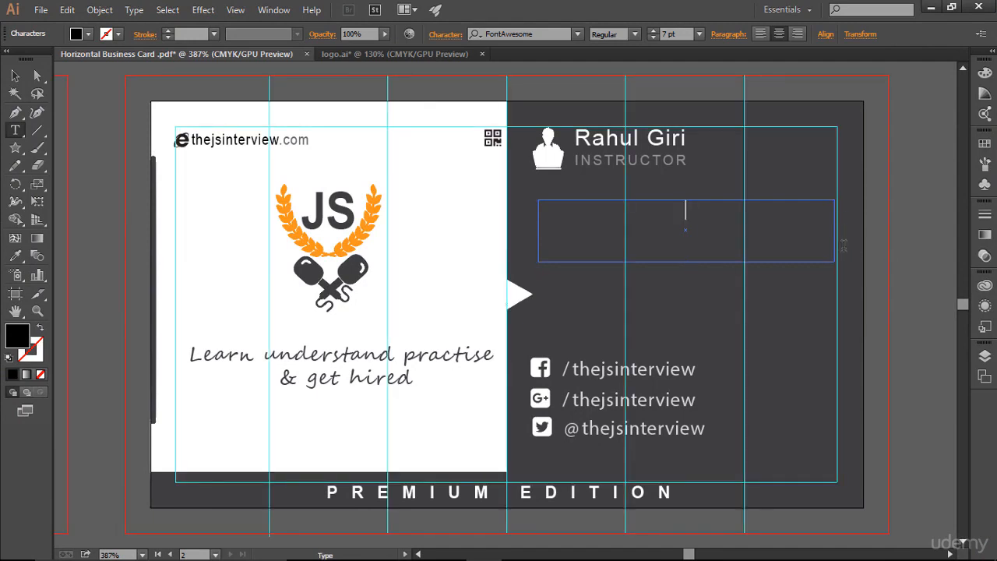
key("ctrl")
key("ctrl+v")
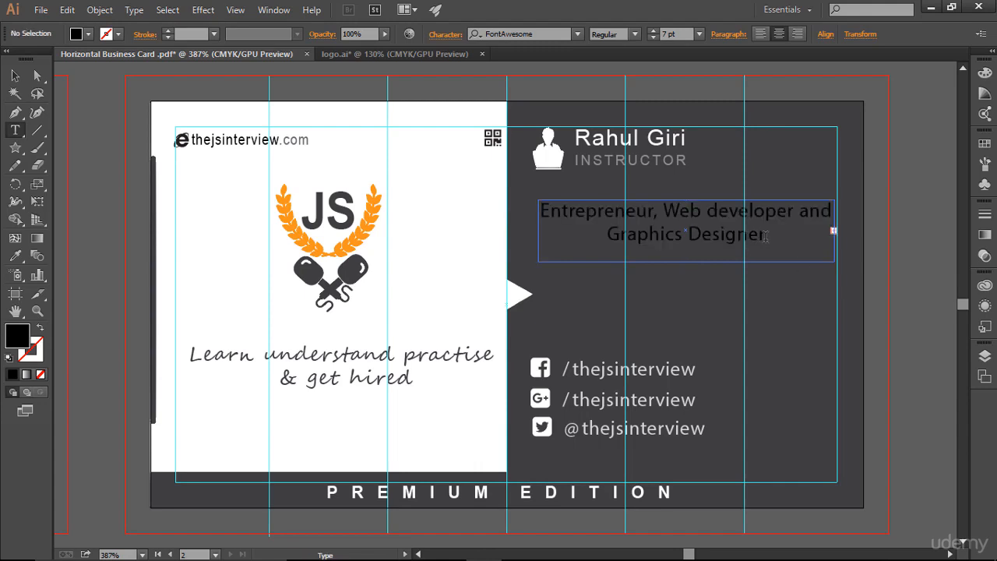
Left-align the tagline text and set its fill to white.
left_click_drag(786, 238, 540, 210)
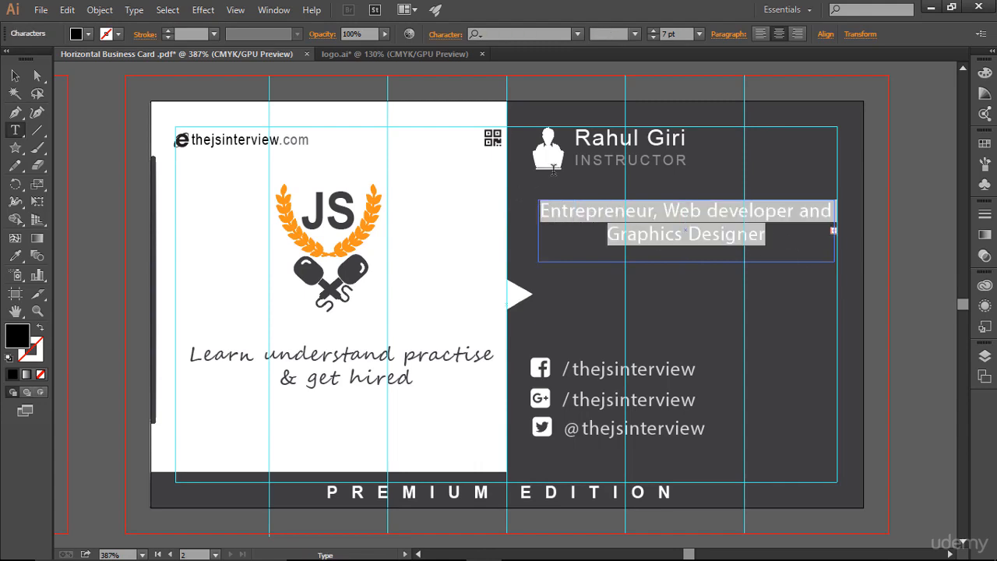
left_click(760, 34)
left_click_drag(710, 237, 678, 237)
key("ctrl+a")
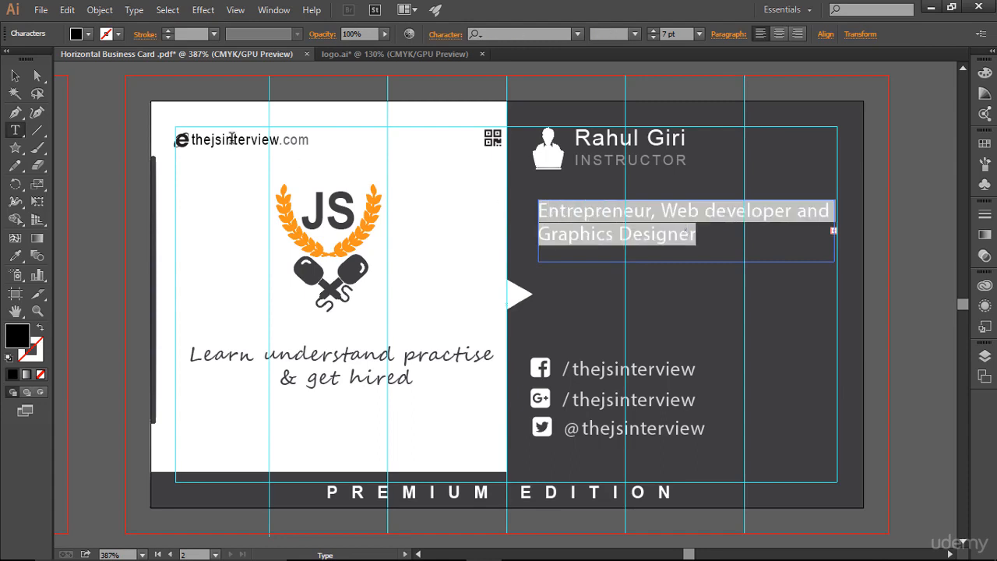
left_click(88, 35)
left_click(30, 60)
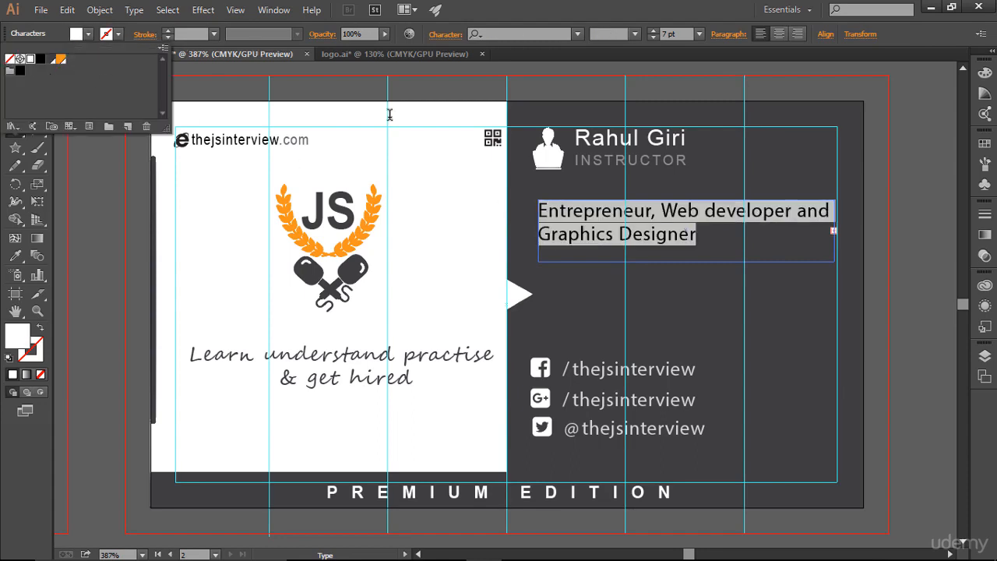
Reduce the tagline's font size to 6 pt.
left_click(728, 256)
left_click(700, 243)
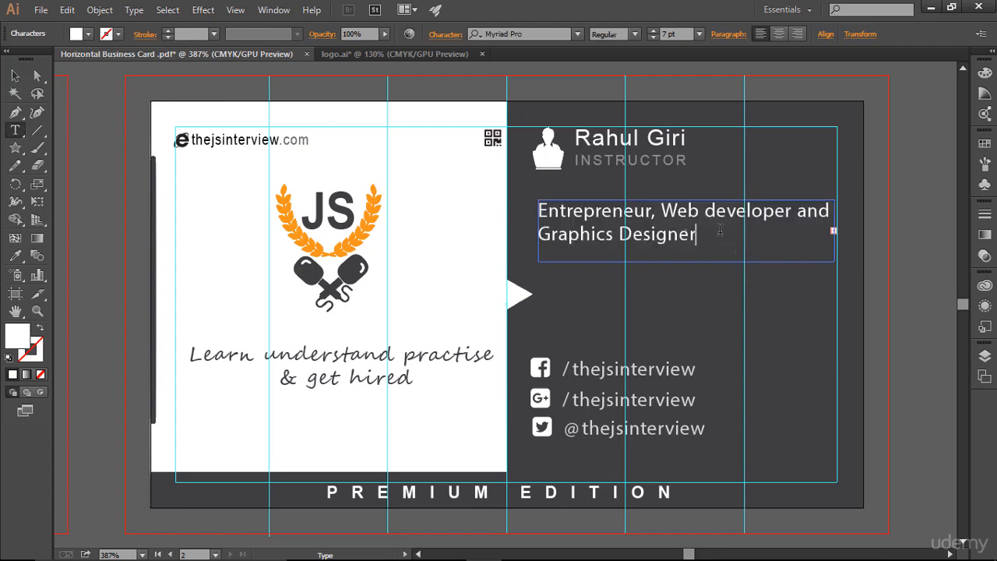
key("ctrl+a")
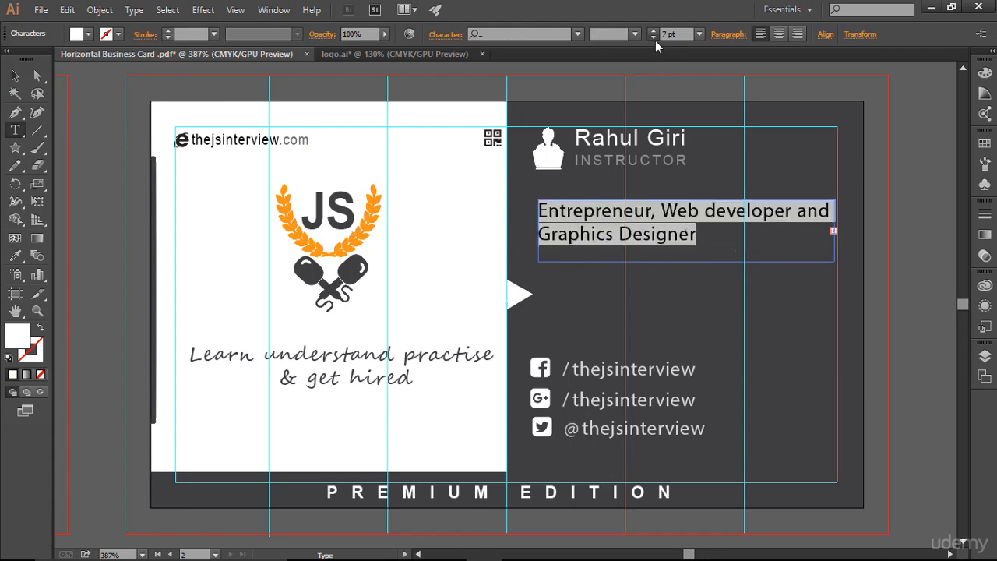
left_click(654, 37)
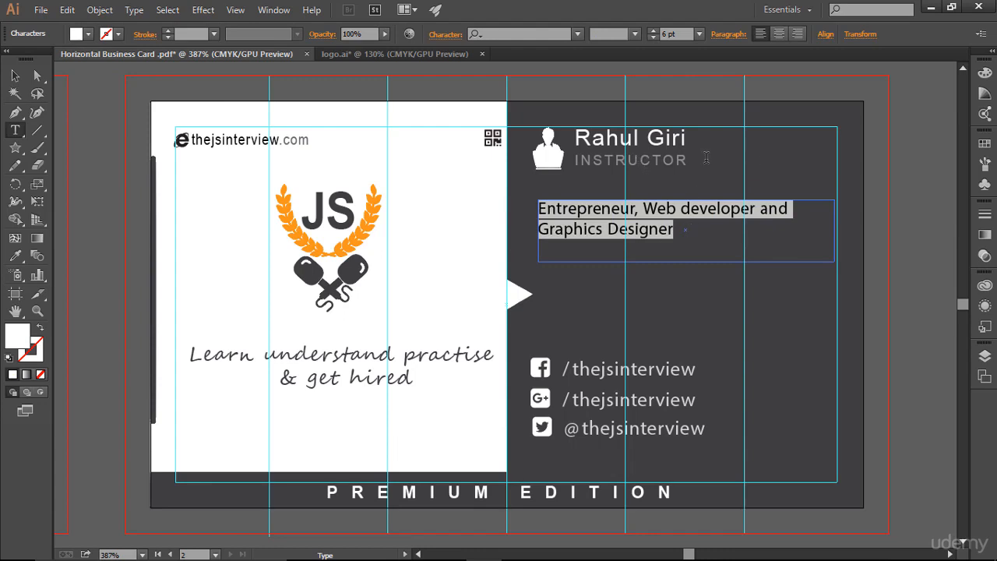
Set the tagline text's opacity to 62%.
left_click(711, 242)
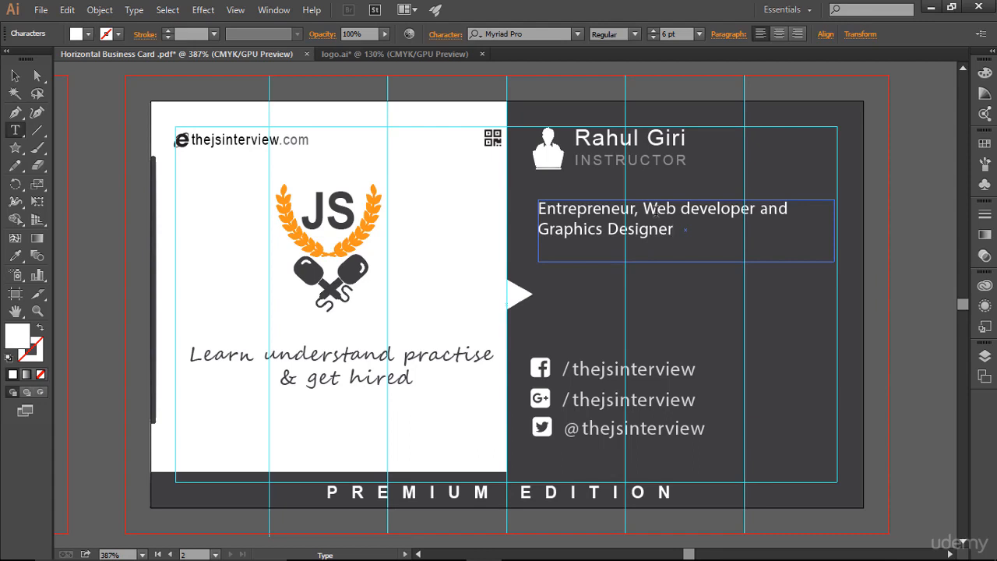
triple_click(679, 226)
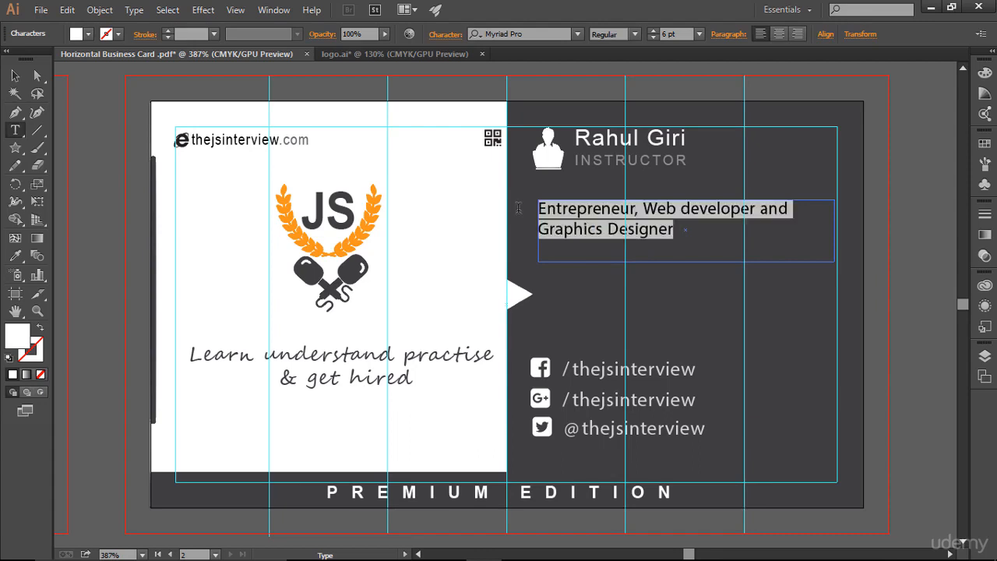
left_click(385, 34)
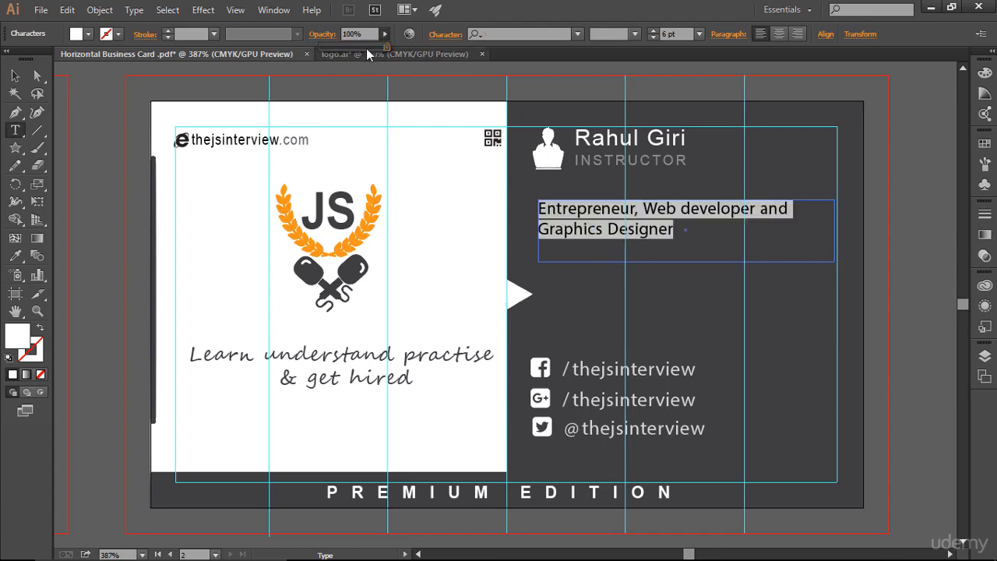
left_click_drag(372, 44, 371, 52)
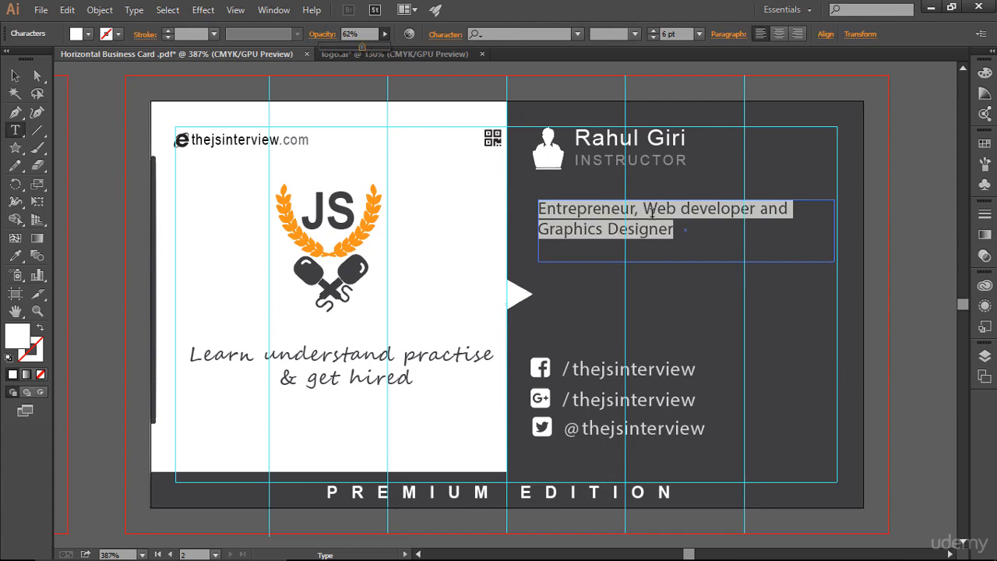
left_click(698, 244)
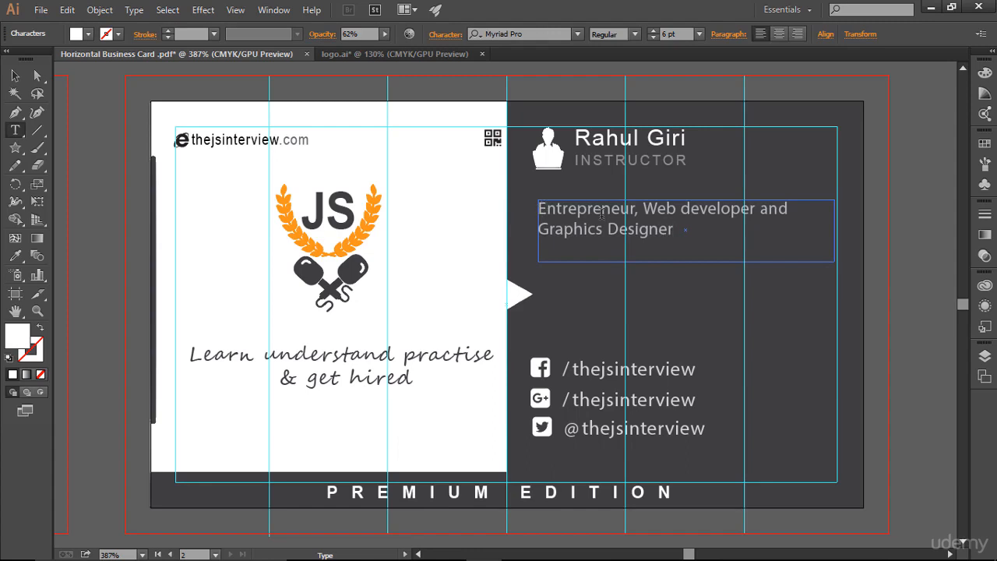
Prefix the tagline with 'An' and nudge the tagline box up three steps.
type("An")
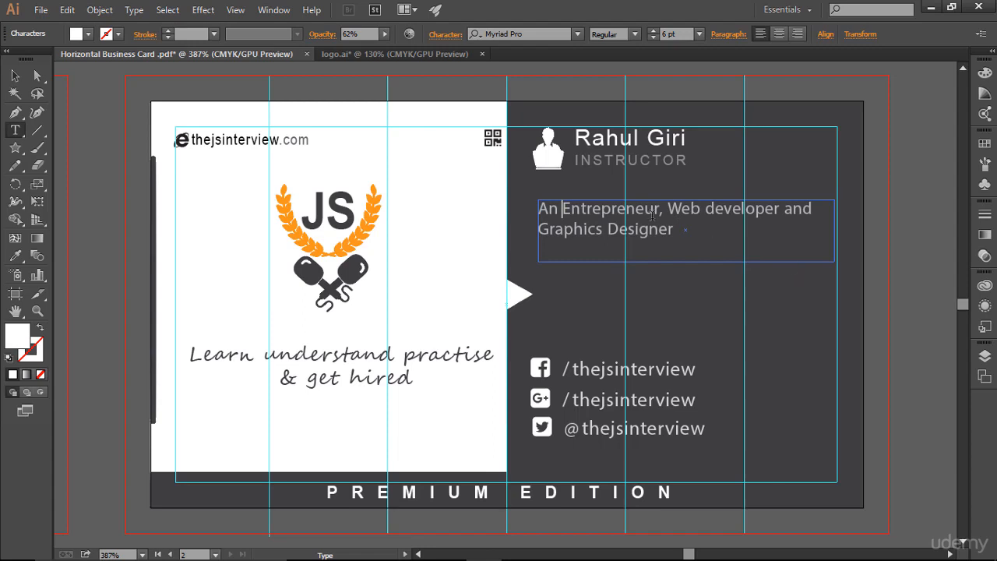
left_click(17, 75)
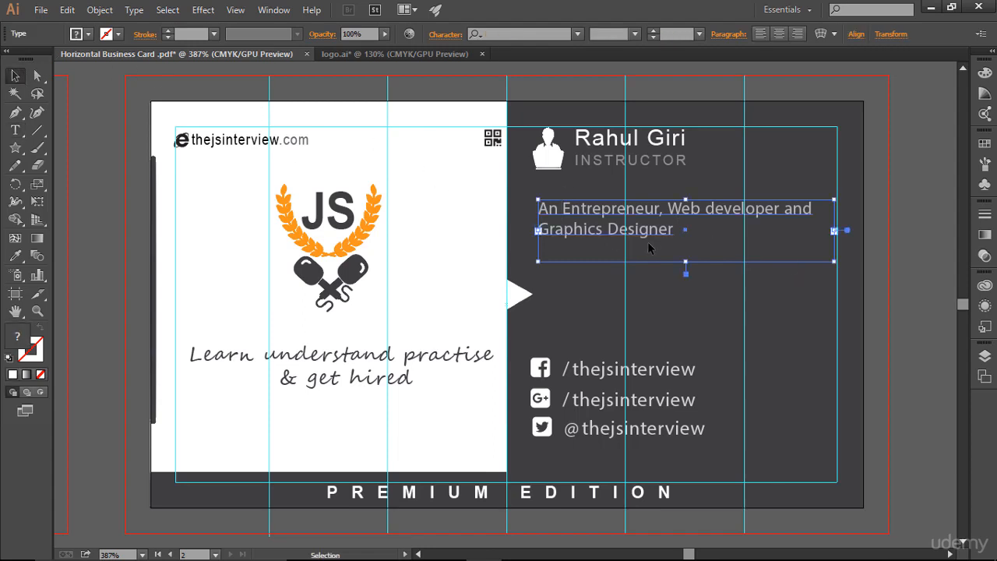
key("Up")
key("Up")
key("Up")
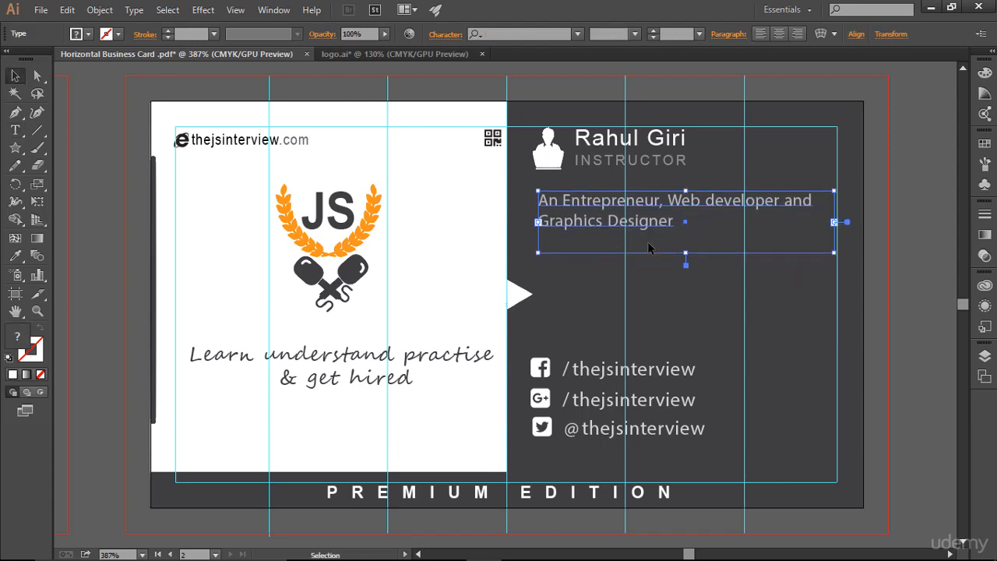
left_click(675, 286)
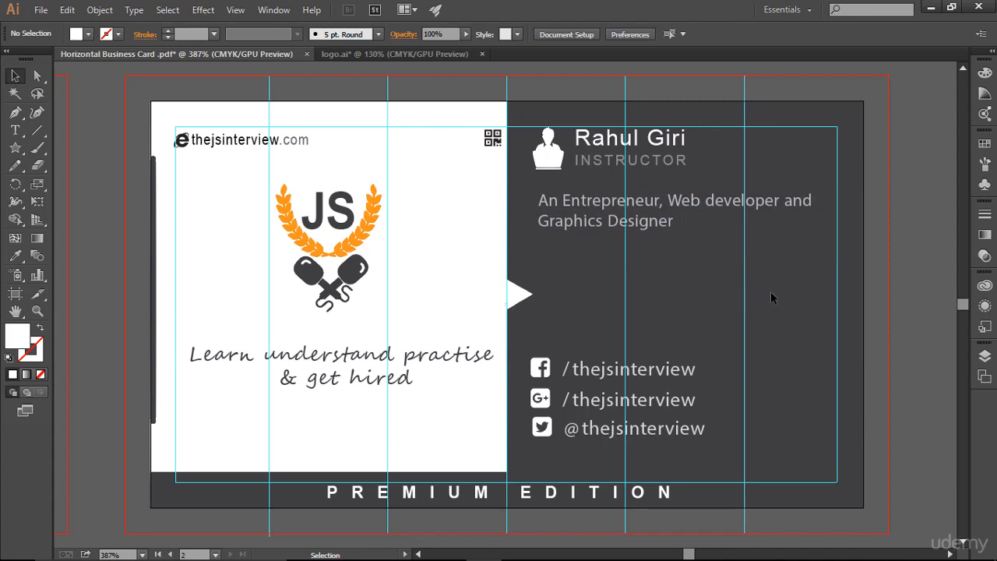
Save the document and hide the guides.
key("ctrl+s")
key("ctrl+semicolon")
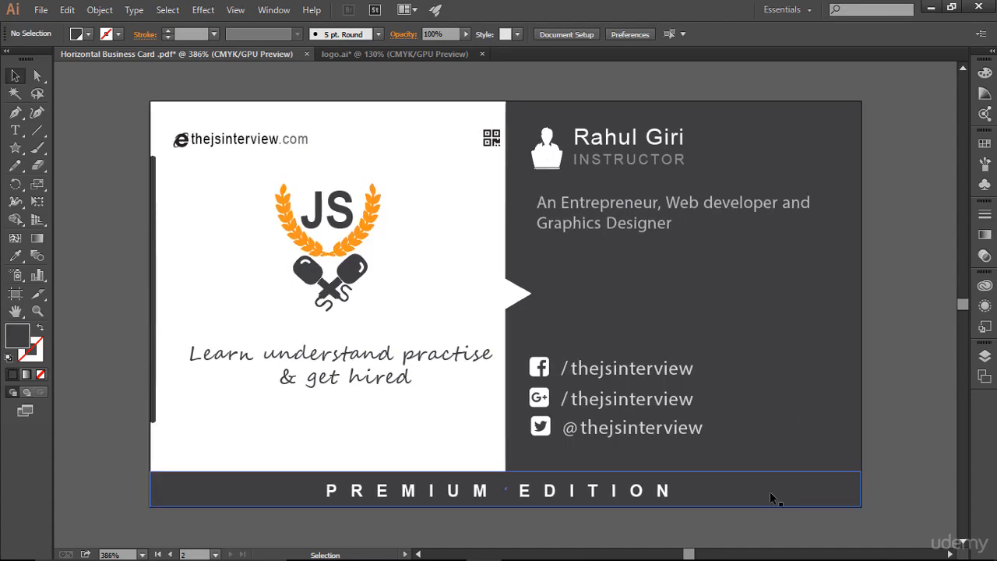
Apply a Soft Light drop shadow with colour ededed to the Premium Edition bar.
left_click(770, 491)
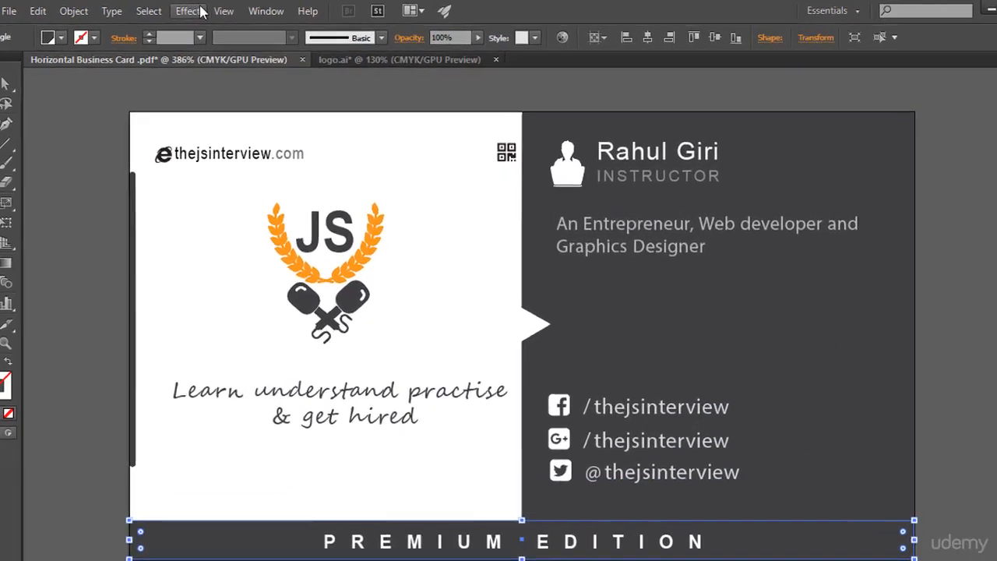
left_click(201, 11)
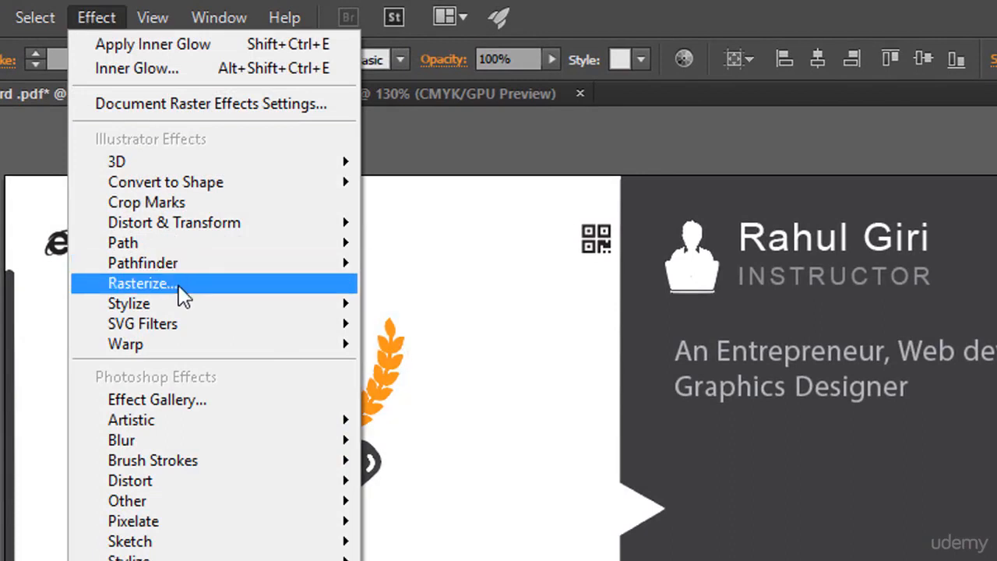
mouse_move(200, 304)
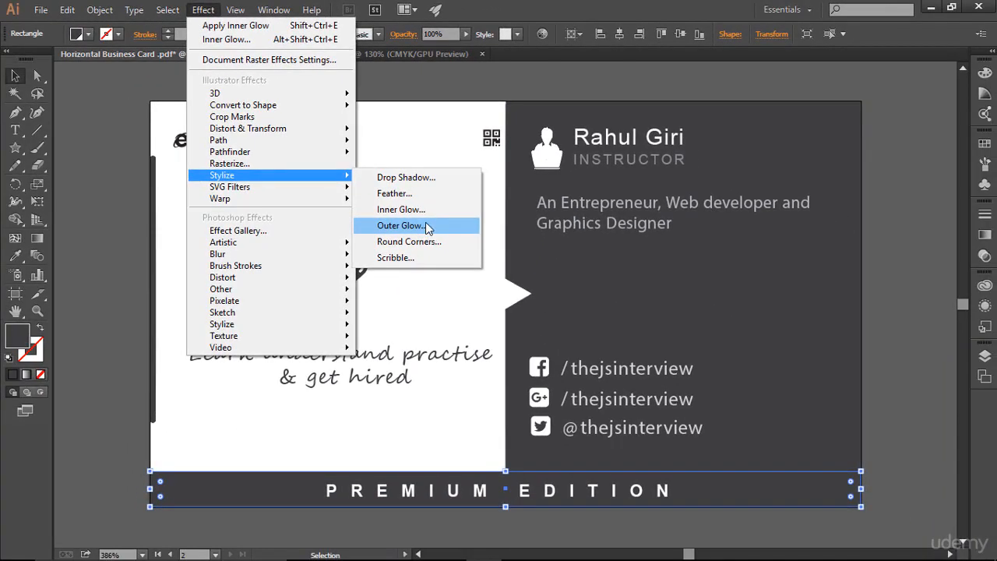
left_click(406, 178)
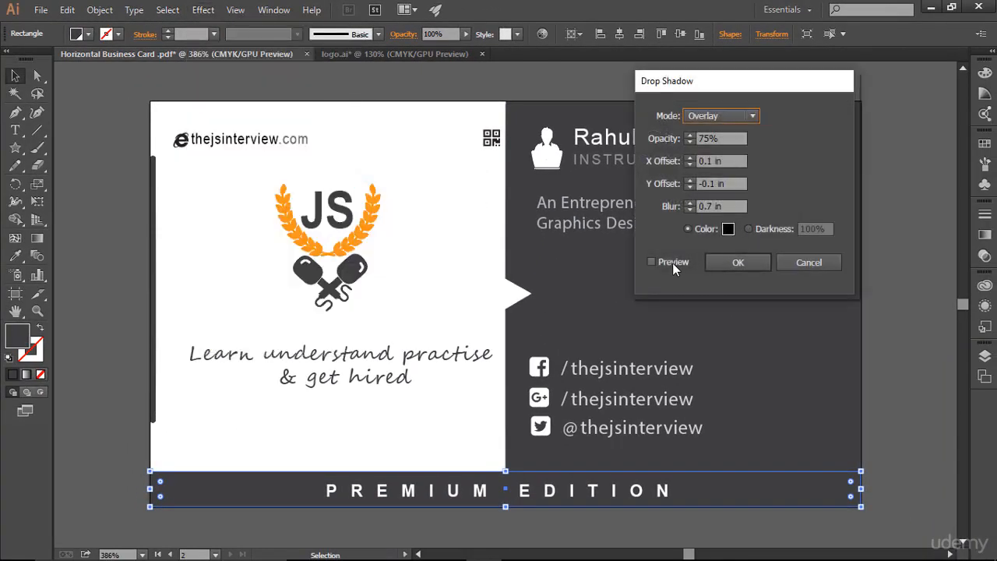
left_click(672, 263)
left_click(746, 121)
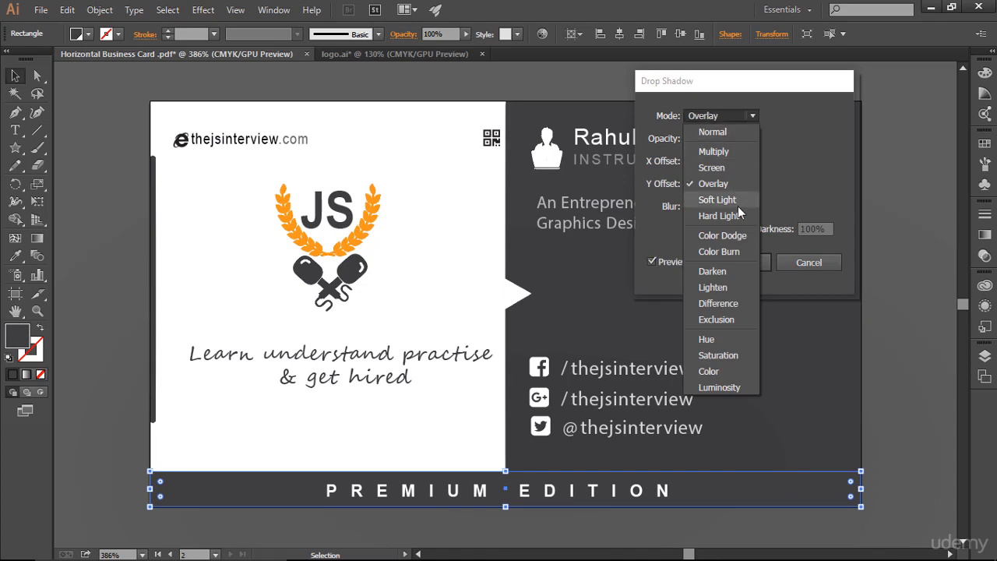
key("Escape")
key("Down")
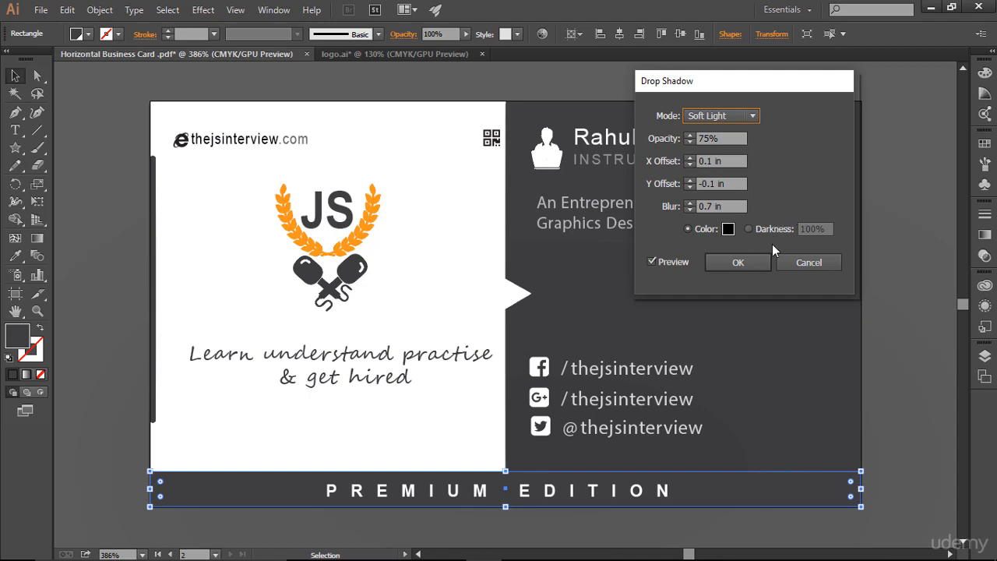
left_click(728, 229)
type("ffffff")
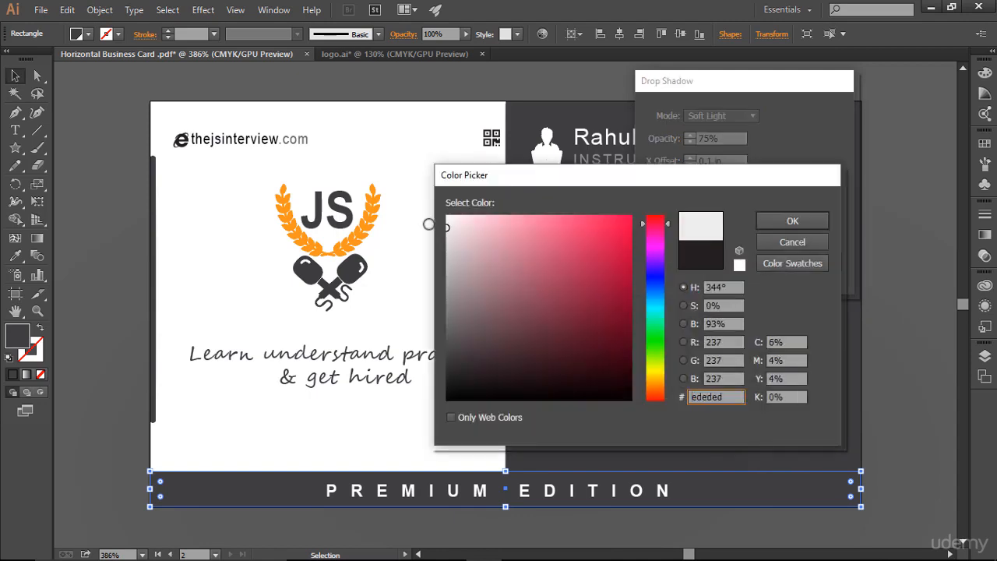
left_click(792, 221)
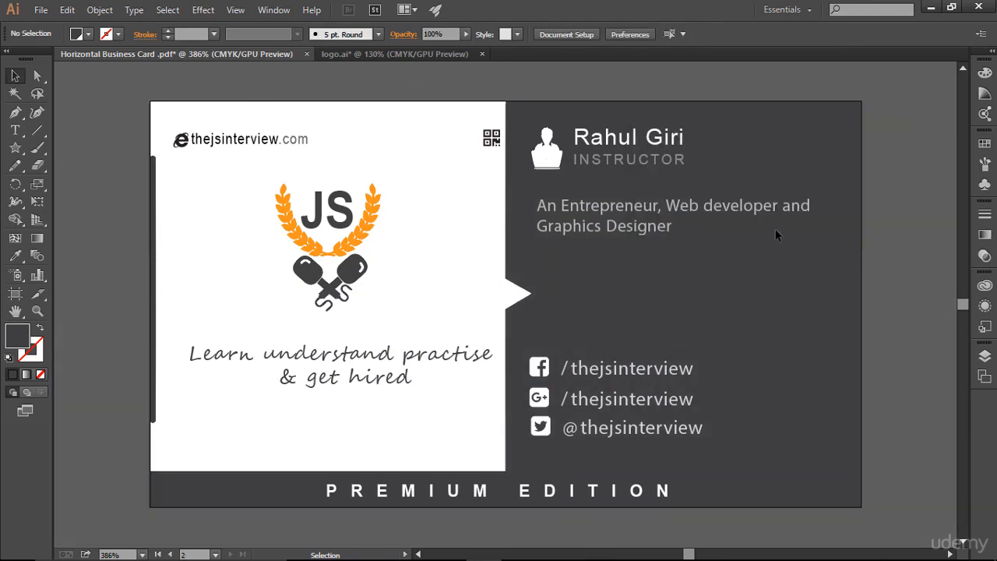
Try an Outer Glow with a 0.5 in blur on the Premium Edition bar.
left_click(738, 488)
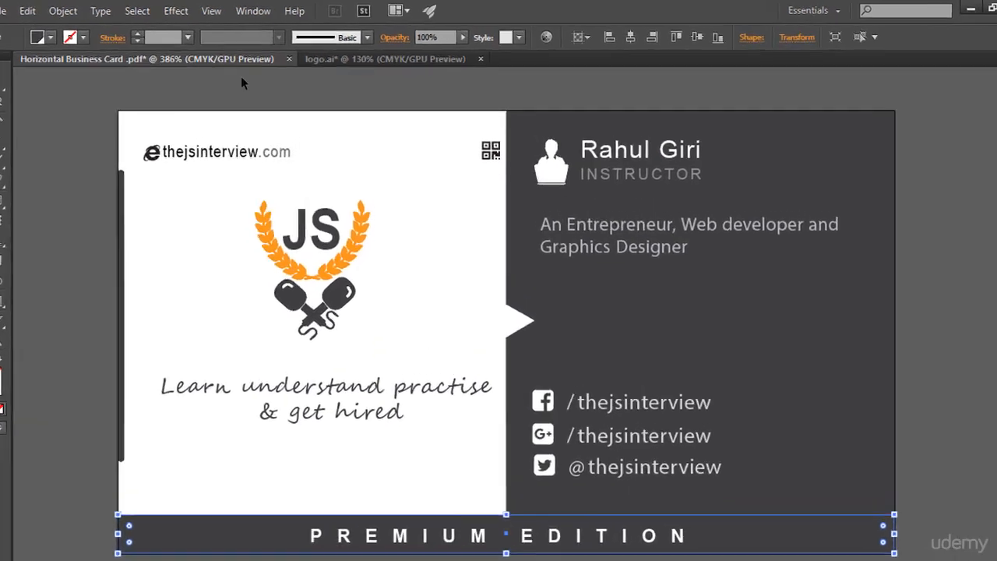
left_click(203, 9)
mouse_move(247, 134)
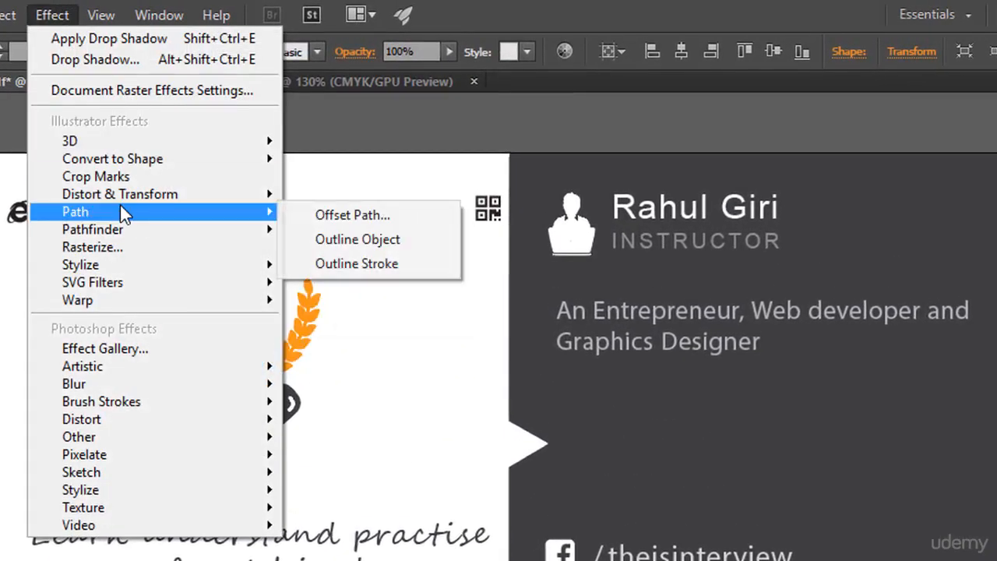
mouse_move(289, 266)
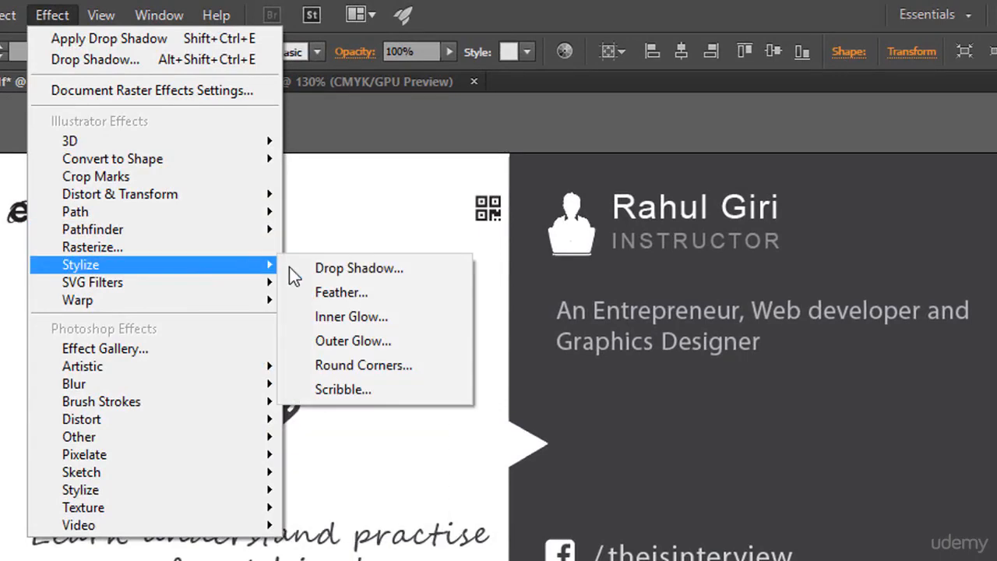
left_click(373, 346)
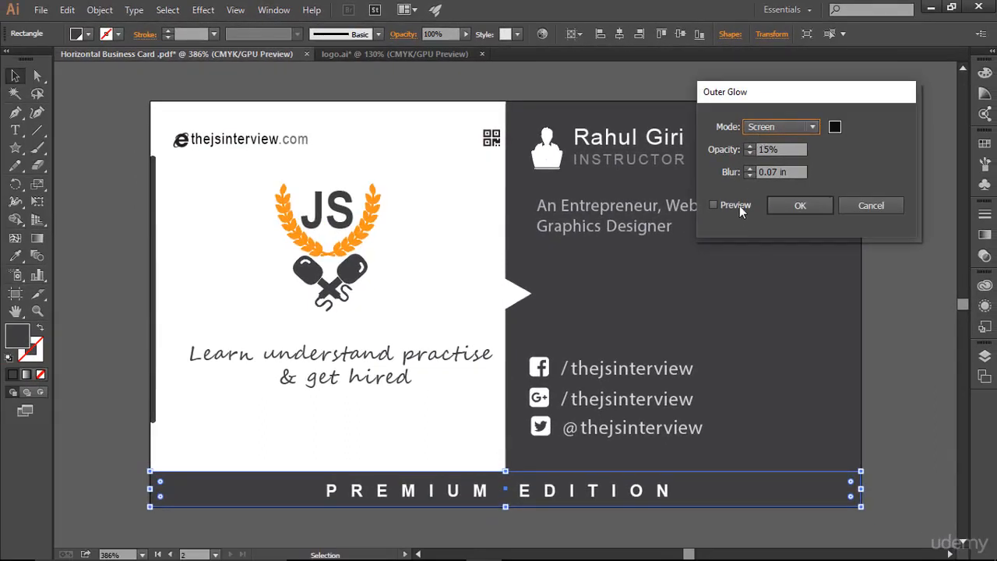
left_click(729, 205)
left_click(751, 173)
type("0.5 in")
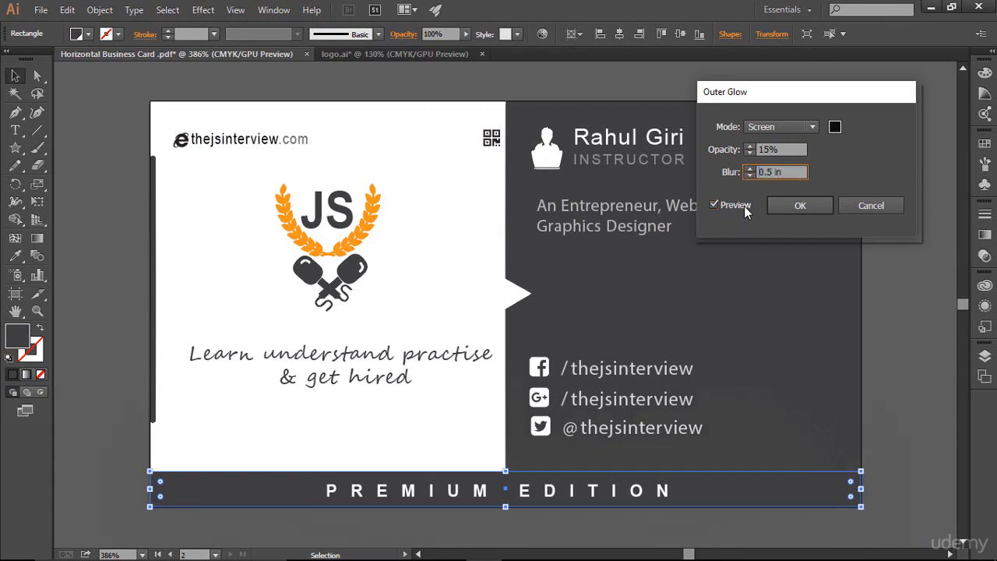
left_click(871, 207)
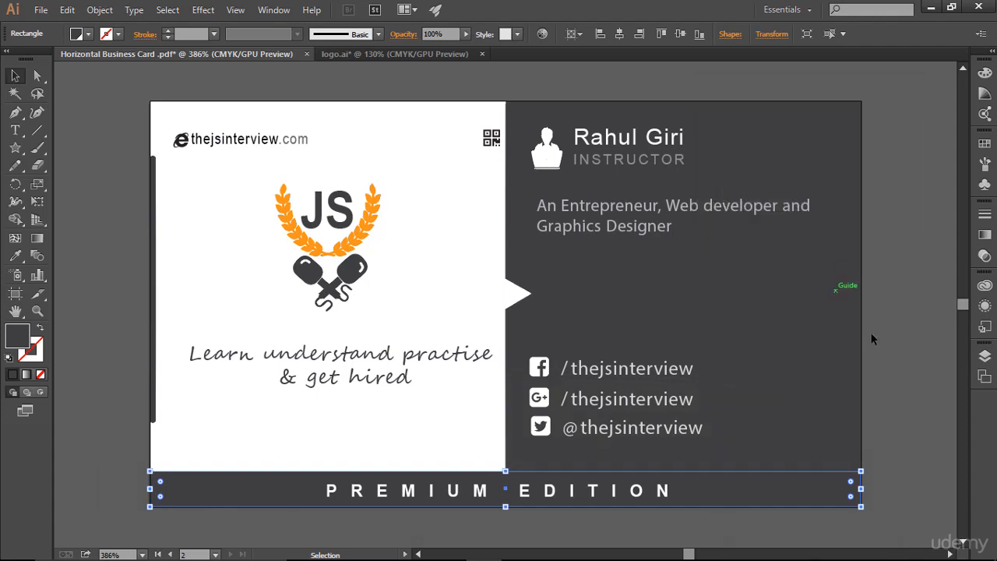
left_click(900, 349)
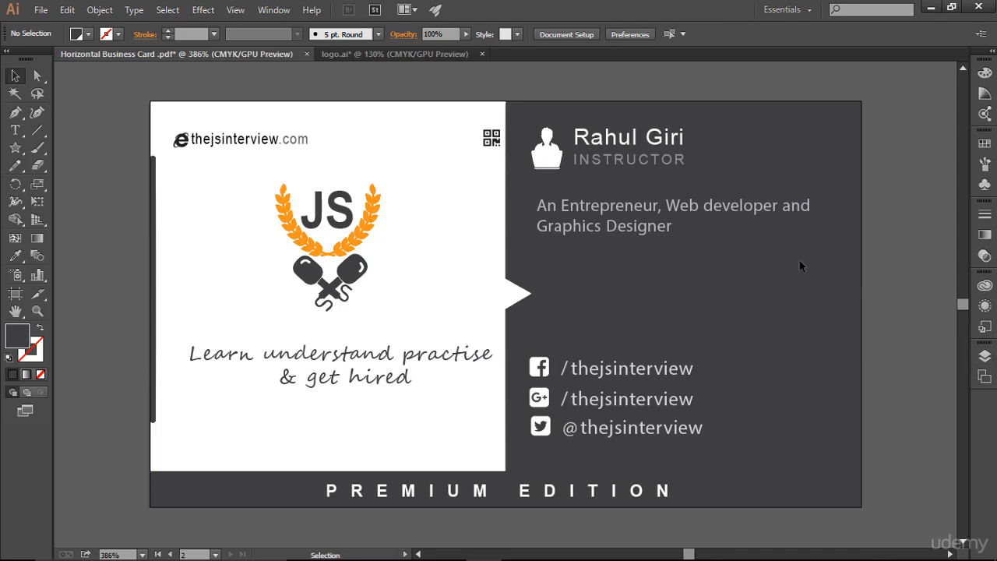
Unlock the dark back-side rectangle in the Layers panel and select it.
left_click(985, 355)
scroll(884, 420, "down", 5)
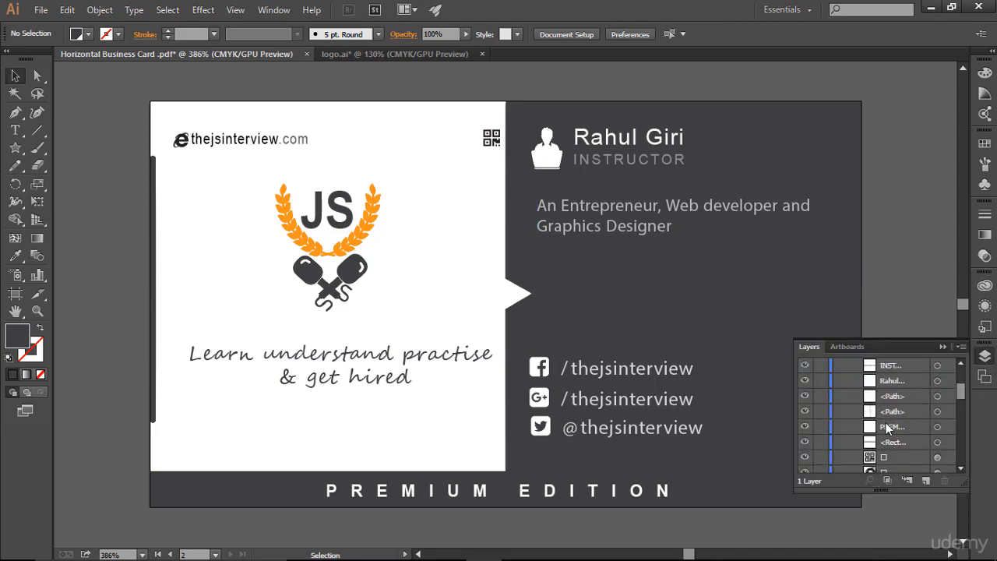
scroll(876, 443, "down", 3)
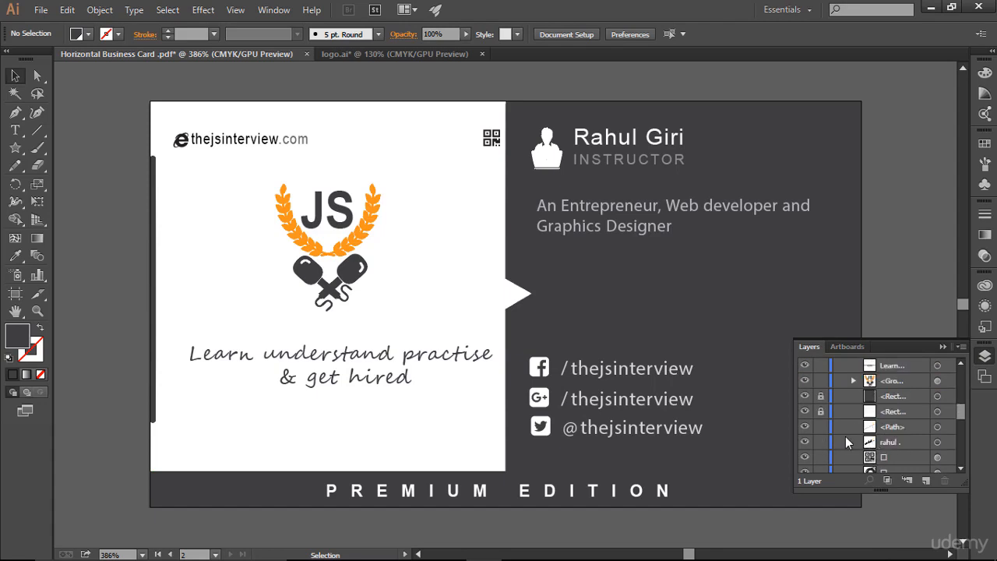
left_click(822, 397)
left_click(768, 261)
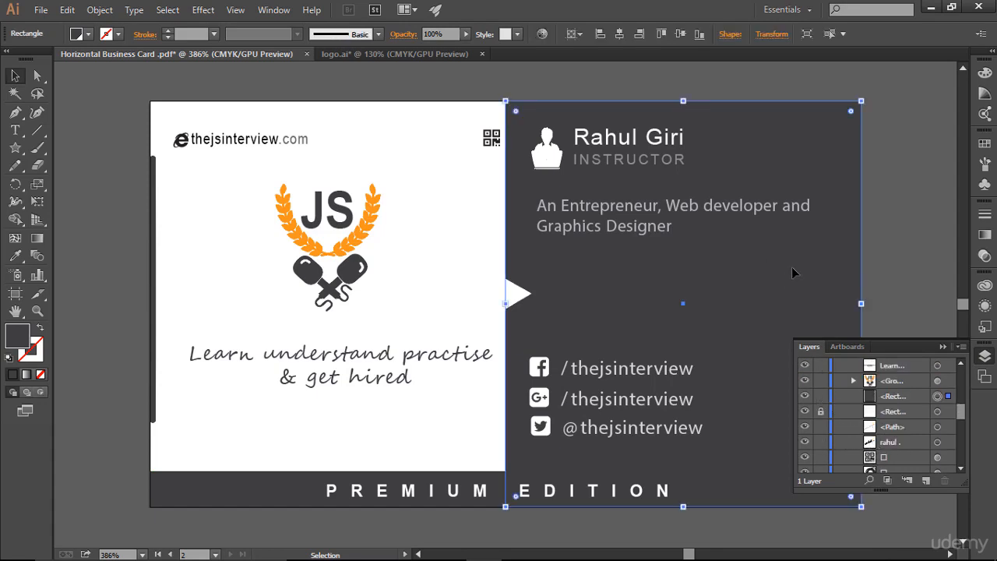
Set the dark rectangle's opacity to 96%.
left_click(985, 92)
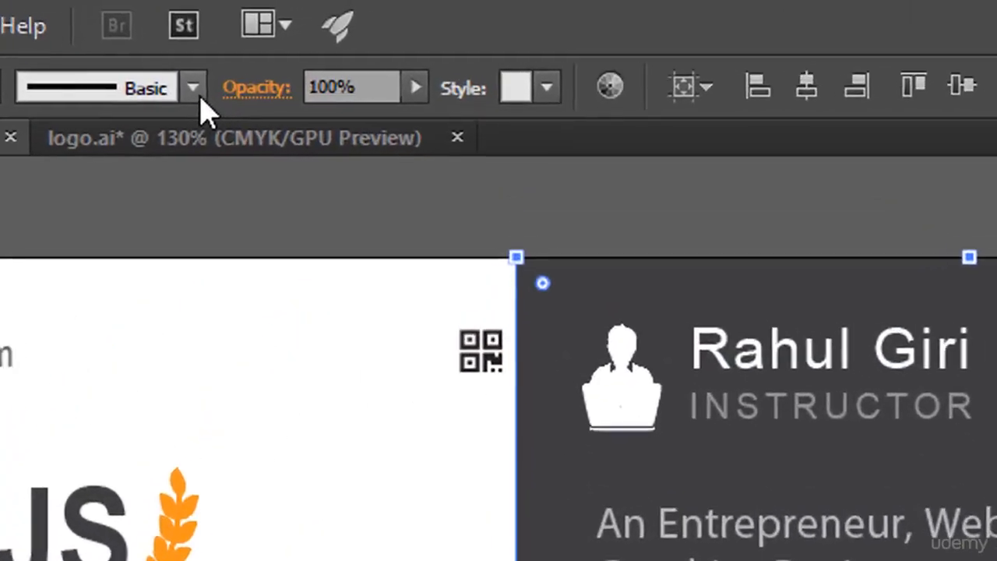
left_click(416, 89)
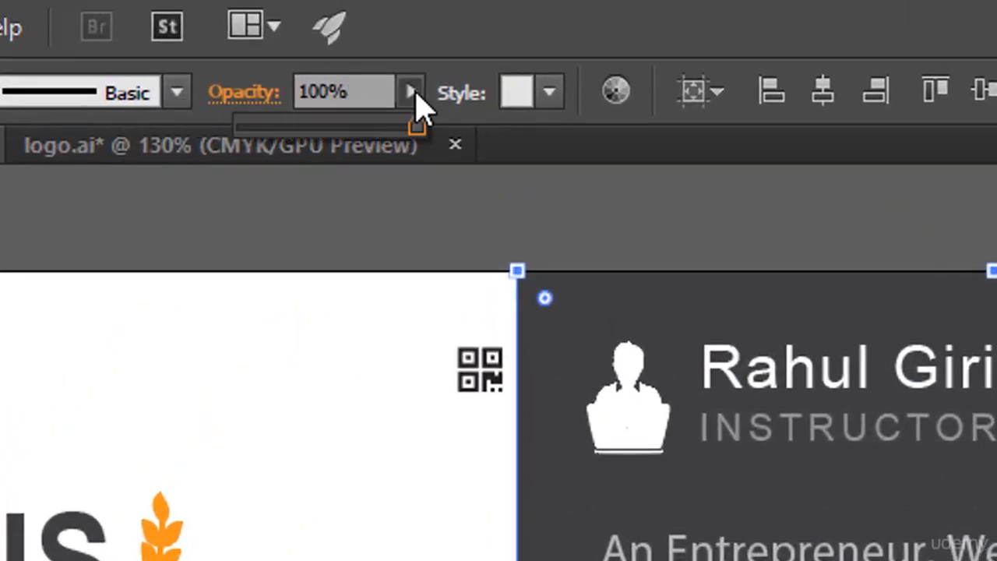
left_click(378, 124)
left_click_drag(398, 122, 412, 125)
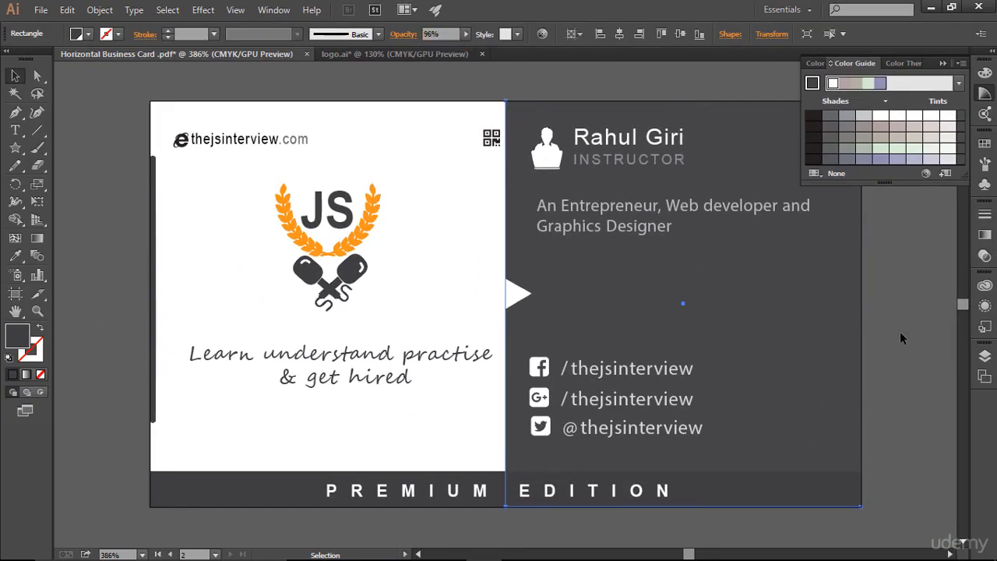
left_click(954, 376)
left_click(942, 64)
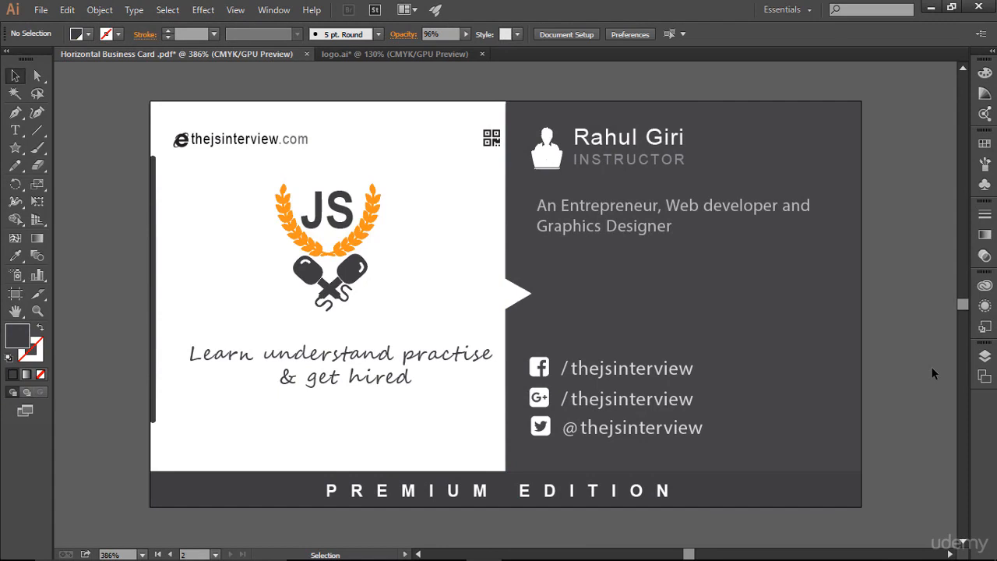
key("ctrl+minus")
key("ctrl+minus")
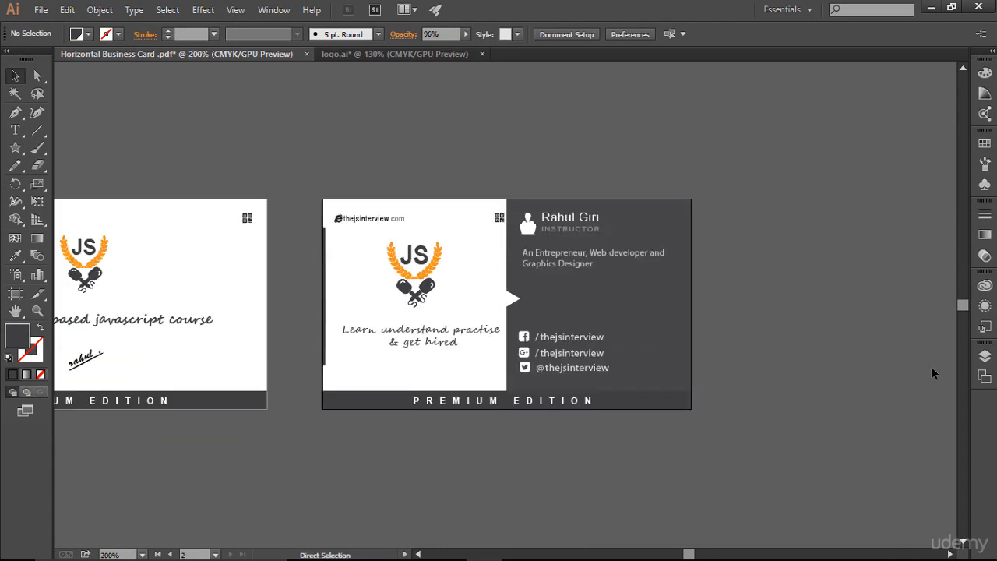
key("space")
left_click_drag(824, 301, 946, 278)
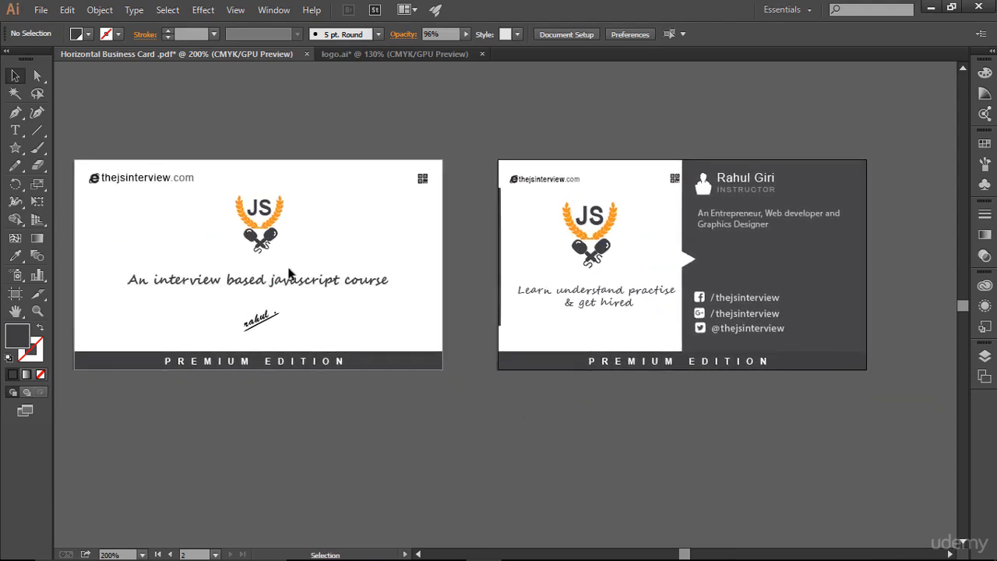